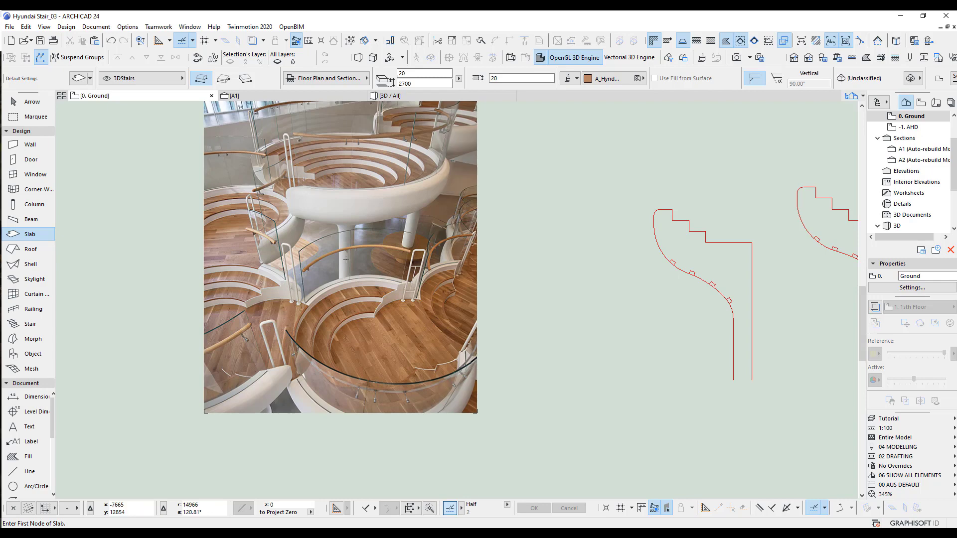
# Step: Examine the reference photos of the flared columns and tiered seating, along with the three stair outlines drawn beside them
pyautogui.scroll(5, 371, 238)
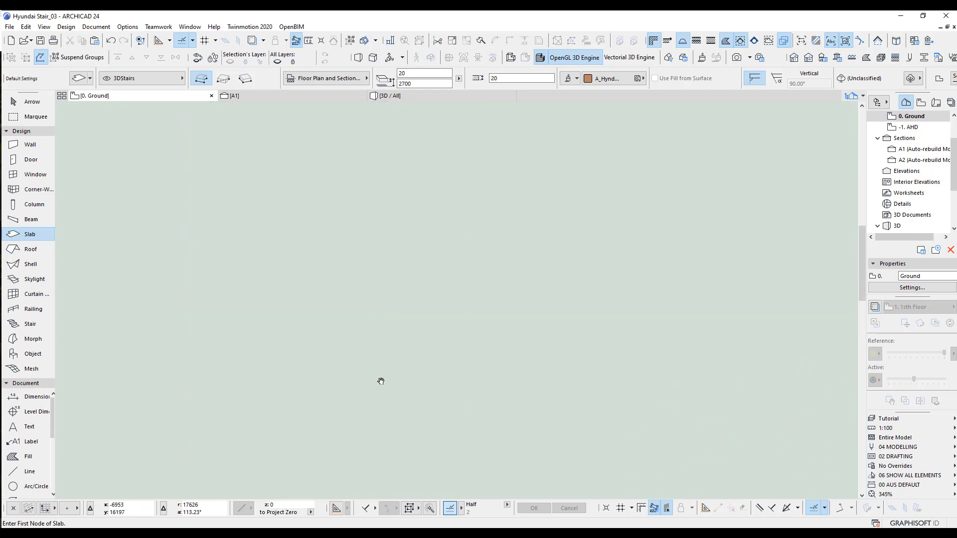
pyautogui.scroll(-1, 388, 288)
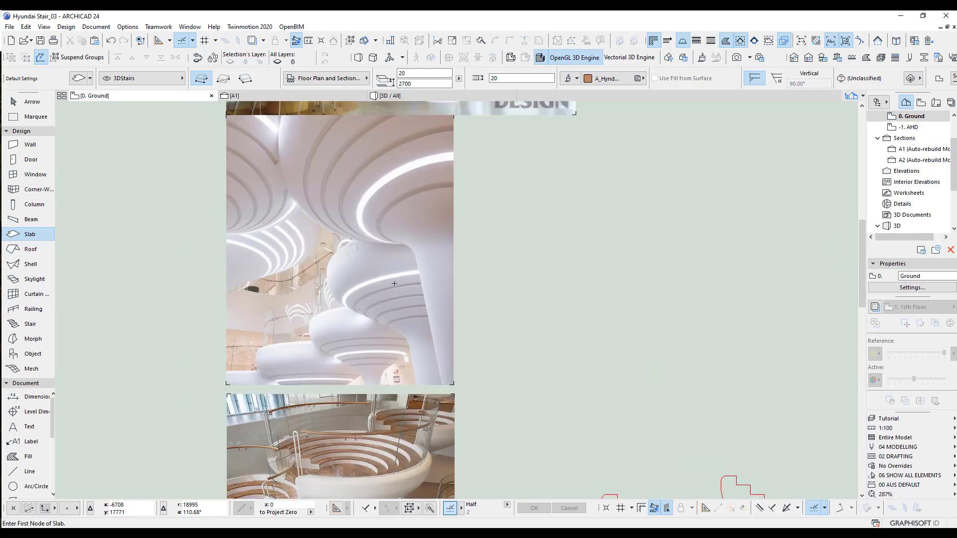
pyautogui.scroll(-3, 391, 404)
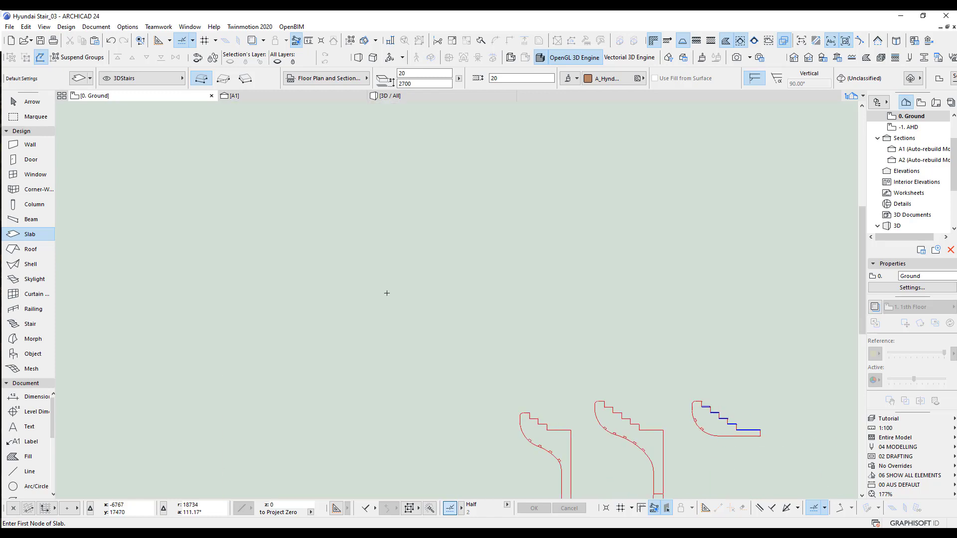
pyautogui.scroll(3, 457, 340)
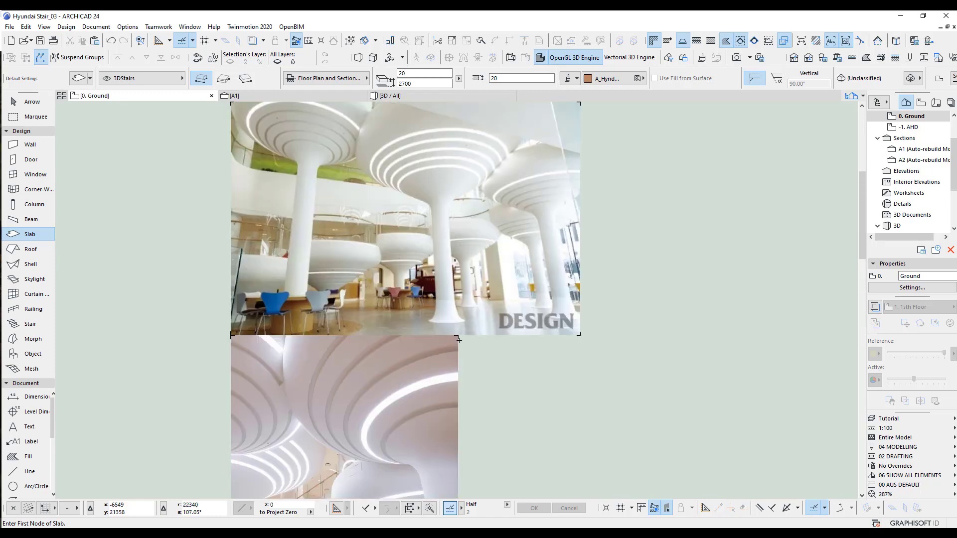
pyautogui.scroll(1, 461, 328)
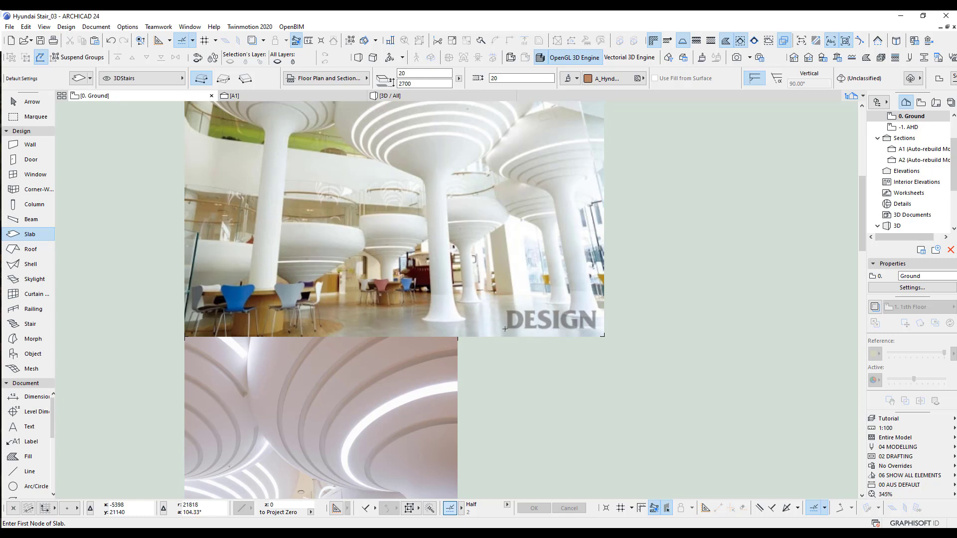
pyautogui.scroll(-5, 501, 297)
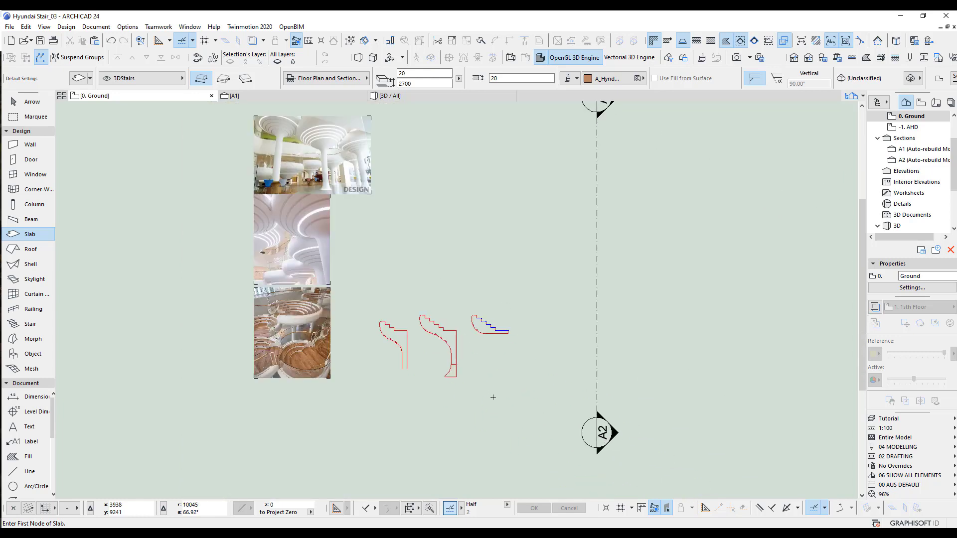
pyautogui.scroll(2, 491, 393)
pyautogui.moveTo(513, 366); pyautogui.dragTo(475, 367, button='middle')
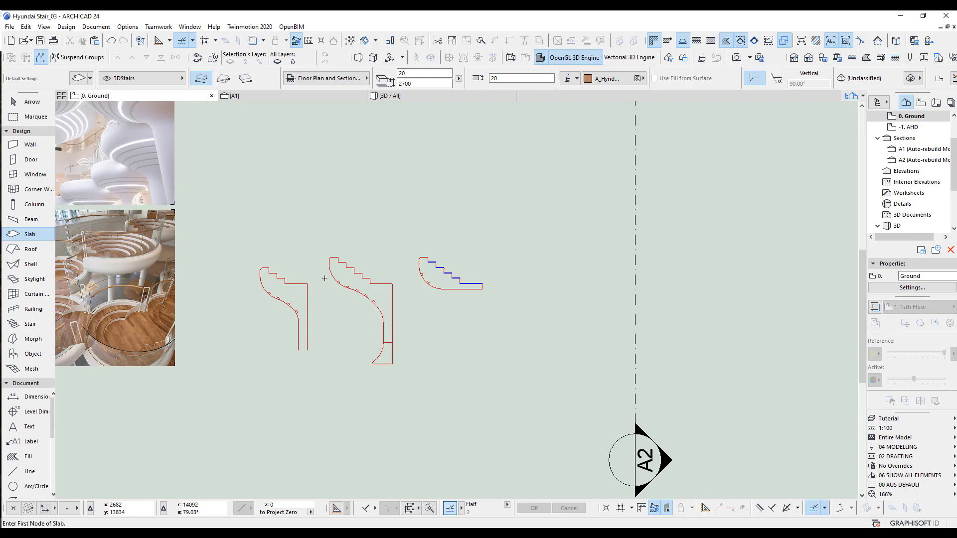
pyautogui.moveTo(178, 330); pyautogui.dragTo(351, 312, button='middle')
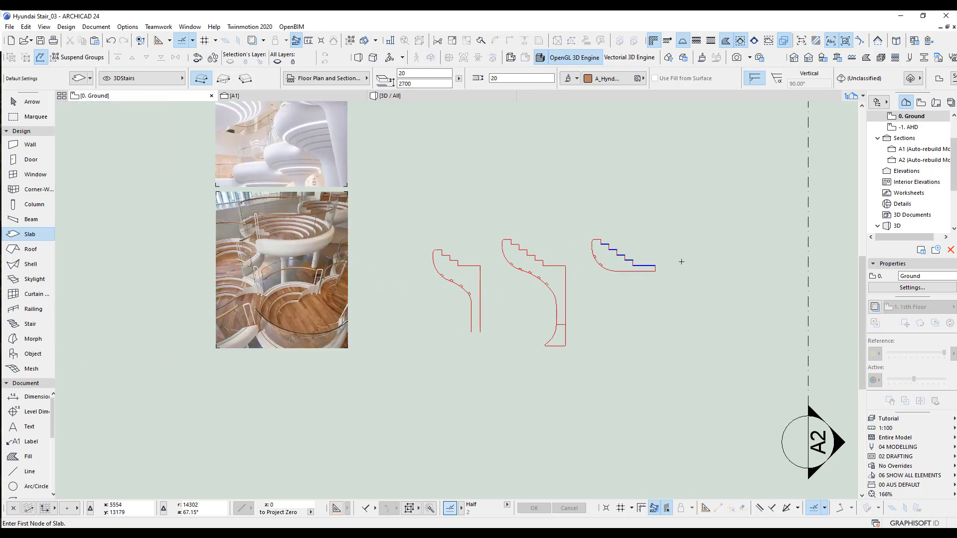
# Step: Examine the stair outline with blue treads up close, including its steps, treads and risers
pyautogui.scroll(3, 659, 295)
pyautogui.moveTo(656, 297); pyautogui.dragTo(479, 397, button='middle')
pyautogui.scroll(3, 494, 382)
pyautogui.scroll(-1, 474, 384)
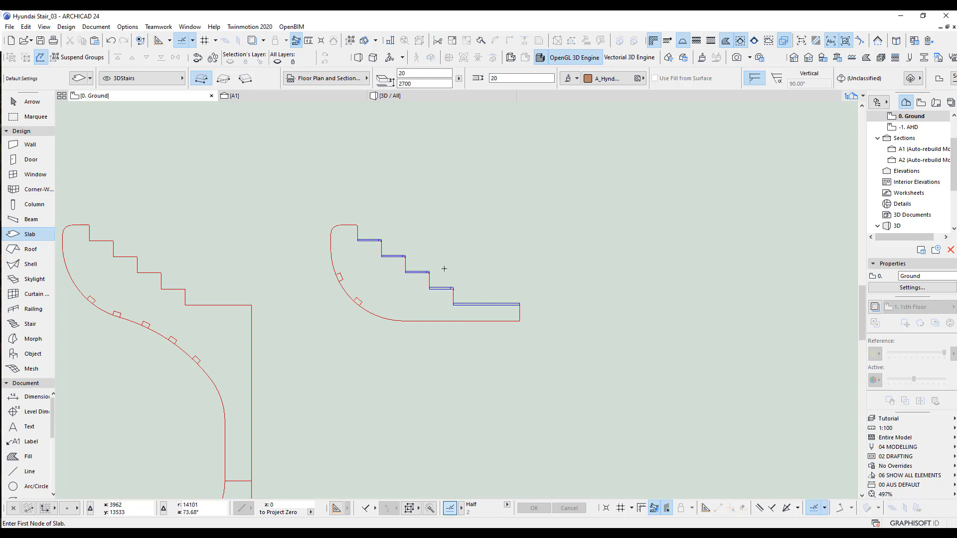
pyautogui.scroll(5, 444, 269)
pyautogui.scroll(3, 472, 333)
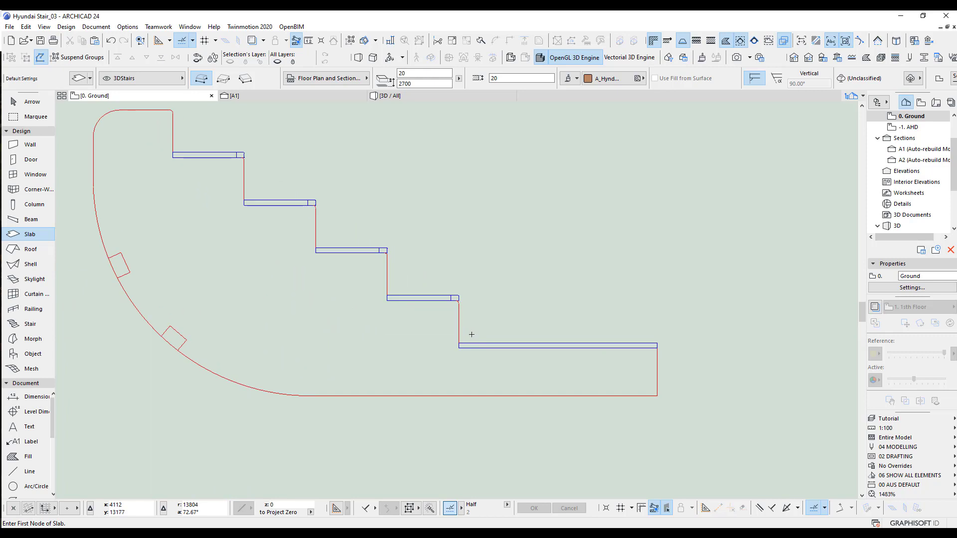
pyautogui.scroll(4, 454, 271)
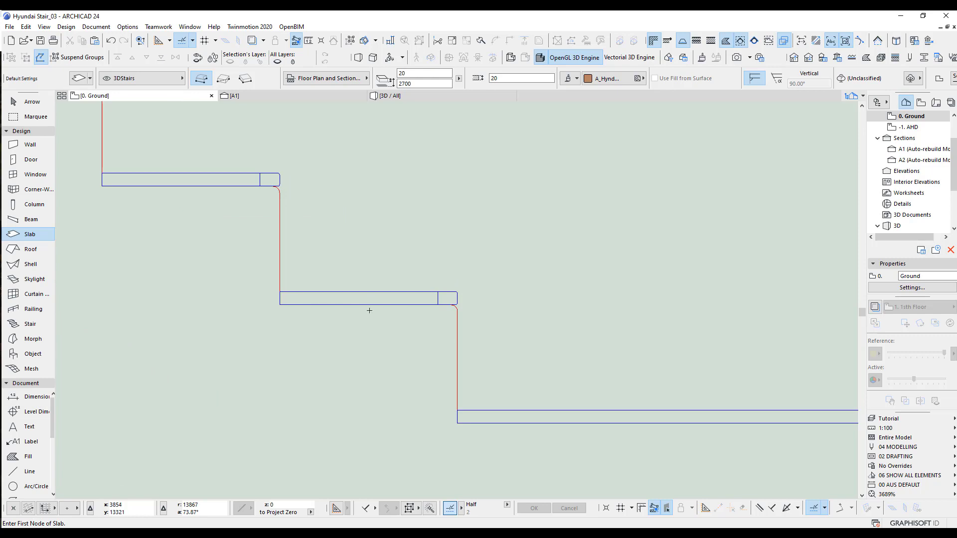
pyautogui.scroll(-15, 596, 322)
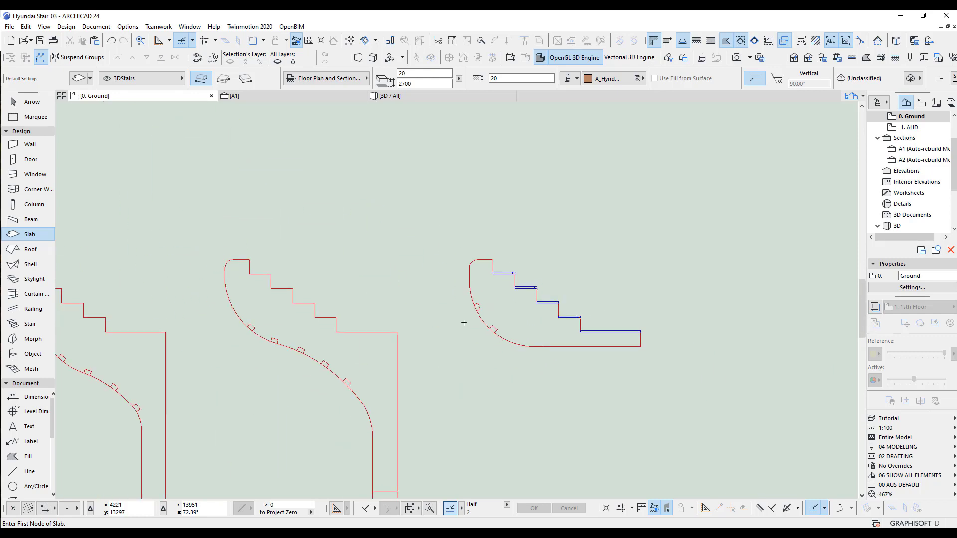
# Step: Compare the timber step edges in the tiered seating photo with the rounded tread nosings of the blue-treaded stair outline
pyautogui.scroll(3, 452, 272)
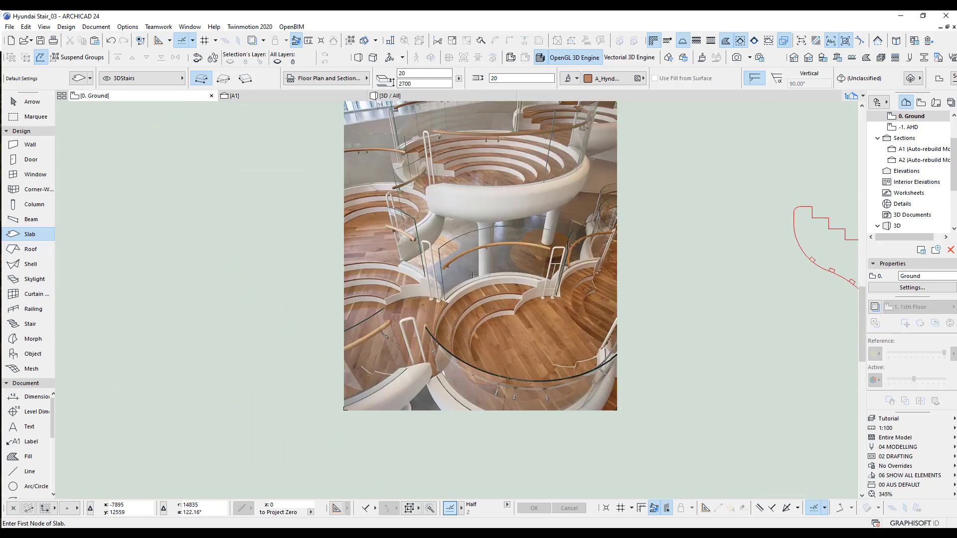
pyautogui.scroll(5, 473, 275)
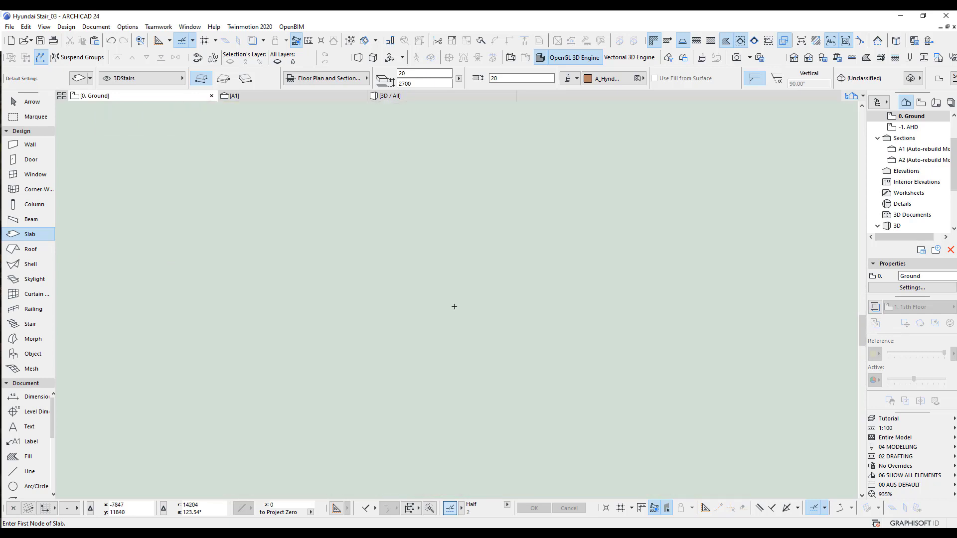
pyautogui.scroll(2, 454, 307)
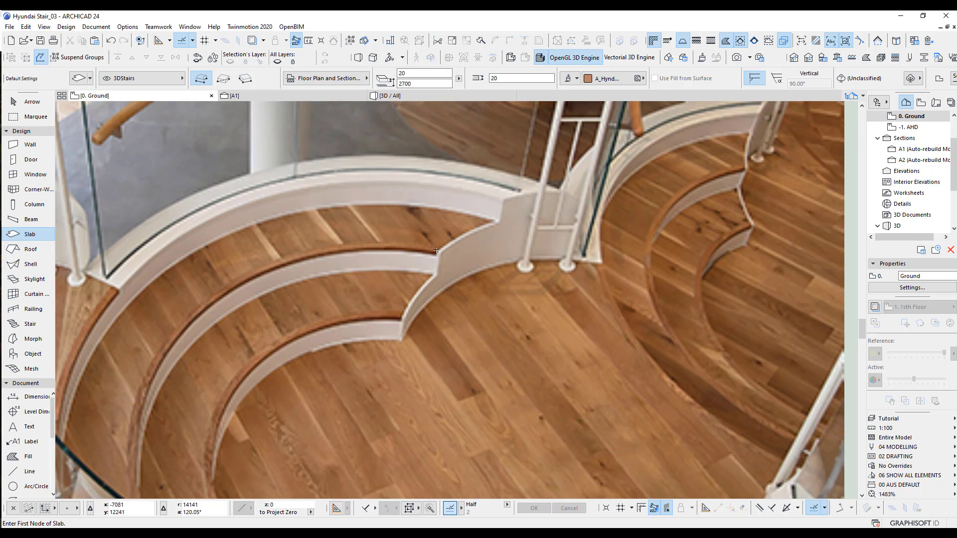
pyautogui.scroll(-5, 437, 292)
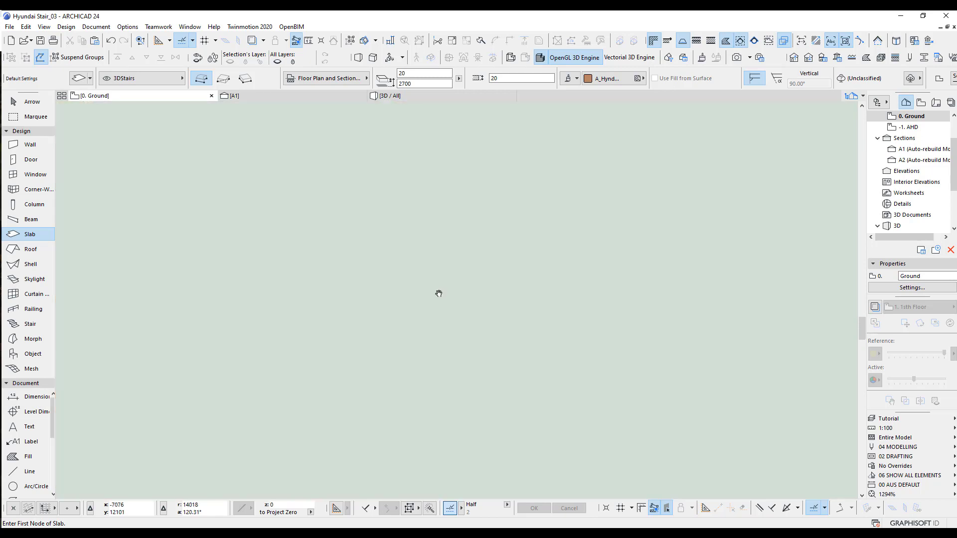
pyautogui.moveTo(437, 293); pyautogui.dragTo(250, 318, button='middle')
pyautogui.scroll(8, 623, 255)
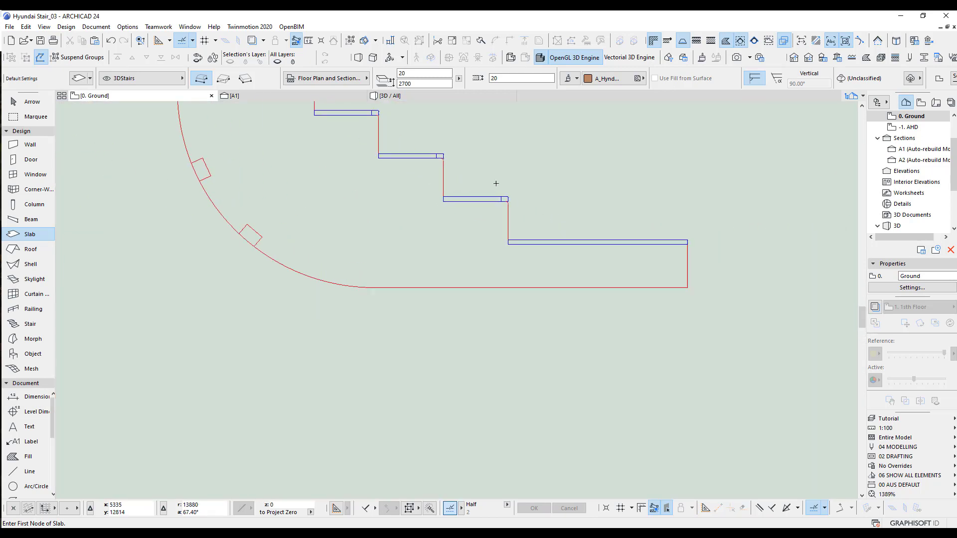
pyautogui.scroll(4, 568, 211)
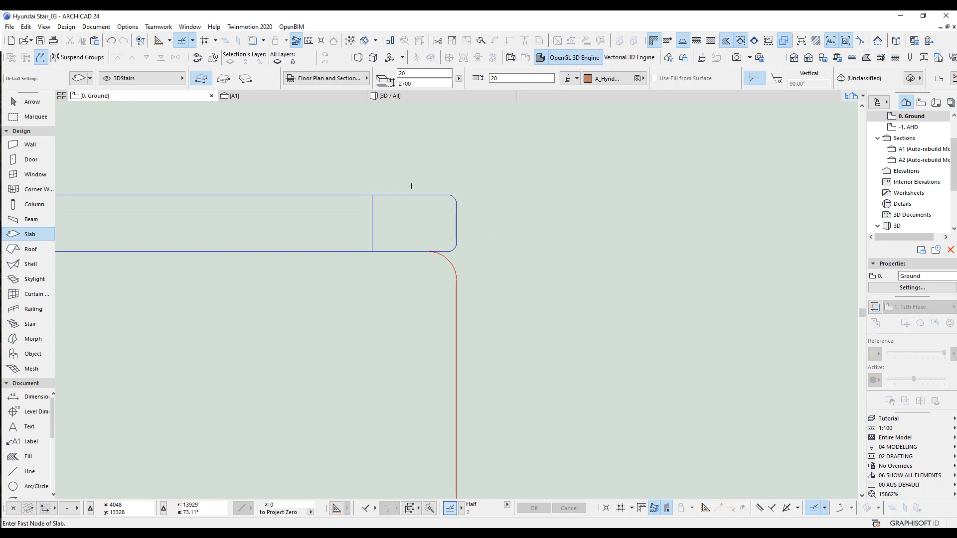
pyautogui.scroll(-8, 424, 267)
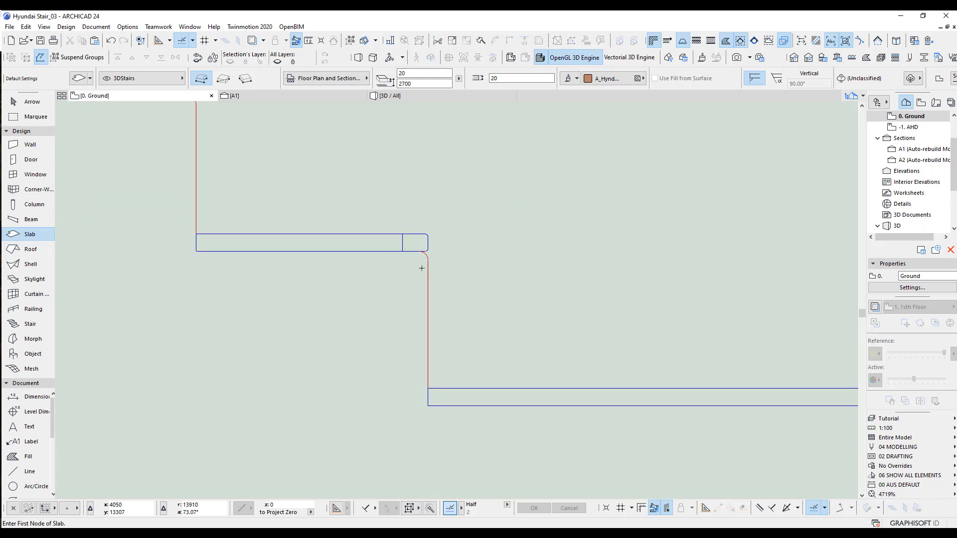
pyautogui.scroll(-3, 422, 272)
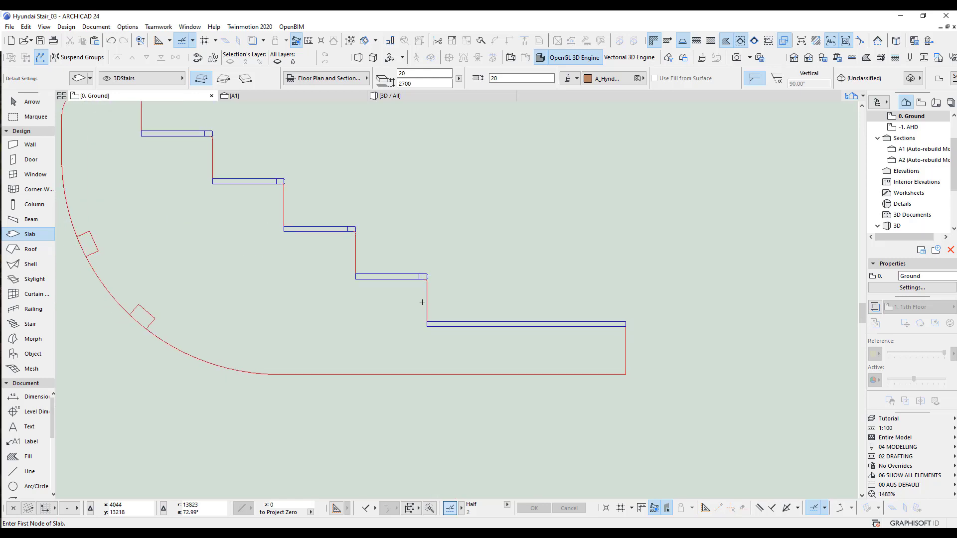
pyautogui.moveTo(423, 300); pyautogui.dragTo(474, 314, button='middle')
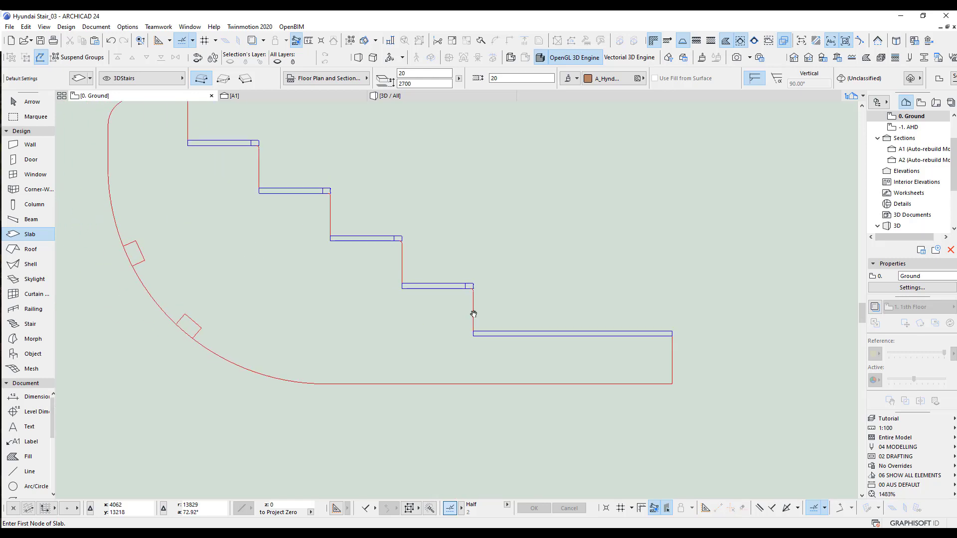
pyautogui.scroll(-1, 564, 349)
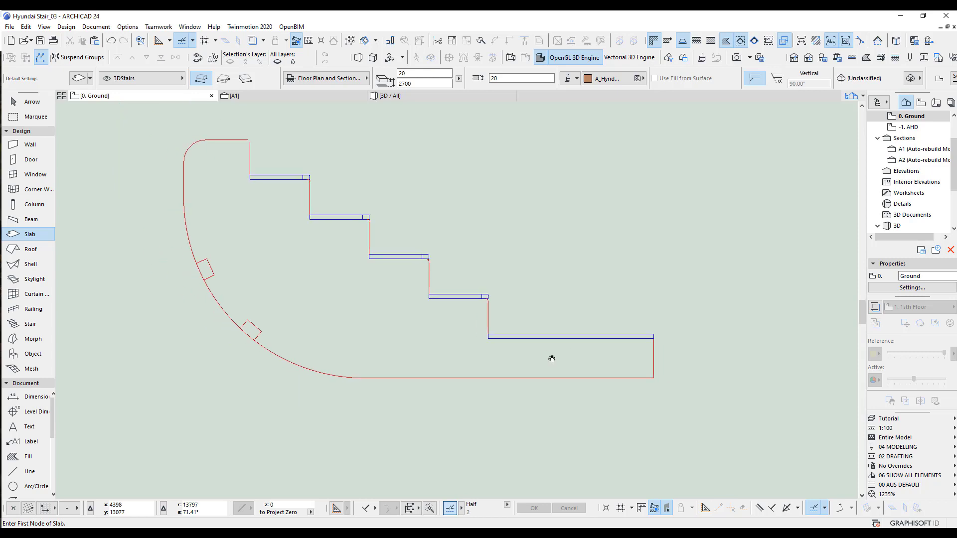
pyautogui.moveTo(551, 359); pyautogui.dragTo(587, 364, button='middle')
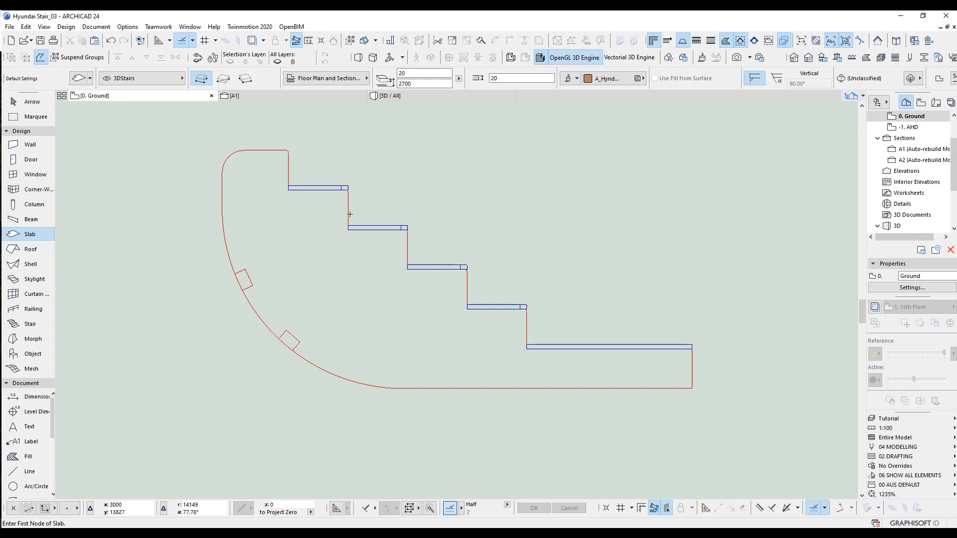
# Step: Compare the curved white balcony in the seating photo with the stair outline's curved underside and its small rectangular recesses
pyautogui.scroll(-1, 417, 279)
pyautogui.scroll(-5, 417, 279)
pyautogui.moveTo(466, 286); pyautogui.dragTo(733, 227, button='middle')
pyautogui.moveTo(372, 319); pyautogui.dragTo(667, 307, button='middle')
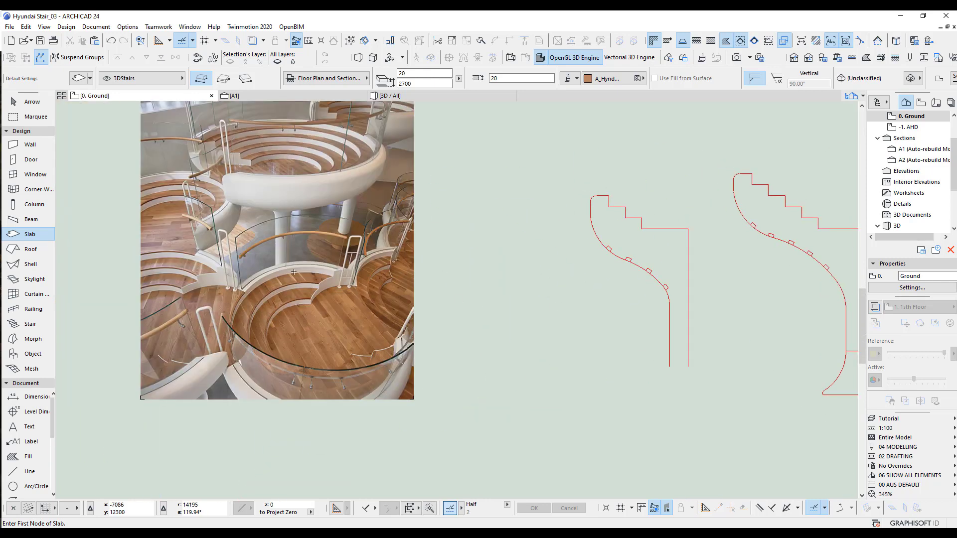
pyautogui.scroll(4, 290, 280)
pyautogui.moveTo(283, 329); pyautogui.dragTo(358, 441, button='middle')
pyautogui.moveTo(327, 239); pyautogui.dragTo(326, 314, button='middle')
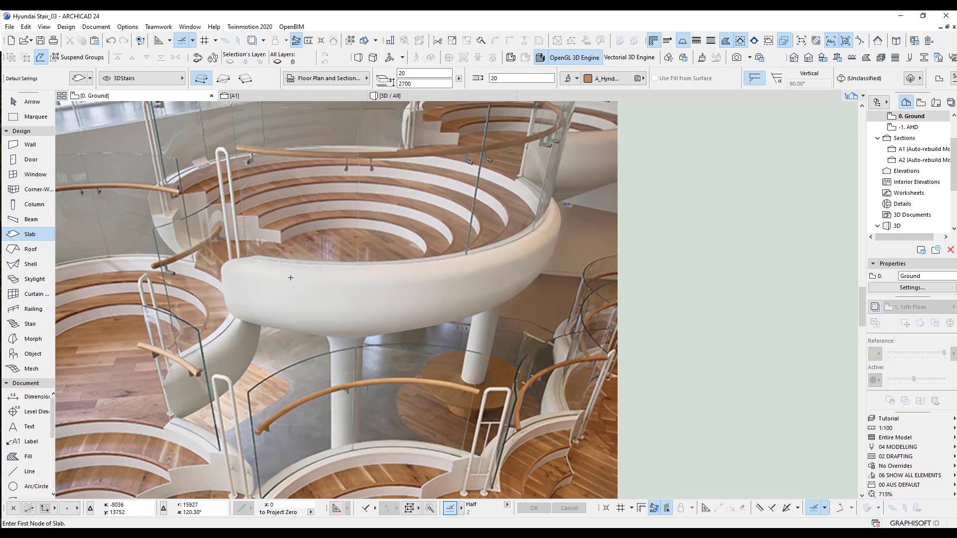
pyautogui.scroll(-4, 610, 315)
pyautogui.moveTo(600, 316); pyautogui.dragTo(82, 277, button='middle')
pyautogui.scroll(7, 698, 303)
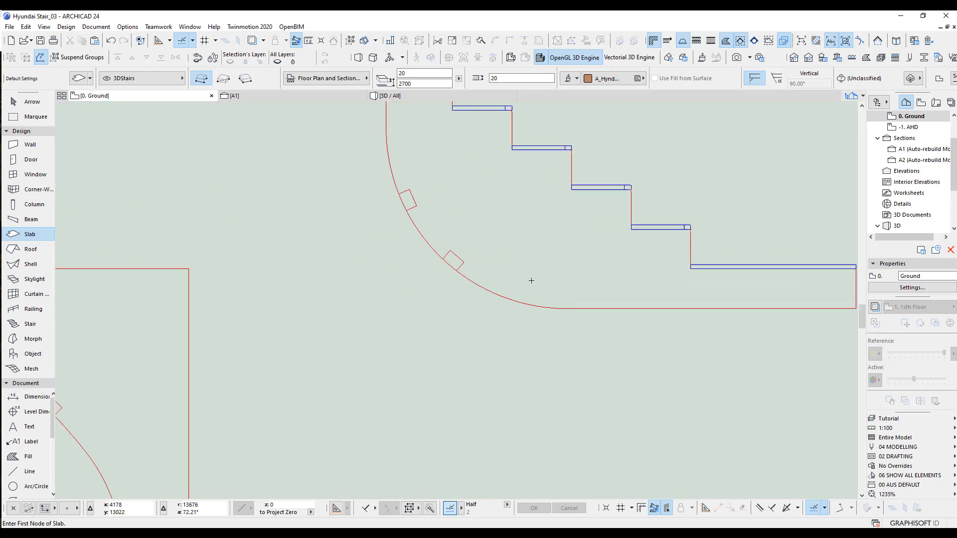
pyautogui.scroll(1, 466, 249)
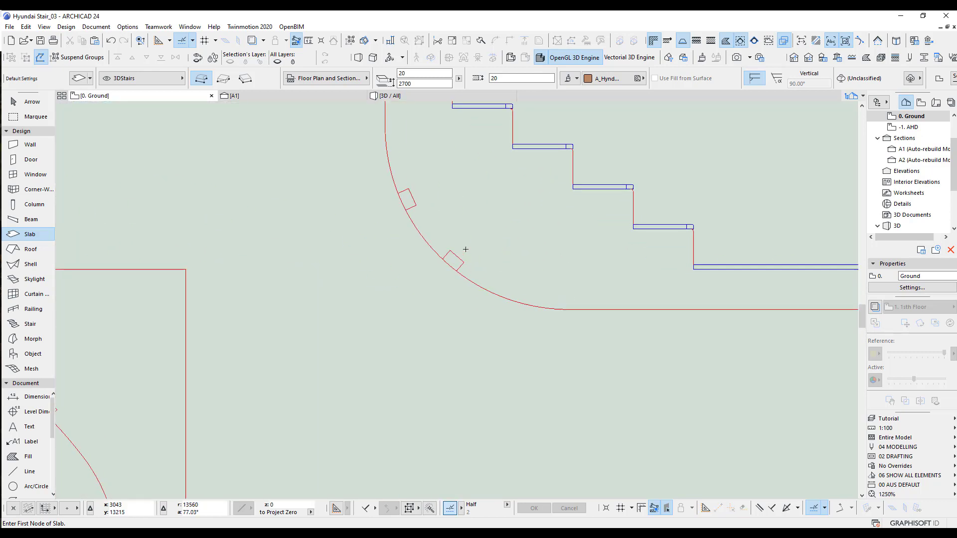
pyautogui.scroll(5, 465, 250)
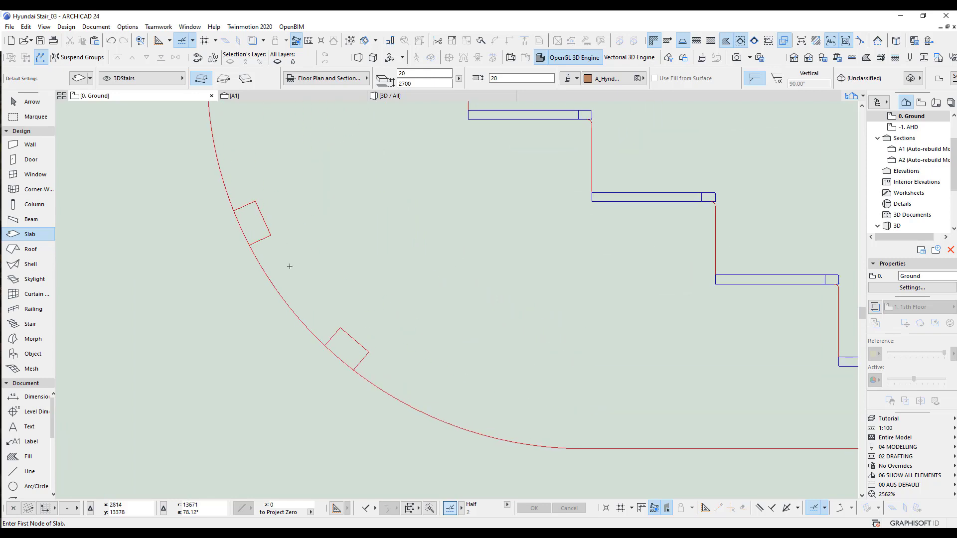
pyautogui.scroll(-5, 342, 355)
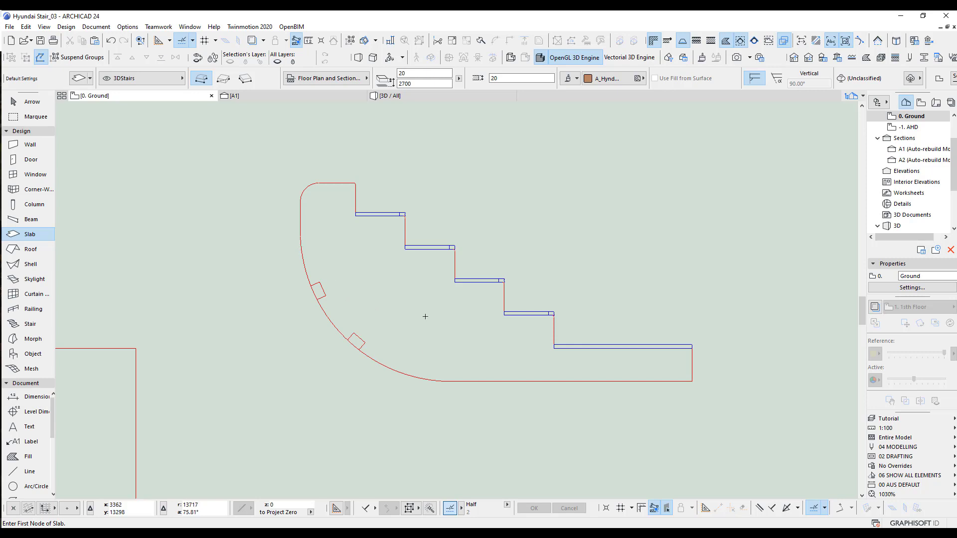
pyautogui.scroll(-2, 425, 317)
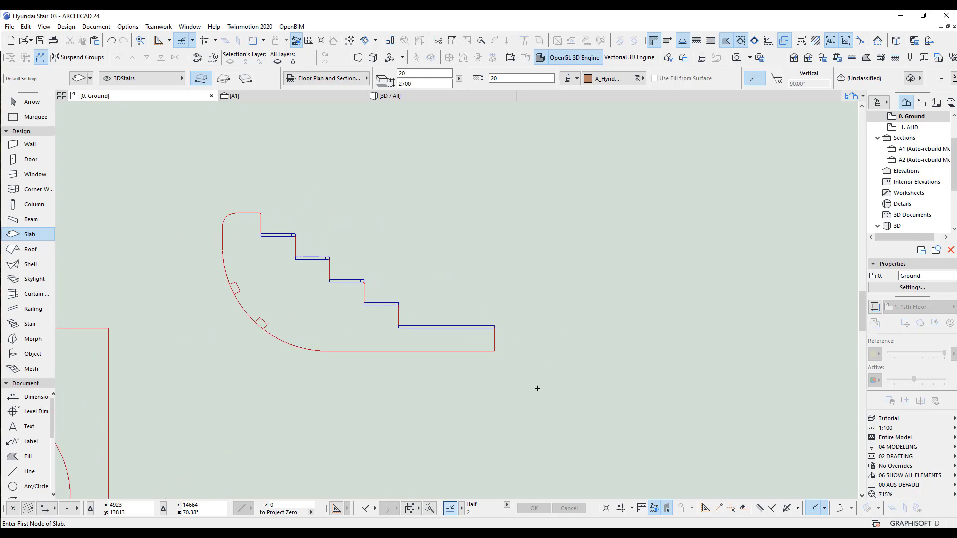
# Step: Open the complex profile AHyundaiStair 1 for editing and view its whole cross-section
pyautogui.click(925, 59)
pyautogui.click(760, 117)
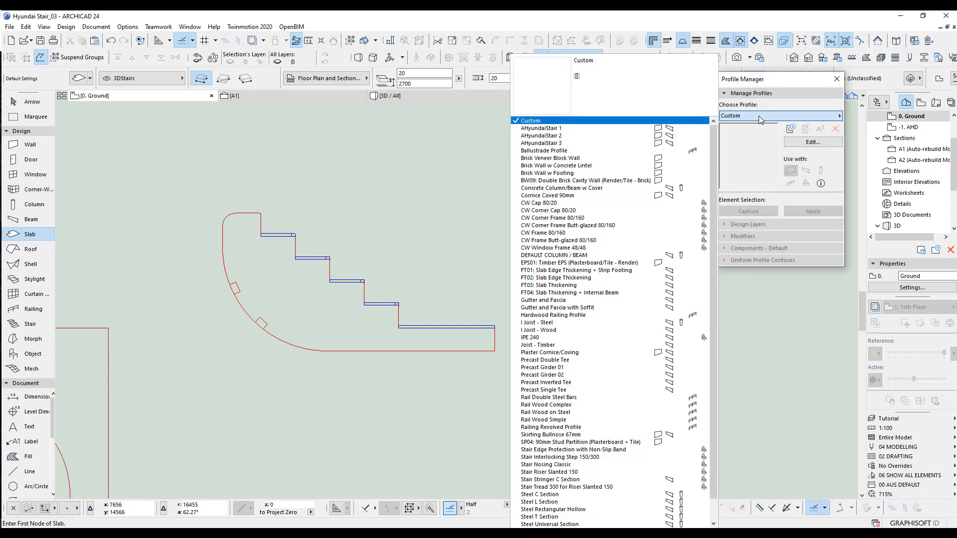
pyautogui.click(538, 129)
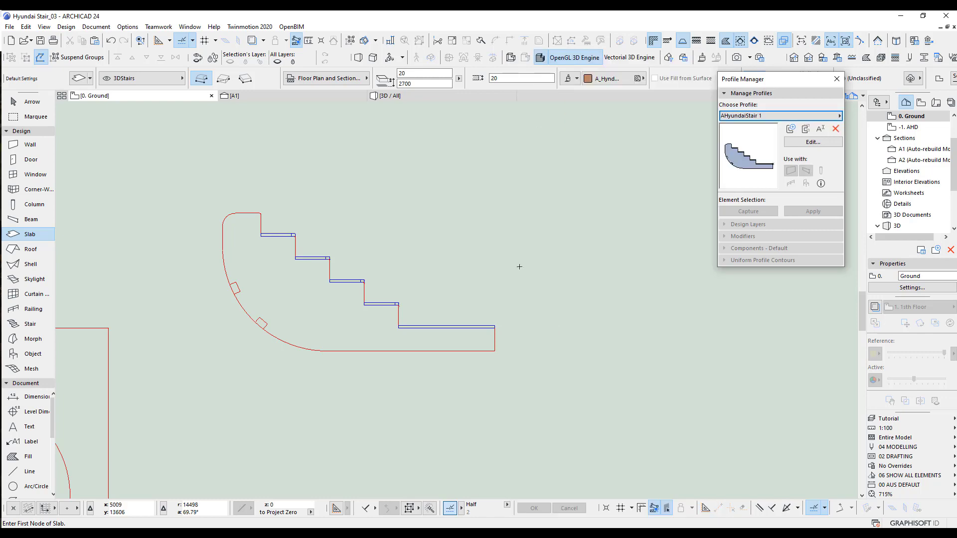
pyautogui.click(821, 142)
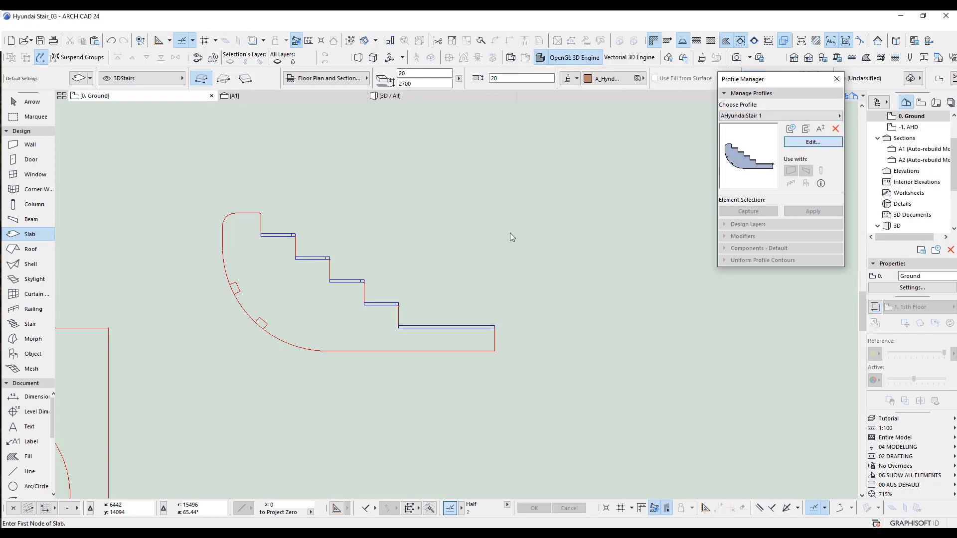
pyautogui.scroll(-4, 563, 339)
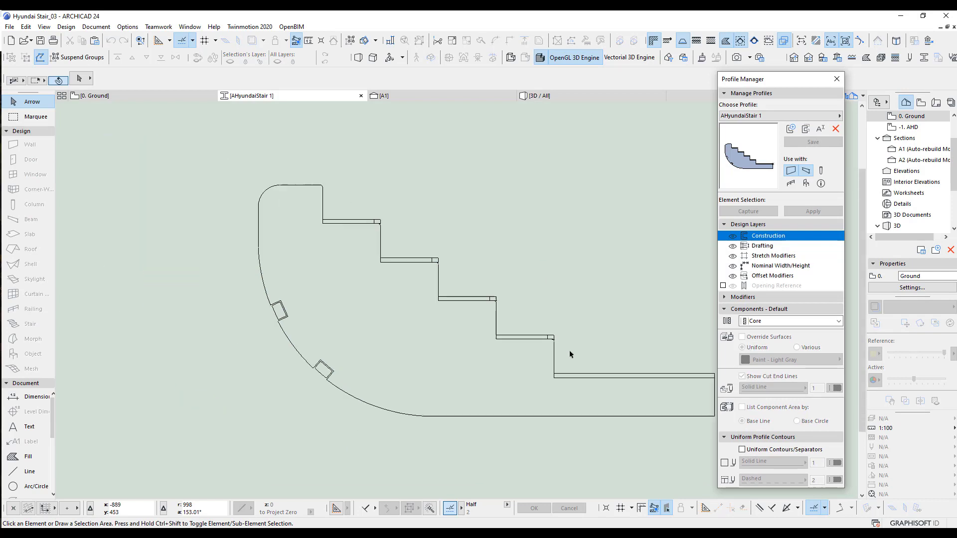
pyautogui.moveTo(590, 378); pyautogui.dragTo(426, 332, button='middle')
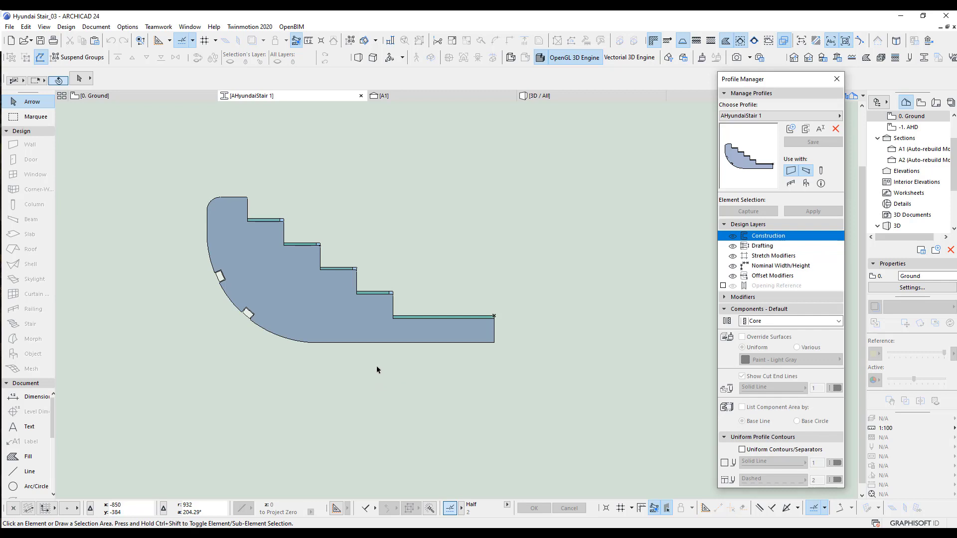
# Step: Check the building material and override surface assigned to the rounded nosing component of a stair tread in the profile
pyautogui.moveTo(379, 374); pyautogui.dragTo(455, 368, button='middle')
pyautogui.scroll(5, 464, 339)
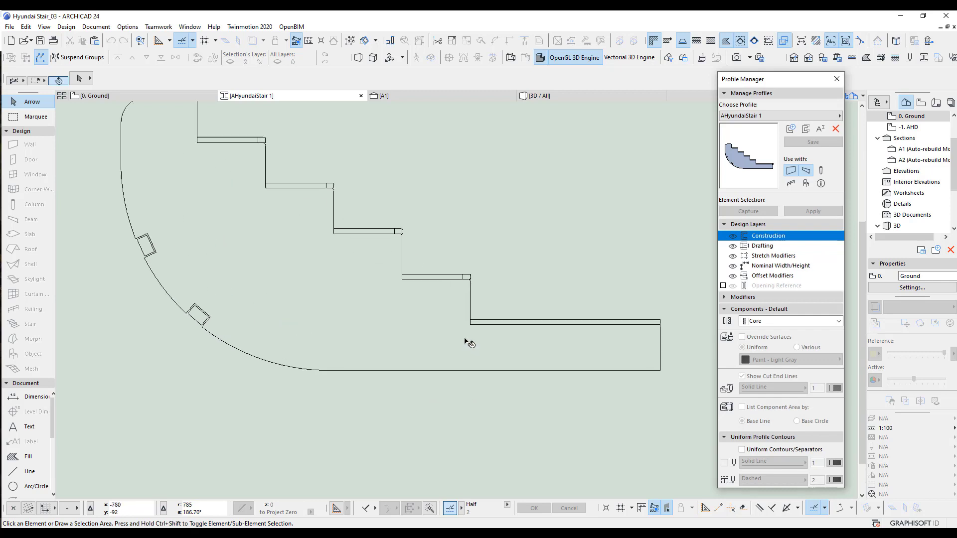
pyautogui.scroll(4, 463, 294)
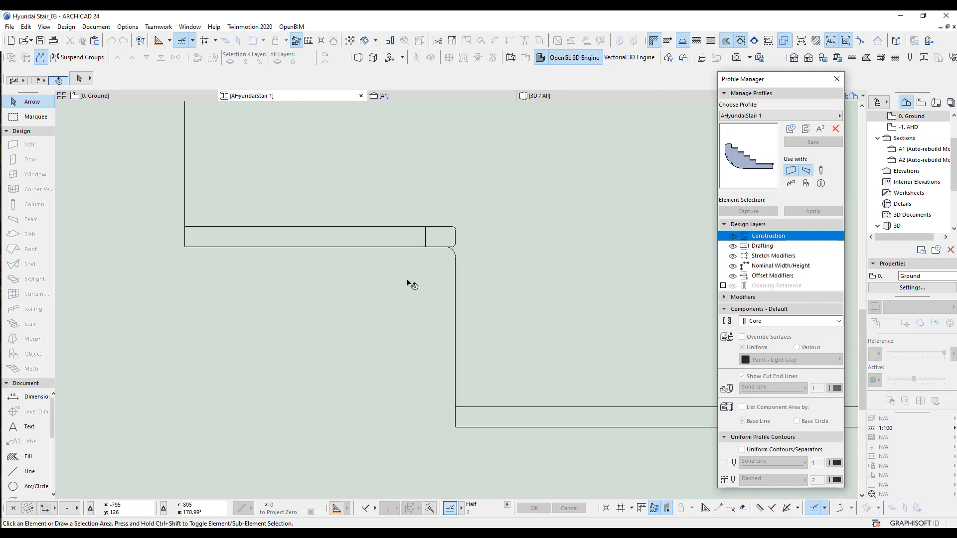
pyautogui.click(440, 238)
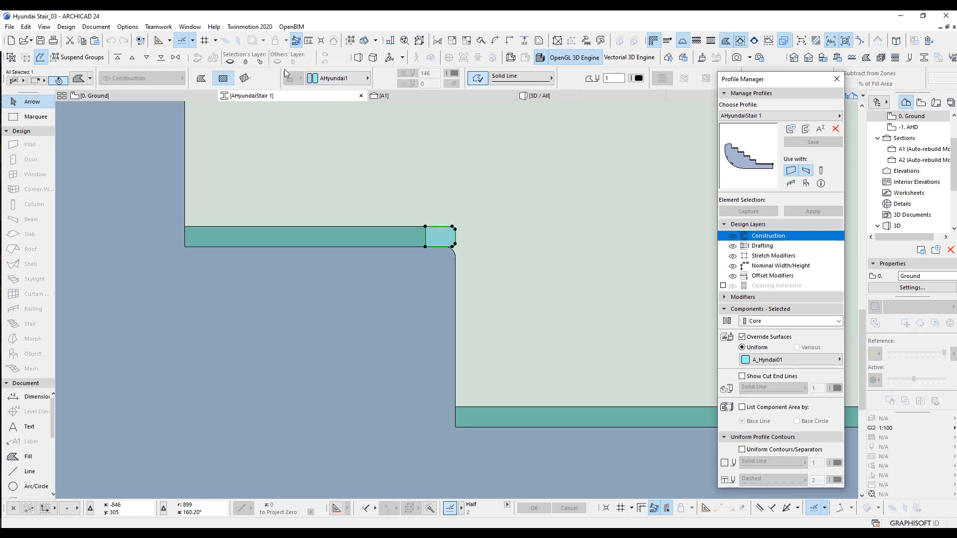
pyautogui.click(332, 78)
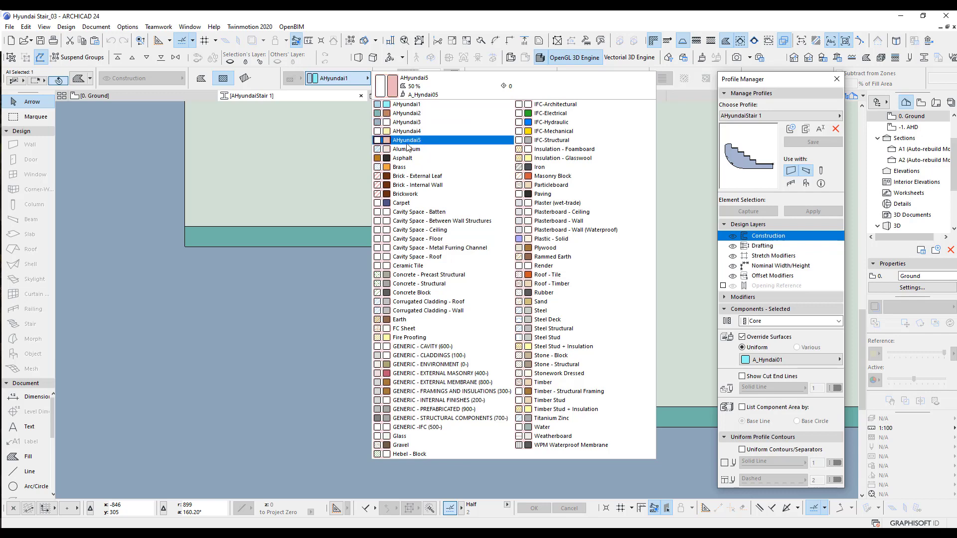
pyautogui.click(408, 104)
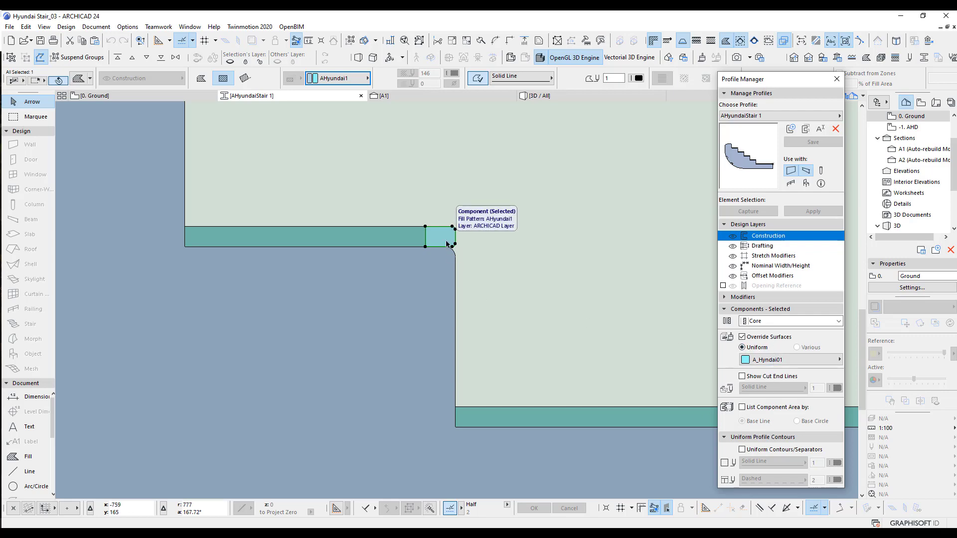
pyautogui.click(759, 360)
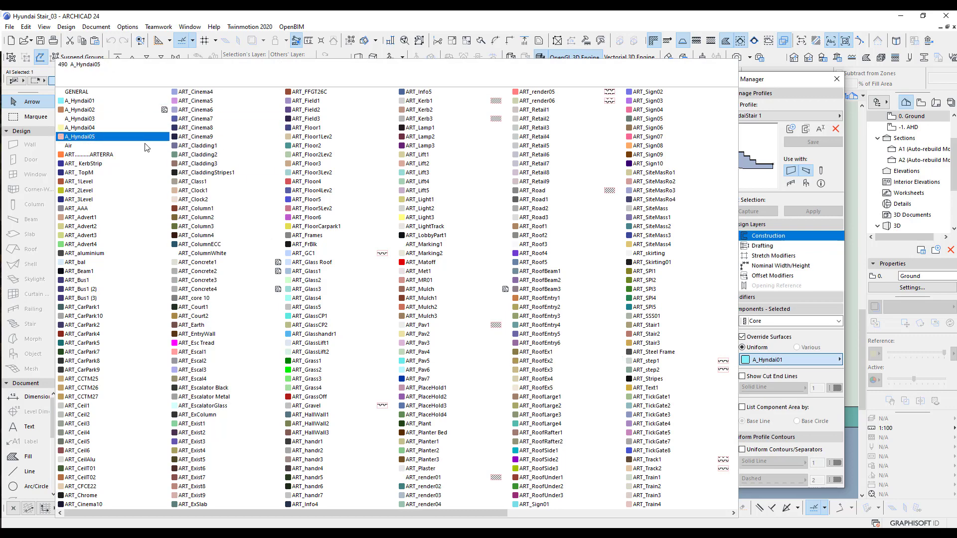
pyautogui.click(421, 26)
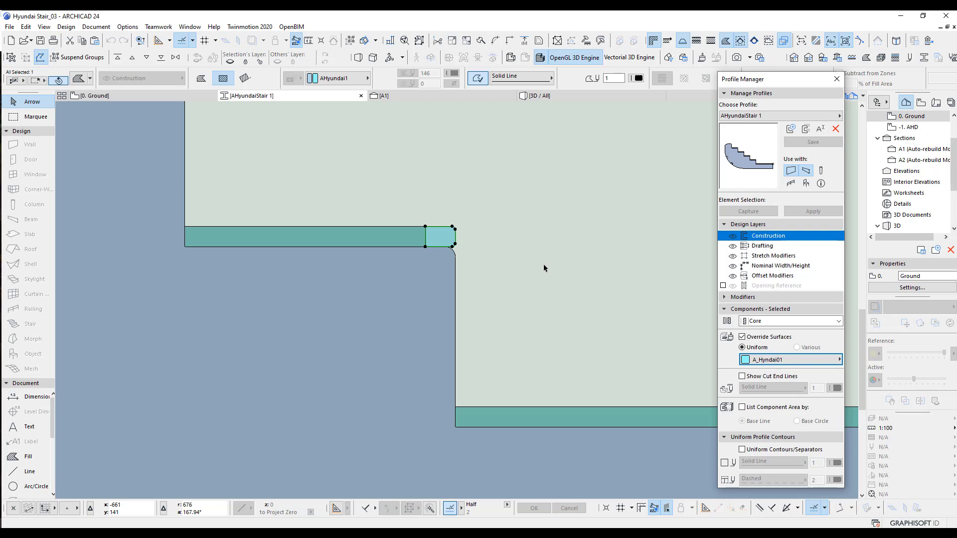
# Step: Inspect the building materials and surfaces of the main stair body and the small rectangular recess component on the curved underside
pyautogui.scroll(-5, 508, 294)
pyautogui.moveTo(520, 314); pyautogui.dragTo(437, 273, button='middle')
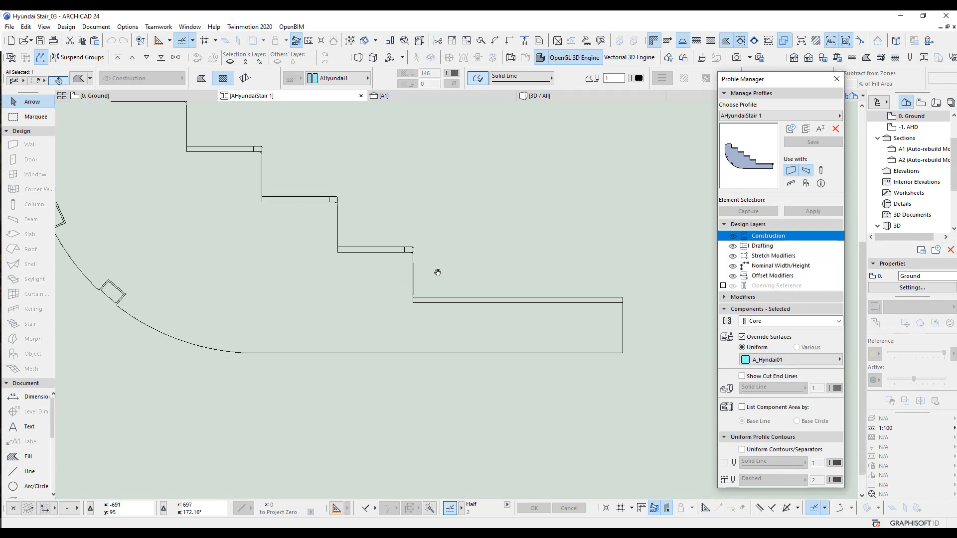
pyautogui.scroll(3, 332, 129)
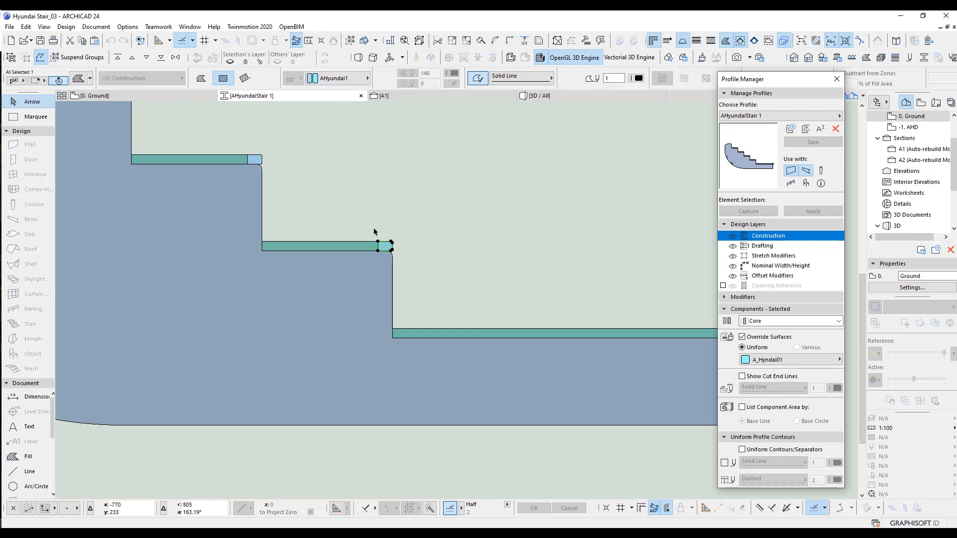
pyautogui.click(375, 292)
pyautogui.scroll(-3, 462, 281)
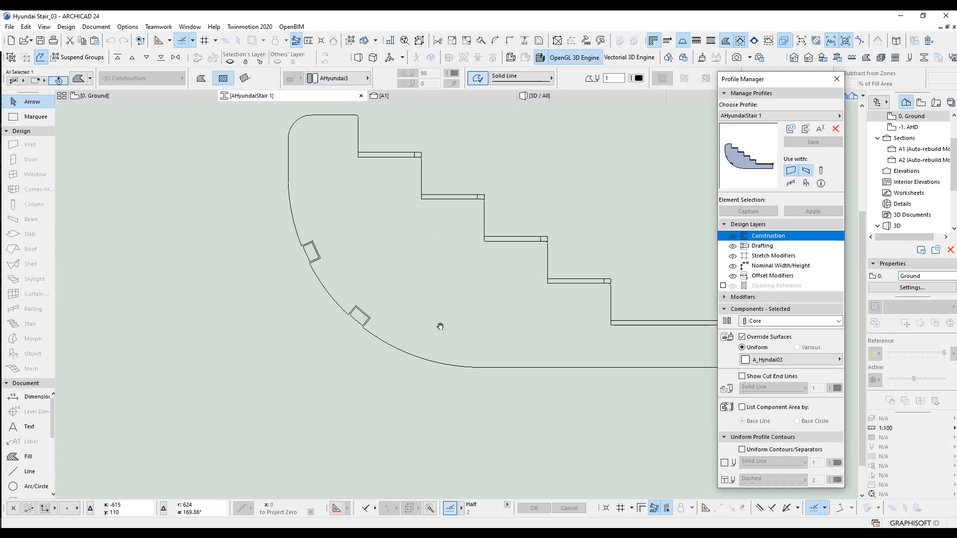
pyautogui.scroll(5, 384, 324)
pyautogui.click(352, 342)
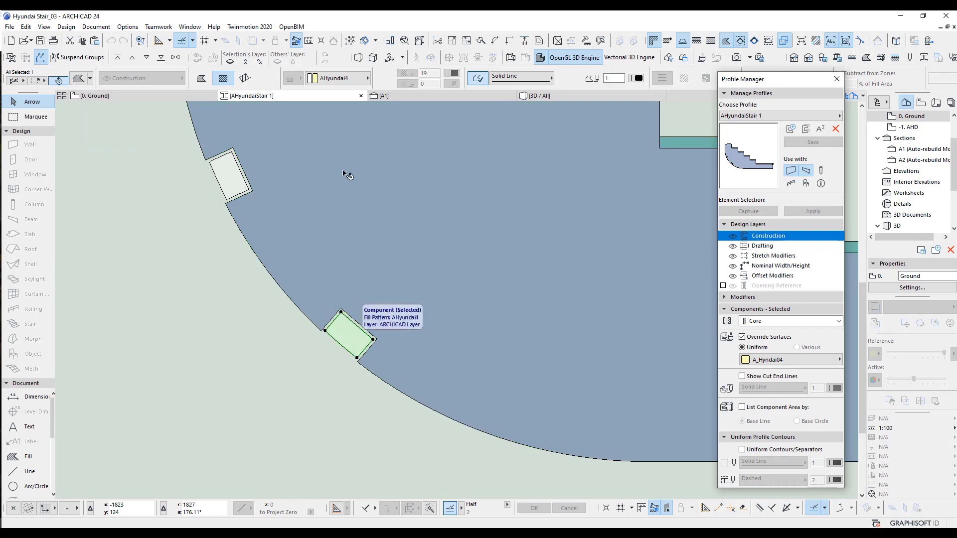
pyautogui.scroll(-2, 238, 308)
pyautogui.scroll(-2, 238, 307)
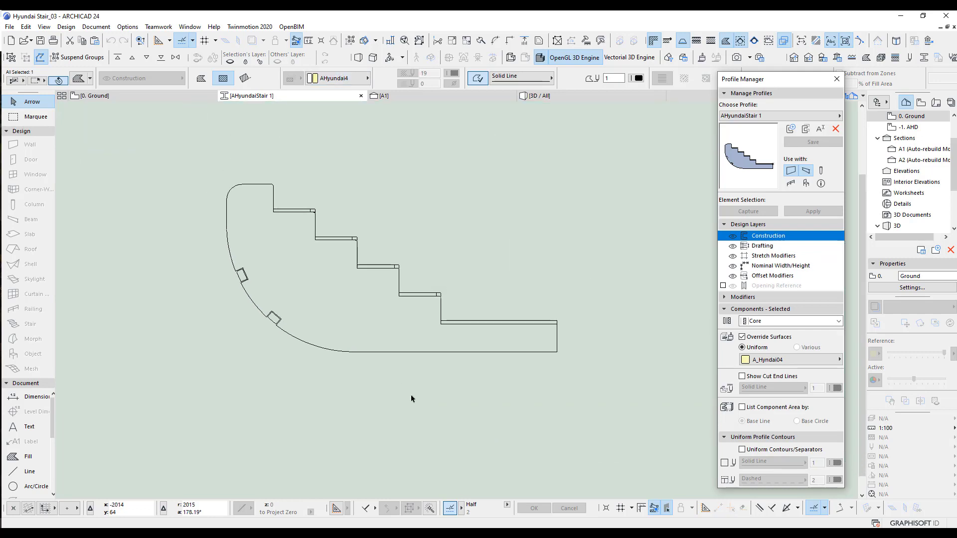
pyautogui.scroll(-1, 353, 376)
pyautogui.scroll(1, 347, 373)
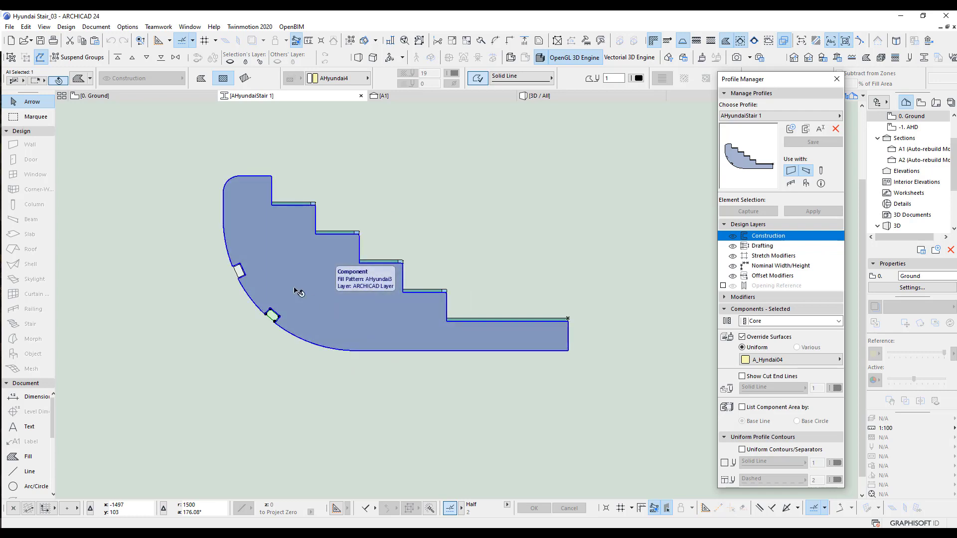
# Step: Close the Profile Manager and return to the stair outlines and reference photos on the ground floor plan
pyautogui.click(837, 80)
pyautogui.scroll(-3, 575, 264)
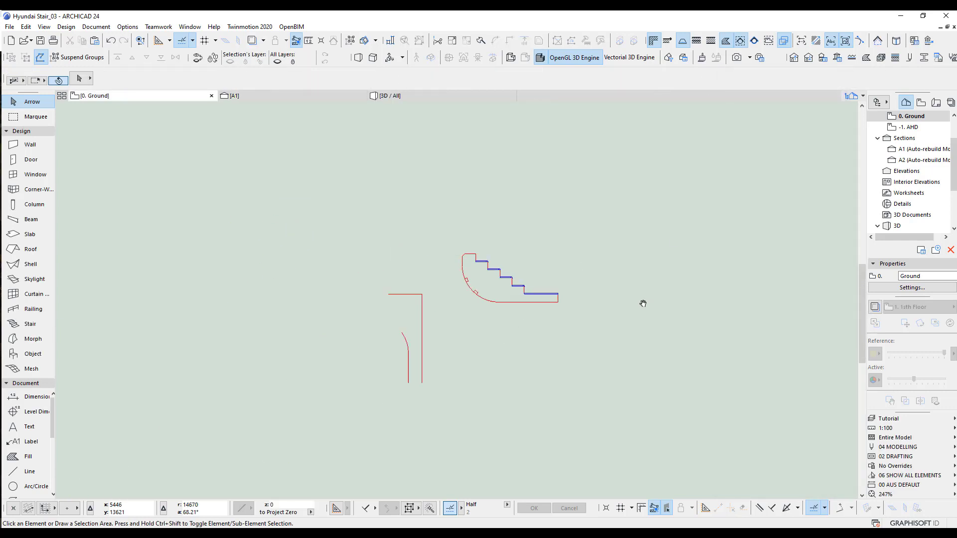
pyautogui.scroll(-3, 614, 302)
pyautogui.moveTo(612, 305); pyautogui.dragTo(376, 314, button='middle')
pyautogui.moveTo(468, 311); pyautogui.dragTo(636, 334, button='middle')
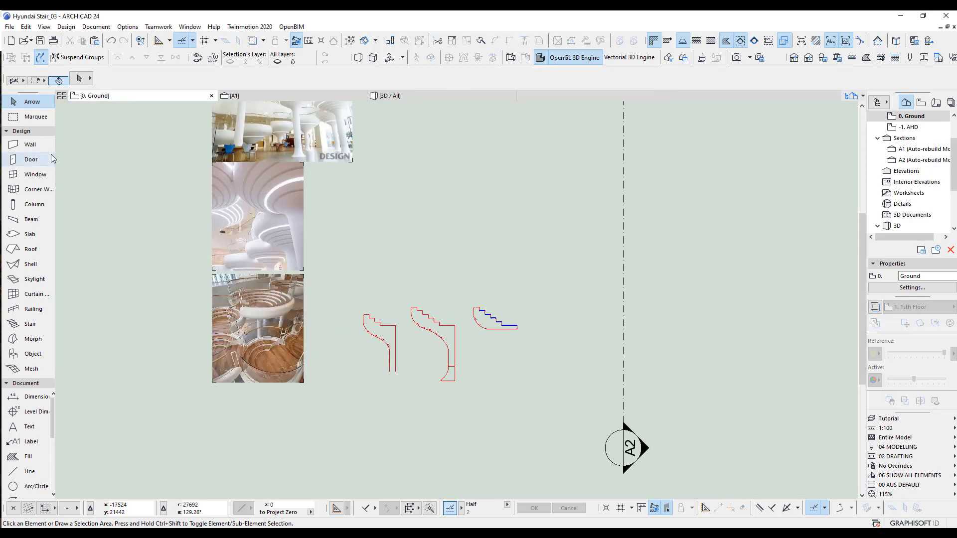
# Step: Set the default wall structure to a complex profile, using AHyundaiStair 1
pyautogui.click(26, 145)
pyautogui.doubleClick(26, 145)
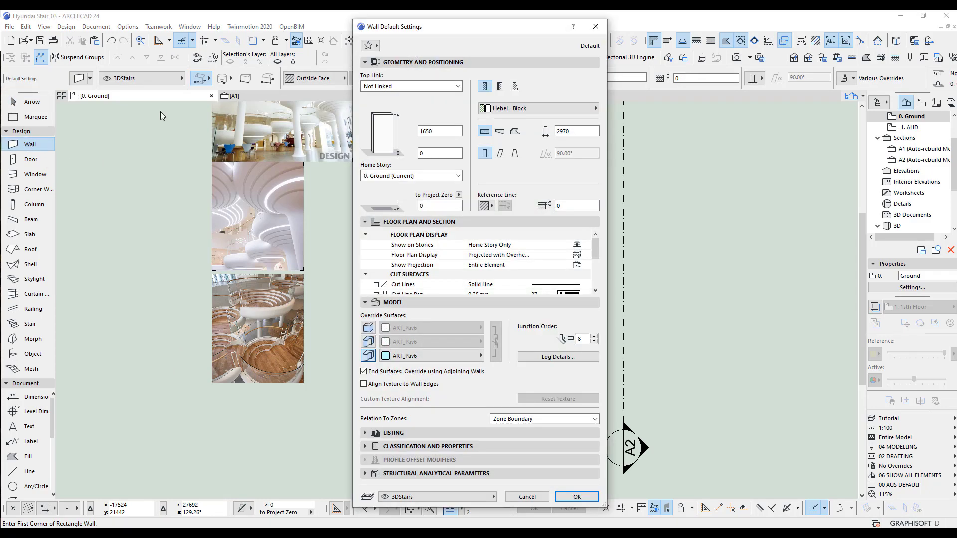
pyautogui.click(515, 85)
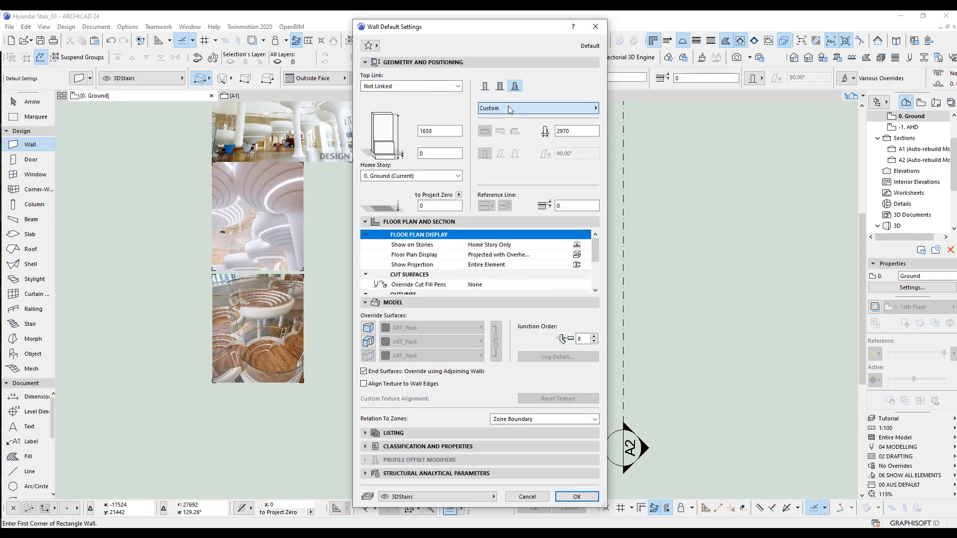
pyautogui.click(510, 108)
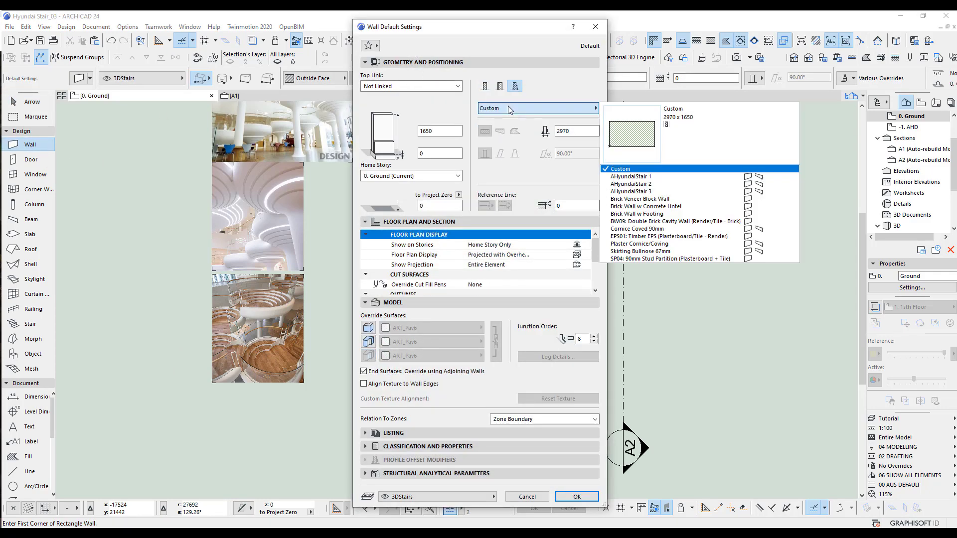
pyautogui.click(638, 177)
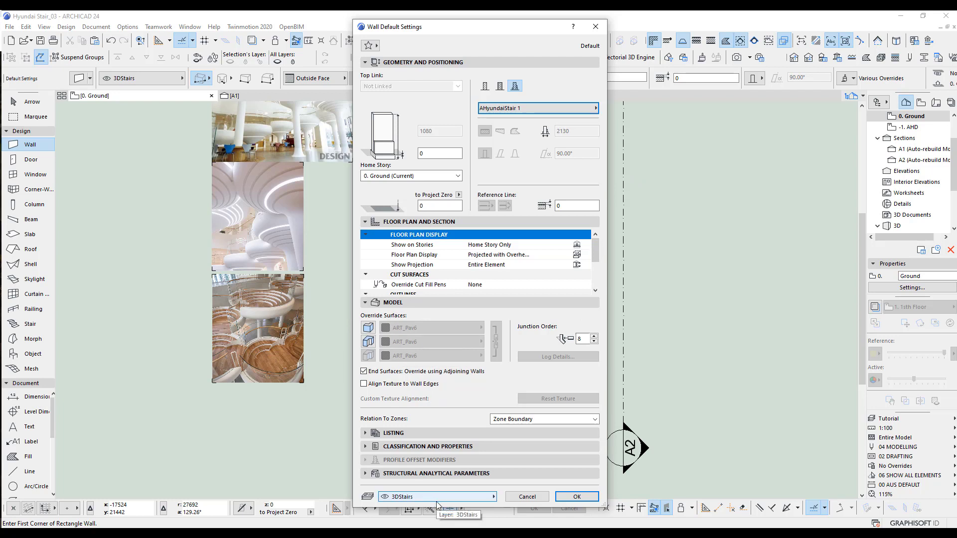
pyautogui.click(414, 206)
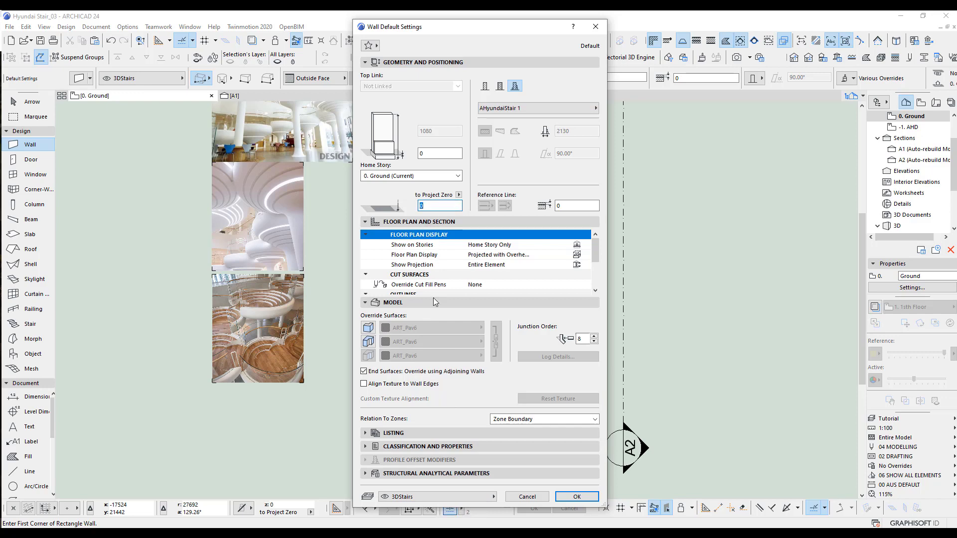
pyautogui.click(576, 497)
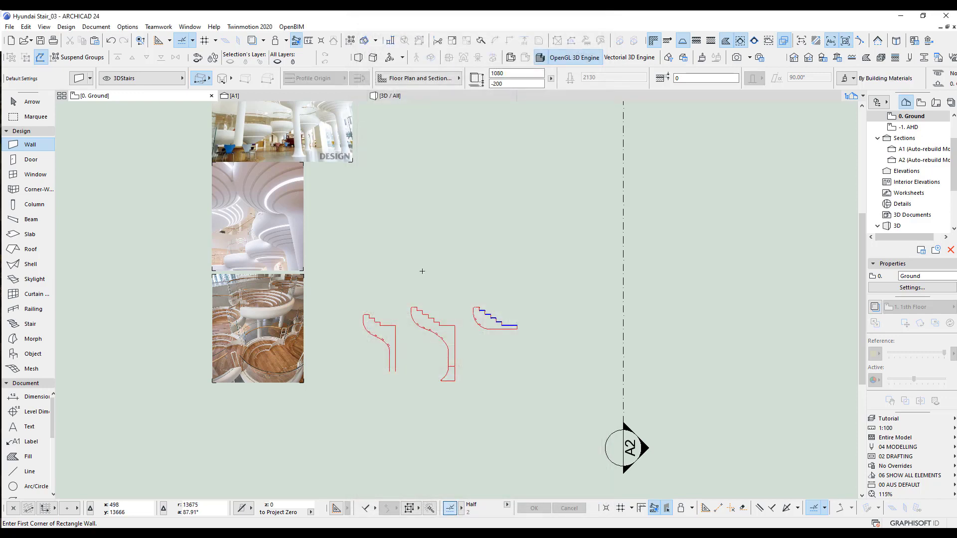
# Step: Draw a full-circle curved wall by centrepoint and radius above section line A1, with a radius of about 181 mm
pyautogui.click(227, 79)
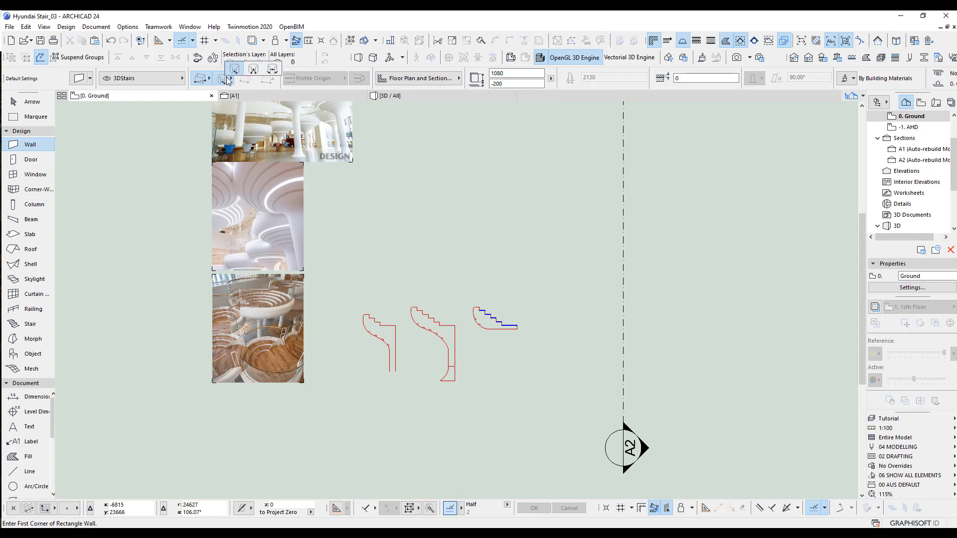
pyautogui.click(237, 69)
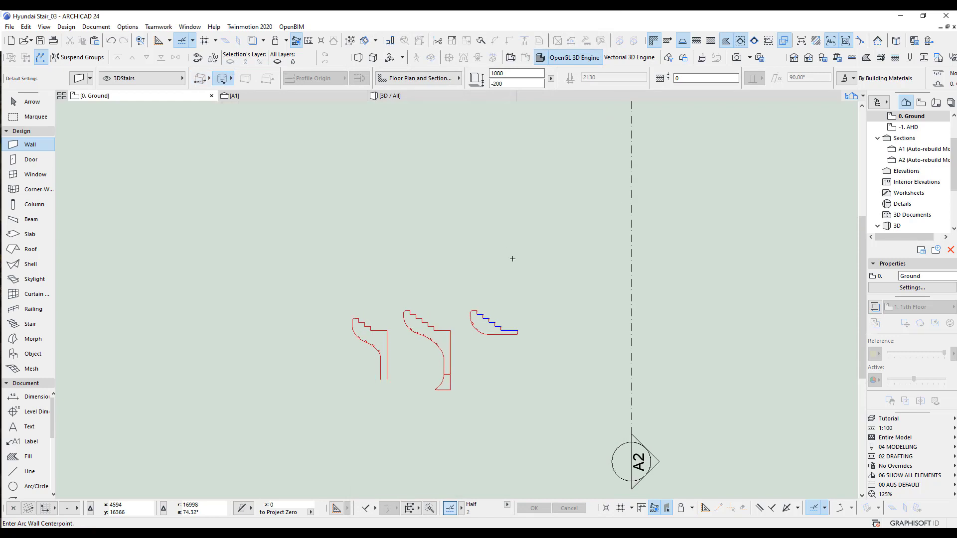
pyautogui.scroll(5, 510, 261)
pyautogui.scroll(-7, 524, 331)
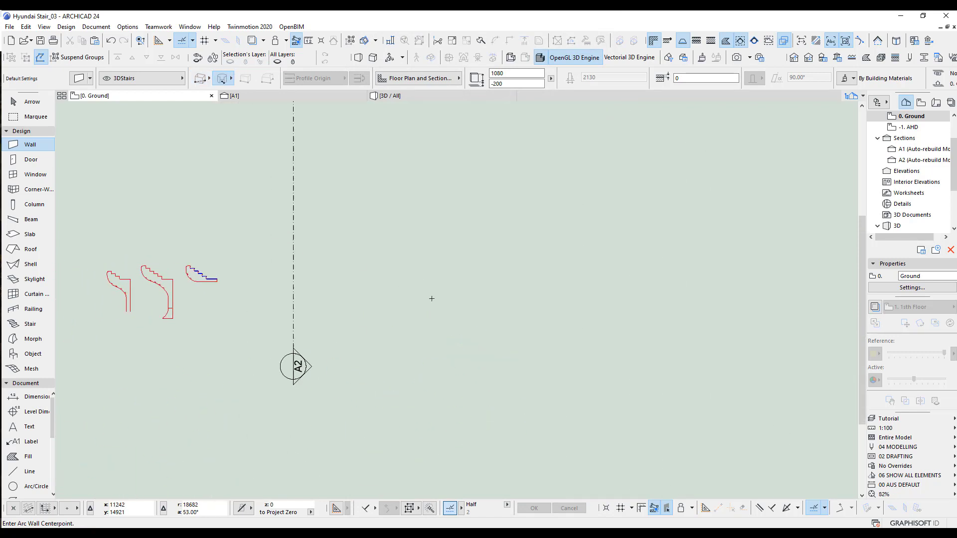
pyautogui.scroll(1, 366, 304)
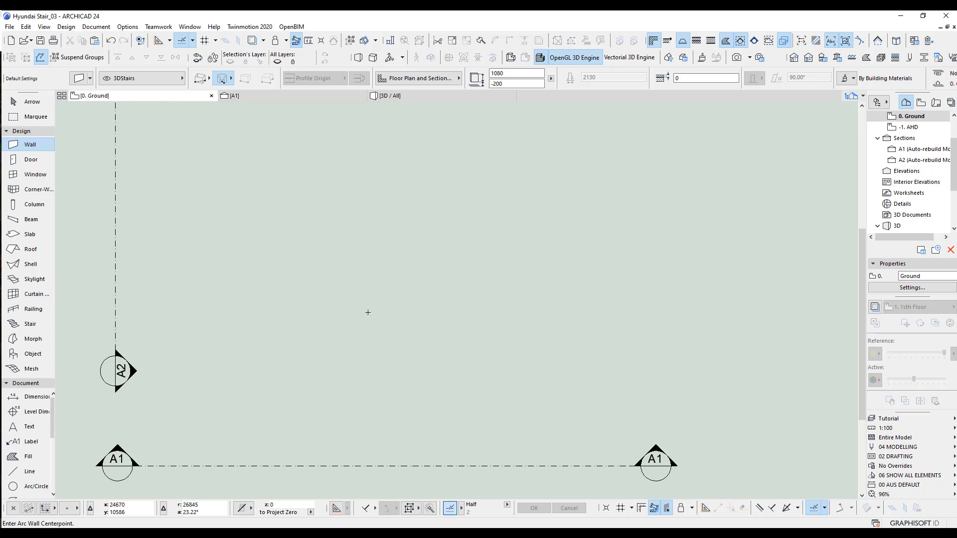
pyautogui.click(368, 312)
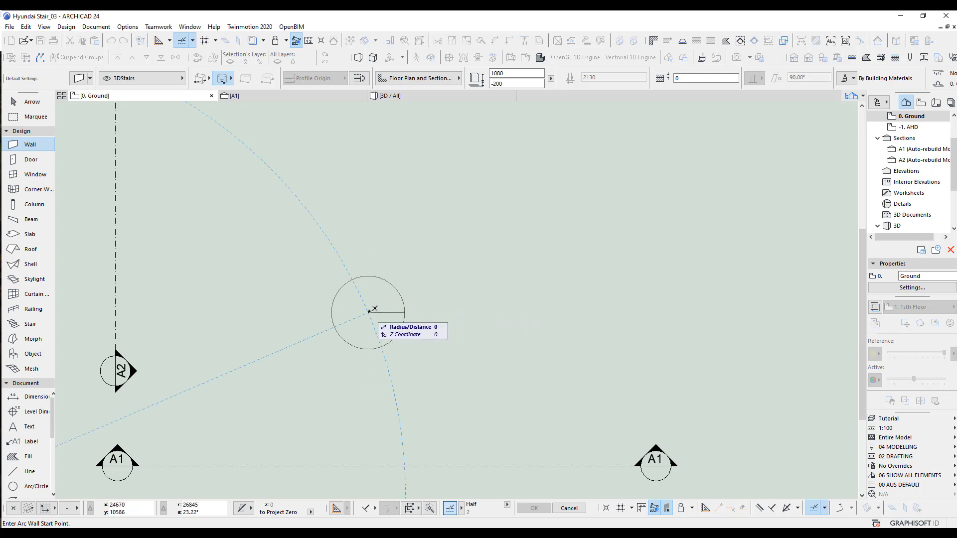
pyautogui.press('Escape')
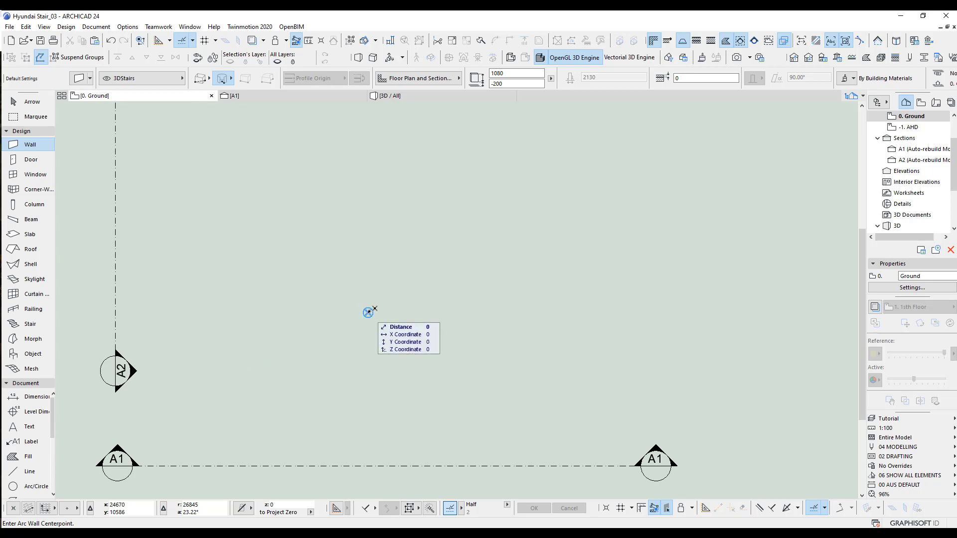
pyautogui.click(368, 312)
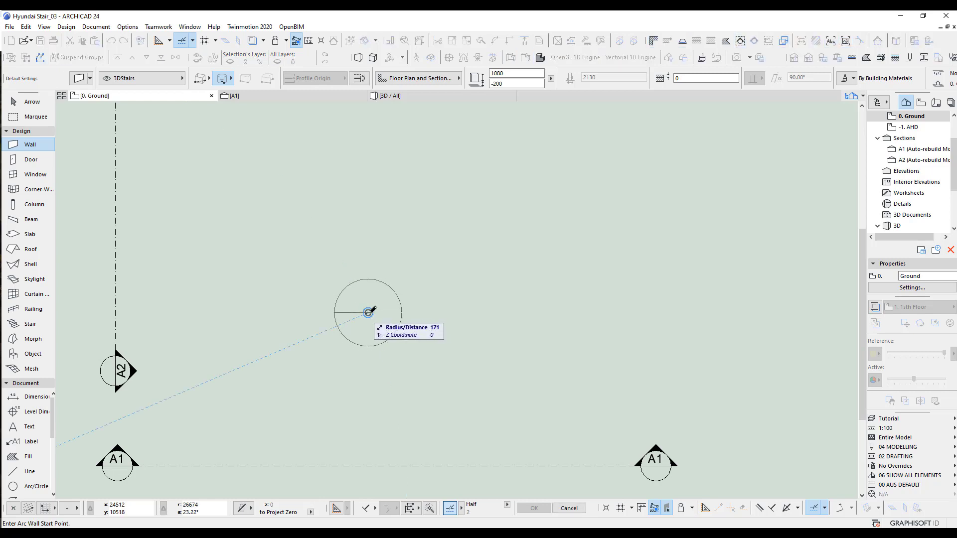
pyautogui.scroll(5, 367, 313)
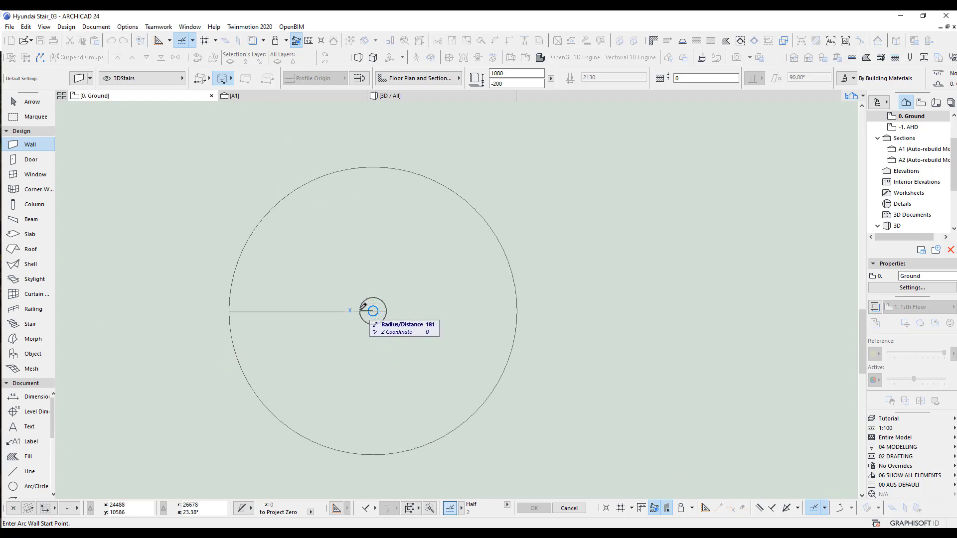
pyautogui.click(364, 309)
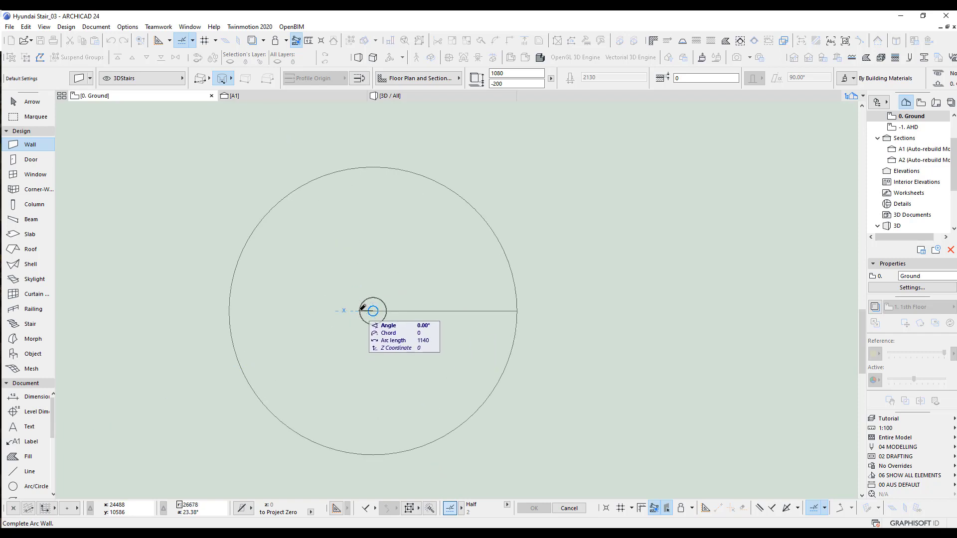
pyautogui.click(362, 308)
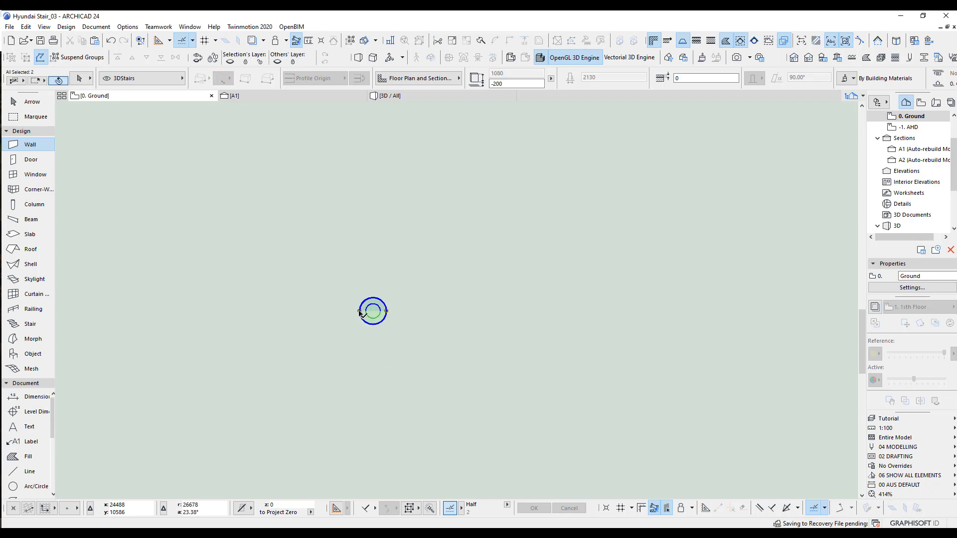
# Step: View the small circular profile wall in 3D and return to the ground floor plan
pyautogui.press('F5')
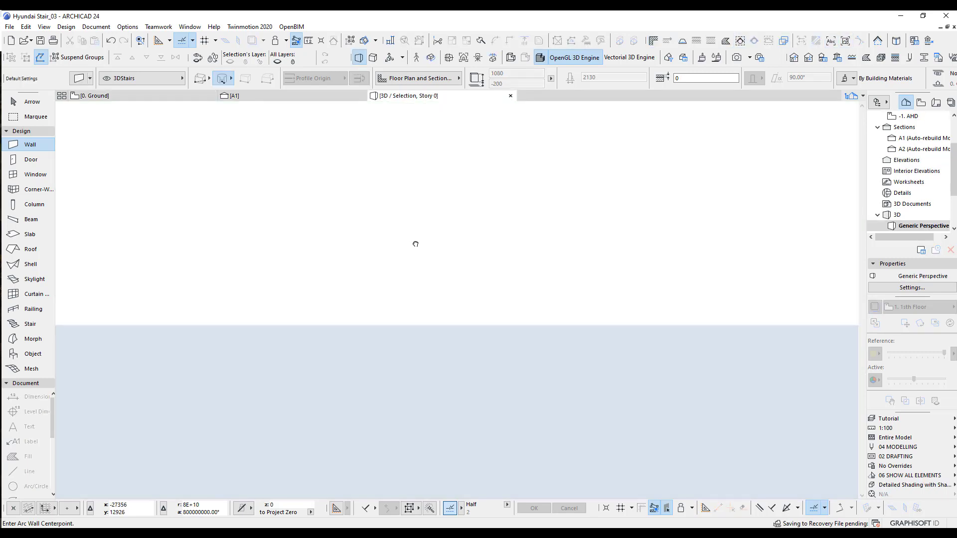
pyautogui.keyDown('shift'); pyautogui.moveTo(462, 299); pyautogui.dragTo(470, 346, button='middle'); pyautogui.keyUp('shift')
pyautogui.press('F2')
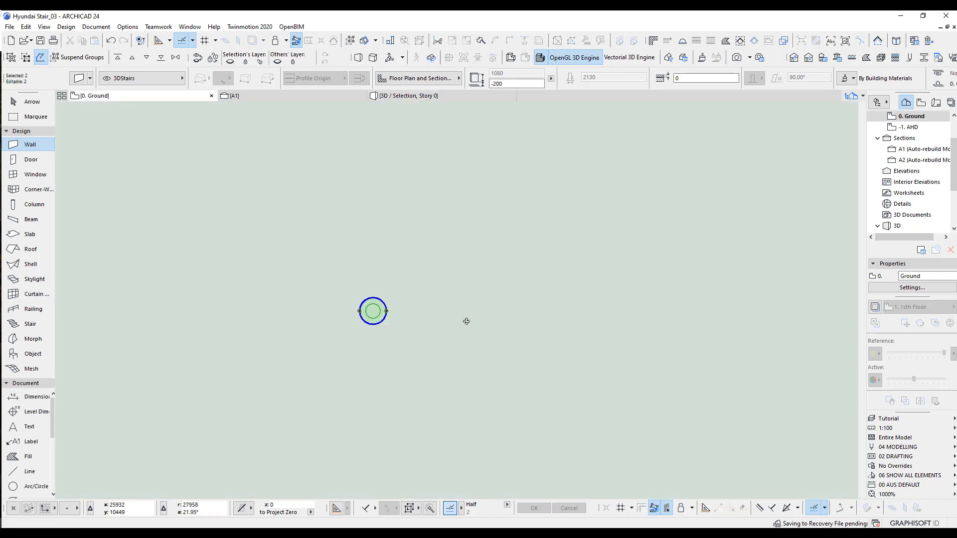
# Step: Draw a second, much larger full-circle profile wall by centrepoint and radius beside the small circular wall
pyautogui.click(421, 310)
pyautogui.scroll(-4, 433, 306)
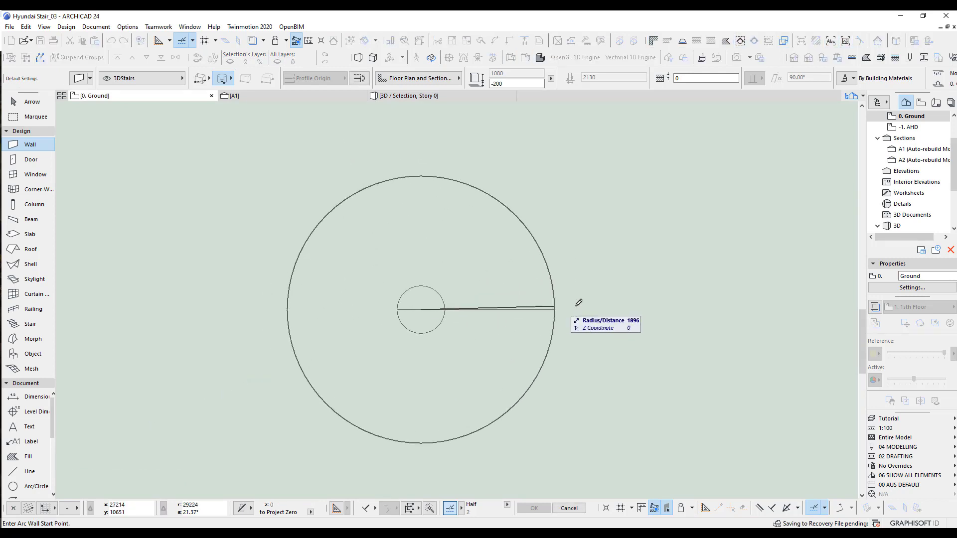
pyautogui.click(625, 309)
pyautogui.click(625, 309)
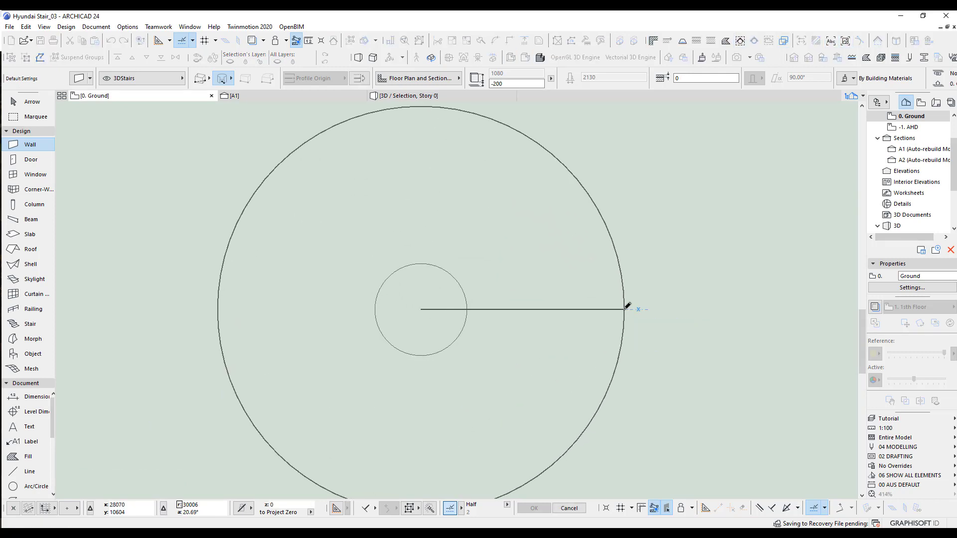
# Step: Finish and select the larger full-circle profile wall, and examine only that wall in 3D
pyautogui.keyDown('shift'); pyautogui.click(625, 309); pyautogui.keyUp('shift')
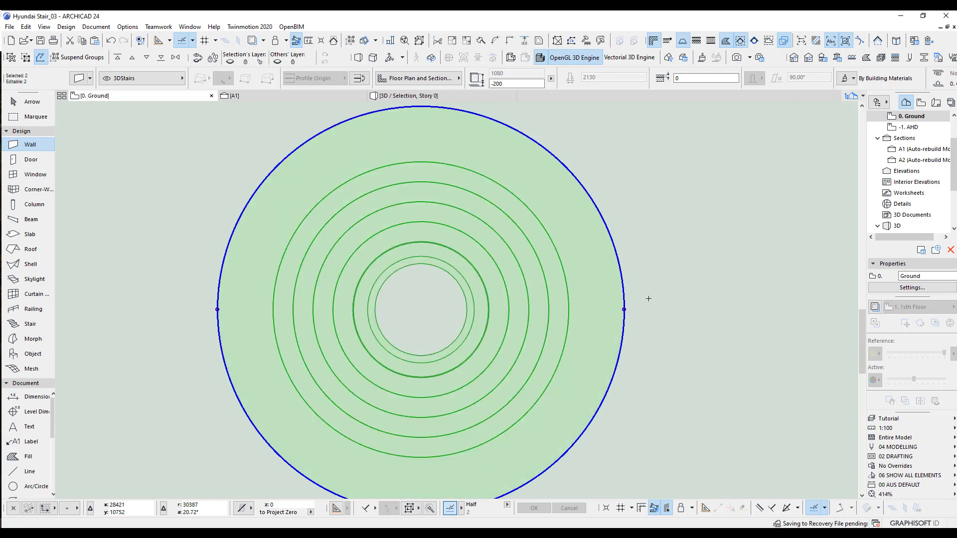
pyautogui.press('F5')
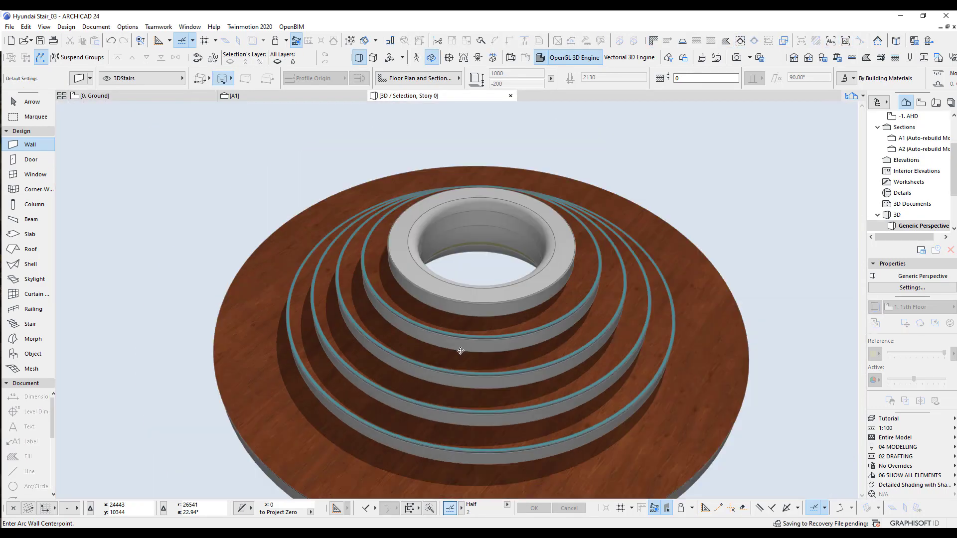
pyautogui.moveTo(504, 321)
pyautogui.keyDown('shift'); pyautogui.mouseDown(button='middle')
pyautogui.moveTo(553, 224)
pyautogui.moveTo(509, 263)
pyautogui.moveTo(507, 332)
pyautogui.mouseUp(button='middle'); pyautogui.keyUp('shift')
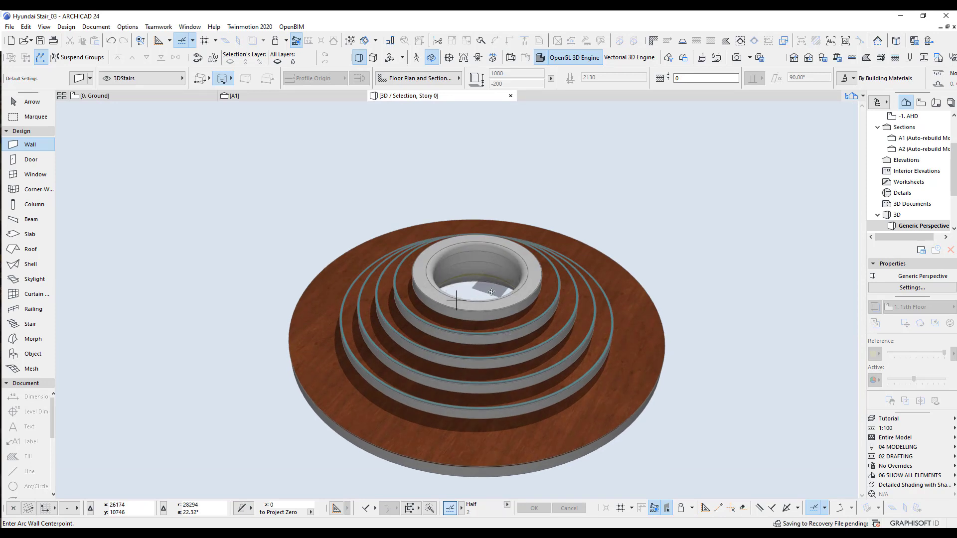
pyautogui.moveTo(488, 307)
pyautogui.keyDown('shift'); pyautogui.mouseDown(button='middle')
pyautogui.moveTo(468, 384)
pyautogui.moveTo(500, 310)
pyautogui.mouseUp(button='middle'); pyautogui.keyUp('shift')
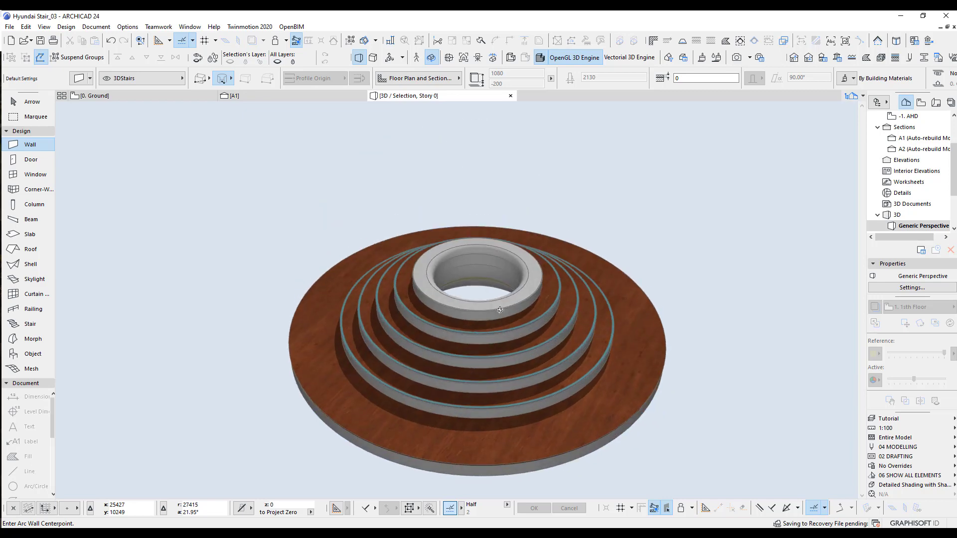
# Step: Select both halves of the circular wall in 3D and flip the wall about its reference line
pyautogui.click(34, 103)
pyautogui.moveTo(261, 204)
pyautogui.mouseDown()
pyautogui.moveTo(605, 397)
pyautogui.moveTo(678, 426)
pyautogui.mouseUp()
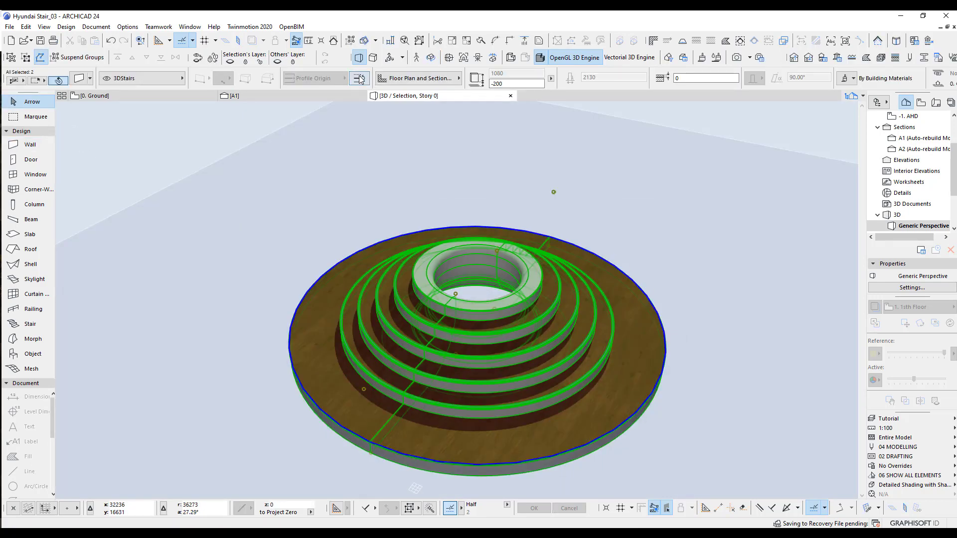
pyautogui.click(359, 79)
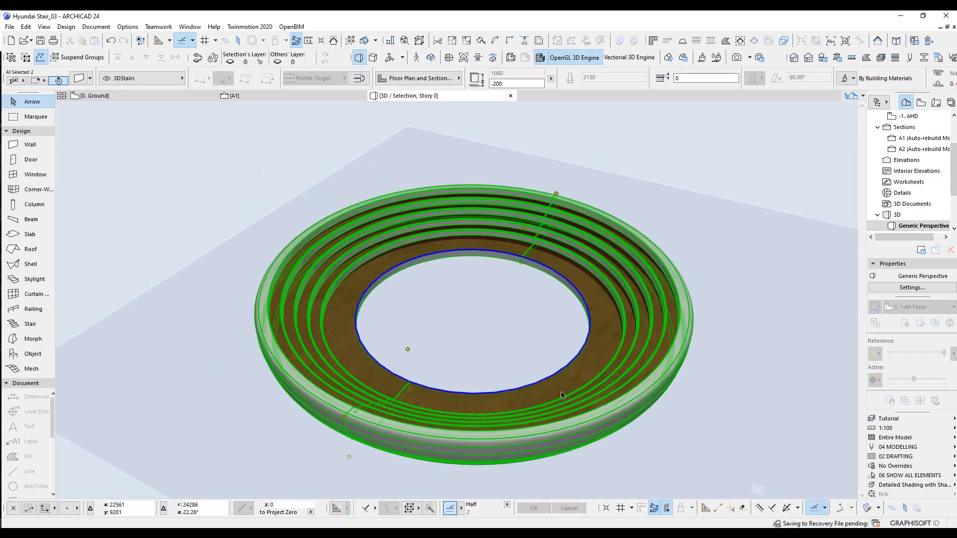
# Step: Review the reference line options in the selected walls' settings, close without changes, and return to the ground floor plan
pyautogui.click(85, 76)
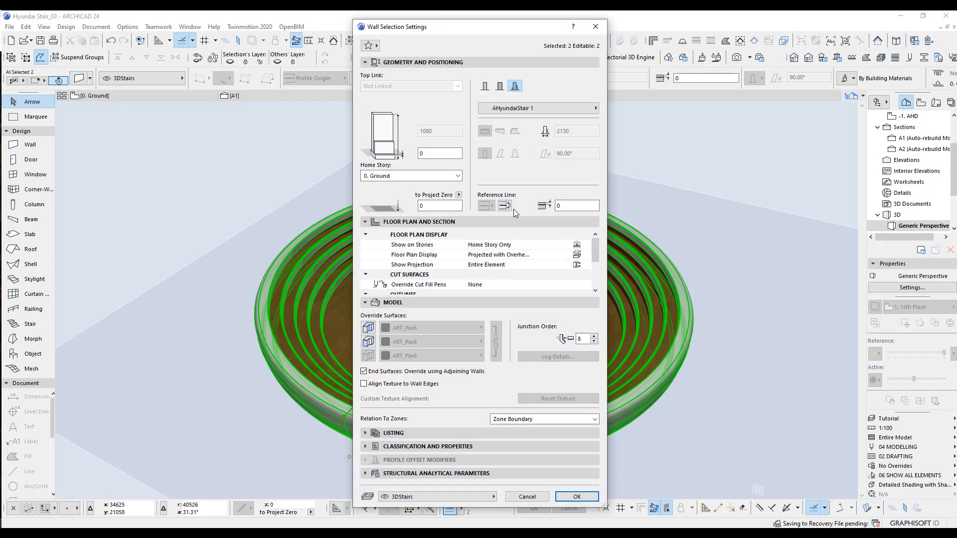
pyautogui.click(529, 496)
pyautogui.press('Escape')
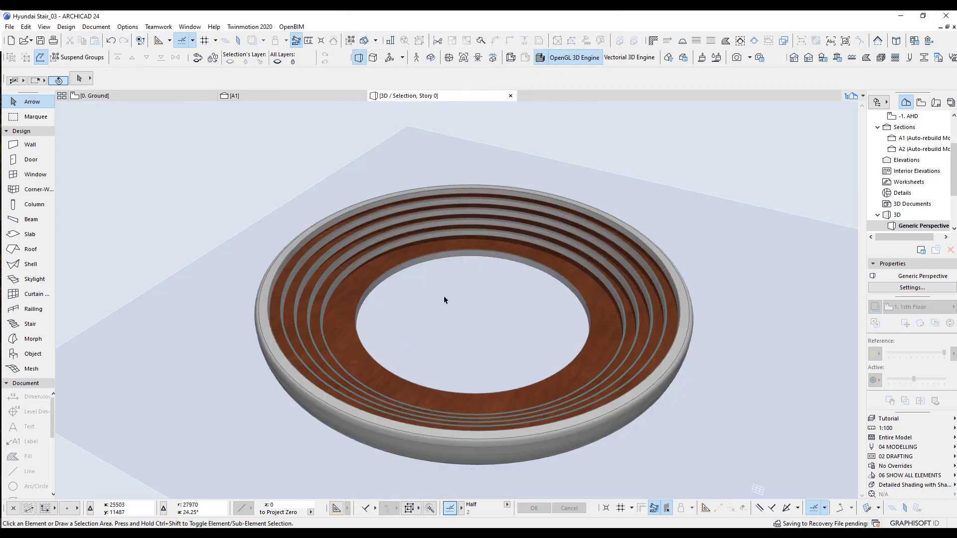
pyautogui.press('F2')
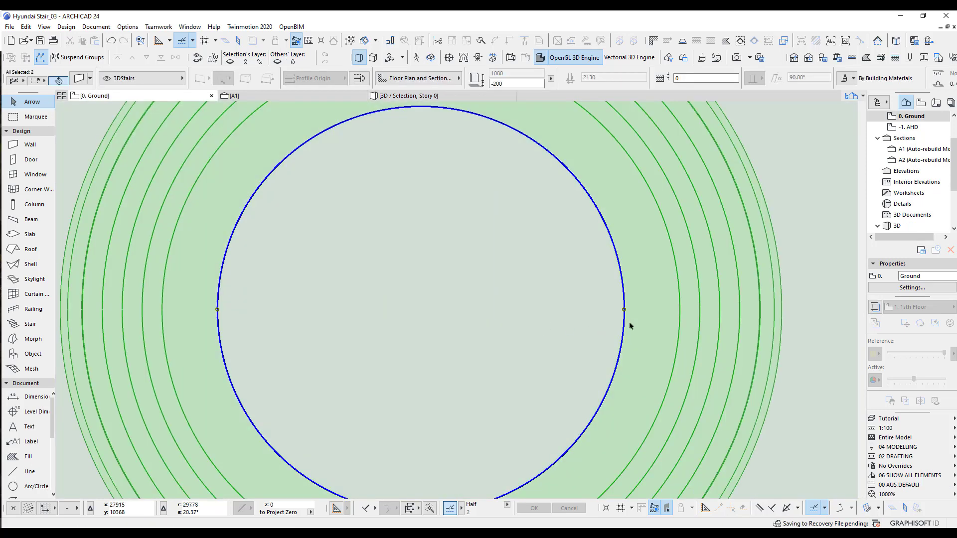
# Step: Draw a full-circle profile wall by centrepoint and radius above section line A1, offsetting its start point 0.1 in X from the centre
pyautogui.scroll(-5, 497, 315)
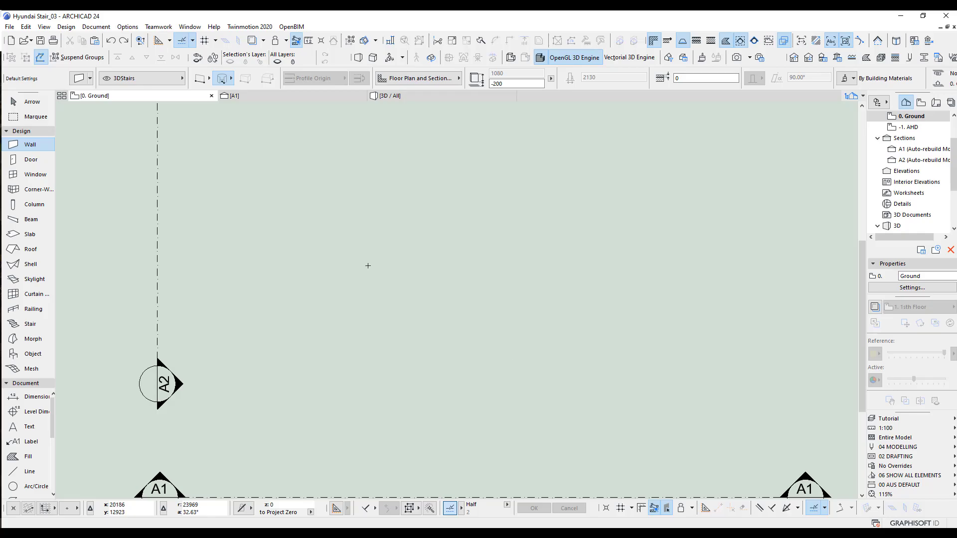
pyautogui.click(484, 327)
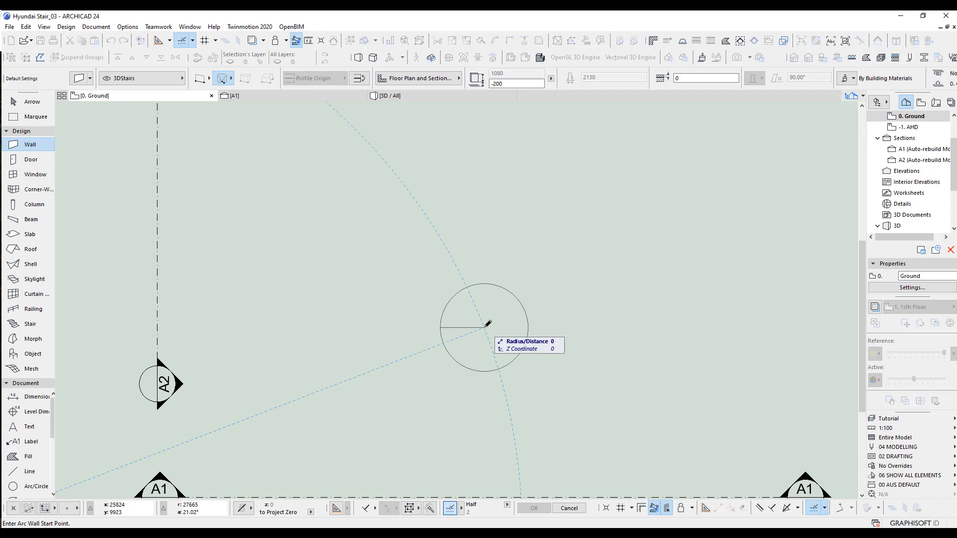
pyautogui.press('x')
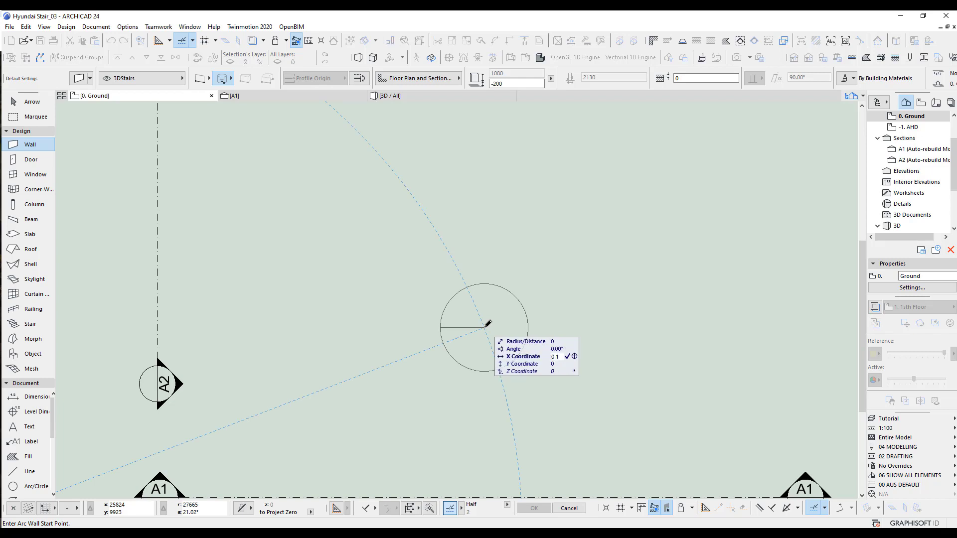
pyautogui.press('Return')
pyautogui.press('Return')
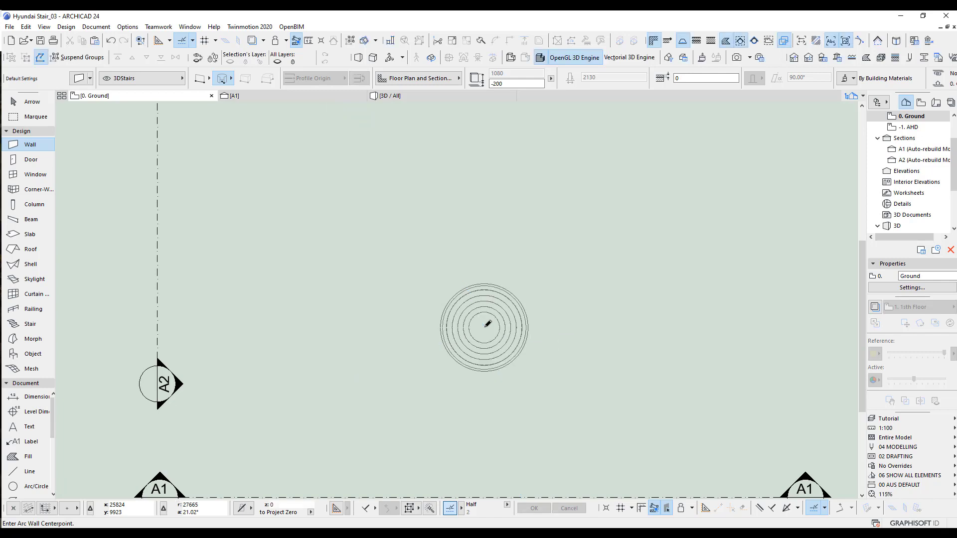
# Step: Examine the centre of the new circular wall at close range in plan, and inspect its tiered bowl form in 3D
pyautogui.scroll(10, 485, 331)
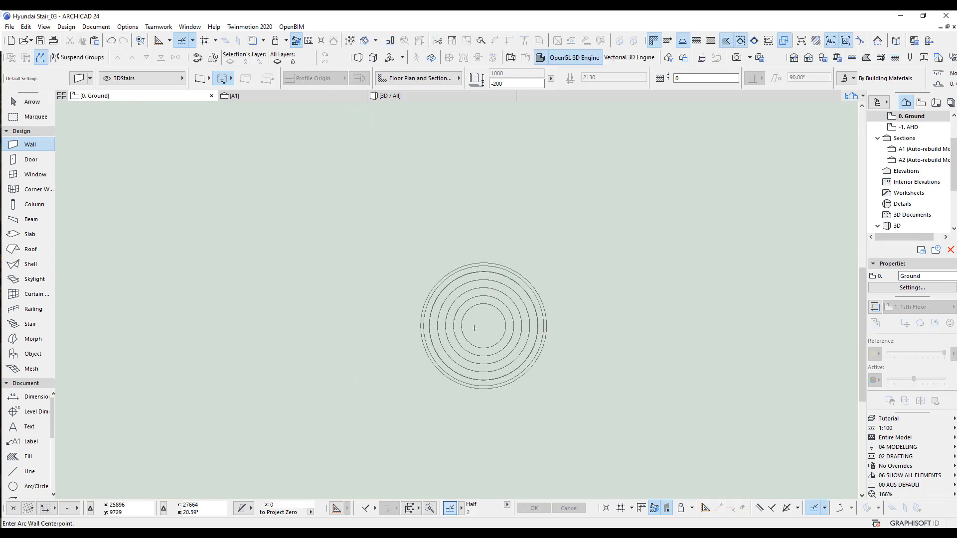
pyautogui.scroll(8, 505, 314)
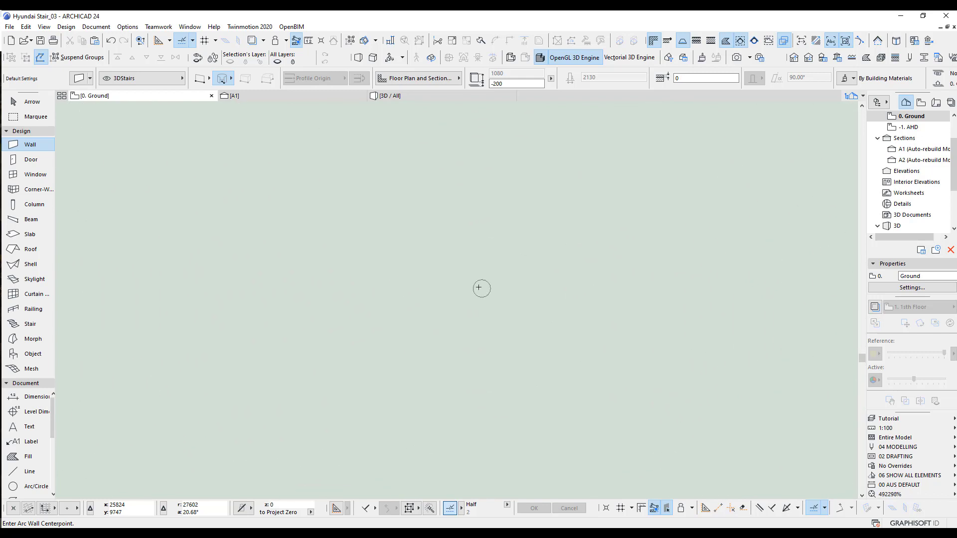
pyautogui.scroll(2, 488, 295)
pyautogui.scroll(-5, 478, 288)
pyautogui.scroll(-15, 471, 269)
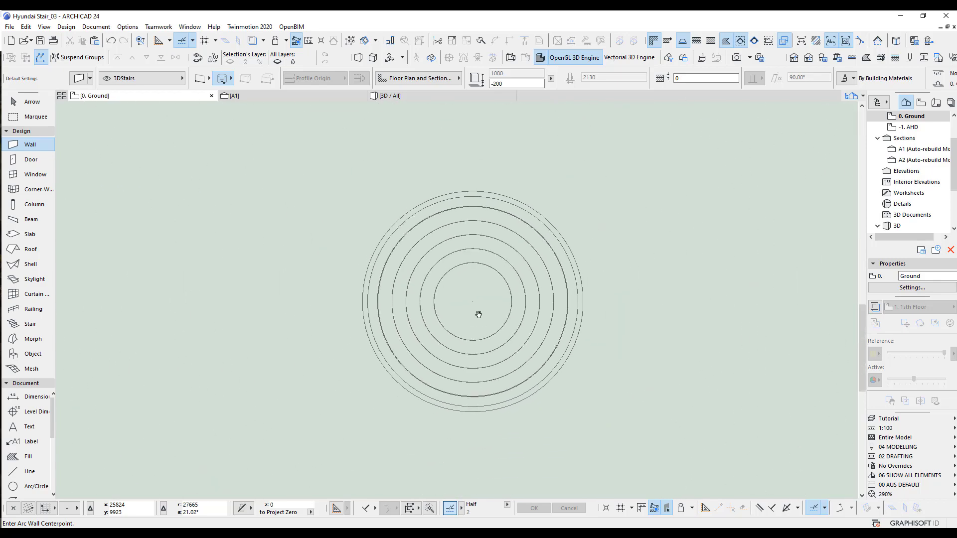
pyautogui.press('F3')
pyautogui.scroll(-3, 483, 321)
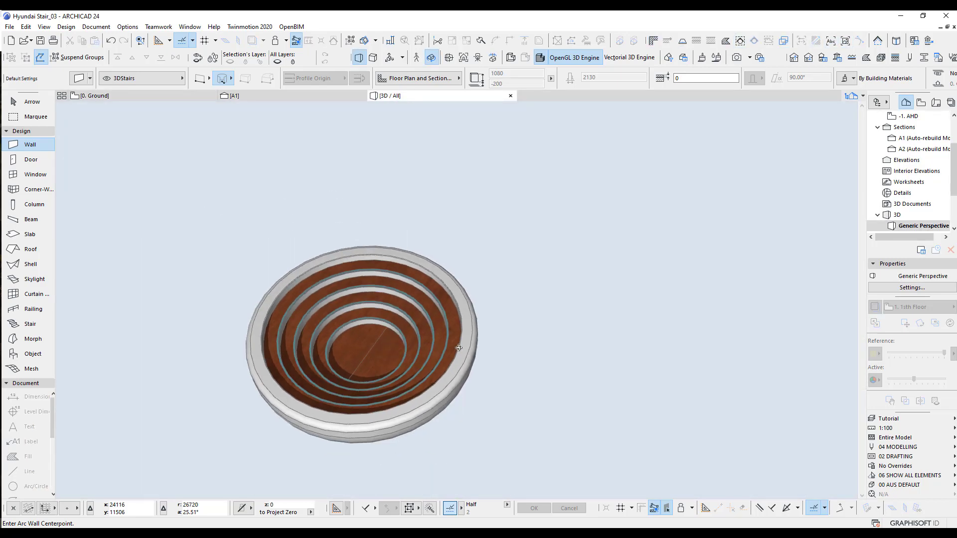
pyautogui.moveTo(482, 321); pyautogui.dragTo(603, 292)
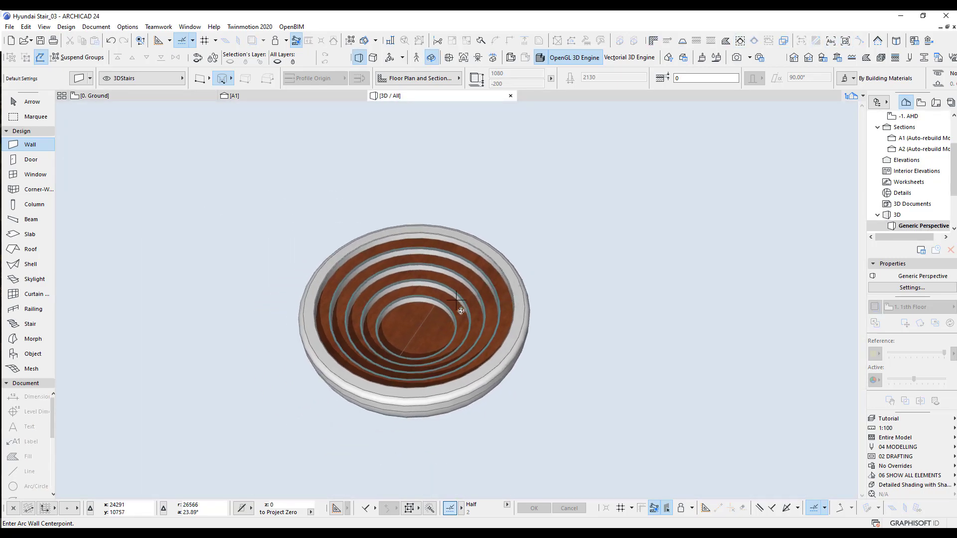
pyautogui.moveTo(411, 342); pyautogui.dragTo(690, 331)
pyautogui.scroll(3, 512, 357)
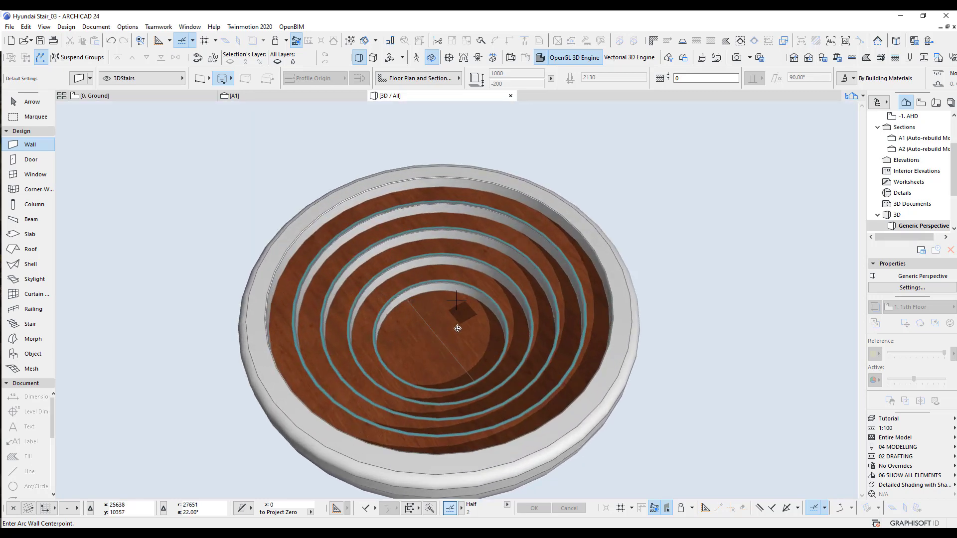
pyautogui.moveTo(423, 339); pyautogui.dragTo(635, 250)
pyautogui.keyDown('shift'); pyautogui.moveTo(504, 263); pyautogui.dragTo(549, 302, button='middle'); pyautogui.keyUp('shift')
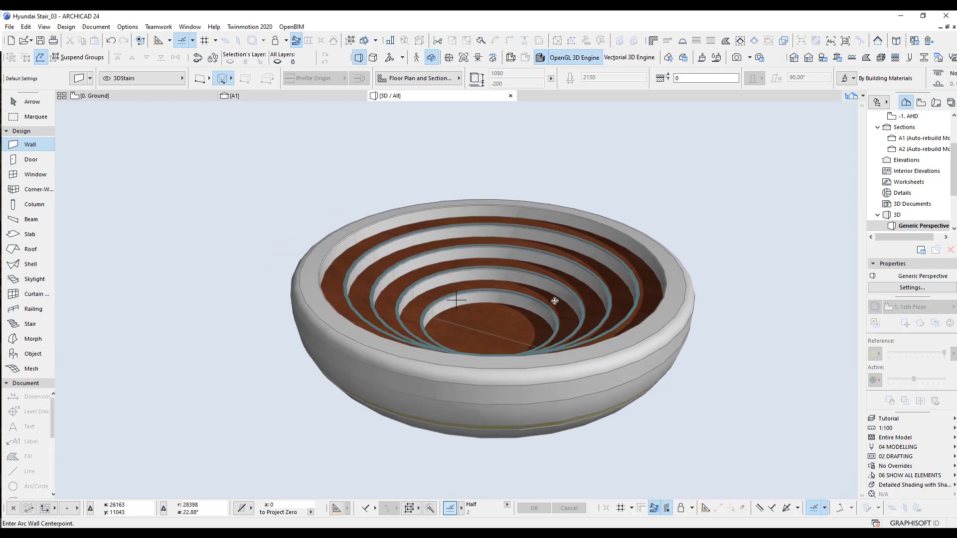
# Step: Return to the ground floor plan and examine the three red stair profile outlines, including the curved base of the middle one
pyautogui.press('F2')
pyautogui.scroll(-5, 452, 309)
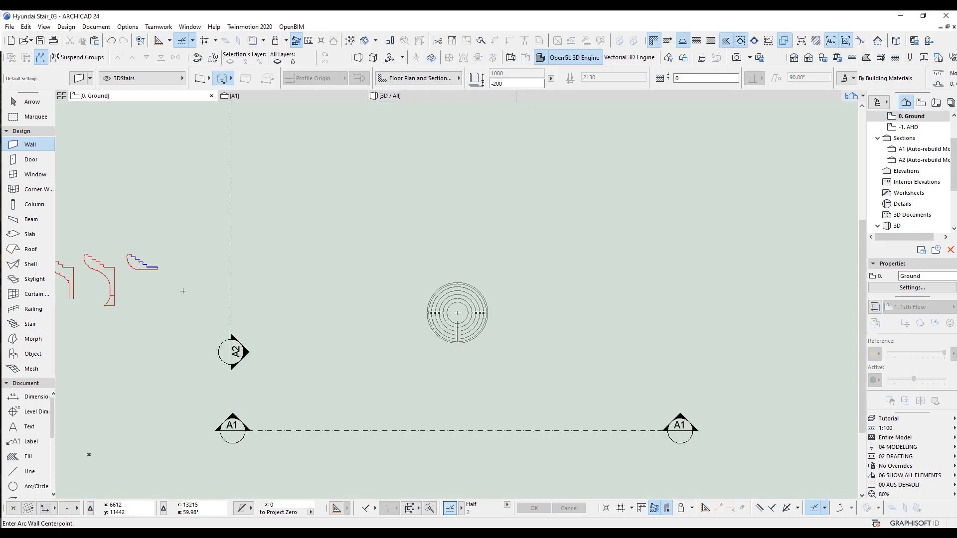
pyautogui.moveTo(183, 291); pyautogui.dragTo(401, 299, button='middle')
pyautogui.scroll(5, 329, 298)
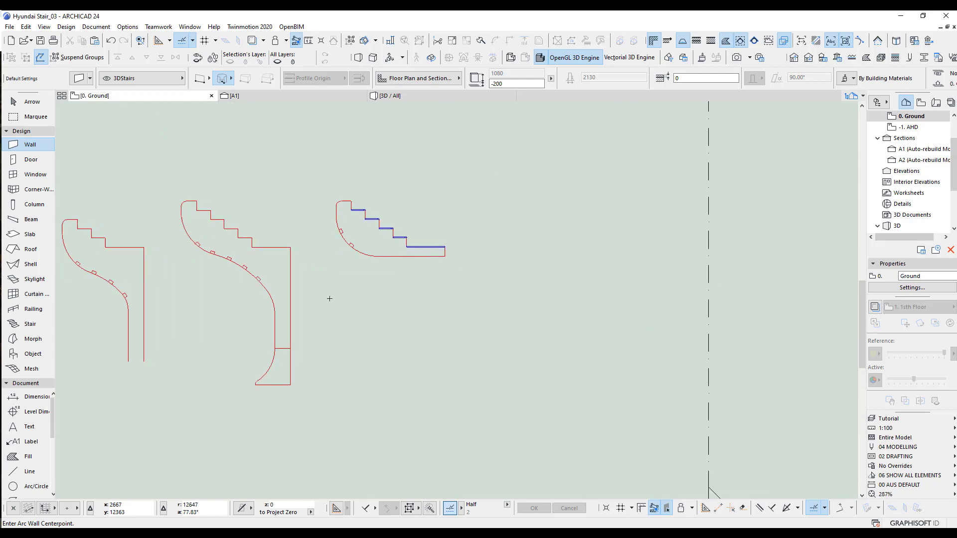
pyautogui.moveTo(329, 299); pyautogui.dragTo(506, 299, button='middle')
pyautogui.scroll(1, 572, 305)
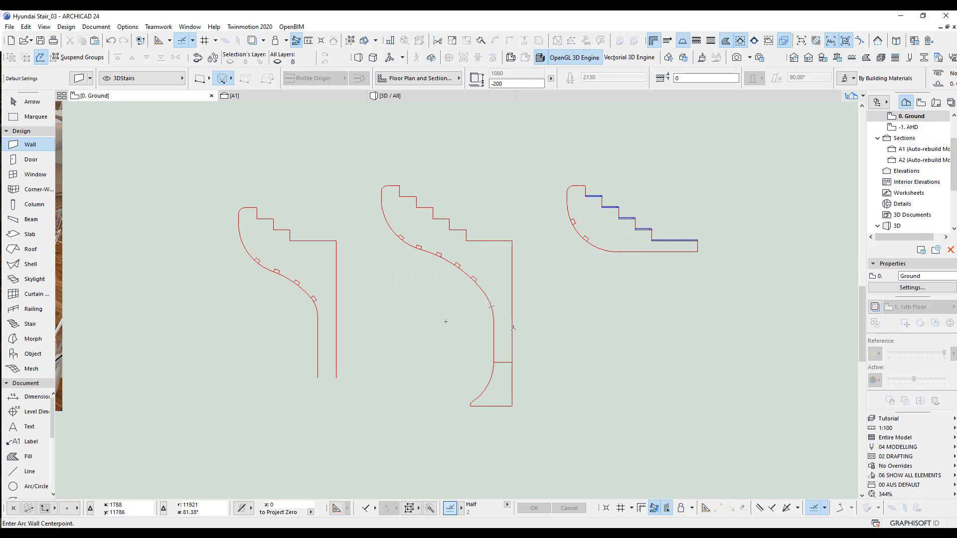
pyautogui.scroll(2, 513, 405)
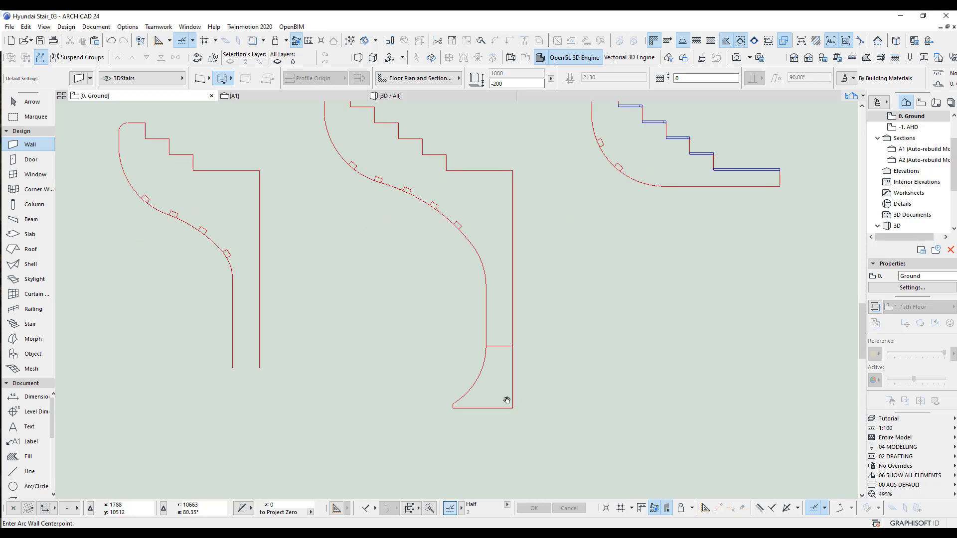
pyautogui.moveTo(506, 399); pyautogui.dragTo(459, 373, button='middle')
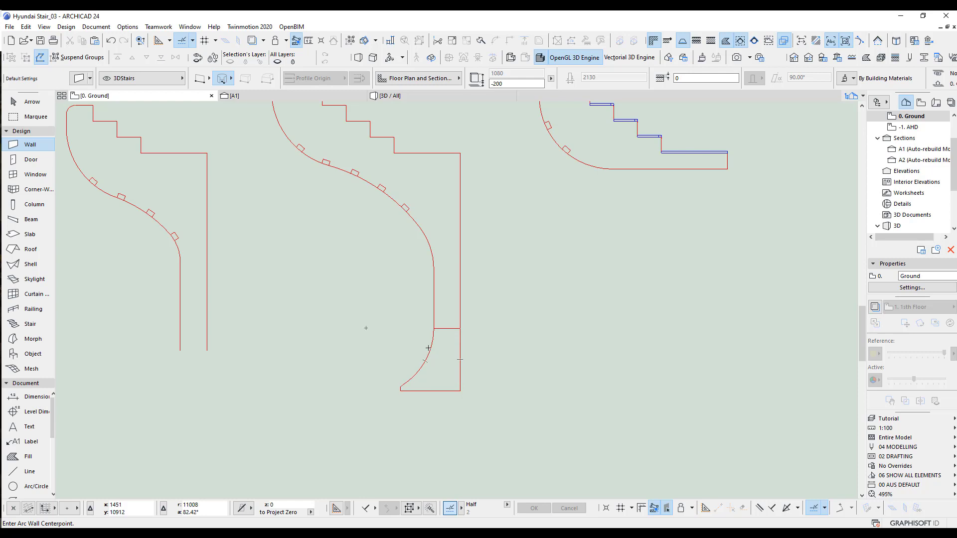
pyautogui.moveTo(347, 214); pyautogui.dragTo(357, 284, button='middle')
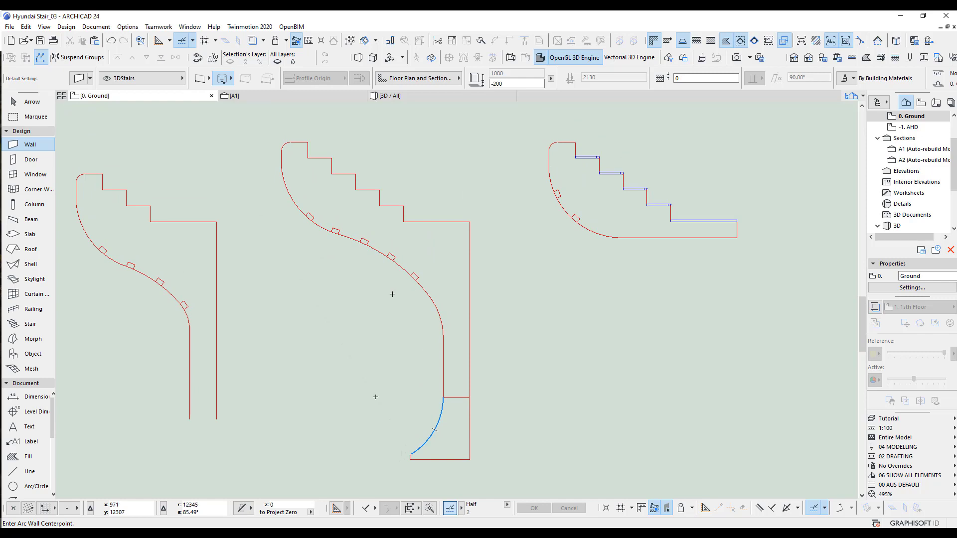
# Step: Delete the four upper rectangular notches along the middle profile's curved underside, keeping only the lowest one
pyautogui.scroll(8, 436, 363)
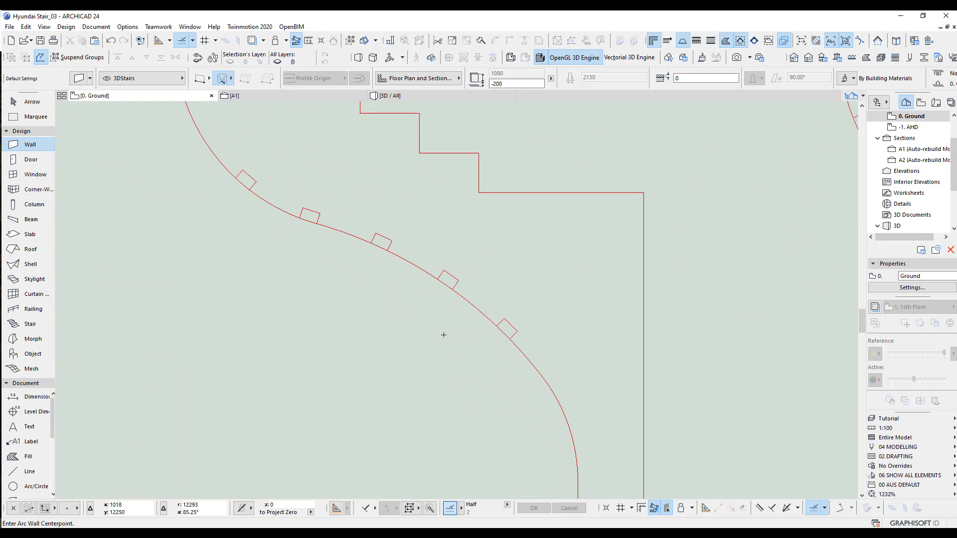
pyautogui.keyDown('shift'); pyautogui.click(257, 184); pyautogui.keyUp('shift')
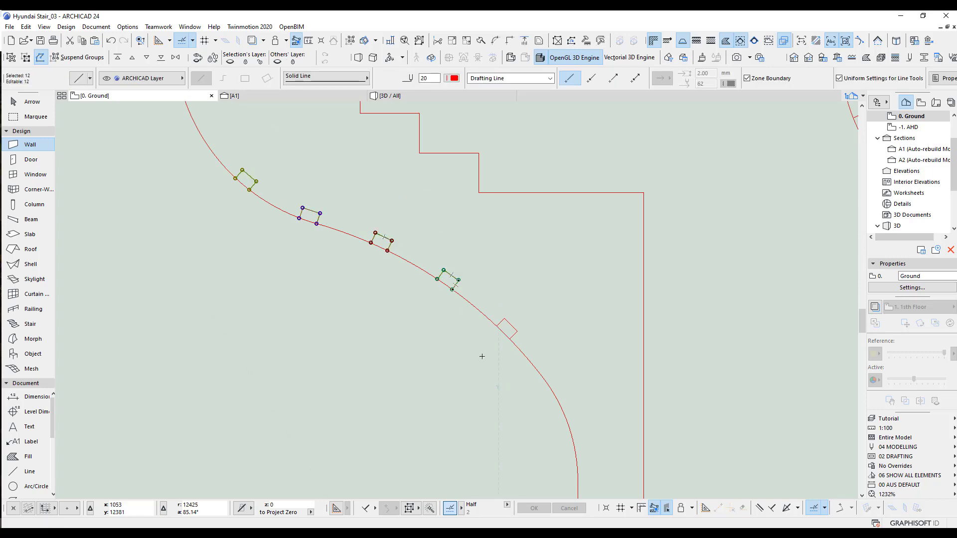
pyautogui.press('Delete')
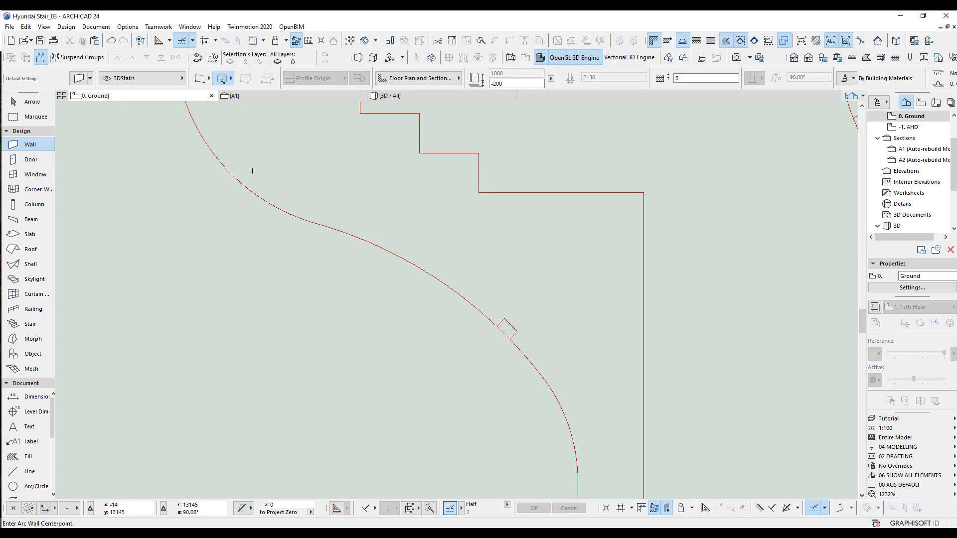
# Step: Set up Multiply for the remaining notch on the middle profile: Drag with Distribute, 4 copies, path picked before input, copies rotated to path
pyautogui.keyDown('shift'); pyautogui.click(513, 335); pyautogui.keyUp('shift')
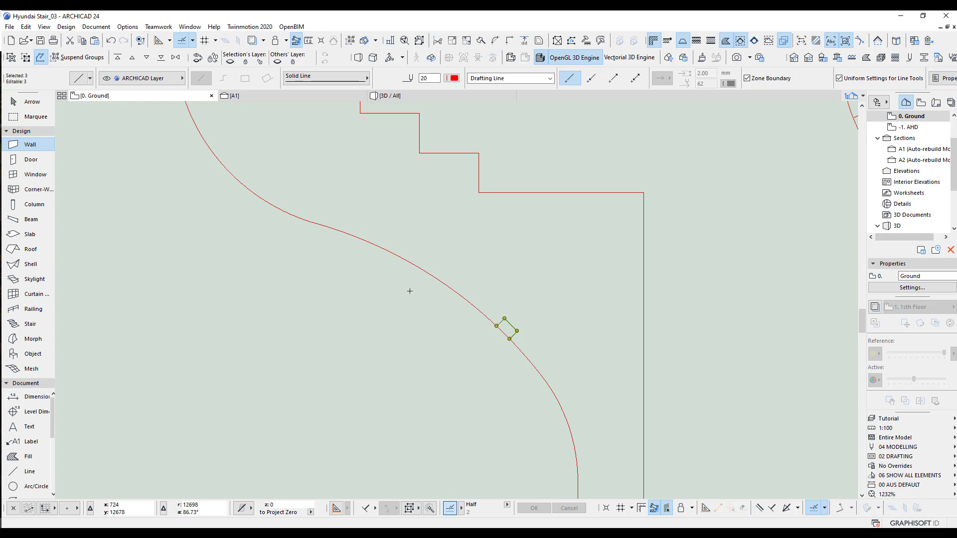
pyautogui.hotkey('ctrl', 'u')
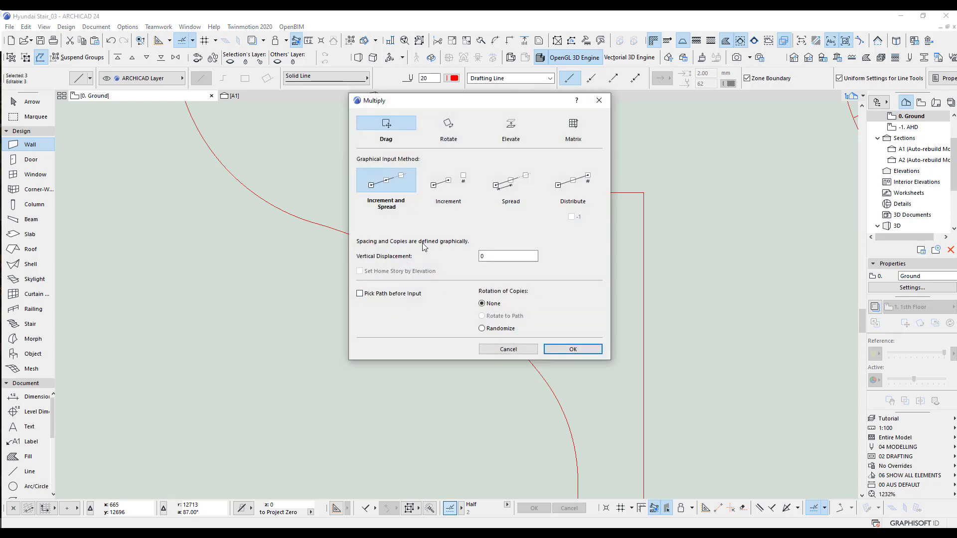
pyautogui.click(579, 184)
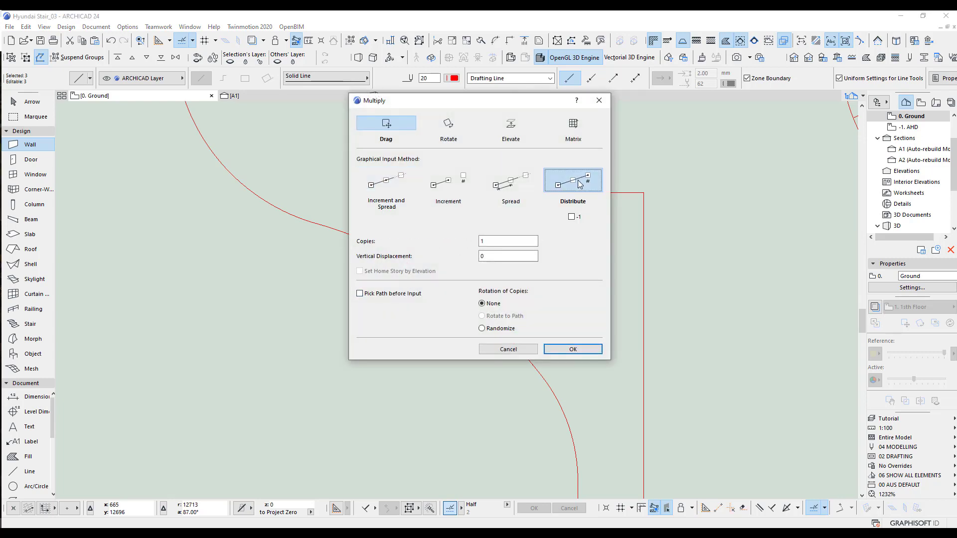
pyautogui.doubleClick(485, 241)
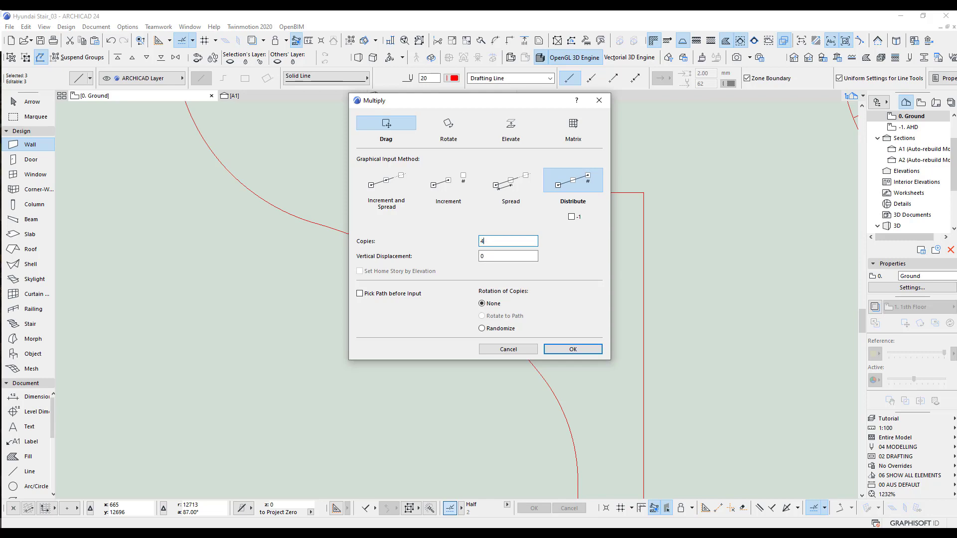
pyautogui.write('4')
pyautogui.click(360, 293)
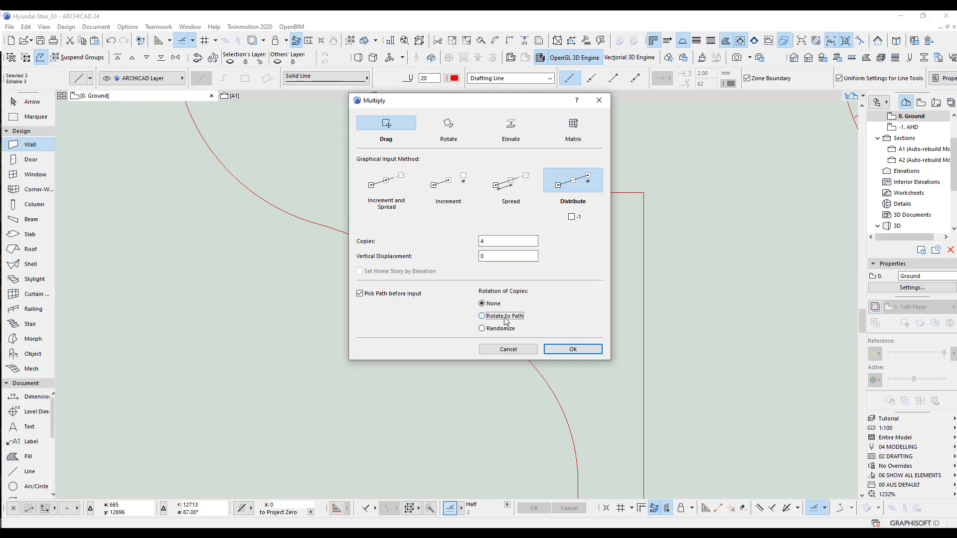
pyautogui.click(567, 349)
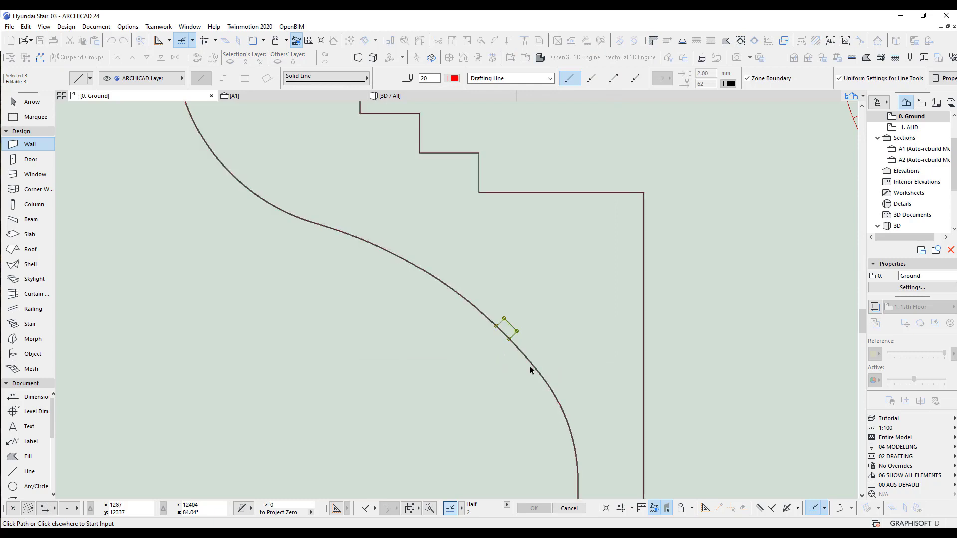
# Step: Distribute the four notch copies up along the middle profile's curved underside, from the lowest notch to the upper curve
pyautogui.click(528, 361)
pyautogui.click(504, 333)
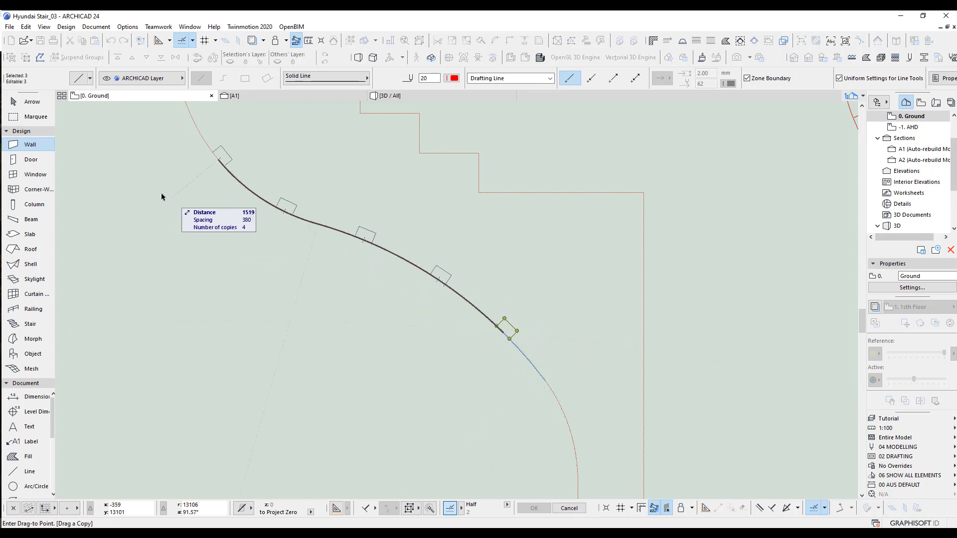
pyautogui.scroll(-3, 219, 245)
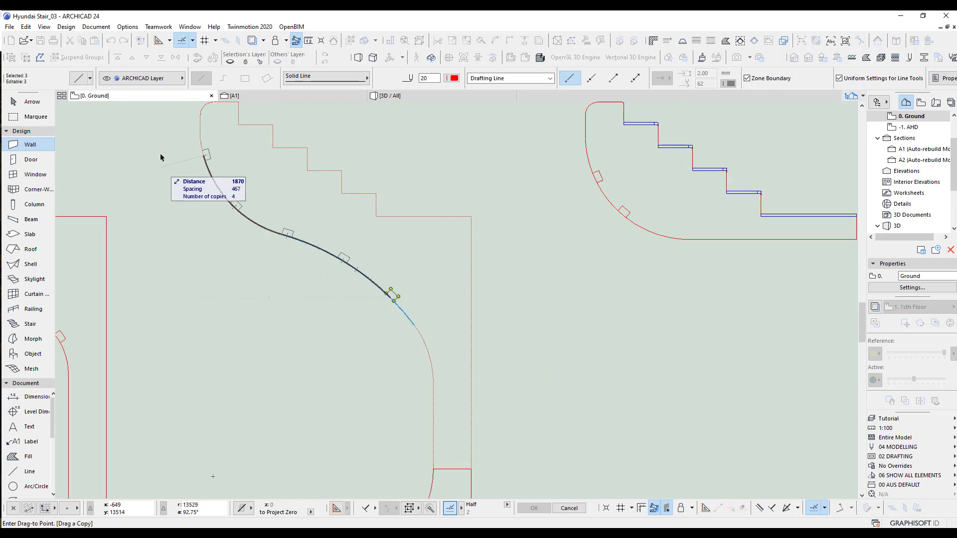
pyautogui.scroll(-2, 255, 300)
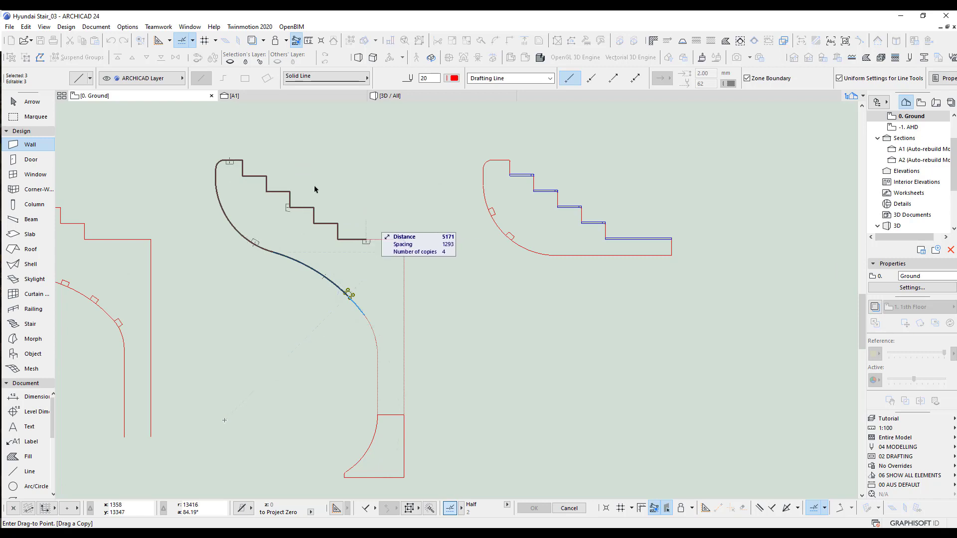
pyautogui.scroll(2, 216, 265)
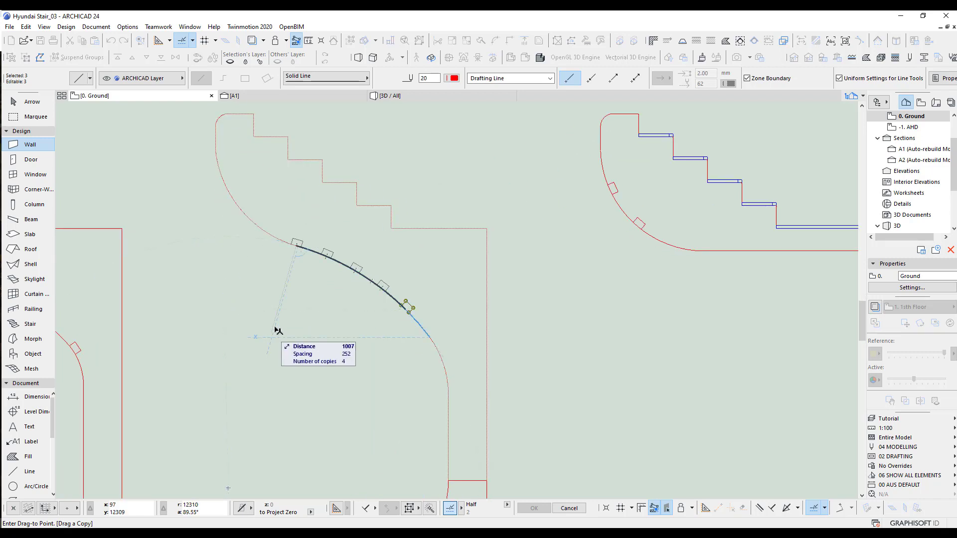
pyautogui.click(197, 250)
pyautogui.press('Escape')
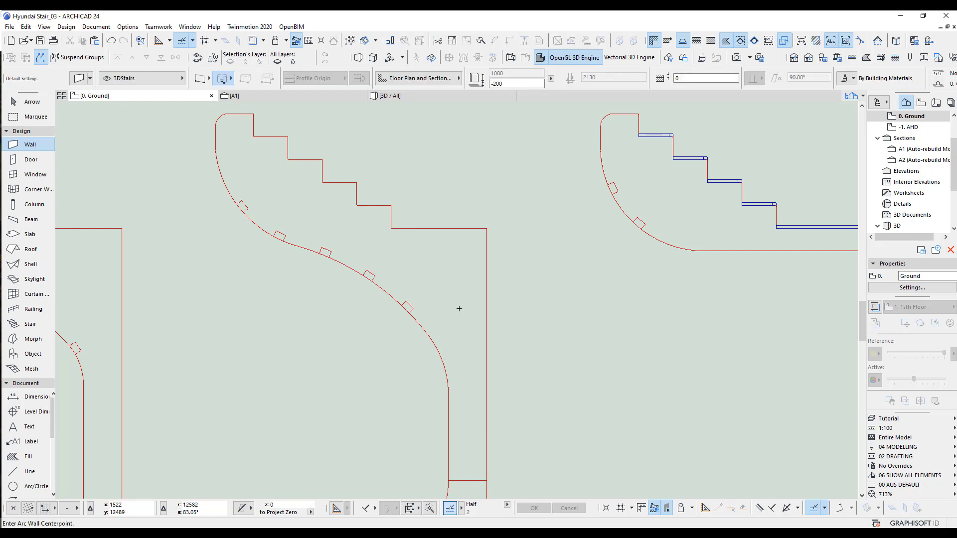
# Step: Open the AHyundaiStair 2 profile for editing from the Profile Manager and examine its filled shape
pyautogui.scroll(-3, 459, 308)
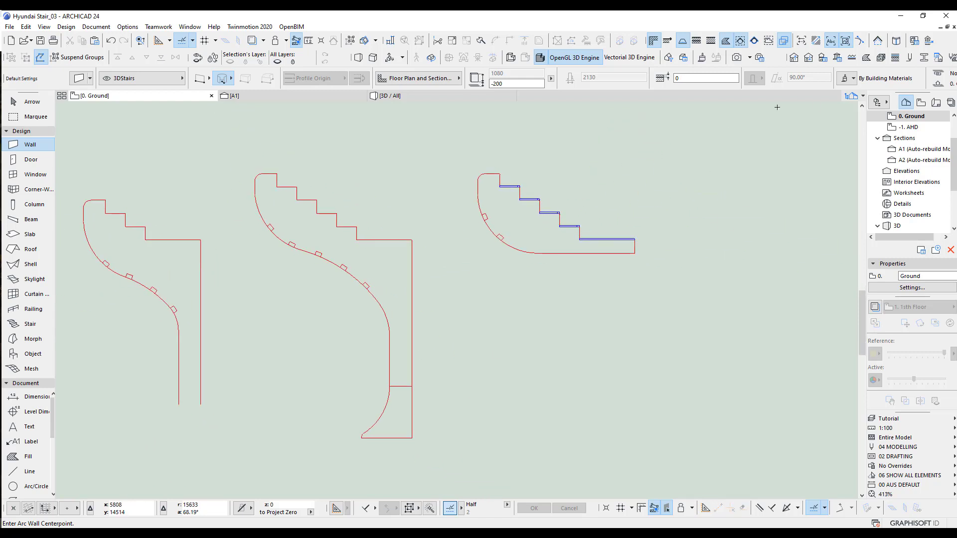
pyautogui.click(924, 58)
pyautogui.click(764, 116)
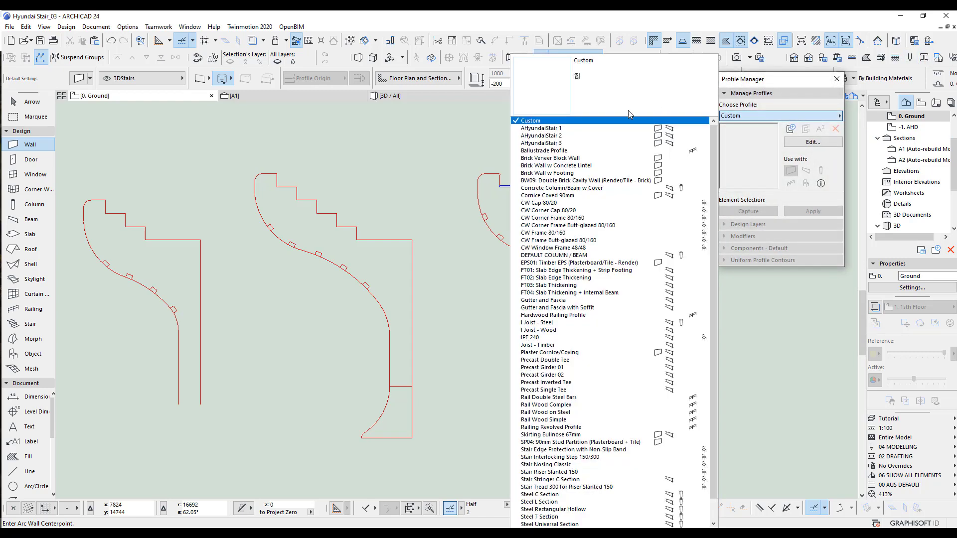
pyautogui.click(562, 135)
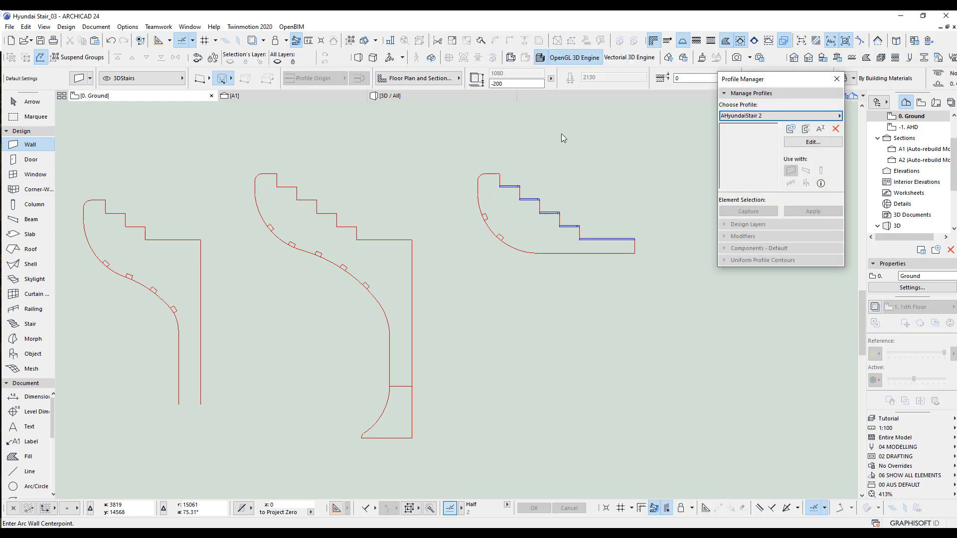
pyautogui.click(811, 143)
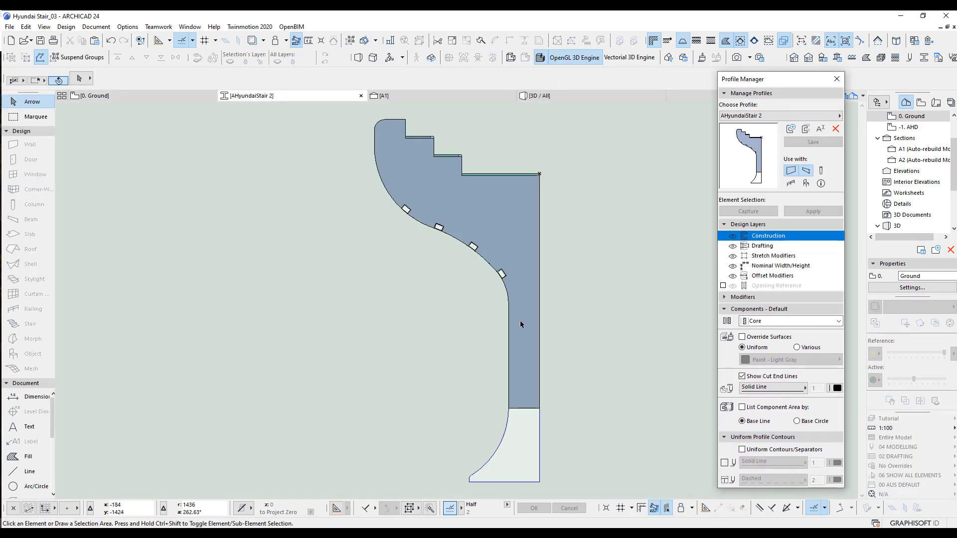
pyautogui.scroll(-2, 467, 310)
pyautogui.moveTo(462, 310); pyautogui.dragTo(398, 318, button='middle')
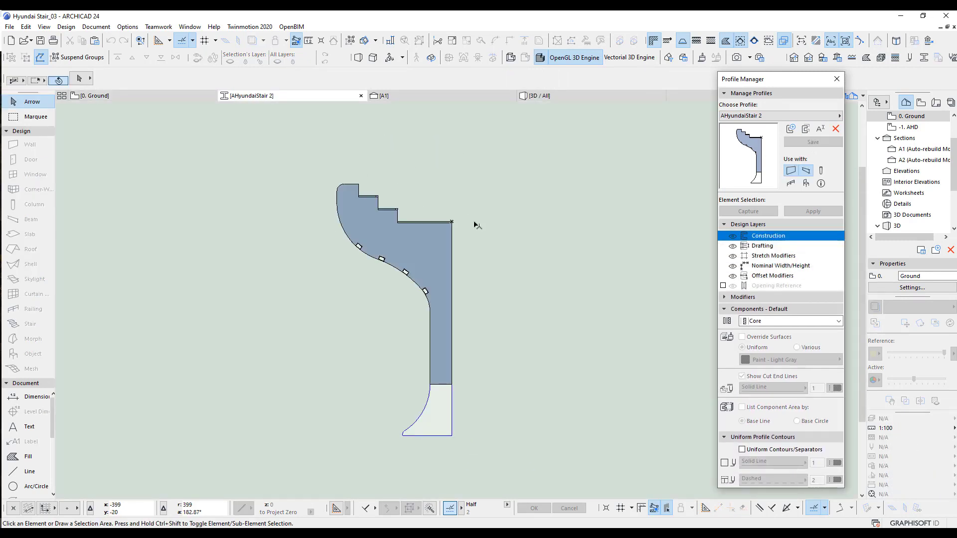
# Step: Open the AHyundaiStair 3 profile, examine the fill of its uppermost notch and the whole section, and close the Profile Manager
pyautogui.click(774, 116)
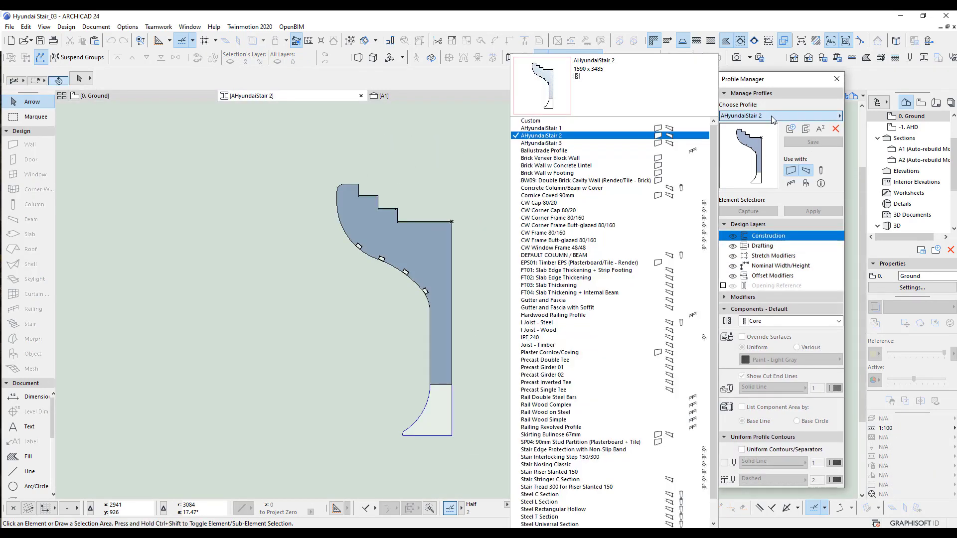
pyautogui.click(557, 144)
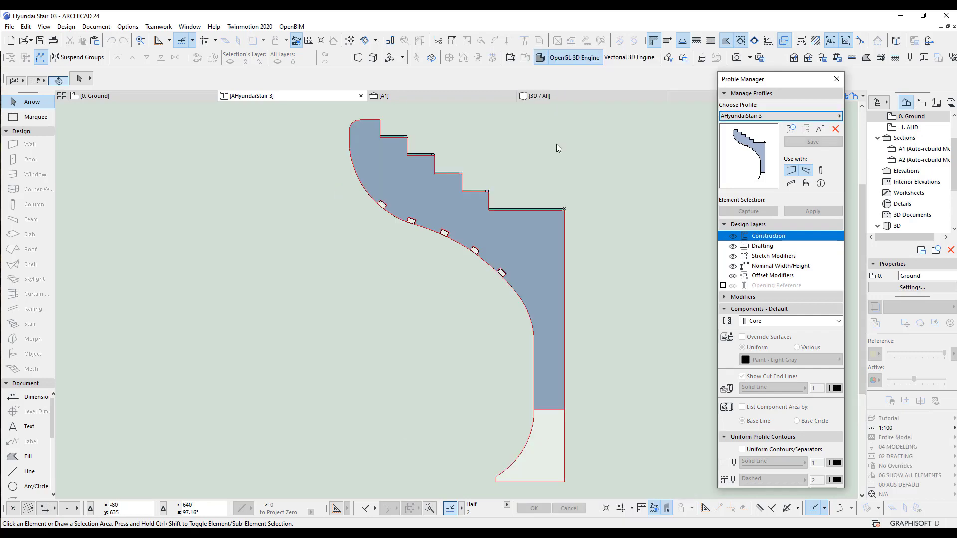
pyautogui.moveTo(493, 313); pyautogui.dragTo(447, 297, button='middle')
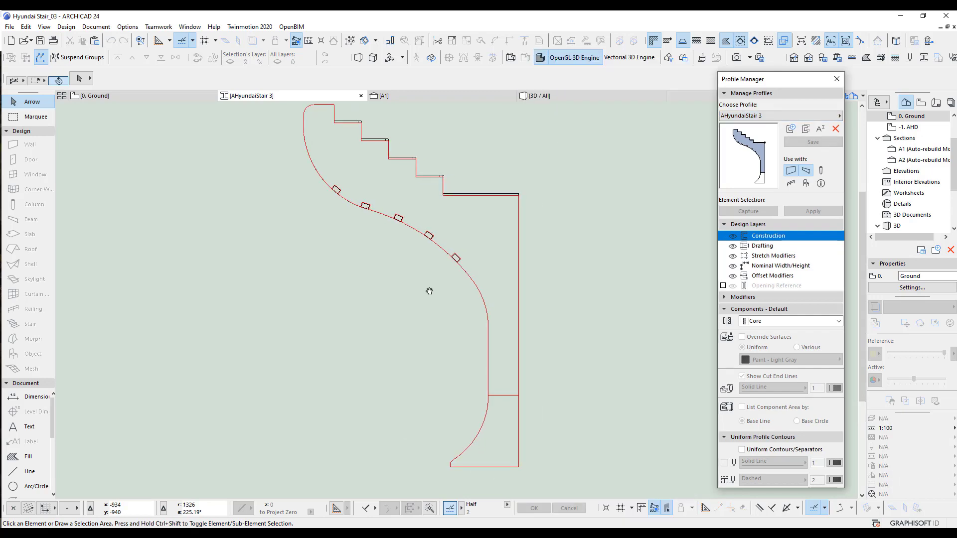
pyautogui.scroll(6, 331, 187)
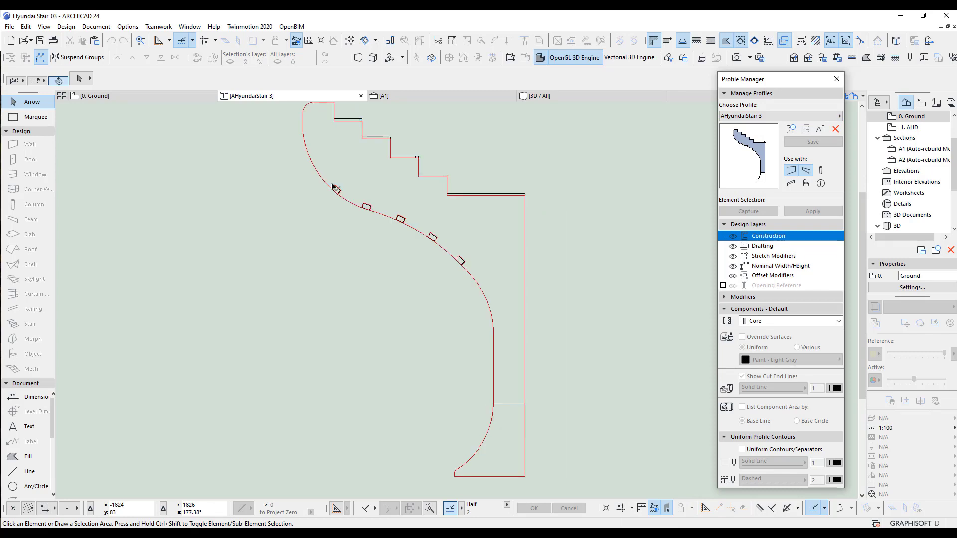
pyautogui.click(382, 213)
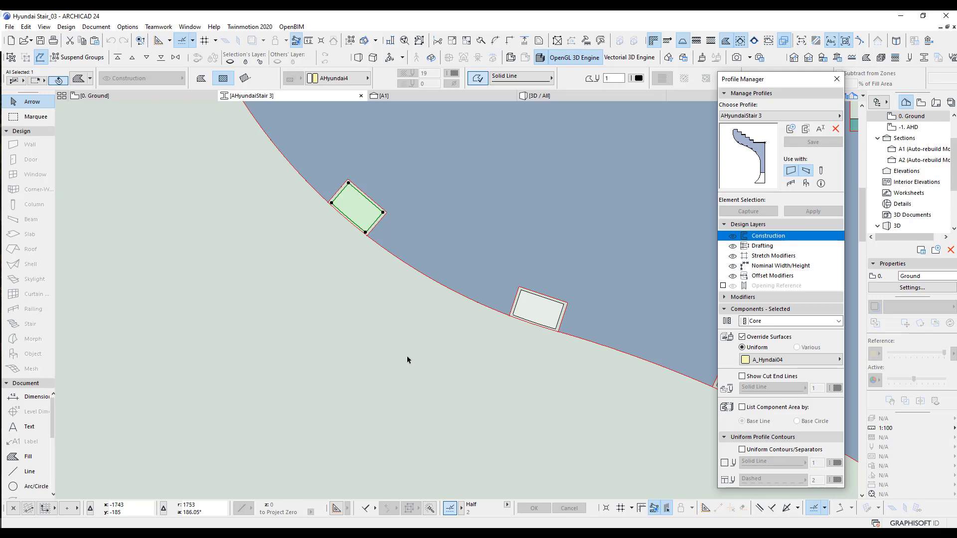
pyautogui.scroll(-7, 476, 395)
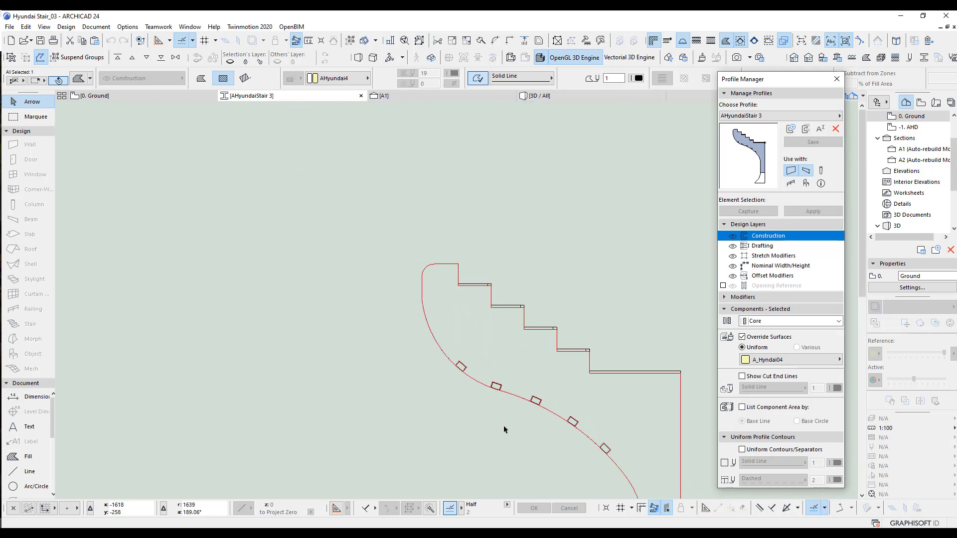
pyautogui.press('Escape')
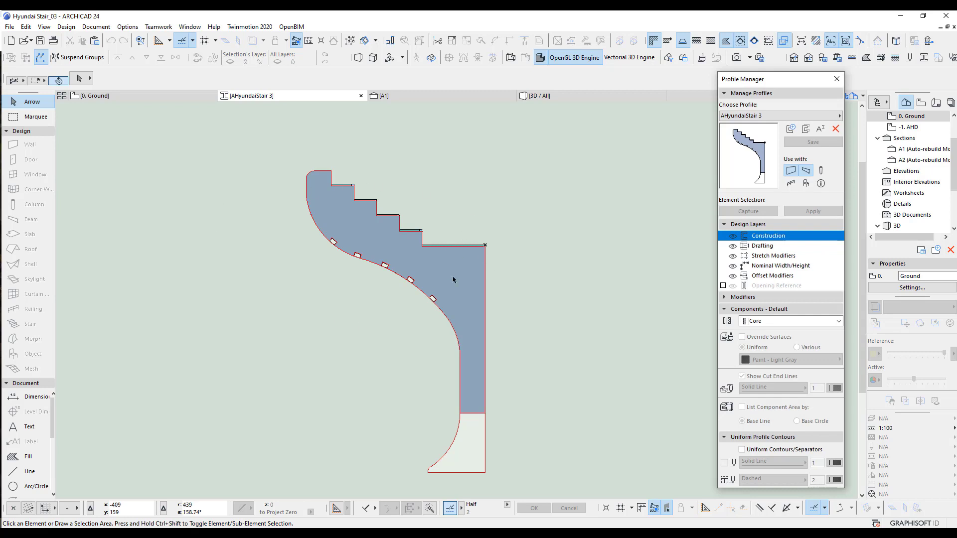
pyautogui.moveTo(498, 407); pyautogui.dragTo(486, 360, button='middle')
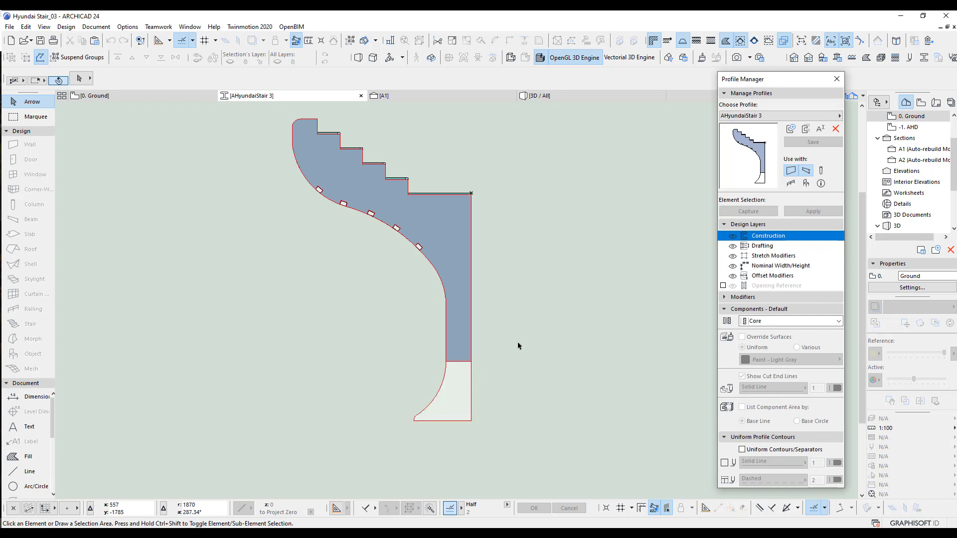
pyautogui.click(836, 79)
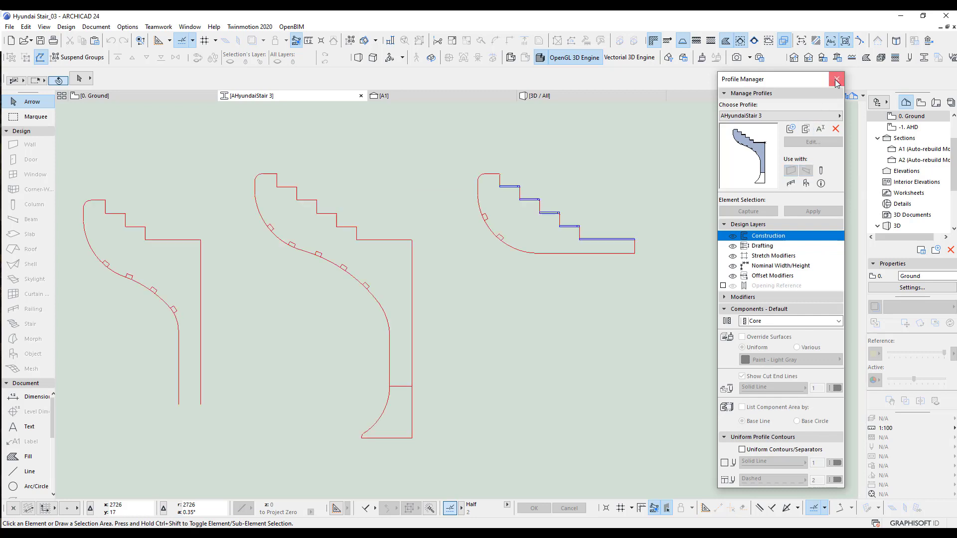
# Step: Place a copy of the full circular stair wall beside the original, horizontally toward section line A2
pyautogui.moveTo(606, 274); pyautogui.dragTo(344, 282, button='middle')
pyautogui.scroll(-4, 624, 298)
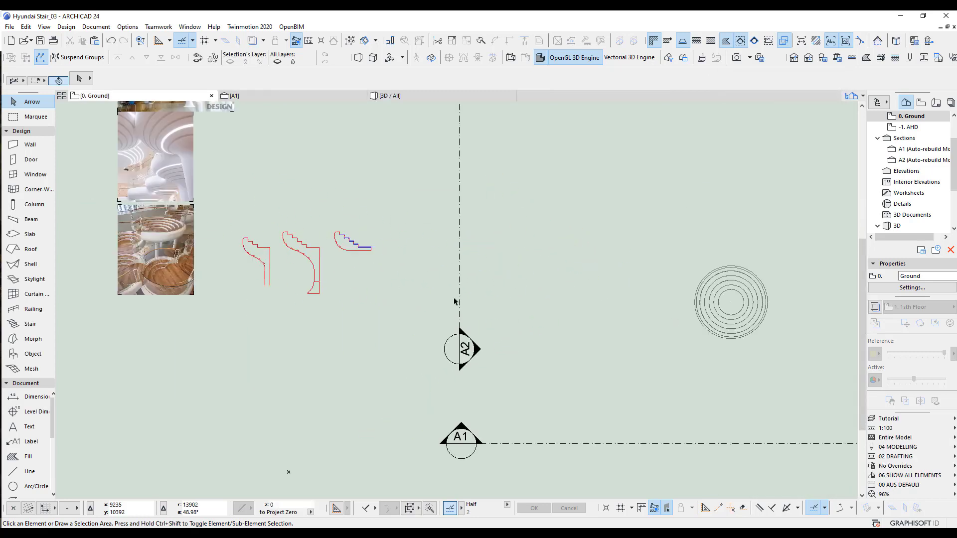
pyautogui.moveTo(731, 328); pyautogui.dragTo(467, 325, button='middle')
pyautogui.scroll(2, 467, 325)
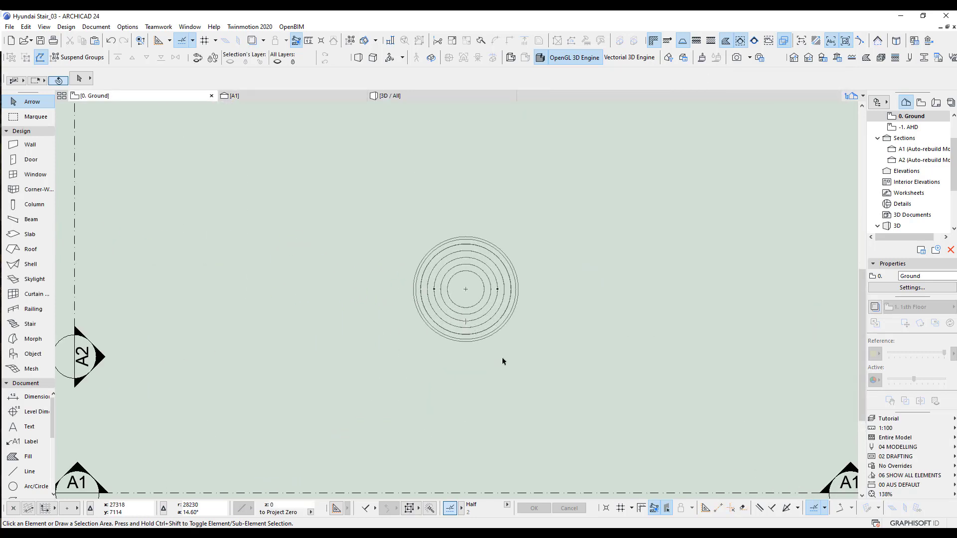
pyautogui.moveTo(376, 313)
pyautogui.mouseDown(button='middle')
pyautogui.moveTo(457, 311)
pyautogui.moveTo(474, 352)
pyautogui.moveTo(645, 335)
pyautogui.moveTo(610, 294)
pyautogui.mouseUp(button='middle')
pyautogui.click(610, 295)
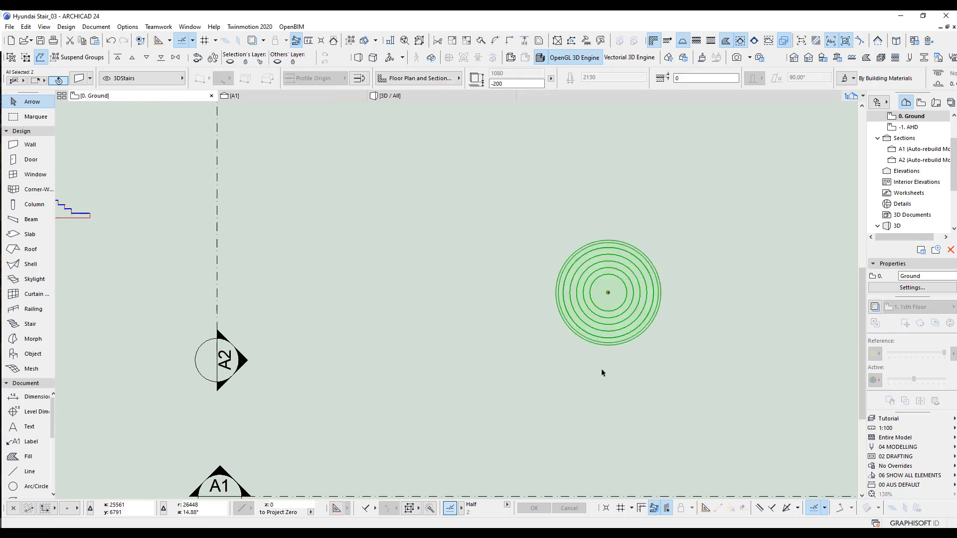
pyautogui.hotkey('ctrl', 'alt', 'd')
pyautogui.click(608, 293)
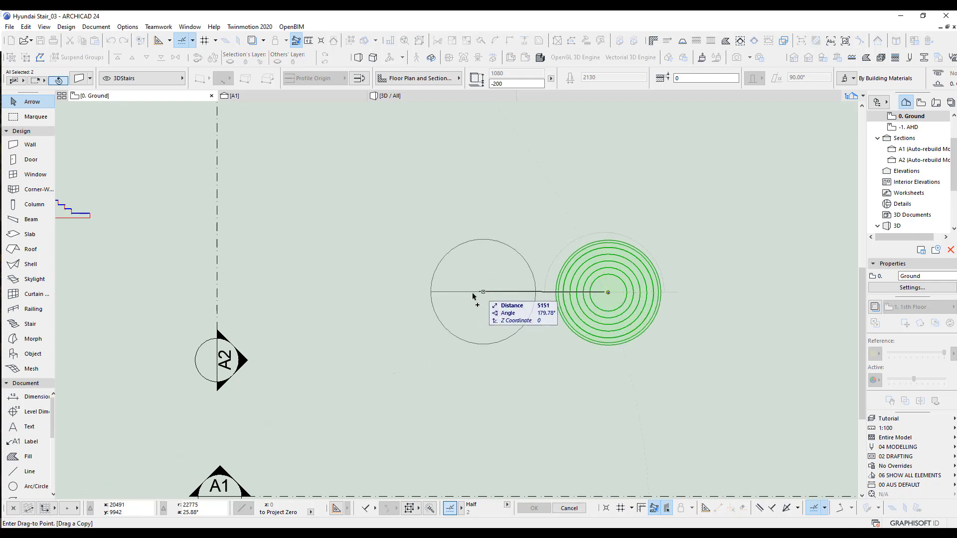
pyautogui.click(465, 293)
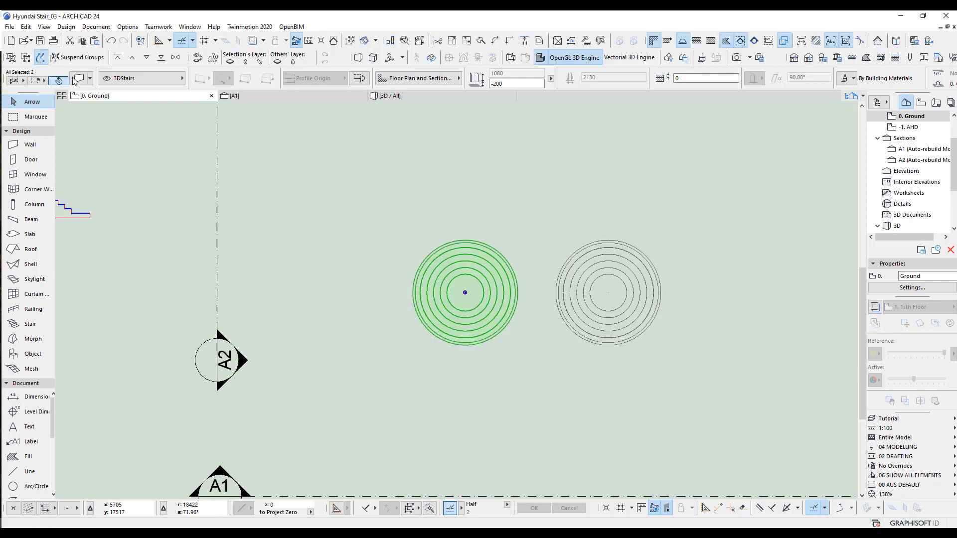
# Step: Change the copied circular wall's profile to AHyundaiStair 2 and display both stairs in 3D
pyautogui.hotkey('ctrl', 't')
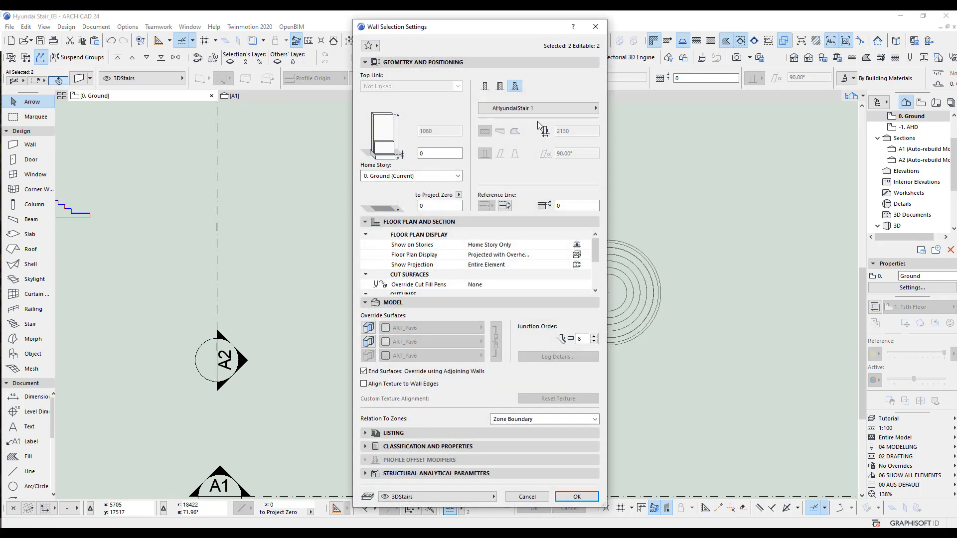
pyautogui.click(538, 109)
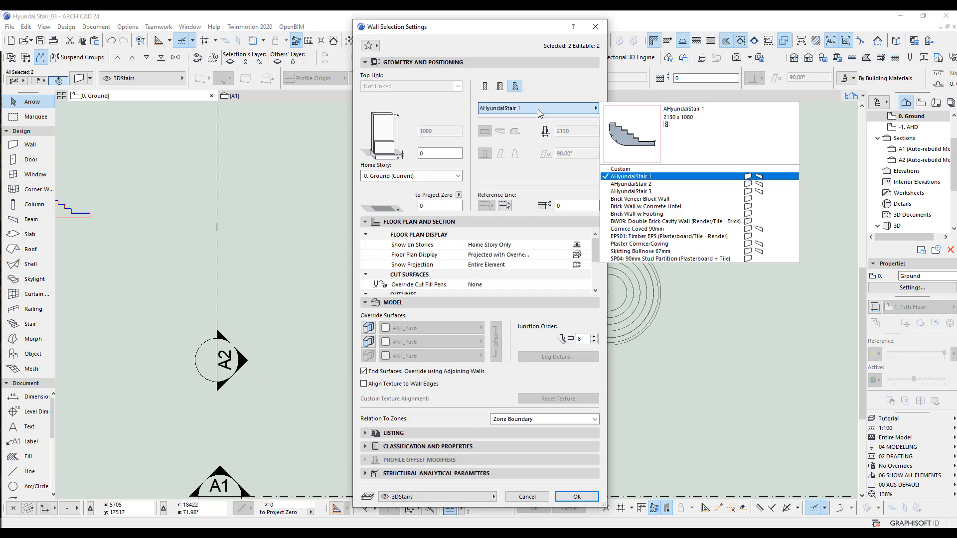
pyautogui.click(651, 186)
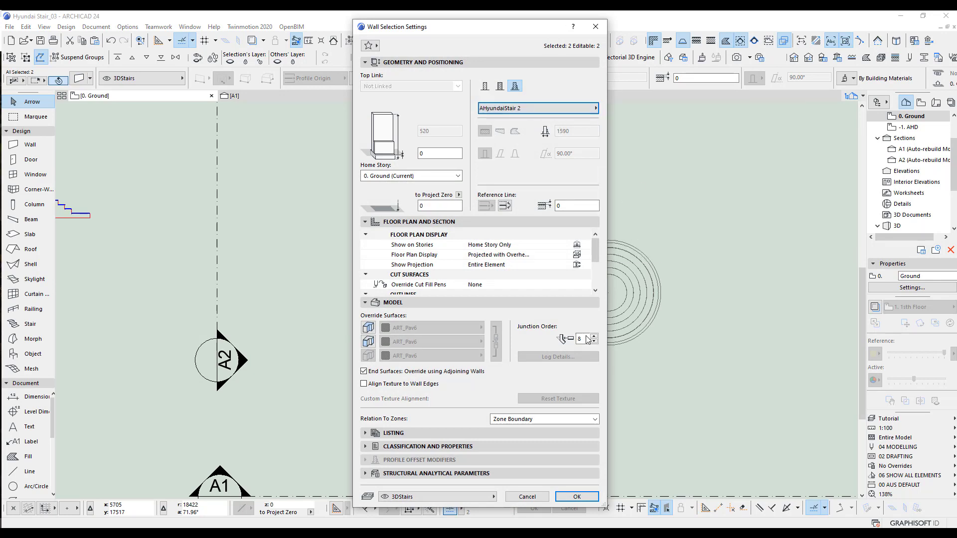
pyautogui.click(577, 497)
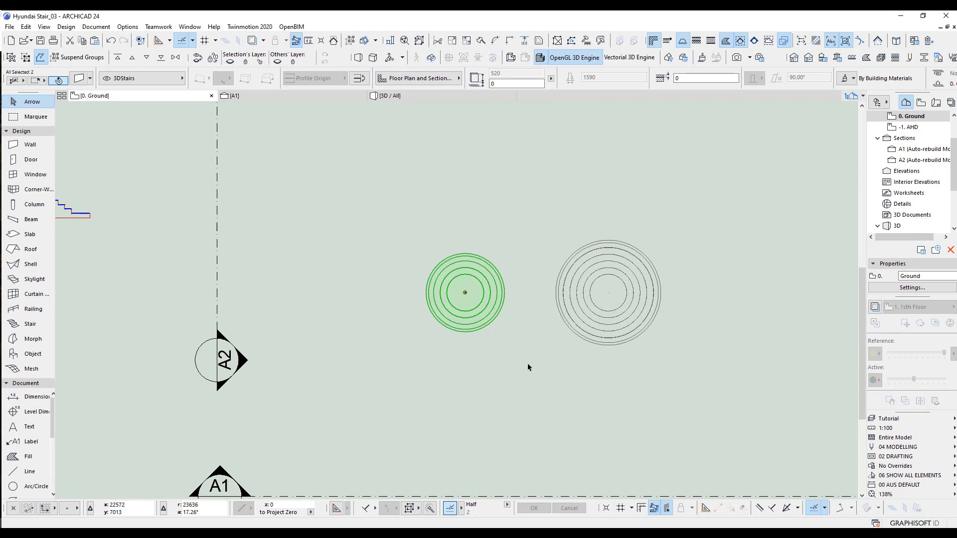
pyautogui.press('Escape')
pyautogui.press('F3')
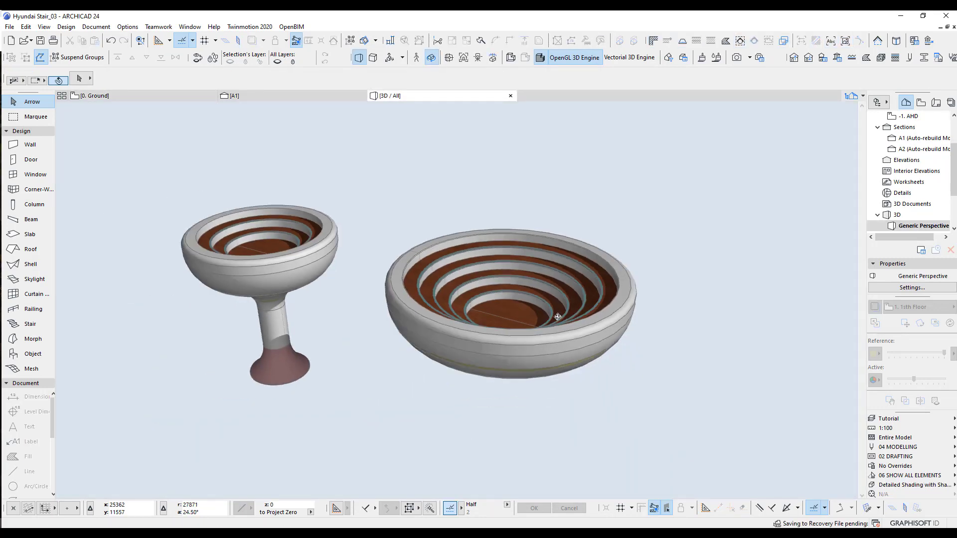
# Step: Place a copy of the smaller circular stair wall in the floor plan, horizontally between it and section line A2
pyautogui.moveTo(558, 317); pyautogui.dragTo(649, 282)
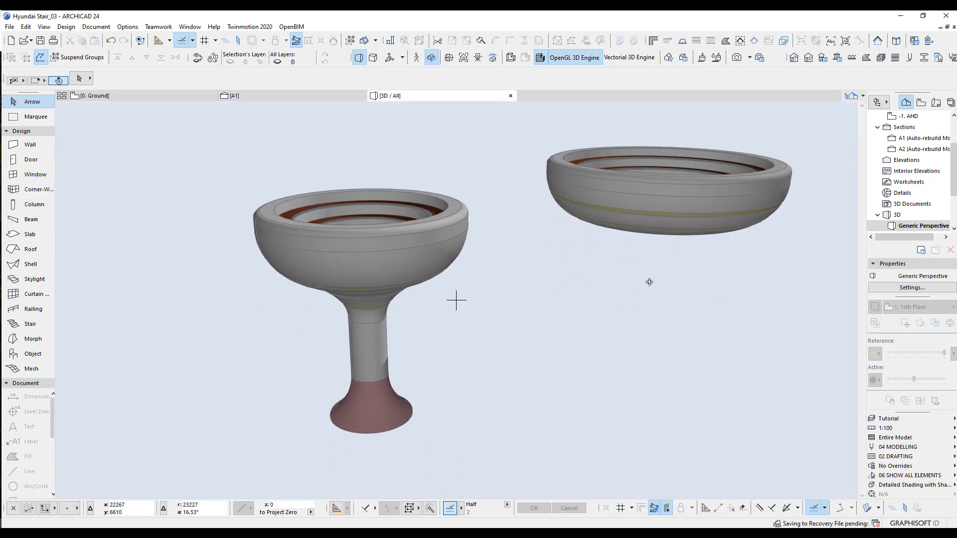
pyautogui.keyDown('shift'); pyautogui.moveTo(649, 282); pyautogui.dragTo(526, 280, button='middle'); pyautogui.keyUp('shift')
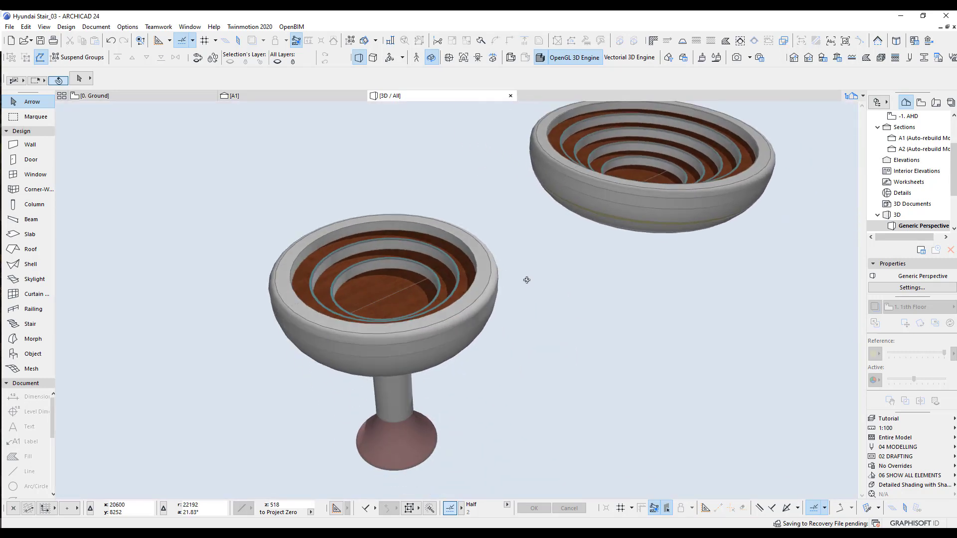
pyautogui.press('F2')
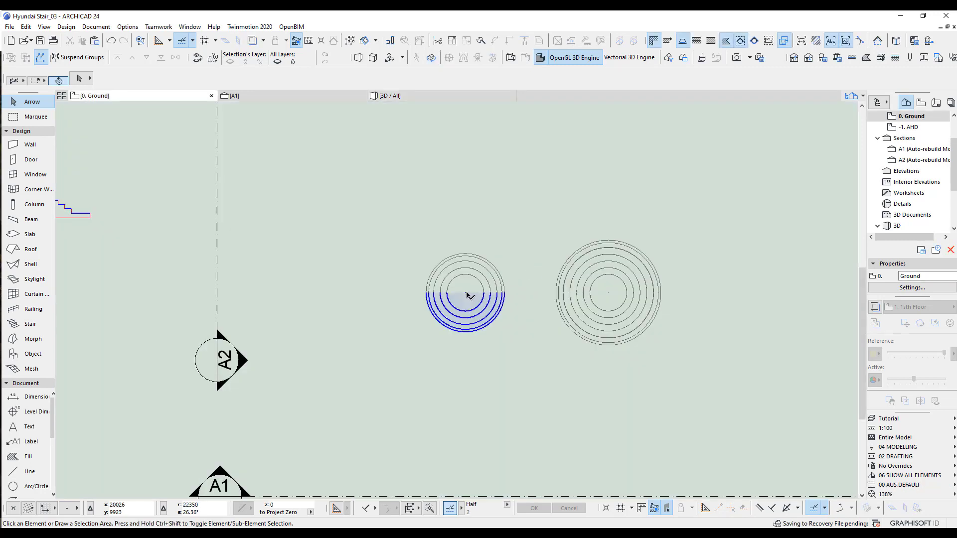
pyautogui.click(469, 295)
pyautogui.hotkey('ctrl', 'shift', 'd')
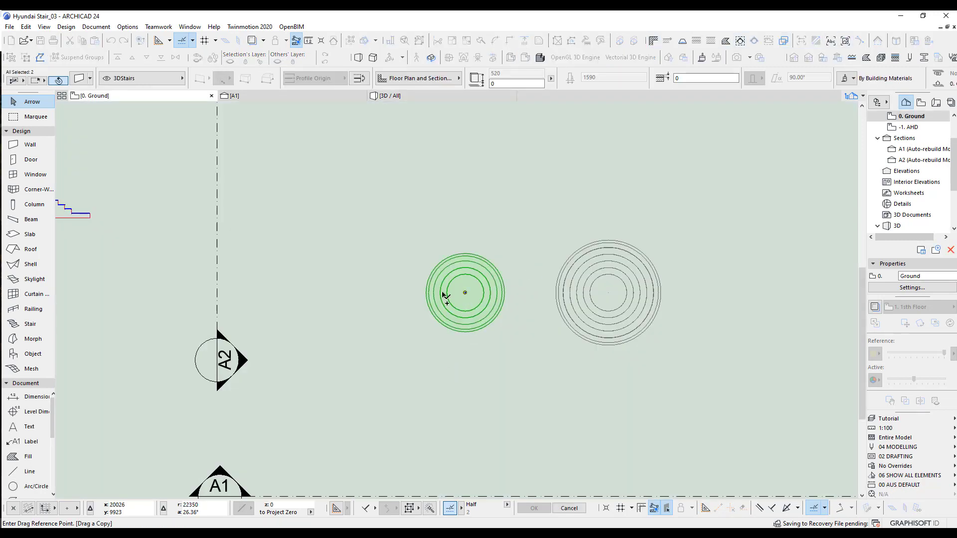
pyautogui.click(465, 292)
pyautogui.click(322, 292)
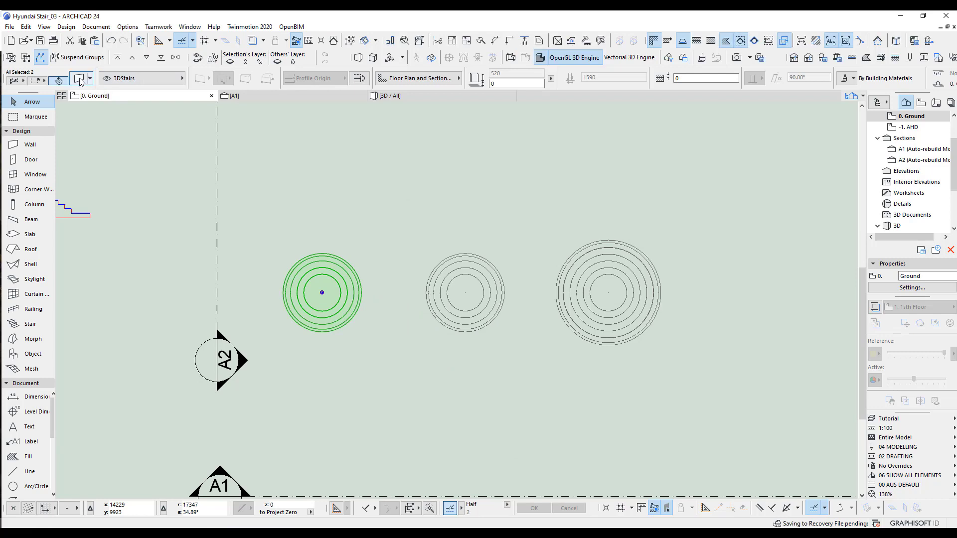
# Step: Change the profile of the new circular wall copy to AHyundaiStair 3
pyautogui.hotkey('ctrl', 't')
pyautogui.click(555, 108)
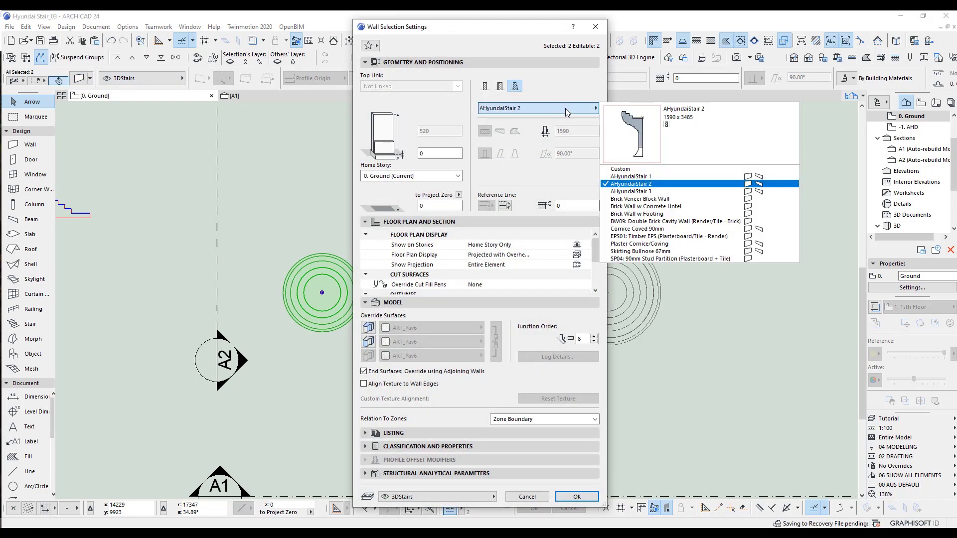
pyautogui.click(631, 191)
pyautogui.click(577, 497)
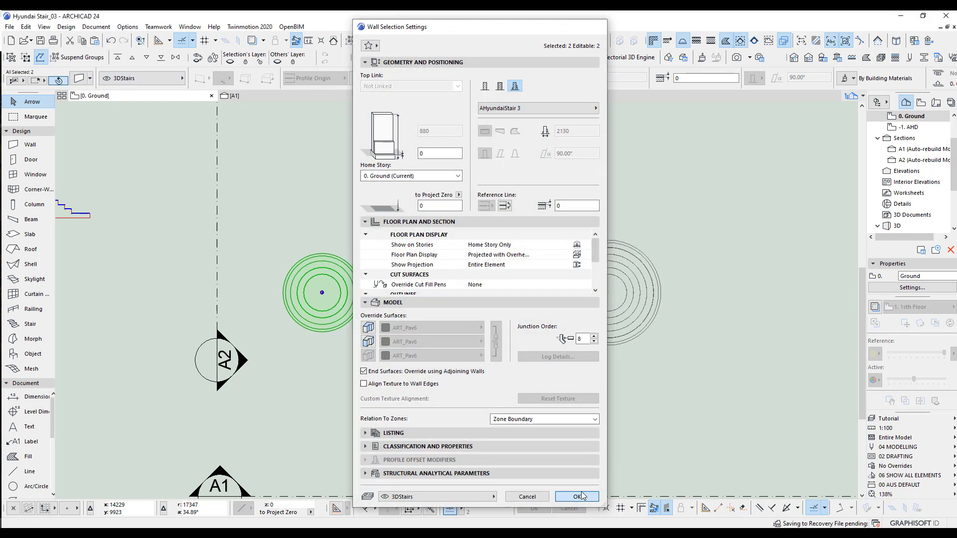
# Step: Display all three circular stairs in 3D and examine their stepped interiors and outer silhouettes from above and from the side
pyautogui.press('F5')
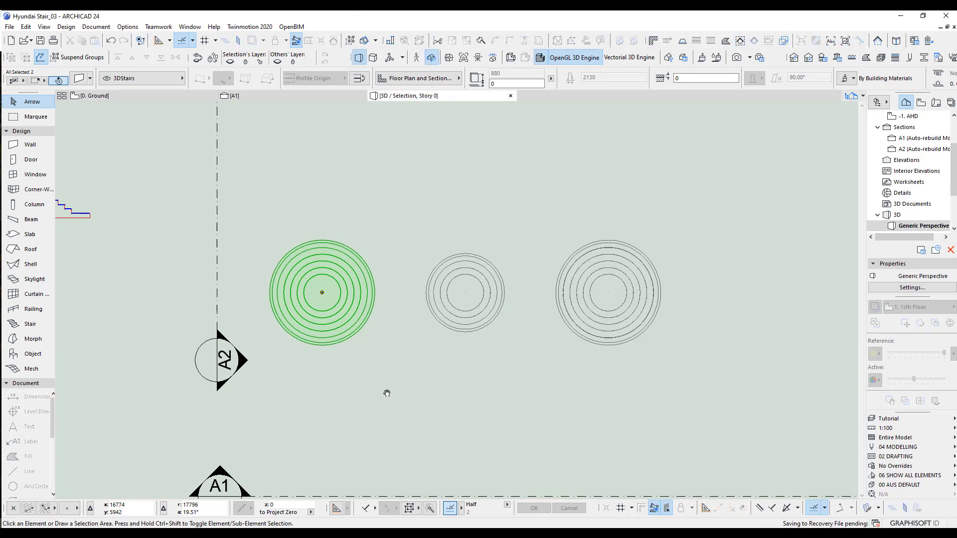
pyautogui.press('F2')
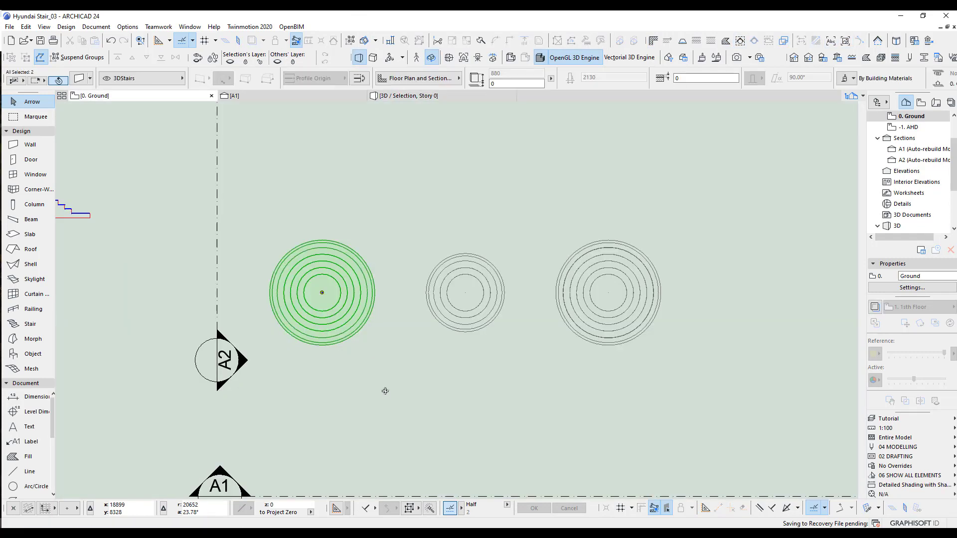
pyautogui.click(384, 394)
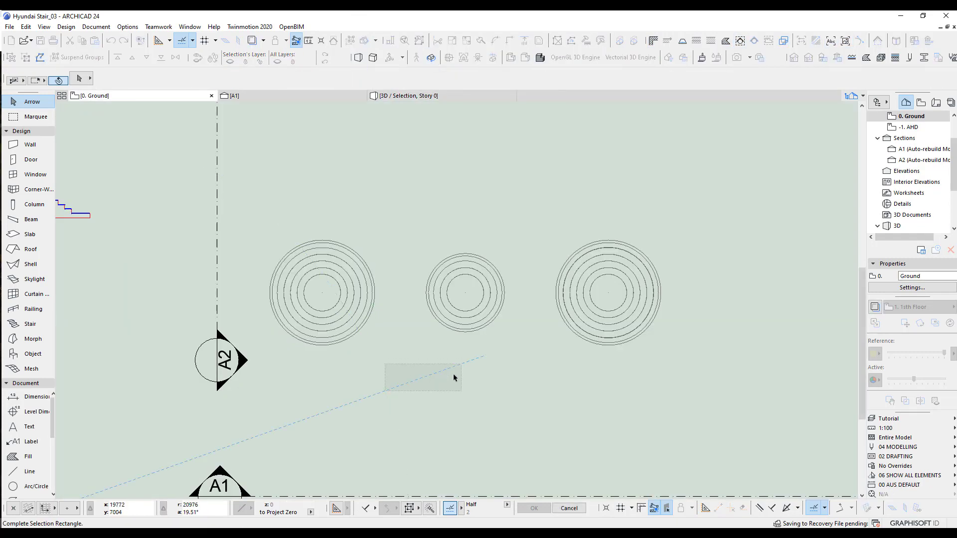
pyautogui.click(418, 391)
pyautogui.press('F5')
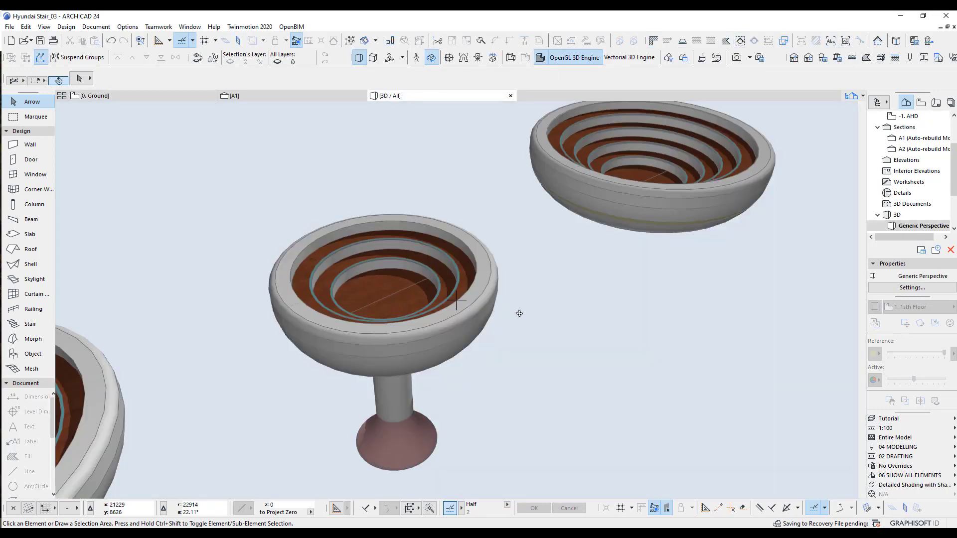
pyautogui.scroll(-3, 522, 317)
pyautogui.keyDown('shift'); pyautogui.moveTo(573, 370); pyautogui.dragTo(251, 314, button='middle'); pyautogui.keyUp('shift')
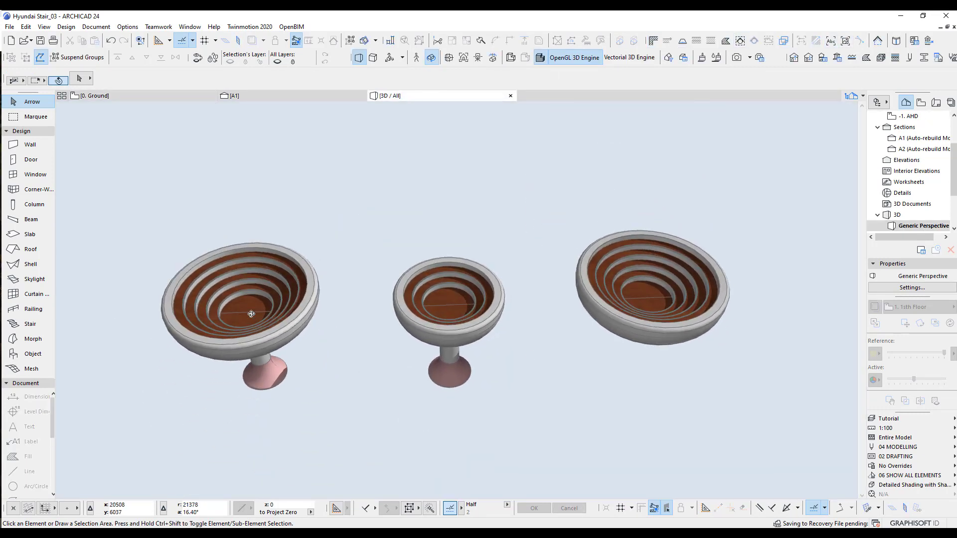
pyautogui.keyDown('shift'); pyautogui.moveTo(535, 371); pyautogui.dragTo(241, 323, button='middle'); pyautogui.keyUp('shift')
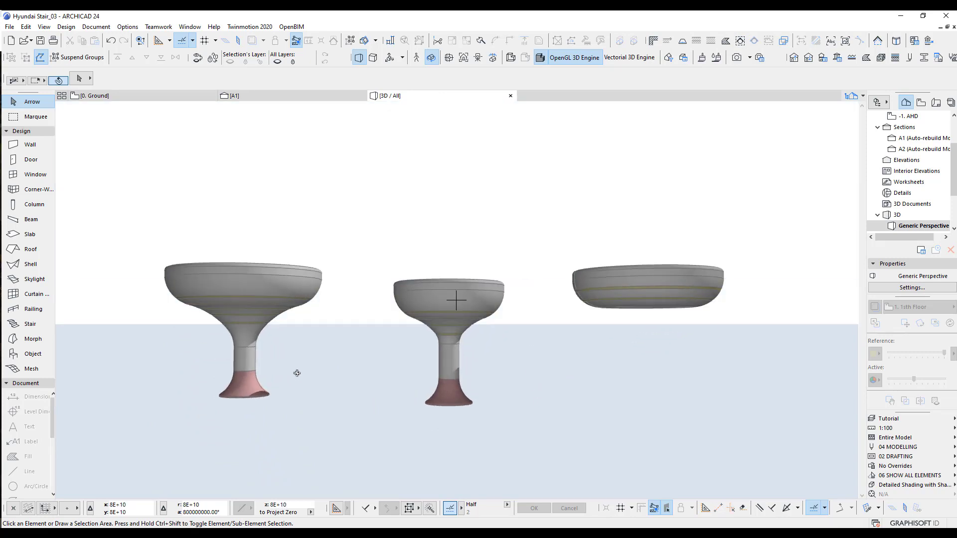
pyautogui.scroll(3, 284, 376)
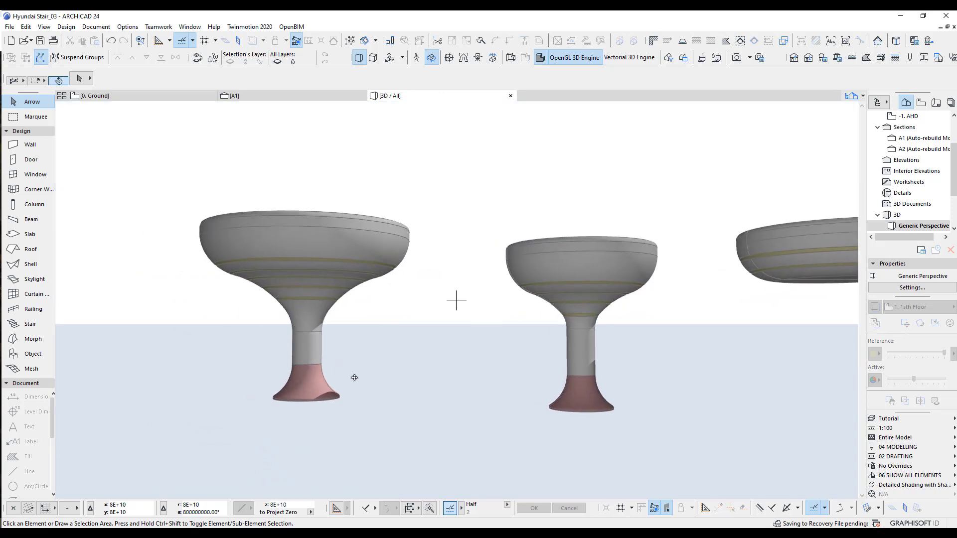
pyautogui.keyDown('shift'); pyautogui.moveTo(366, 362); pyautogui.dragTo(361, 380, button='middle'); pyautogui.keyUp('shift')
pyautogui.moveTo(566, 378); pyautogui.dragTo(619, 367)
pyautogui.moveTo(610, 407); pyautogui.dragTo(635, 369)
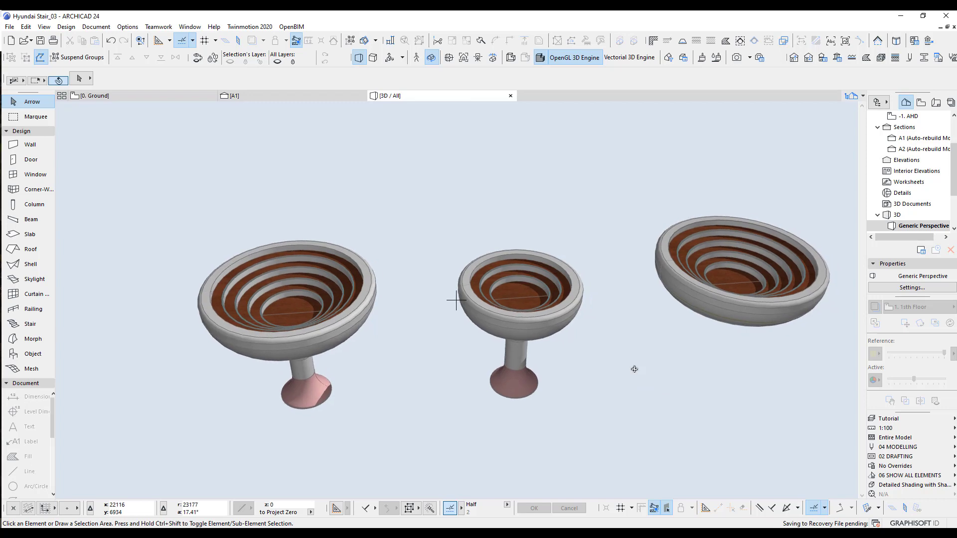
# Step: Examine the rectangular tiered stairs and surrounding slabs in plan and 3D, closing in on an inside corner of the steps
pyautogui.press('F2')
pyautogui.scroll(-3, 555, 332)
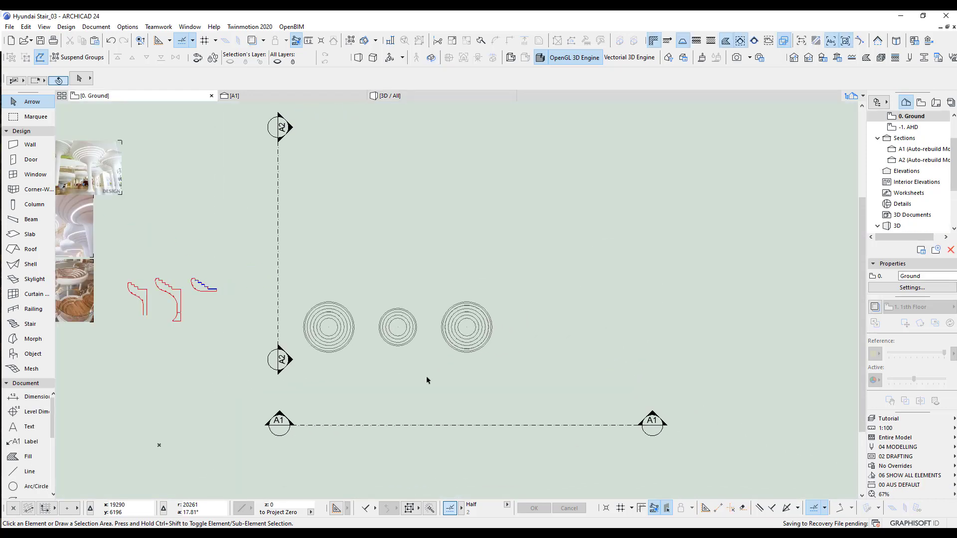
pyautogui.scroll(2, 518, 378)
pyautogui.moveTo(519, 383)
pyautogui.mouseDown(button='middle')
pyautogui.moveTo(495, 404)
pyautogui.moveTo(460, 391)
pyautogui.moveTo(524, 388)
pyautogui.mouseUp(button='middle')
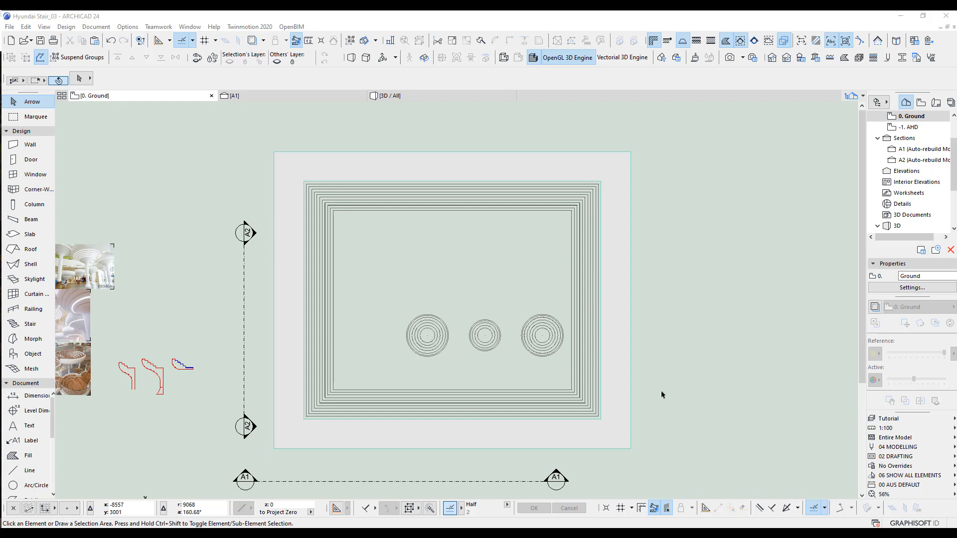
pyautogui.press('F3')
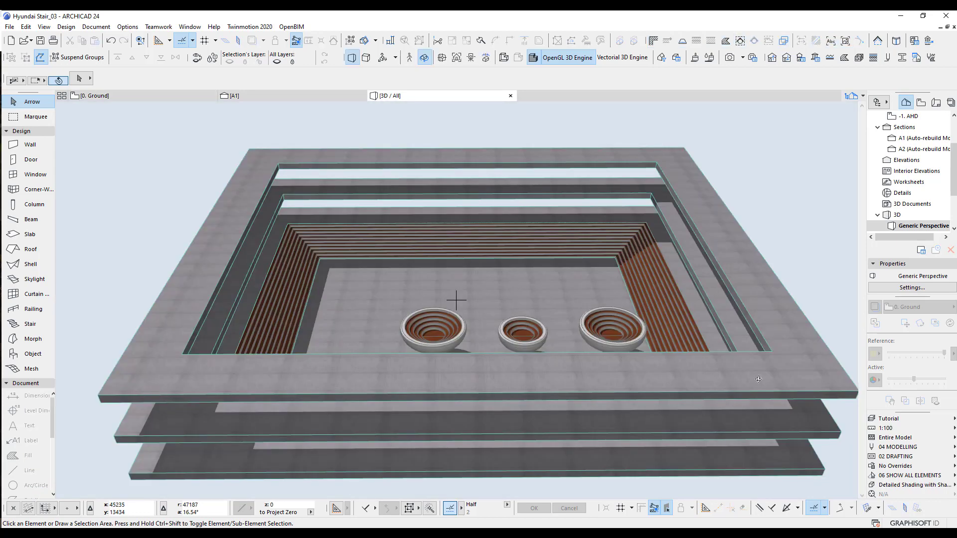
pyautogui.keyDown('shift'); pyautogui.moveTo(528, 317); pyautogui.dragTo(545, 302, button='middle'); pyautogui.keyUp('shift')
pyautogui.scroll(3, 656, 270)
pyautogui.scroll(5, 546, 303)
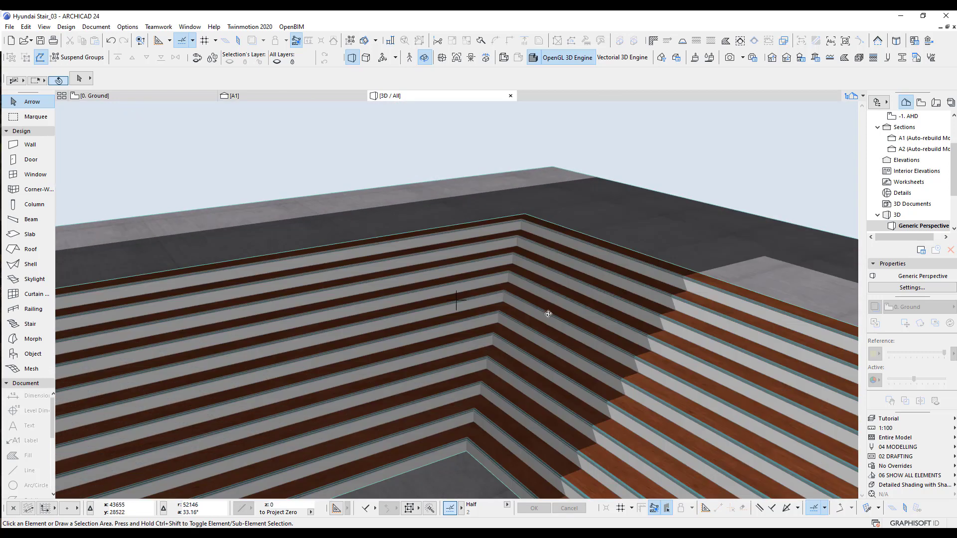
# Step: Open the AHyundaiStair 0 profile for editing, examine its stepped section and tread fills, and close the Profile Manager
pyautogui.click(903, 59)
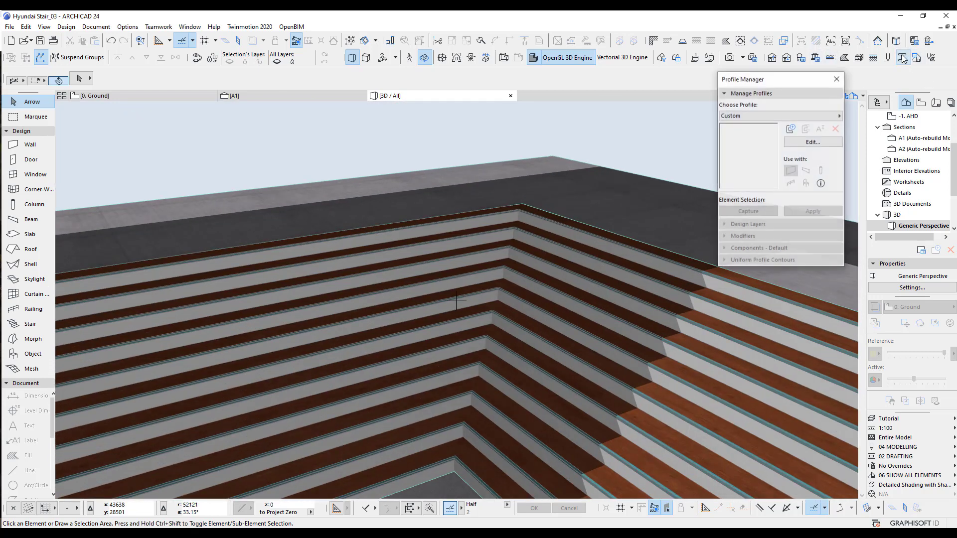
pyautogui.click(761, 117)
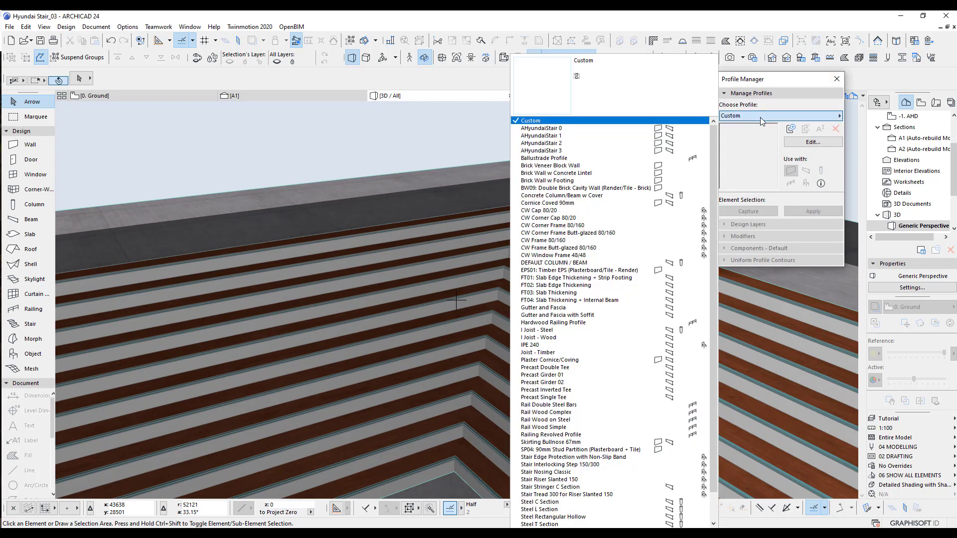
pyautogui.click(592, 128)
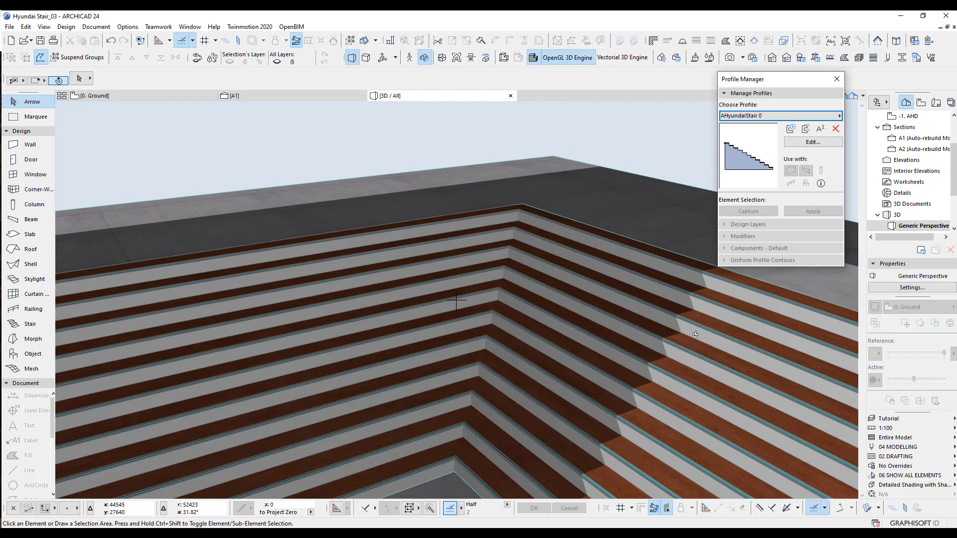
pyautogui.click(796, 144)
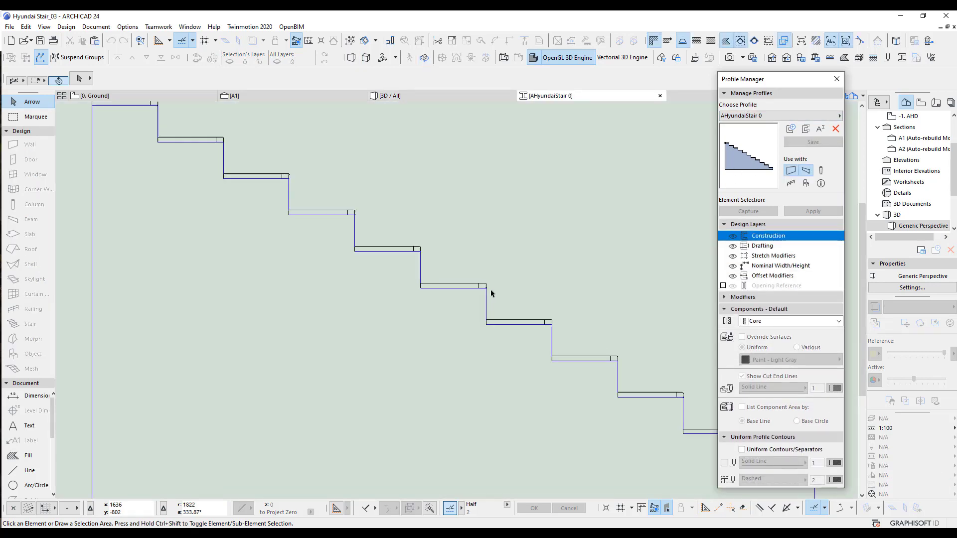
pyautogui.scroll(8, 486, 289)
pyautogui.scroll(-8, 468, 278)
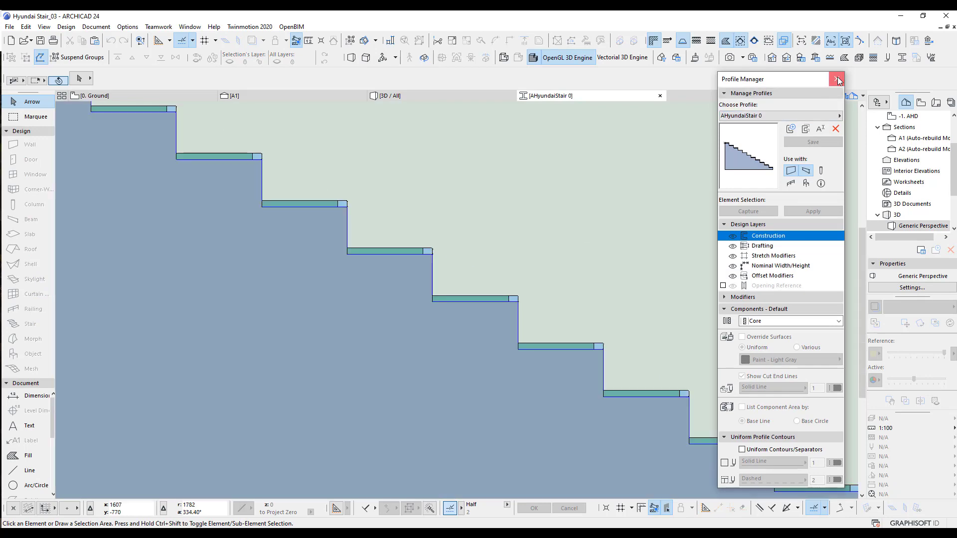
pyautogui.click(837, 79)
# Step: Inspect in 3D how the rectangular stairs, the stacked slabs and the circular stairs relate to each other
pyautogui.scroll(-8, 587, 375)
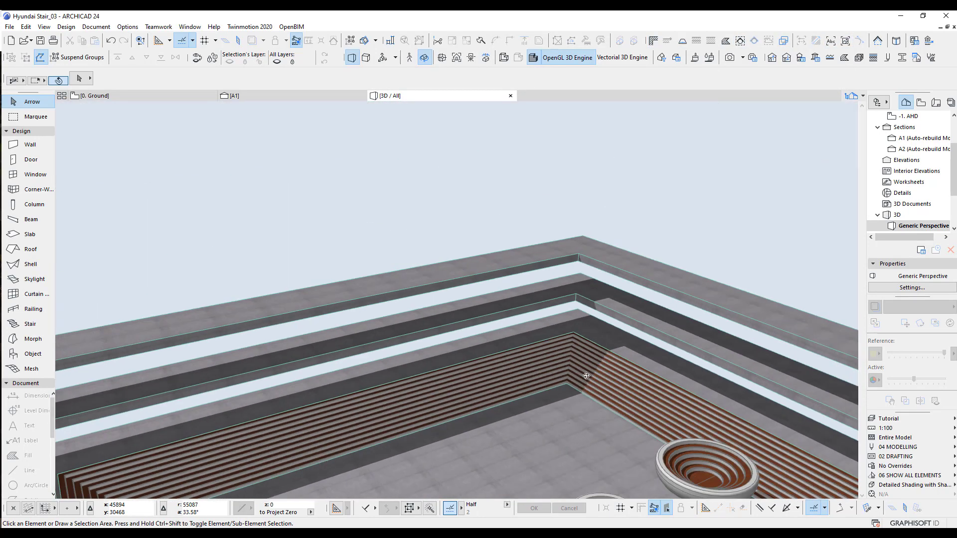
pyautogui.scroll(-3, 586, 376)
pyautogui.moveTo(622, 395); pyautogui.dragTo(713, 445)
pyautogui.scroll(5, 713, 445)
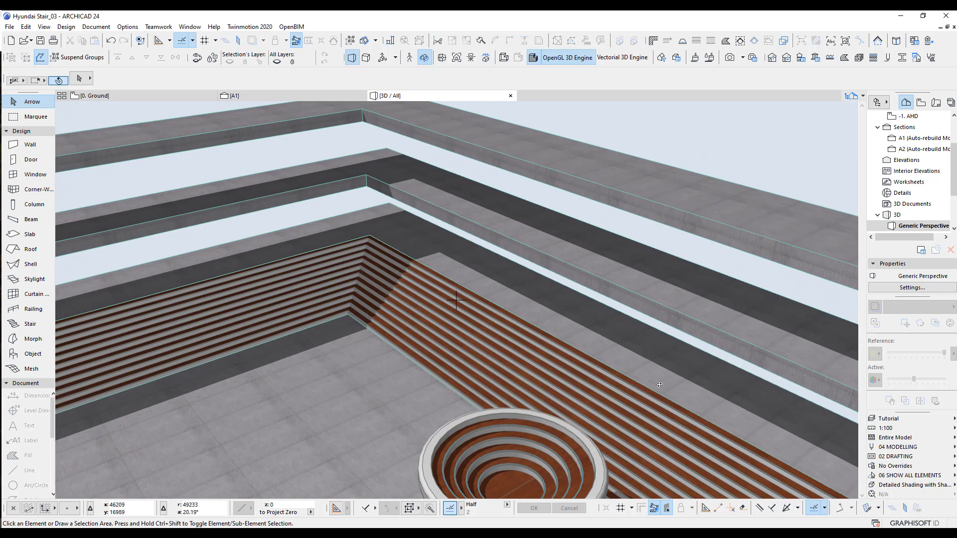
pyautogui.scroll(-5, 651, 395)
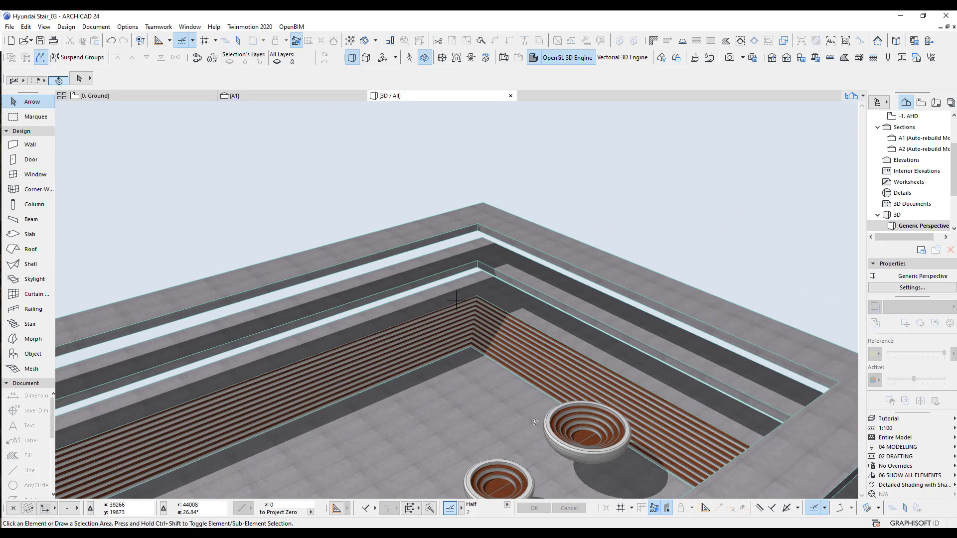
pyautogui.scroll(-1, 530, 436)
# Step: Move the larger circular stair nearest the rectangular steps horizontally by about 4880 mm so it overlaps those steps and the slab edge
pyautogui.press('F2')
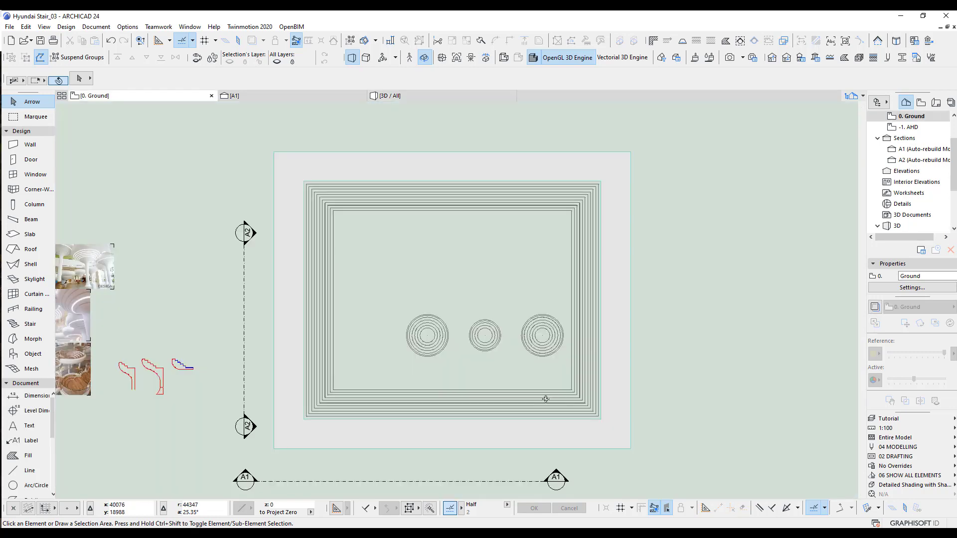
pyautogui.scroll(5, 561, 348)
pyautogui.moveTo(558, 332); pyautogui.dragTo(500, 324, button='middle')
pyautogui.click(442, 312)
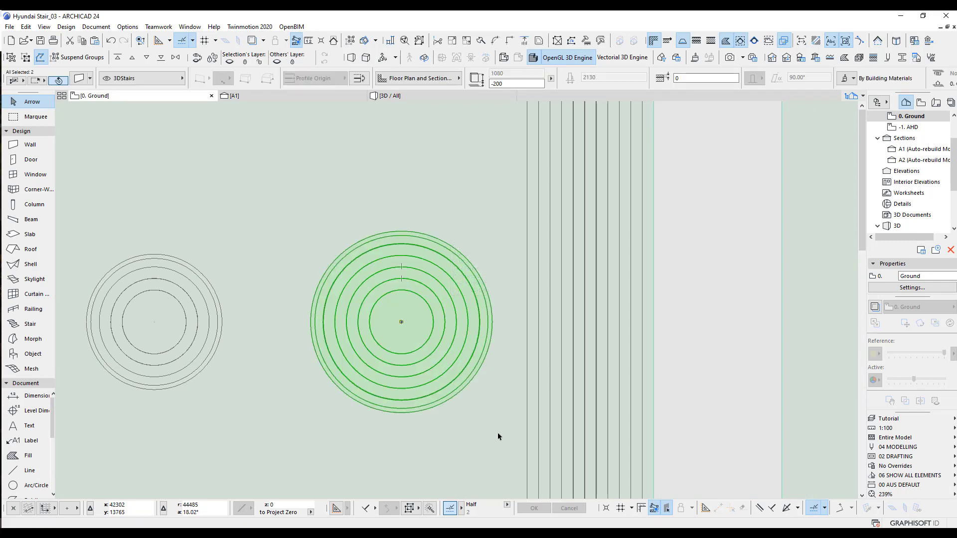
pyautogui.hotkey('ctrl', 'd')
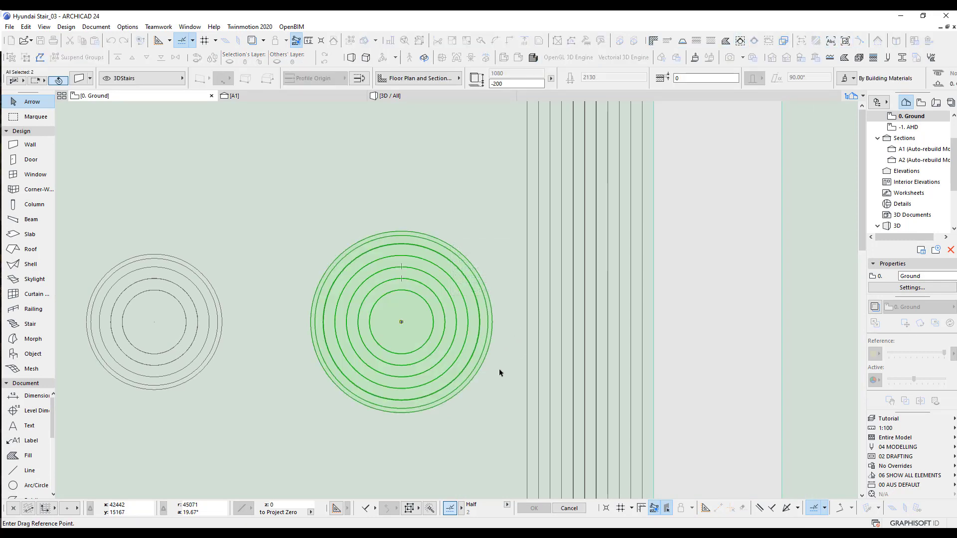
pyautogui.click(469, 322)
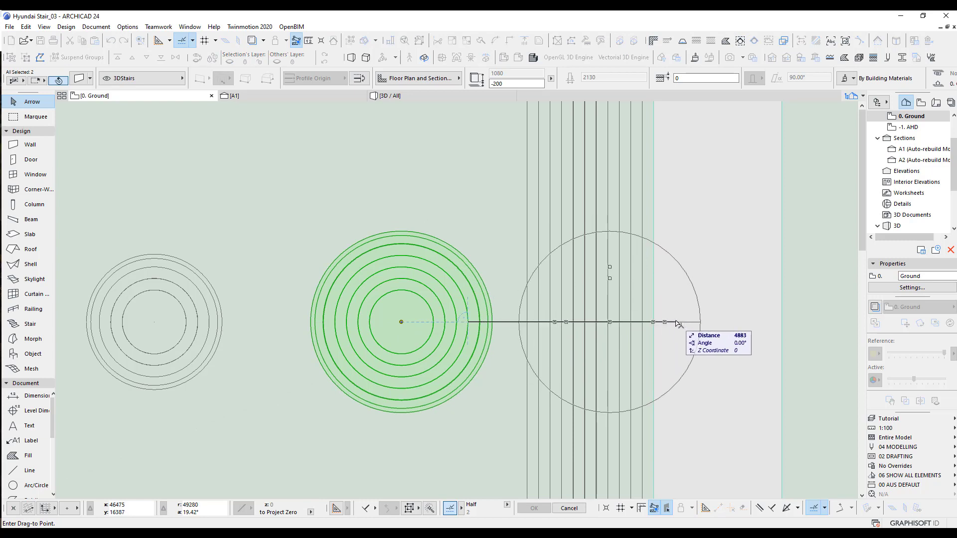
pyautogui.click(678, 324)
pyautogui.moveTo(685, 327); pyautogui.dragTo(595, 331, button='middle')
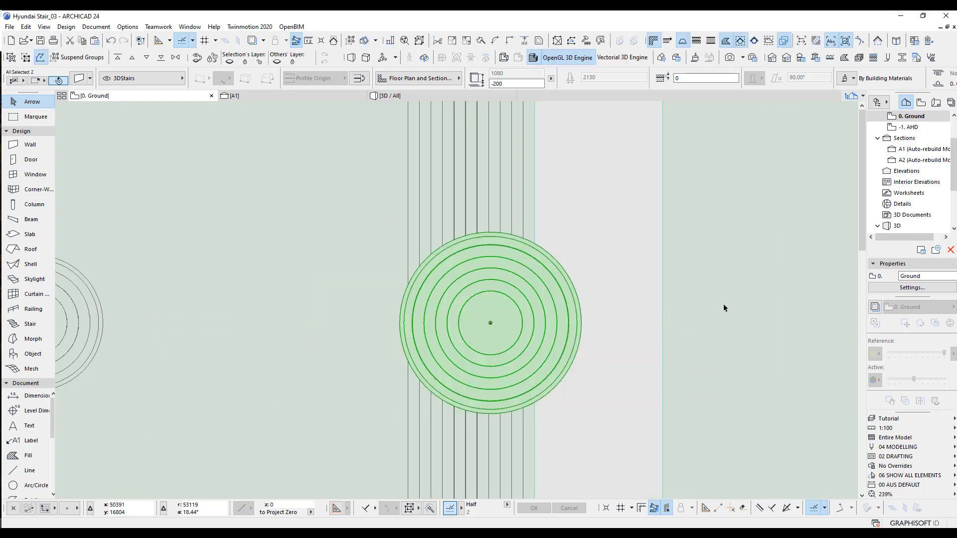
pyautogui.press('Escape')
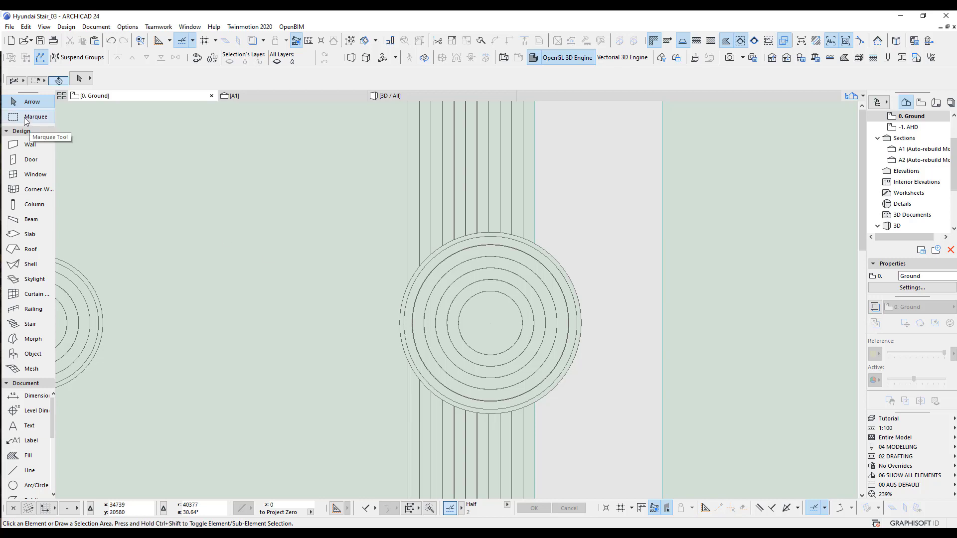
# Step: Move section line A1 onto the centre of the circular stair overlapping the rectangular steps, keeping its start clear of the smaller circular stair
pyautogui.scroll(-10, 247, 312)
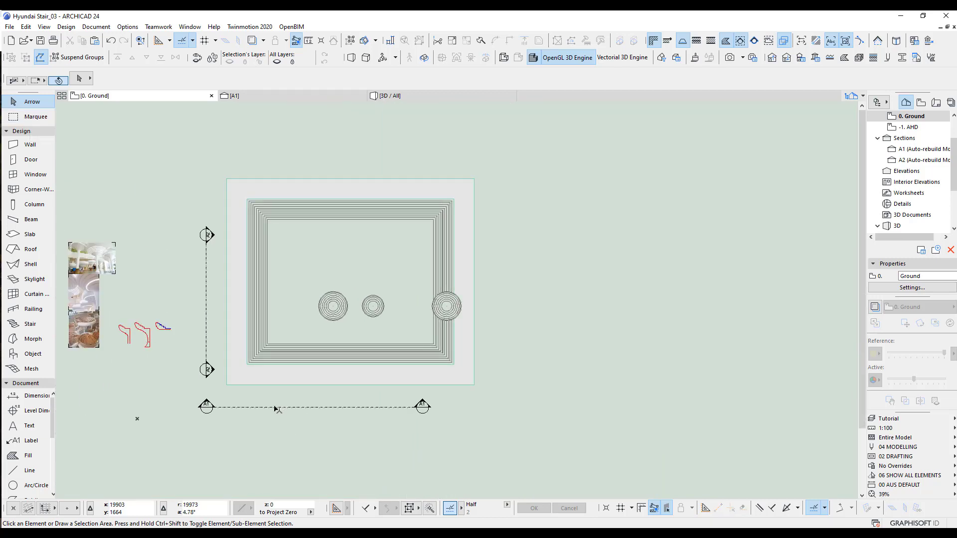
pyautogui.click(272, 408)
pyautogui.hotkey('ctrl', 'd')
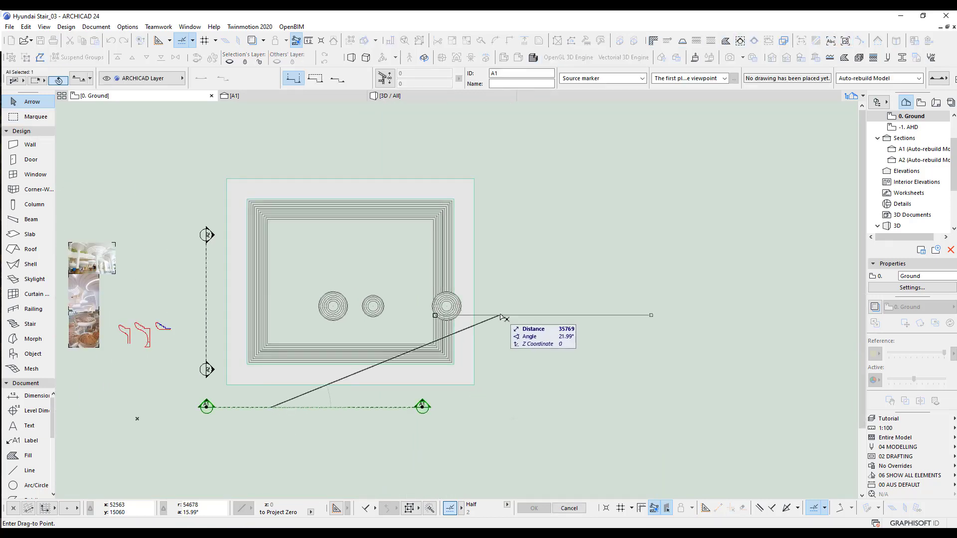
pyautogui.scroll(6, 498, 317)
pyautogui.scroll(2, 498, 318)
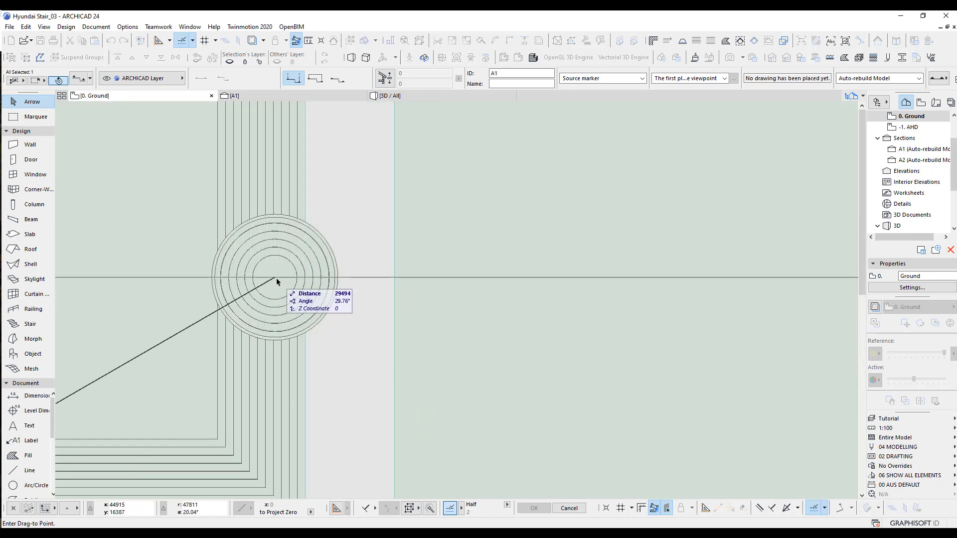
pyautogui.click(276, 279)
pyautogui.scroll(-4, 469, 327)
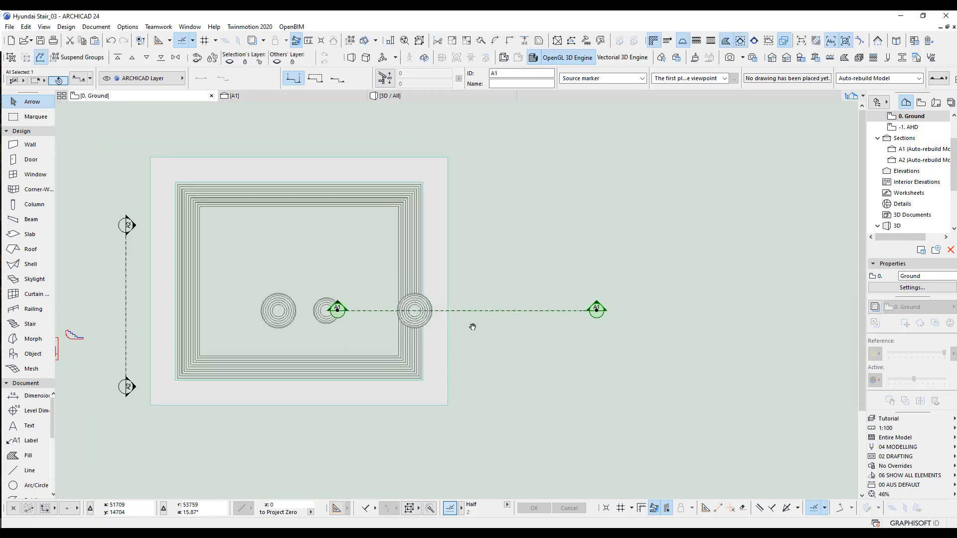
pyautogui.scroll(2, 386, 314)
pyautogui.press('Escape')
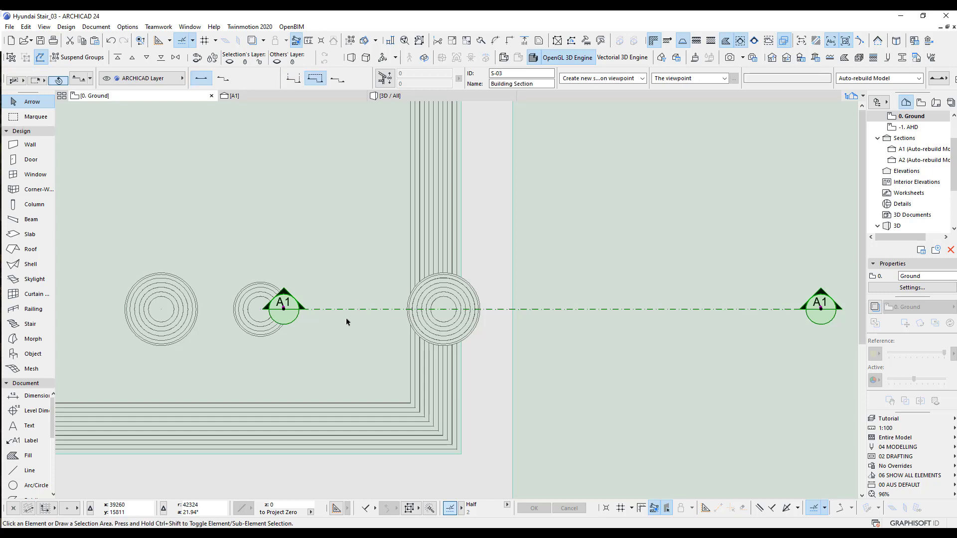
pyautogui.moveTo(359, 309); pyautogui.dragTo(369, 309)
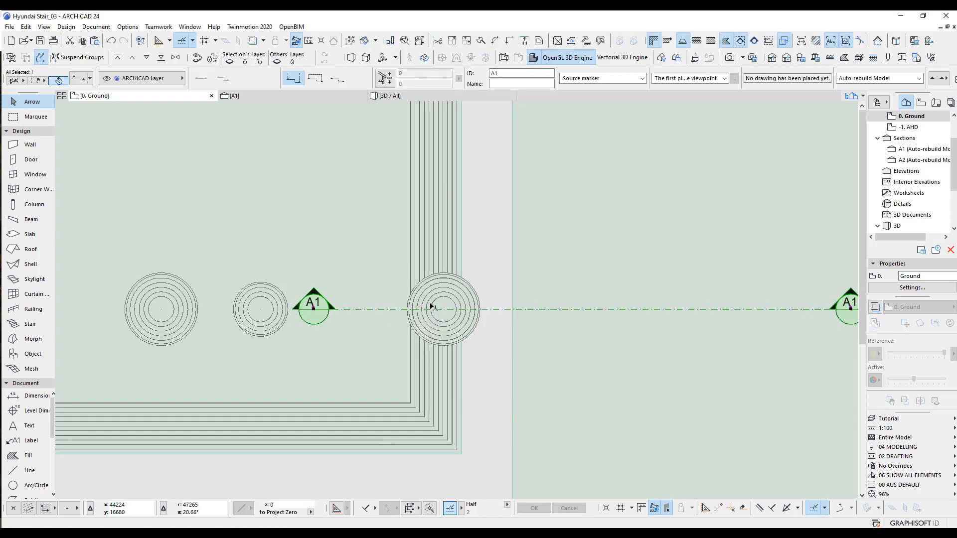
# Step: Examine in section A1 where the circular stair profile overlaps the rectangular steps and the ground floor slab edge
pyautogui.click(268, 95)
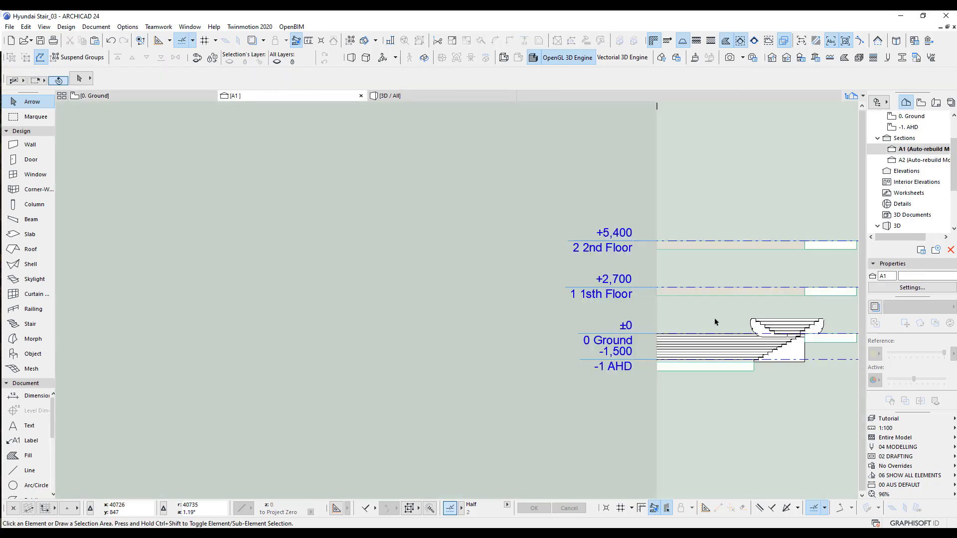
pyautogui.moveTo(714, 318); pyautogui.dragTo(383, 320, button='middle')
pyautogui.scroll(10, 493, 334)
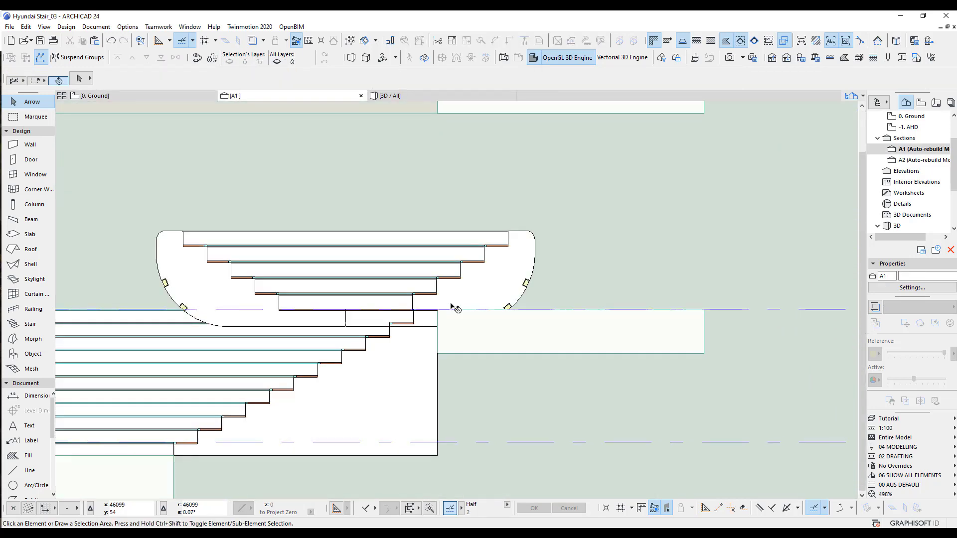
pyautogui.scroll(-3, 482, 304)
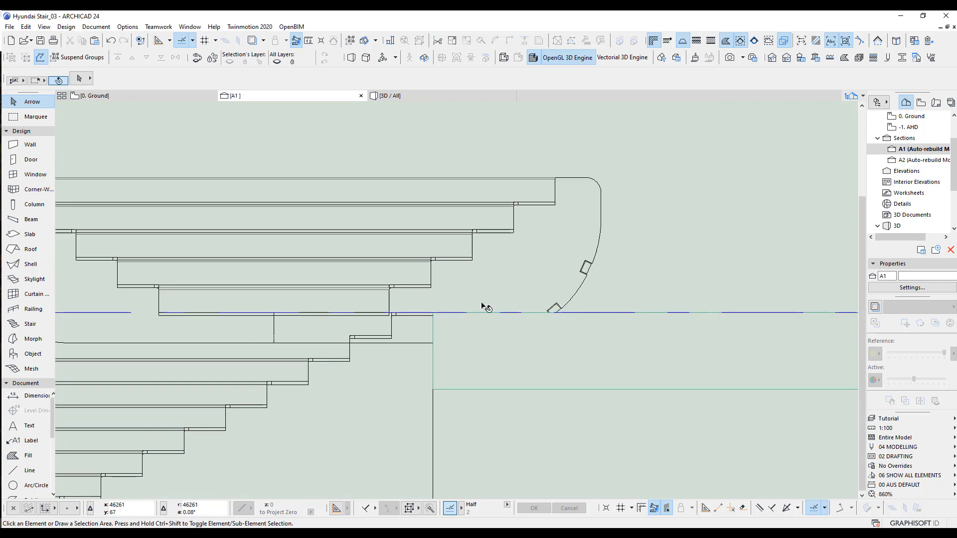
pyautogui.moveTo(531, 311); pyautogui.dragTo(567, 309, button='middle')
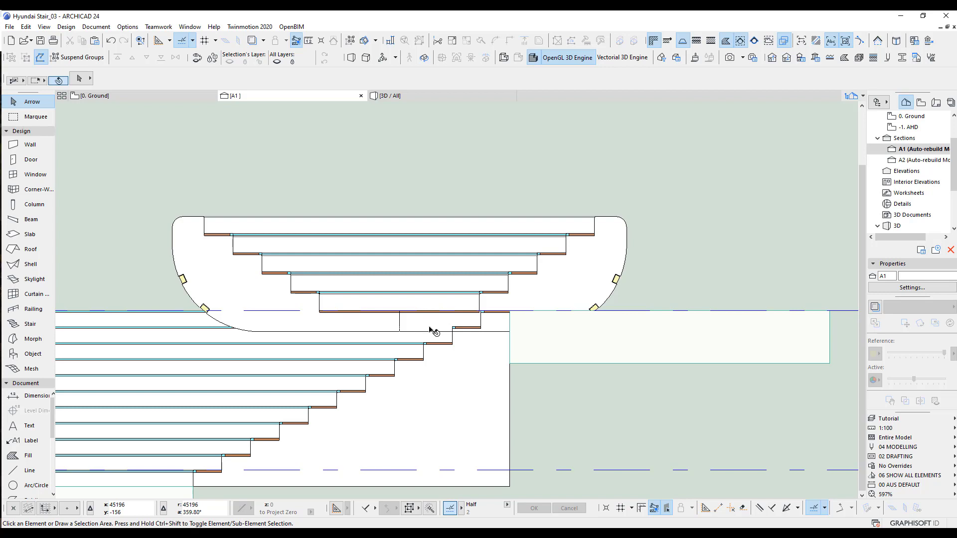
# Step: Examine the reference photo of the intersecting round tiers and compare it with the overlap in section A1
pyautogui.press('F2')
pyautogui.scroll(-3, 335, 334)
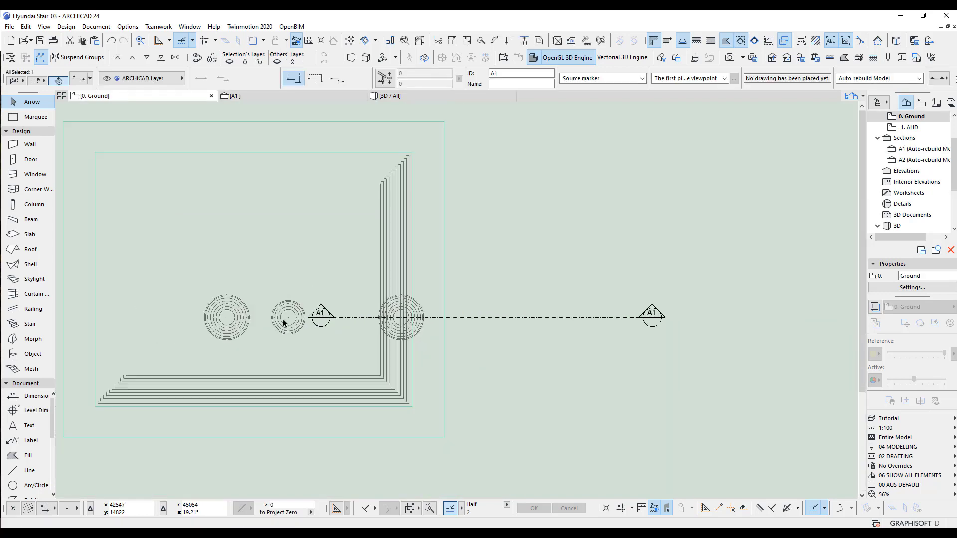
pyautogui.scroll(-3, 515, 314)
pyautogui.scroll(5, 436, 314)
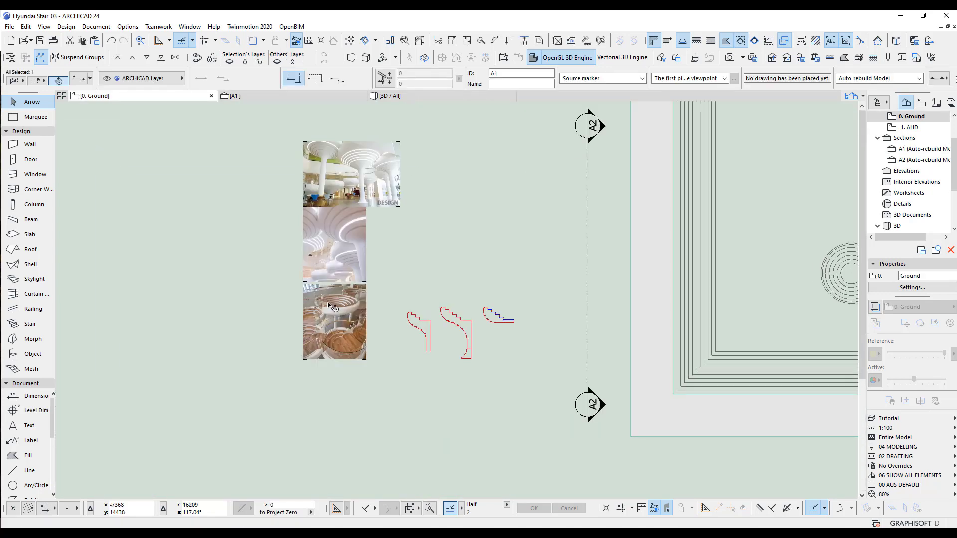
pyautogui.scroll(5, 330, 305)
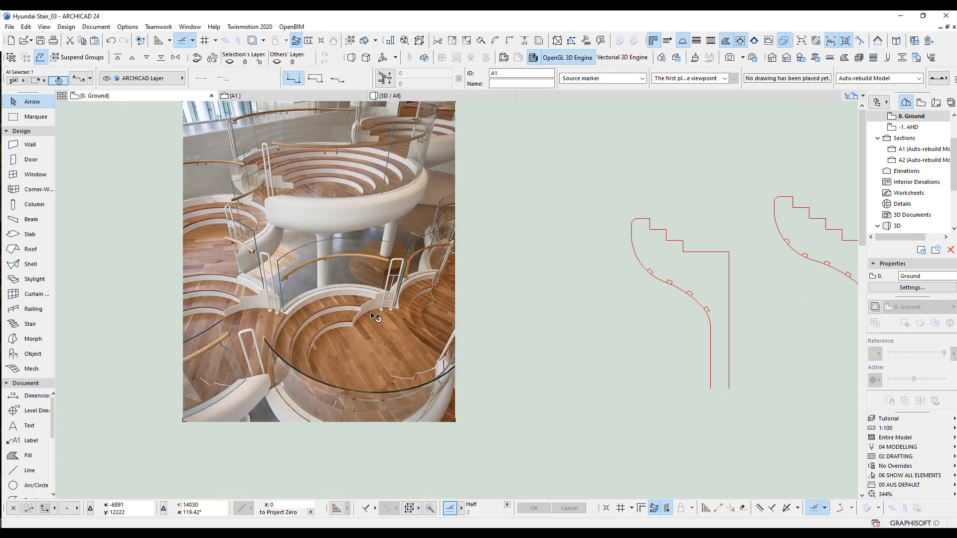
pyautogui.scroll(2, 387, 305)
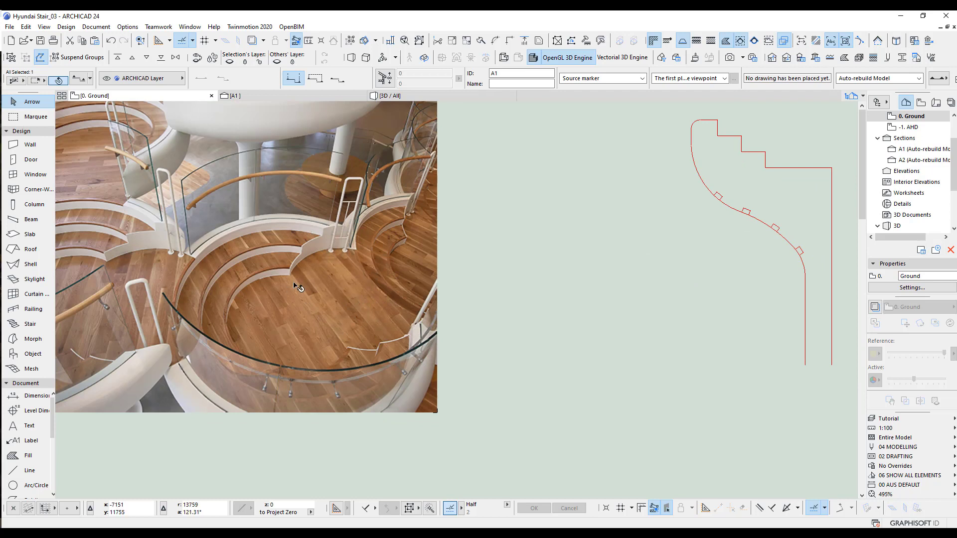
pyautogui.click(248, 96)
pyautogui.scroll(-3, 551, 310)
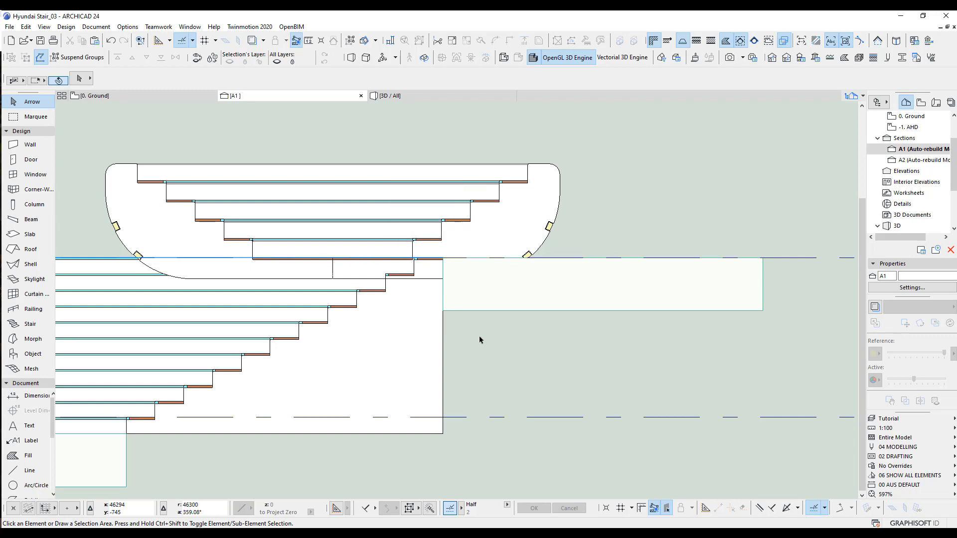
# Step: Prepare the Morph tool on the 3D Cutting Elements layer with the Box geometry method, at the overlapping circular stair in the ground plan
pyautogui.press('F2')
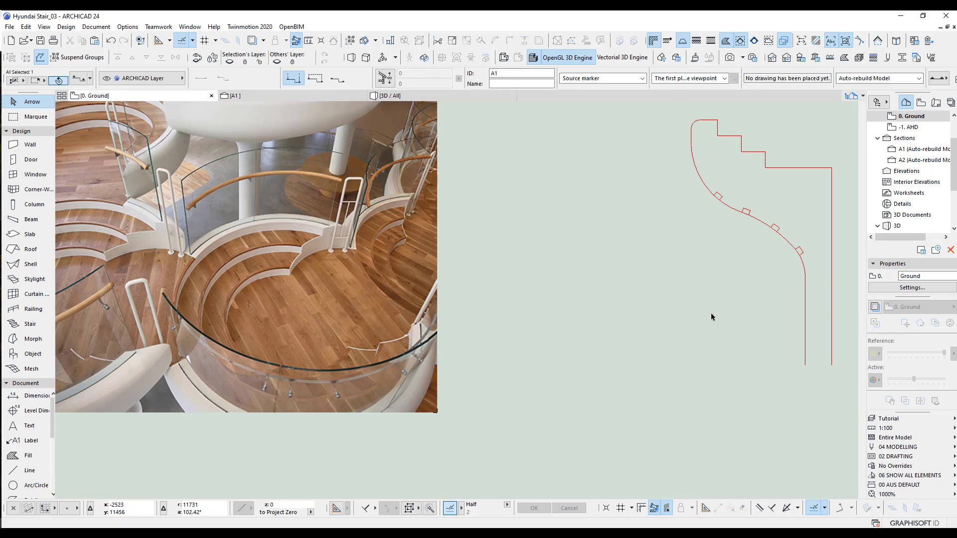
pyautogui.scroll(-4, 714, 317)
pyautogui.moveTo(768, 322); pyautogui.dragTo(81, 317, button='middle')
pyautogui.moveTo(755, 349); pyautogui.dragTo(59, 326, button='middle')
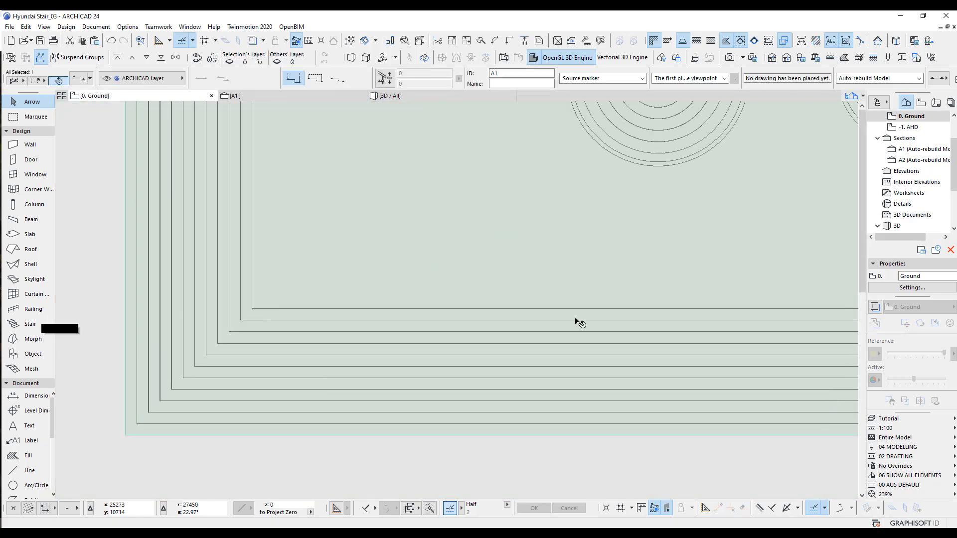
pyautogui.moveTo(717, 261); pyautogui.dragTo(222, 368, button='middle')
pyautogui.moveTo(567, 275); pyautogui.dragTo(90, 365, button='middle')
pyautogui.scroll(2, 433, 292)
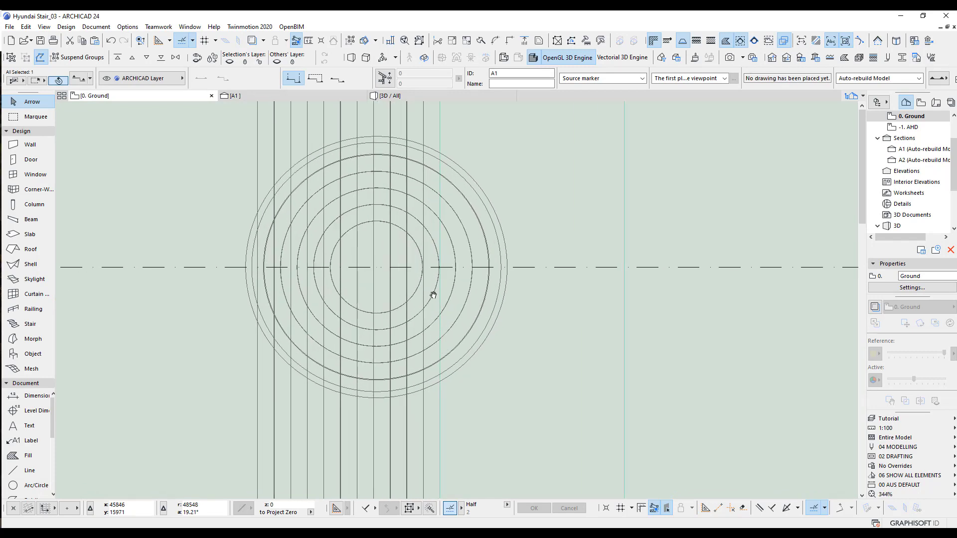
pyautogui.moveTo(432, 295); pyautogui.dragTo(437, 320, button='middle')
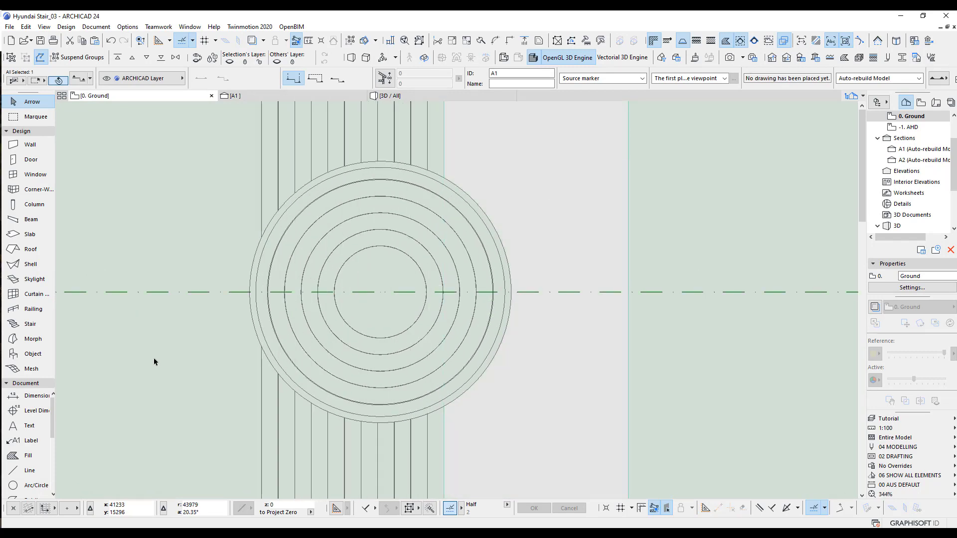
pyautogui.click(24, 341)
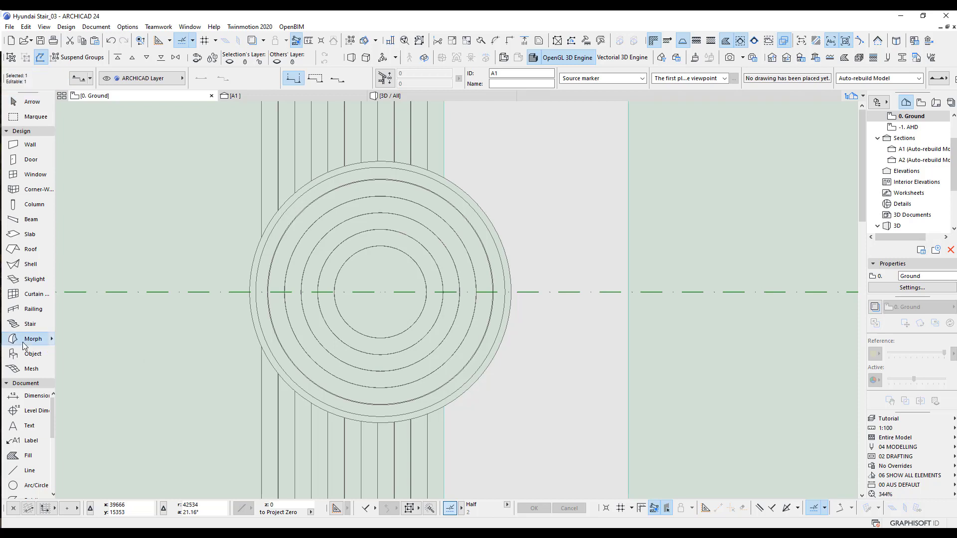
pyautogui.doubleClick(31, 341)
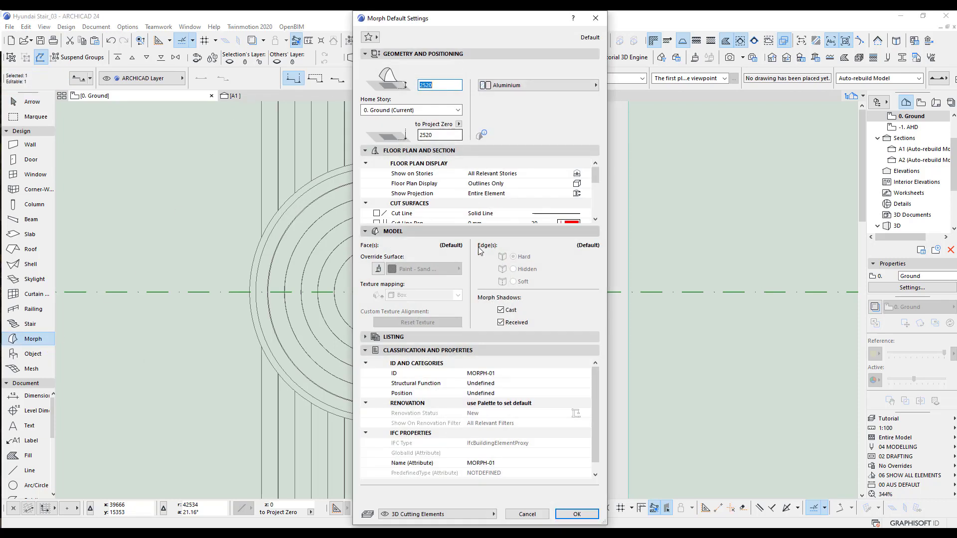
pyautogui.click(409, 515)
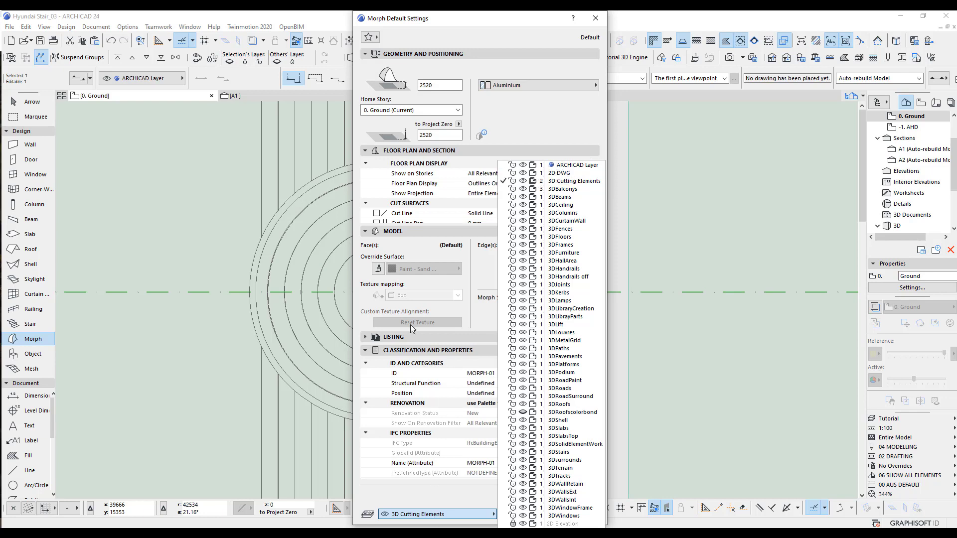
pyautogui.click(450, 32)
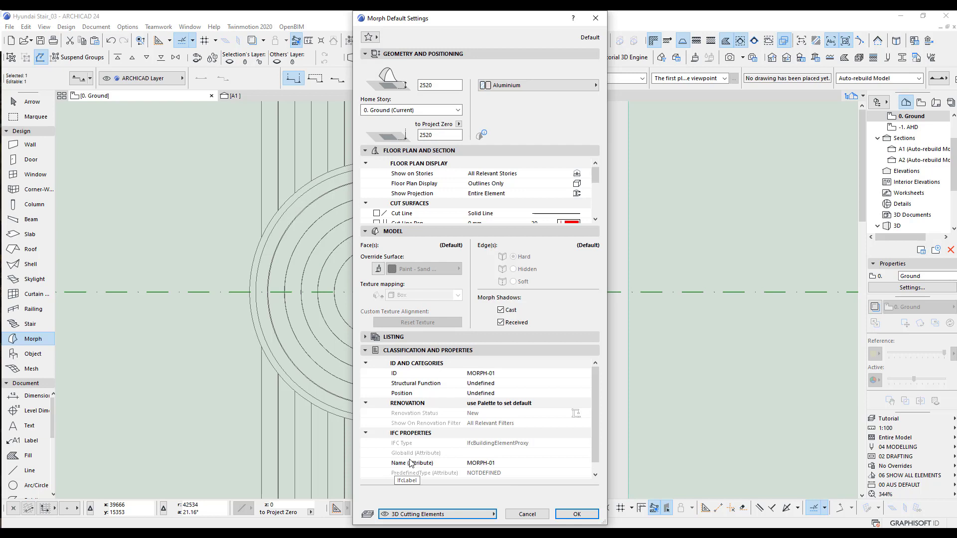
pyautogui.click(592, 513)
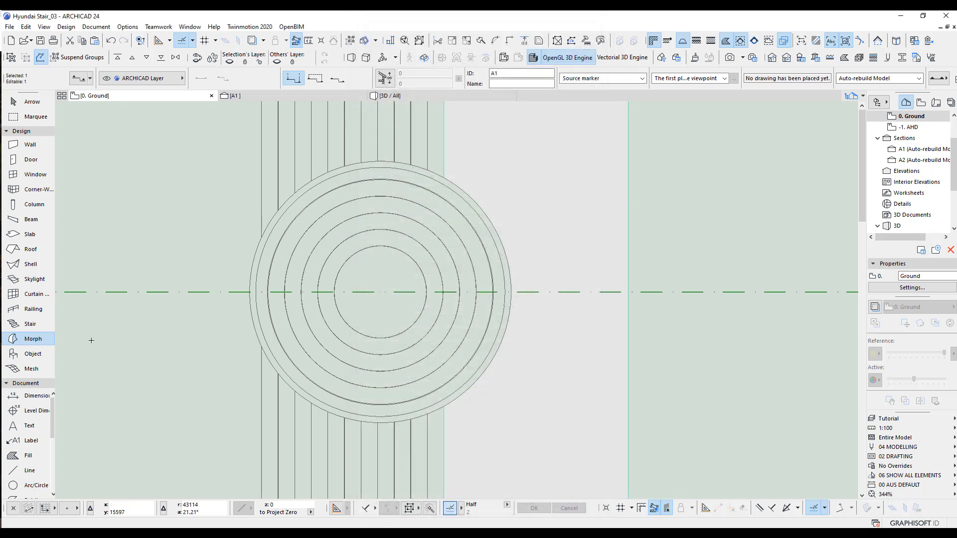
pyautogui.press('Escape')
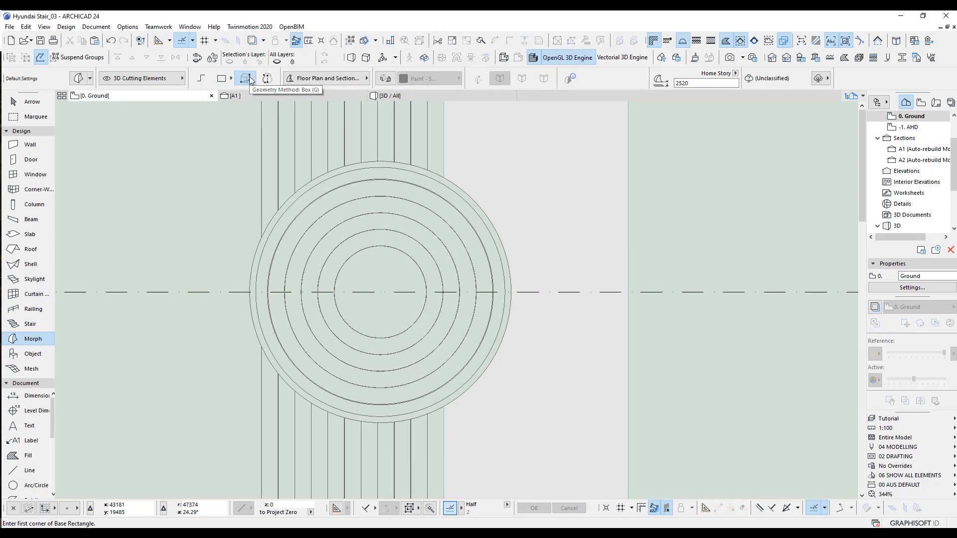
# Step: Draw a box morph about 1315 by 4730 mm in plan from the steps' outer edge, covering the circular stair's overhang over the slab
pyautogui.click(444, 163)
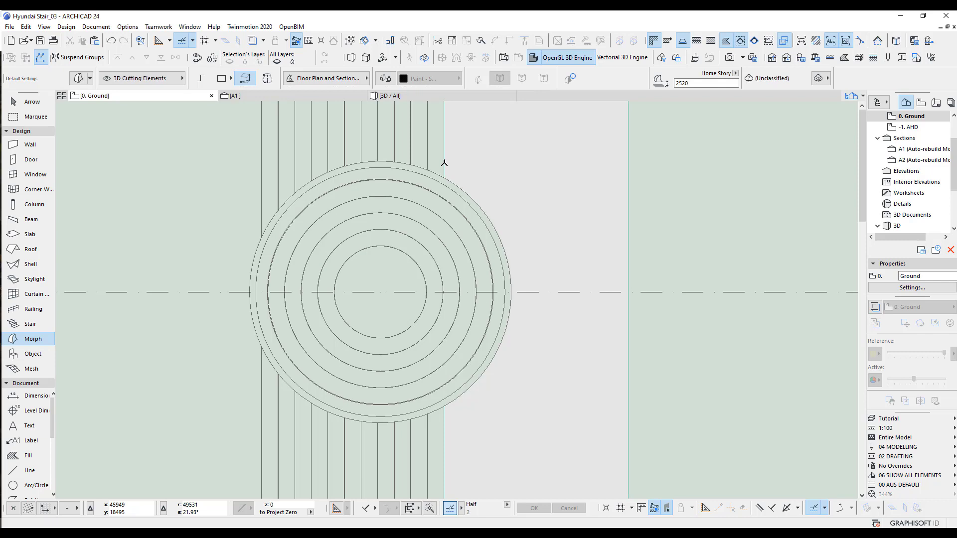
pyautogui.click(524, 451)
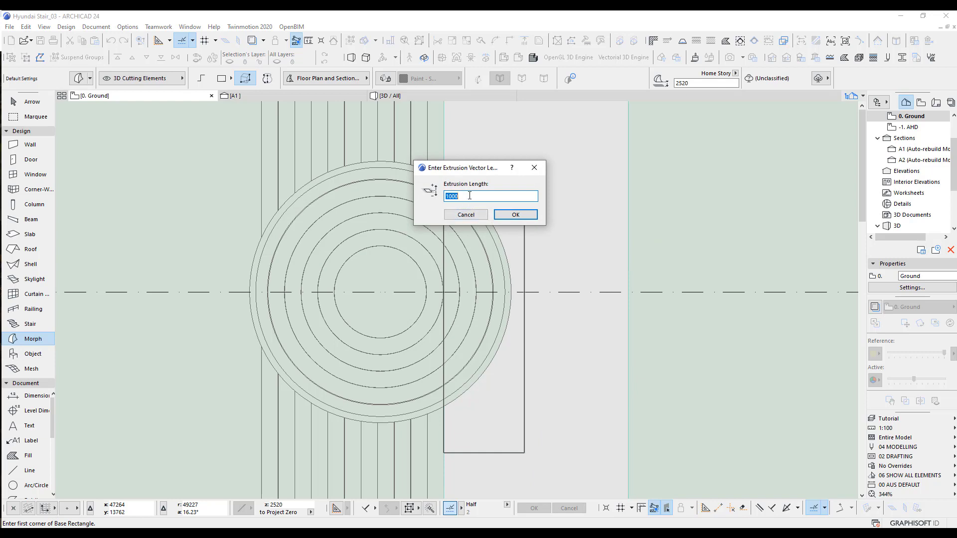
pyautogui.click(508, 215)
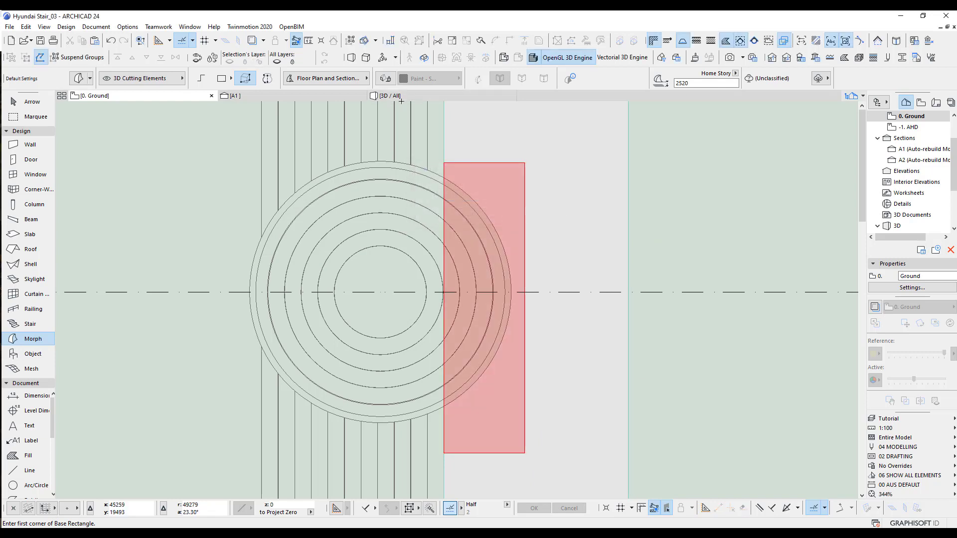
# Step: Move the cutting box vertically down in section A1 until its base is 510 mm above ground, overlapping the circular stair's overhang
pyautogui.click(267, 94)
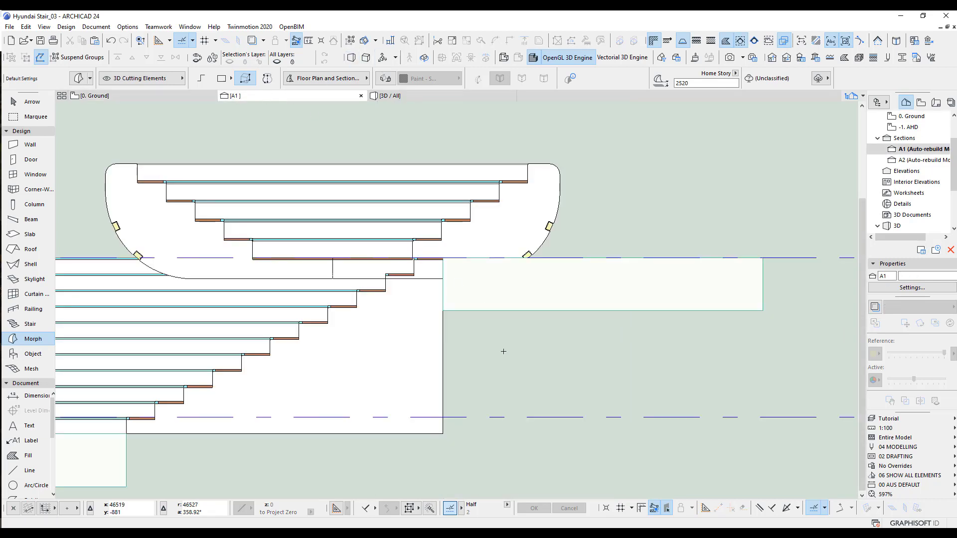
pyautogui.scroll(-10, 506, 336)
pyautogui.scroll(4, 459, 321)
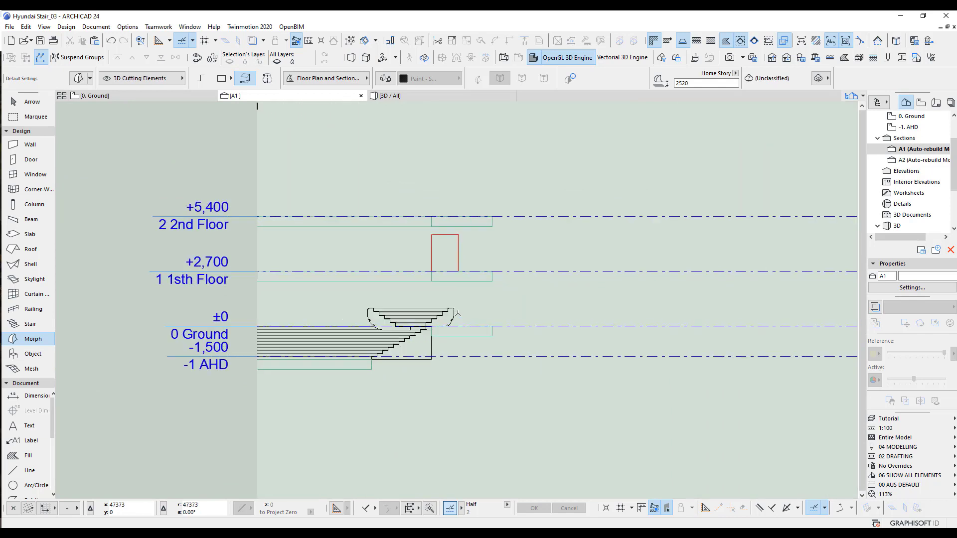
pyautogui.click(30, 102)
pyautogui.scroll(3, 433, 267)
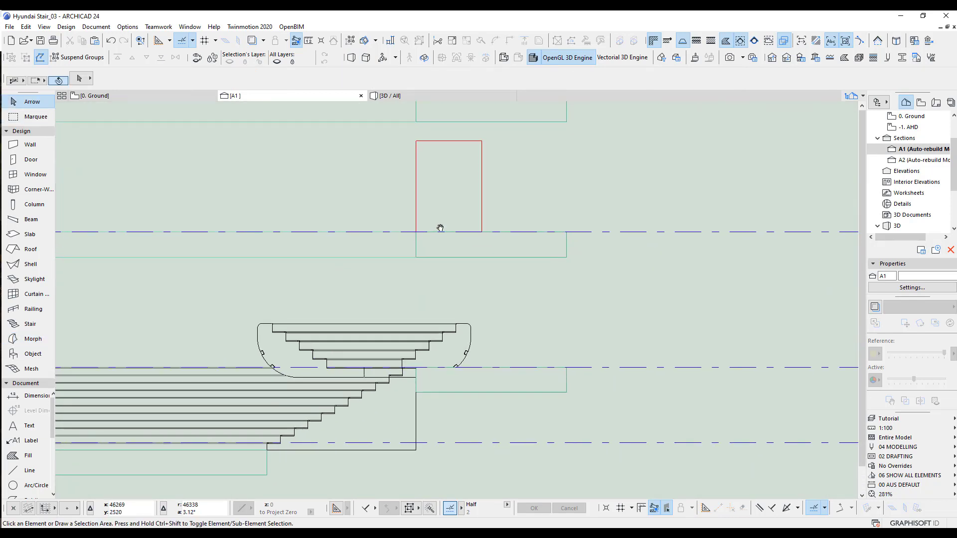
pyautogui.click(417, 218)
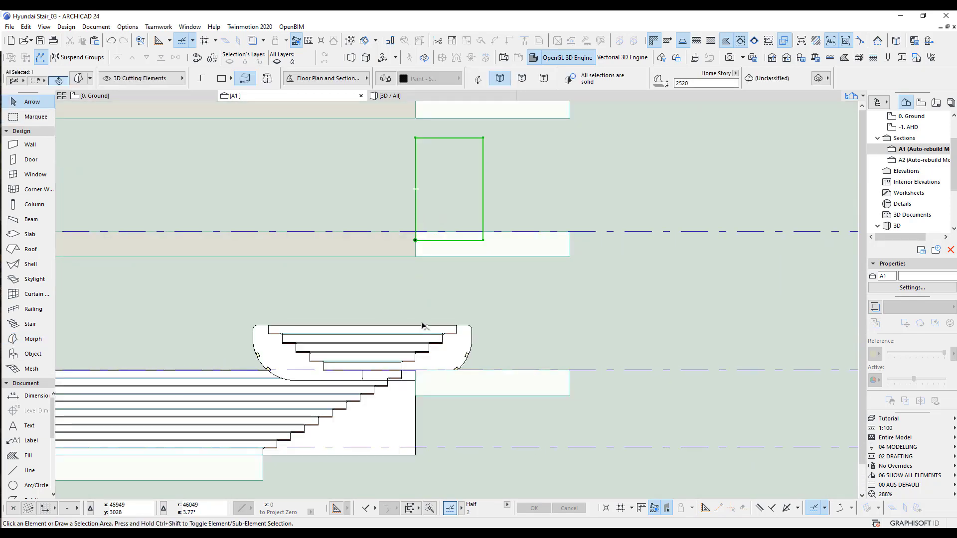
pyautogui.moveTo(423, 326)
pyautogui.mouseDown()
pyautogui.moveTo(418, 342)
pyautogui.moveTo(416, 317)
pyautogui.mouseUp()
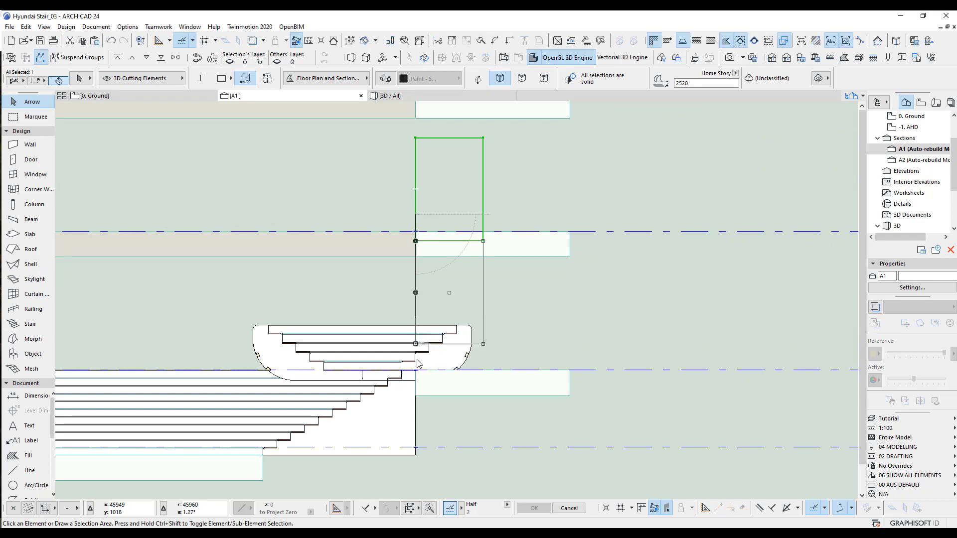
pyautogui.click(417, 363)
pyautogui.scroll(5, 432, 358)
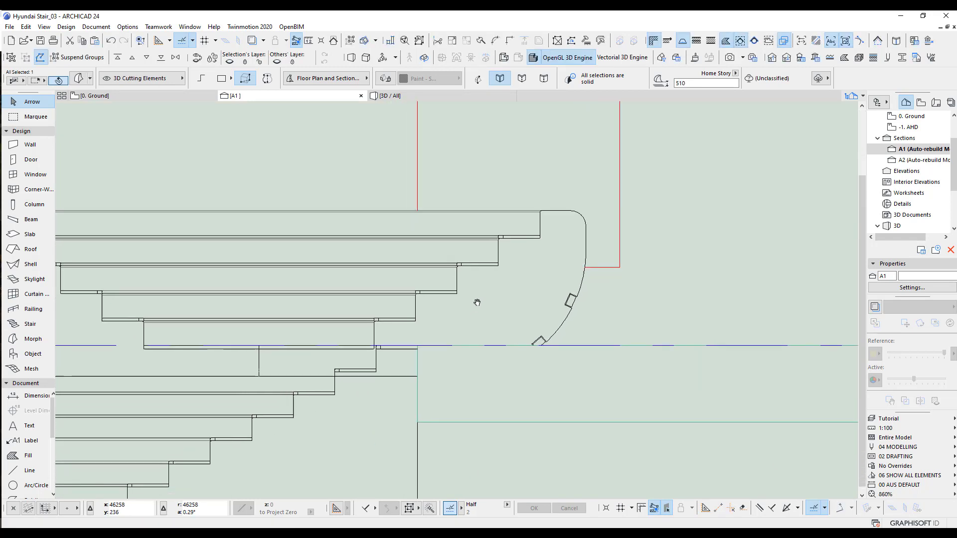
pyautogui.scroll(3, 447, 272)
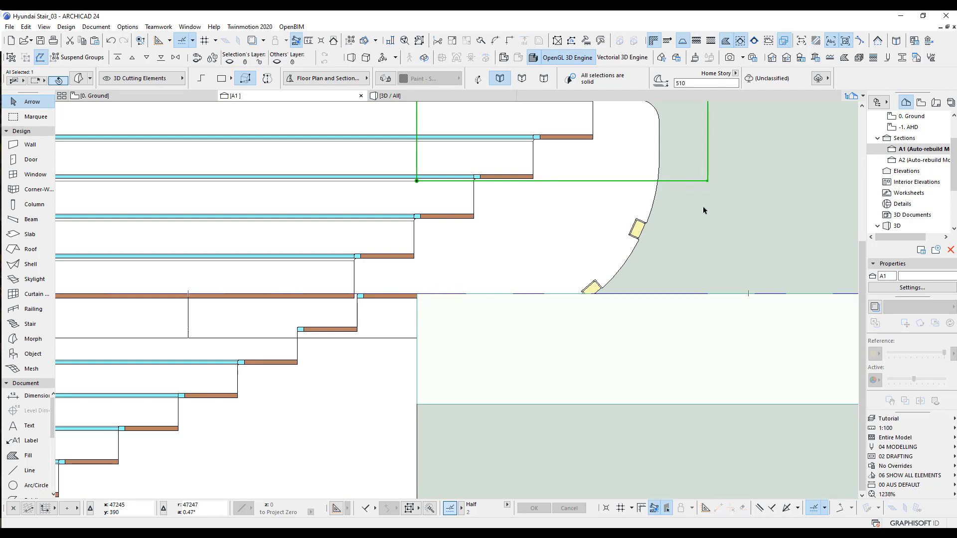
# Step: Move the cutting box vertically down in section A1 until its base sits at ground level, elevation 0
pyautogui.hotkey('ctrl', 'd')
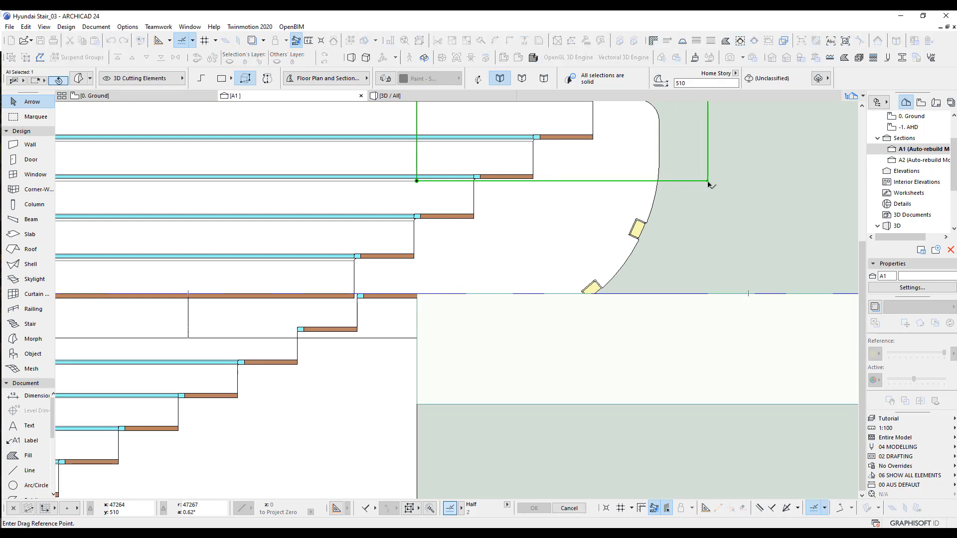
pyautogui.click(707, 181)
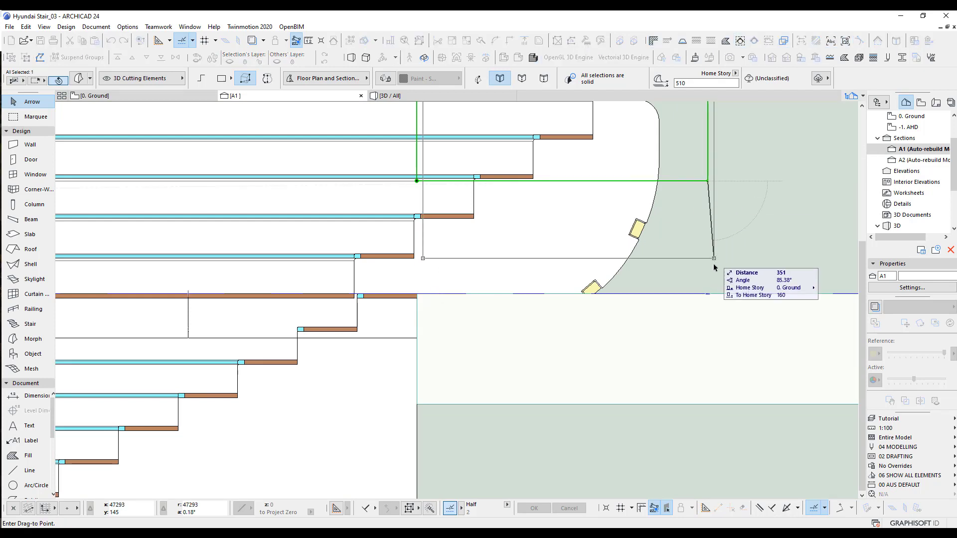
pyautogui.click(707, 294)
pyautogui.scroll(-3, 538, 345)
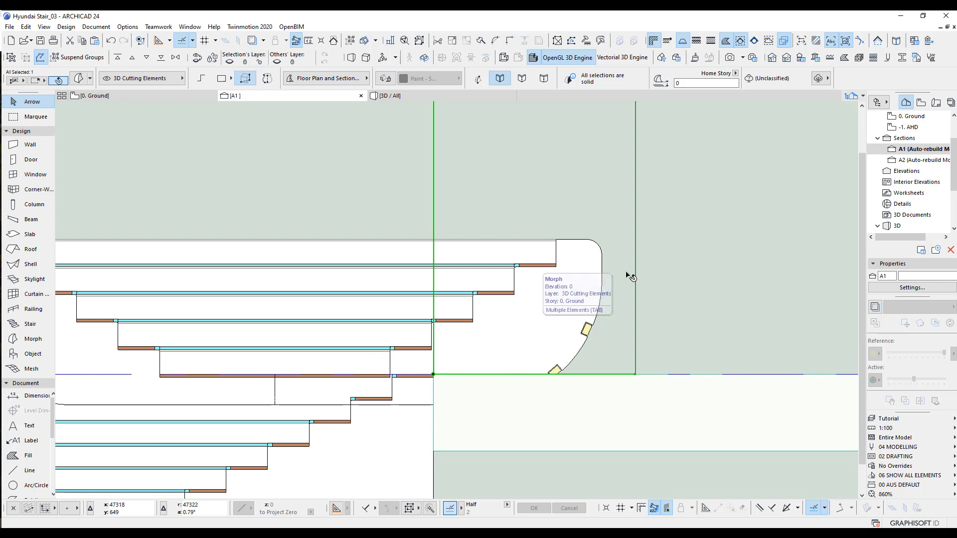
# Step: Add the circular stair to the selection and show it together with the cutting box in 3D
pyautogui.click(582, 244)
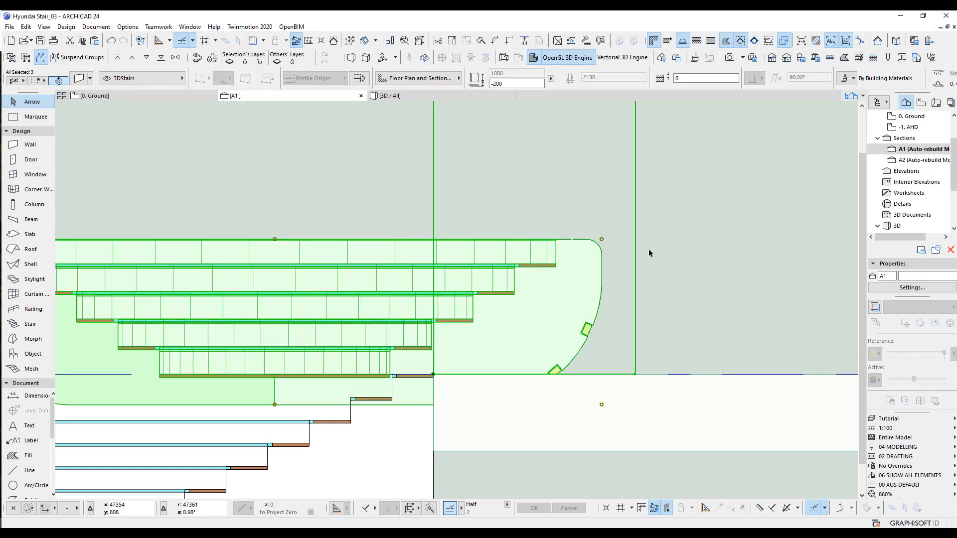
pyautogui.press('F5')
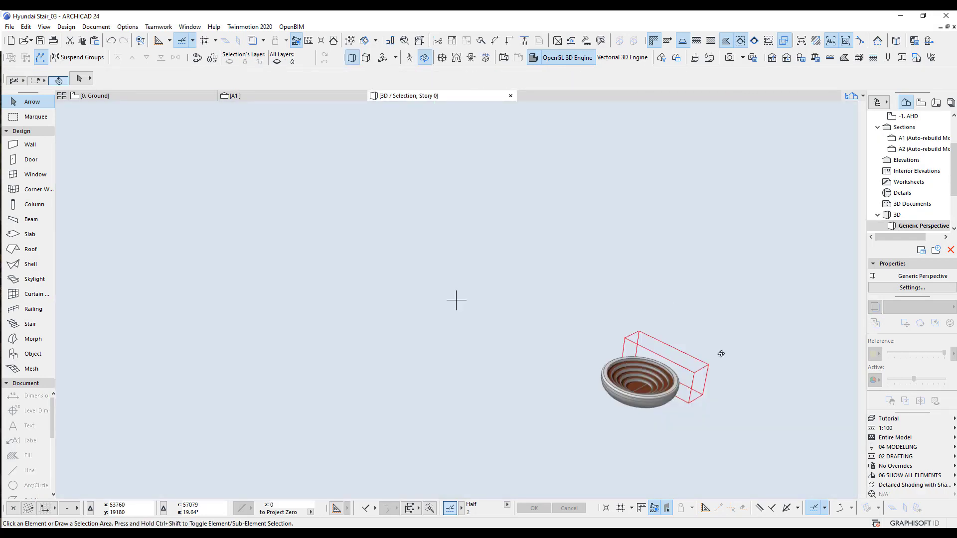
pyautogui.moveTo(500, 349); pyautogui.dragTo(419, 334, button='middle')
pyautogui.keyDown('shift'); pyautogui.moveTo(456, 338); pyautogui.dragTo(419, 331, button='middle'); pyautogui.keyUp('shift')
pyautogui.scroll(4, 503, 372)
pyautogui.keyDown('shift'); pyautogui.moveTo(526, 355); pyautogui.dragTo(574, 317, button='middle'); pyautogui.keyUp('shift')
# Step: Switch the 3D Cutting Elements layer to solid display to check where the box meets the circular stair
pyautogui.hotkey('ctrl', 'l')
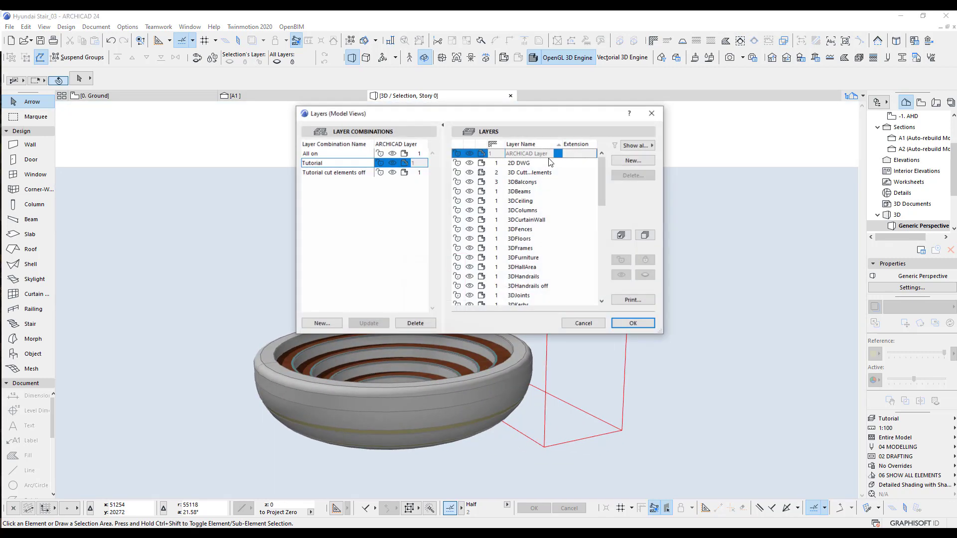
pyautogui.click(479, 174)
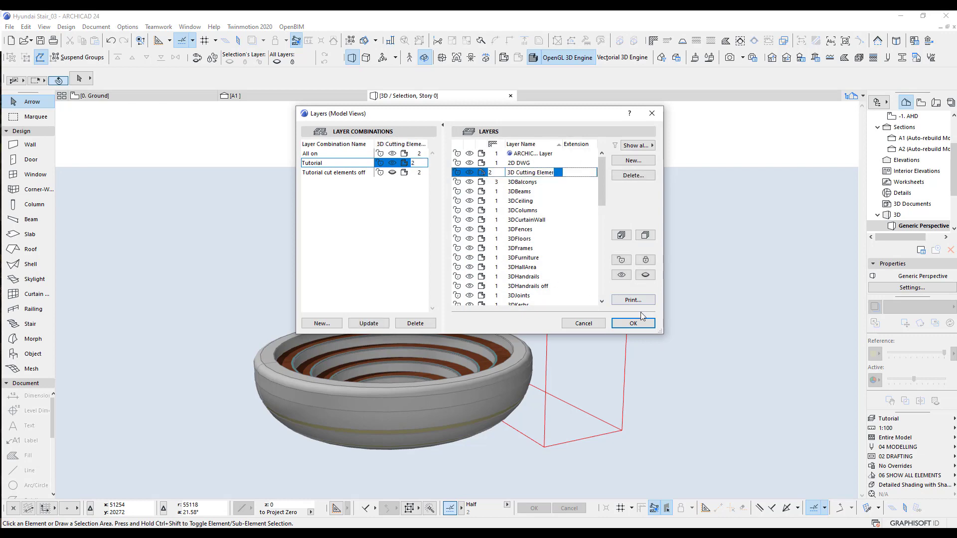
pyautogui.click(633, 323)
pyautogui.scroll(5, 575, 320)
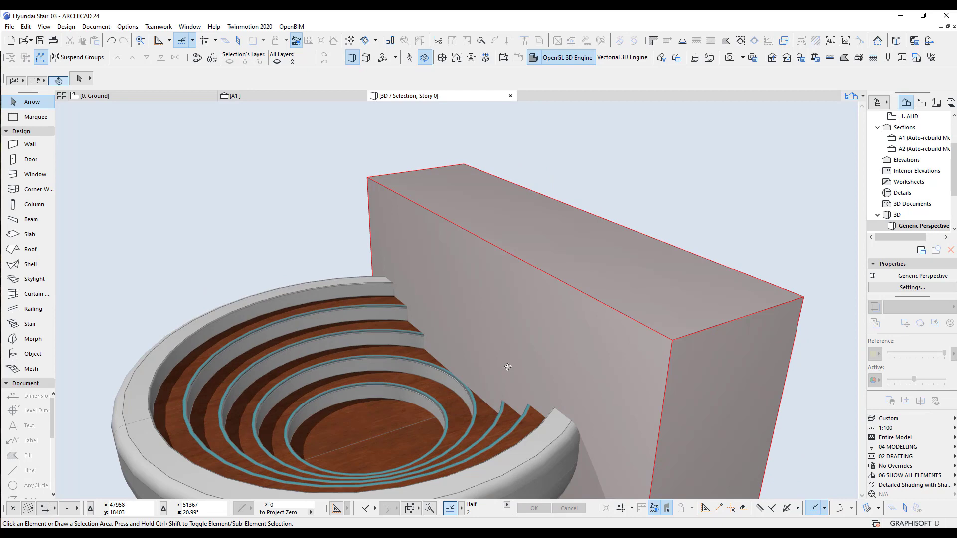
pyautogui.keyDown('shift'); pyautogui.moveTo(508, 367); pyautogui.dragTo(494, 296, button='middle'); pyautogui.keyUp('shift')
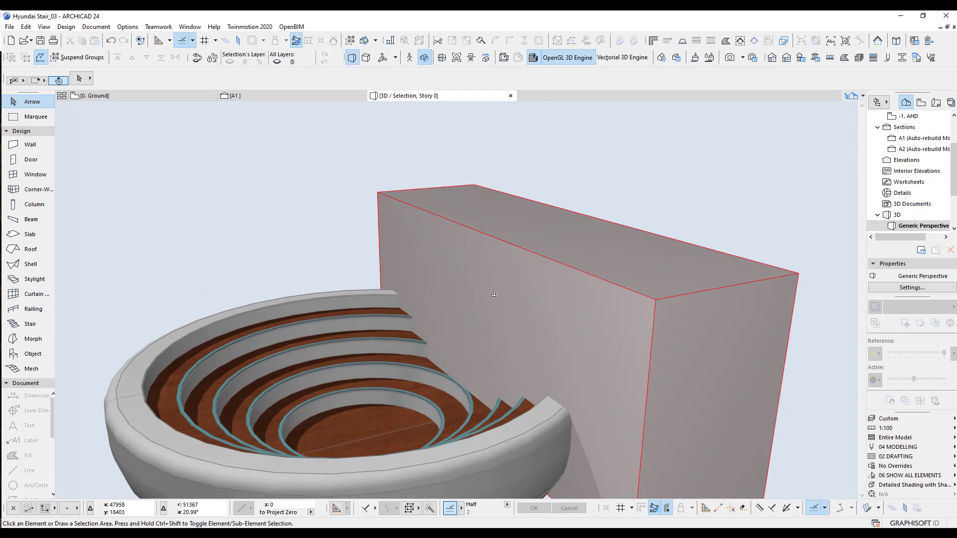
# Step: Return the 3D Cutting Elements layer to wireframe display
pyautogui.hotkey('ctrl', 'l')
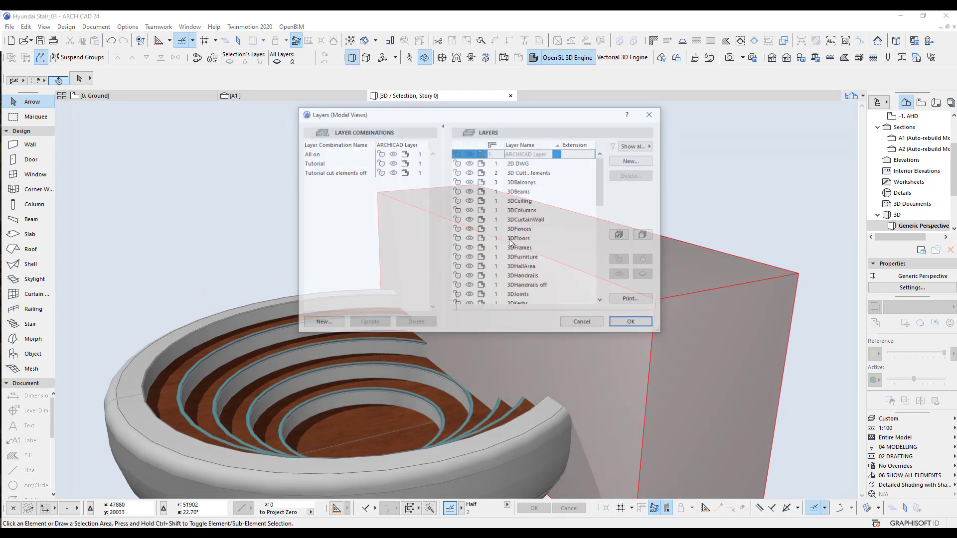
pyautogui.click(483, 177)
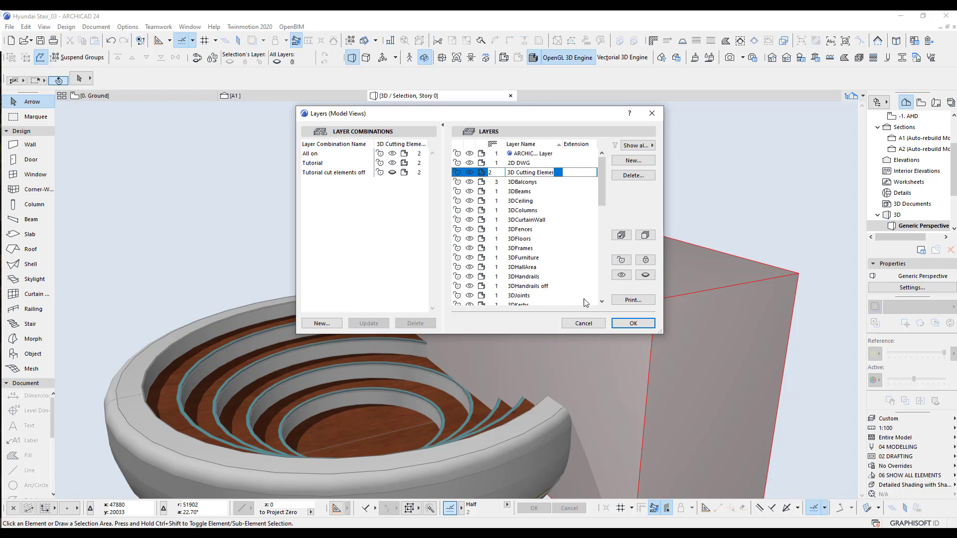
pyautogui.click(633, 323)
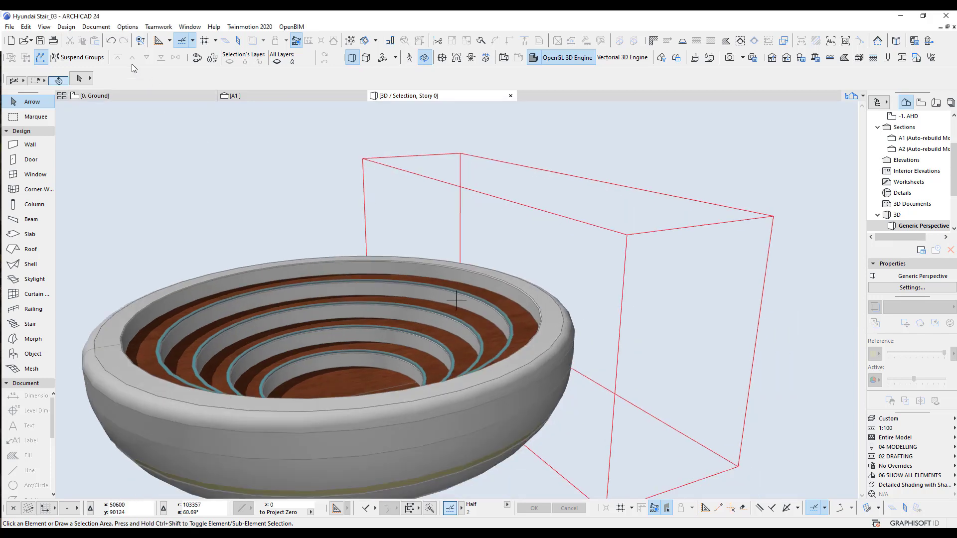
# Step: Subtract the cutting box from the circular stair walls with Solid Element Operations, using the targets' own surface attributes
pyautogui.click(66, 26)
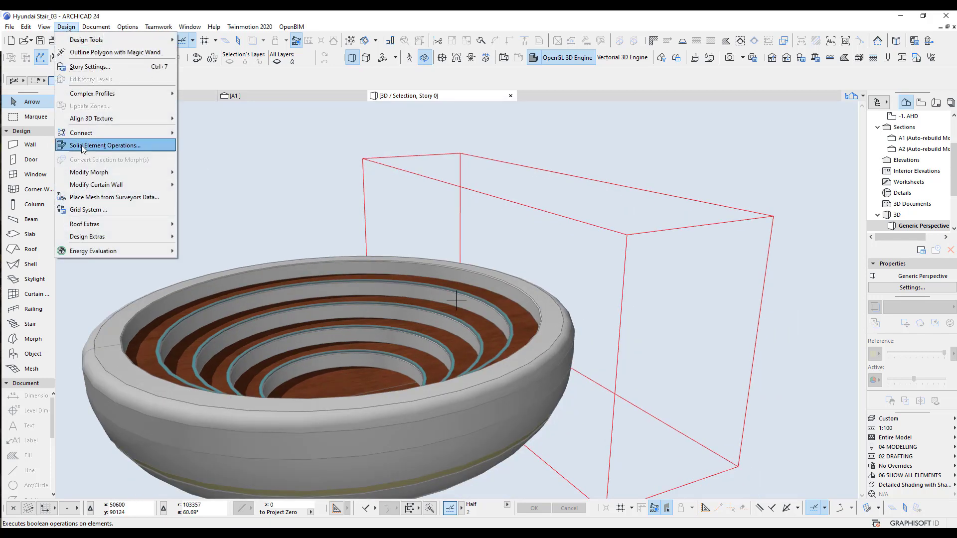
pyautogui.click(105, 145)
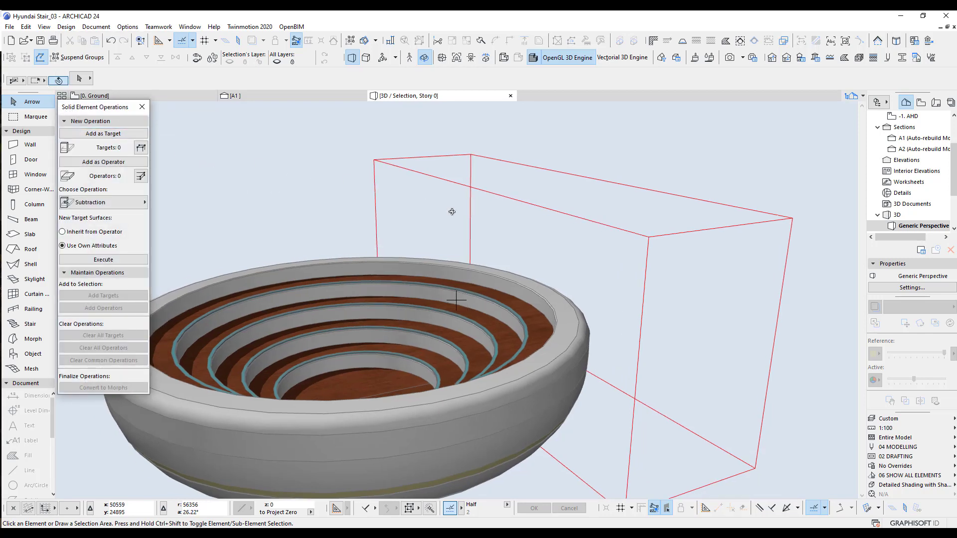
pyautogui.click(361, 263)
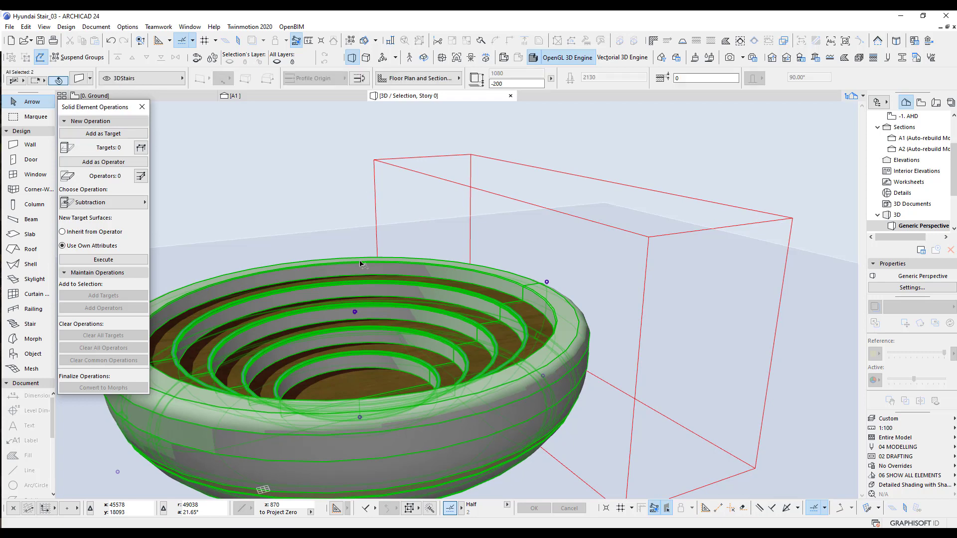
pyautogui.click(115, 134)
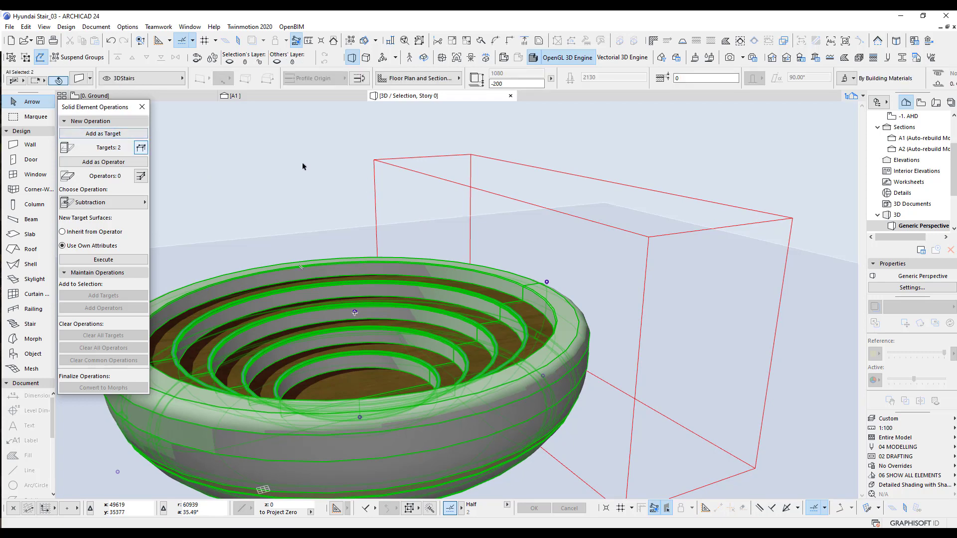
pyautogui.click(374, 160)
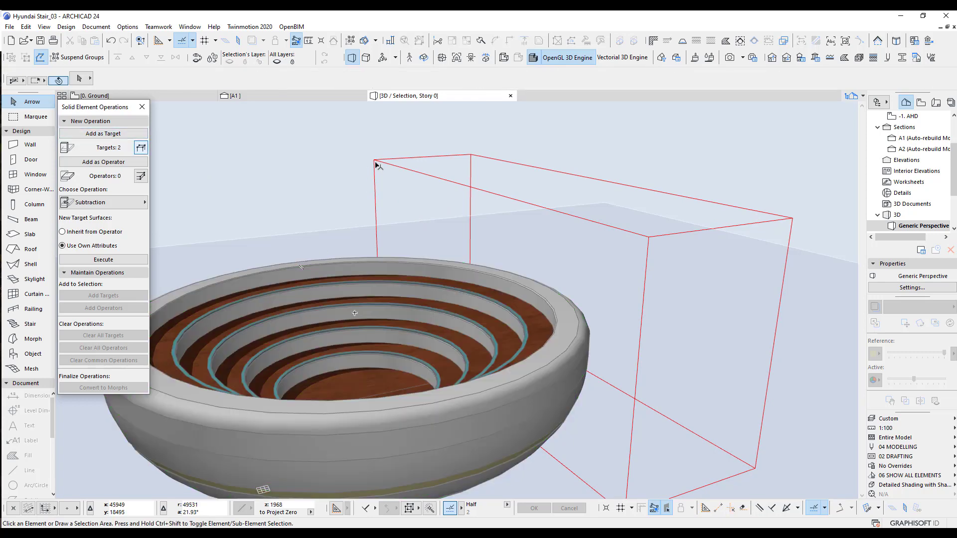
pyautogui.click(116, 162)
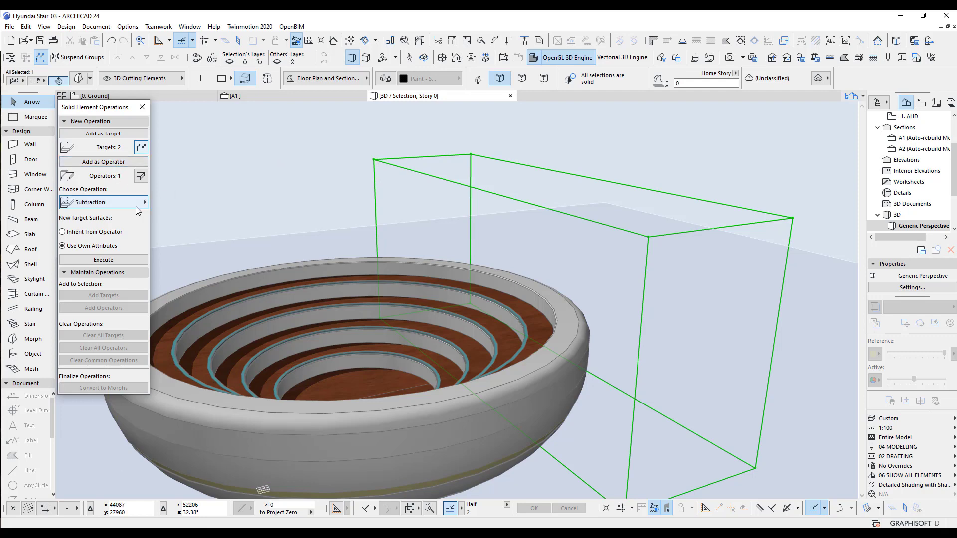
pyautogui.click(103, 259)
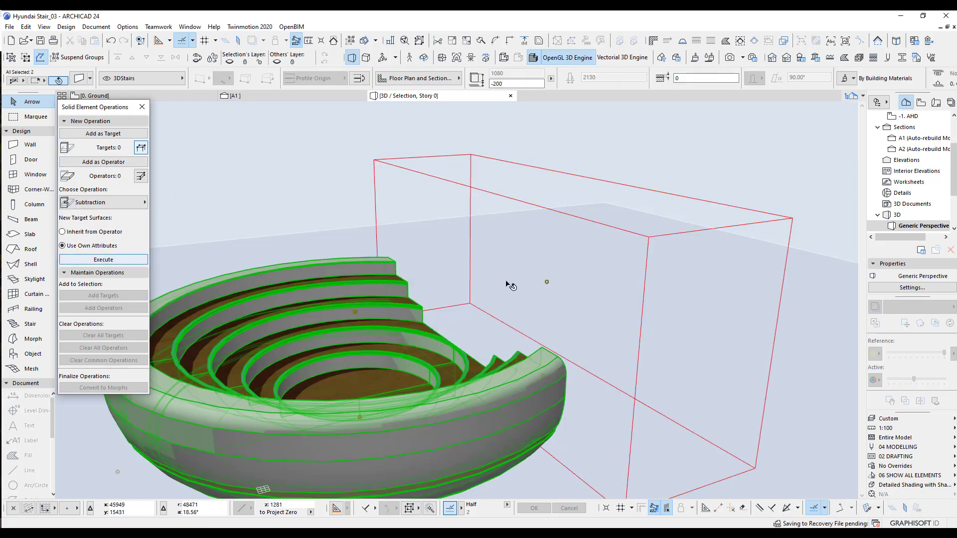
pyautogui.keyDown('shift'); pyautogui.moveTo(512, 283); pyautogui.dragTo(509, 258, button='middle'); pyautogui.keyUp('shift')
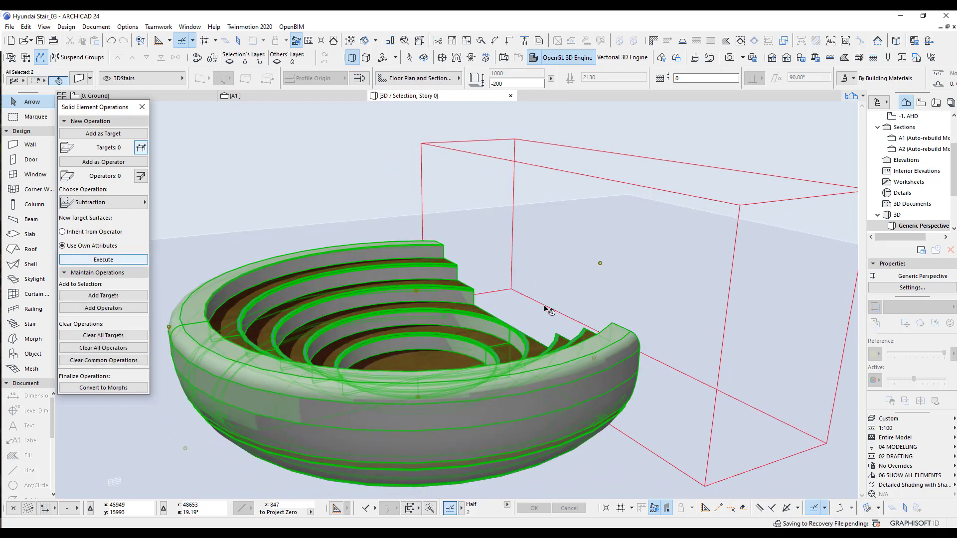
pyautogui.keyDown('shift'); pyautogui.moveTo(603, 303); pyautogui.dragTo(555, 374, button='middle'); pyautogui.keyUp('shift')
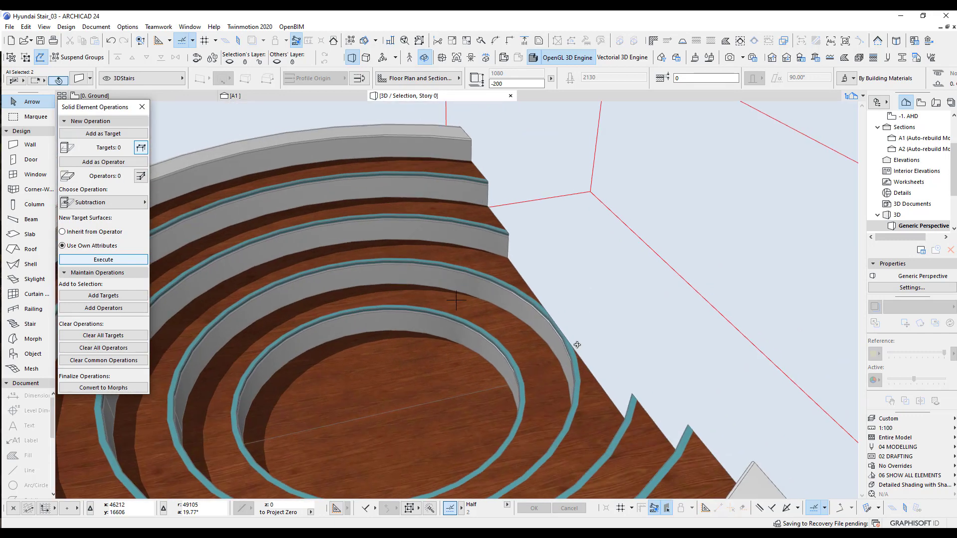
pyautogui.scroll(-3, 577, 345)
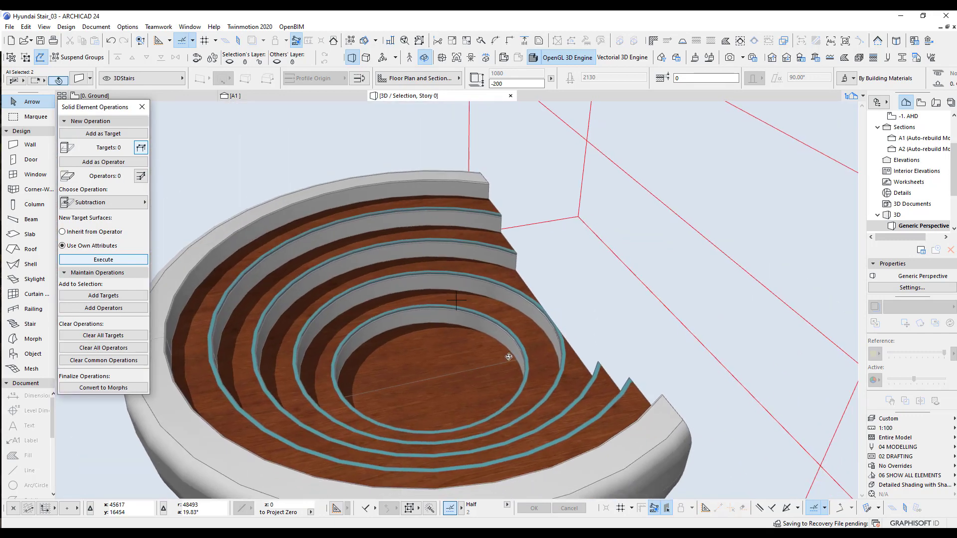
# Step: Move the cutting box horizontally about 310 mm towards the circular stair's centre in section A1, keeping its base at ground level
pyautogui.press('F2')
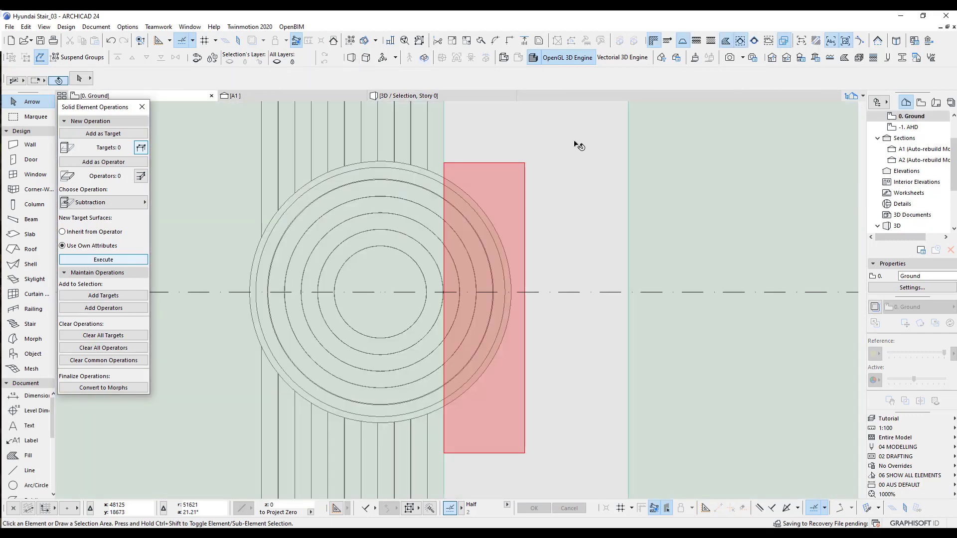
pyautogui.click(335, 95)
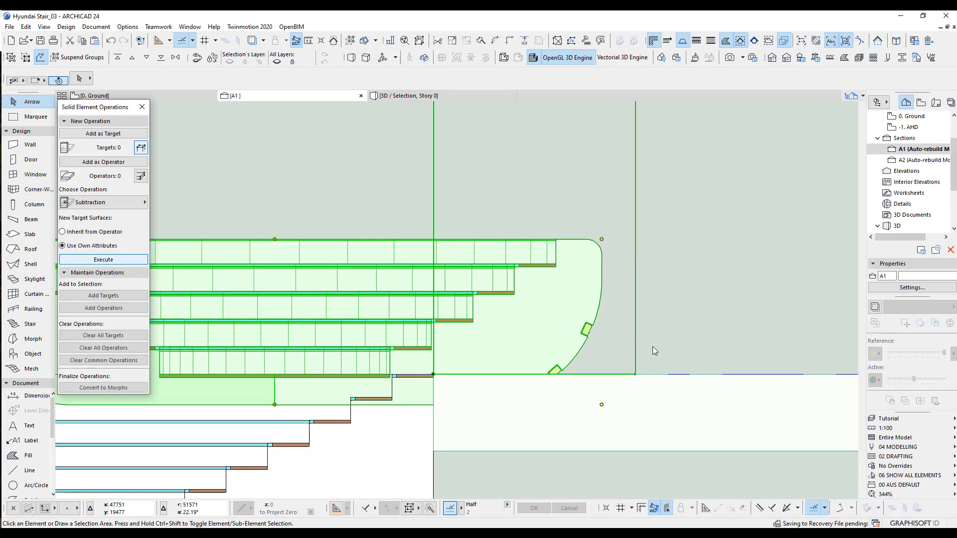
pyautogui.moveTo(683, 277); pyautogui.dragTo(640, 359)
pyautogui.moveTo(502, 407); pyautogui.dragTo(585, 384, button='middle')
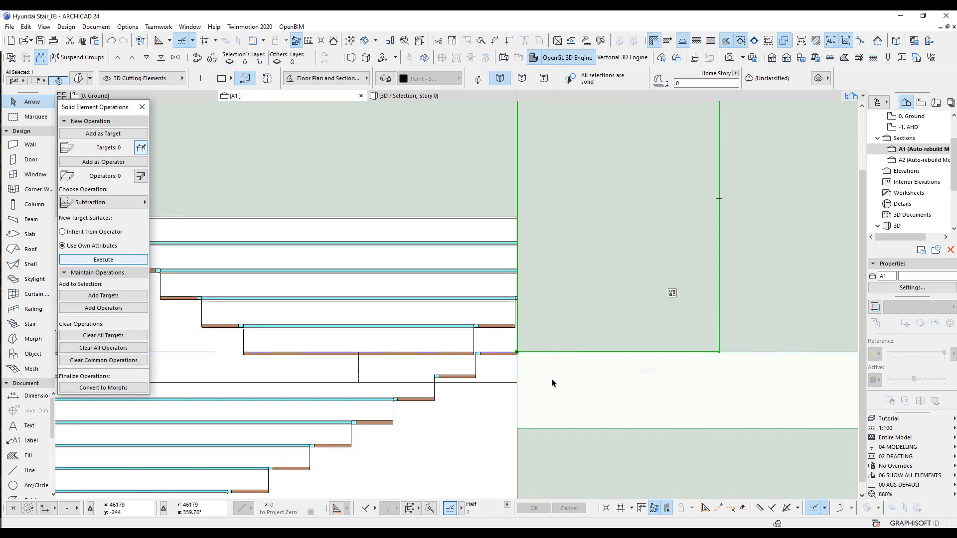
pyautogui.scroll(3, 547, 364)
pyautogui.hotkey('ctrl', 'd')
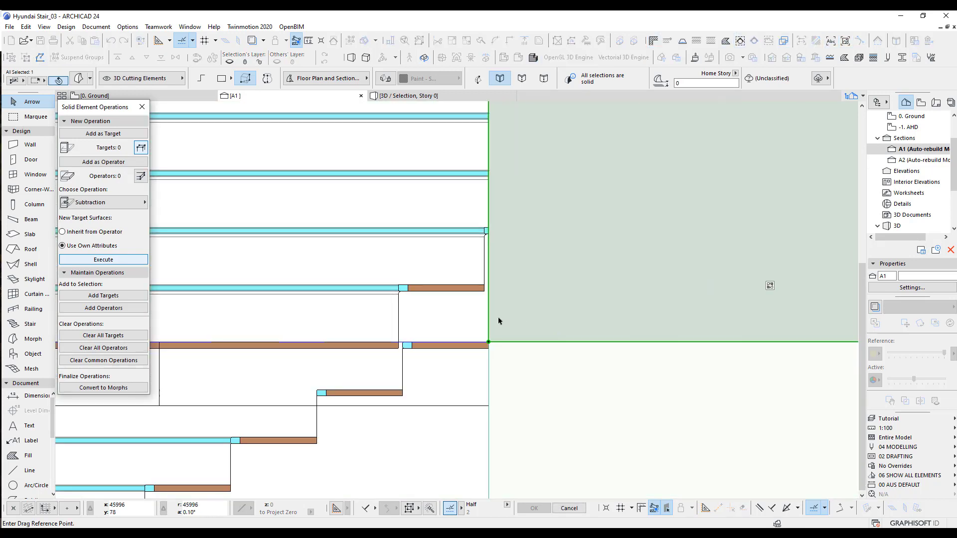
pyautogui.click(488, 323)
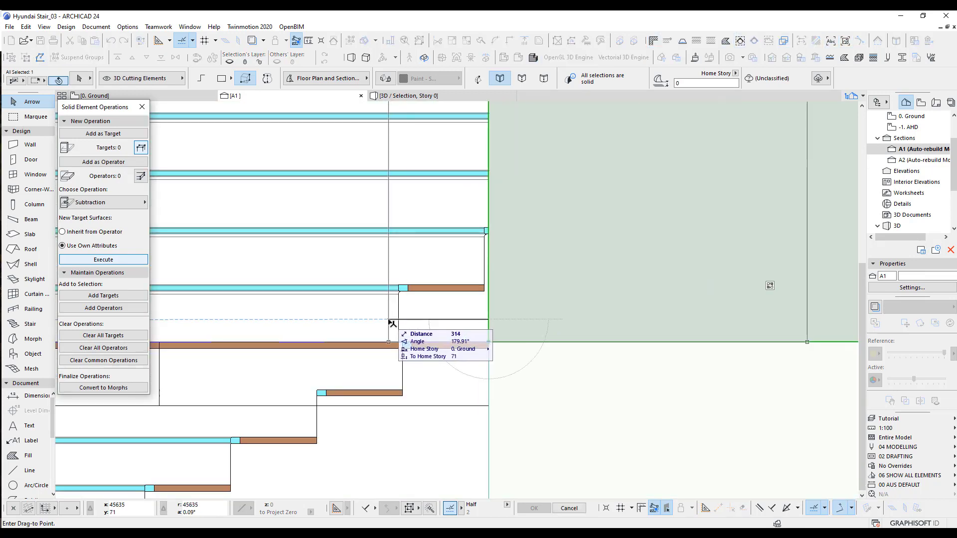
pyautogui.click(392, 324)
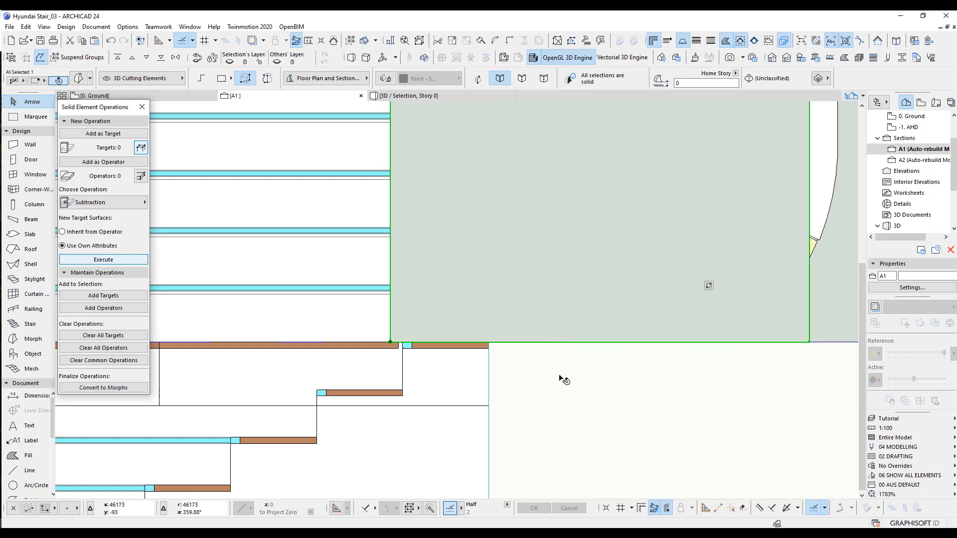
pyautogui.scroll(-5, 605, 407)
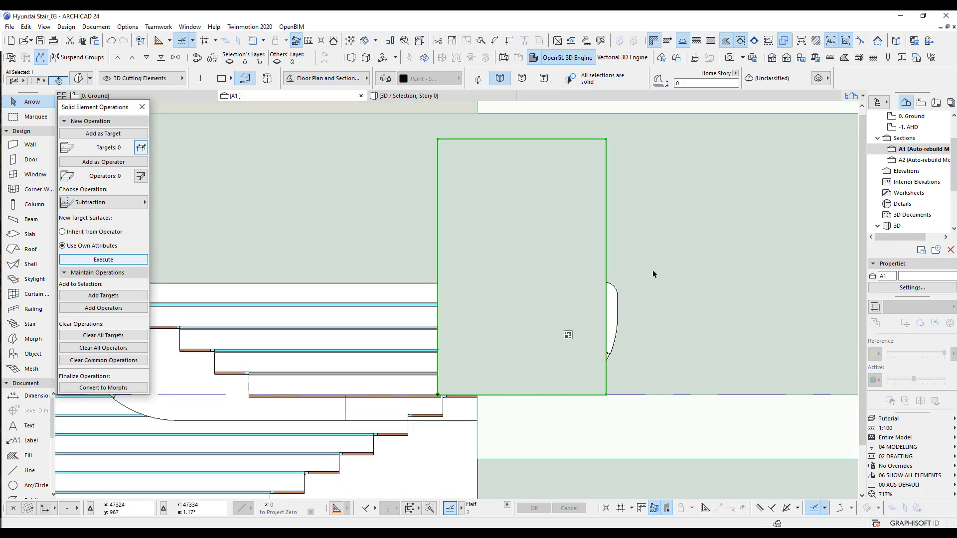
# Step: Widen the cutting box in 3D by pushing its side face farthest from the circular stair outward about 480 mm
pyautogui.keyDown('shift'); pyautogui.click(618, 292); pyautogui.keyUp('shift')
pyautogui.press('F5')
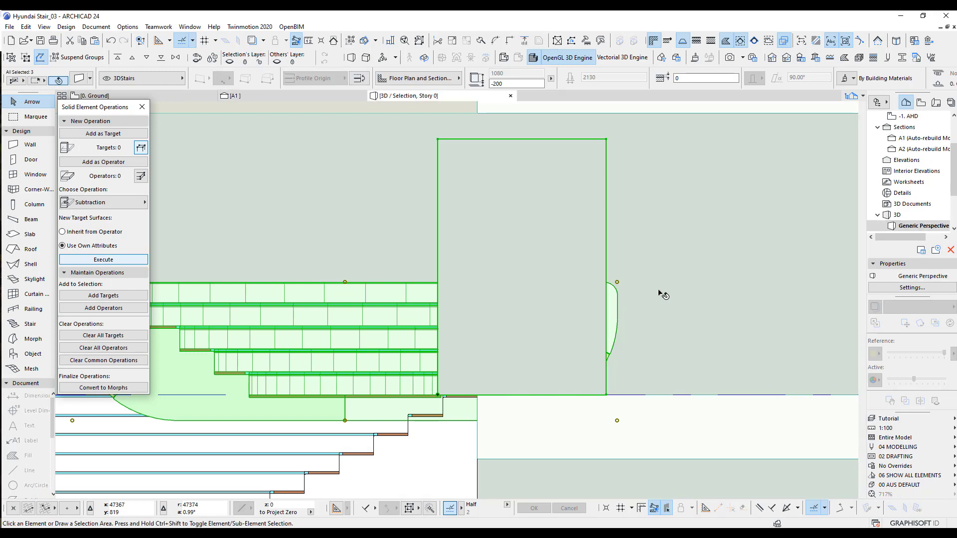
pyautogui.keyDown('shift'); pyautogui.moveTo(695, 341); pyautogui.dragTo(518, 298, button='middle'); pyautogui.keyUp('shift')
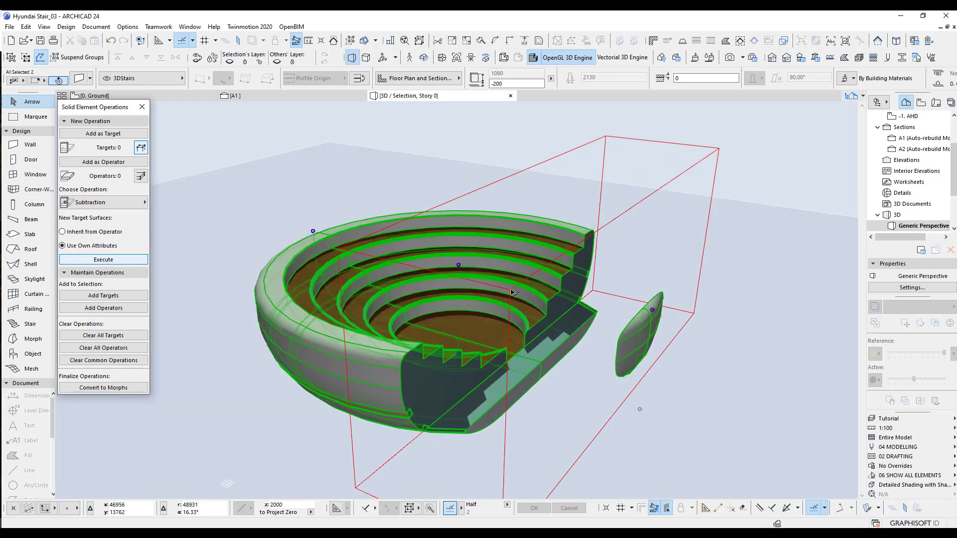
pyautogui.click(512, 291)
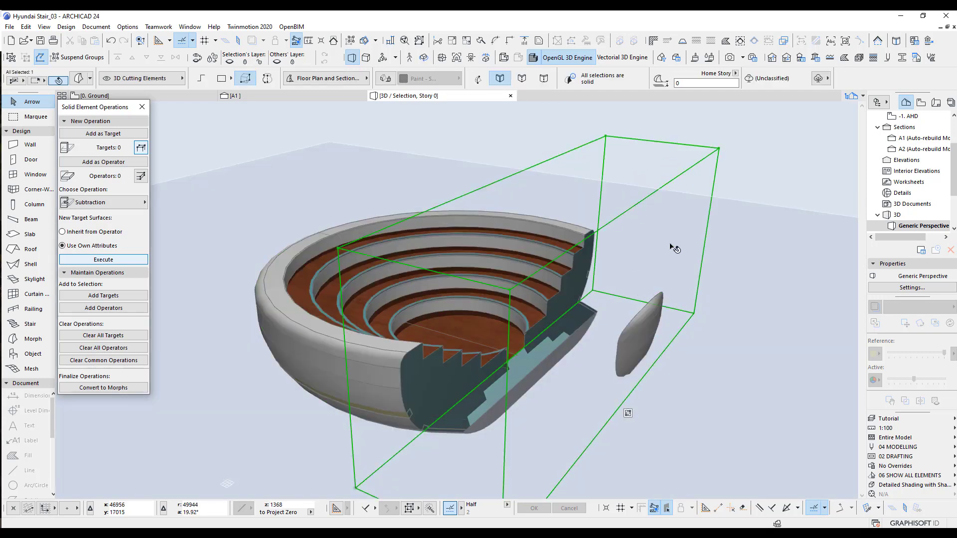
pyautogui.click(33, 339)
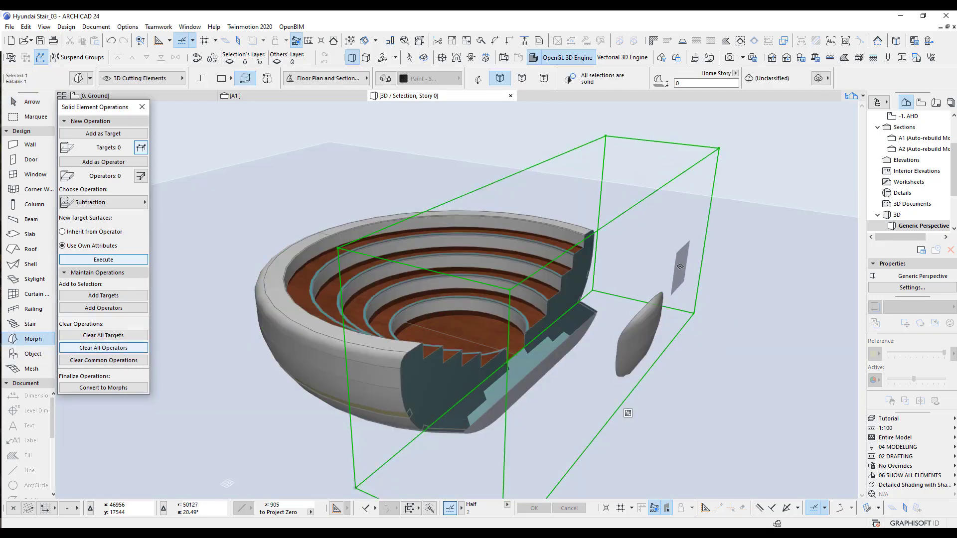
pyautogui.click(671, 256)
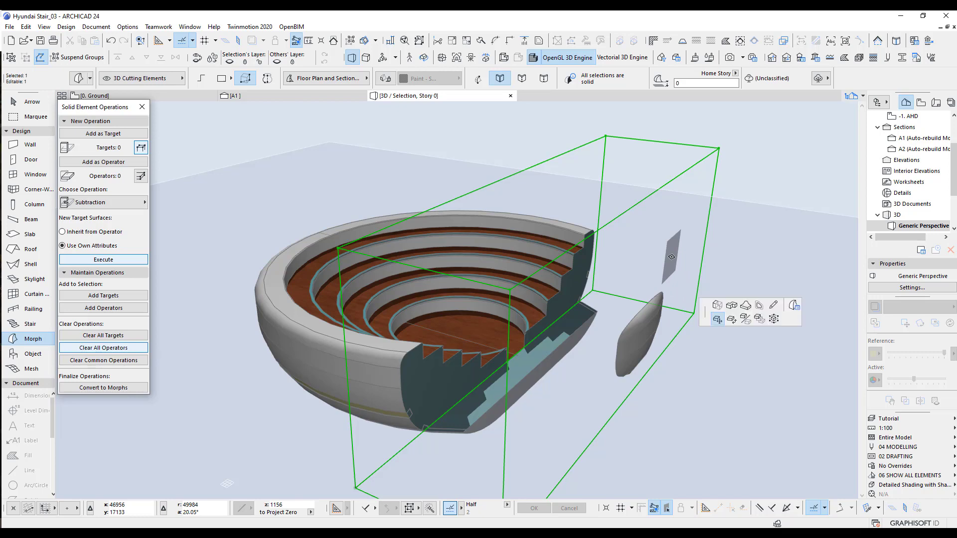
pyautogui.click(718, 305)
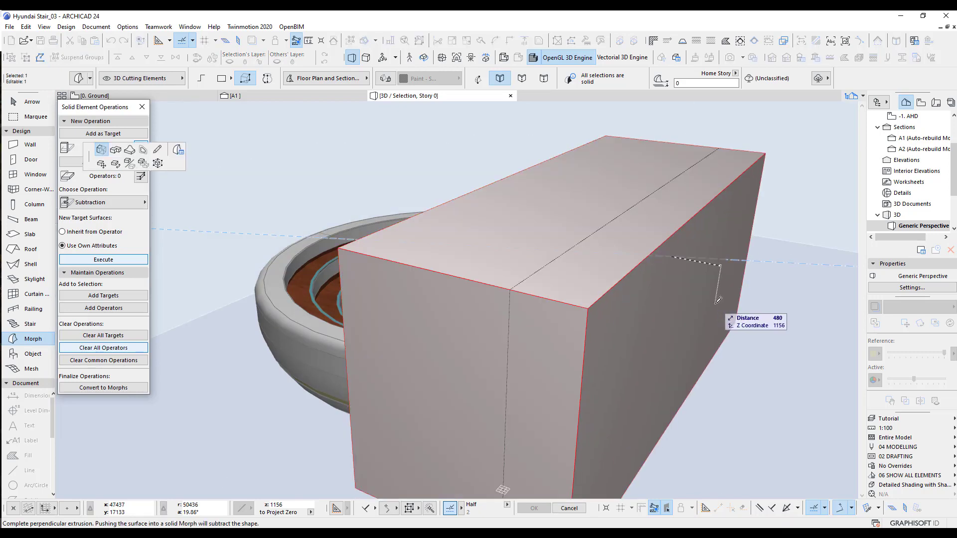
pyautogui.click(717, 304)
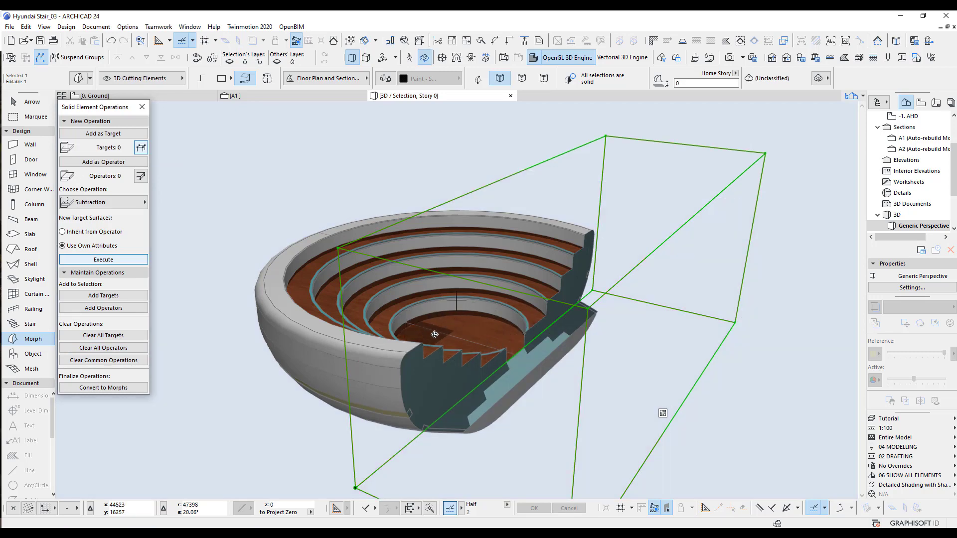
# Step: Move the cutting box horizontally in the ground floor plan, away from the circular stair's centre, to align its inner edge with the slab edge
pyautogui.keyDown('shift'); pyautogui.moveTo(434, 331); pyautogui.dragTo(562, 405, button='middle'); pyautogui.keyUp('shift')
pyautogui.keyDown('shift'); pyautogui.moveTo(455, 299); pyautogui.dragTo(558, 359, button='middle'); pyautogui.keyUp('shift')
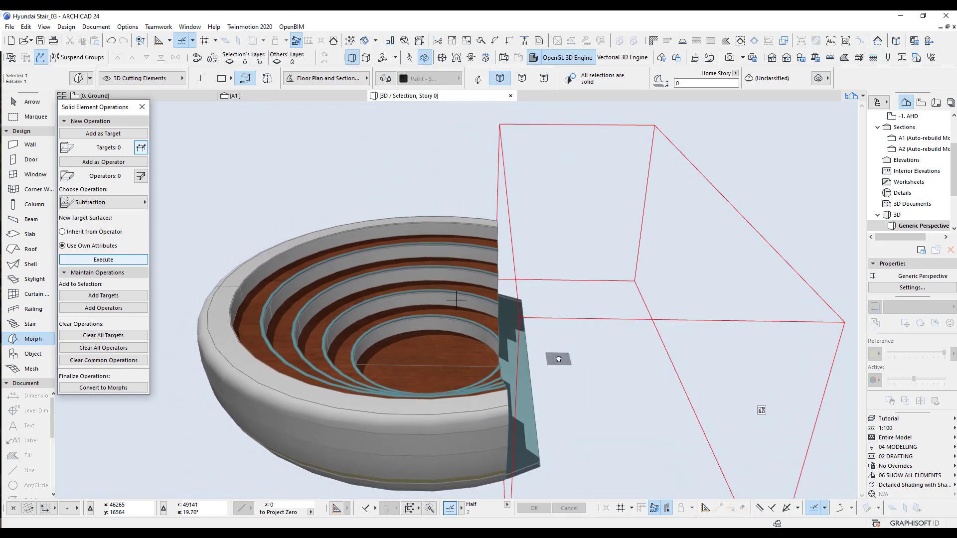
pyautogui.press('F2')
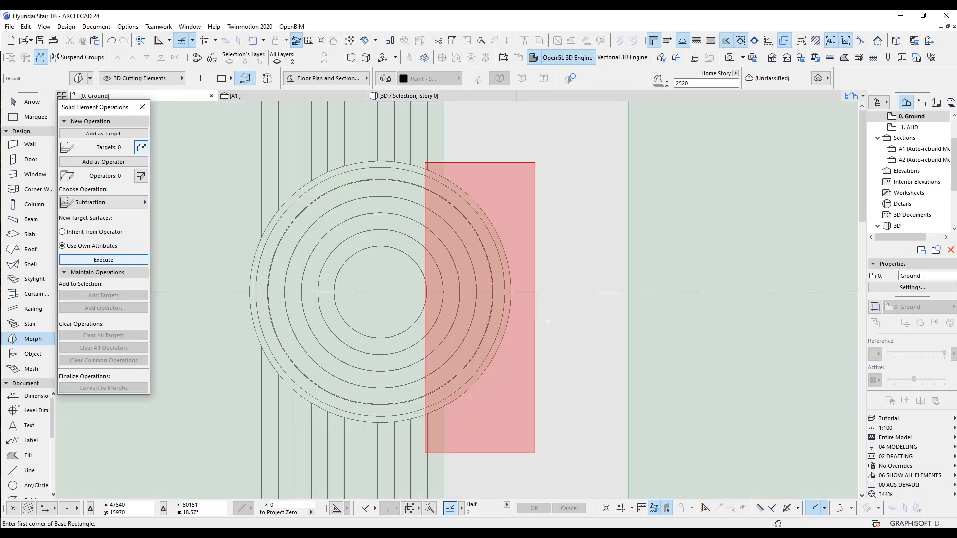
pyautogui.moveTo(520, 370); pyautogui.dragTo(521, 386, button='middle')
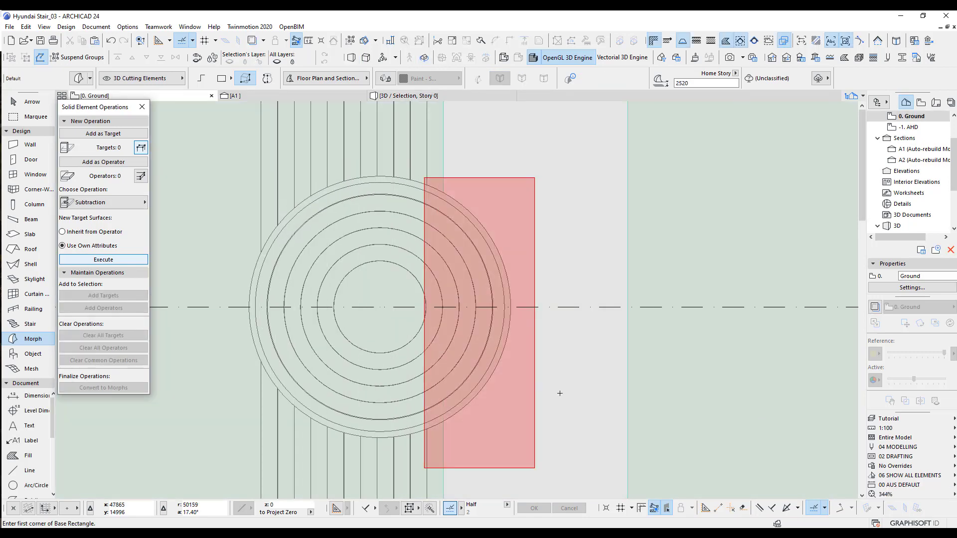
pyautogui.click(31, 102)
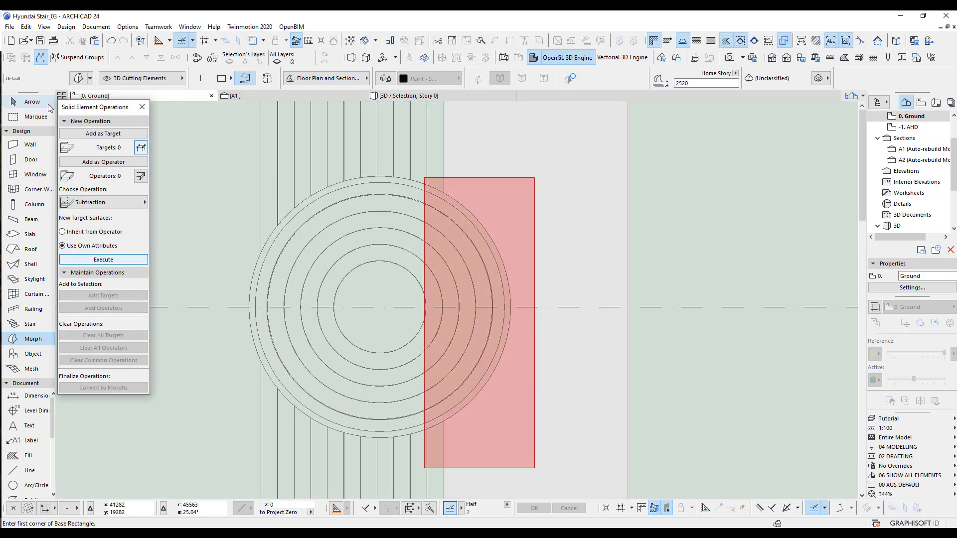
pyautogui.click(424, 178)
pyautogui.hotkey('ctrl', 'd')
pyautogui.click(424, 178)
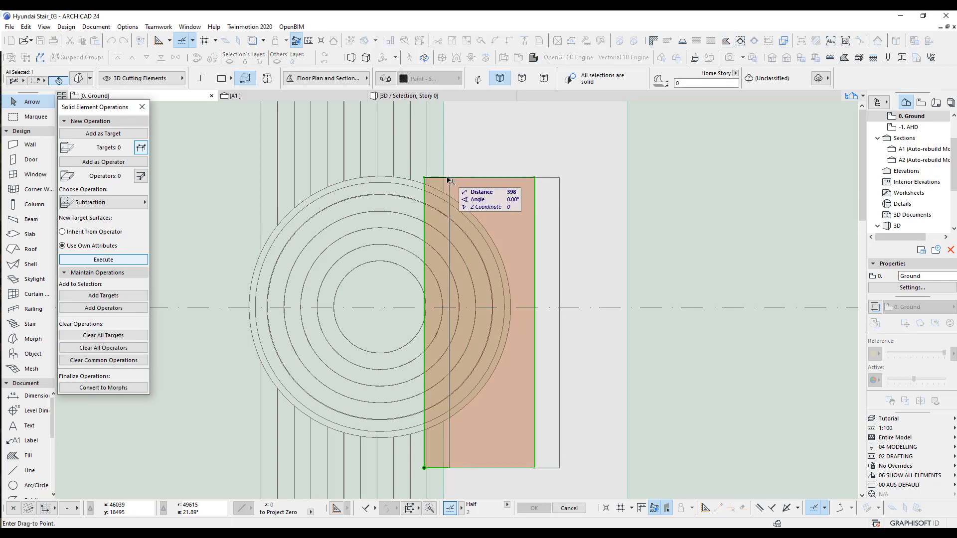
pyautogui.click(443, 178)
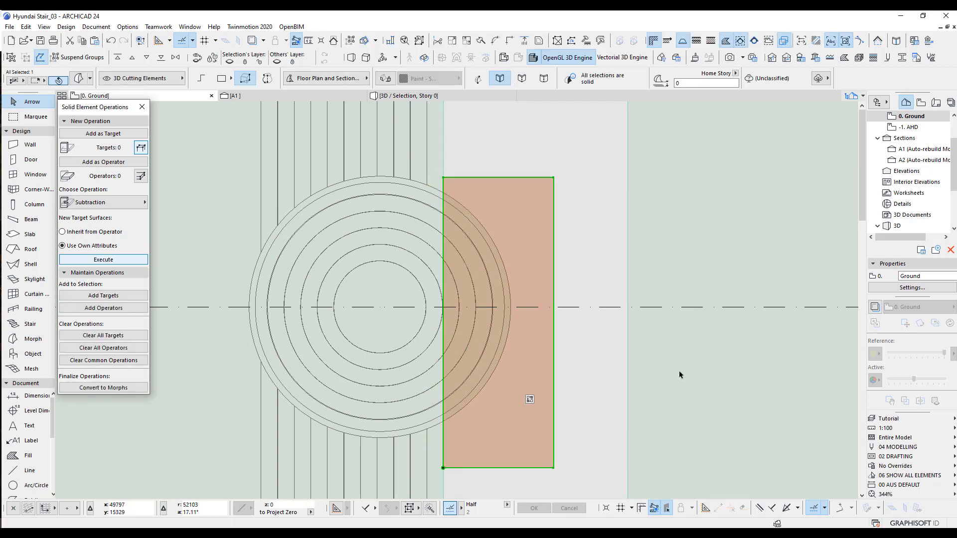
pyautogui.click(678, 371)
# Step: Try a circular morph of about 877 mm radius, centred on the section line inside the cutting box, and undo it
pyautogui.scroll(2, 481, 312)
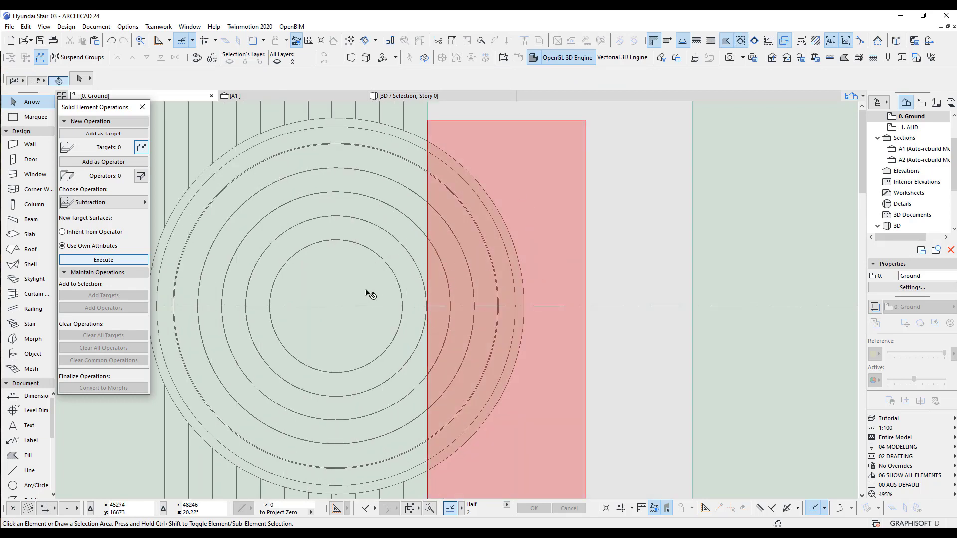
pyautogui.scroll(-1, 489, 296)
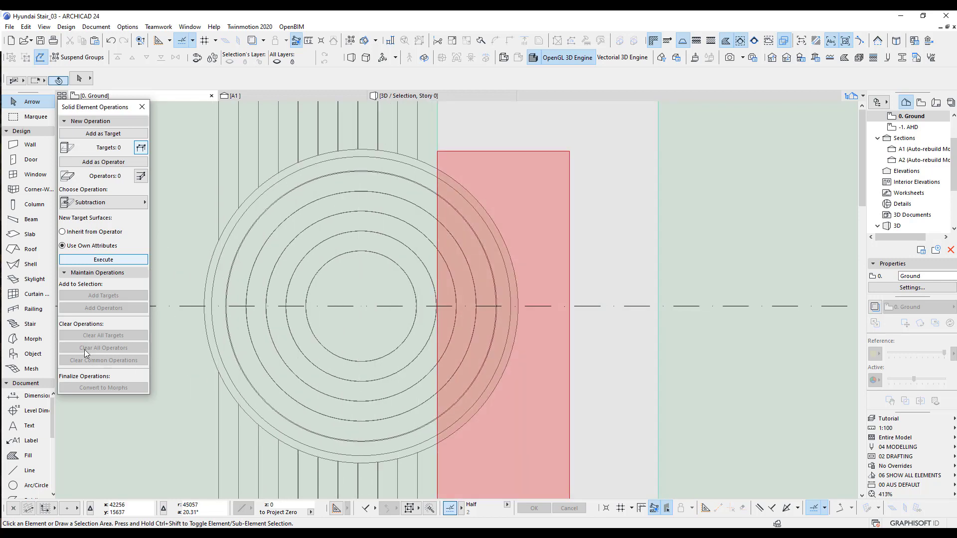
pyautogui.click(28, 340)
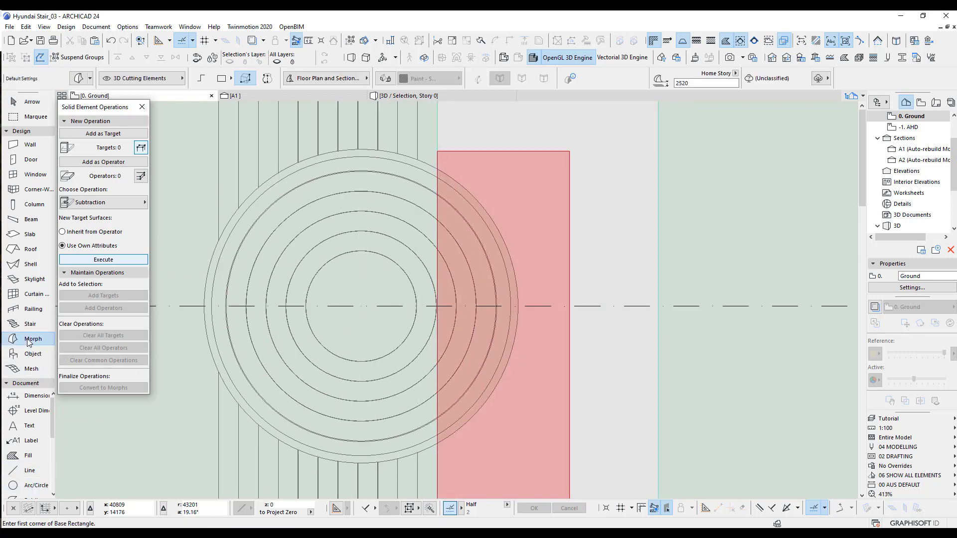
pyautogui.click(223, 81)
pyautogui.click(270, 74)
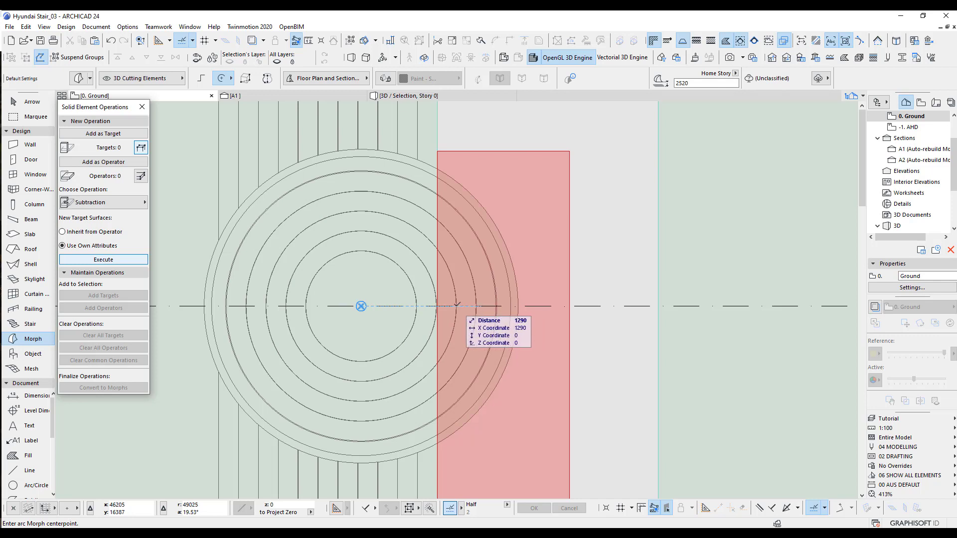
pyautogui.click(457, 305)
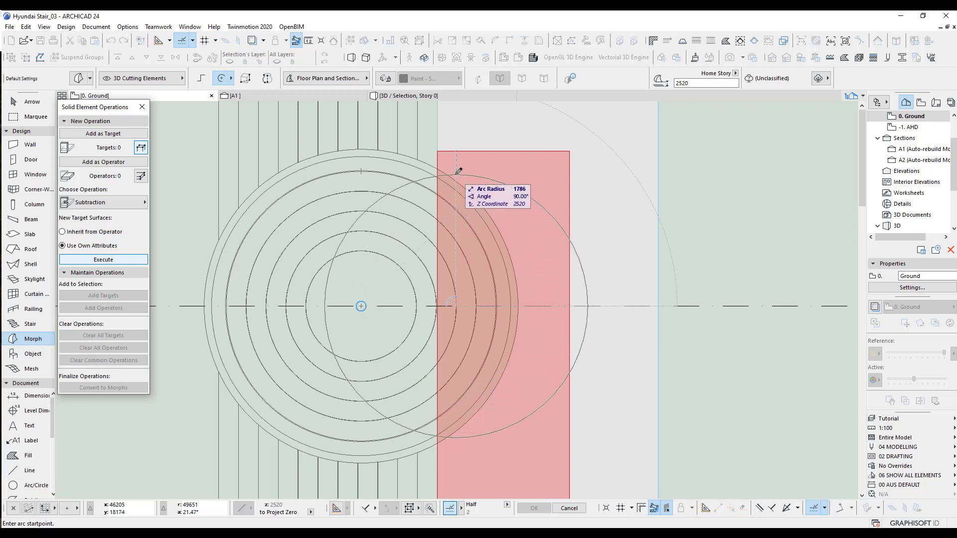
pyautogui.click(457, 237)
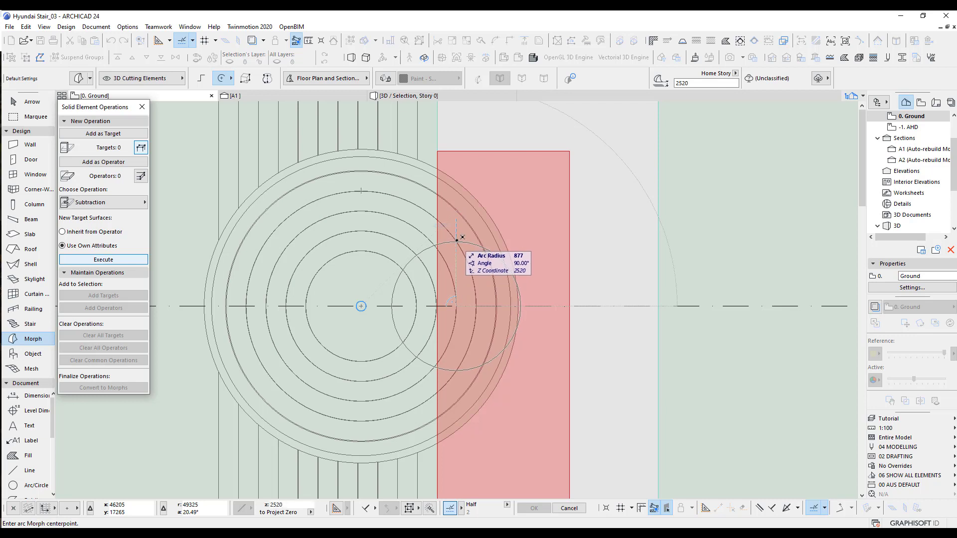
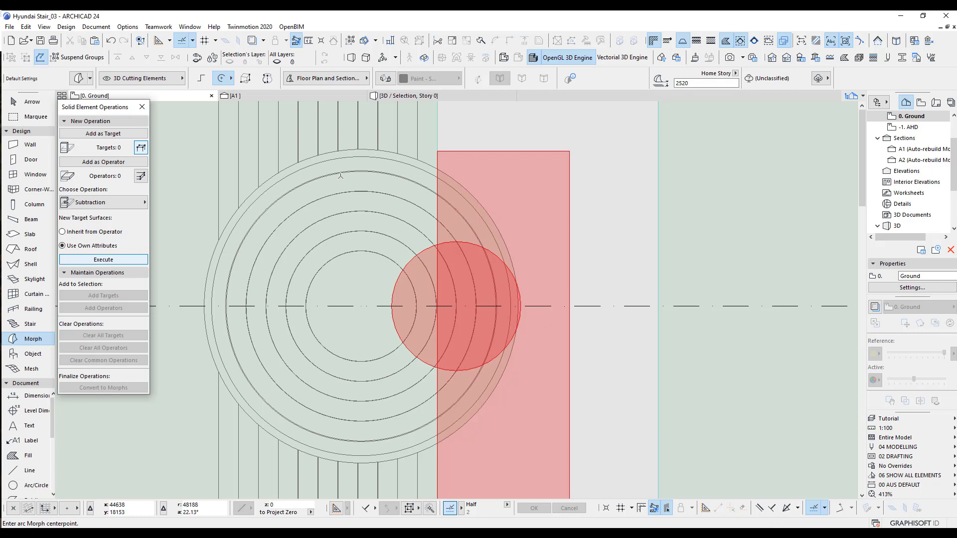
pyautogui.hotkey('ctrl', 'z')
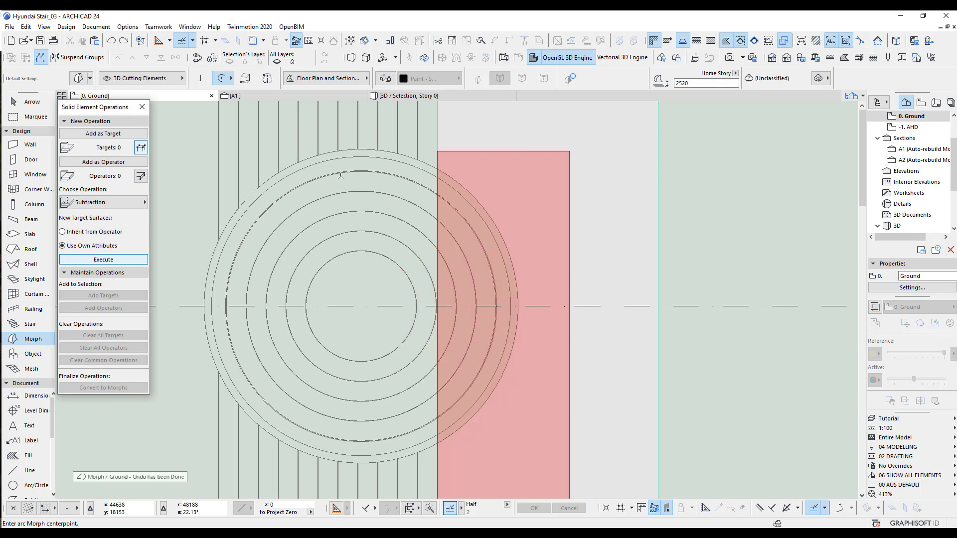
# Step: Draw an ellipse centred on the section line over the circular stair's cut side, reaching the cutting box's outer edge
pyautogui.click(223, 80)
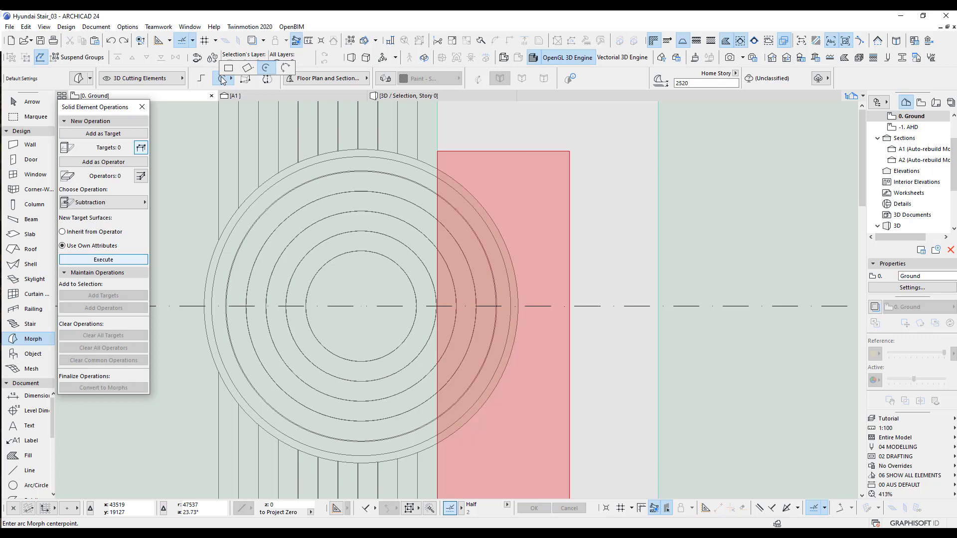
pyautogui.click(31, 488)
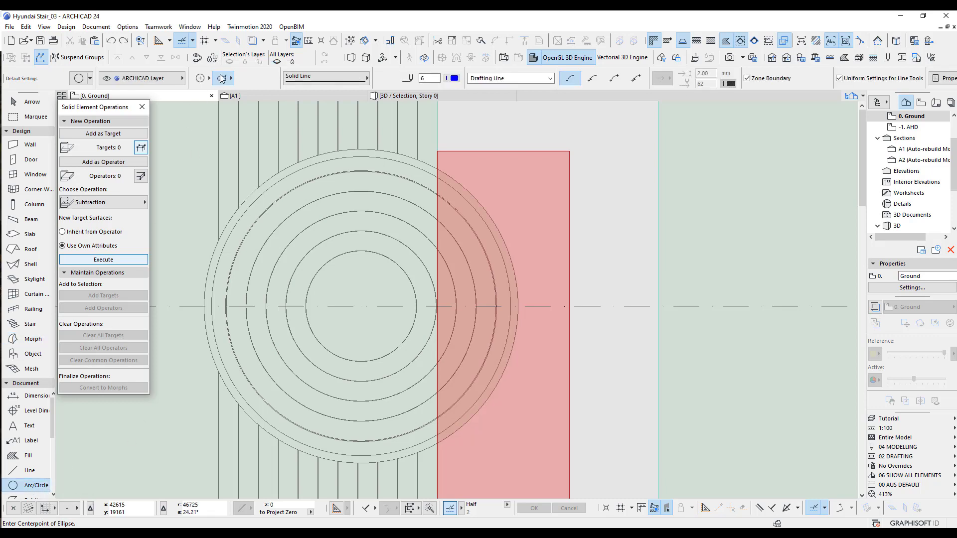
pyautogui.moveTo(506, 321); pyautogui.dragTo(461, 301, button='middle')
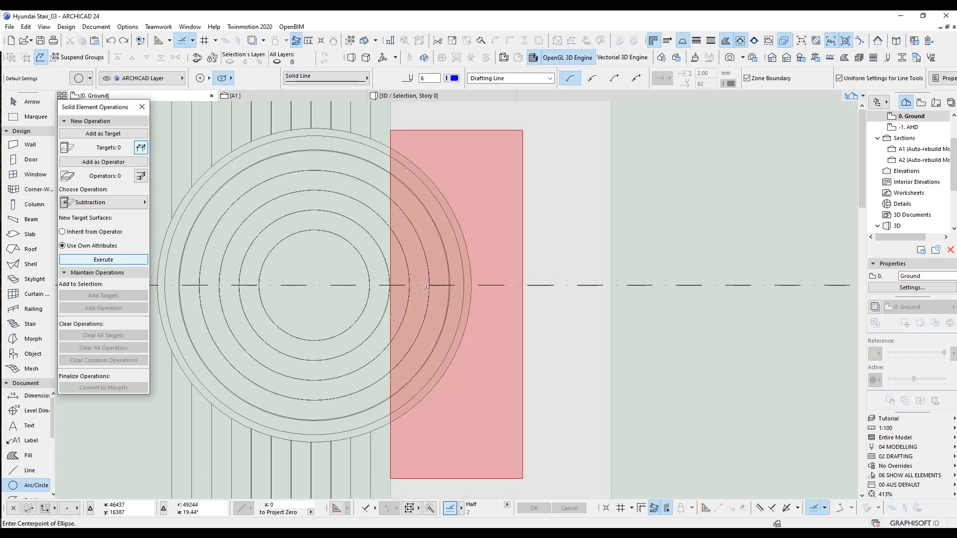
pyautogui.click(430, 284)
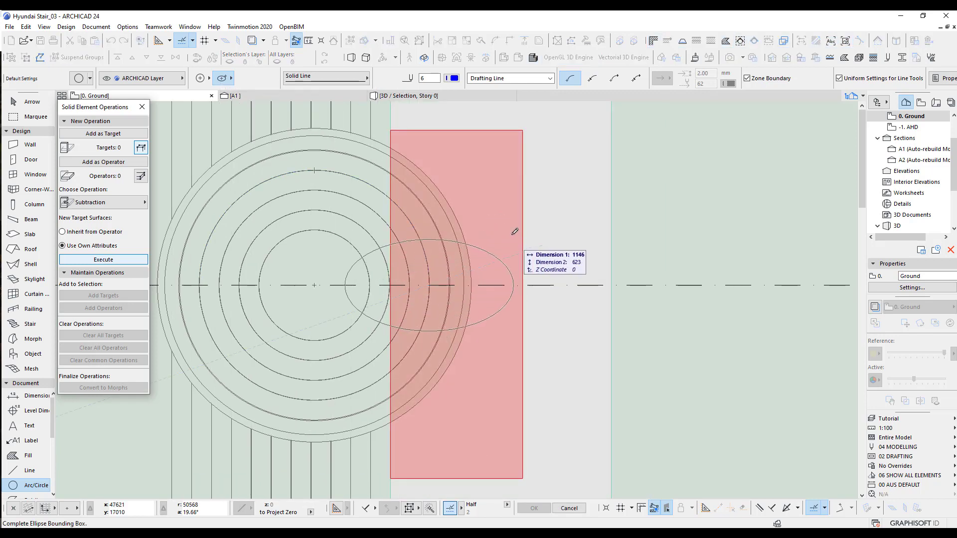
pyautogui.click(526, 206)
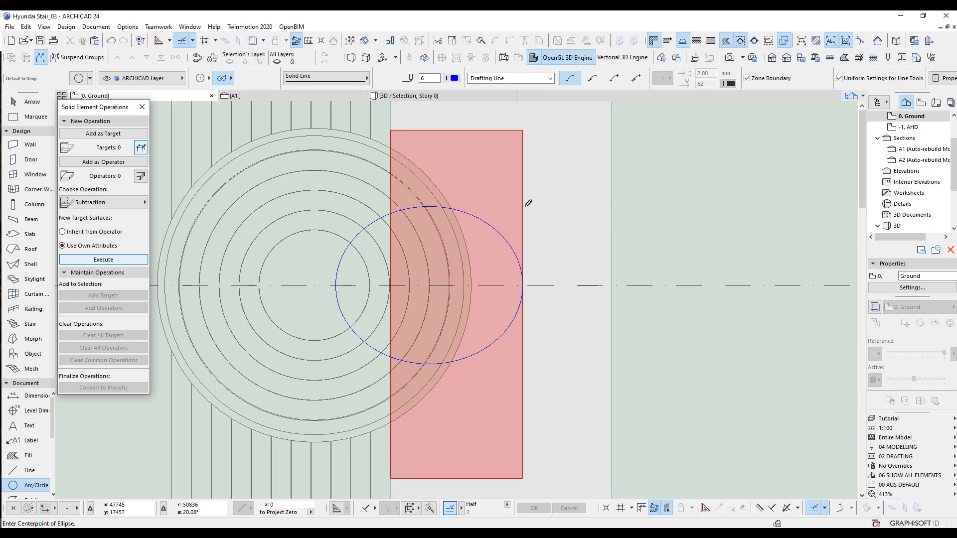
# Step: Undo the grouped arc segments traced over the ellipse
pyautogui.moveTo(484, 251); pyautogui.dragTo(454, 243, button='middle')
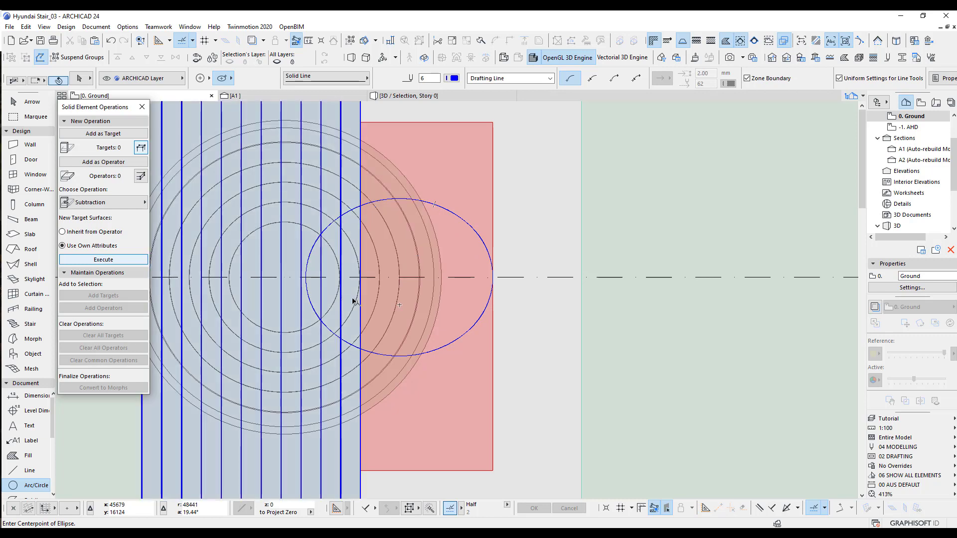
pyautogui.keyDown('shift'); pyautogui.click(476, 326); pyautogui.keyUp('shift')
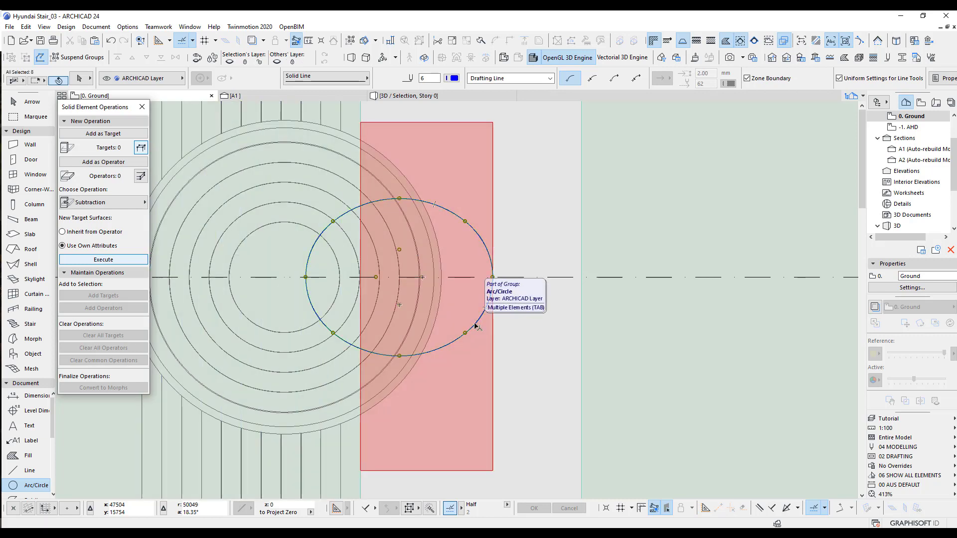
pyautogui.press('Escape')
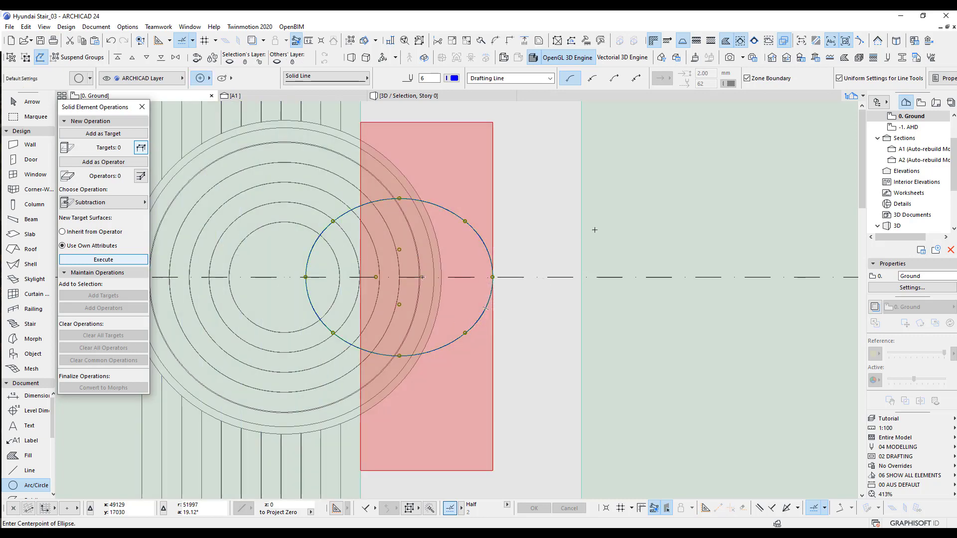
pyautogui.hotkey('ctrl', 'z')
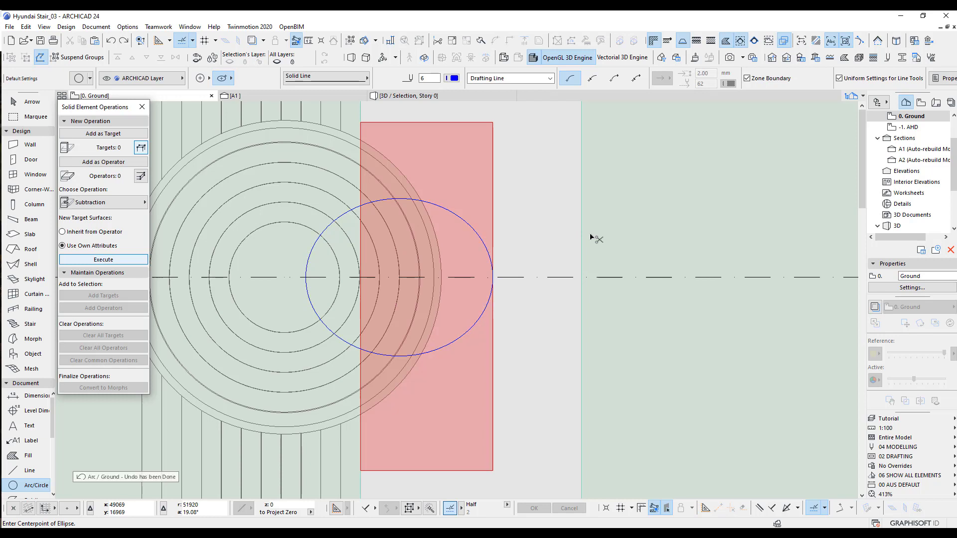
# Step: Move the ellipse horizontally about 4440 mm along the section line, clear of the cutting box and circular stair
pyautogui.keyDown('shift'); pyautogui.click(475, 227); pyautogui.keyUp('shift')
pyautogui.hotkey('ctrl', 'd')
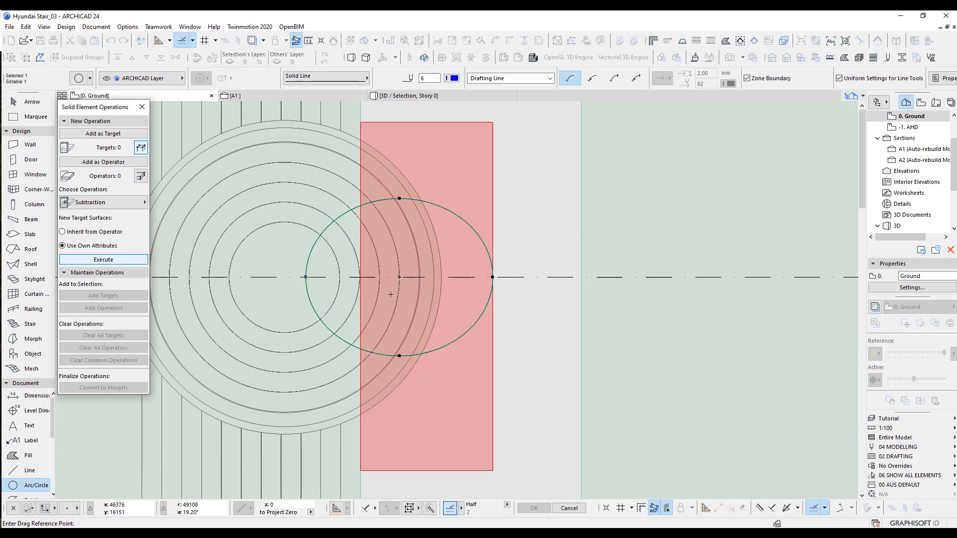
pyautogui.click(386, 290)
pyautogui.moveTo(529, 281); pyautogui.dragTo(308, 293, button='middle')
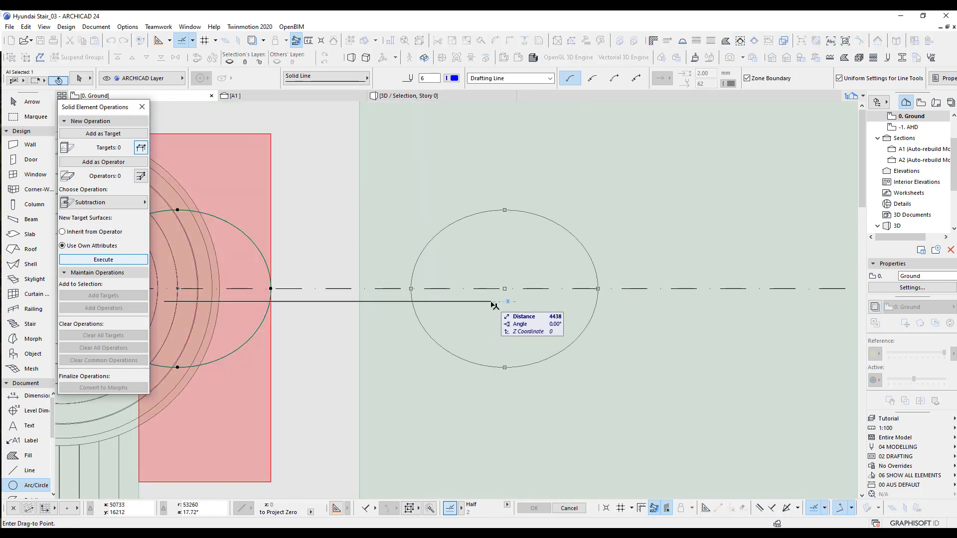
pyautogui.click(495, 305)
pyautogui.press('Escape')
# Step: Create a morph face from the relocated ellipse outline with the Magic Wand
pyautogui.click(32, 343)
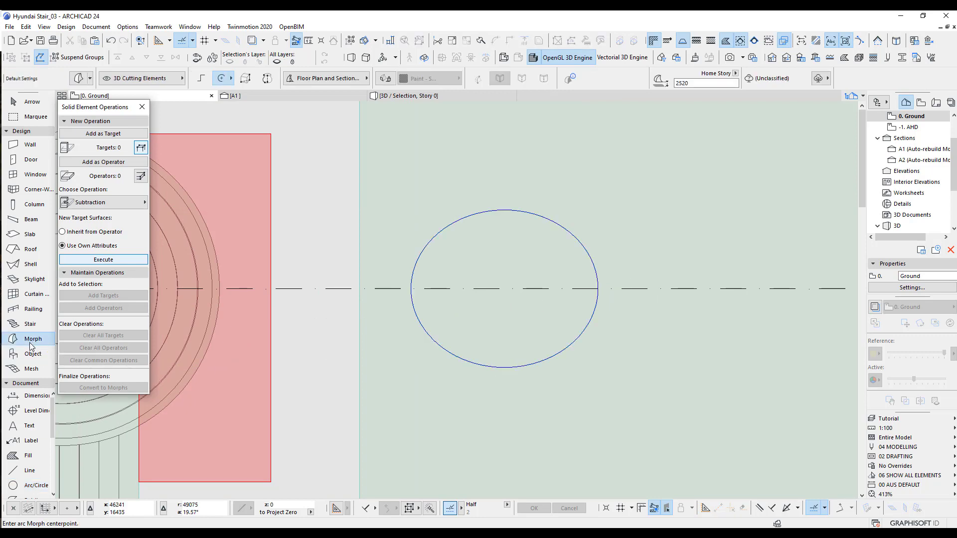
pyautogui.click(581, 244)
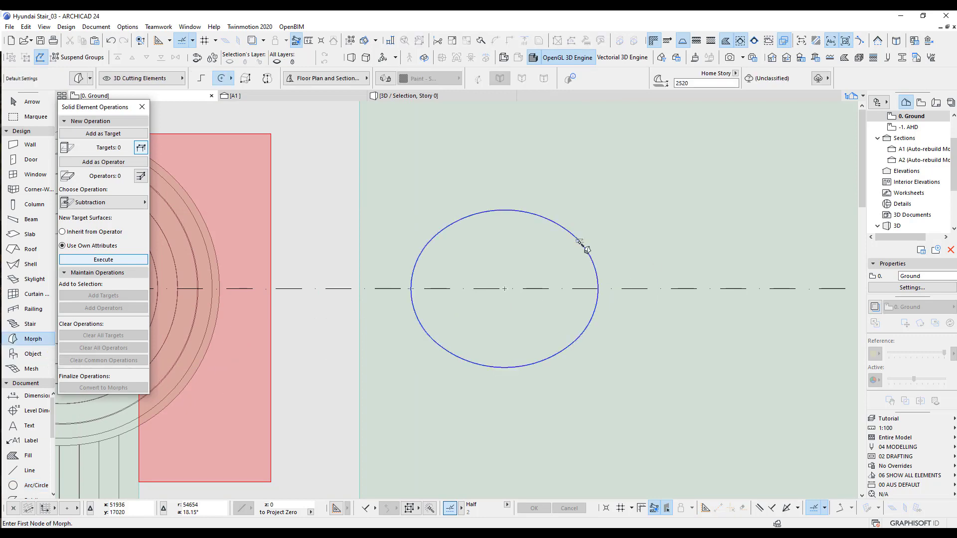
pyautogui.moveTo(532, 320); pyautogui.dragTo(673, 308, button='middle')
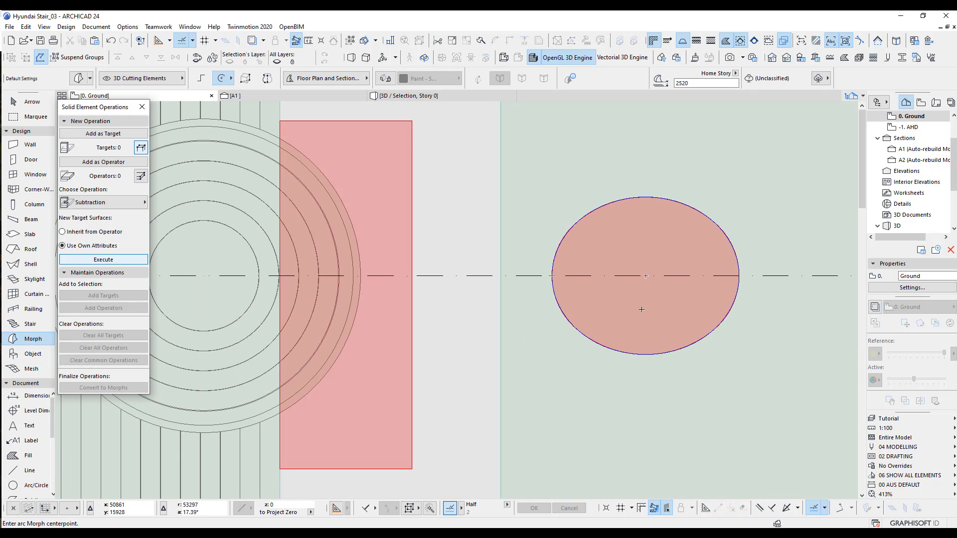
# Step: Move the elliptical morph face about 4440 mm back along the section line to overlap the circular stair's cut side
pyautogui.keyDown('shift'); pyautogui.click(642, 311); pyautogui.keyUp('shift')
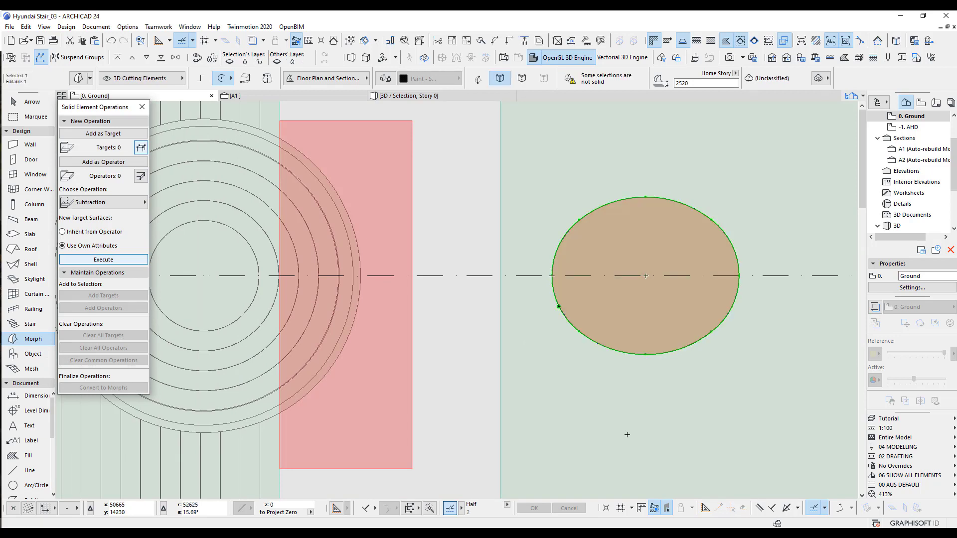
pyautogui.hotkey('ctrl', 'd')
pyautogui.click(646, 276)
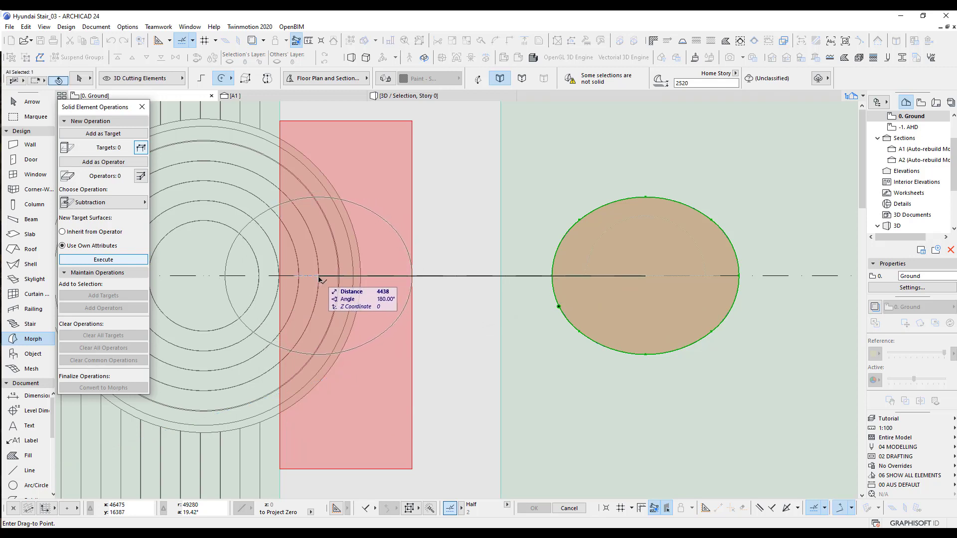
pyautogui.click(319, 277)
# Step: Show only the circular stair and the elliptical morph in 3D
pyautogui.moveTo(461, 320); pyautogui.dragTo(550, 318, button='middle')
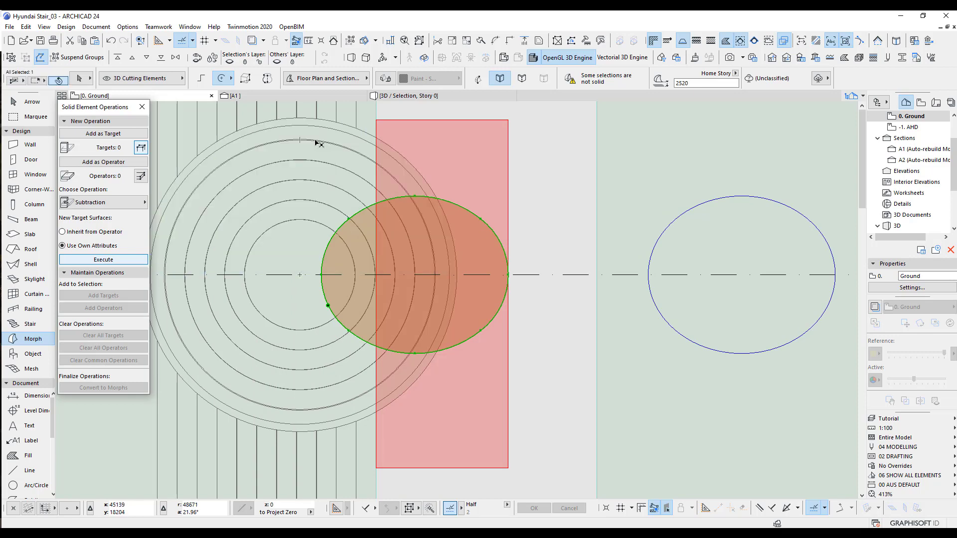
pyautogui.keyDown('shift'); pyautogui.click(317, 180); pyautogui.keyUp('shift')
pyautogui.press('F5')
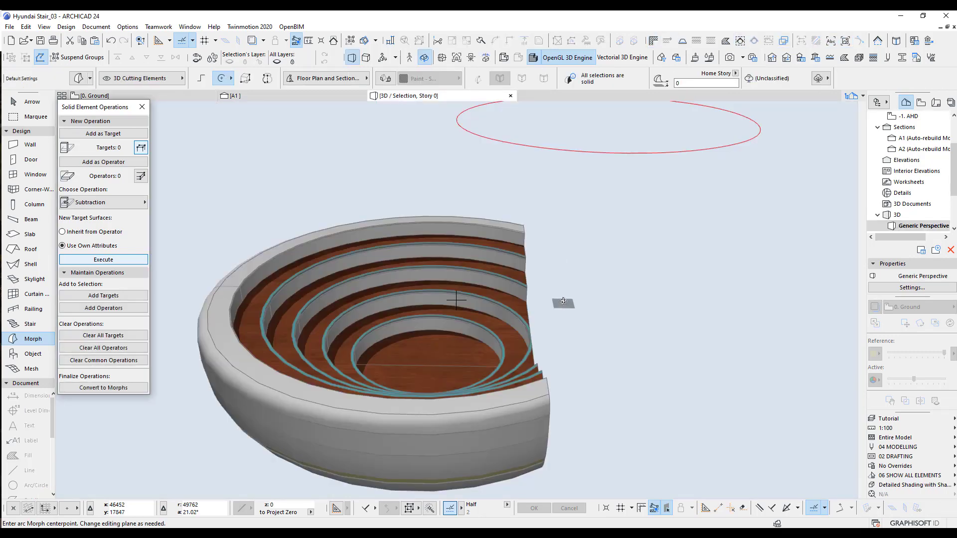
# Step: Extrude the elliptical morph face straight down past the underside of the circular stair, to elevation -1610
pyautogui.keyDown('shift'); pyautogui.moveTo(560, 301); pyautogui.dragTo(500, 253, button='middle'); pyautogui.keyUp('shift')
pyautogui.click(34, 102)
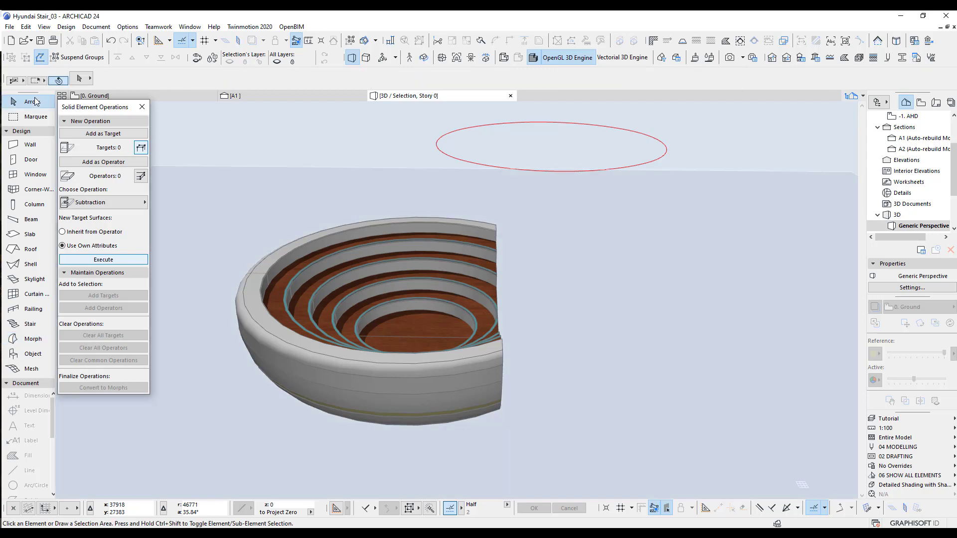
pyautogui.click(506, 171)
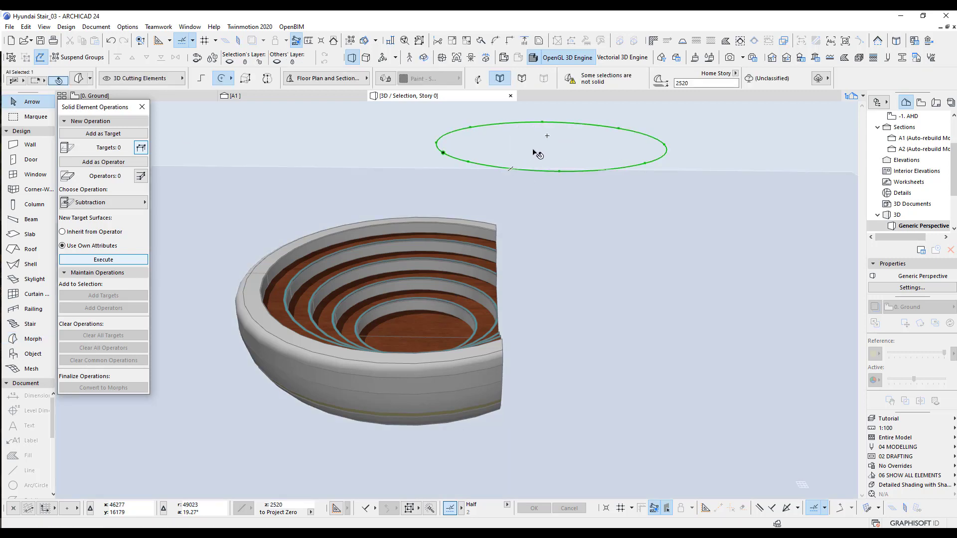
pyautogui.click(535, 152)
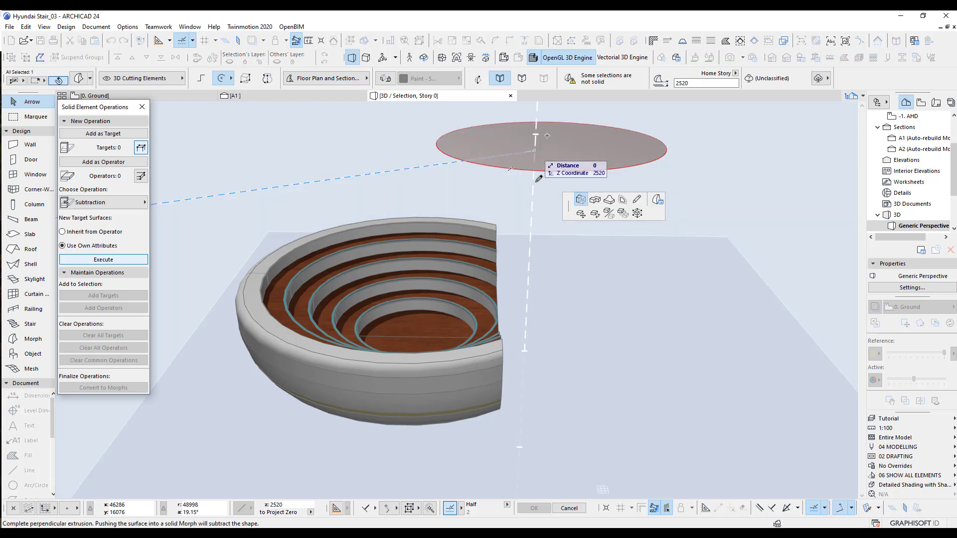
pyautogui.click(529, 476)
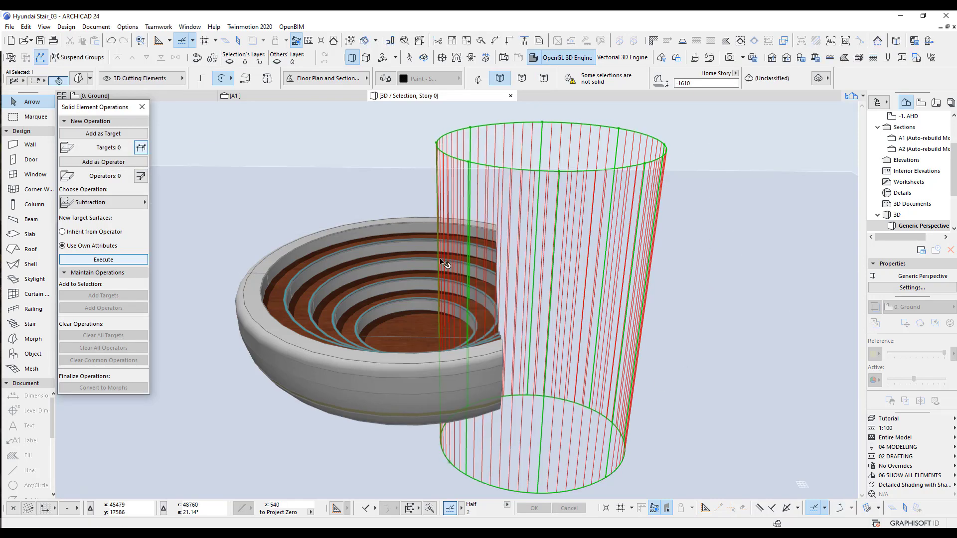
# Step: Subtract the elliptical morph from the circular stair walls, keeping the stair's own surface attributes
pyautogui.click(395, 239)
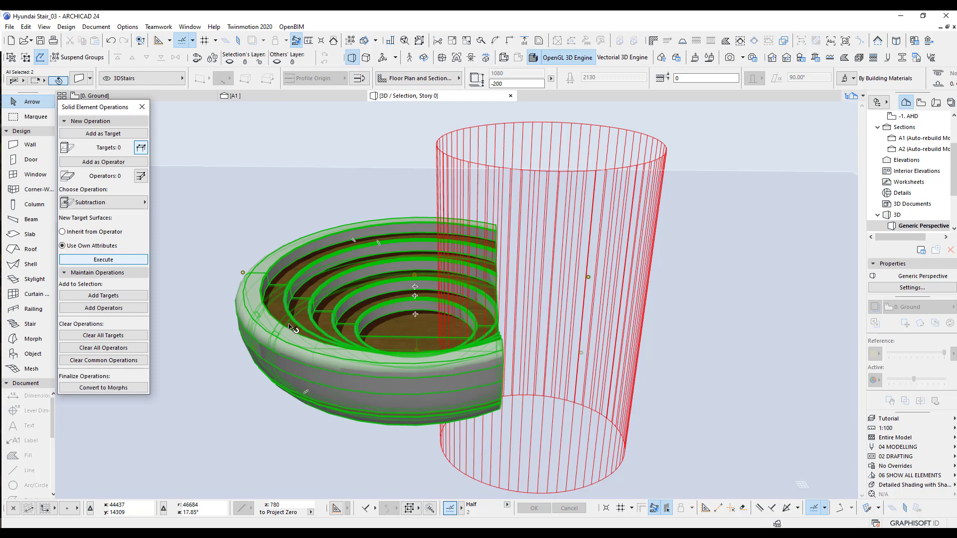
pyautogui.click(101, 134)
pyautogui.click(471, 163)
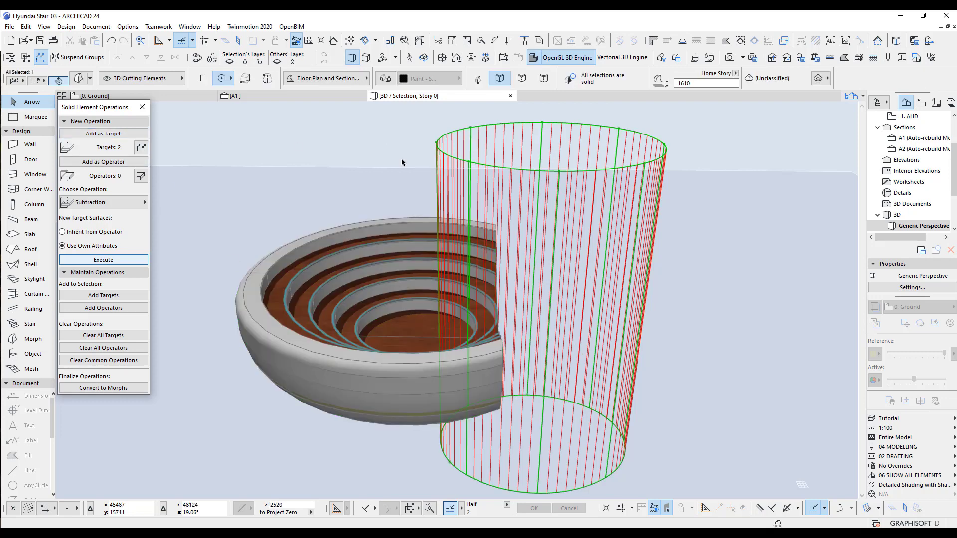
pyautogui.click(105, 162)
pyautogui.click(109, 261)
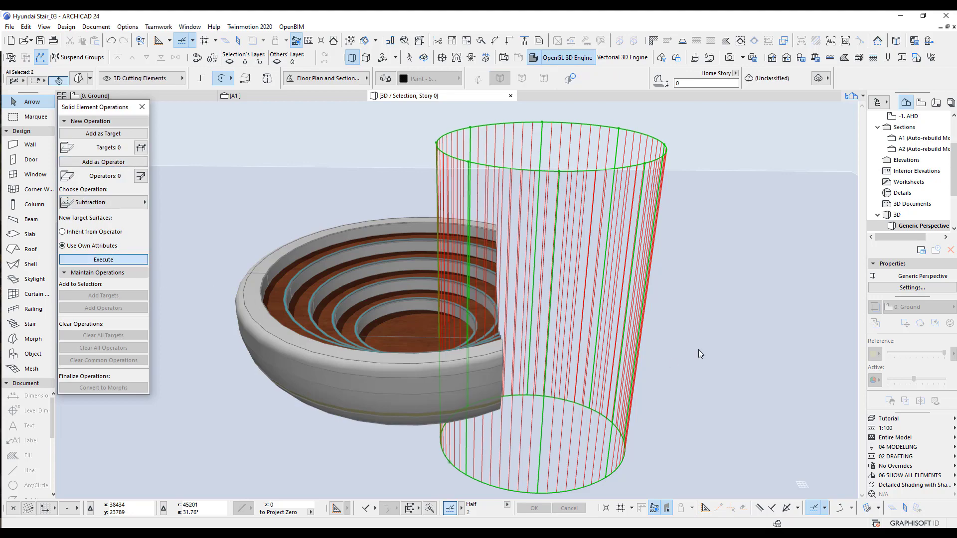
pyautogui.click(344, 169)
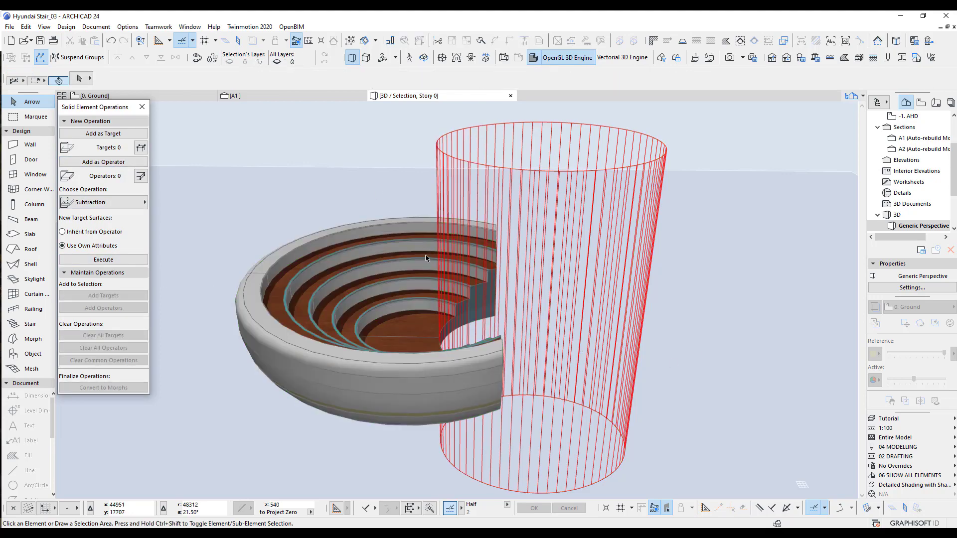
# Step: Examine the elliptical cut in the isolated circular stair and in the complete 3D model
pyautogui.keyDown('shift'); pyautogui.moveTo(461, 335); pyautogui.dragTo(480, 313, button='middle'); pyautogui.keyUp('shift')
pyautogui.moveTo(483, 258); pyautogui.dragTo(533, 259, button='middle')
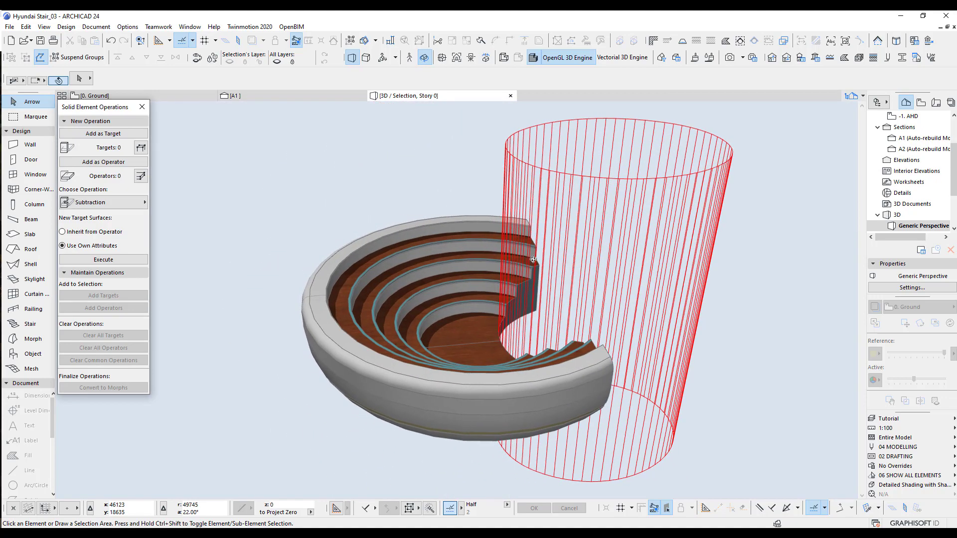
pyautogui.press('F2')
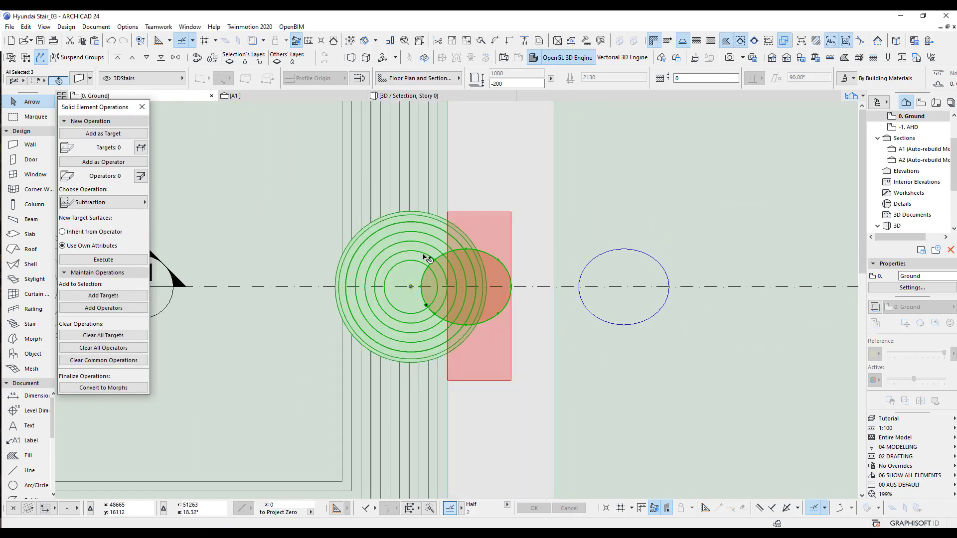
pyautogui.press('F3')
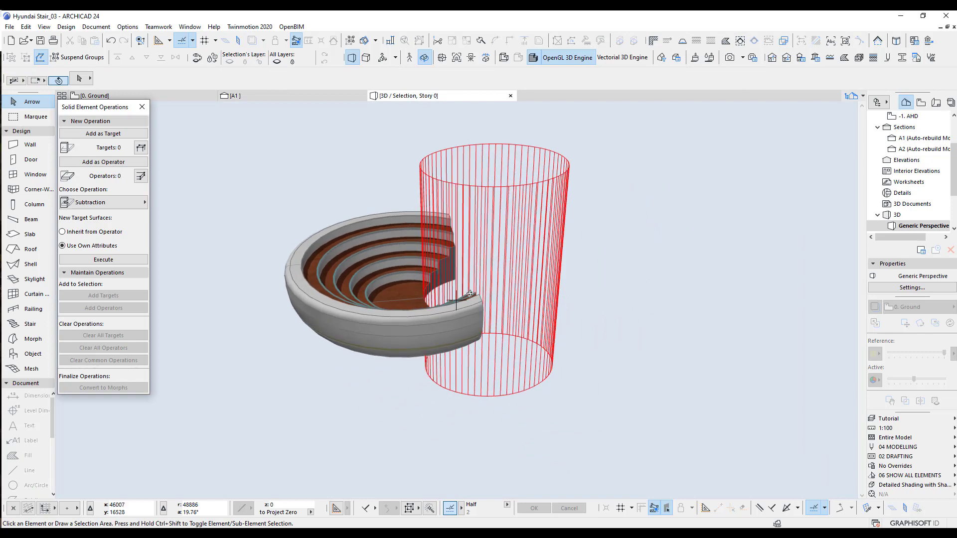
pyautogui.press('F2')
pyautogui.click(596, 219)
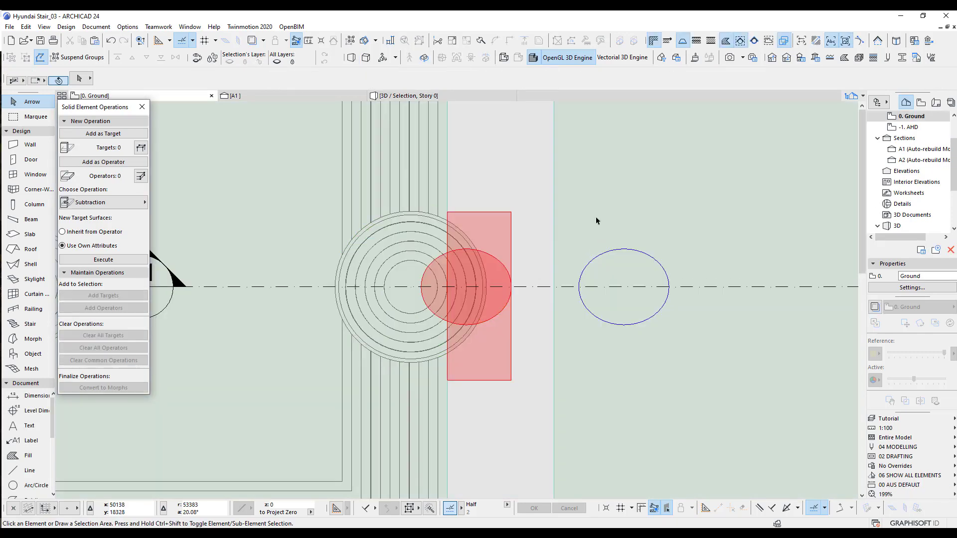
pyautogui.press('F3')
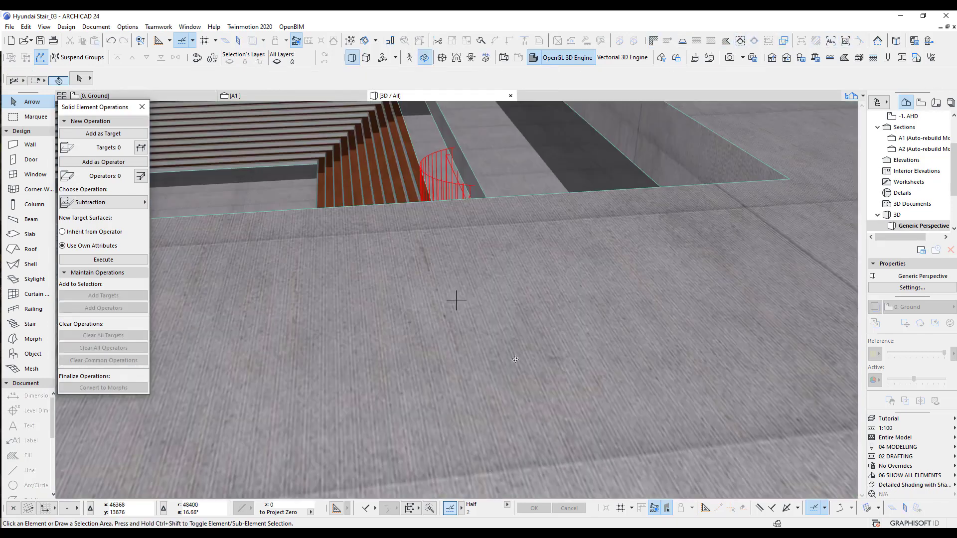
pyautogui.moveTo(556, 366); pyautogui.dragTo(413, 455, button='middle')
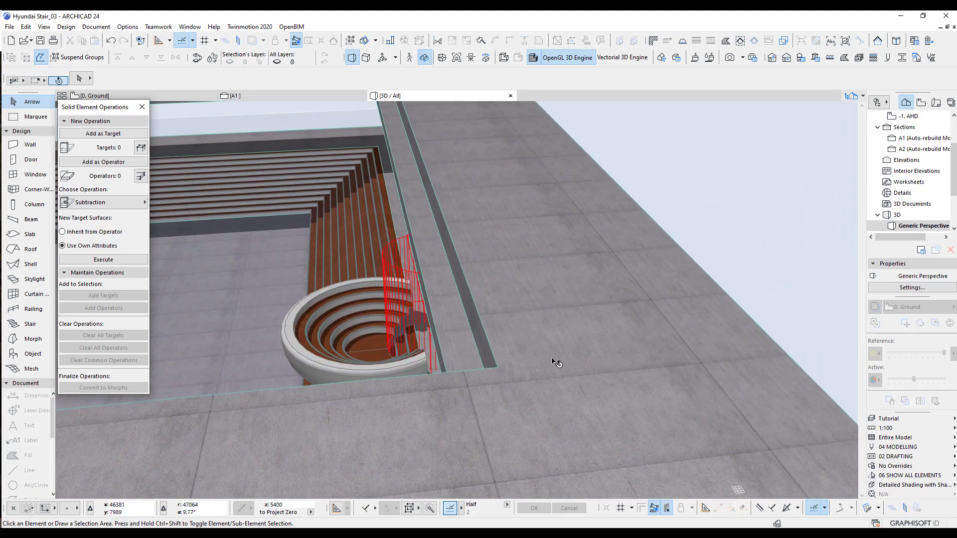
pyautogui.keyDown('shift'); pyautogui.moveTo(558, 360); pyautogui.dragTo(536, 328, button='middle'); pyautogui.keyUp('shift')
# Step: Limit the stories shown in 3D to the range from 0. Ground up to story 1
pyautogui.hotkey('ctrl', 'alt', 'f')
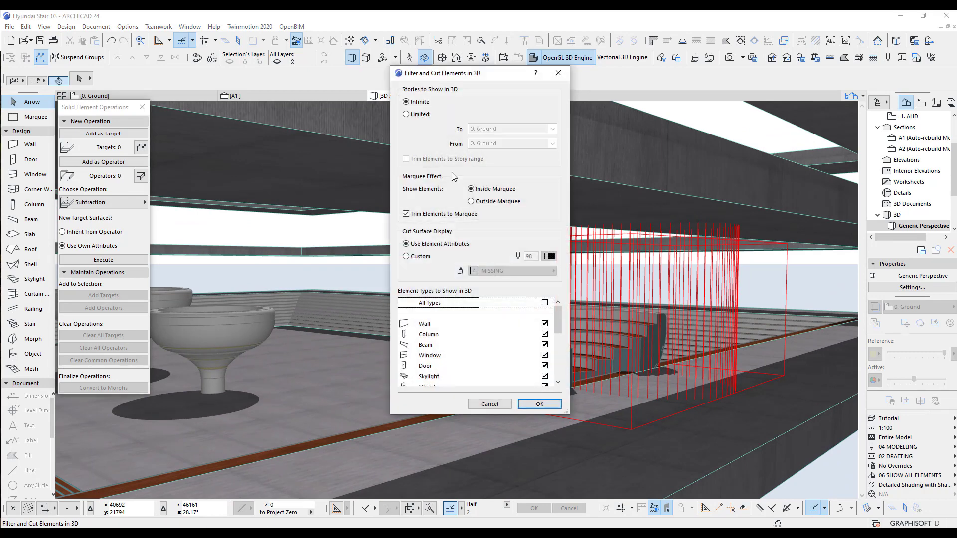
pyautogui.click(418, 113)
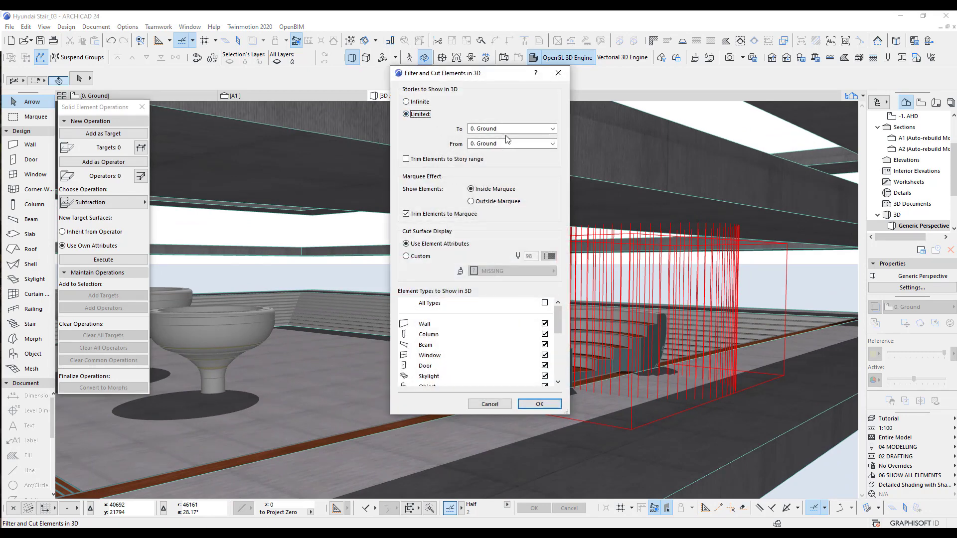
pyautogui.click(507, 130)
pyautogui.click(498, 145)
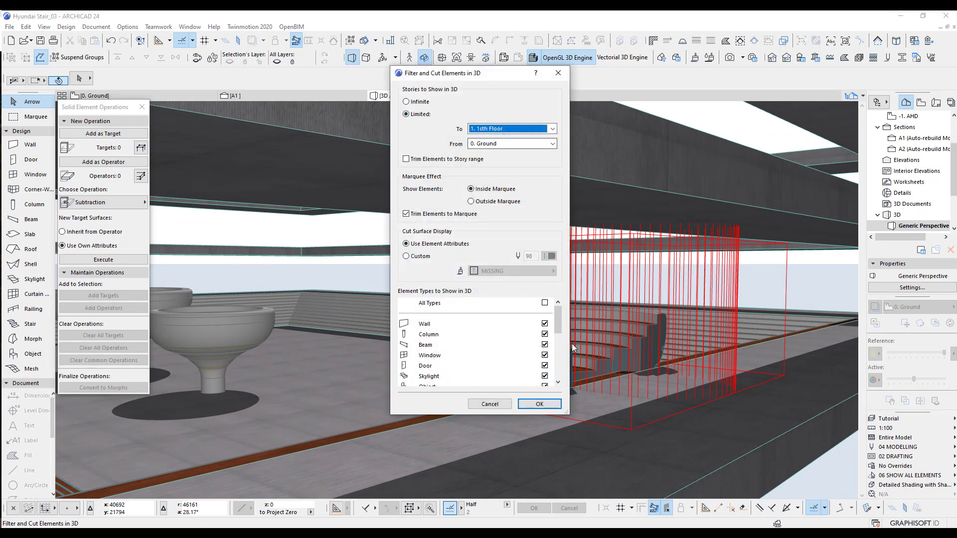
pyautogui.click(540, 404)
# Step: Examine in 3D how the straight tiered stairs run through the elliptical opening of the circular stair
pyautogui.keyDown('shift'); pyautogui.moveTo(504, 307); pyautogui.dragTo(643, 330, button='middle'); pyautogui.keyUp('shift')
pyautogui.keyDown('shift'); pyautogui.moveTo(764, 327); pyautogui.dragTo(743, 358, button='middle'); pyautogui.keyUp('shift')
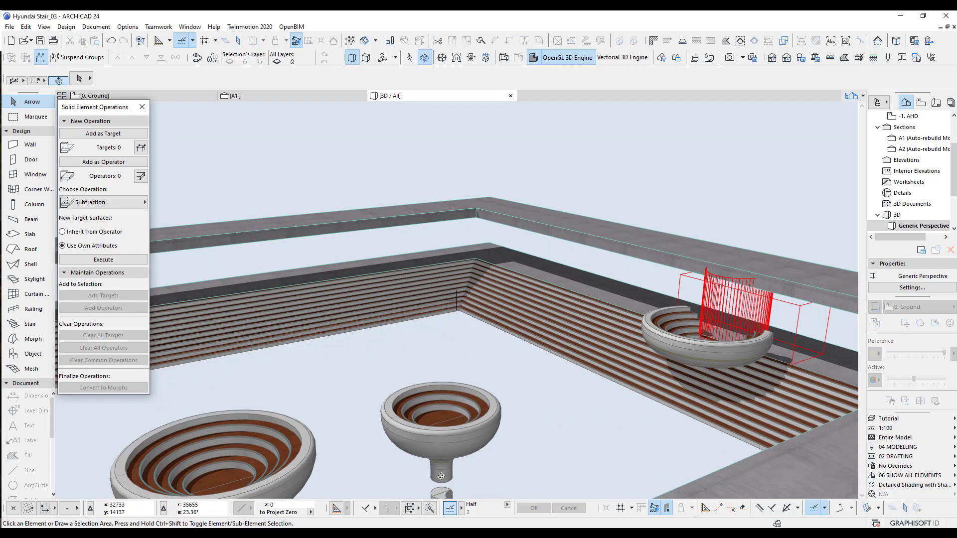
pyautogui.keyDown('shift'); pyautogui.moveTo(442, 477); pyautogui.dragTo(502, 455, button='middle'); pyautogui.keyUp('shift')
pyautogui.keyDown('shift'); pyautogui.moveTo(673, 362); pyautogui.dragTo(683, 417, button='middle'); pyautogui.keyUp('shift')
pyautogui.scroll(6, 667, 404)
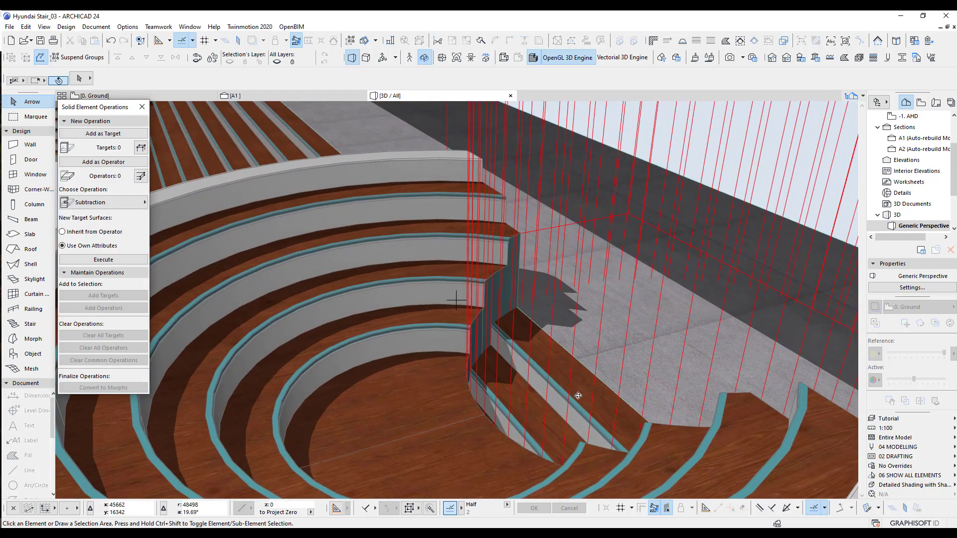
pyautogui.keyDown('shift'); pyautogui.moveTo(577, 396); pyautogui.dragTo(609, 347, button='middle'); pyautogui.keyUp('shift')
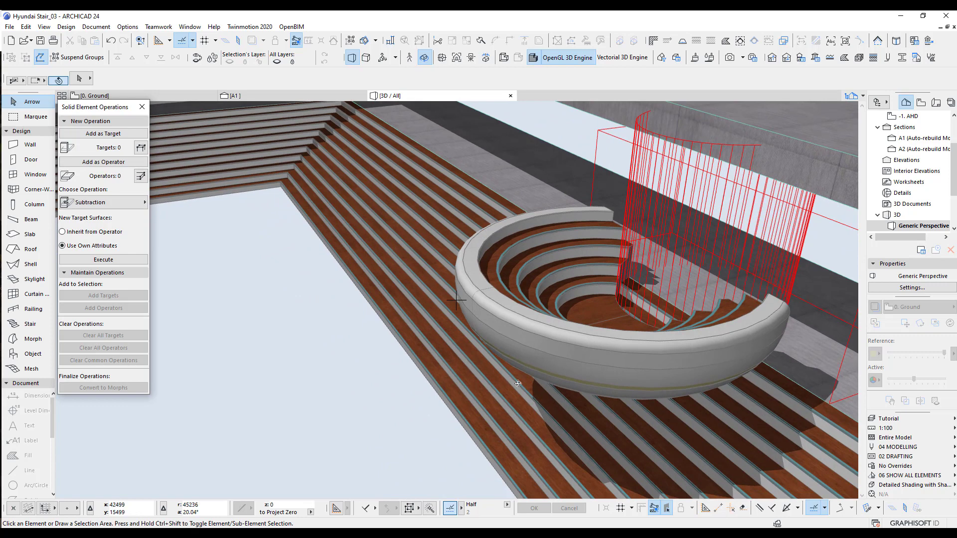
# Step: Split the straight tiered stair wall crossing the circular stair along a horizontal line just above the circular stair in plan
pyautogui.press('F2')
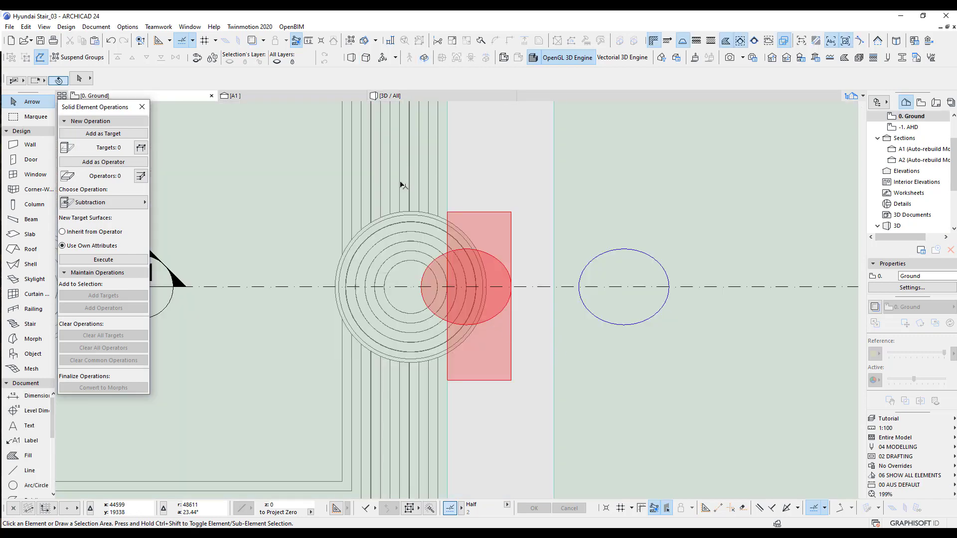
pyautogui.hotkey('ctrl', 'a')
pyautogui.scroll(-5, 416, 364)
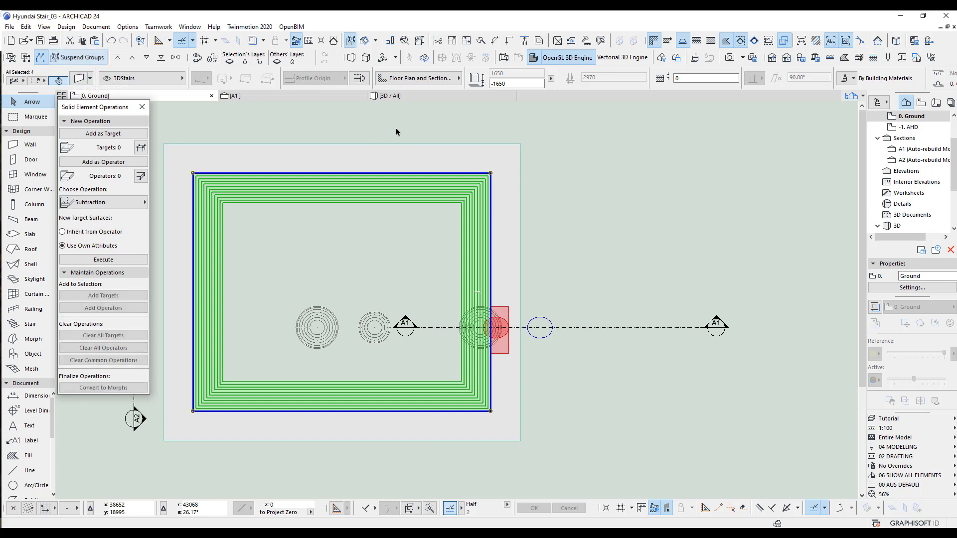
pyautogui.press('Escape')
pyautogui.click(474, 285)
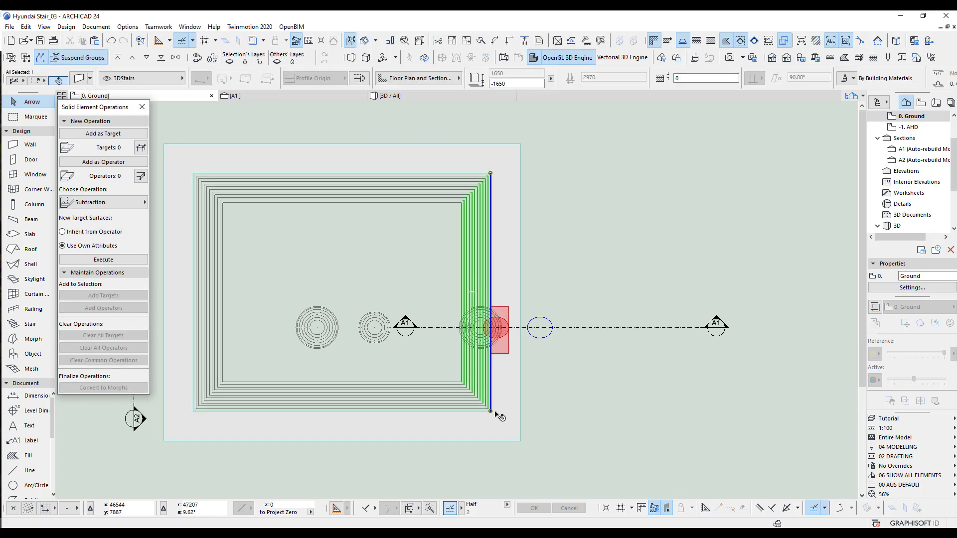
pyautogui.click(481, 40)
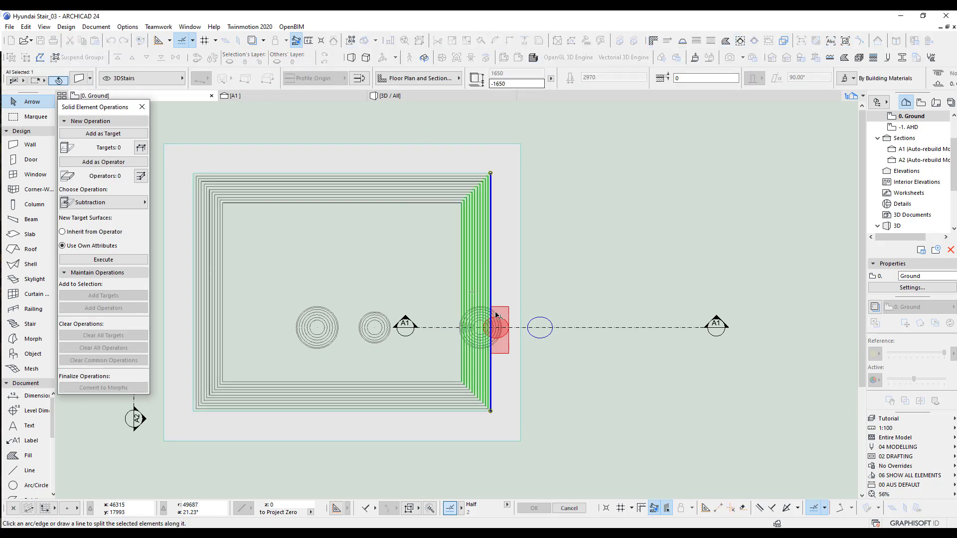
pyautogui.click(501, 298)
pyautogui.click(470, 298)
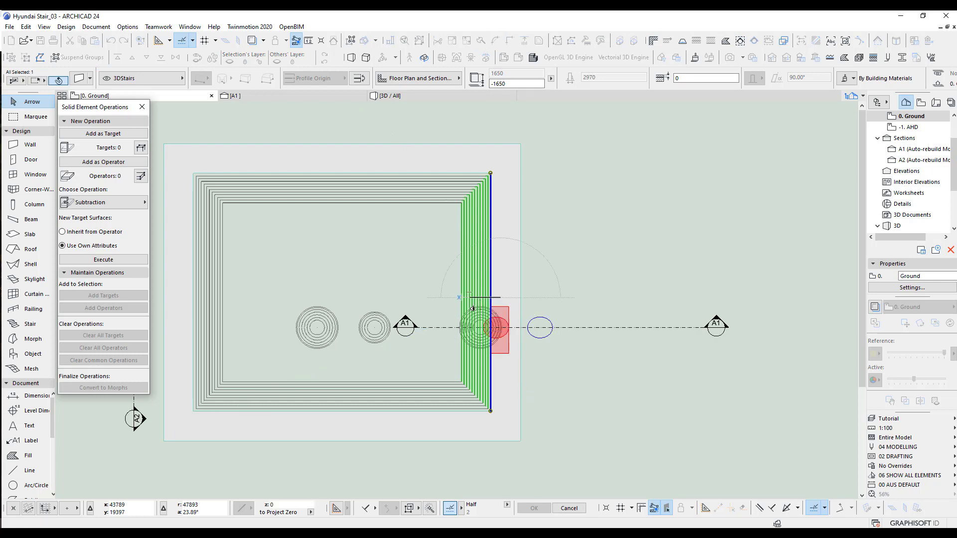
pyautogui.click(483, 307)
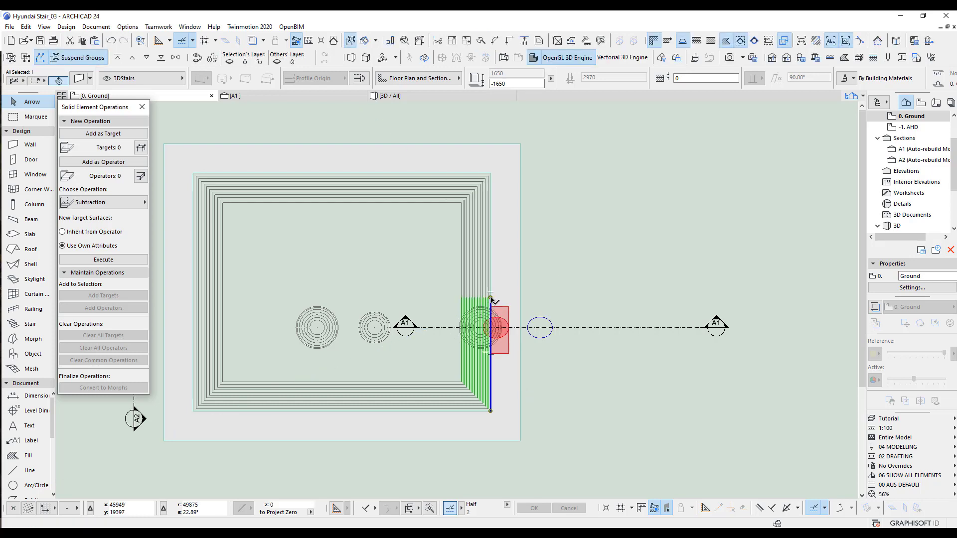
# Step: Adjust both split wall ends to open a gap at the circular stair, extending the upper part to the cutting box's edge
pyautogui.click(491, 298)
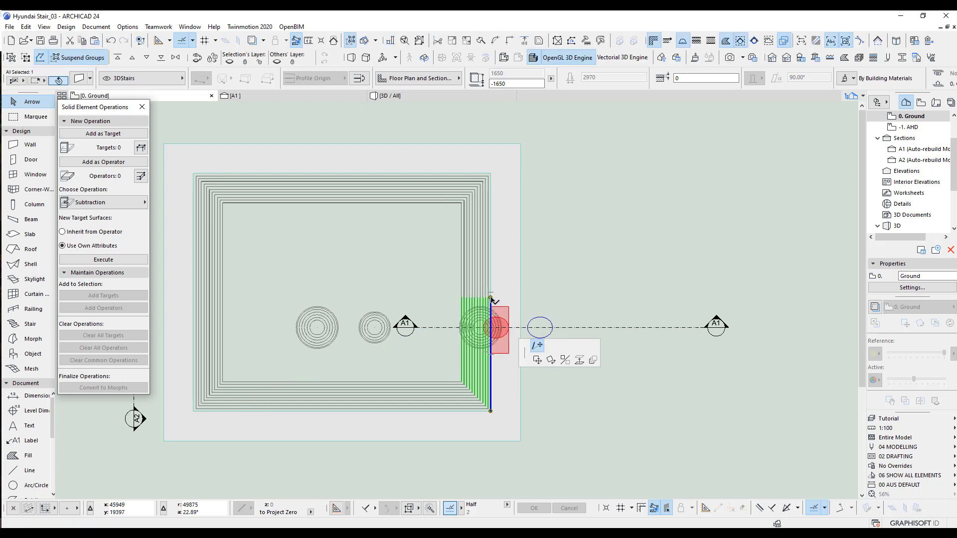
pyautogui.click(491, 345)
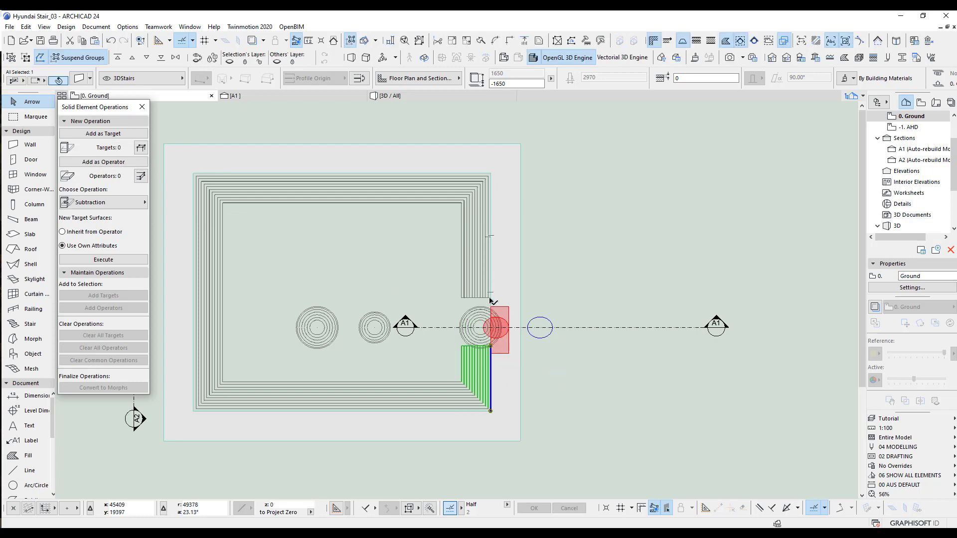
pyautogui.scroll(4, 490, 299)
pyautogui.click(490, 300)
pyautogui.click(491, 300)
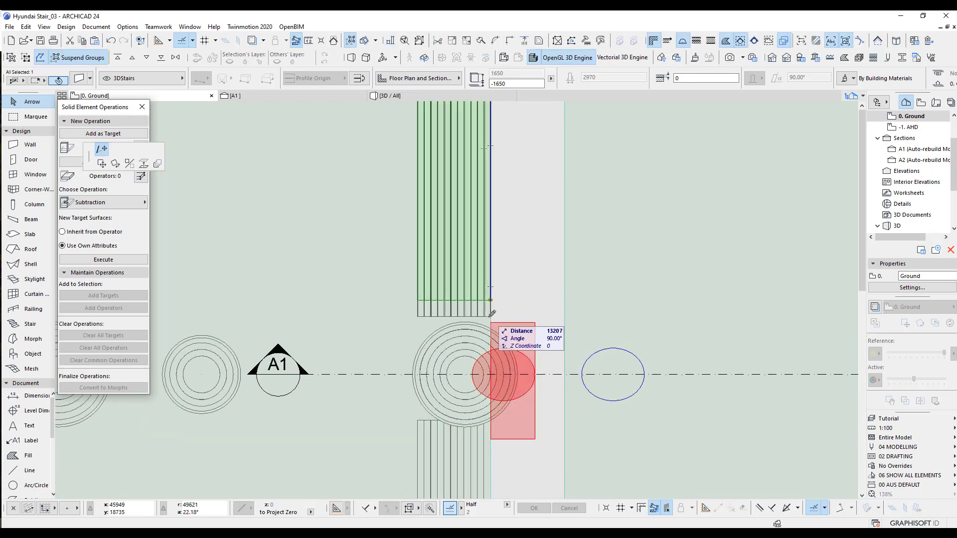
pyautogui.click(491, 322)
pyautogui.click(601, 313)
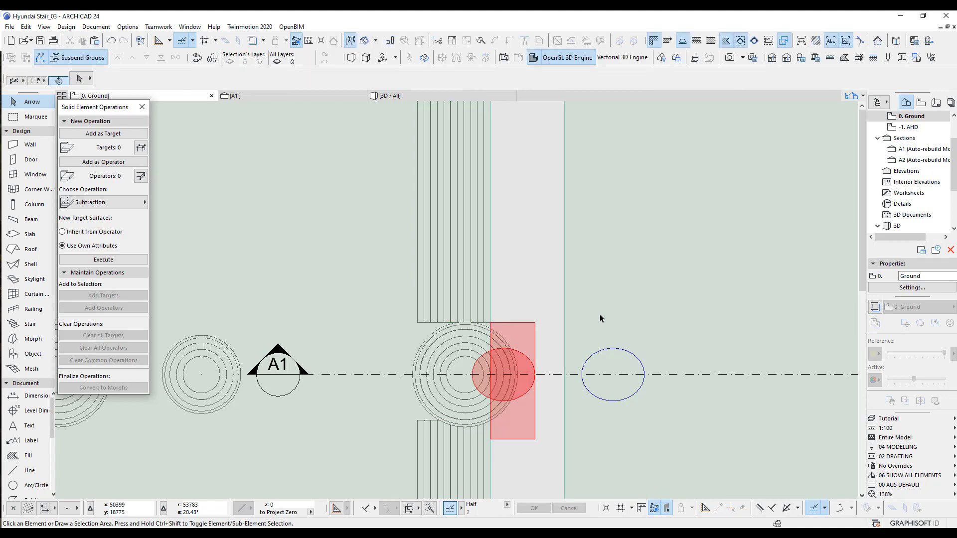
pyautogui.press('F3')
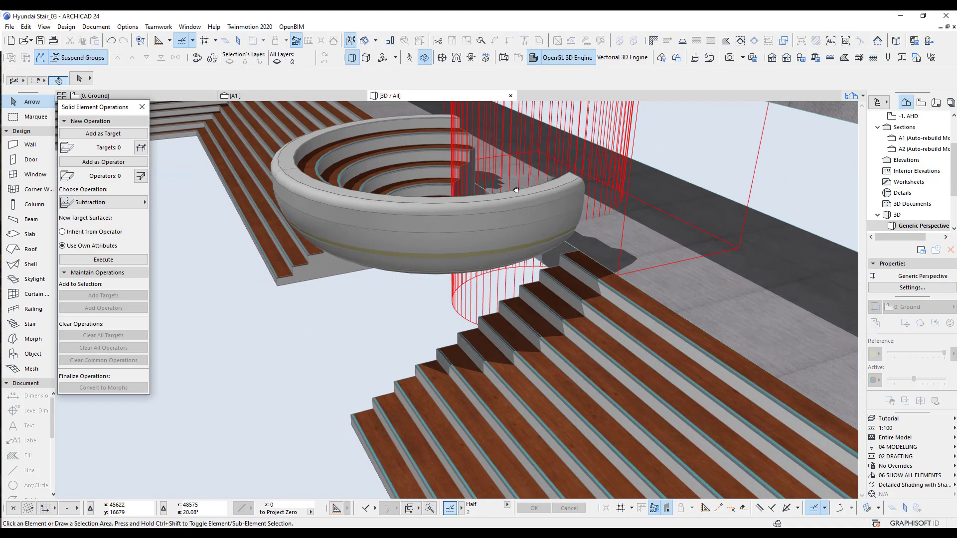
# Step: Move the elliptical cutting morph up in section A1 so its base sits at -20, level with the underside of the timber floor
pyautogui.moveTo(516, 190); pyautogui.dragTo(548, 344)
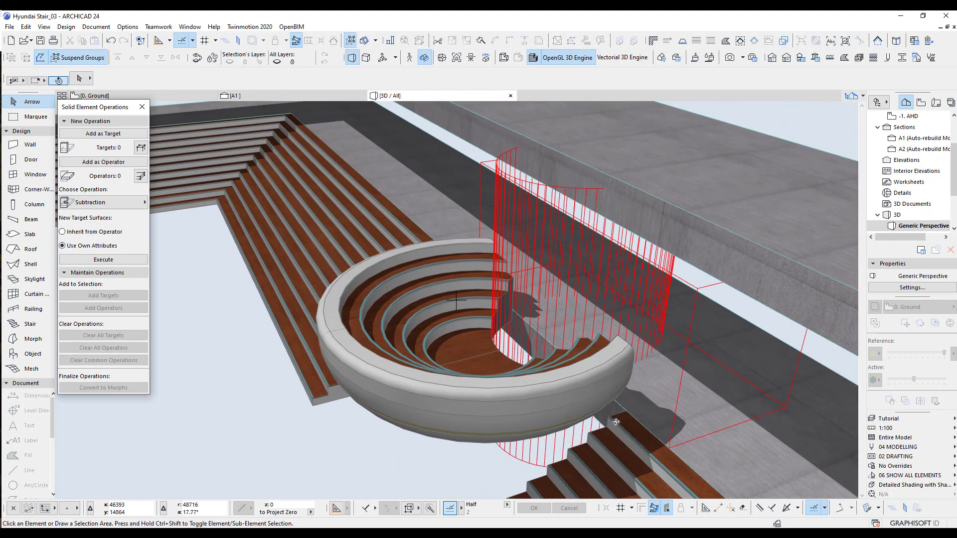
pyautogui.scroll(8, 602, 400)
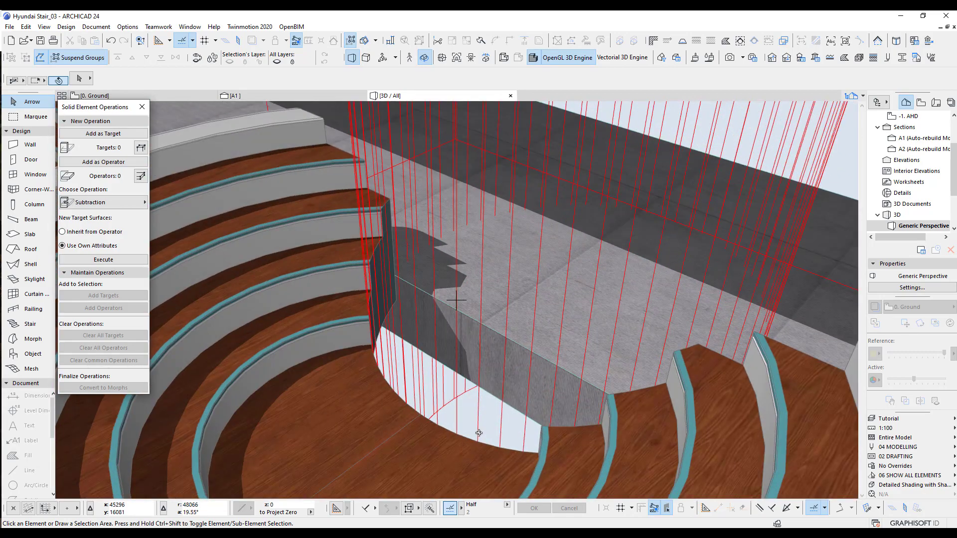
pyautogui.moveTo(479, 433); pyautogui.dragTo(362, 425)
pyautogui.keyDown('shift'); pyautogui.moveTo(343, 434); pyautogui.dragTo(431, 370, button='middle'); pyautogui.keyUp('shift')
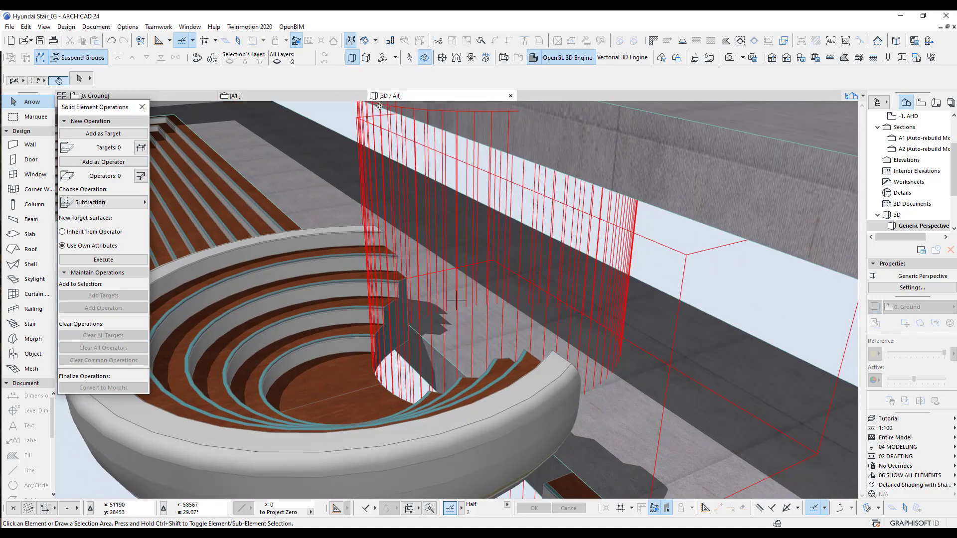
pyautogui.click(283, 95)
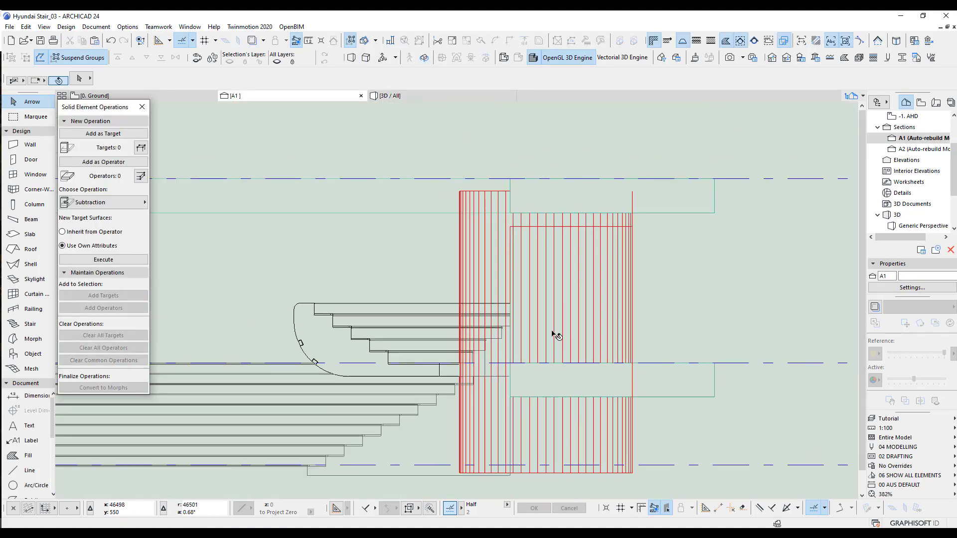
pyautogui.click(578, 385)
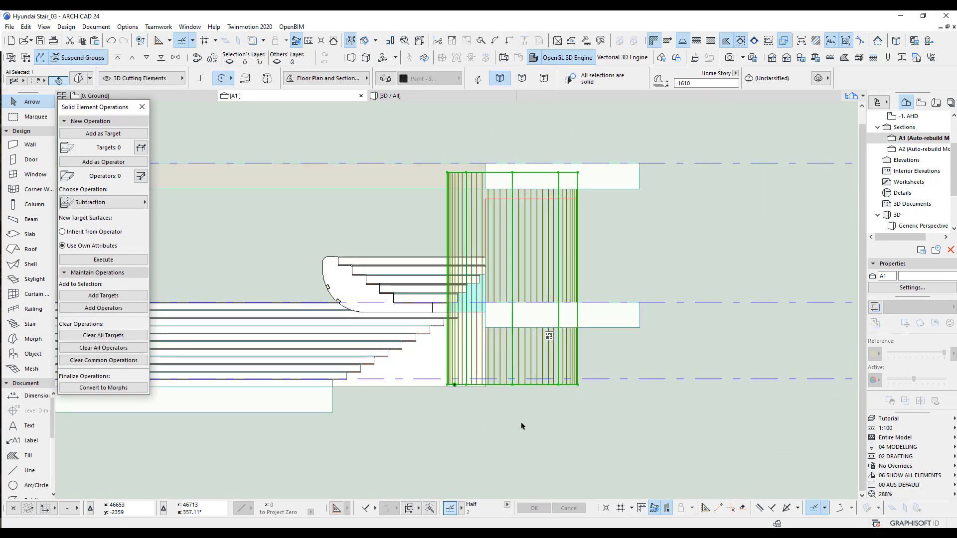
pyautogui.hotkey('ctrl', 'd')
pyautogui.click(448, 386)
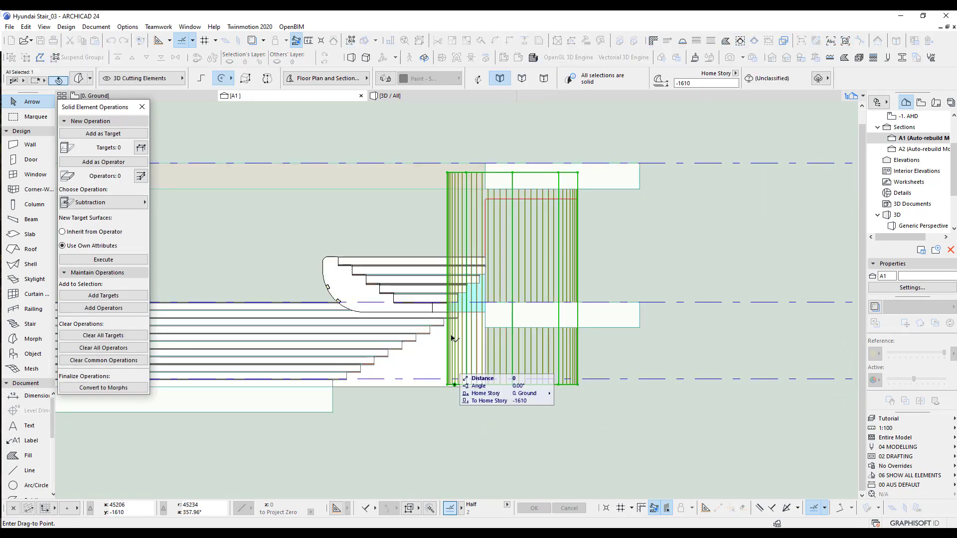
pyautogui.scroll(6, 451, 279)
pyautogui.scroll(3, 433, 344)
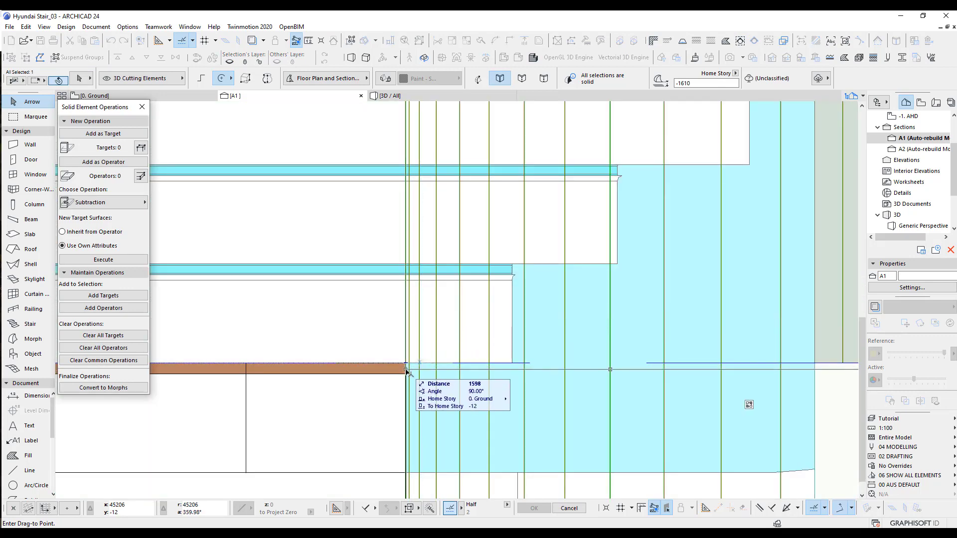
pyautogui.click(406, 374)
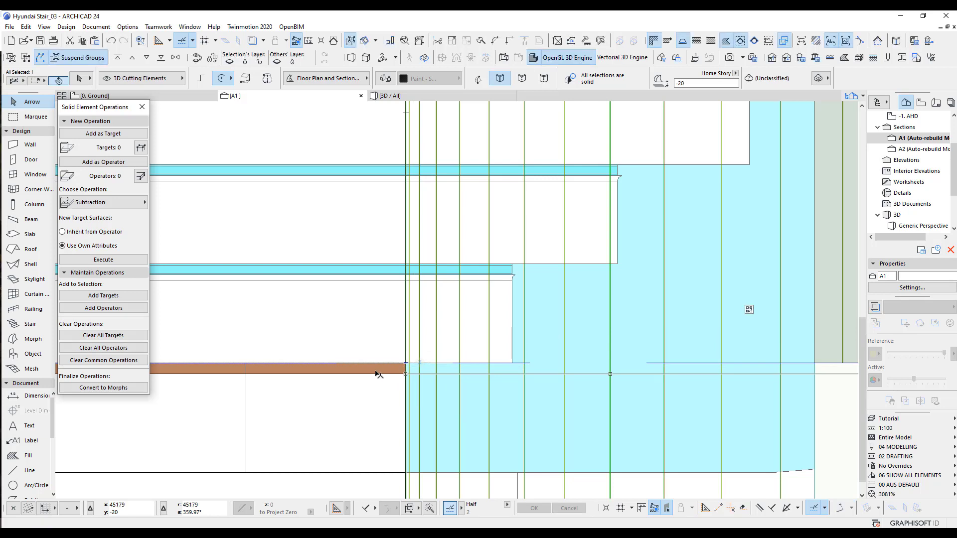
pyautogui.scroll(2, 389, 374)
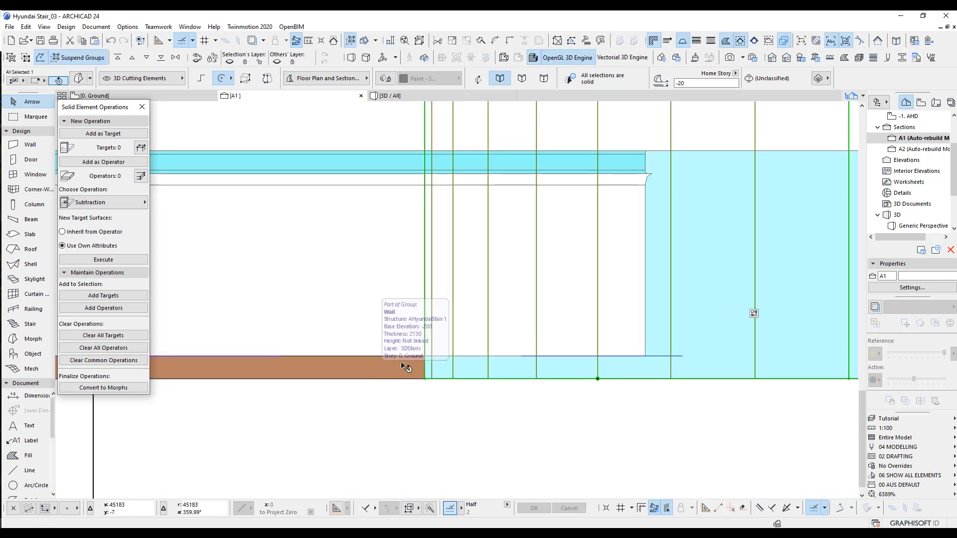
pyautogui.scroll(-10, 406, 367)
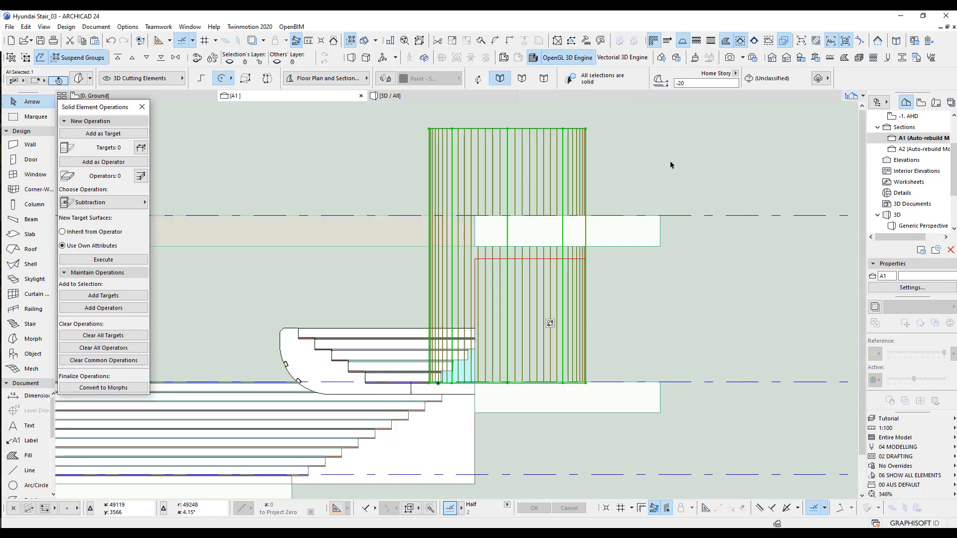
# Step: Examine in 3D the floor of the circular stair where the raised elliptical morph cuts it at the landing
pyautogui.press('F3')
pyautogui.scroll(8, 461, 345)
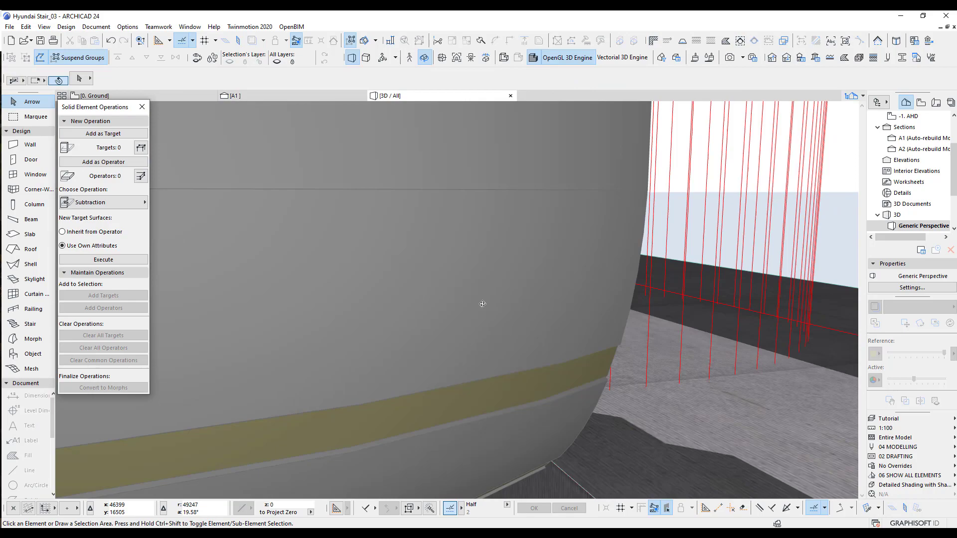
pyautogui.keyDown('shift'); pyautogui.moveTo(482, 304); pyautogui.dragTo(404, 304, button='middle'); pyautogui.keyUp('shift')
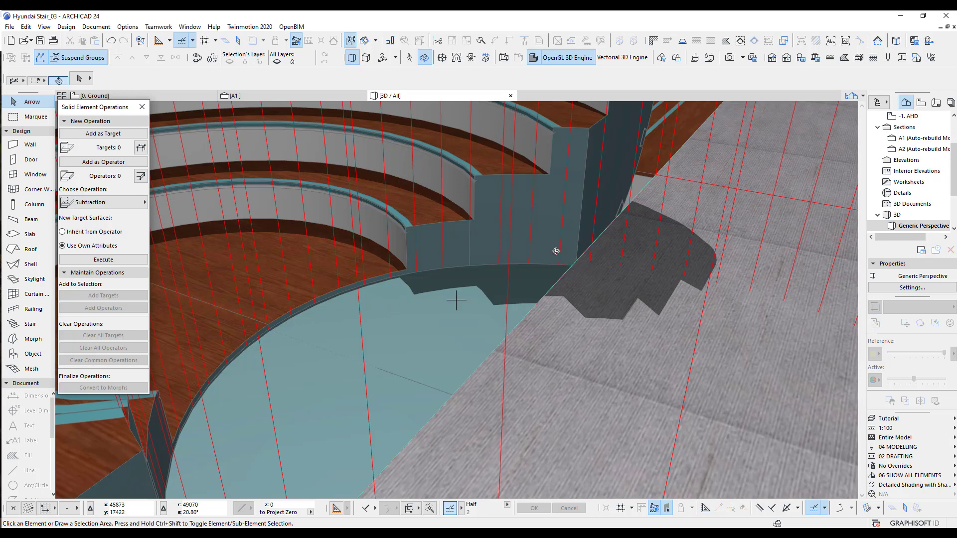
pyautogui.keyDown('shift'); pyautogui.moveTo(427, 357); pyautogui.dragTo(455, 299, button='middle'); pyautogui.keyUp('shift')
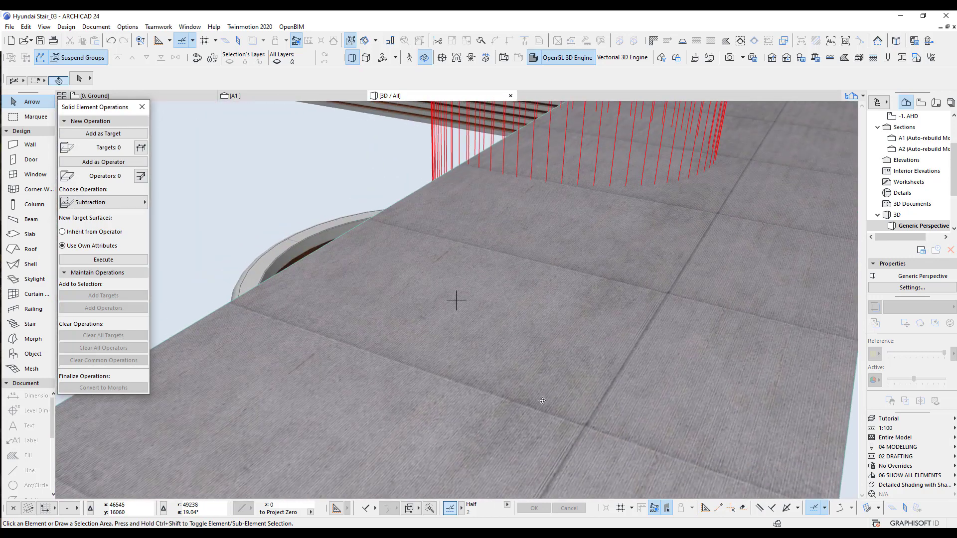
# Step: Configure the slab defaults on the Ground story plan with thickness 20 and surface A_Hyndai02 on all faces
pyautogui.press('F2')
pyautogui.scroll(4, 498, 404)
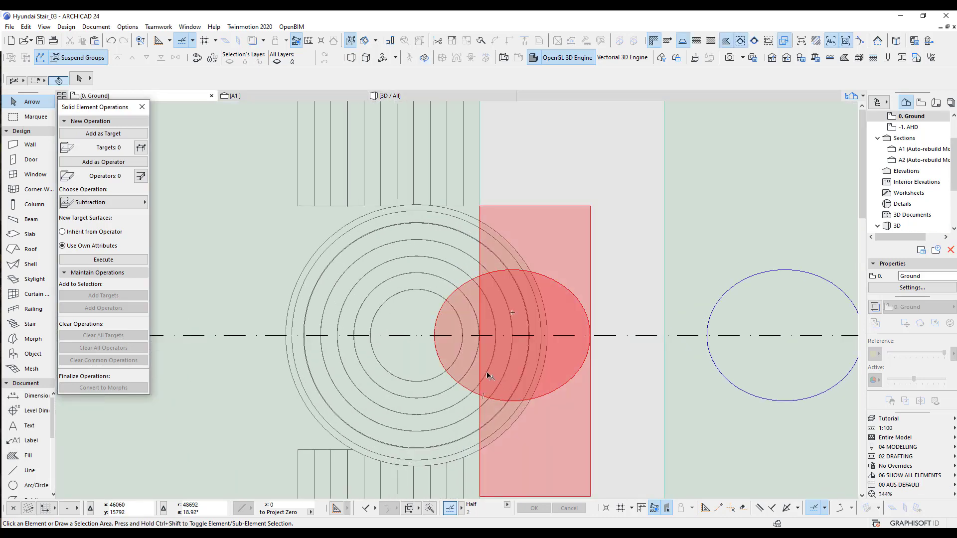
pyautogui.click(142, 107)
pyautogui.click(28, 237)
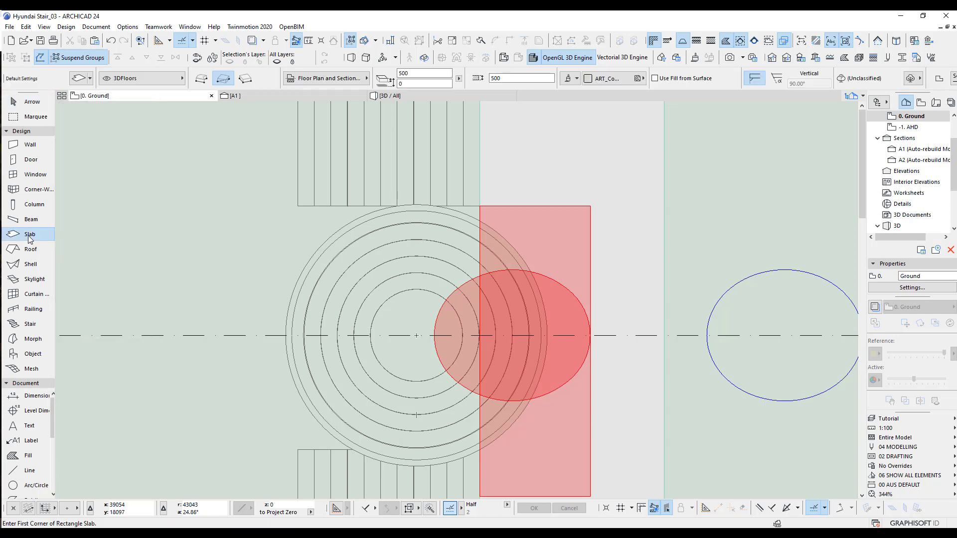
pyautogui.doubleClick(29, 236)
pyautogui.click(459, 301)
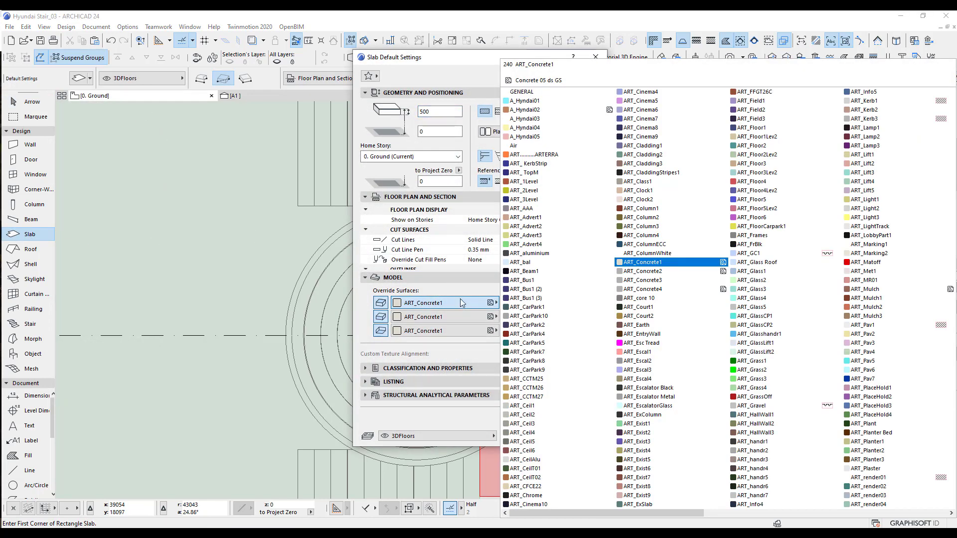
pyautogui.click(543, 111)
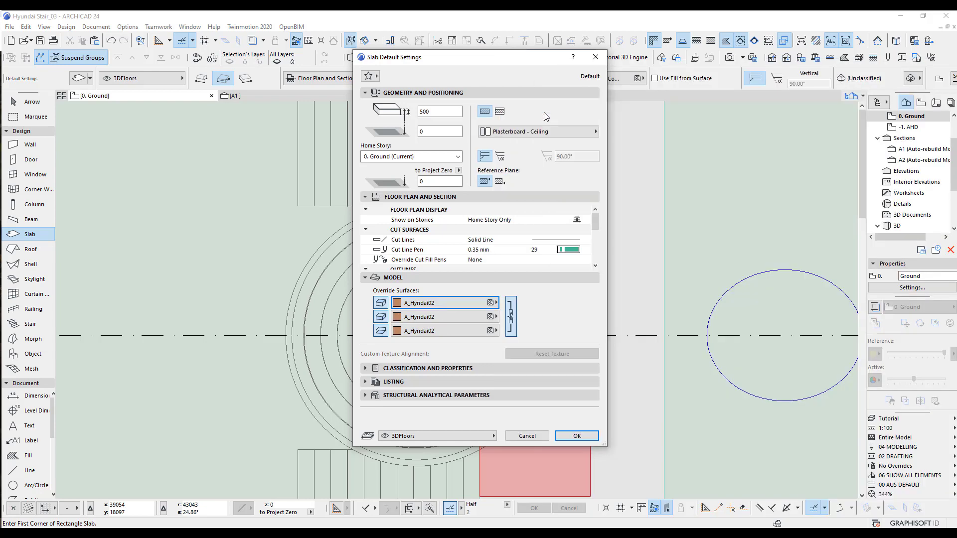
pyautogui.doubleClick(433, 112)
pyautogui.press('BackSpace')
pyautogui.write('20')
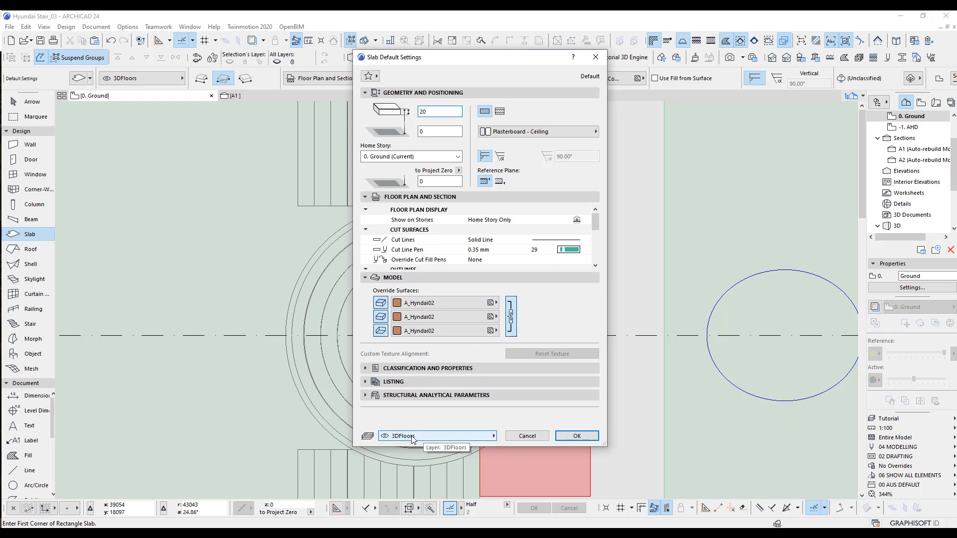
pyautogui.click(573, 437)
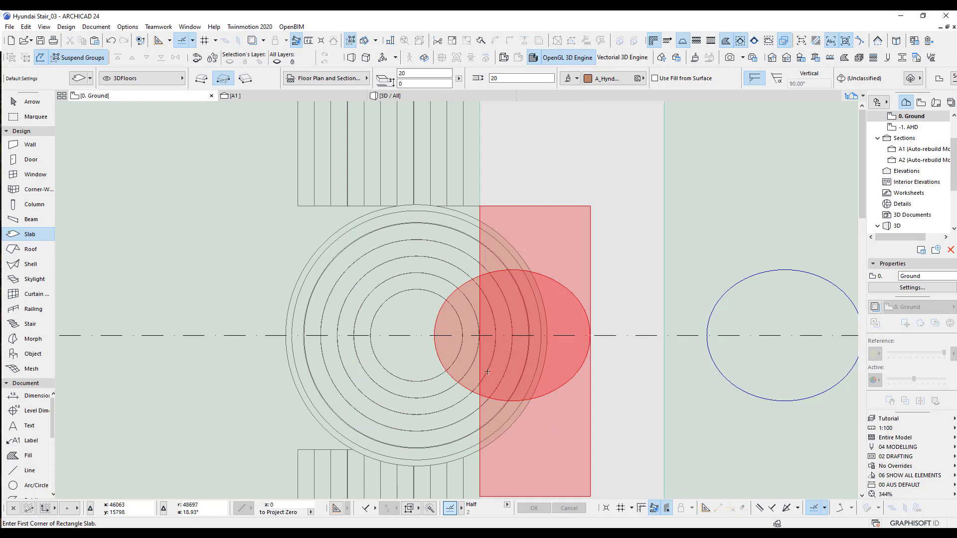
# Step: Create a polygonal slab filling the part of the ellipse between its curved edge and the straight landing edge, traced from the existing outlines
pyautogui.scroll(5, 487, 372)
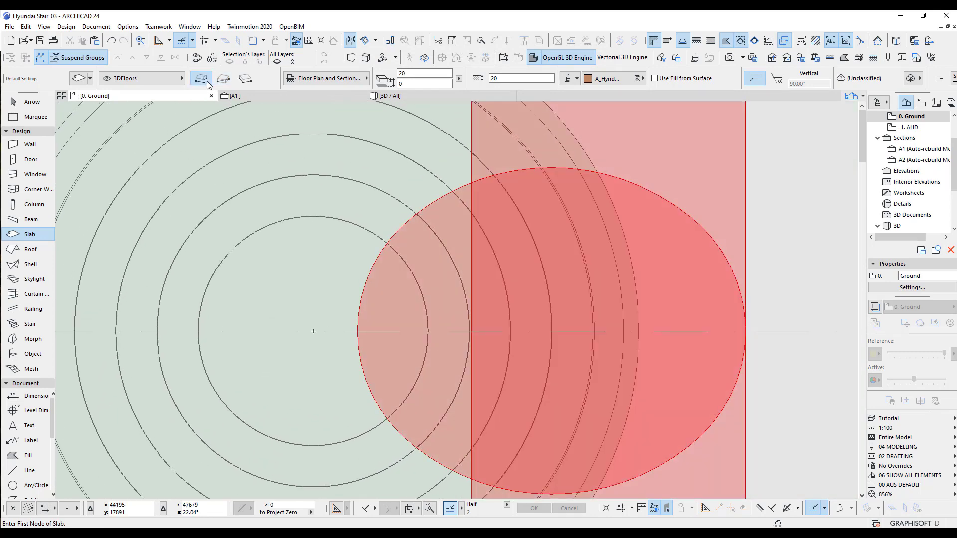
pyautogui.click(471, 182)
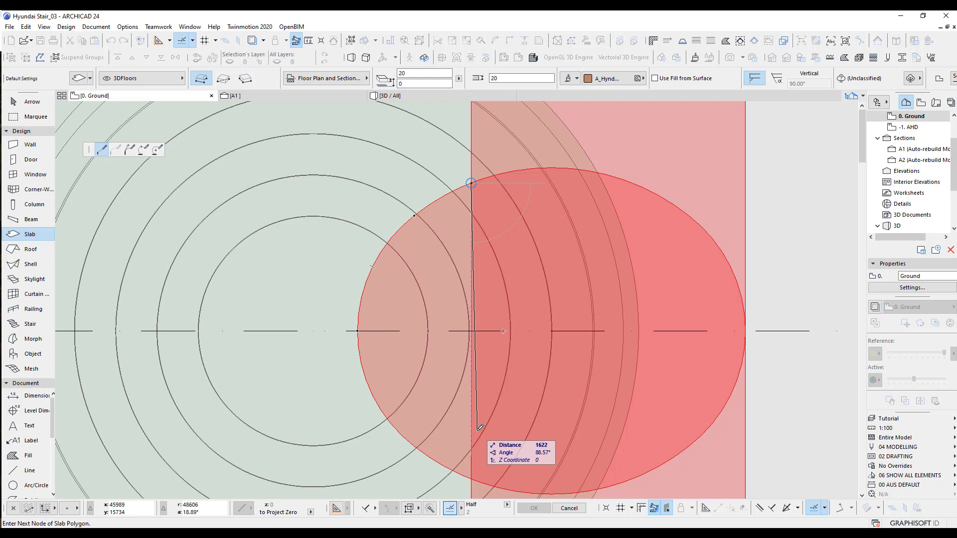
pyautogui.press('Escape')
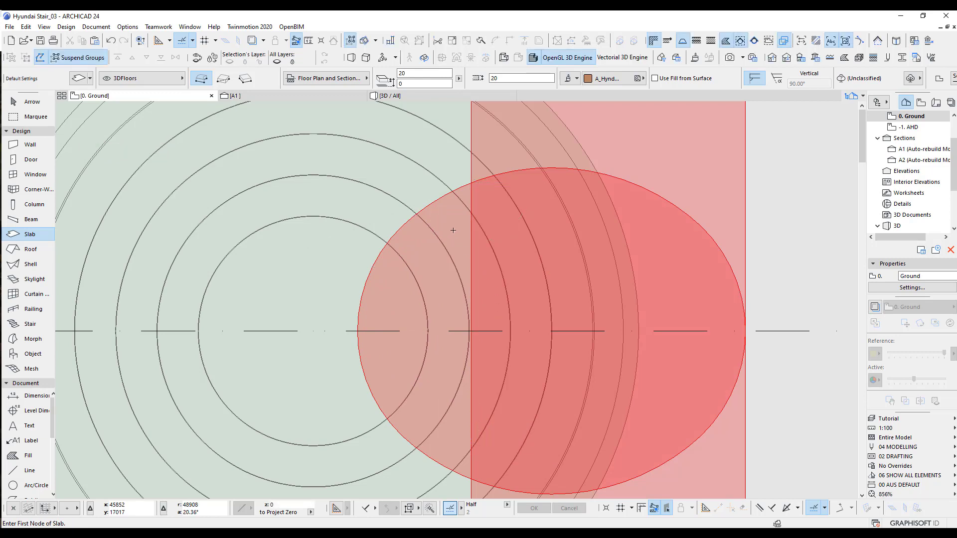
pyautogui.press('space')
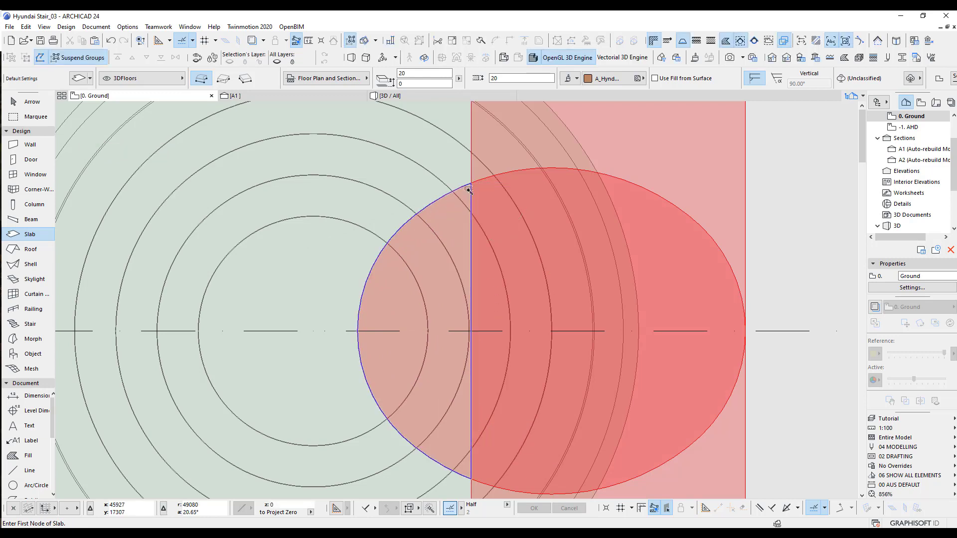
pyautogui.click(457, 239)
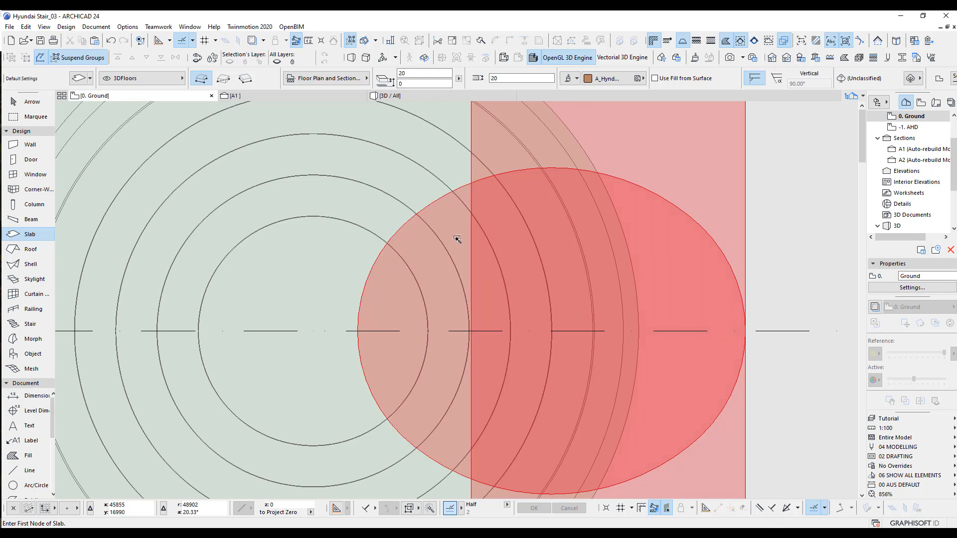
# Step: Switch the 3D view of the circular stair to the layer combination Tutorial cut elements off
pyautogui.press('F3')
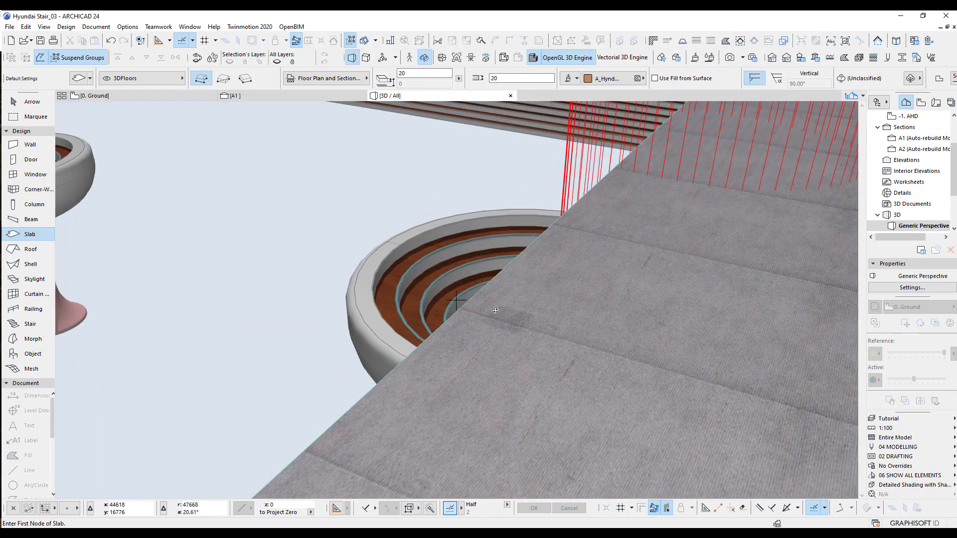
pyautogui.keyDown('shift'); pyautogui.moveTo(495, 310); pyautogui.dragTo(424, 305, button='middle'); pyautogui.keyUp('shift')
pyautogui.scroll(4, 623, 267)
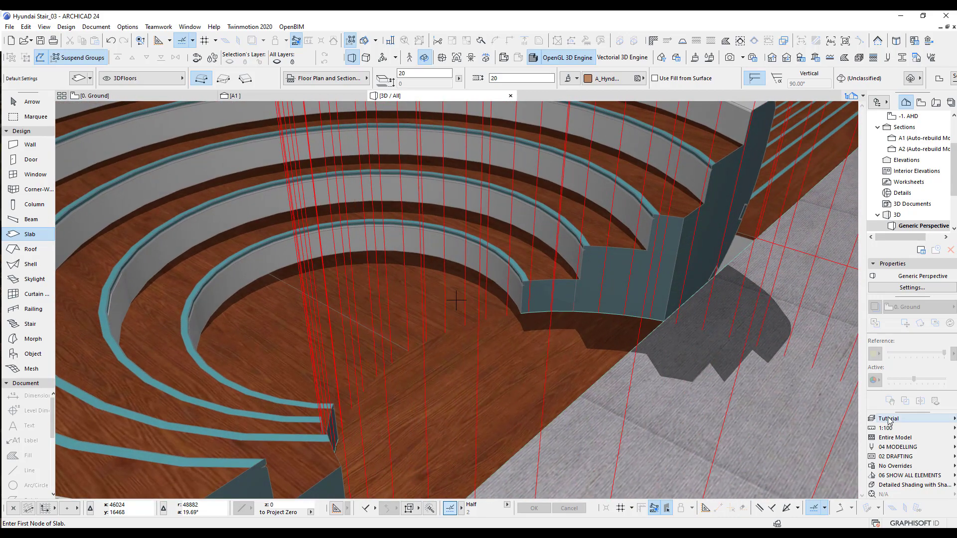
pyautogui.click(889, 419)
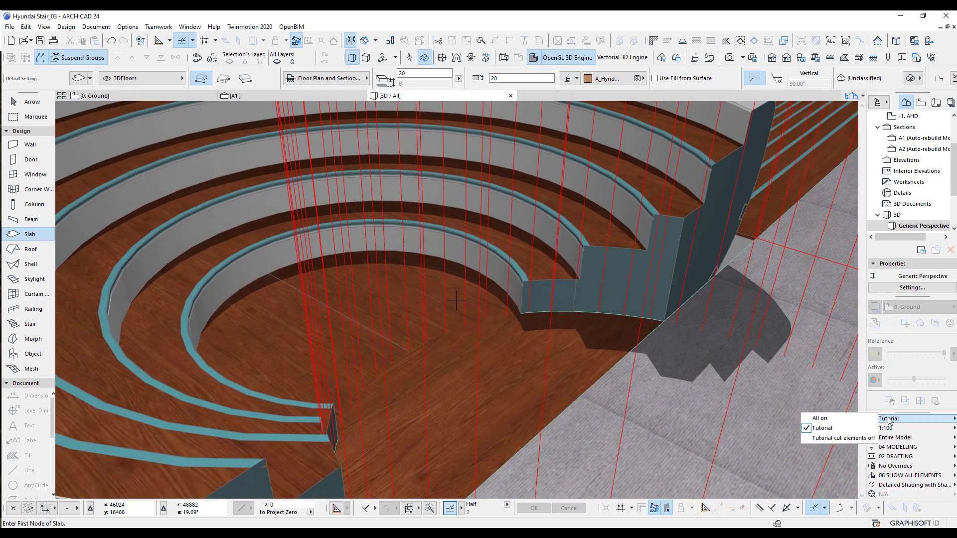
pyautogui.click(842, 438)
pyautogui.scroll(-2, 465, 348)
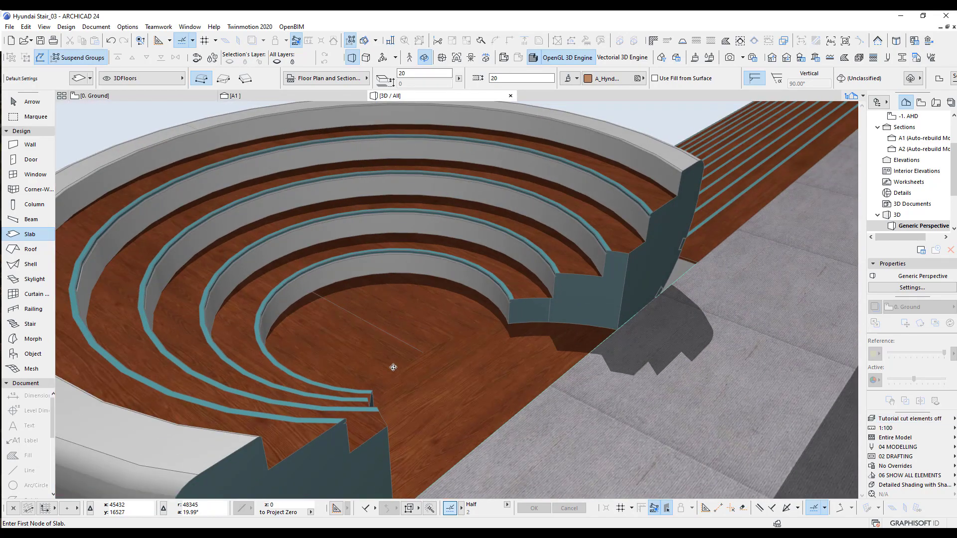
# Step: Examine the cut circular stair and its infilled timber floor from several sides in 3D
pyautogui.keyDown('shift'); pyautogui.moveTo(348, 355); pyautogui.dragTo(295, 345, button='middle'); pyautogui.keyUp('shift')
pyautogui.scroll(-5, 685, 320)
pyautogui.scroll(2, 437, 324)
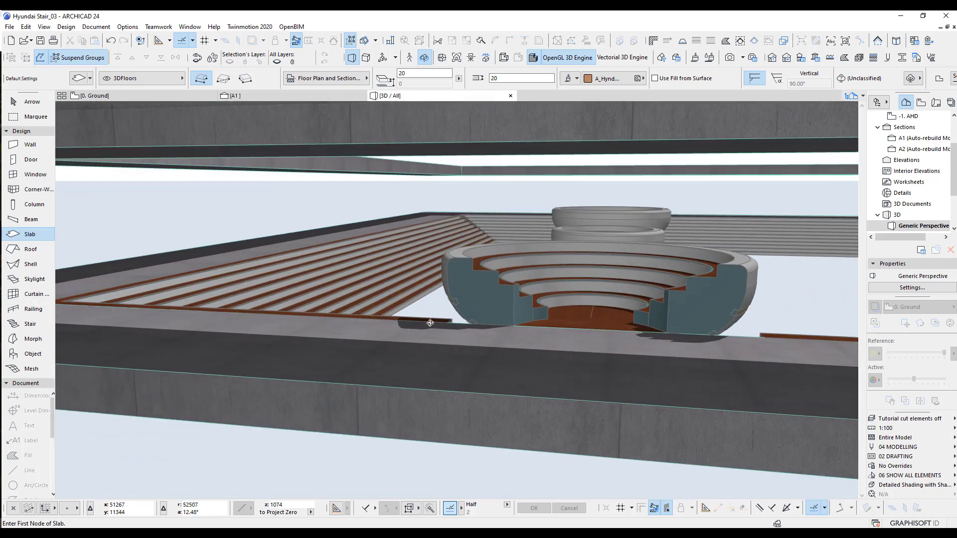
pyautogui.keyDown('shift'); pyautogui.moveTo(430, 323); pyautogui.dragTo(363, 293, button='middle'); pyautogui.keyUp('shift')
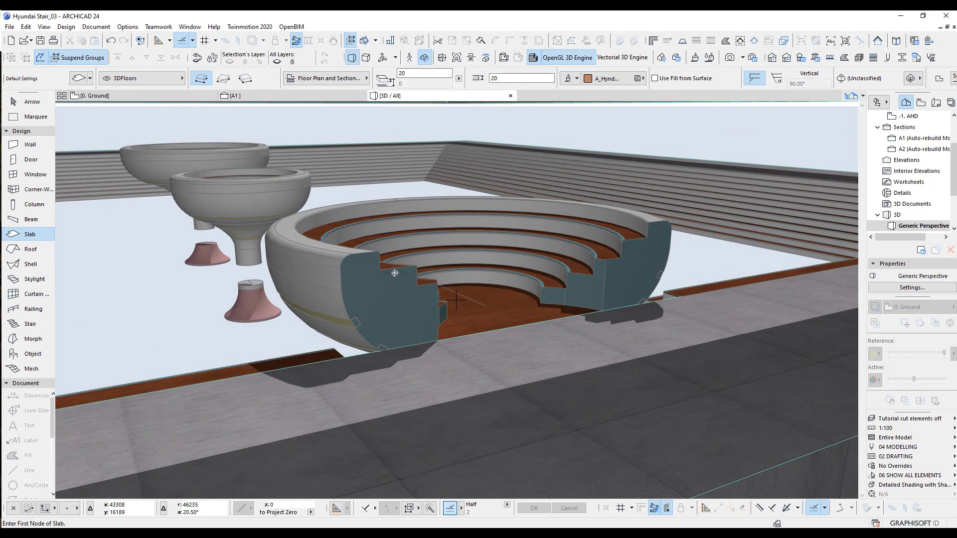
pyautogui.scroll(2, 396, 312)
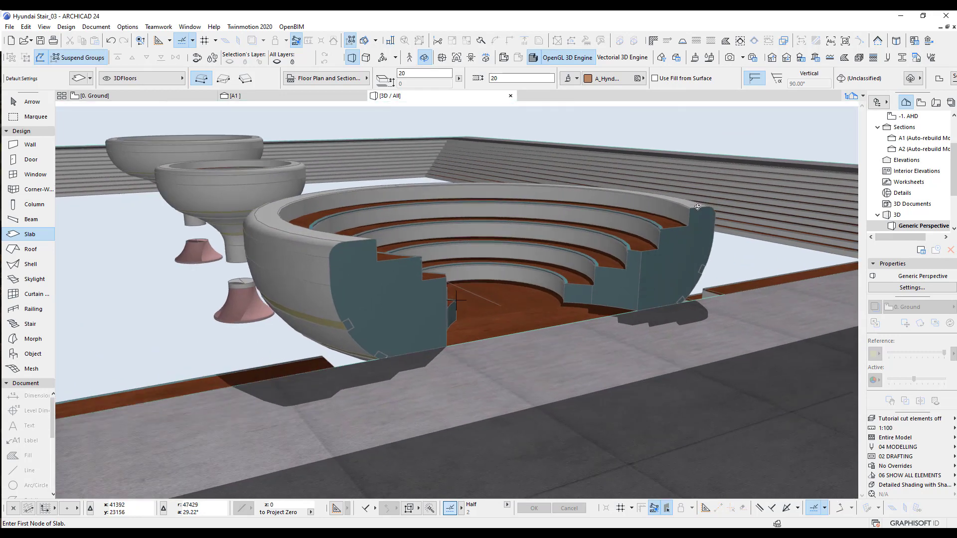
pyautogui.click(29, 101)
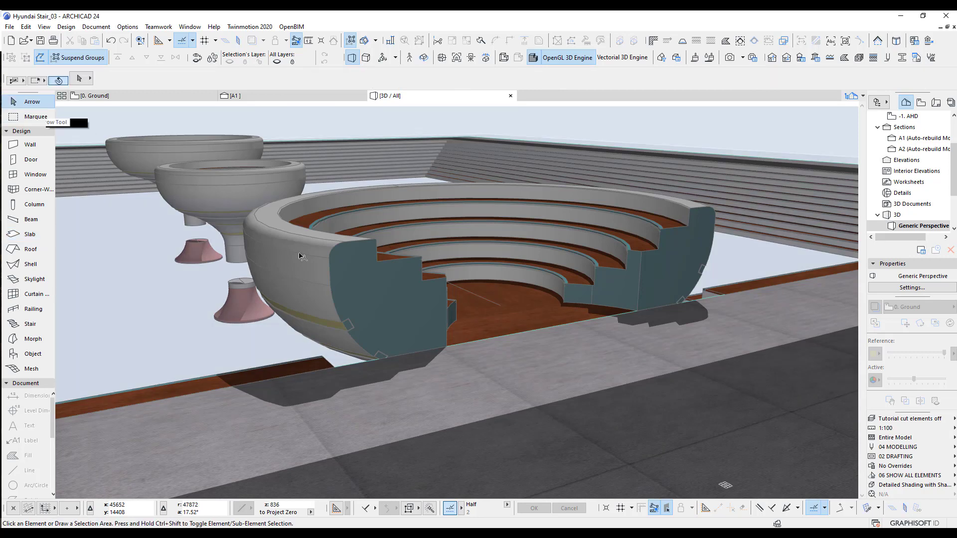
# Step: Override the extrusion surface of all six walls forming the three stair bowls with A_Hyndai03
pyautogui.click(301, 255)
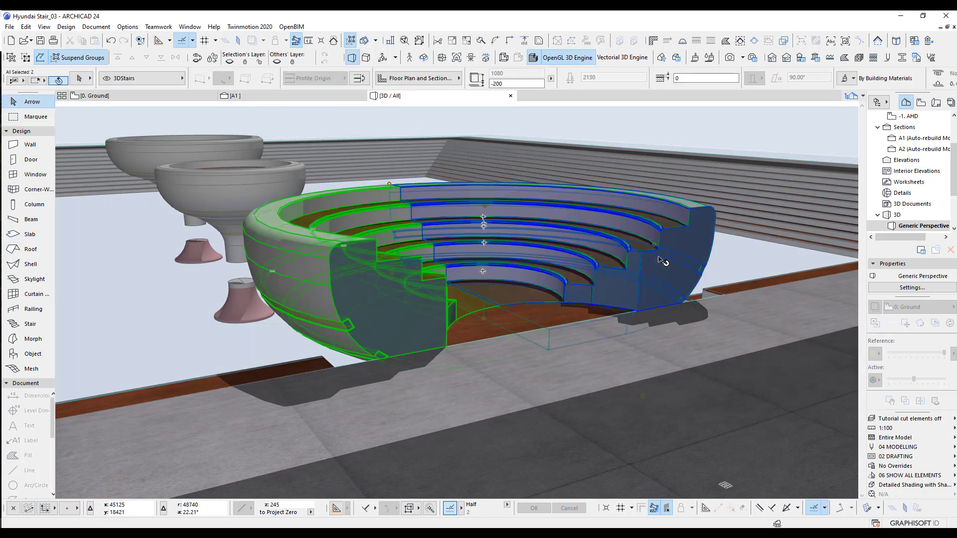
pyautogui.keyDown('shift'); pyautogui.click(506, 271); pyautogui.keyUp('shift')
pyautogui.moveTo(301, 206); pyautogui.dragTo(443, 242, button='middle')
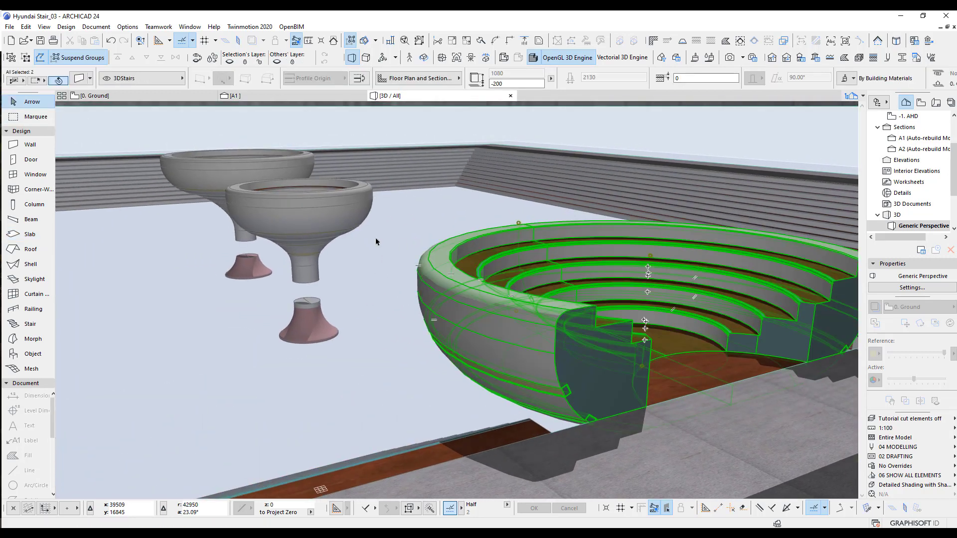
pyautogui.keyDown('shift'); pyautogui.click(325, 220); pyautogui.keyUp('shift')
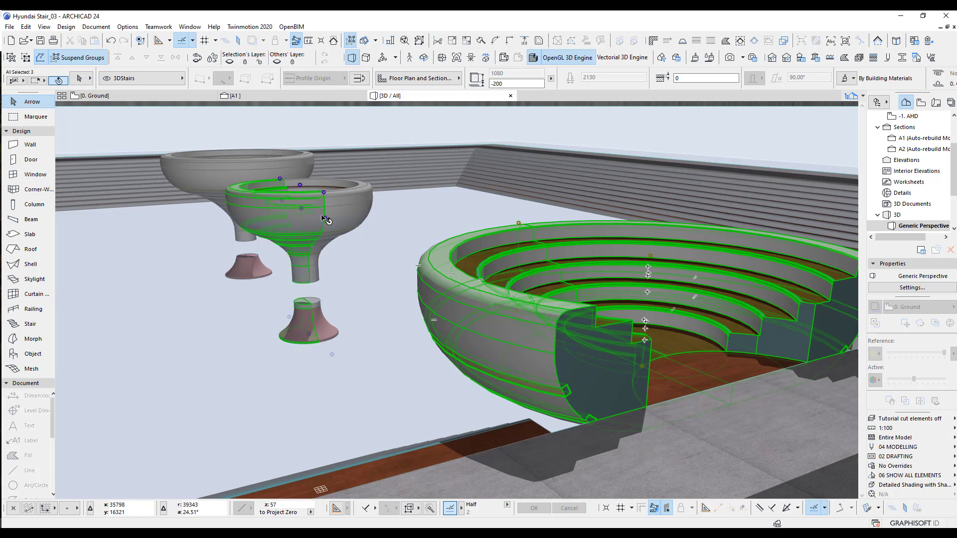
pyautogui.keyDown('shift'); pyautogui.click(306, 168); pyautogui.keyUp('shift')
pyautogui.keyDown('shift'); pyautogui.click(204, 173); pyautogui.keyUp('shift')
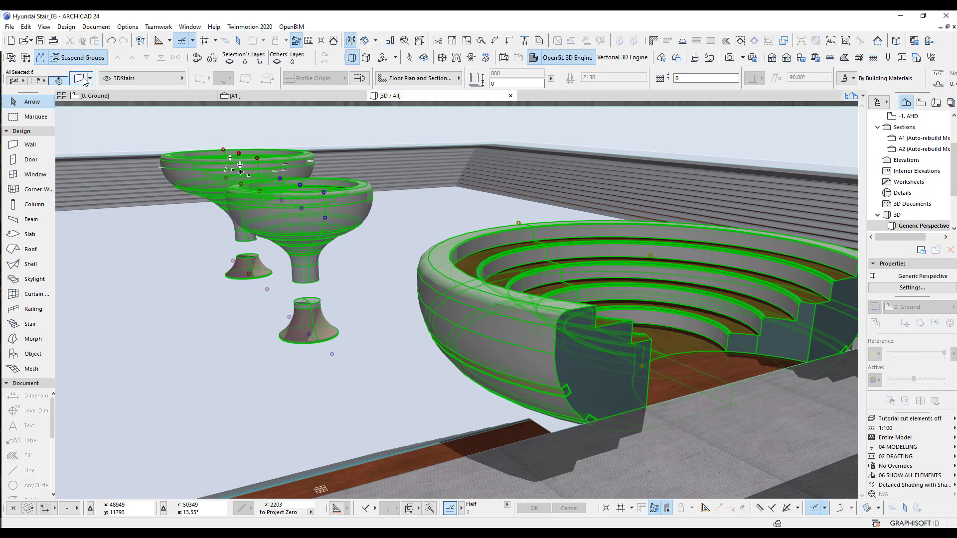
pyautogui.hotkey('ctrl', 't')
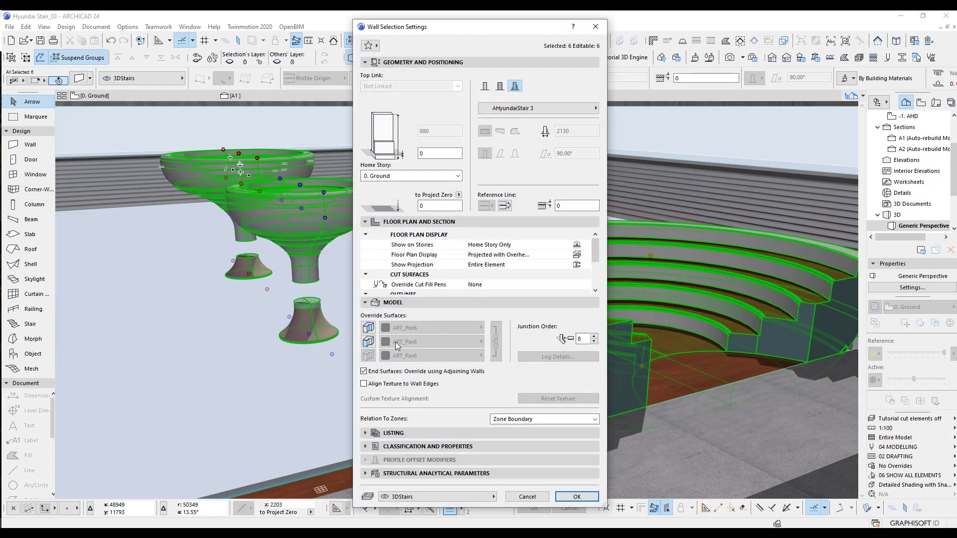
pyautogui.click(369, 342)
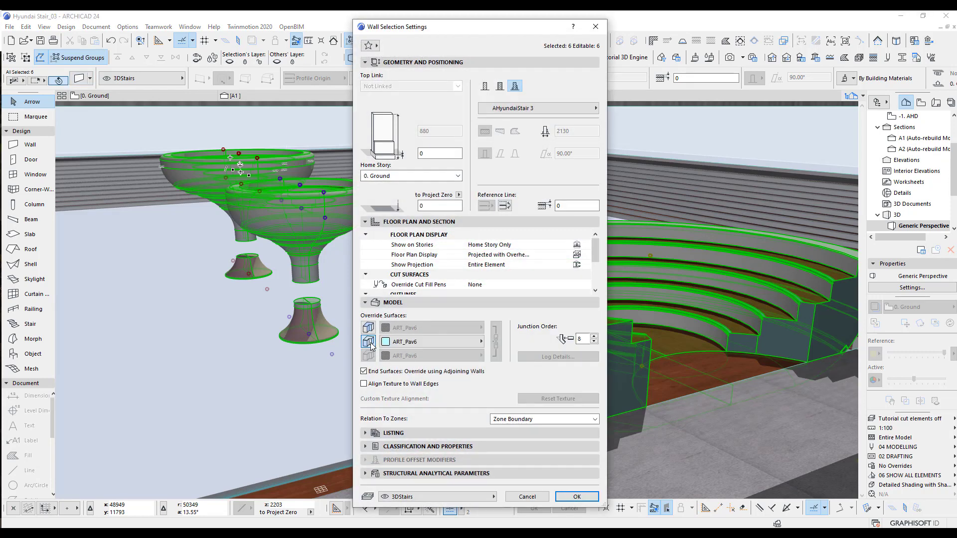
pyautogui.click(399, 342)
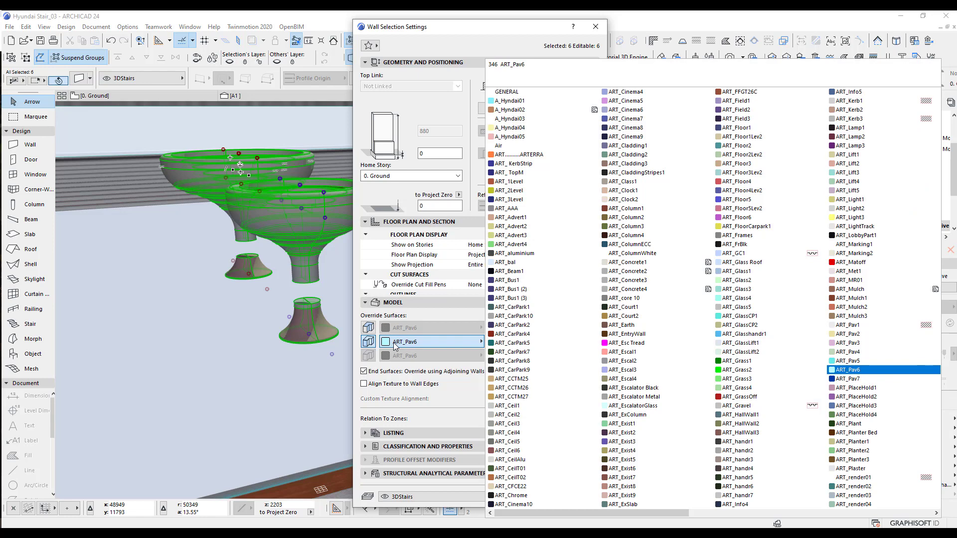
pyautogui.click(513, 119)
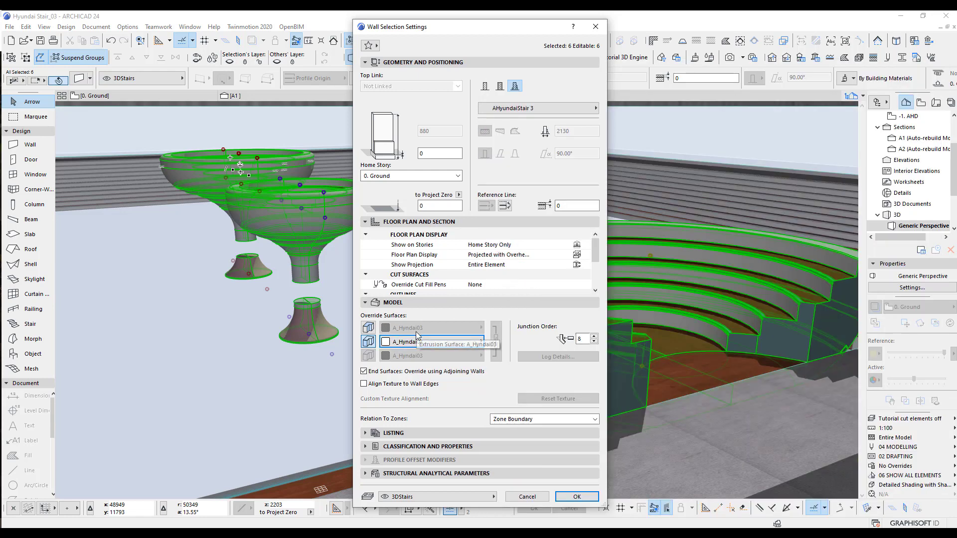
pyautogui.click(576, 496)
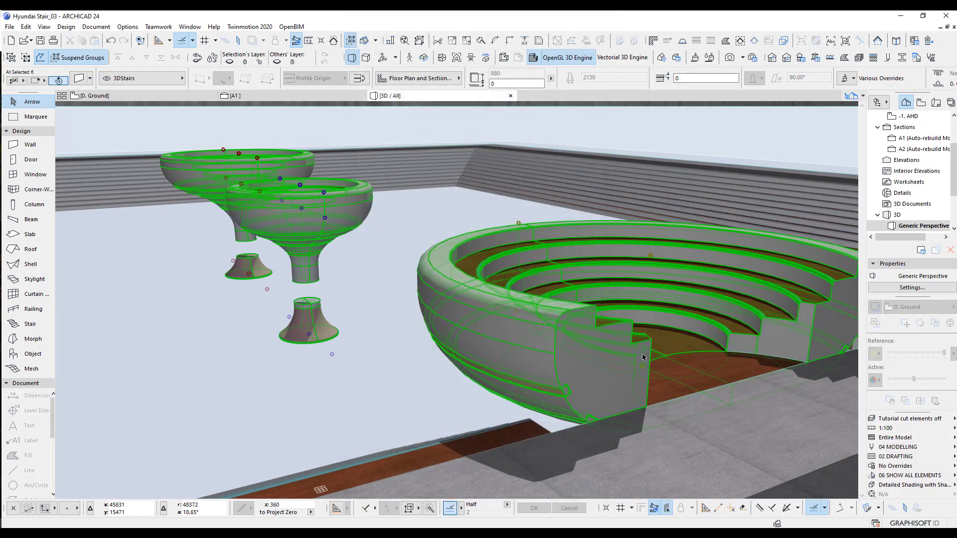
pyautogui.press('Escape')
# Step: Inspect the bowls and the surrounding stepped seating in 3D from several angles
pyautogui.keyDown('shift'); pyautogui.moveTo(592, 355); pyautogui.dragTo(585, 252, button='middle'); pyautogui.keyUp('shift')
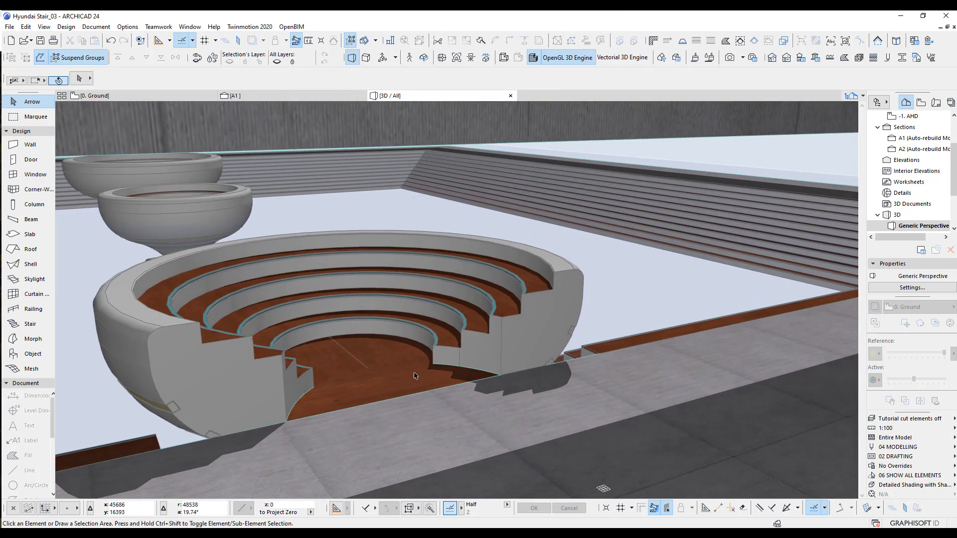
pyautogui.keyDown('shift'); pyautogui.moveTo(520, 330); pyautogui.dragTo(557, 329, button='middle'); pyautogui.keyUp('shift')
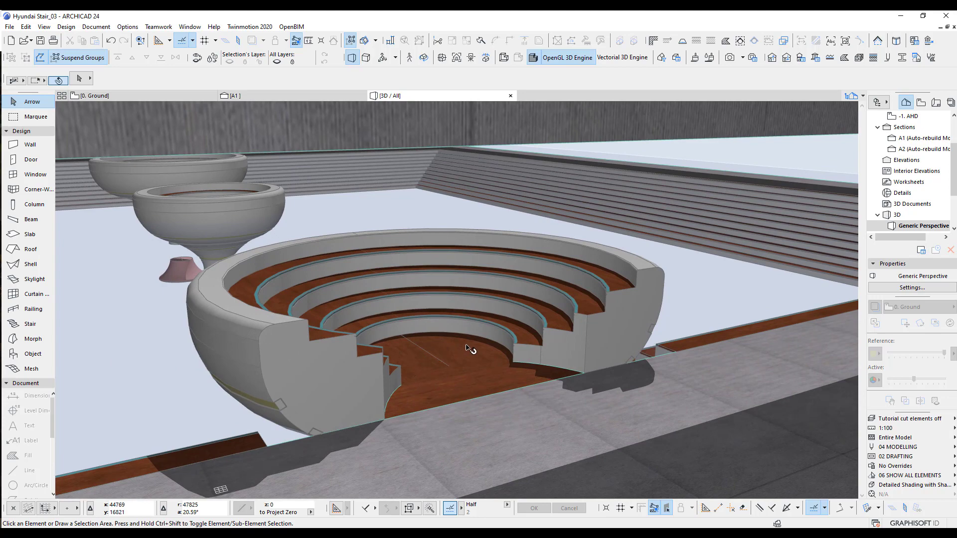
pyautogui.keyDown('shift'); pyautogui.moveTo(223, 304); pyautogui.dragTo(621, 313, button='middle'); pyautogui.keyUp('shift')
pyautogui.scroll(-4, 621, 313)
pyautogui.scroll(-3, 621, 313)
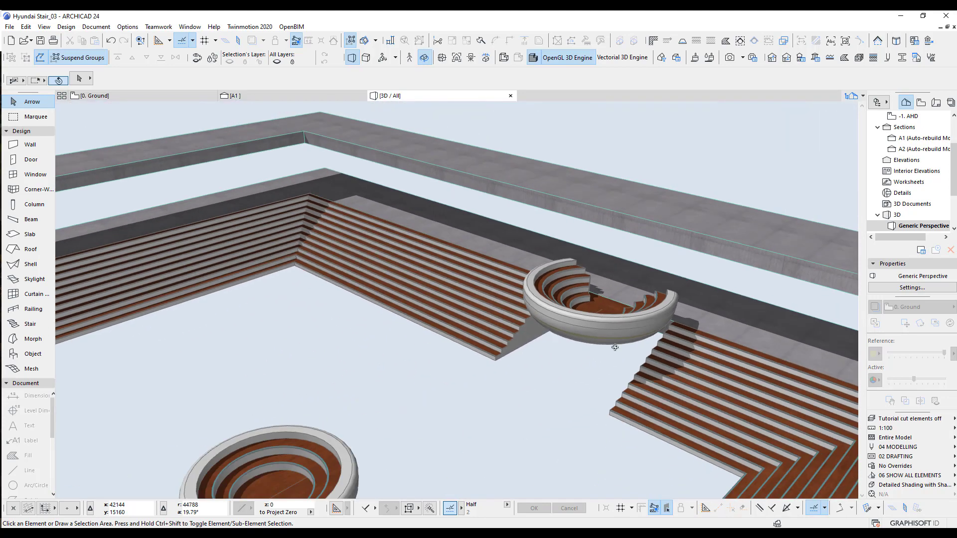
pyautogui.moveTo(578, 376)
pyautogui.keyDown('shift'); pyautogui.mouseDown(button='middle')
pyautogui.moveTo(496, 374)
pyautogui.moveTo(586, 375)
pyautogui.mouseUp(button='middle'); pyautogui.keyUp('shift')
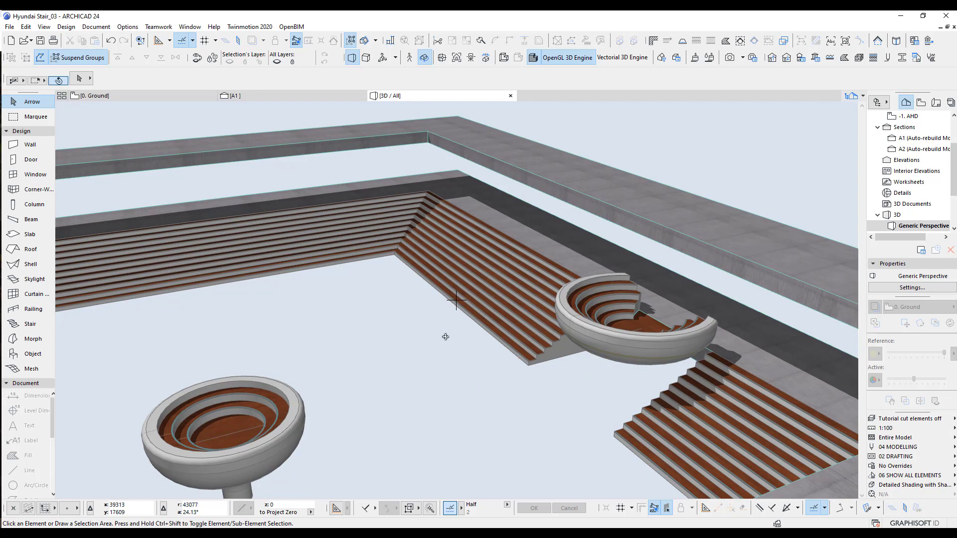
pyautogui.moveTo(441, 364); pyautogui.dragTo(545, 348, button='middle')
# Step: On the Ground floor plan, move both halves of the small bowl along the A1 section line until its rim slightly overlaps the large bowl
pyautogui.press('F2')
pyautogui.scroll(-5, 507, 323)
pyautogui.scroll(-3, 490, 333)
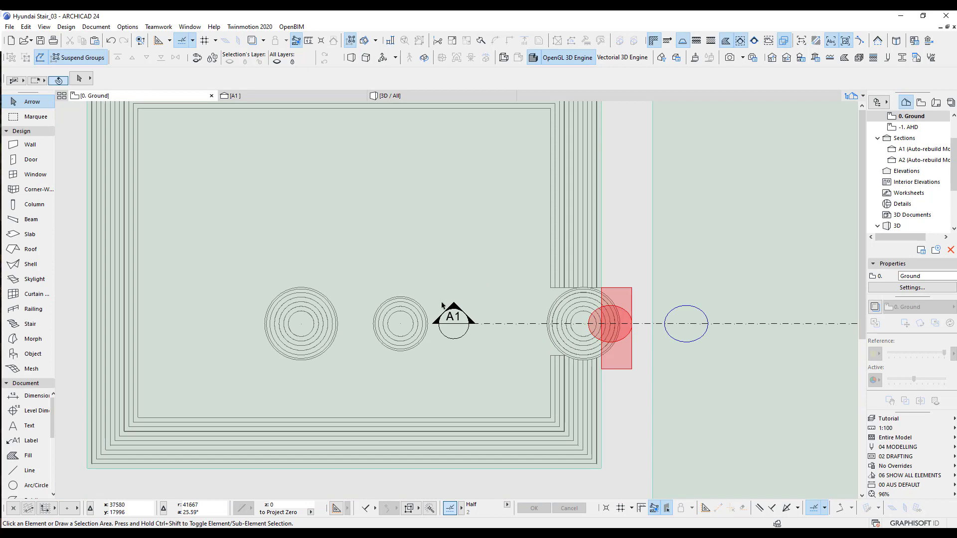
pyautogui.click(420, 316)
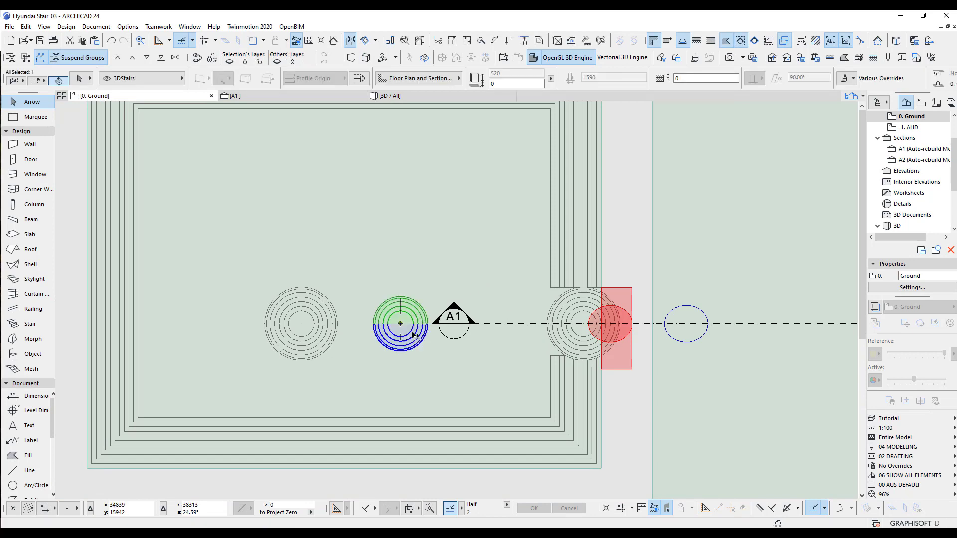
pyautogui.hotkey('ctrl', 'd')
pyautogui.scroll(5, 440, 361)
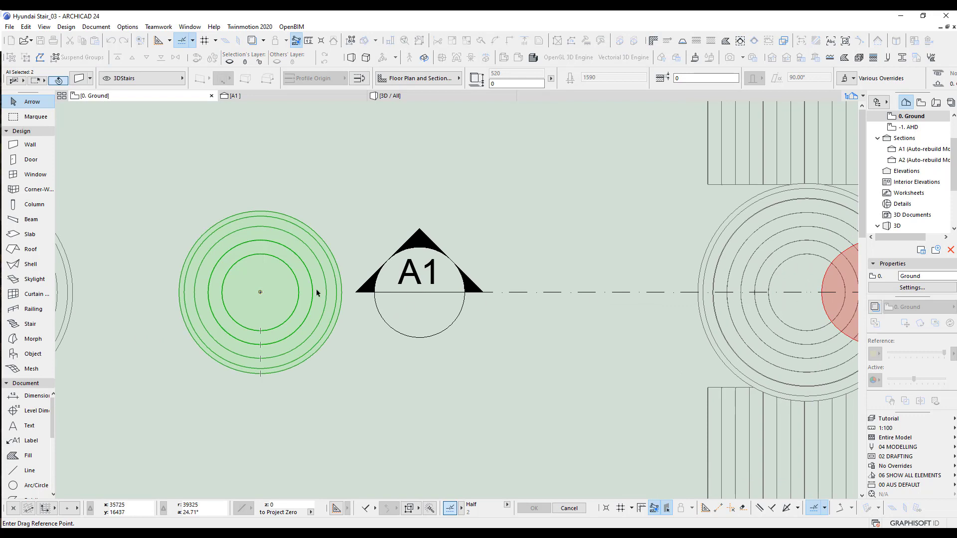
pyautogui.click(260, 293)
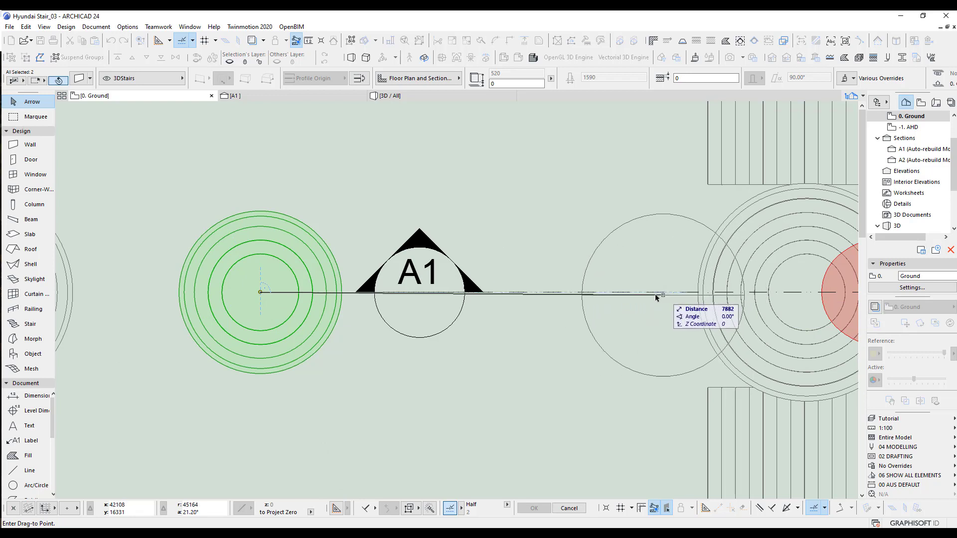
pyautogui.click(627, 292)
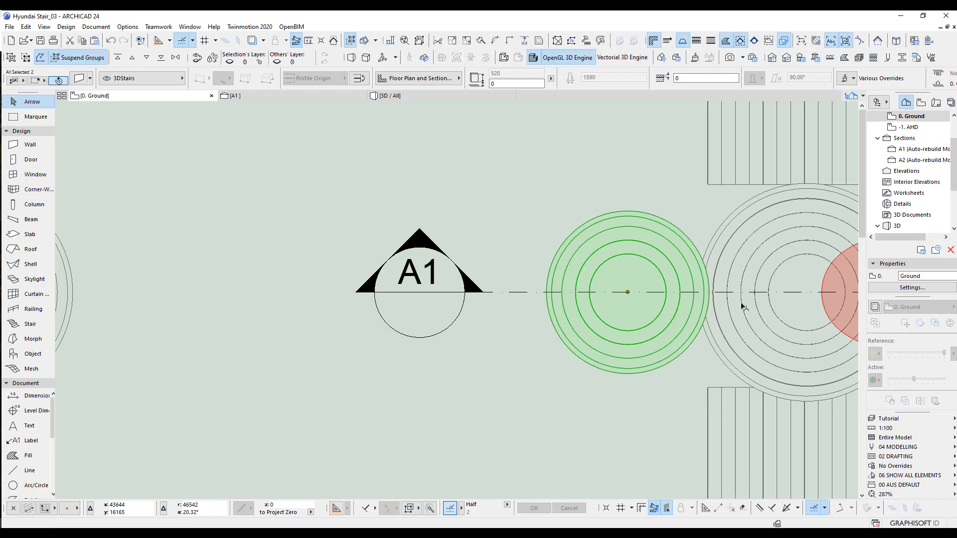
pyautogui.scroll(3, 653, 309)
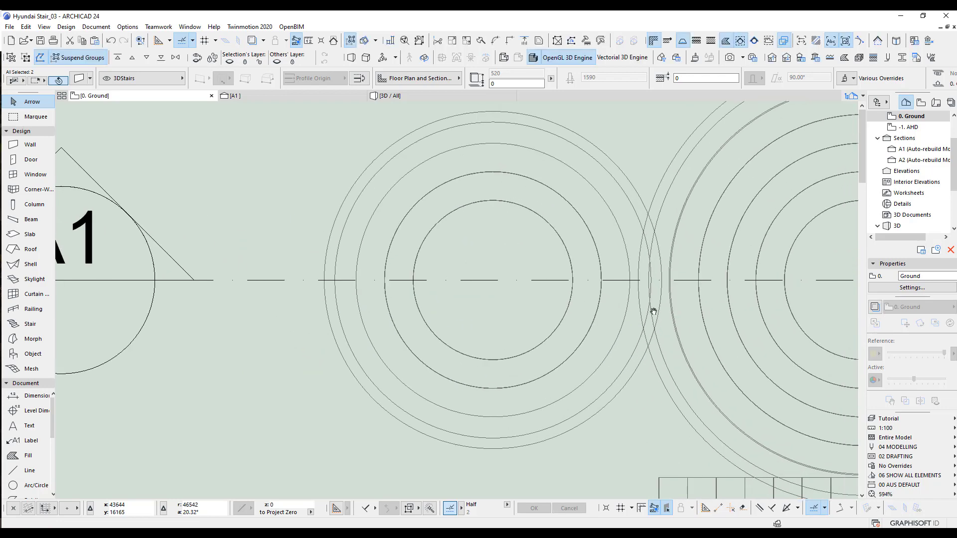
pyautogui.click(217, 176)
# Step: Check how the two bowls overlap in section A1, and examine the step and landing junctions in the plan's reference photo
pyautogui.click(262, 98)
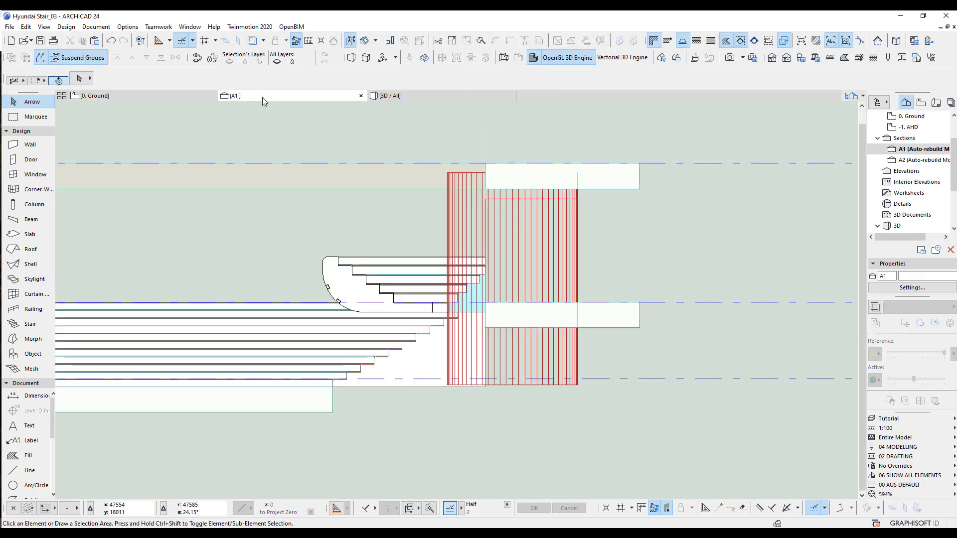
pyautogui.scroll(-5, 360, 341)
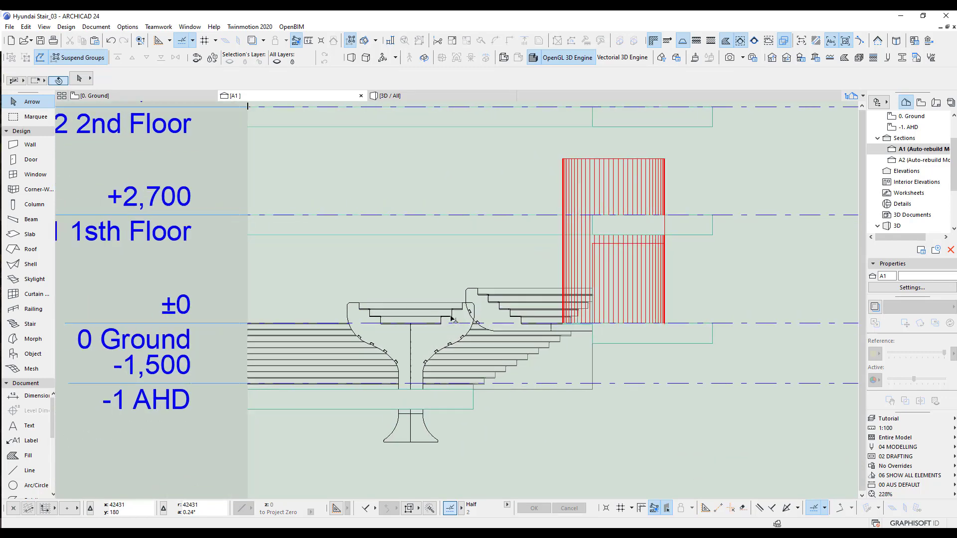
pyautogui.scroll(7, 451, 317)
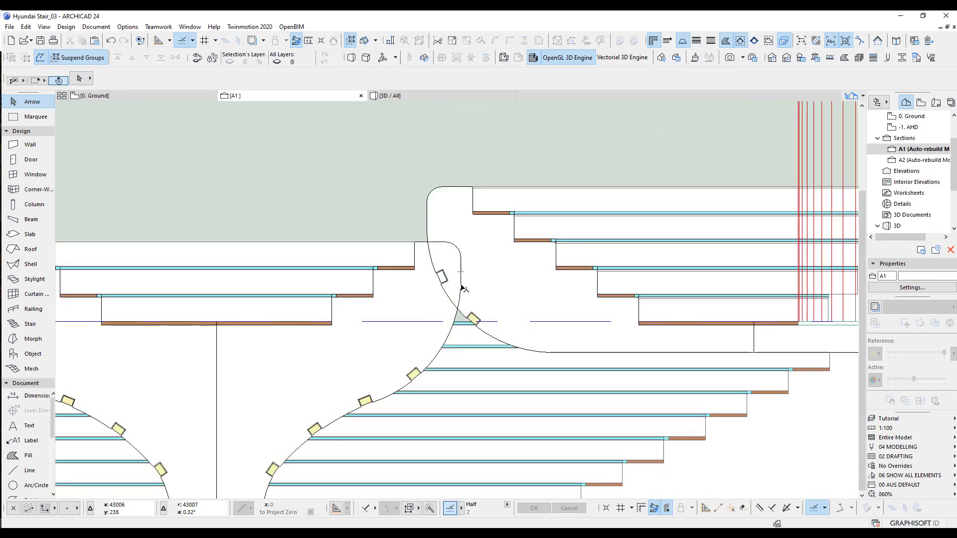
pyautogui.press('F2')
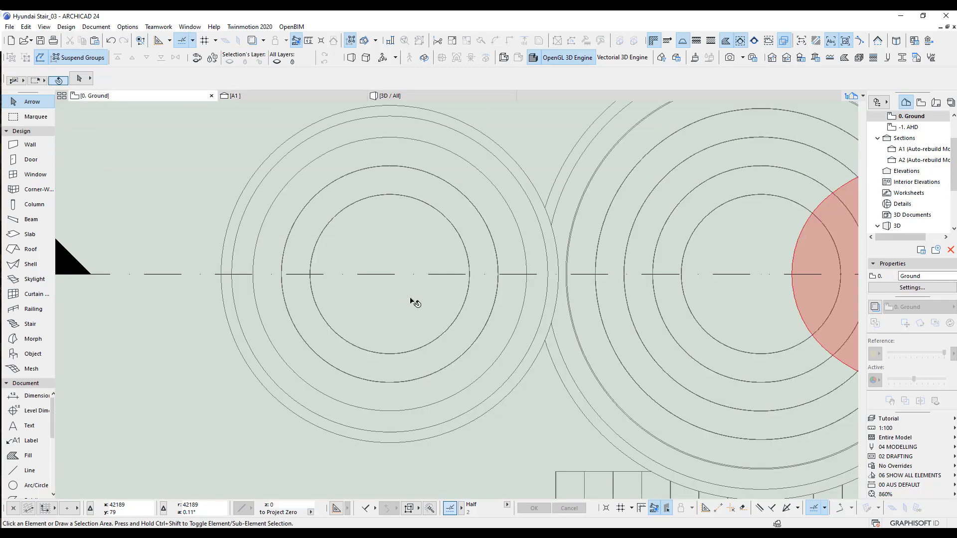
pyautogui.scroll(-14, 518, 305)
pyautogui.moveTo(427, 319); pyautogui.dragTo(690, 313, button='middle')
pyautogui.scroll(1, 439, 298)
pyautogui.scroll(11, 438, 298)
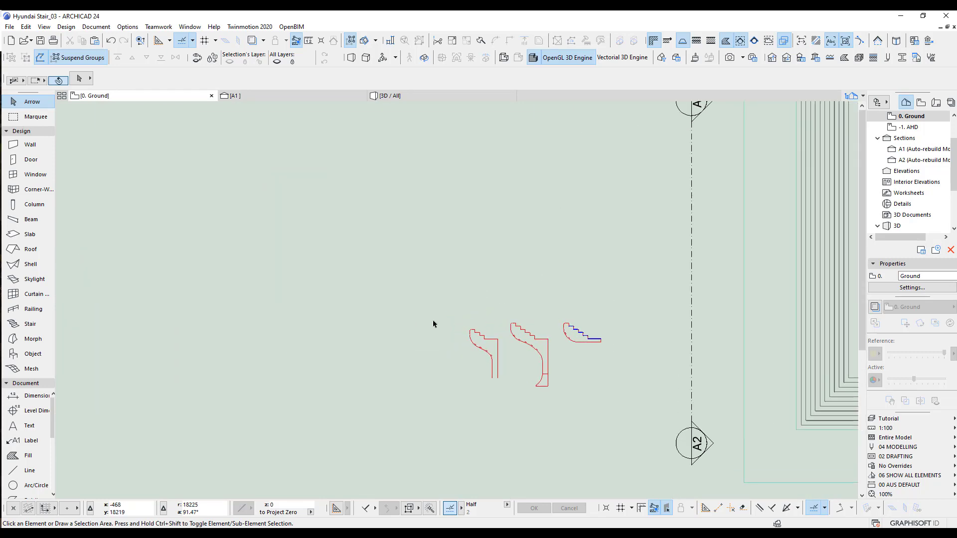
pyautogui.scroll(2, 344, 394)
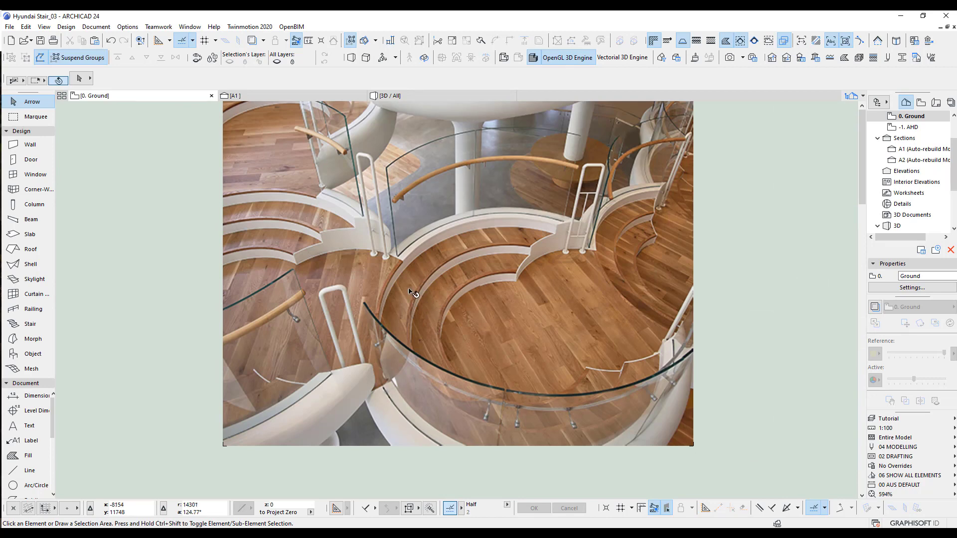
pyautogui.scroll(2, 393, 285)
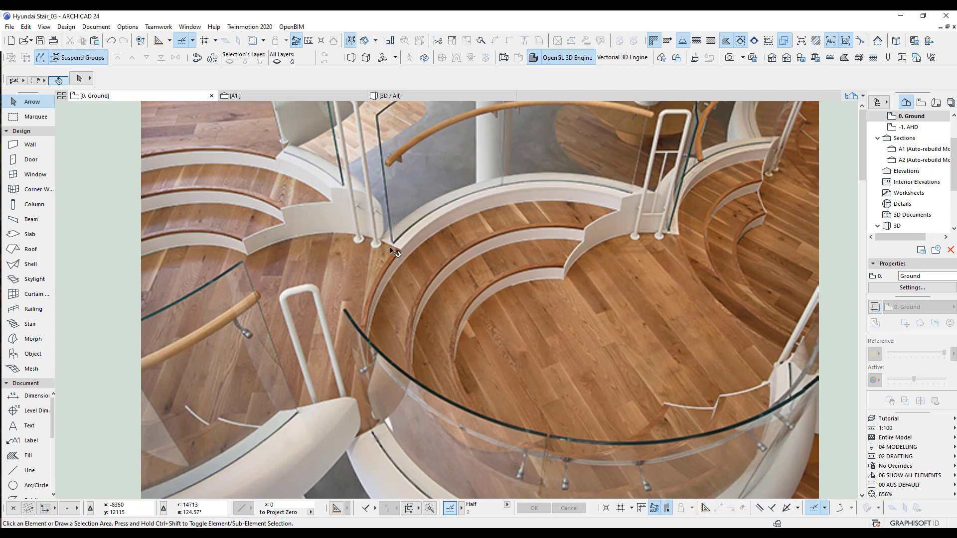
# Step: In section A1, raise the small bowl's wall vertically by 879 mm to bring its floor level with the large bowl's rim
pyautogui.click(264, 94)
pyautogui.scroll(2, 431, 260)
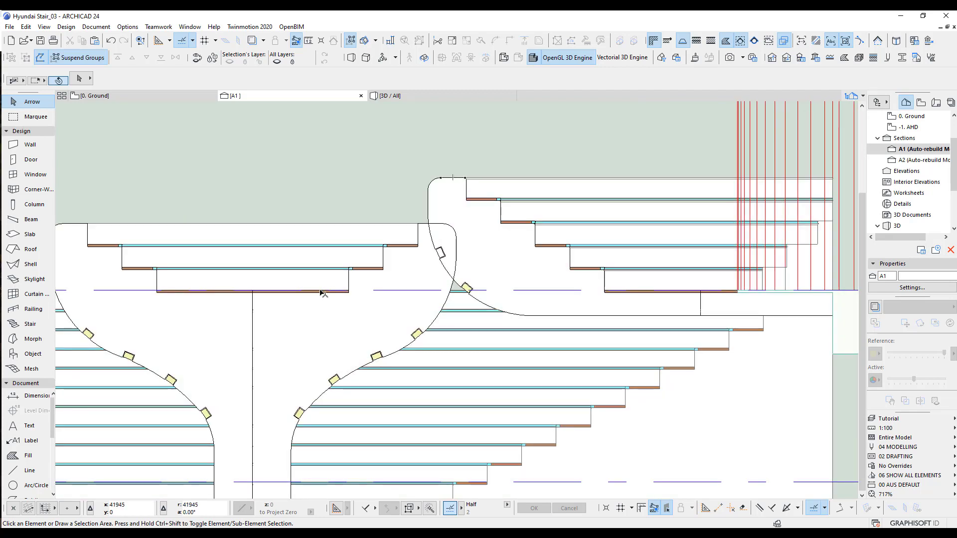
pyautogui.click(369, 272)
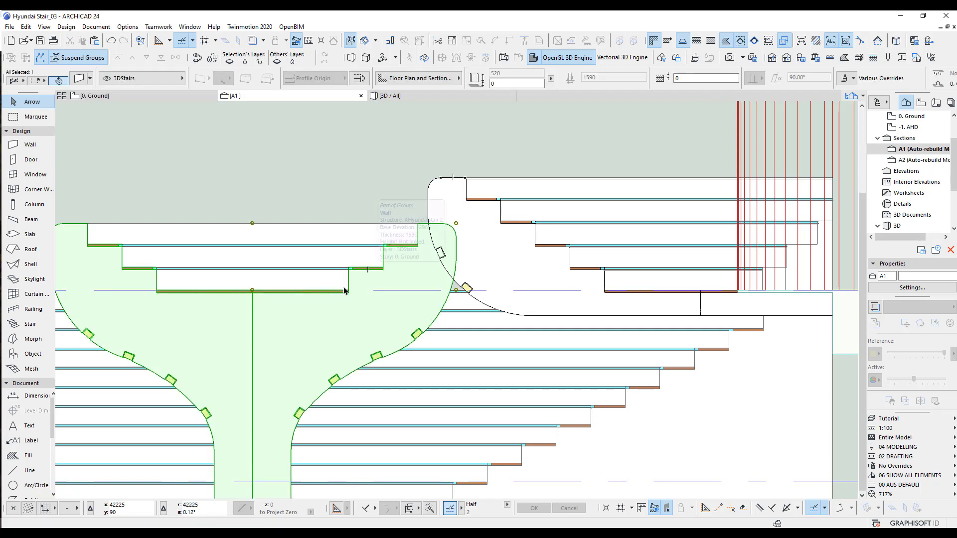
pyautogui.hotkey('ctrl', 'd')
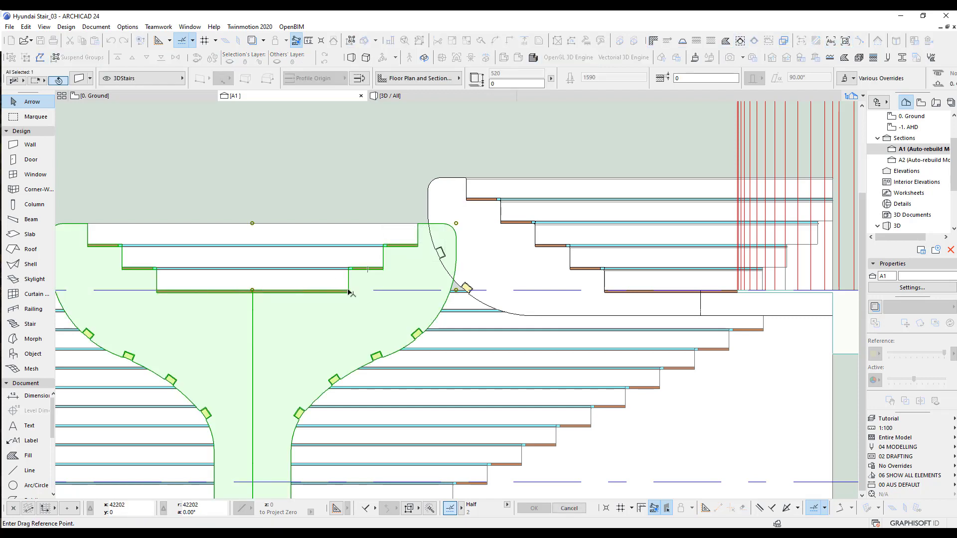
pyautogui.scroll(4, 359, 292)
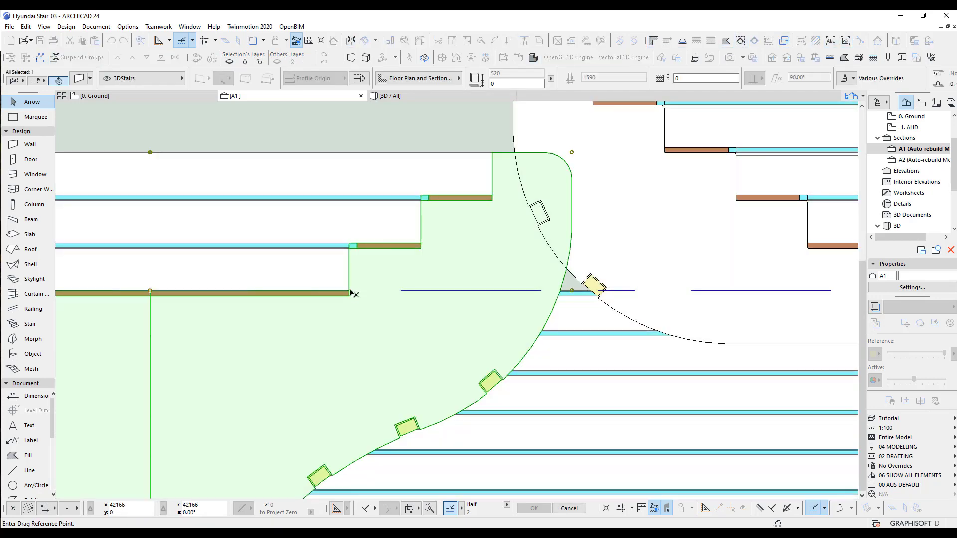
pyautogui.click(149, 293)
pyautogui.scroll(-4, 201, 278)
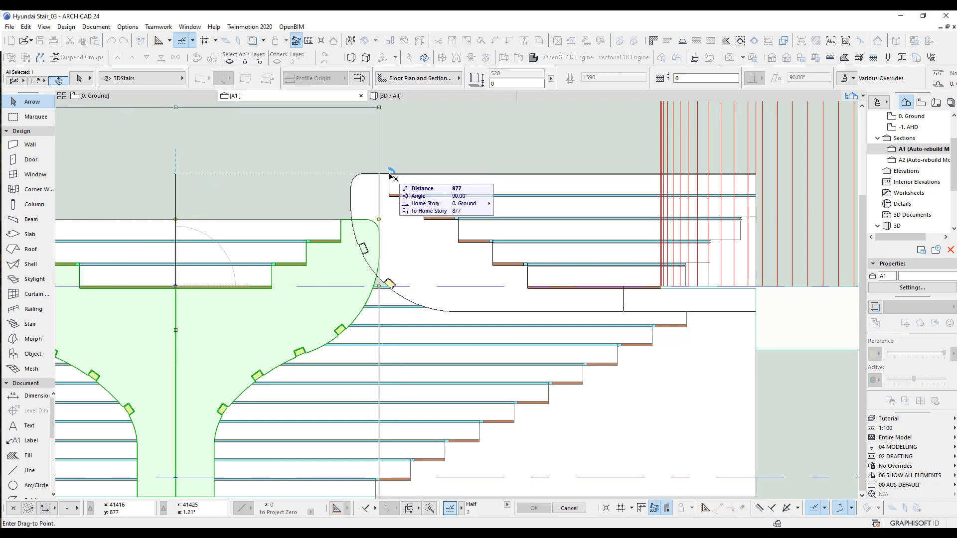
pyautogui.scroll(5, 390, 176)
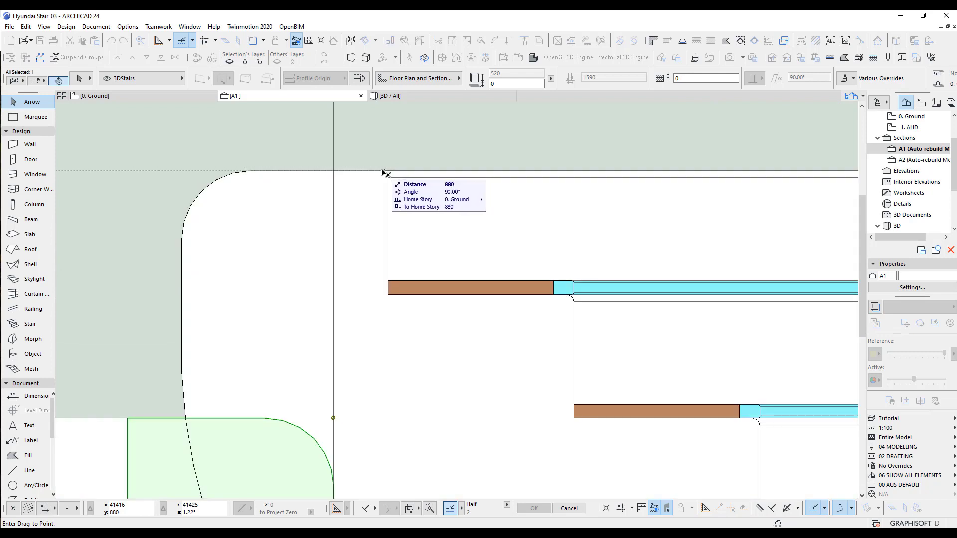
pyautogui.click(387, 174)
pyautogui.scroll(-3, 534, 244)
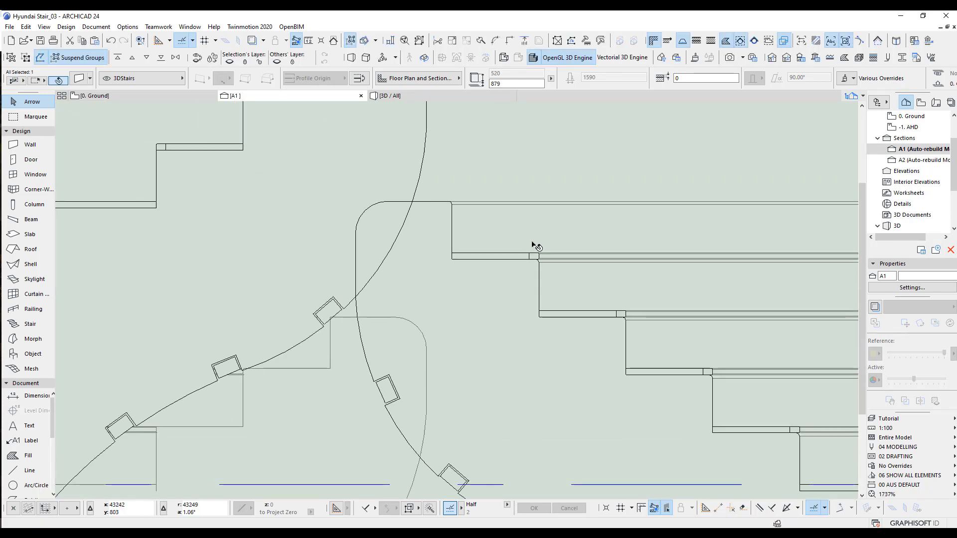
pyautogui.scroll(-2, 534, 244)
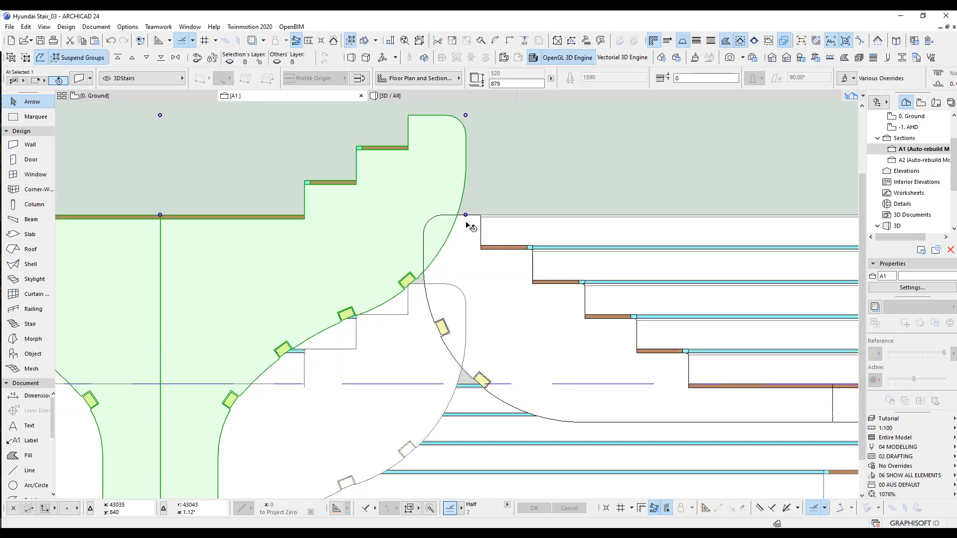
pyautogui.scroll(-2, 376, 260)
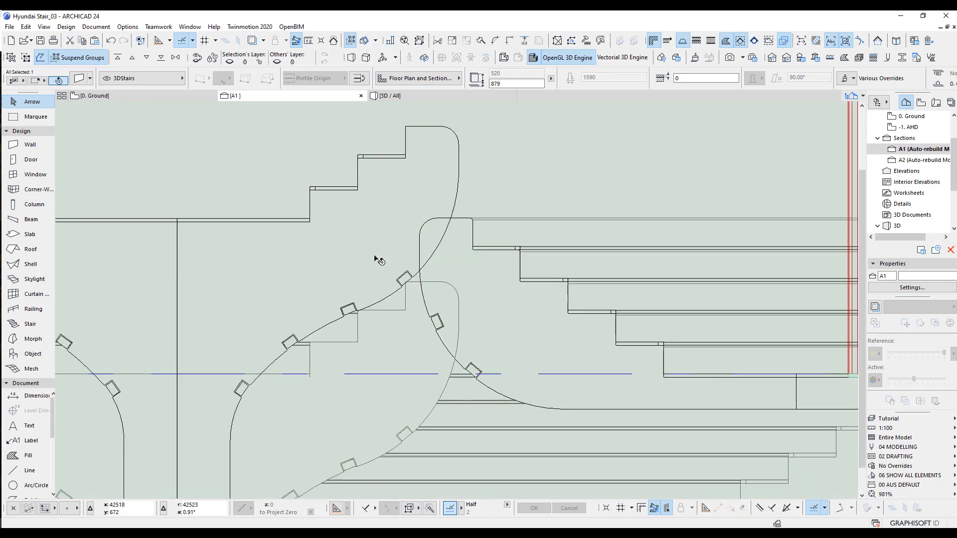
# Step: Delete the half of the small bowl that still sits at the original lower level in section A1
pyautogui.moveTo(321, 192); pyautogui.dragTo(428, 157, button='middle')
pyautogui.click(459, 294)
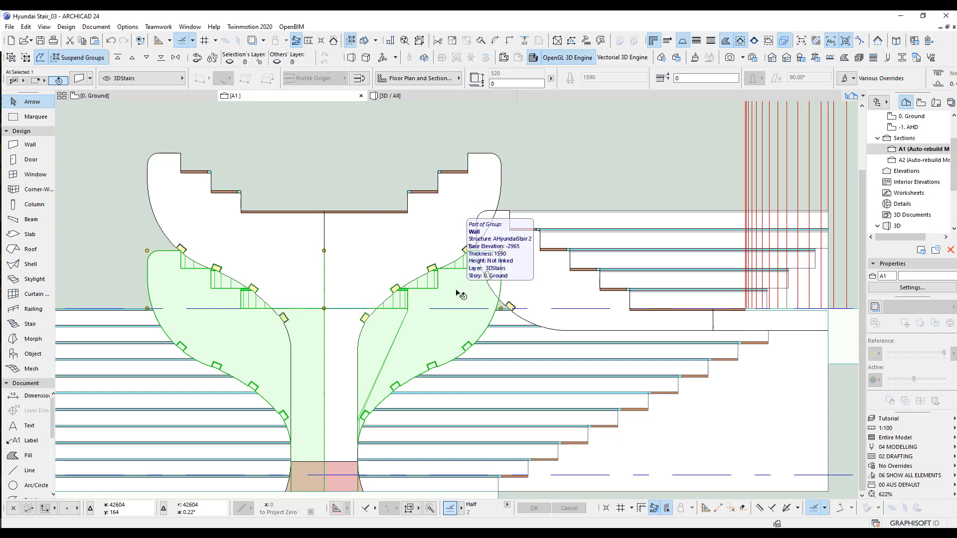
pyautogui.press('Delete')
pyautogui.scroll(1, 498, 224)
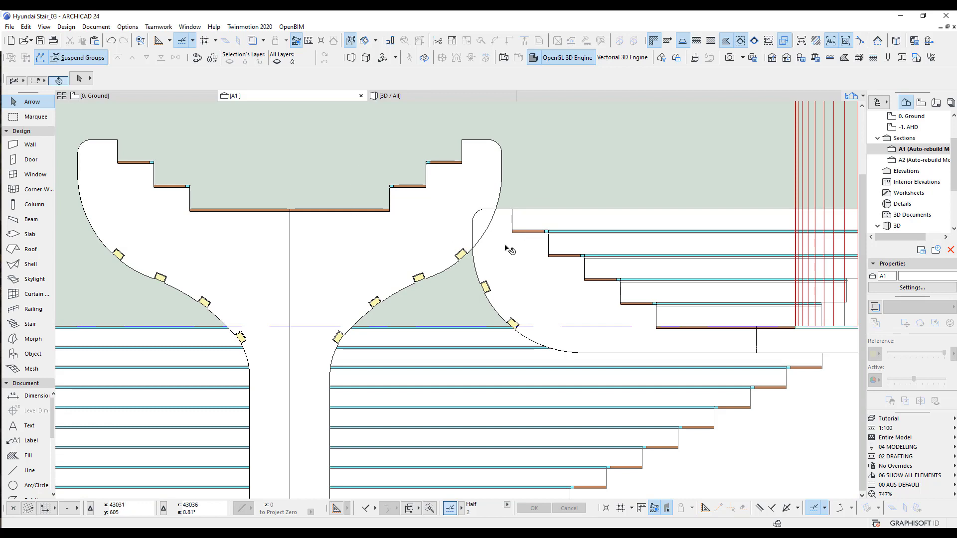
# Step: Try moving the raised small bowl horizontally to line its second step's riser up with the large bowl's inner rim edge, and undo the move
pyautogui.click(366, 221)
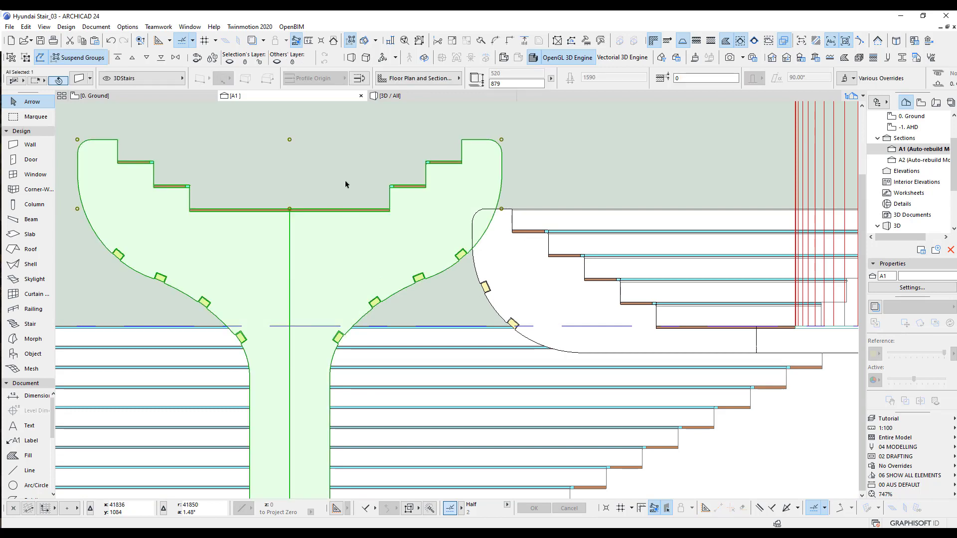
pyautogui.hotkey('ctrl', 'd')
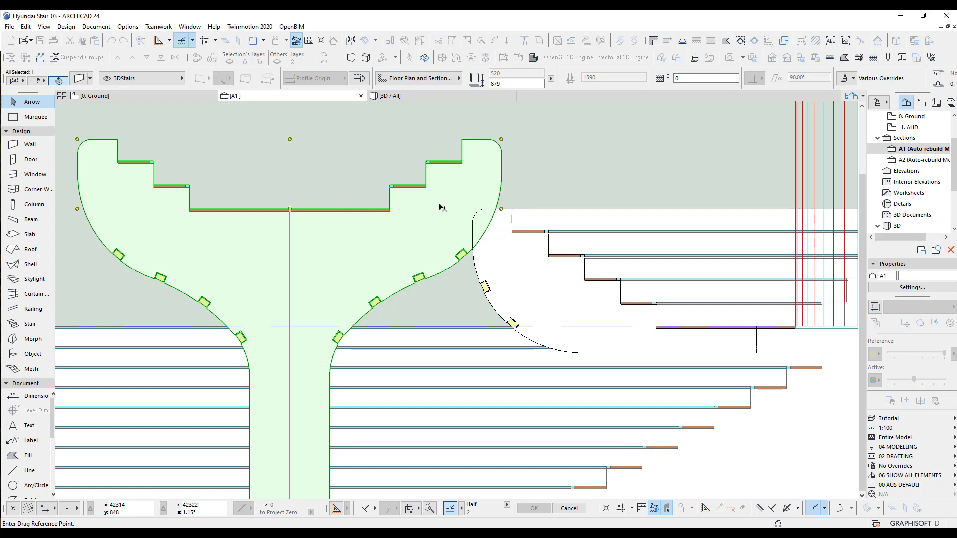
pyautogui.click(427, 163)
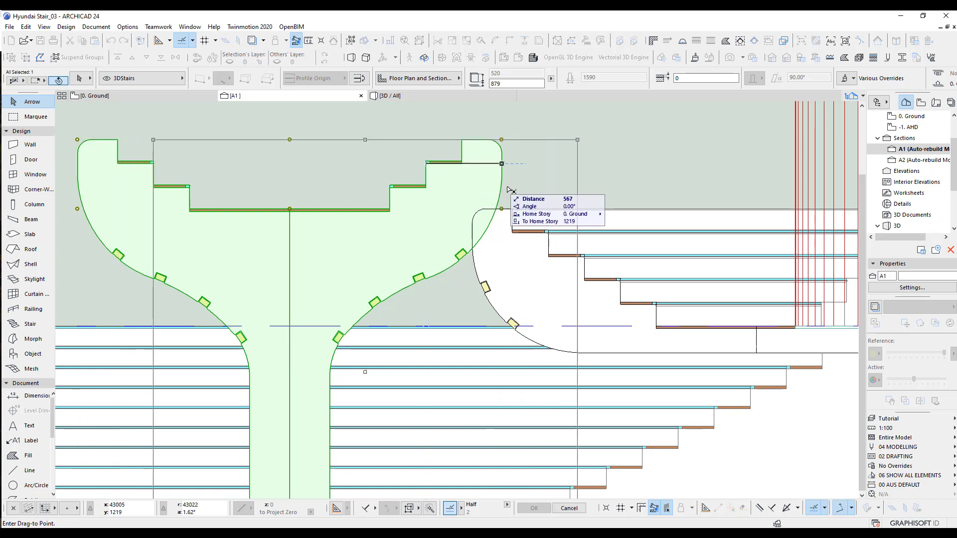
pyautogui.click(516, 212)
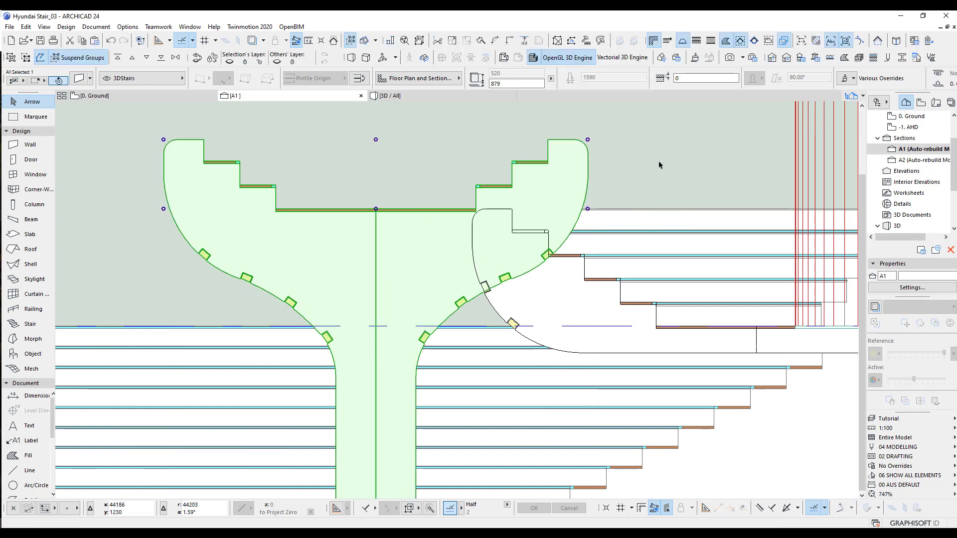
pyautogui.press('Escape')
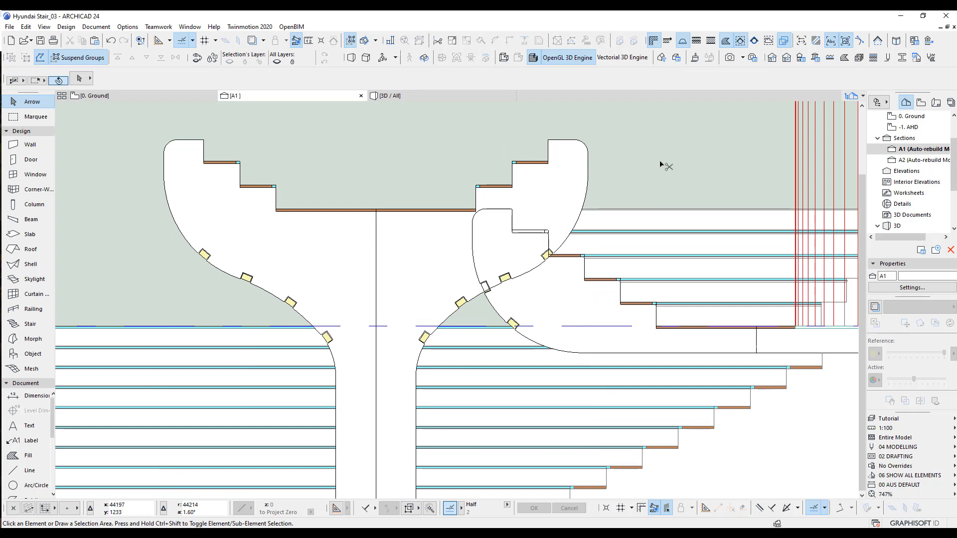
pyautogui.hotkey('ctrl', 'z')
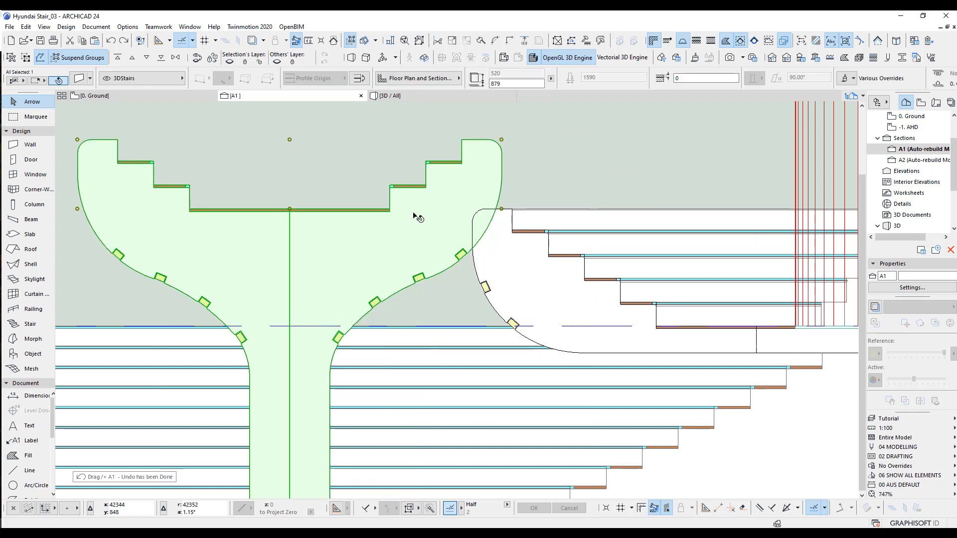
# Step: Move the raised small bowl horizontally so its rim's inner edge lines up with the inner edge of the large bowl's rim
pyautogui.hotkey('ctrl', 'd')
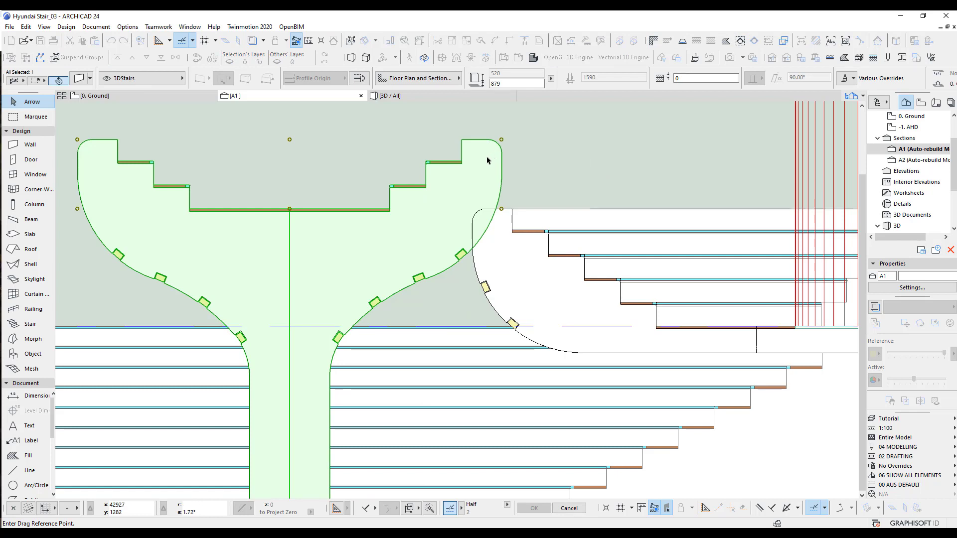
pyautogui.click(461, 150)
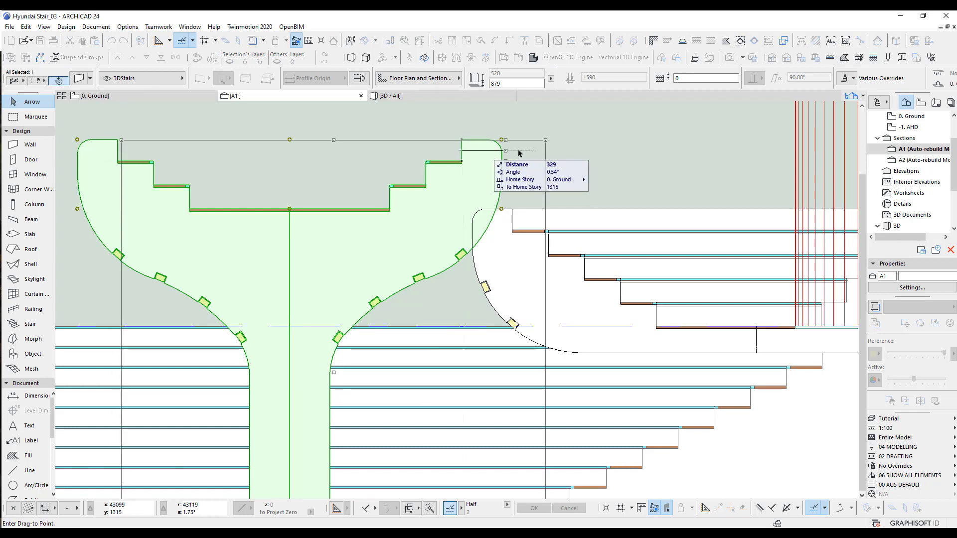
pyautogui.press('Escape')
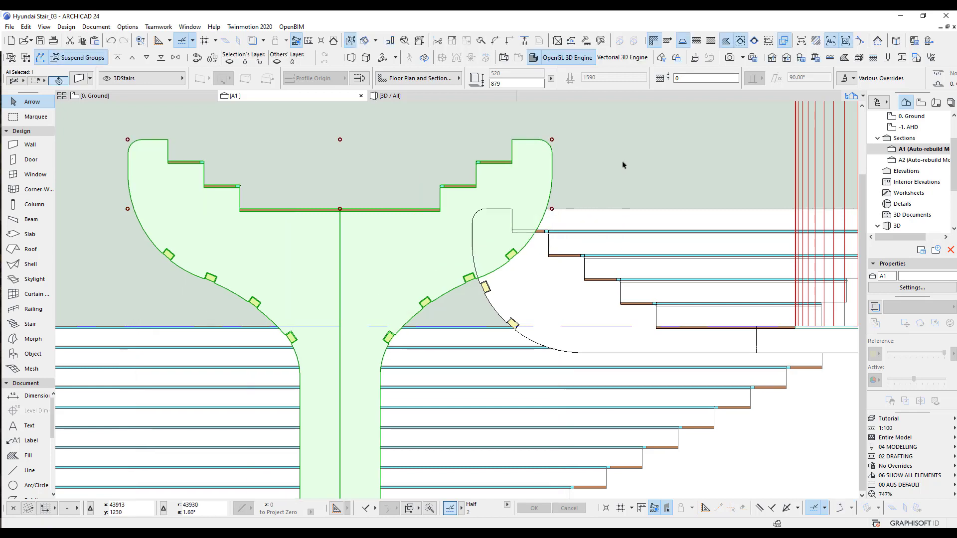
pyautogui.press('Escape')
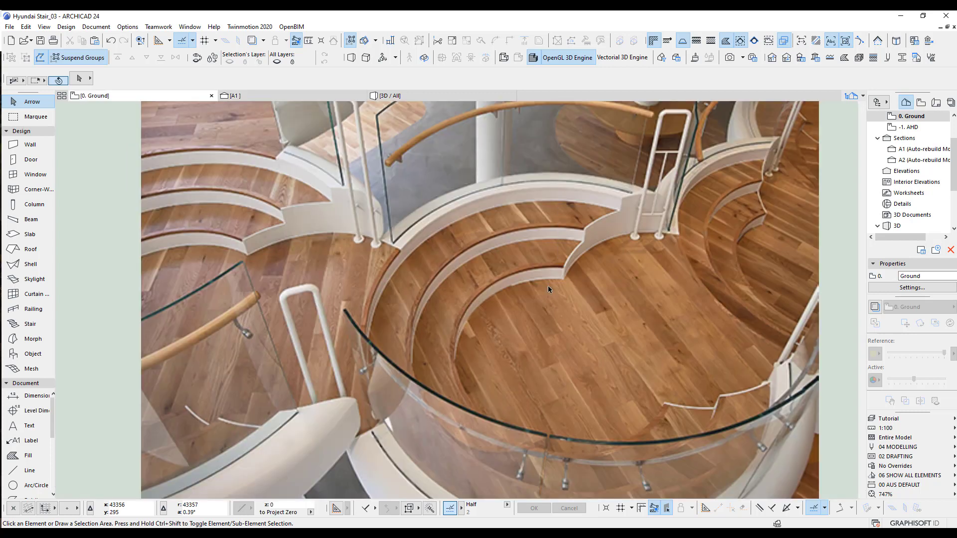
# Step: On the Ground floor plan, mirror a copy of the small bowl's half across the A1 section line and group both halves
pyautogui.click(493, 333)
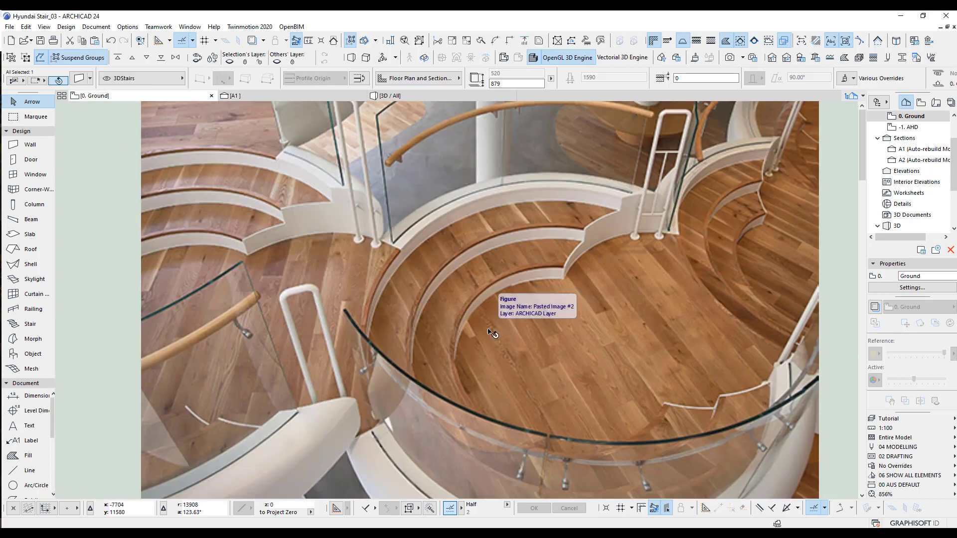
pyautogui.scroll(-10, 520, 349)
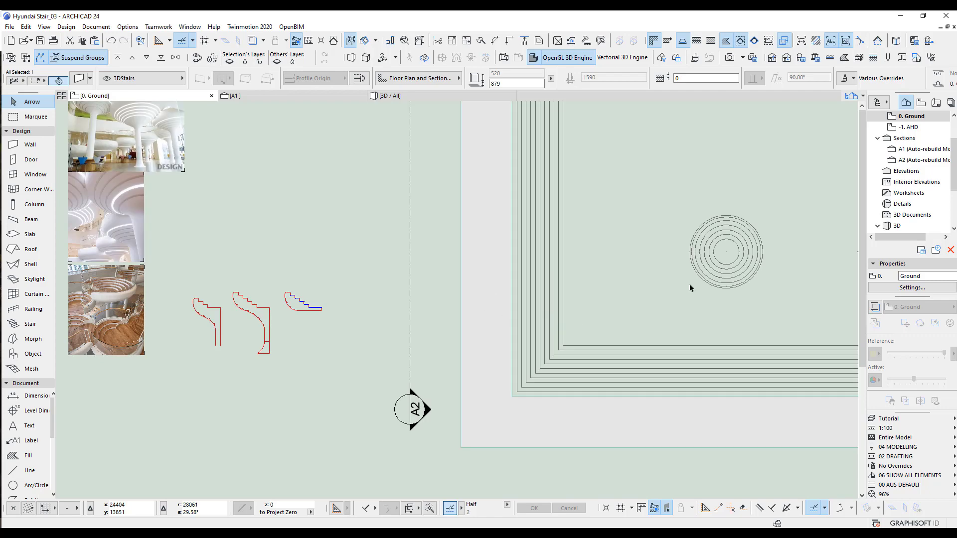
pyautogui.moveTo(690, 285); pyautogui.dragTo(592, 356, button='middle')
pyautogui.scroll(5, 439, 323)
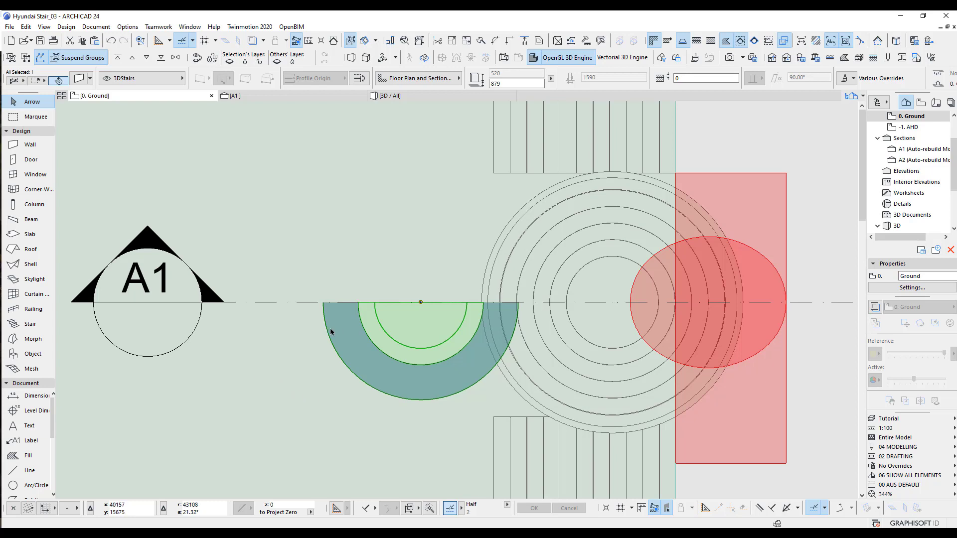
pyautogui.click(26, 27)
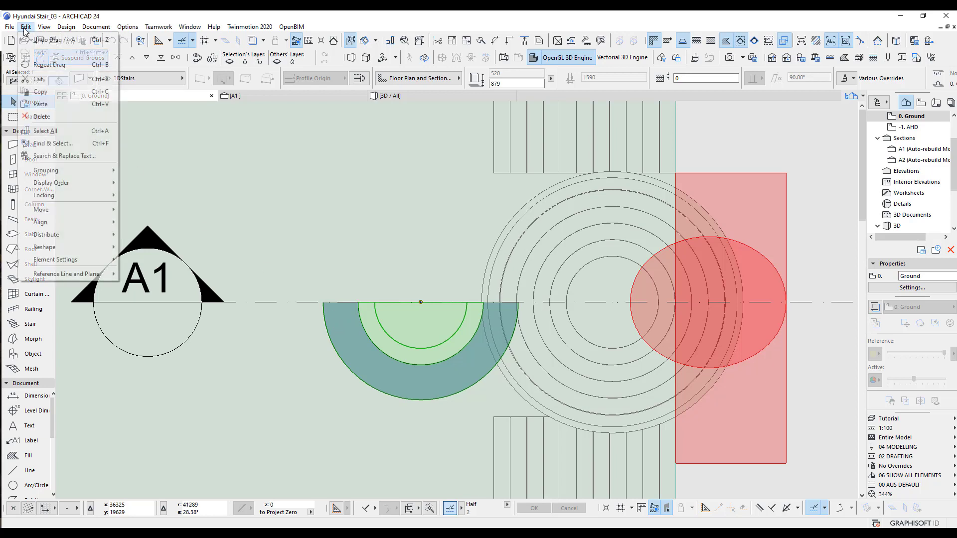
pyautogui.moveTo(48, 212)
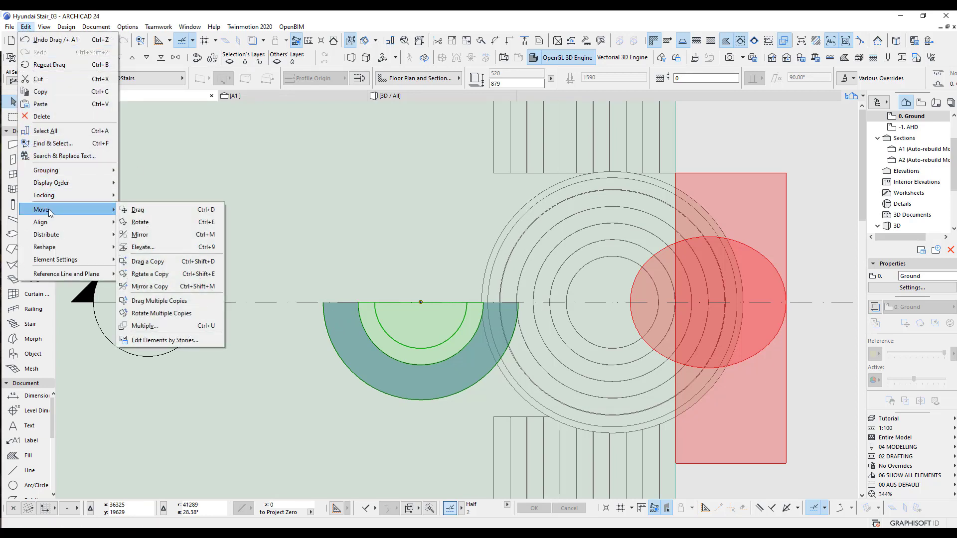
pyautogui.click(169, 286)
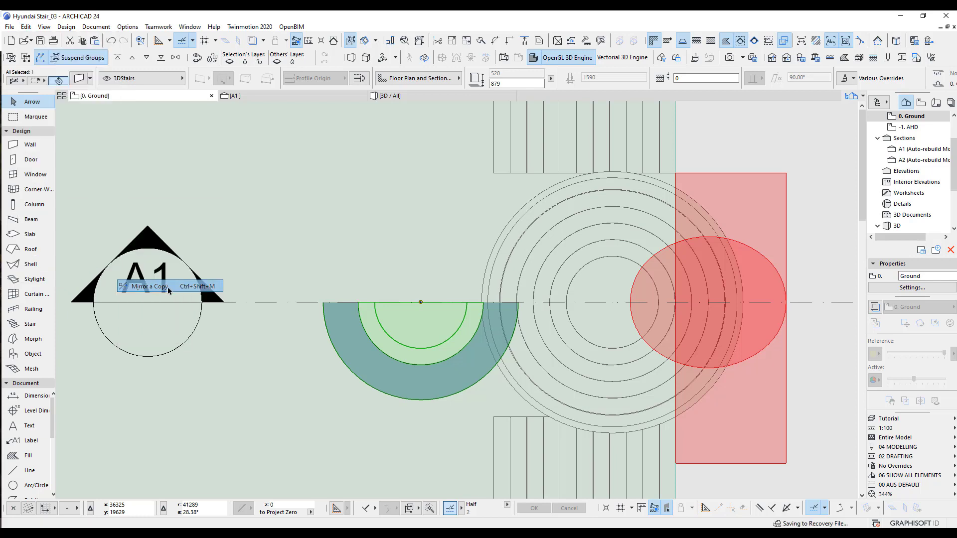
pyautogui.click(430, 302)
pyautogui.click(440, 303)
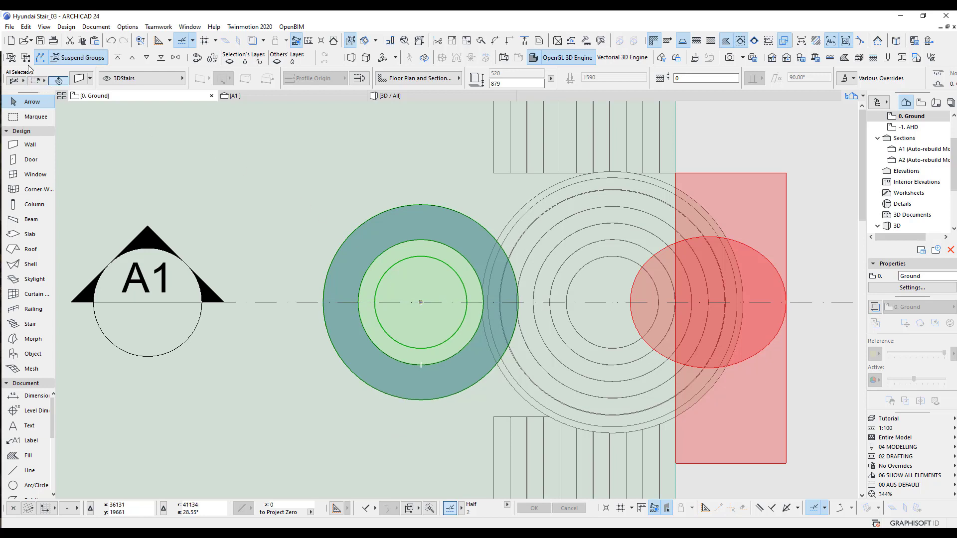
pyautogui.click(12, 57)
pyautogui.press('Escape')
# Step: Cut an opening where the two bowls overlap using a circular morph centred on the A1 line, checking the bowls in 3D
pyautogui.press('F3')
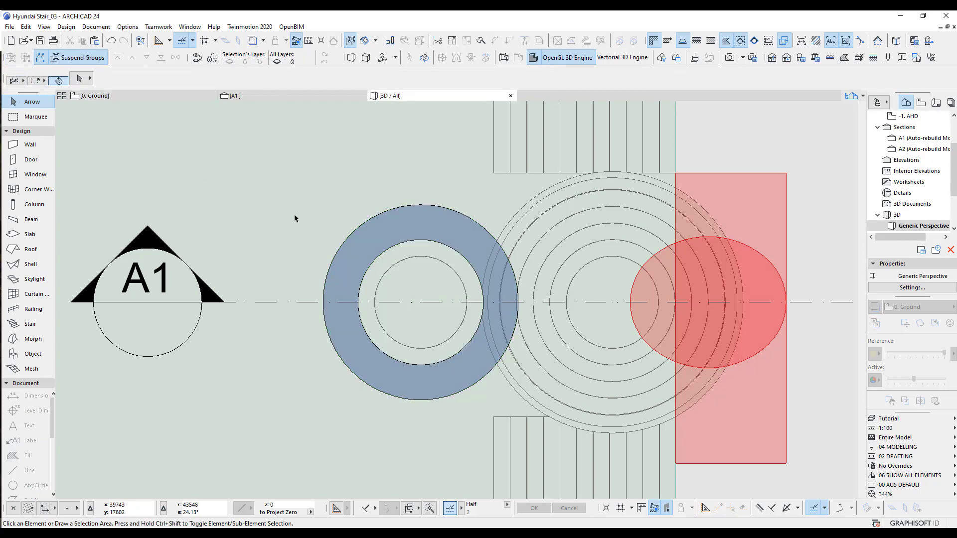
pyautogui.scroll(3, 625, 331)
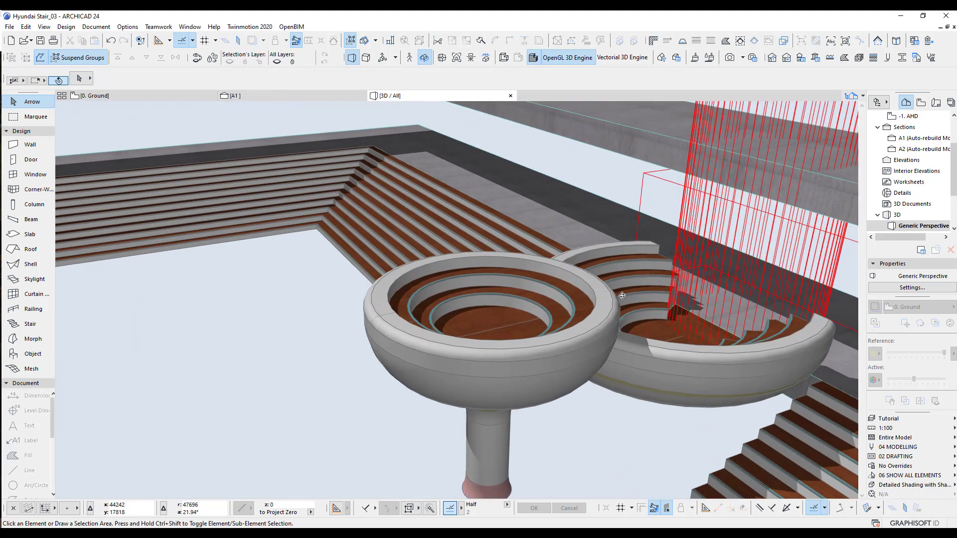
pyautogui.keyDown('shift'); pyautogui.moveTo(597, 286); pyautogui.dragTo(465, 278, button='middle'); pyautogui.keyUp('shift')
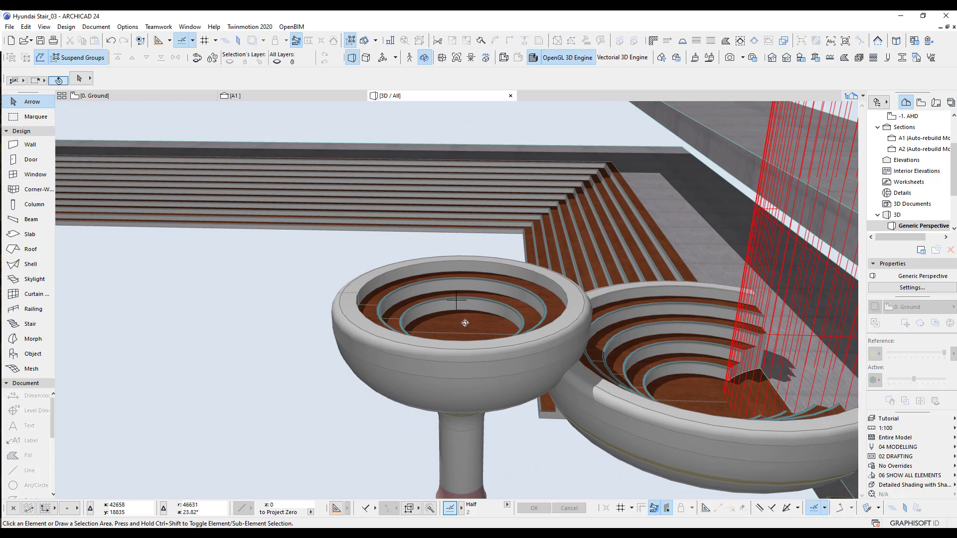
pyautogui.press('F2')
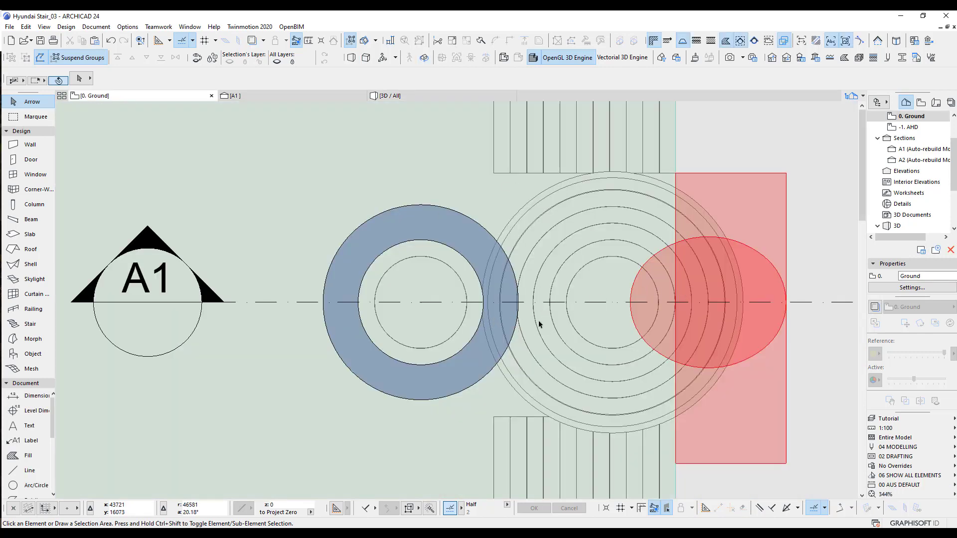
pyautogui.click(32, 342)
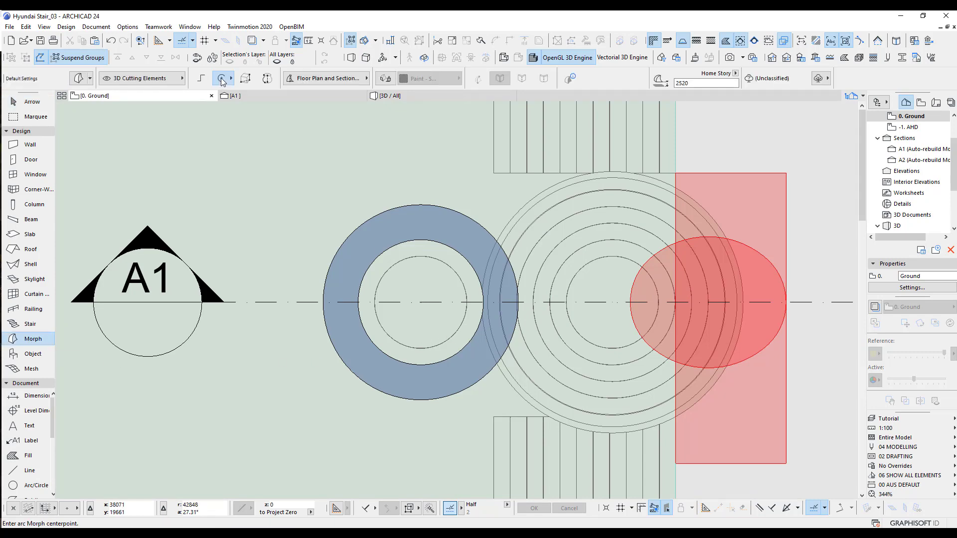
pyautogui.scroll(3, 521, 327)
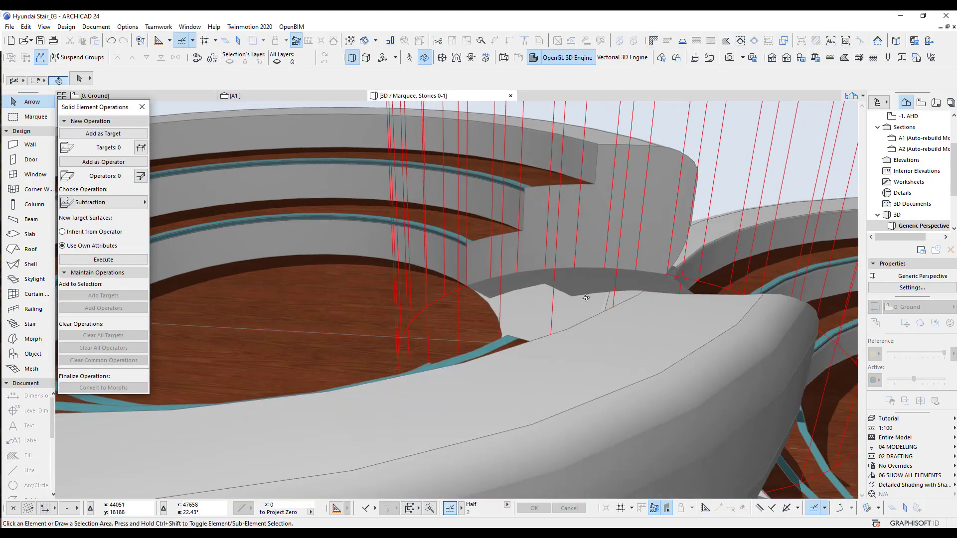
pyautogui.keyDown('shift'); pyautogui.moveTo(498, 299); pyautogui.dragTo(488, 345, button='middle'); pyautogui.keyUp('shift')
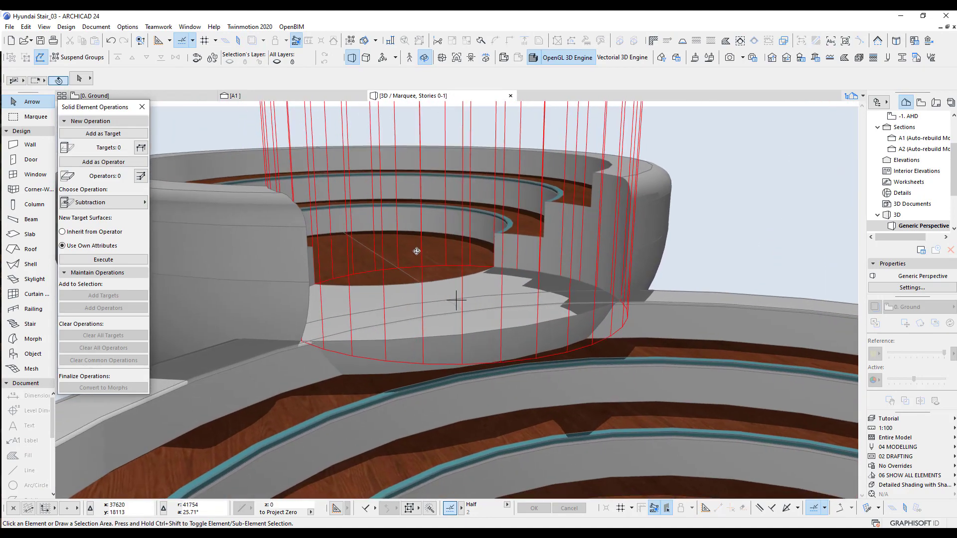
pyautogui.keyDown('shift'); pyautogui.moveTo(417, 251); pyautogui.dragTo(554, 347, button='middle'); pyautogui.keyUp('shift')
pyautogui.press('F2')
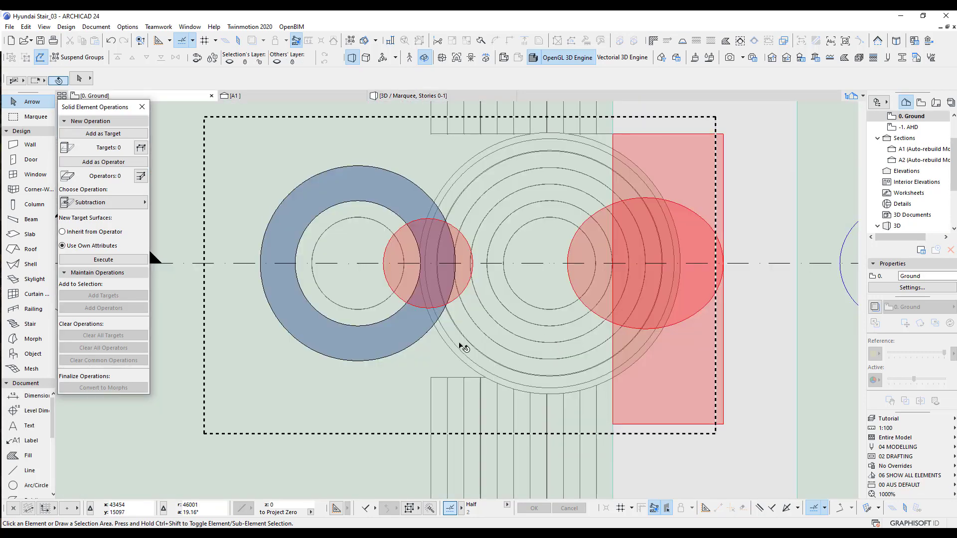
# Step: On the Ground plan, start a straight-sided morph with an about 944 mm side between the circle's two intersections with the small bowl's step line
pyautogui.scroll(3, 420, 275)
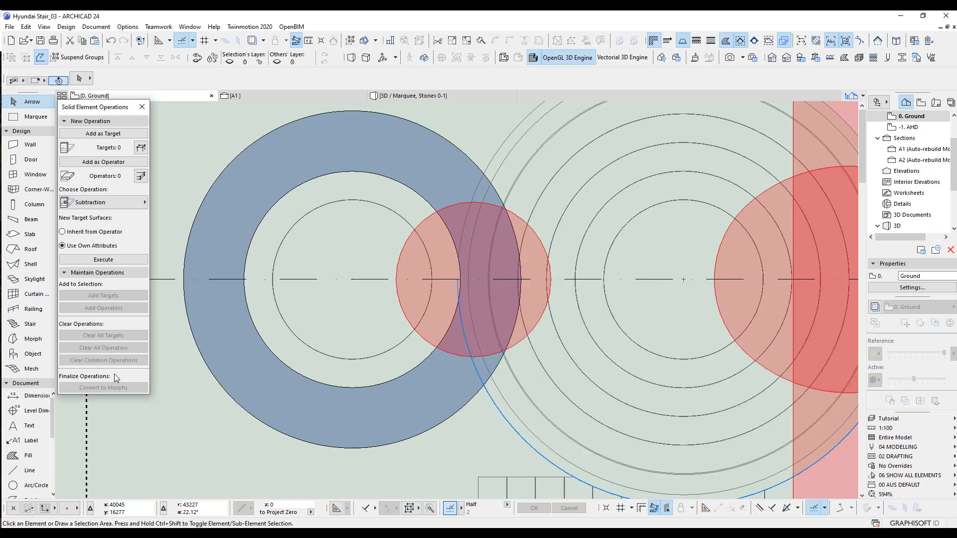
pyautogui.click(25, 339)
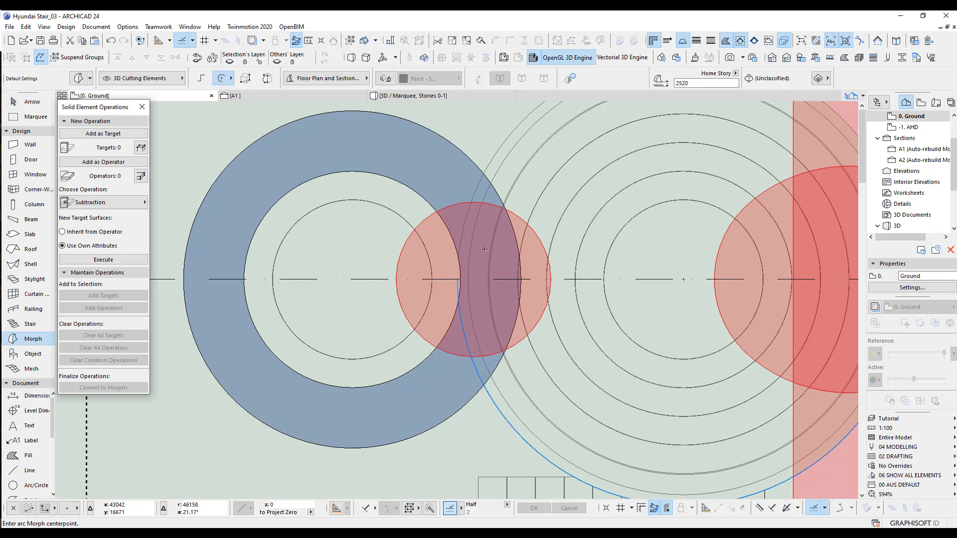
pyautogui.scroll(2, 472, 248)
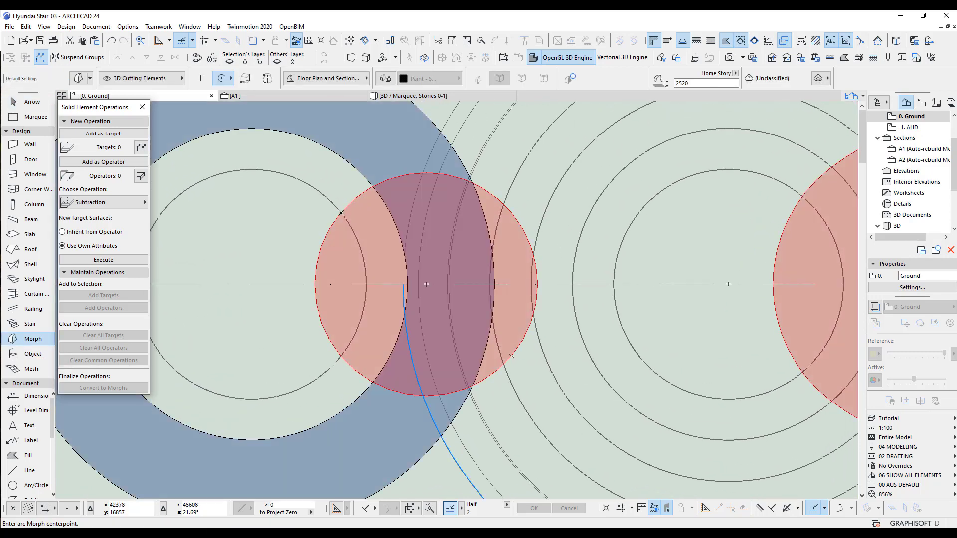
pyautogui.scroll(12, 426, 285)
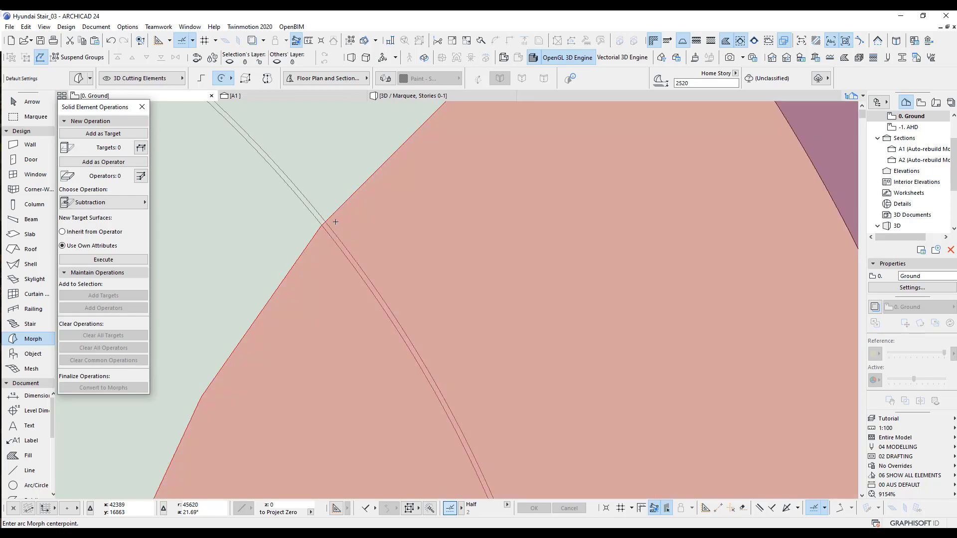
pyautogui.click(325, 221)
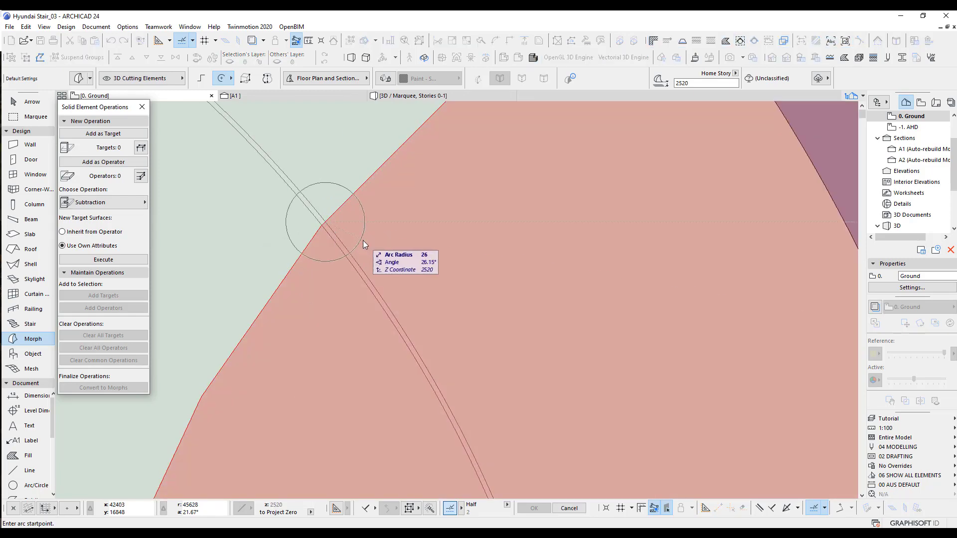
pyautogui.click(202, 78)
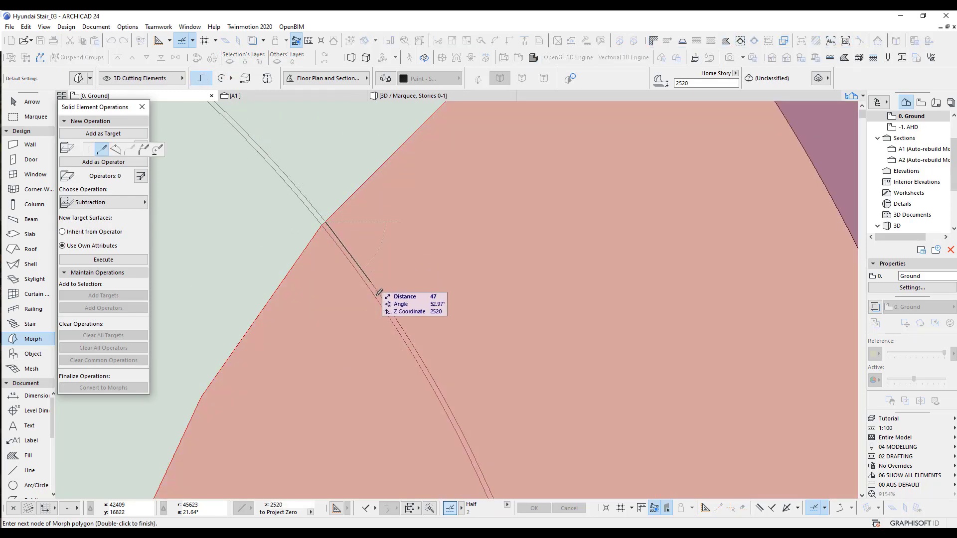
pyautogui.scroll(-6, 474, 436)
pyautogui.scroll(4, 451, 248)
pyautogui.scroll(4, 392, 324)
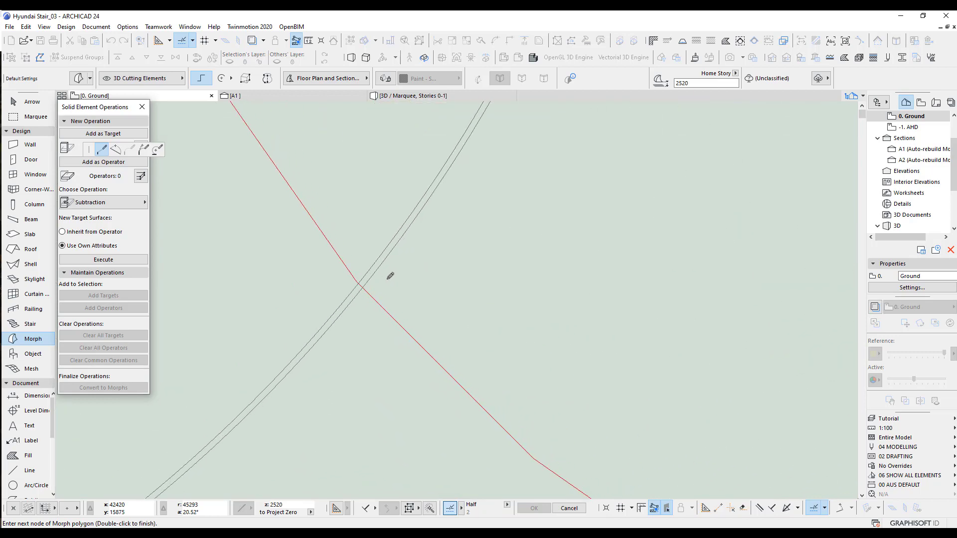
pyautogui.click(381, 311)
pyautogui.scroll(-8, 460, 331)
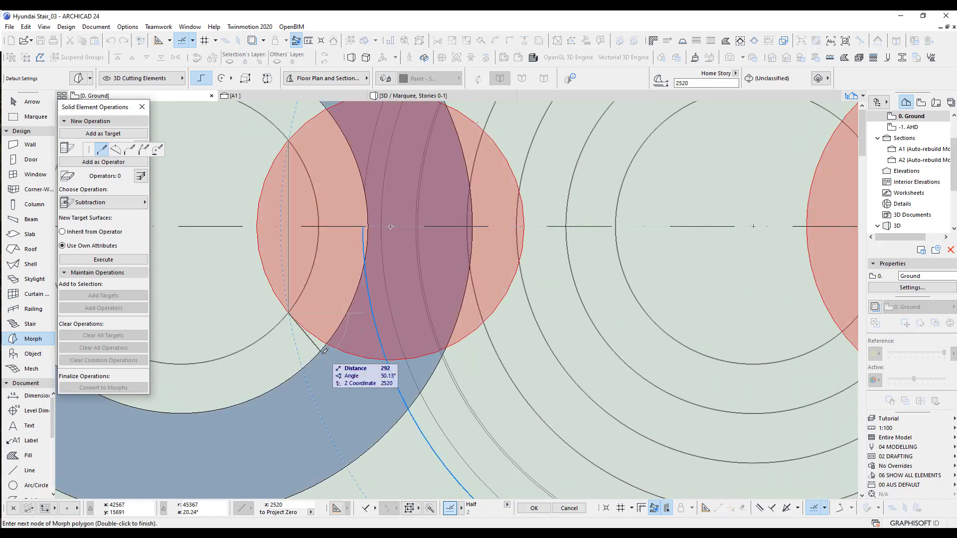
# Step: Complete the four-sided morph with two corners where the circle crosses the large bowl's step line, closing it at its first corner
pyautogui.scroll(5, 480, 325)
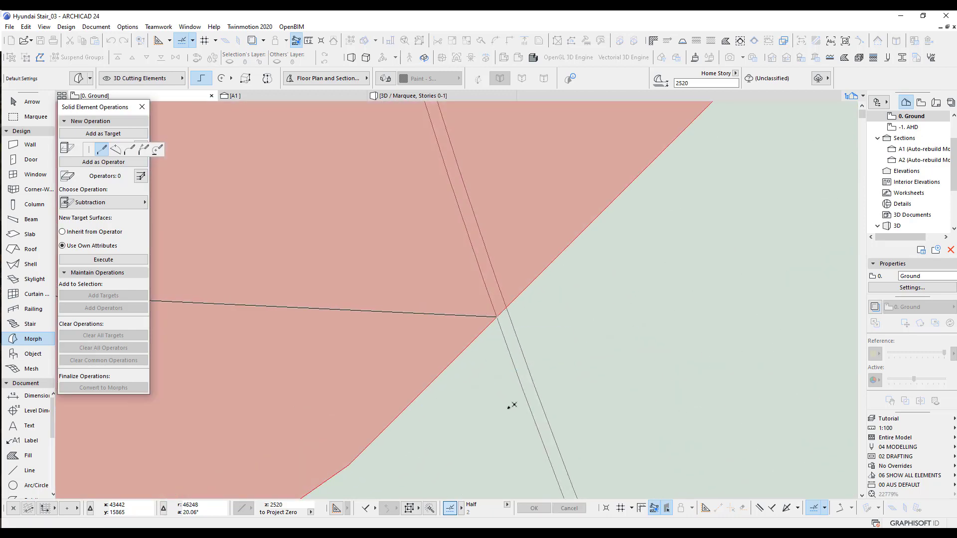
pyautogui.scroll(-5, 487, 424)
pyautogui.scroll(6, 491, 258)
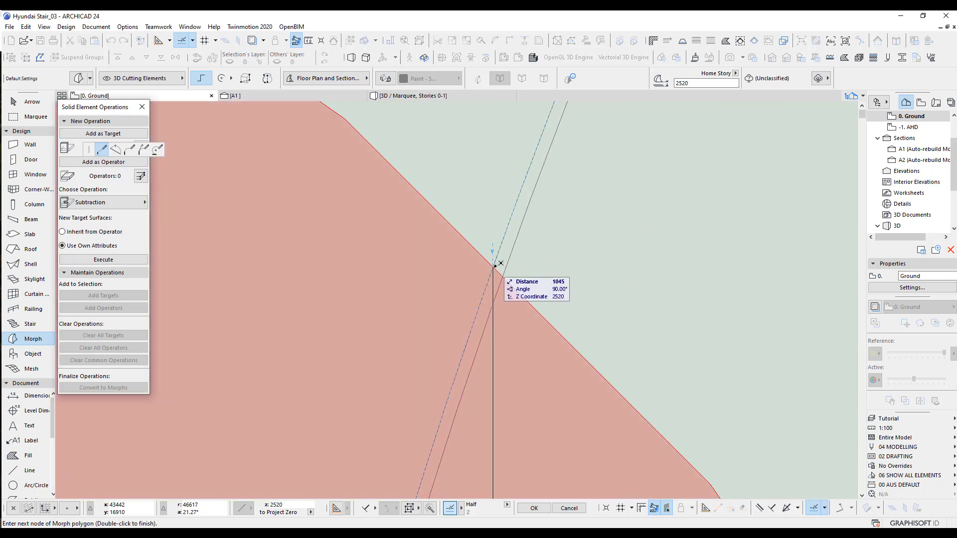
pyautogui.click(499, 264)
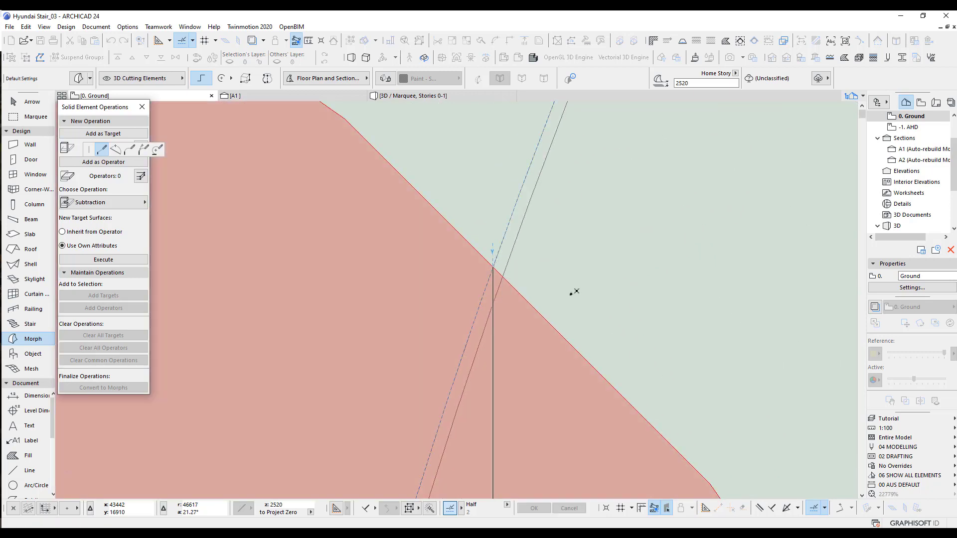
pyautogui.scroll(-4, 572, 290)
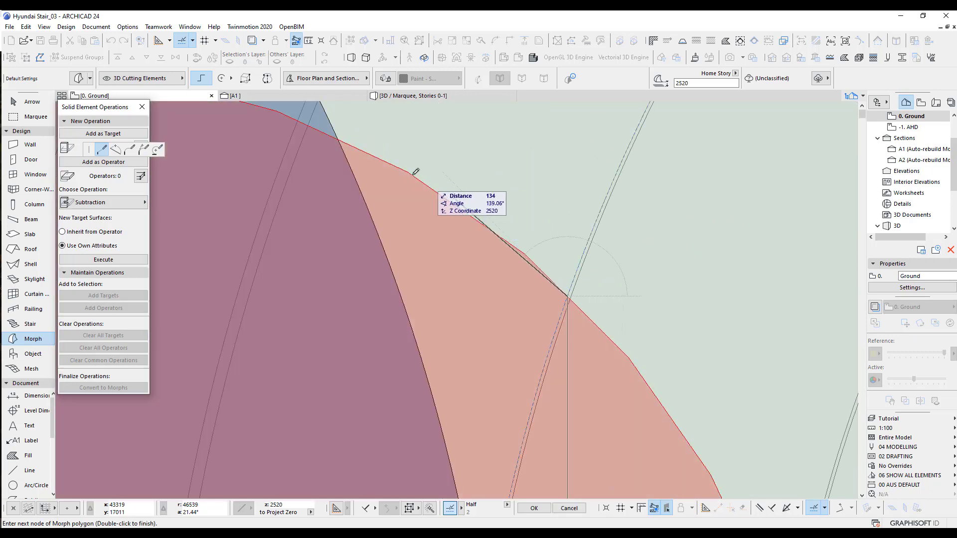
pyautogui.scroll(-5, 504, 288)
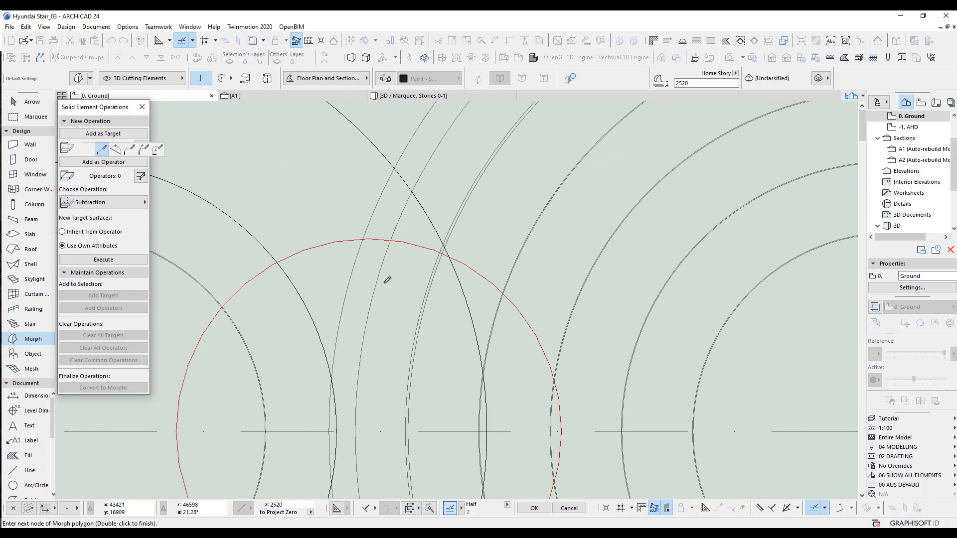
pyautogui.moveTo(379, 286); pyautogui.dragTo(519, 278, button='middle')
pyautogui.scroll(5, 368, 301)
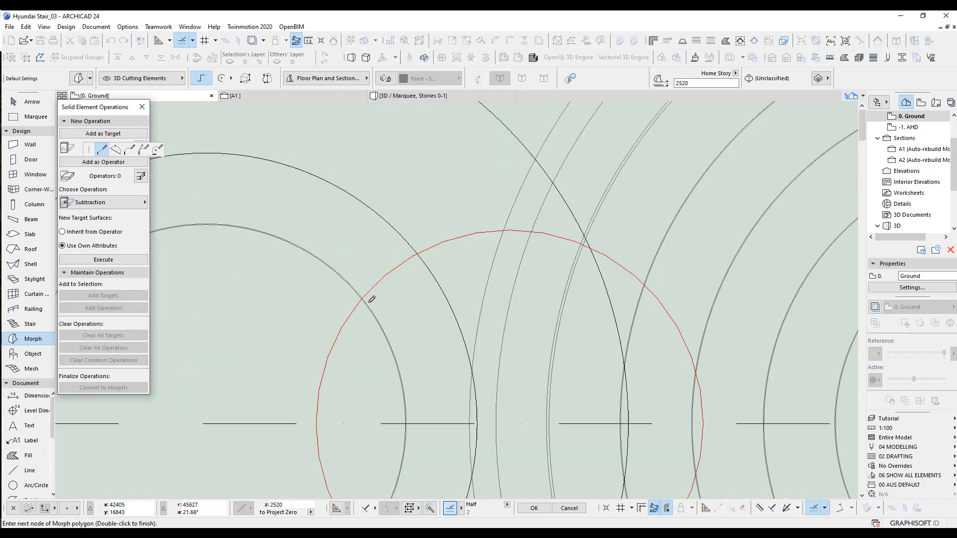
pyautogui.scroll(2, 352, 293)
pyautogui.click(310, 257)
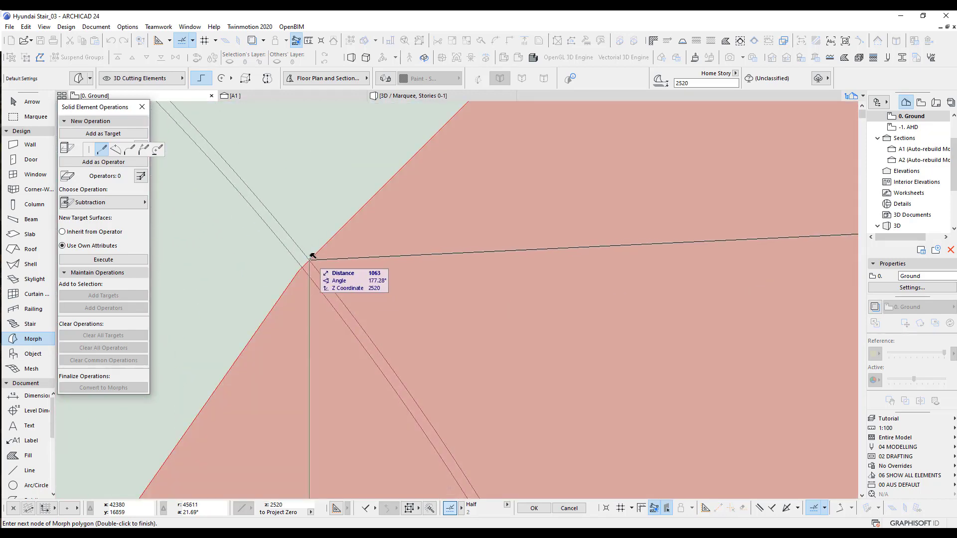
pyautogui.scroll(-7, 472, 287)
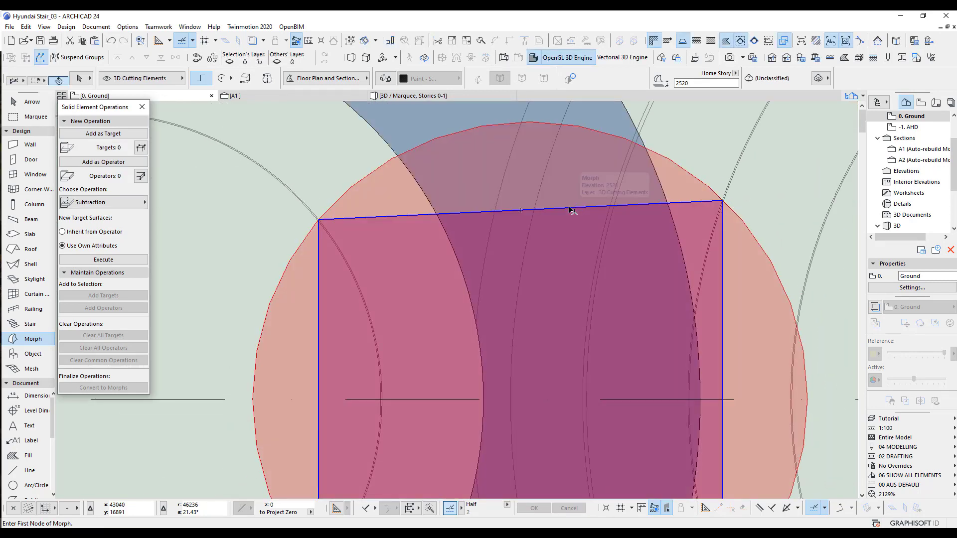
pyautogui.keyDown('shift'); pyautogui.click(572, 209); pyautogui.keyUp('shift')
pyautogui.scroll(-2, 573, 214)
pyautogui.moveTo(576, 254); pyautogui.dragTo(548, 257, button='middle')
pyautogui.scroll(-1, 539, 250)
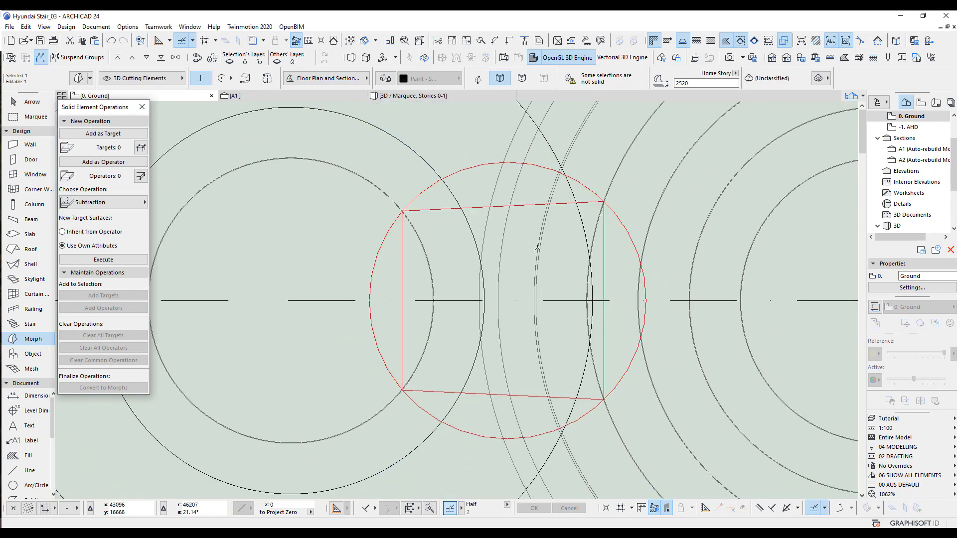
pyautogui.moveTo(540, 250); pyautogui.dragTo(518, 262, button='middle')
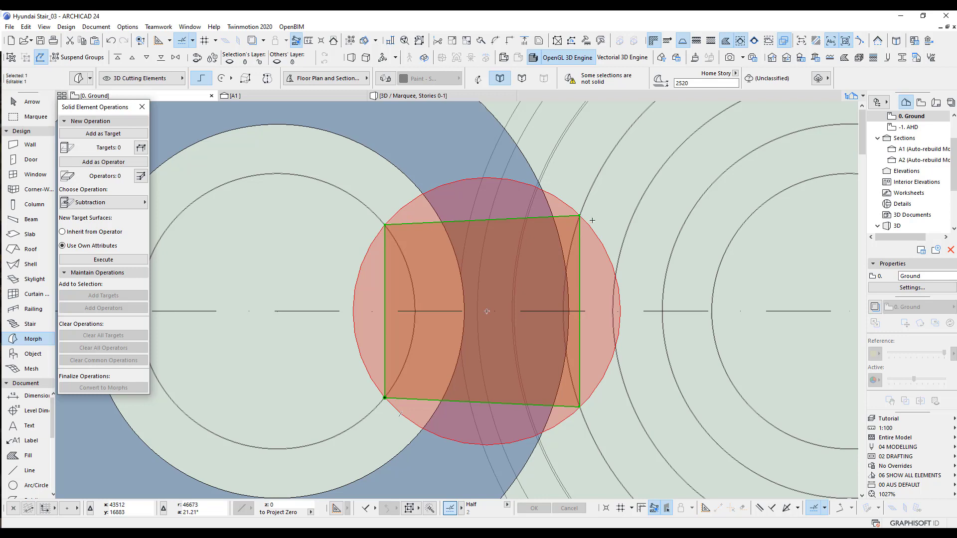
pyautogui.press('Escape')
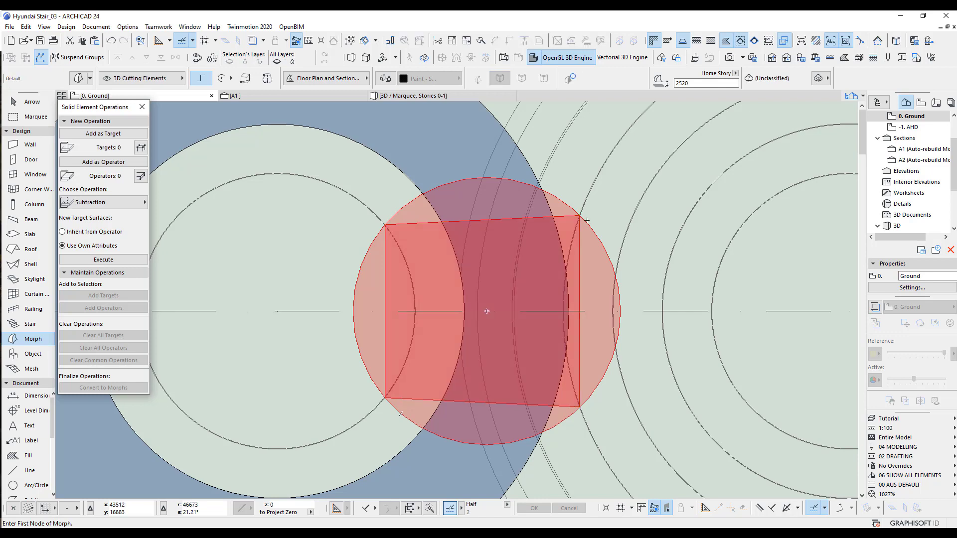
# Step: Draw a horizontal guide line from the morph's upper corner on the small bowl to just past the large bowl's step line
pyautogui.click(29, 471)
pyautogui.scroll(10, 406, 215)
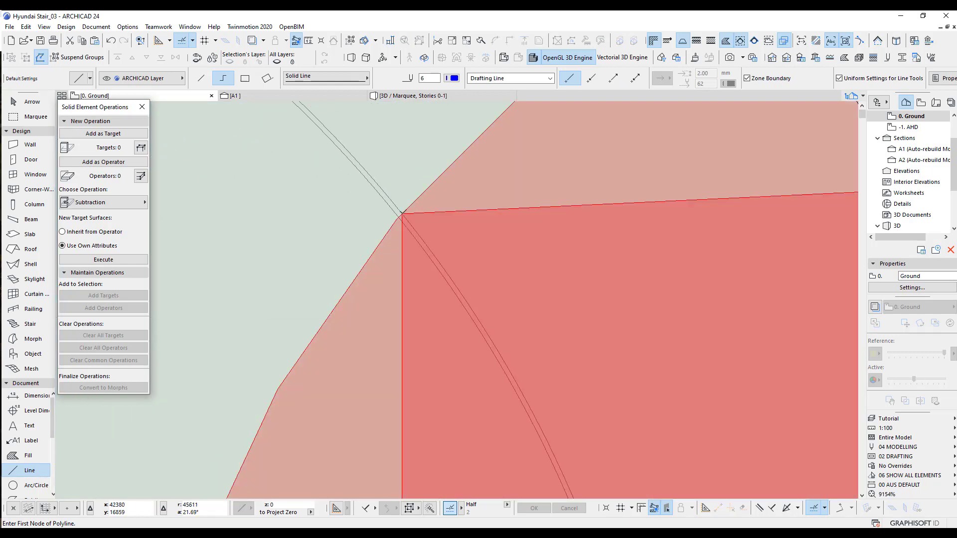
pyautogui.click(402, 214)
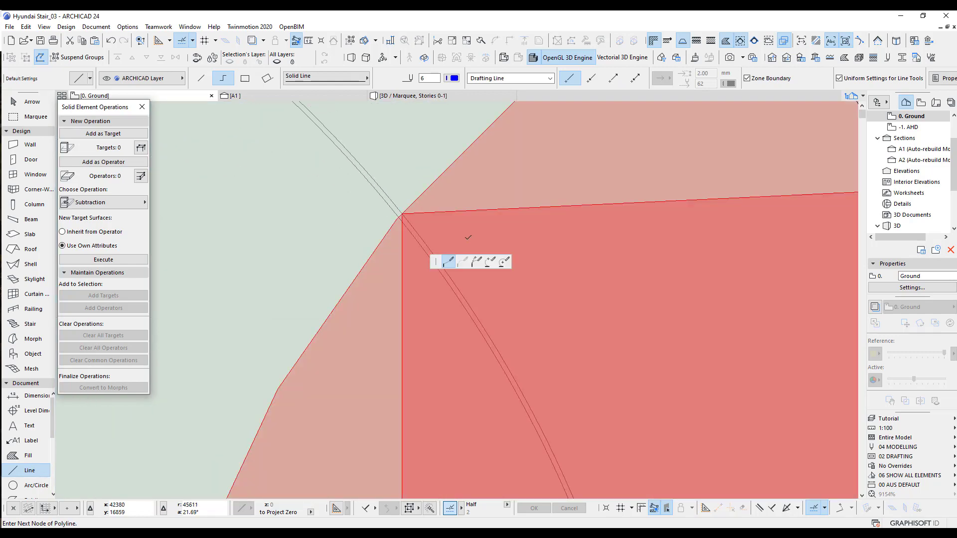
pyautogui.scroll(-4, 620, 245)
pyautogui.moveTo(182, 276); pyautogui.dragTo(224, 245, button='middle')
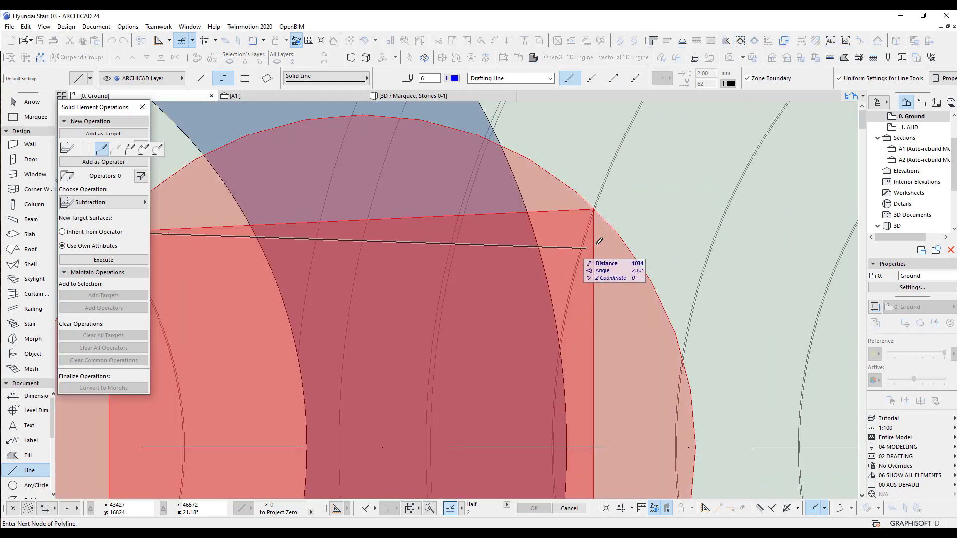
pyautogui.doubleClick(606, 228)
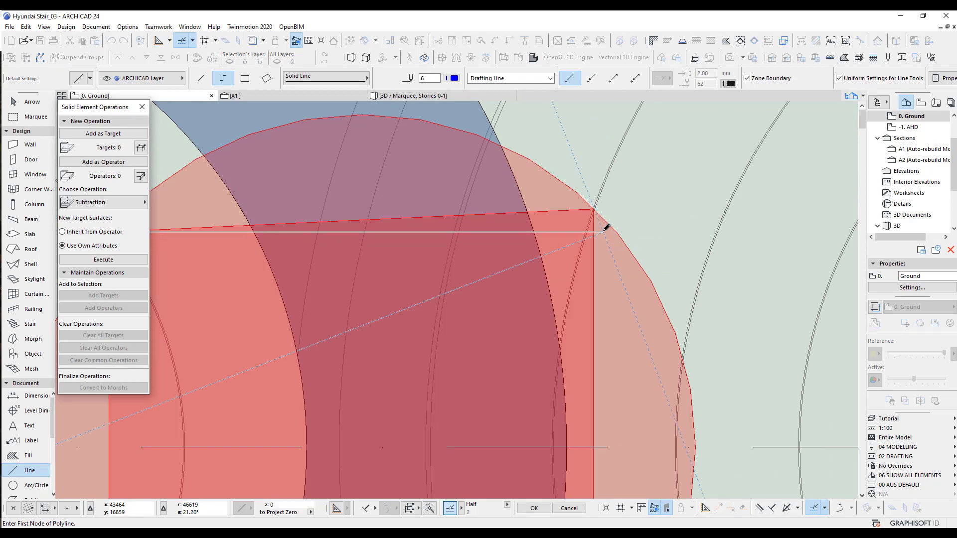
# Step: Move the morph's upper corner on the large bowl down to where the guide line crosses the step line, levelling the upper edge
pyautogui.scroll(3, 606, 230)
pyautogui.keyDown('shift'); pyautogui.click(560, 168); pyautogui.keyUp('shift')
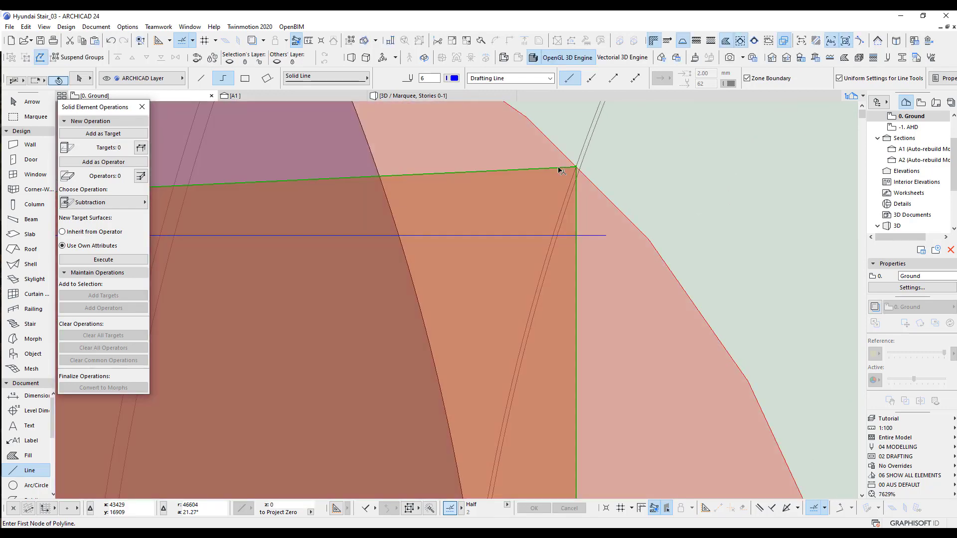
pyautogui.click(577, 166)
pyautogui.click(603, 177)
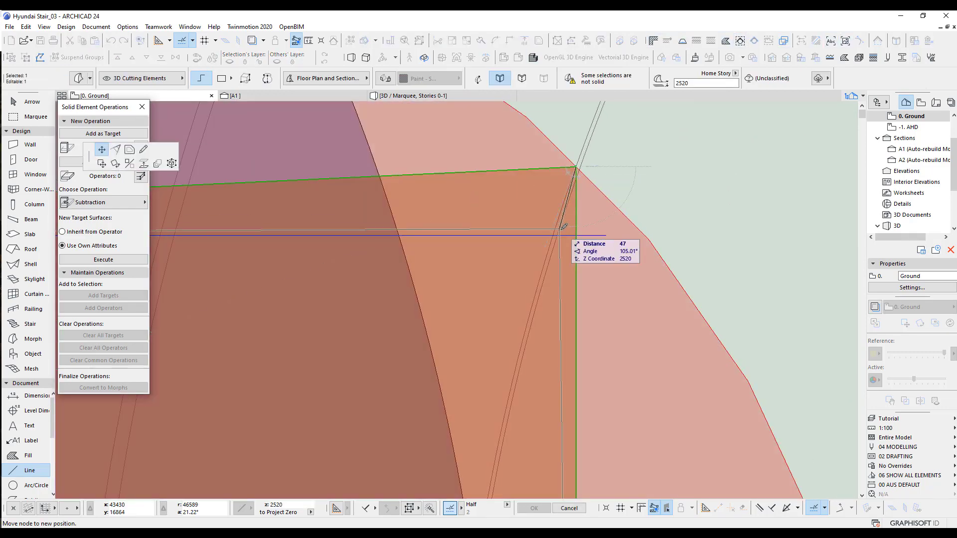
pyautogui.click(555, 233)
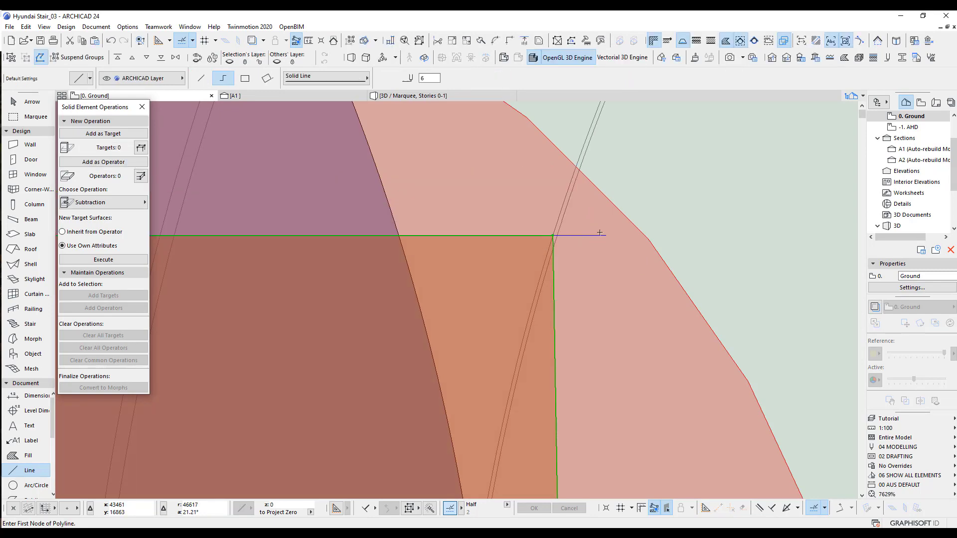
# Step: Move the guide line straight down from the morph's upper corner on the small bowl to the lower corner of the same side
pyautogui.scroll(-5, 452, 361)
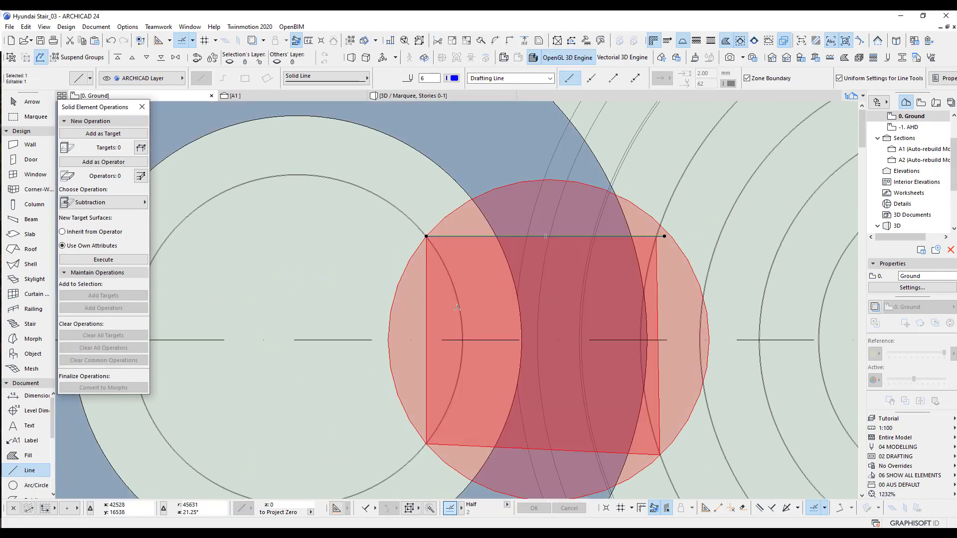
pyautogui.hotkey('ctrl', 'd')
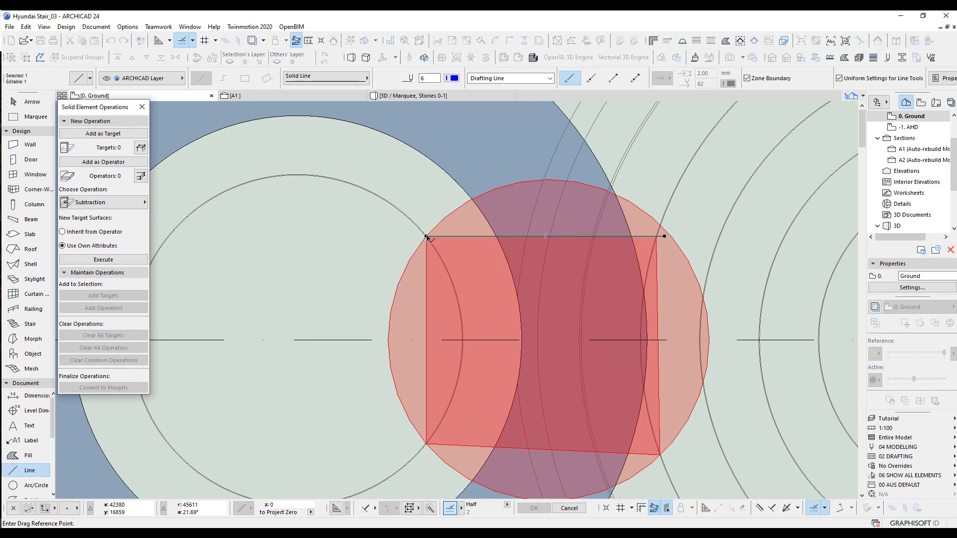
pyautogui.click(427, 237)
pyautogui.scroll(5, 426, 448)
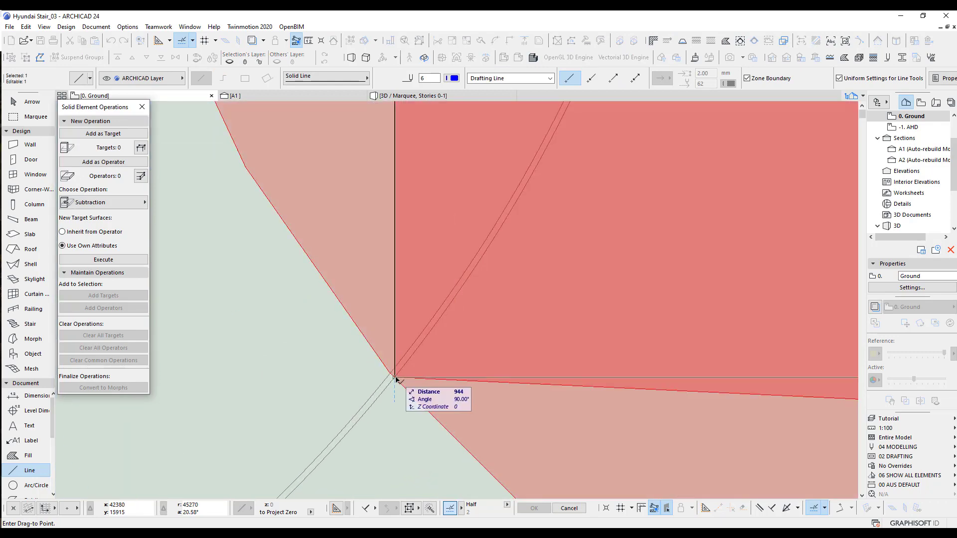
pyautogui.click(394, 378)
# Step: Move the morph's lower corner on the large bowl up to where the guide line crosses the step line, squaring the shape
pyautogui.scroll(-3, 339, 381)
pyautogui.scroll(5, 484, 349)
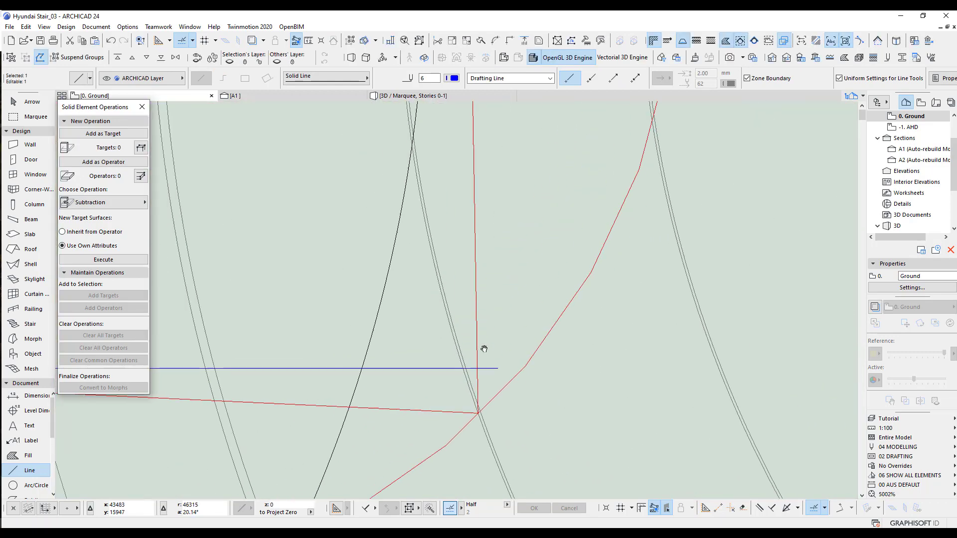
pyautogui.moveTo(484, 349); pyautogui.dragTo(535, 348, button='middle')
pyautogui.press('Escape')
pyautogui.keyDown('shift'); pyautogui.click(529, 417); pyautogui.keyUp('shift')
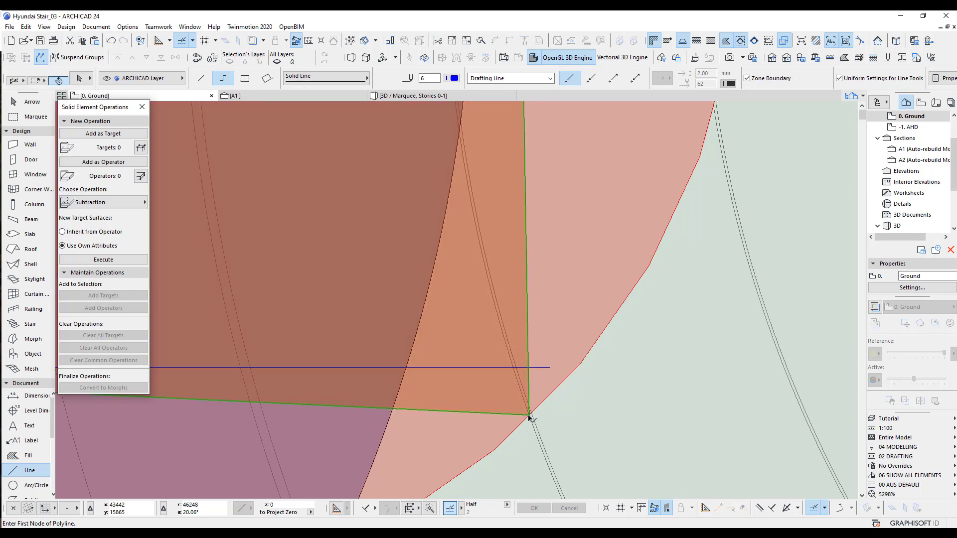
pyautogui.click(529, 417)
pyautogui.scroll(3, 516, 367)
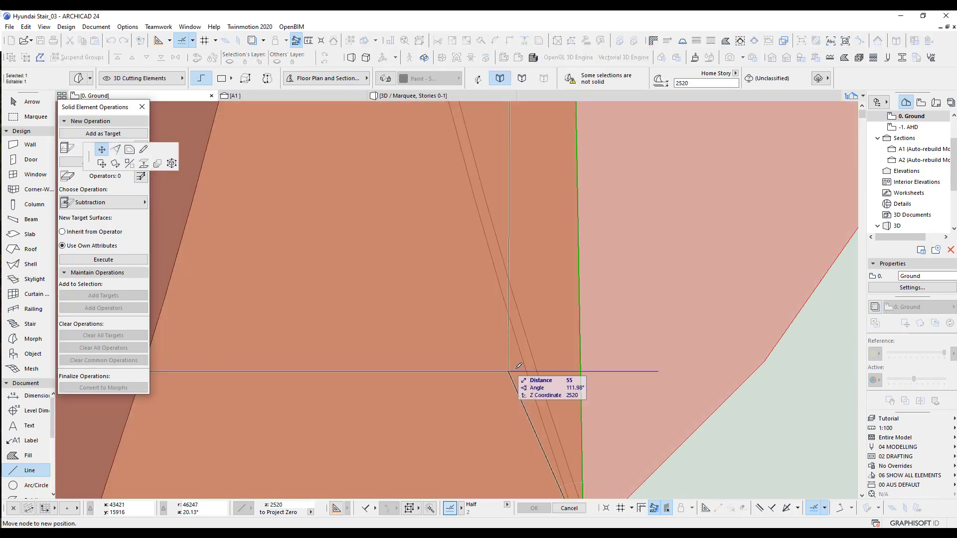
pyautogui.click(526, 370)
pyautogui.scroll(-7, 577, 385)
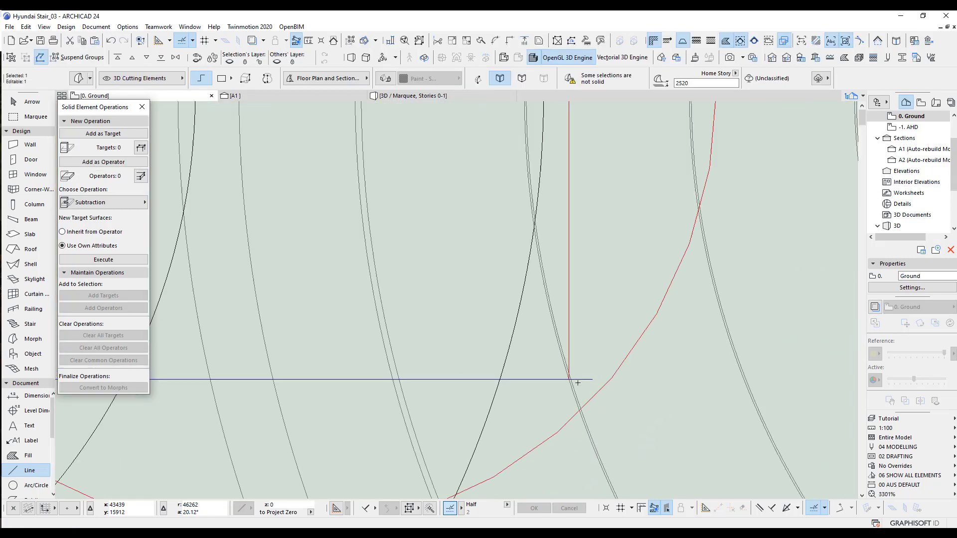
pyautogui.press('Escape')
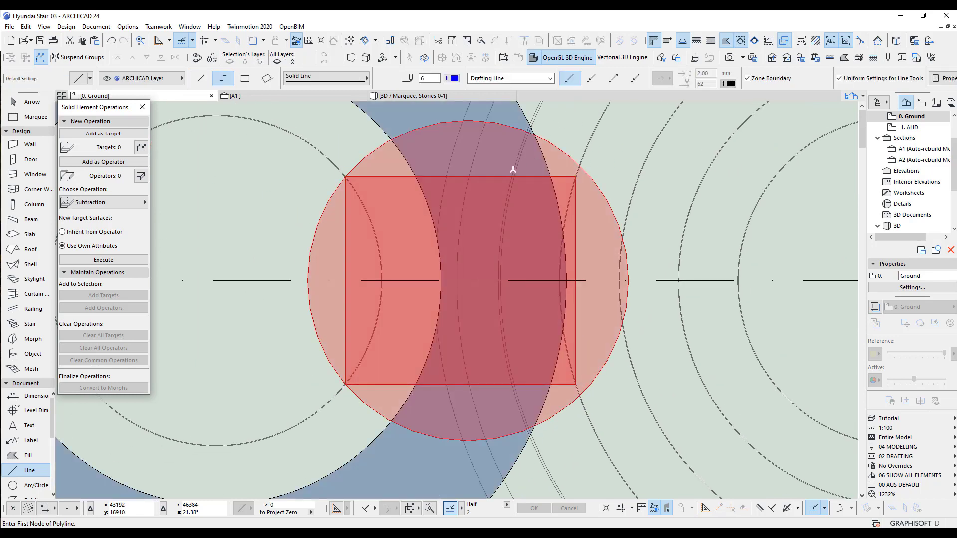
# Step: Curve the morph's upper and lower edges outward into arcs that follow the cutting circle
pyautogui.keyDown('shift'); pyautogui.click(489, 177); pyautogui.keyUp('shift')
pyautogui.click(489, 177)
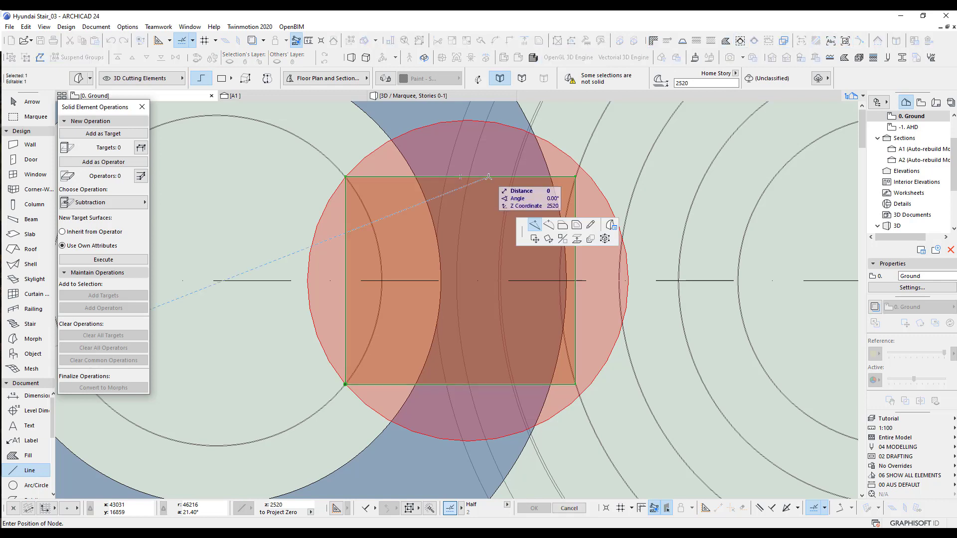
pyautogui.click(548, 225)
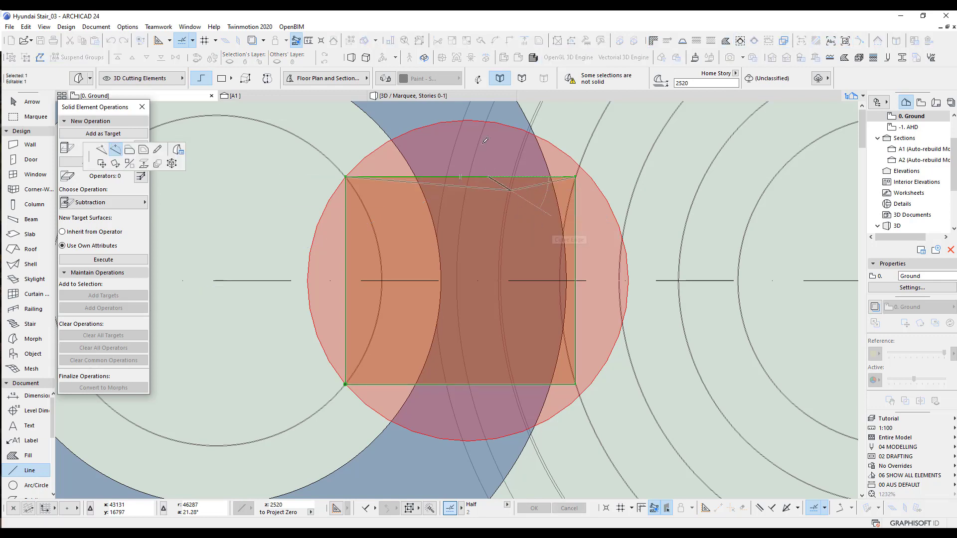
pyautogui.click(469, 118)
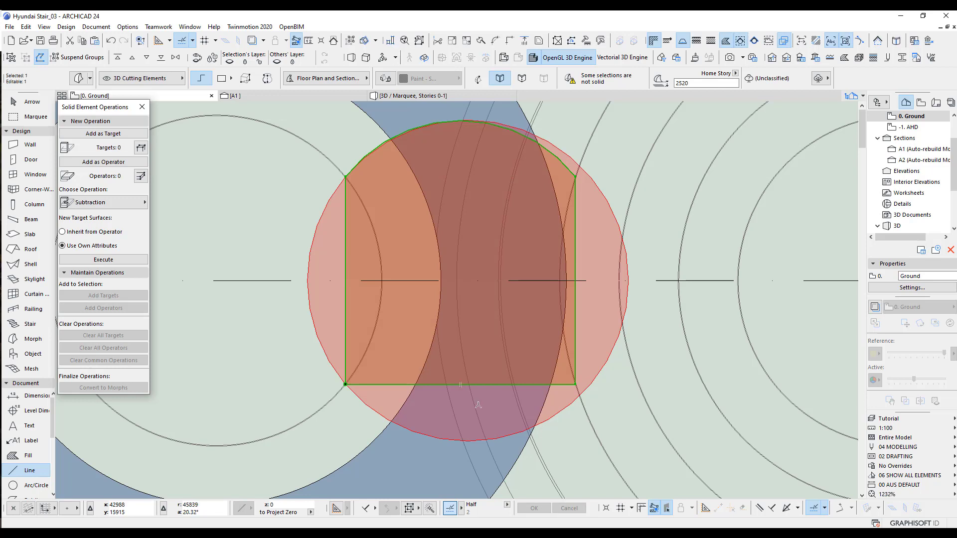
pyautogui.click(475, 385)
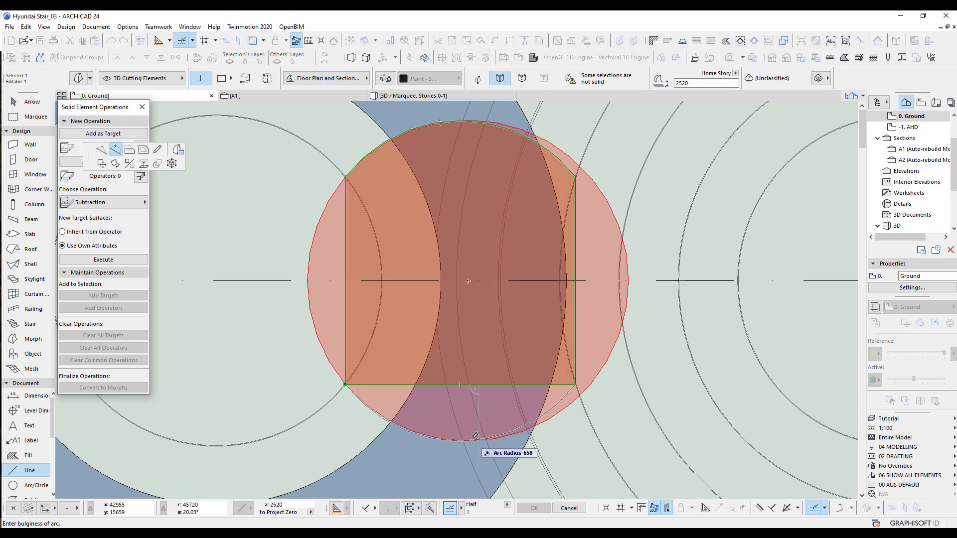
pyautogui.click(475, 436)
# Step: Curve the morph's straight edge in the small bowl inward to match that bowl's round step line
pyautogui.click(345, 286)
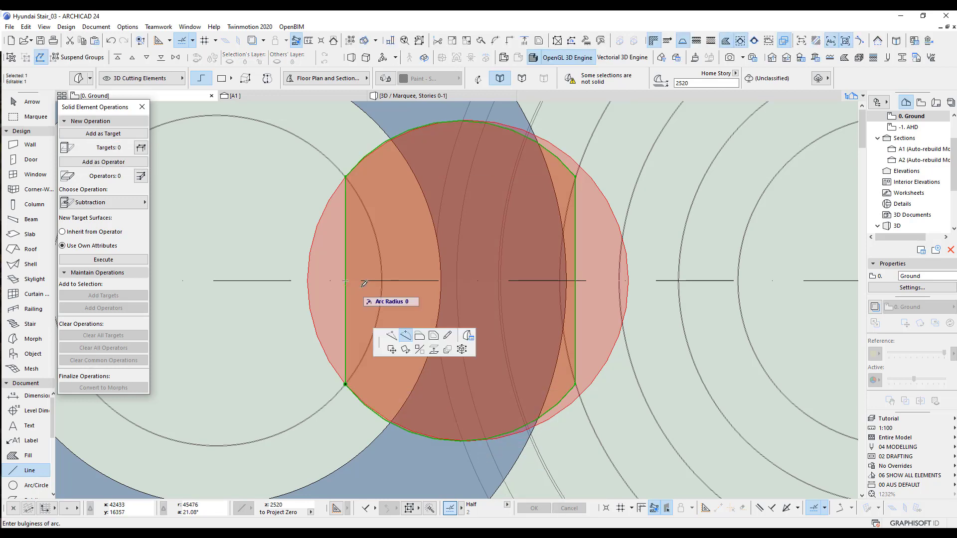
pyautogui.scroll(2, 368, 304)
pyautogui.scroll(5, 372, 296)
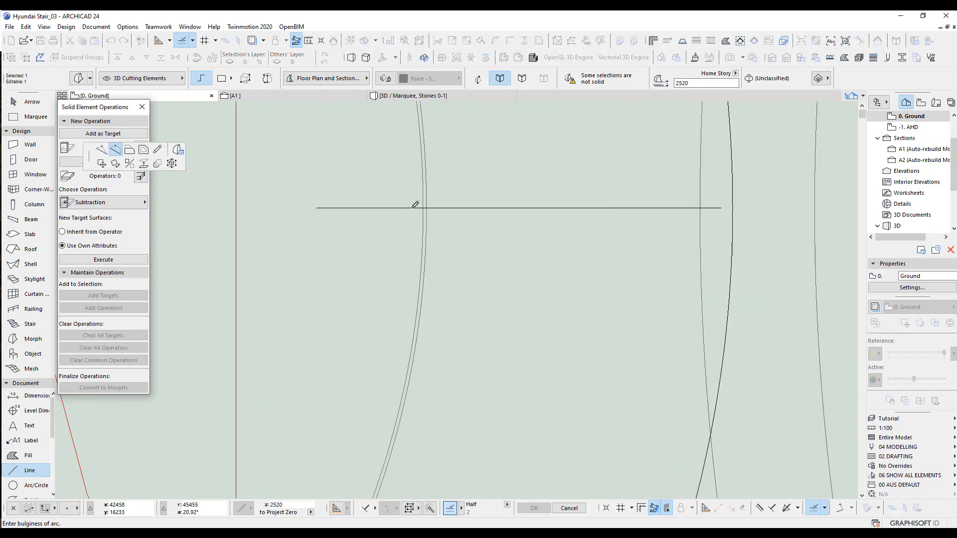
pyautogui.click(433, 200)
# Step: Curve the morph's edge on the large bowl inward to its step line, with an arc radius of about 1560, and deselect it
pyautogui.scroll(-7, 508, 248)
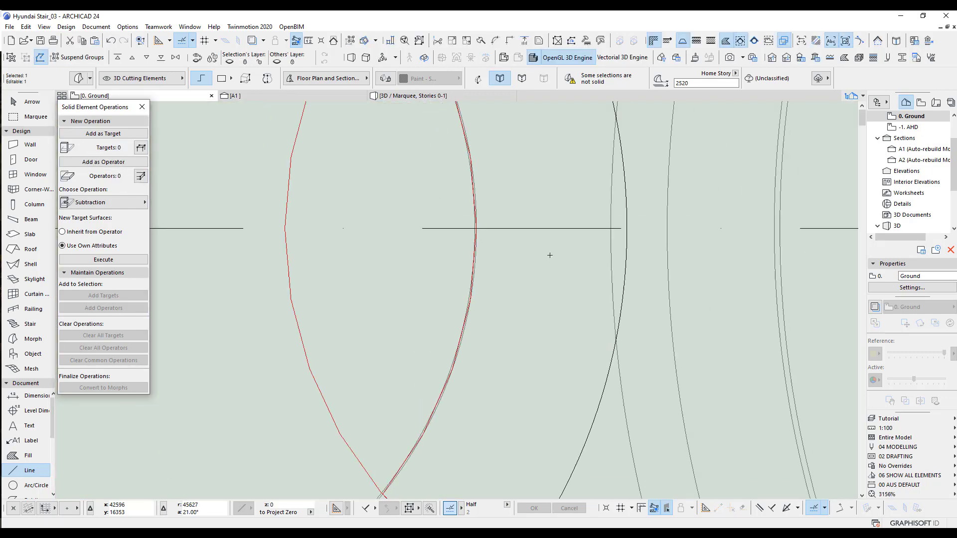
pyautogui.moveTo(579, 266); pyautogui.dragTo(339, 303, button='middle')
pyautogui.scroll(2, 527, 286)
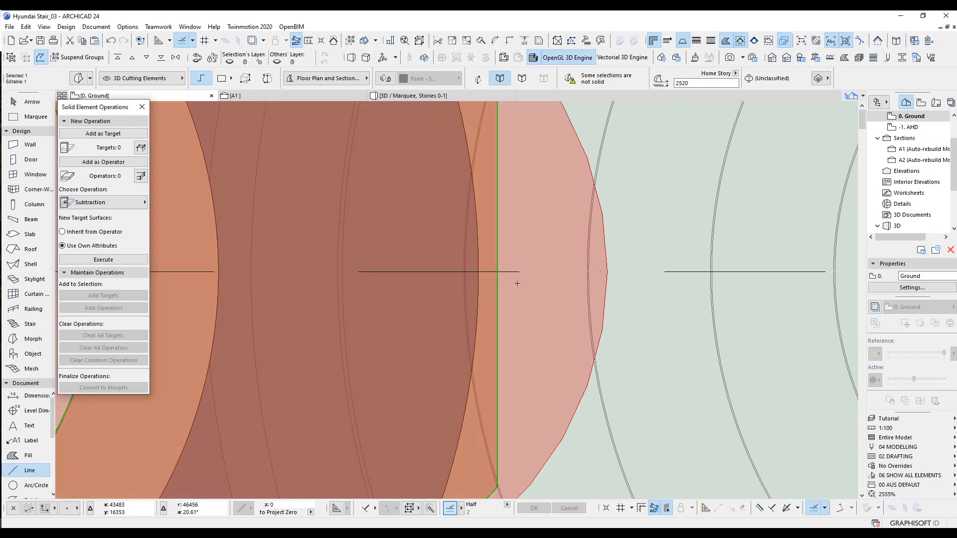
pyautogui.click(490, 266)
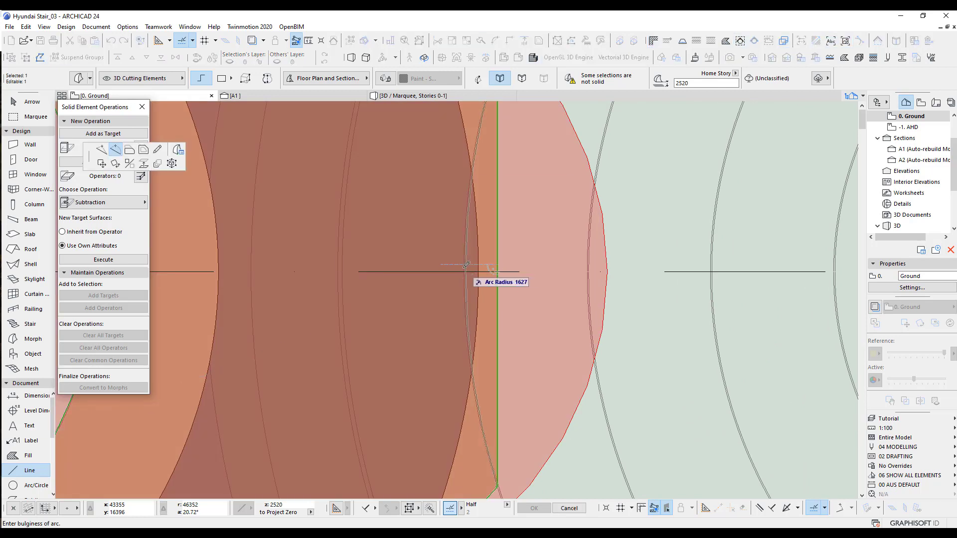
pyautogui.scroll(7, 464, 268)
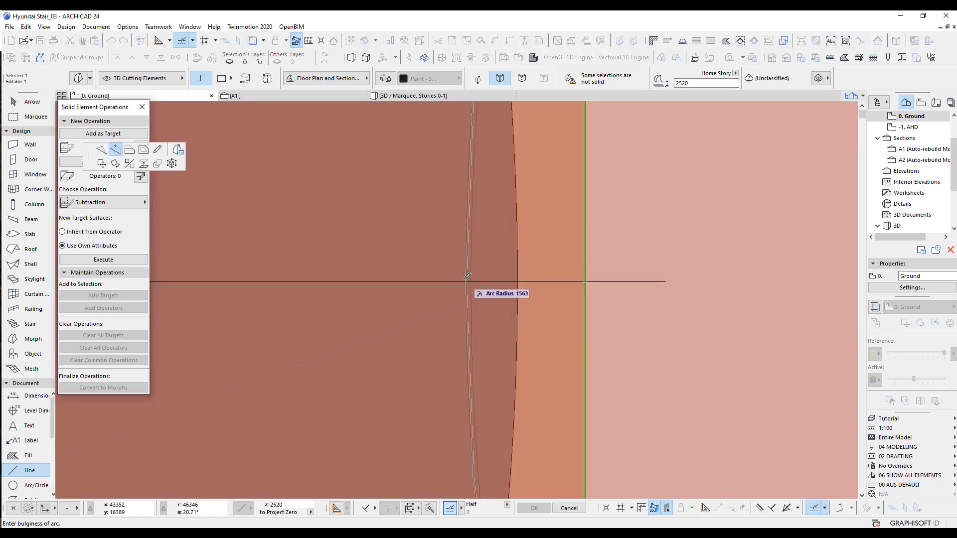
pyautogui.click(470, 282)
pyautogui.scroll(-8, 487, 280)
pyautogui.scroll(-6, 503, 285)
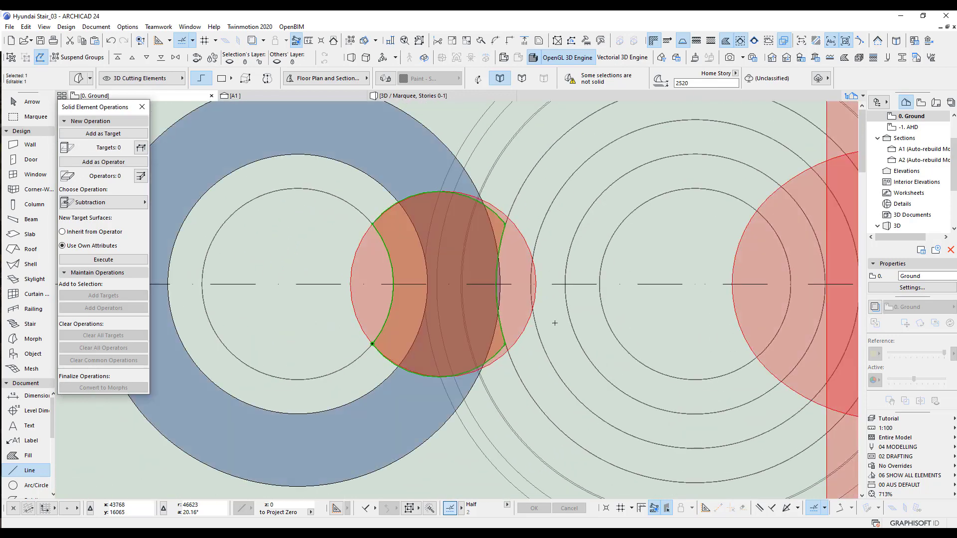
pyautogui.scroll(-1, 560, 317)
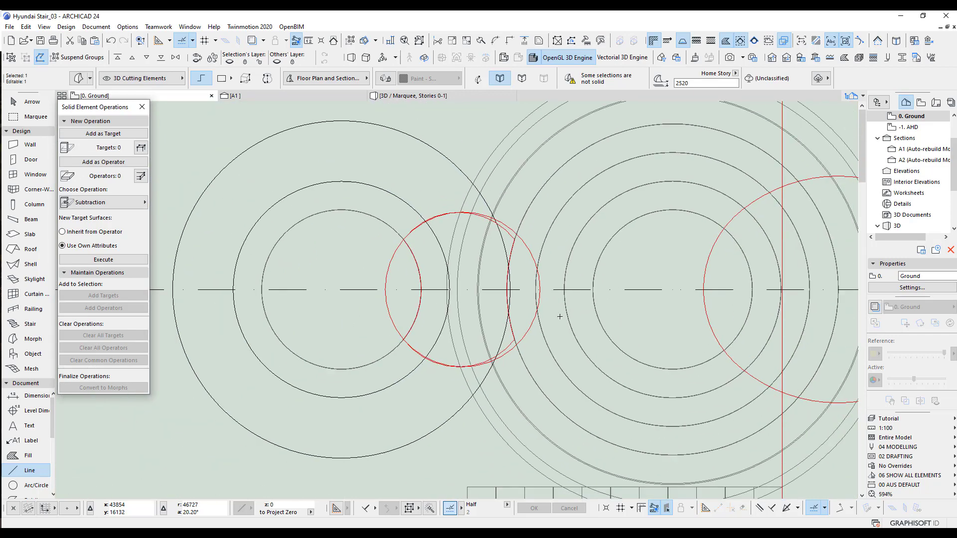
pyautogui.press('Escape')
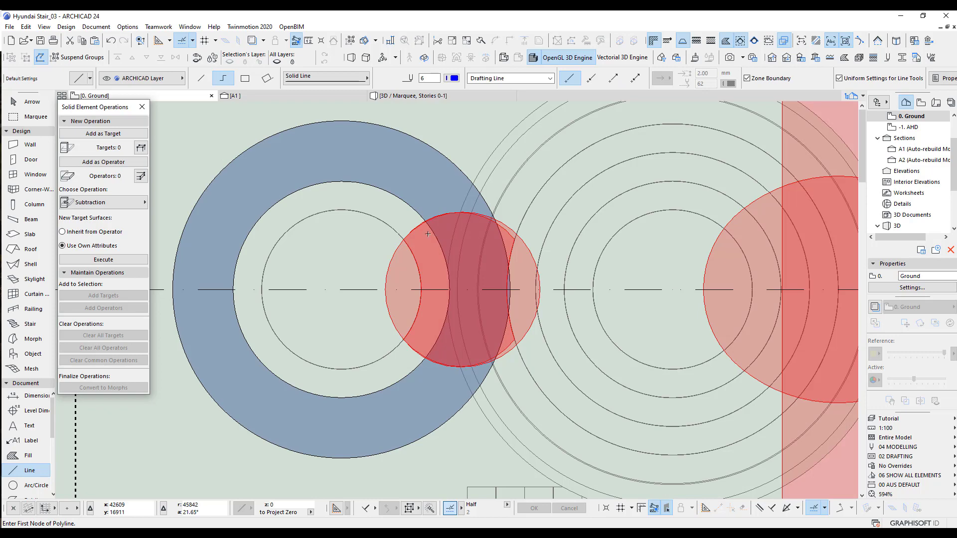
# Step: In the 3D view, extrude the curved morph face straight down through the bowl passage to an elevation of 879
pyautogui.press('F3')
pyautogui.scroll(-8, 523, 299)
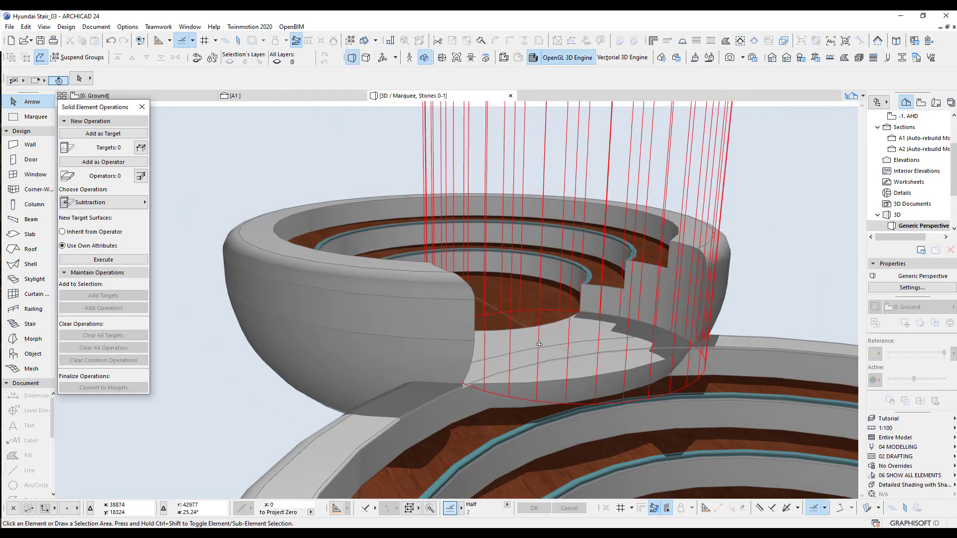
pyautogui.keyDown('shift'); pyautogui.moveTo(511, 302); pyautogui.dragTo(745, 309, button='middle'); pyautogui.keyUp('shift')
pyautogui.moveTo(618, 310); pyautogui.dragTo(552, 294, button='middle')
pyautogui.scroll(3, 435, 195)
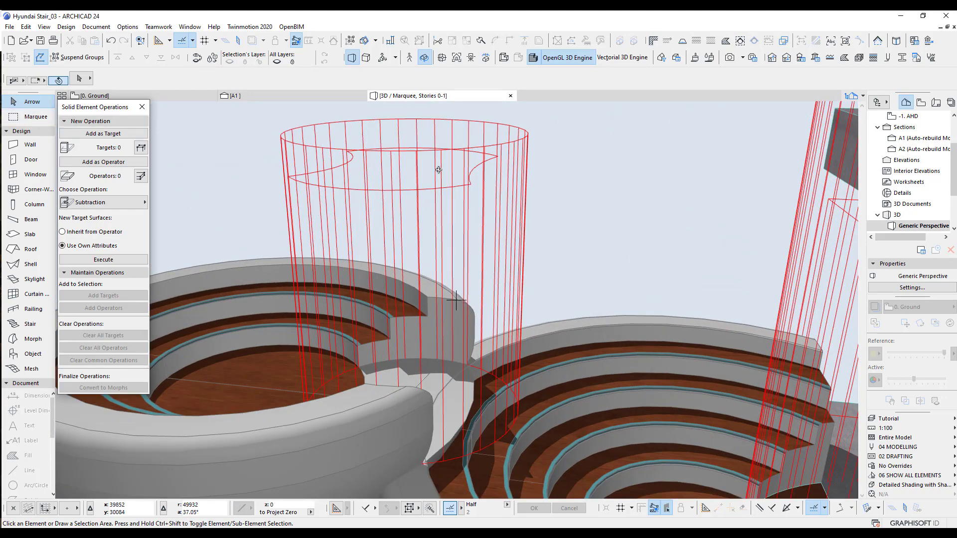
pyautogui.click(470, 187)
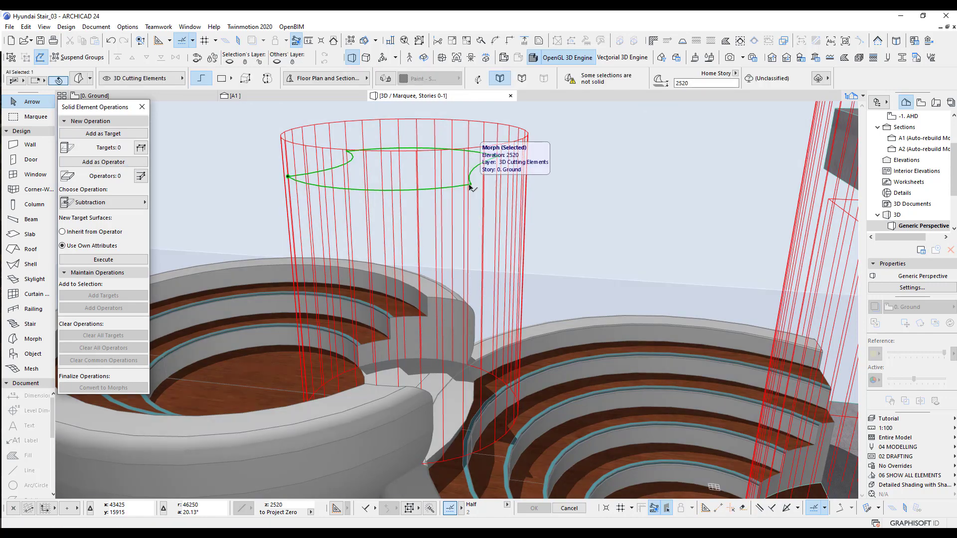
pyautogui.click(463, 184)
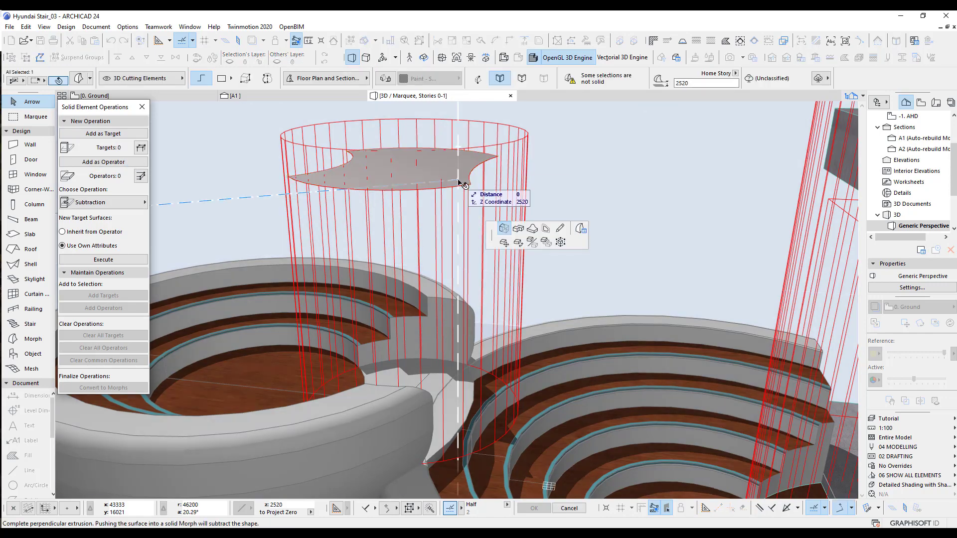
pyautogui.click(481, 242)
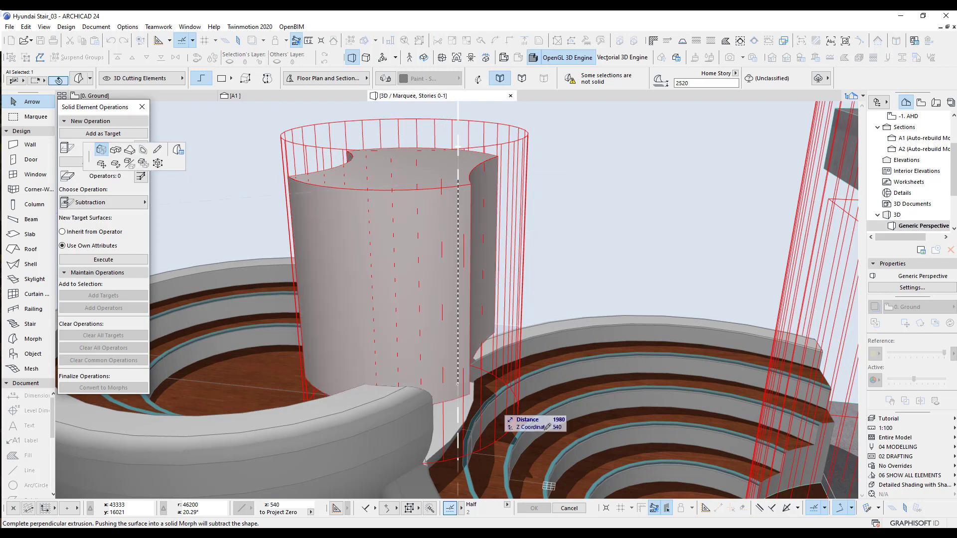
pyautogui.click(497, 439)
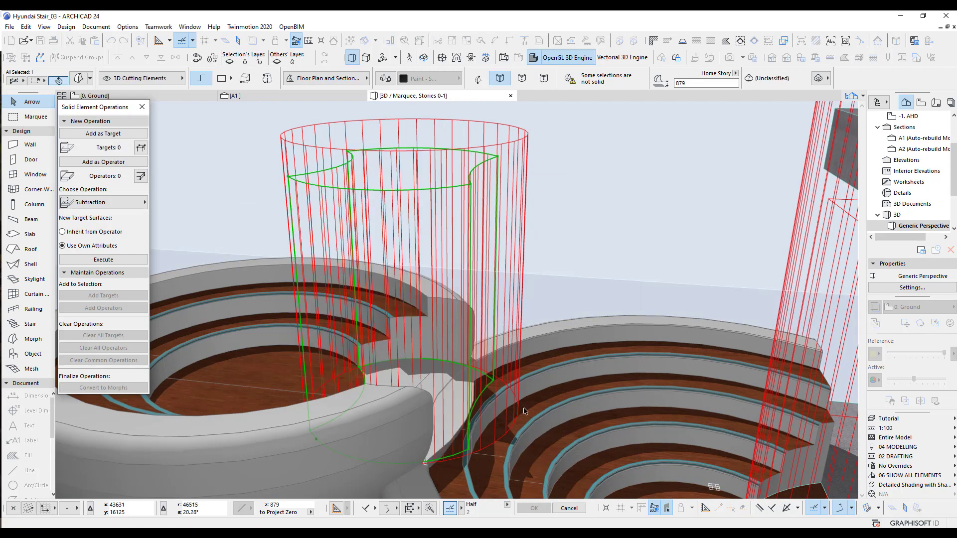
# Step: Delete the original cylindrical cutting morph around the new extruded shape
pyautogui.click(555, 217)
pyautogui.click(527, 140)
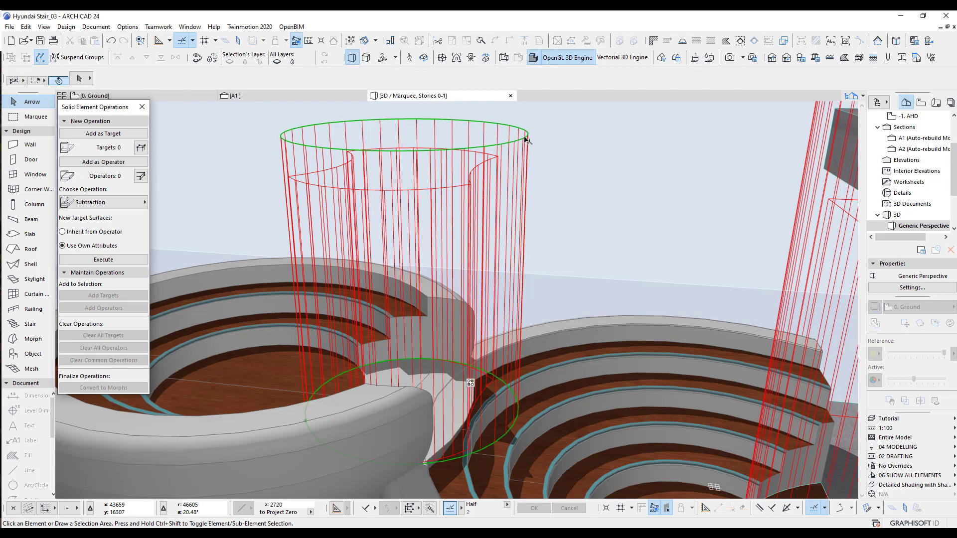
pyautogui.click(534, 276)
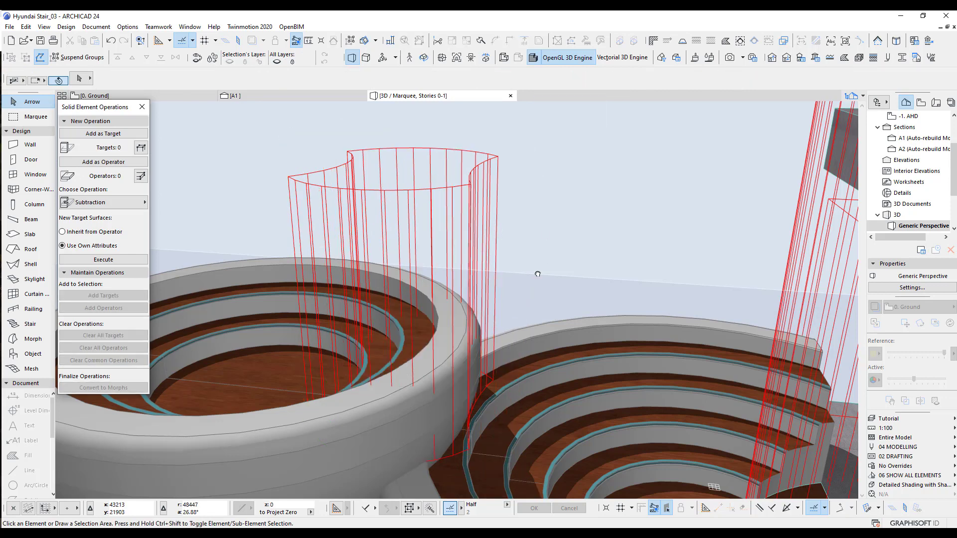
# Step: Subtract the new extruded morph from the small bowl using a solid element operation, with the bowl as target and the morph as operator
pyautogui.moveTo(534, 274); pyautogui.dragTo(560, 266, button='middle')
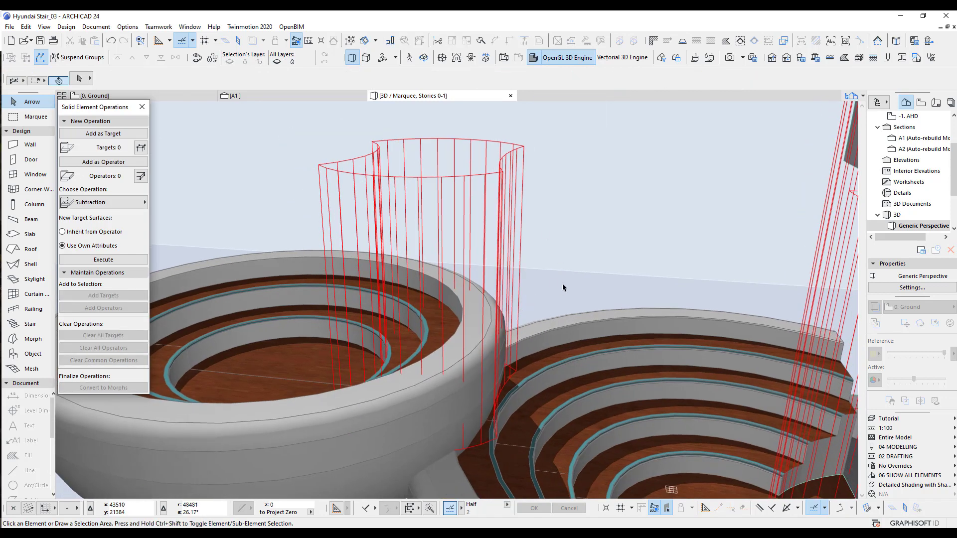
pyautogui.scroll(6, 543, 408)
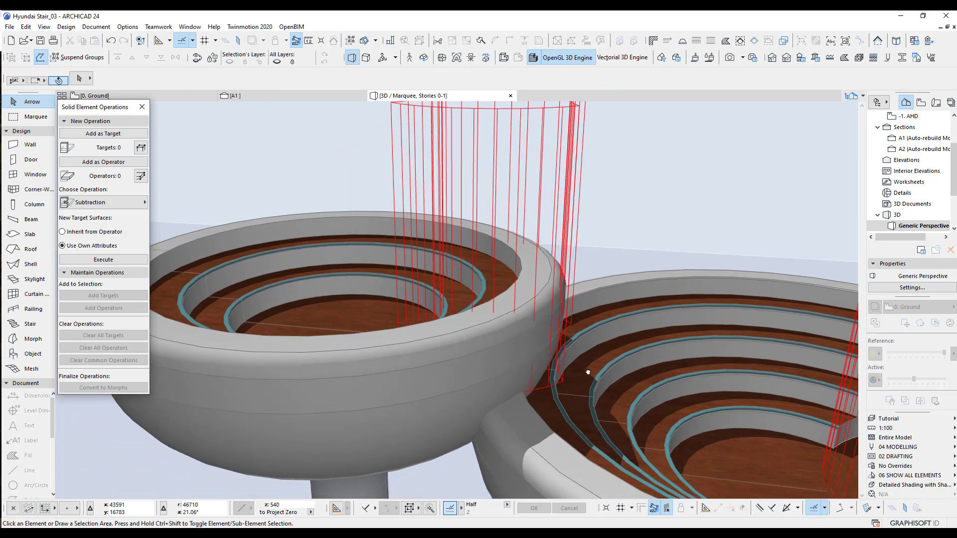
pyautogui.scroll(5, 551, 385)
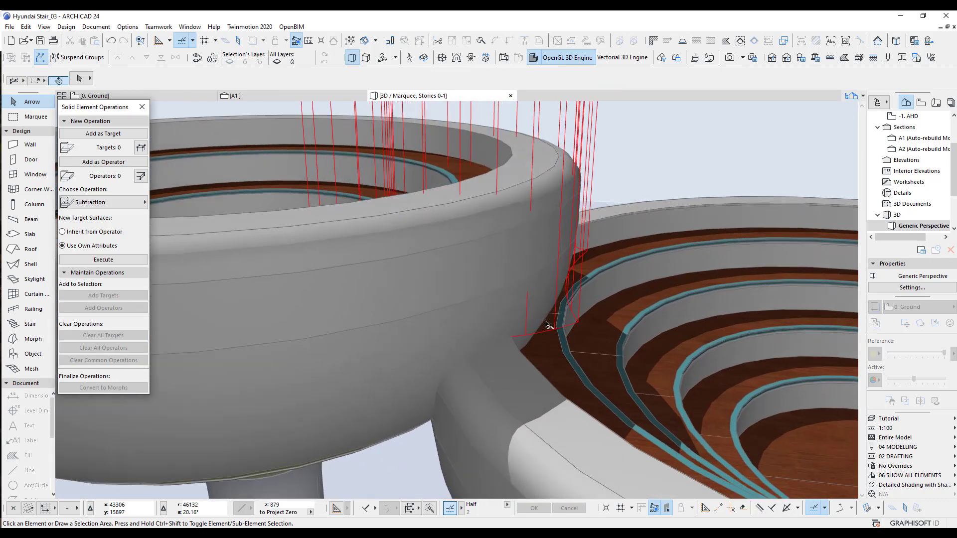
pyautogui.moveTo(520, 298); pyautogui.dragTo(489, 242, button='middle')
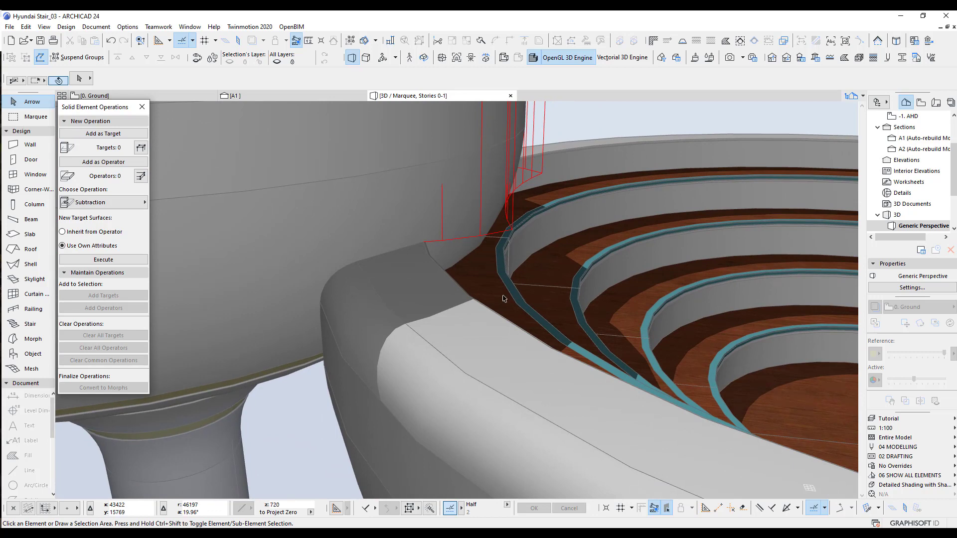
pyautogui.moveTo(500, 276); pyautogui.dragTo(602, 379, button='middle')
pyautogui.scroll(-6, 568, 311)
pyautogui.scroll(1, 589, 350)
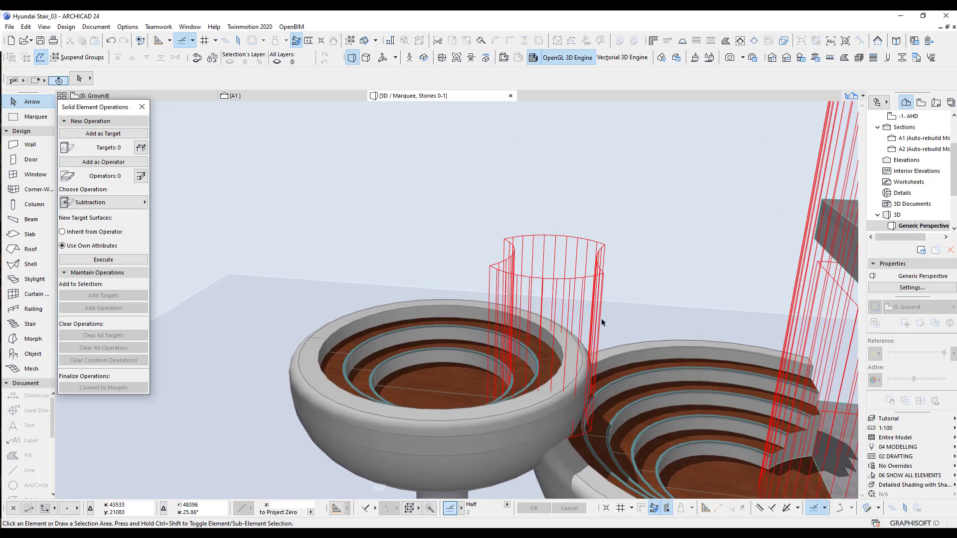
pyautogui.click(466, 308)
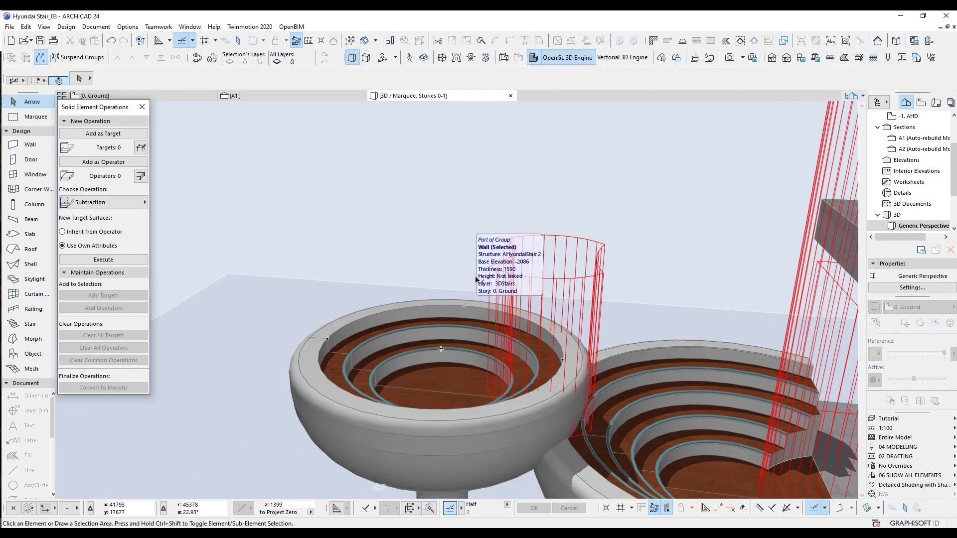
pyautogui.click(455, 302)
pyautogui.click(124, 136)
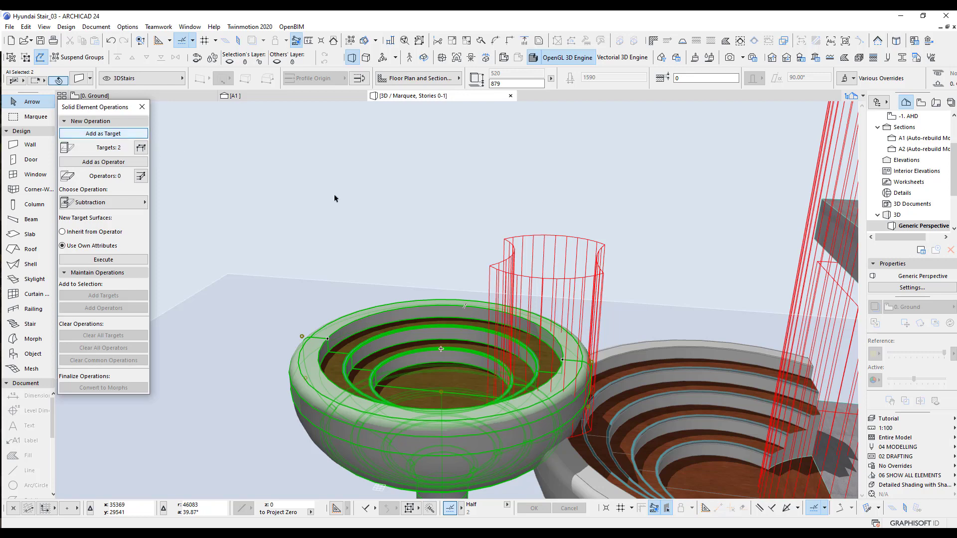
pyautogui.click(335, 199)
pyautogui.click(509, 239)
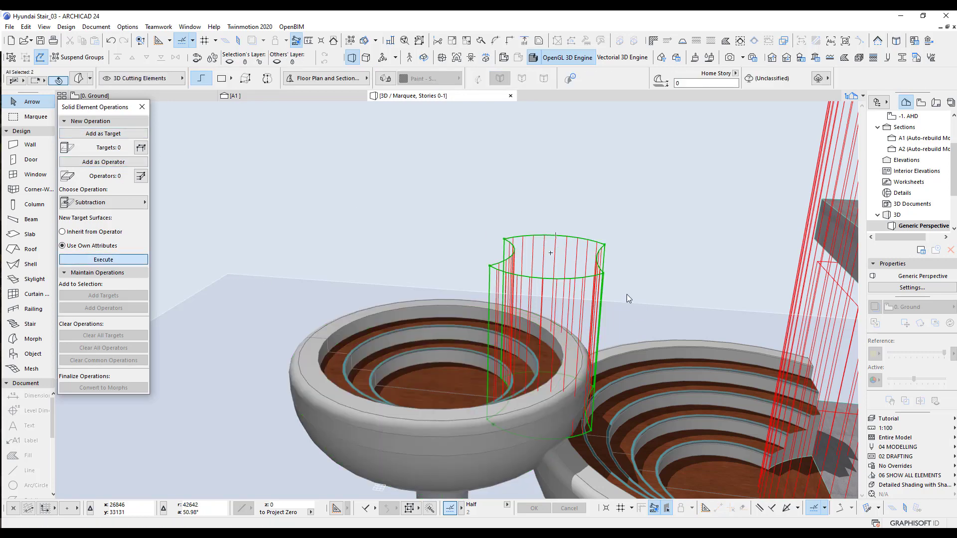
pyautogui.click(626, 277)
# Step: Move the cutting morph straight down to an elevation of 661 so it cuts through the small bowl's remaining base
pyautogui.scroll(2, 611, 422)
pyautogui.moveTo(611, 423); pyautogui.dragTo(493, 376, button='middle')
pyautogui.scroll(3, 531, 427)
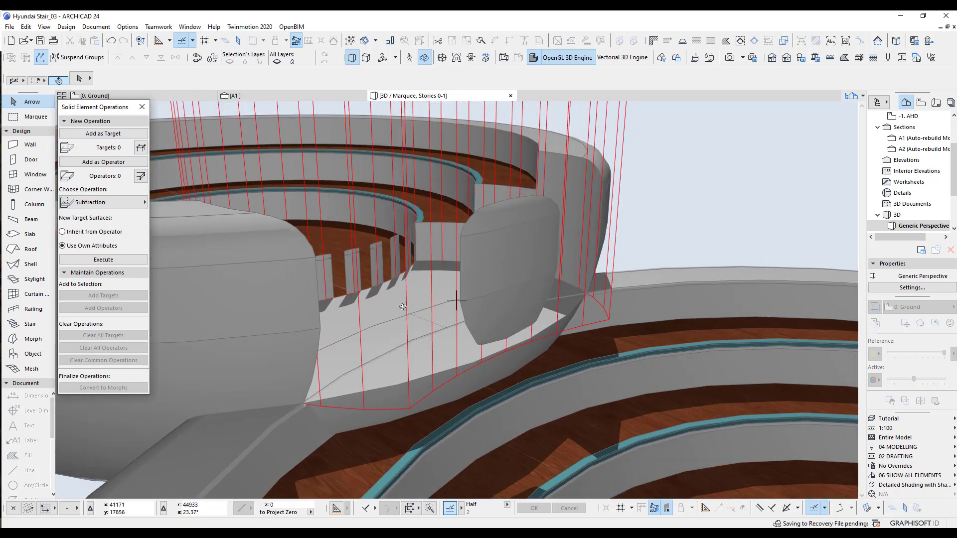
pyautogui.scroll(5, 402, 307)
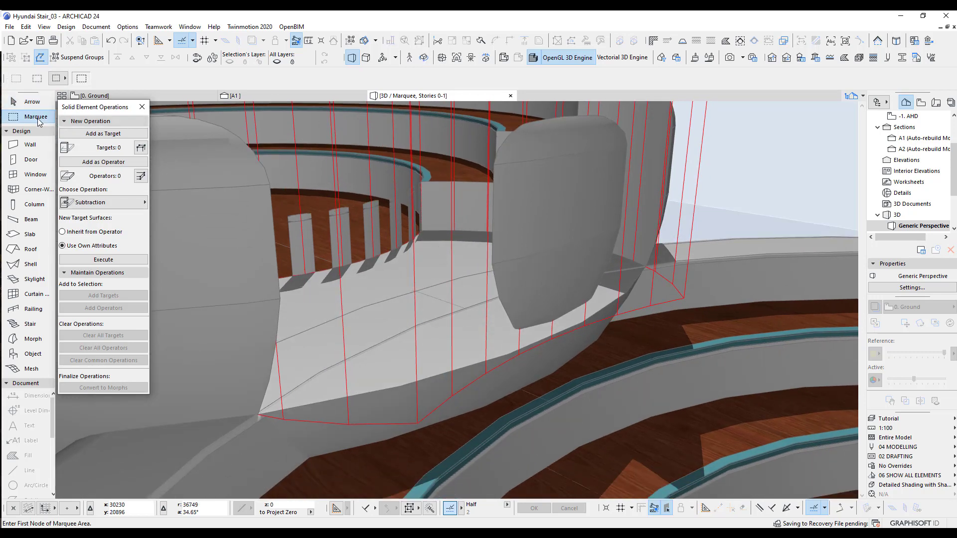
pyautogui.click(418, 427)
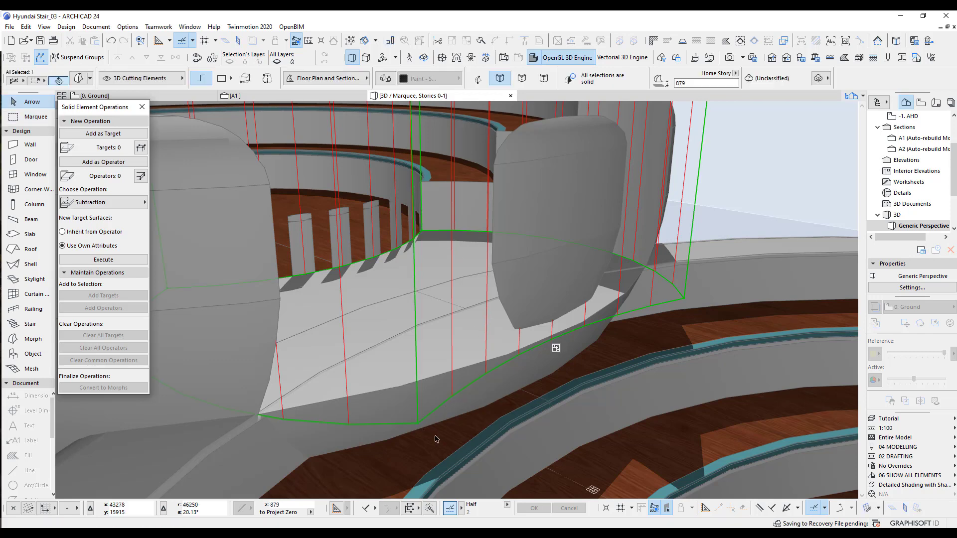
pyautogui.moveTo(305, 440); pyautogui.dragTo(447, 314, button='middle')
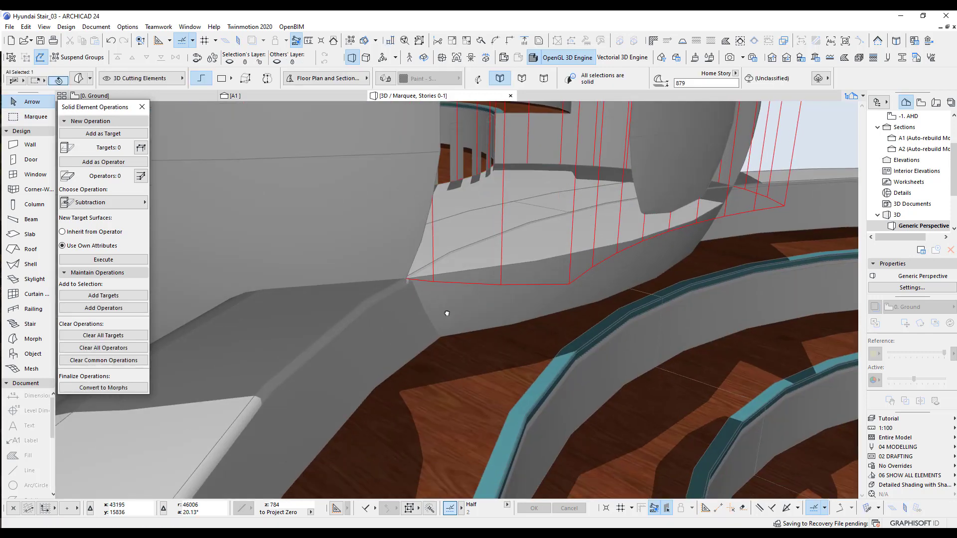
pyautogui.click(570, 286)
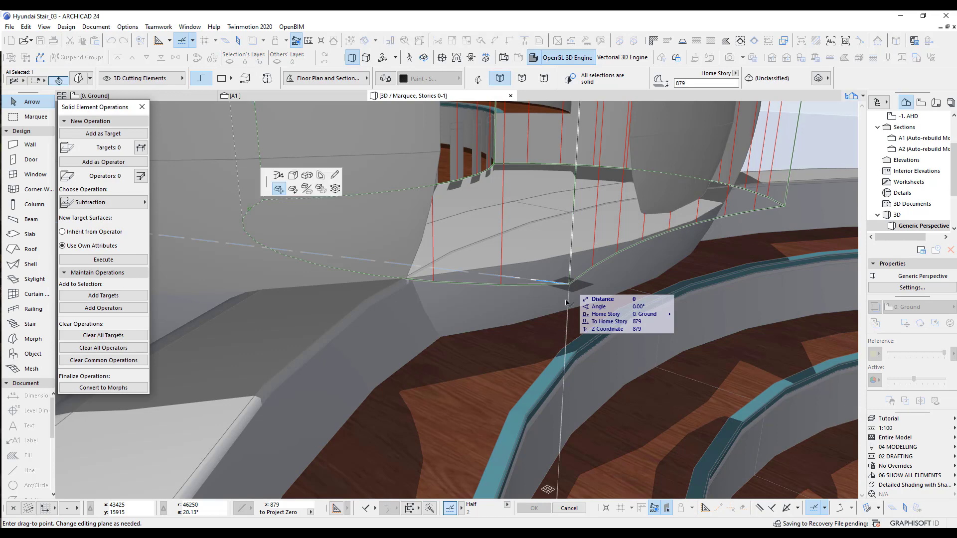
pyautogui.click(531, 417)
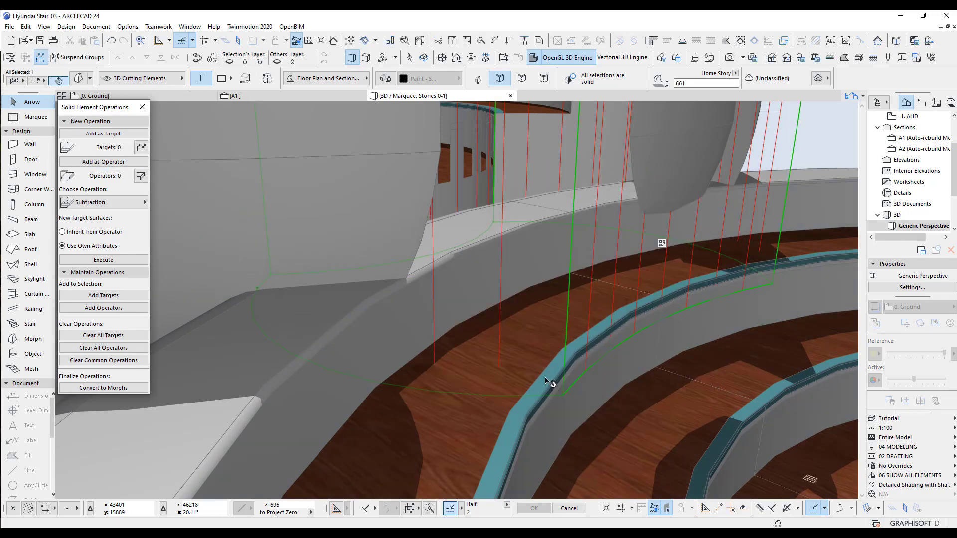
# Step: In section A1, move the cutting morph straight down to an elevation of 540, level with the large bowl's second tread
pyautogui.scroll(-5, 545, 375)
pyautogui.moveTo(544, 377); pyautogui.dragTo(564, 434, button='middle')
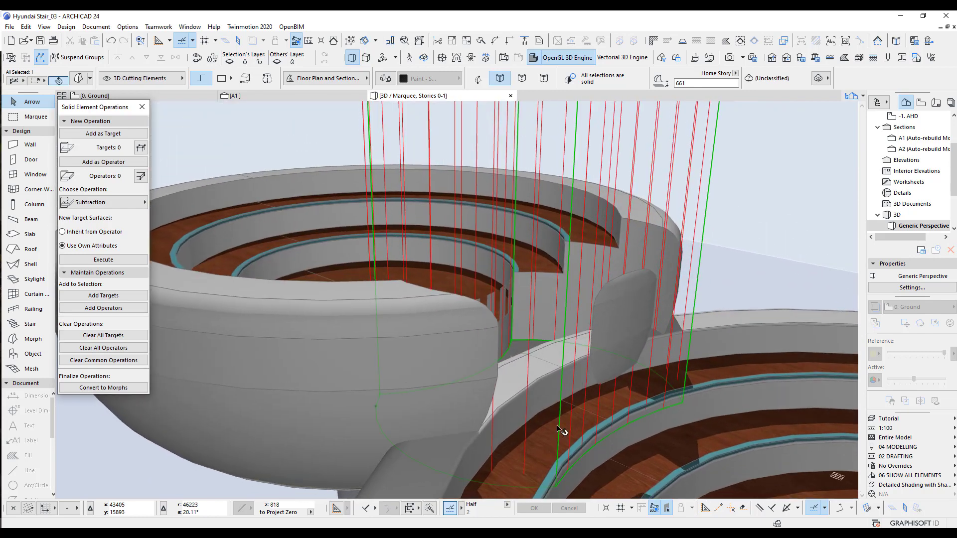
pyautogui.scroll(-1, 600, 406)
pyautogui.scroll(-2, 653, 406)
pyautogui.scroll(2, 682, 321)
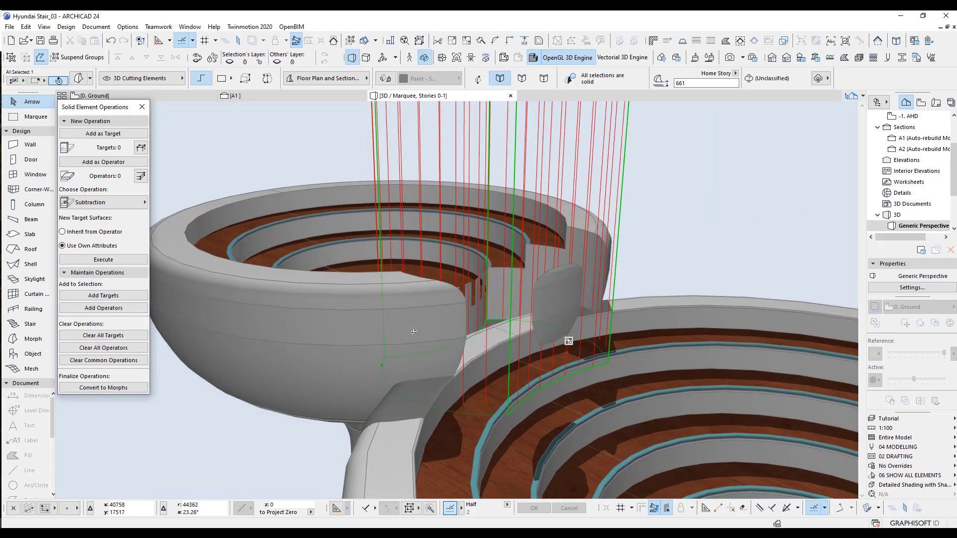
pyautogui.moveTo(413, 332); pyautogui.dragTo(396, 339)
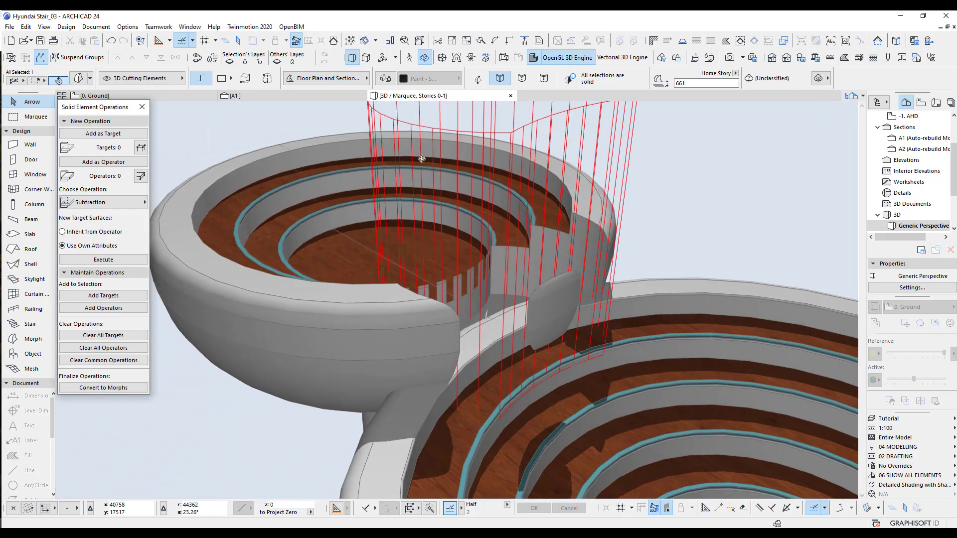
pyautogui.click(294, 97)
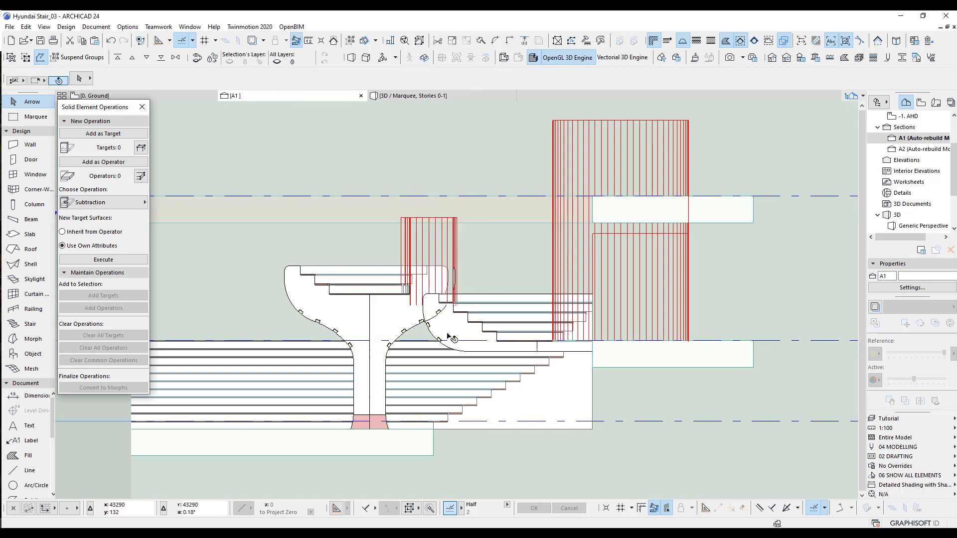
pyautogui.scroll(5, 426, 305)
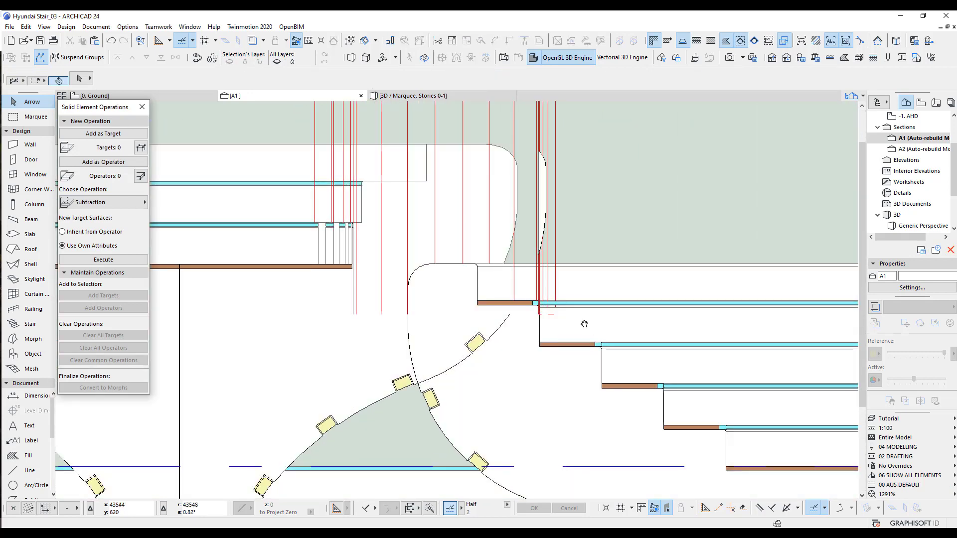
pyautogui.moveTo(584, 324); pyautogui.dragTo(573, 295, button='middle')
pyautogui.click(546, 288)
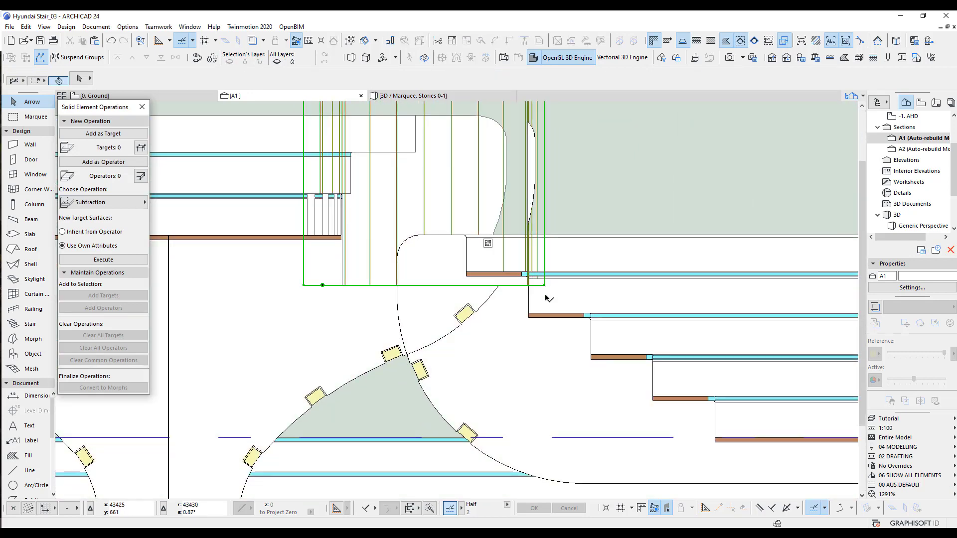
pyautogui.hotkey('ctrl', 'd')
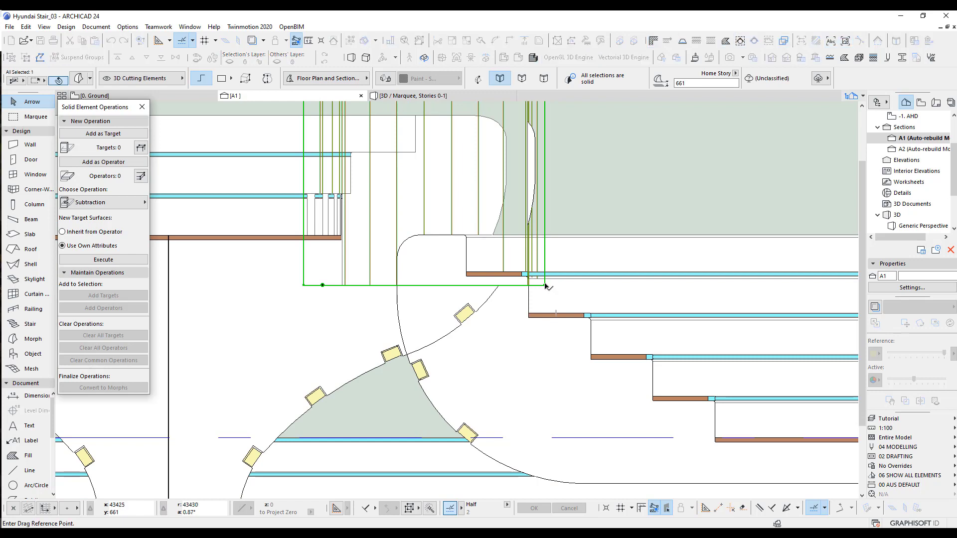
pyautogui.click(544, 288)
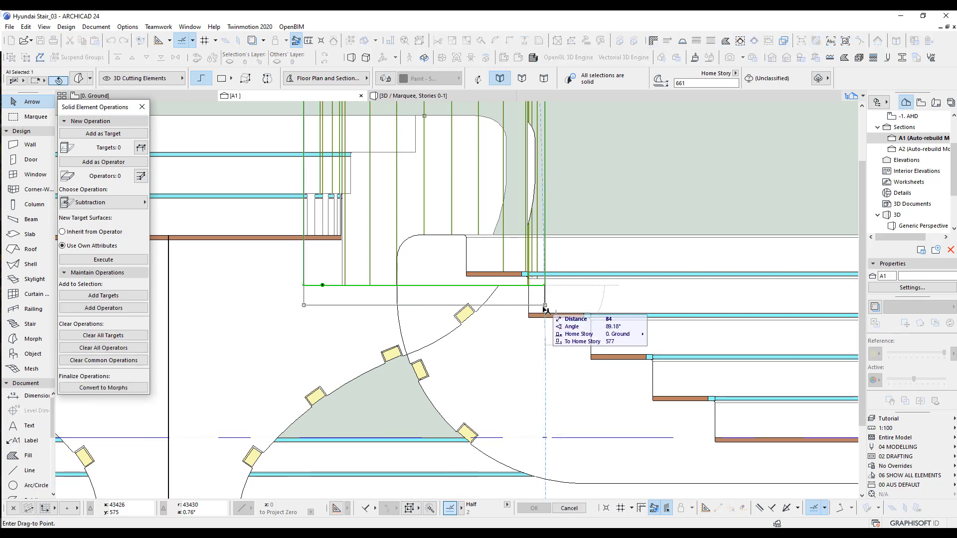
pyautogui.click(545, 314)
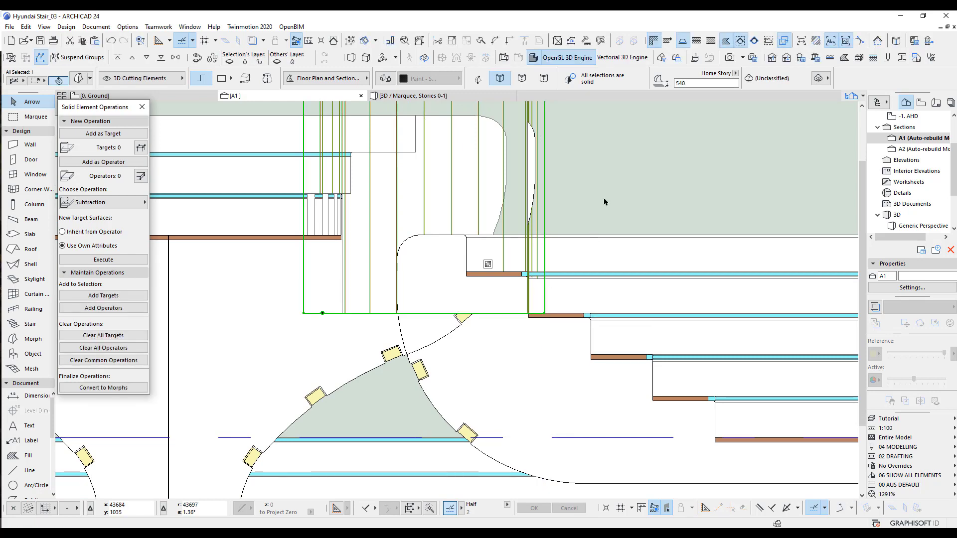
# Step: In section A1, move the cutting morph straight up to an elevation of 710, level with the large bowl's uppermost tread
pyautogui.hotkey('ctrl', 'F5')
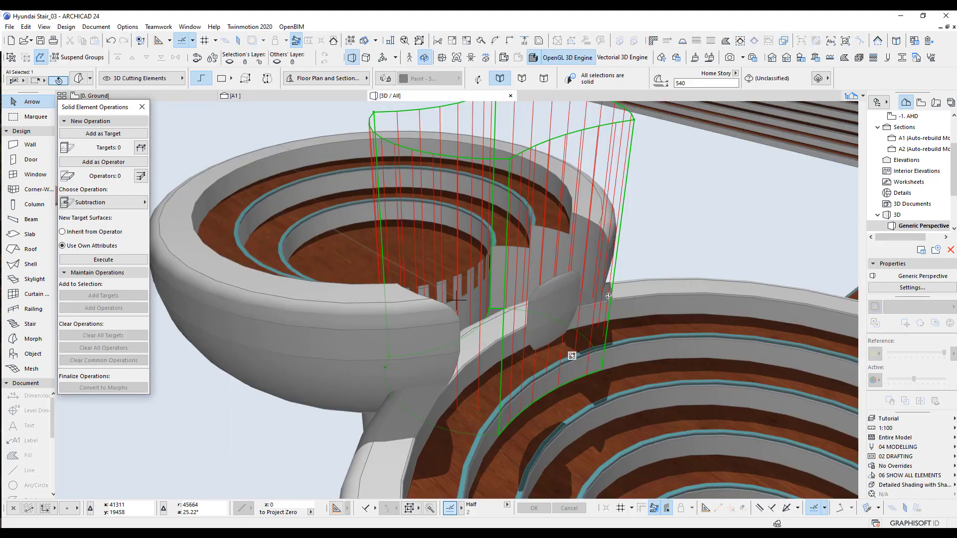
pyautogui.scroll(2, 545, 370)
pyautogui.moveTo(545, 375); pyautogui.dragTo(606, 316)
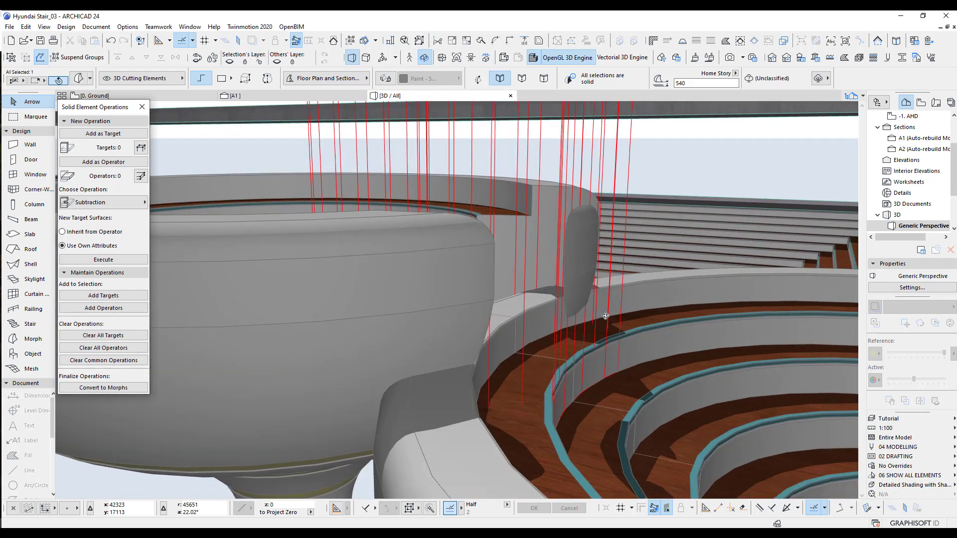
pyautogui.click(298, 95)
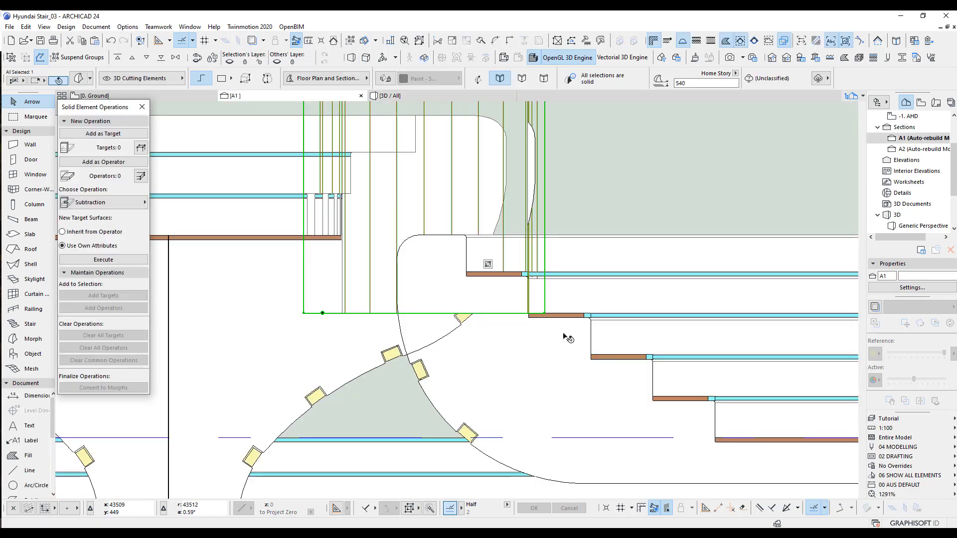
pyautogui.scroll(2, 545, 314)
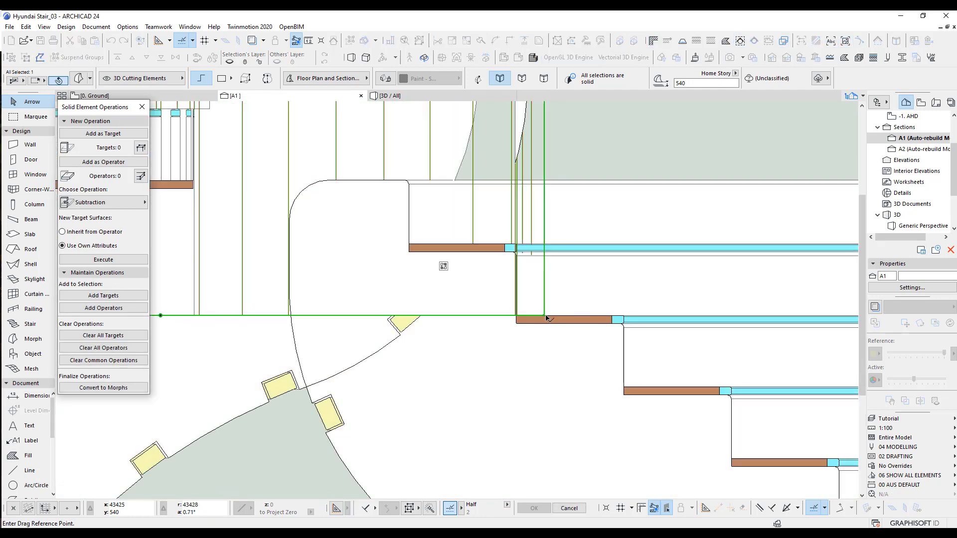
pyautogui.click(545, 316)
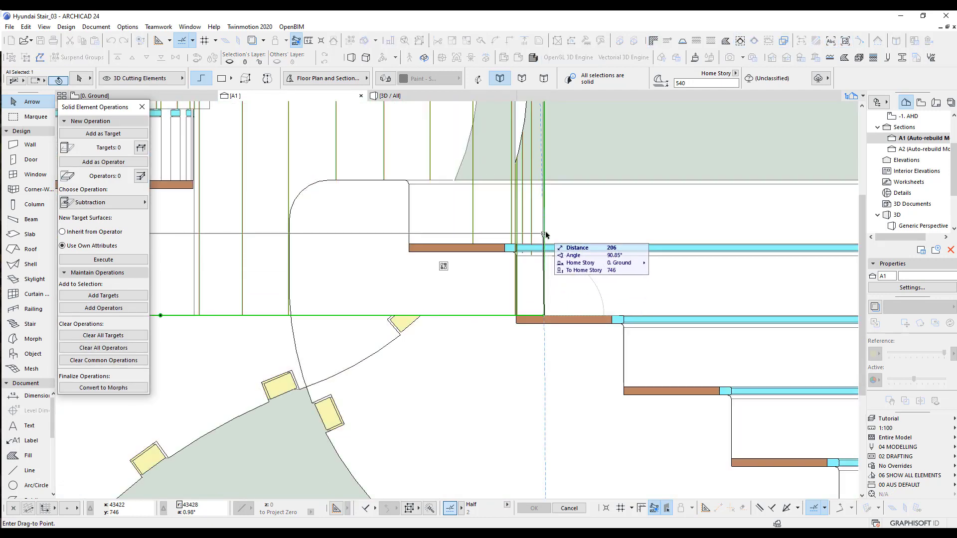
pyautogui.keyDown('shift'); pyautogui.click(505, 245); pyautogui.keyUp('shift')
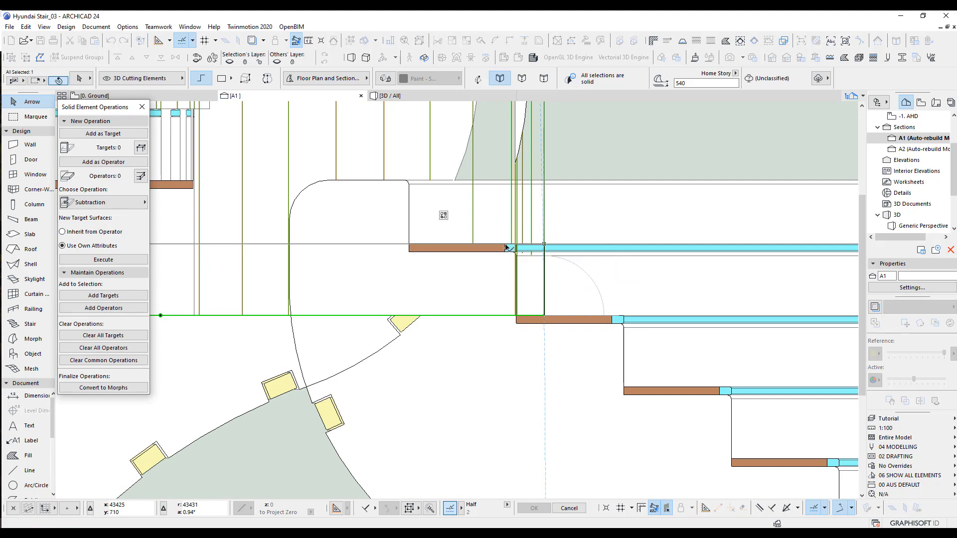
pyautogui.press('F3')
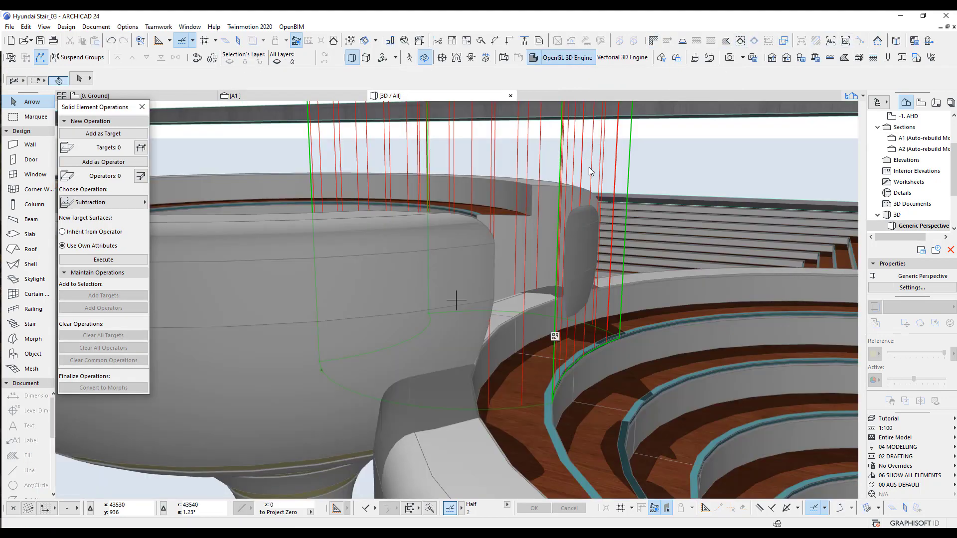
# Step: Subtract the cutting morph from the large bowl in the 3D view, with the bowl's elements as targets and the morph as operator
pyautogui.keyDown('shift'); pyautogui.moveTo(567, 321); pyautogui.dragTo(542, 361, button='middle'); pyautogui.keyUp('shift')
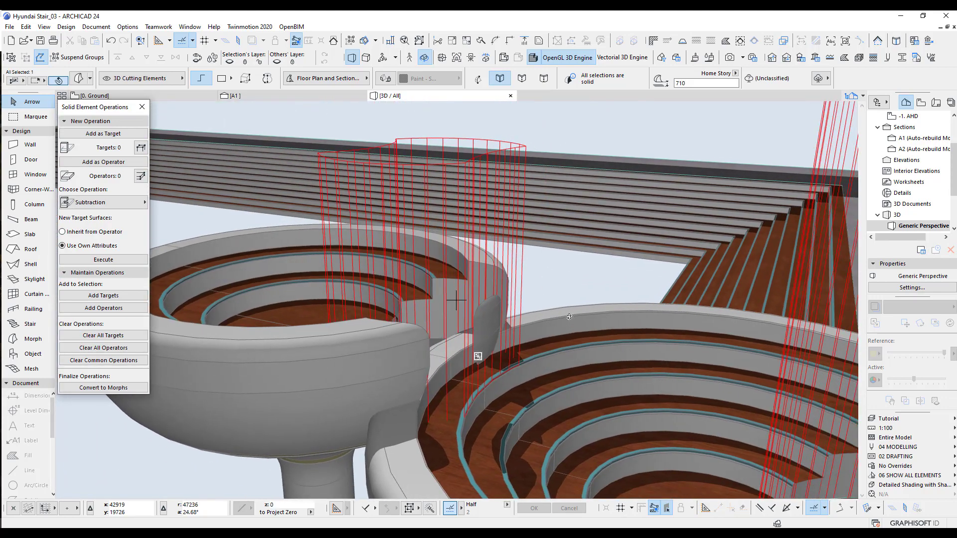
pyautogui.click(544, 314)
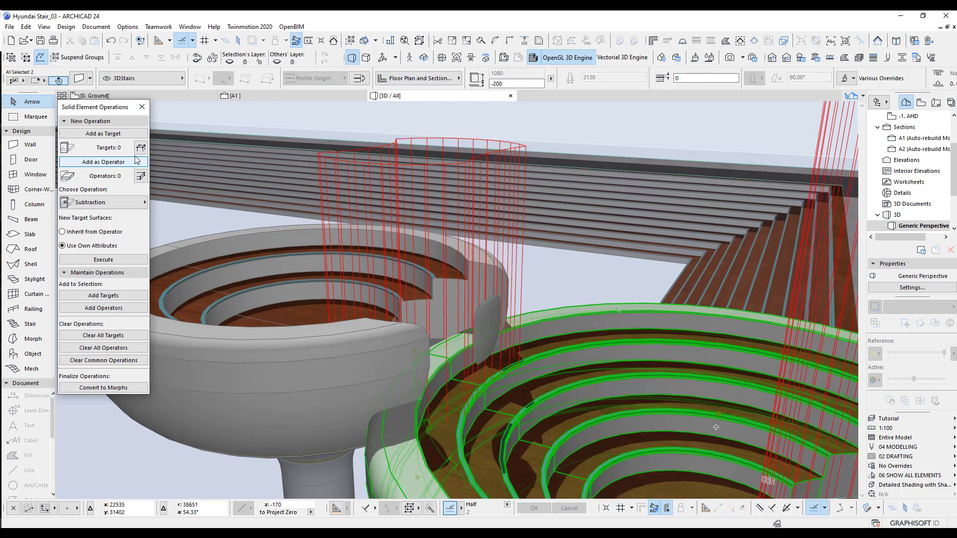
pyautogui.click(122, 134)
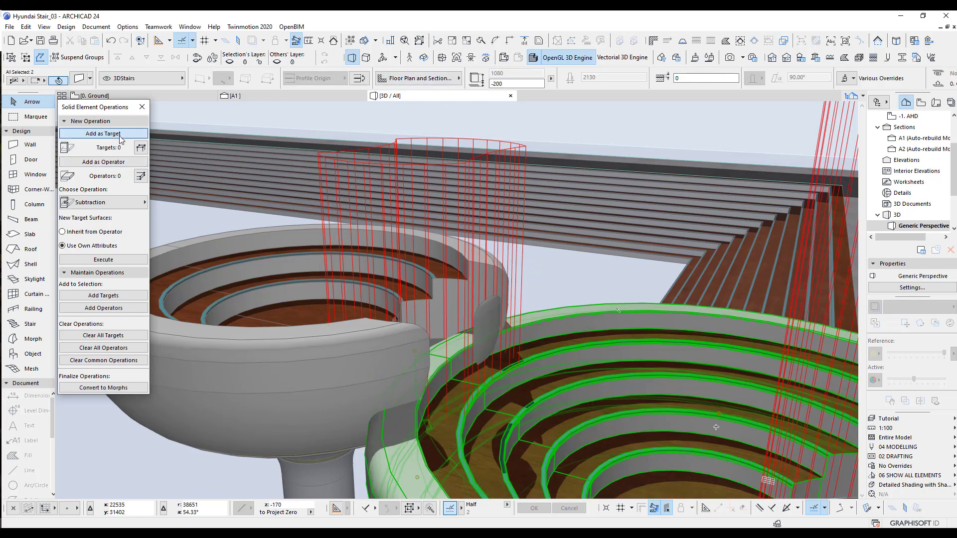
pyautogui.click(526, 148)
pyautogui.click(104, 162)
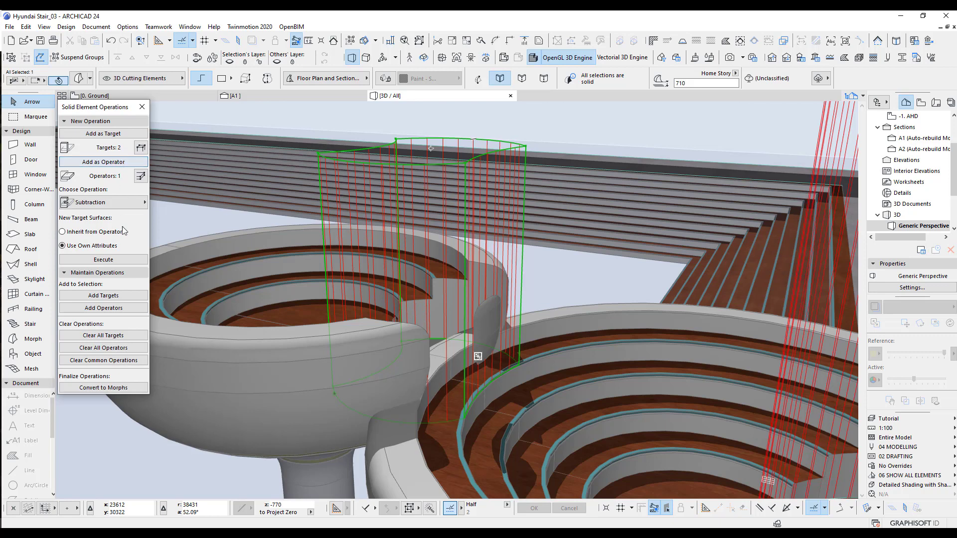
pyautogui.click(524, 311)
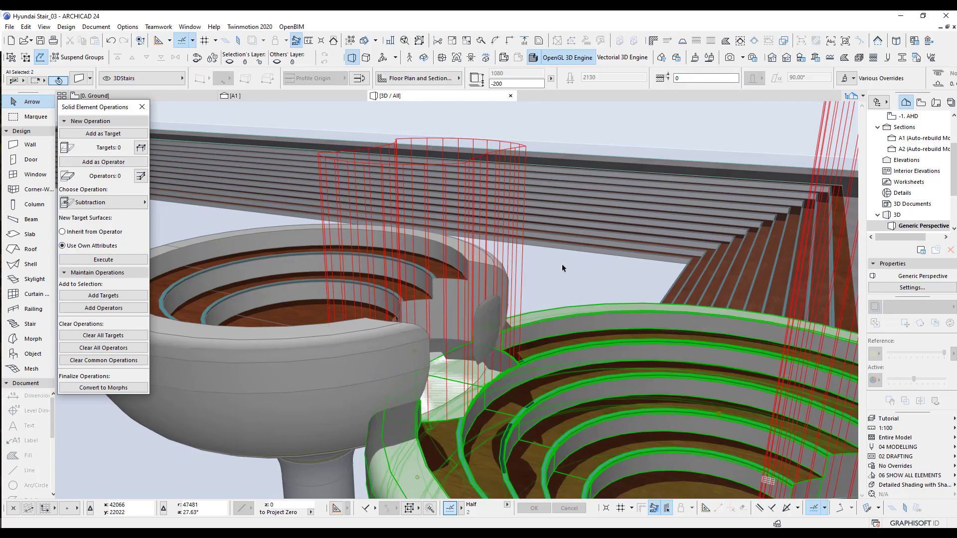
pyautogui.click(561, 268)
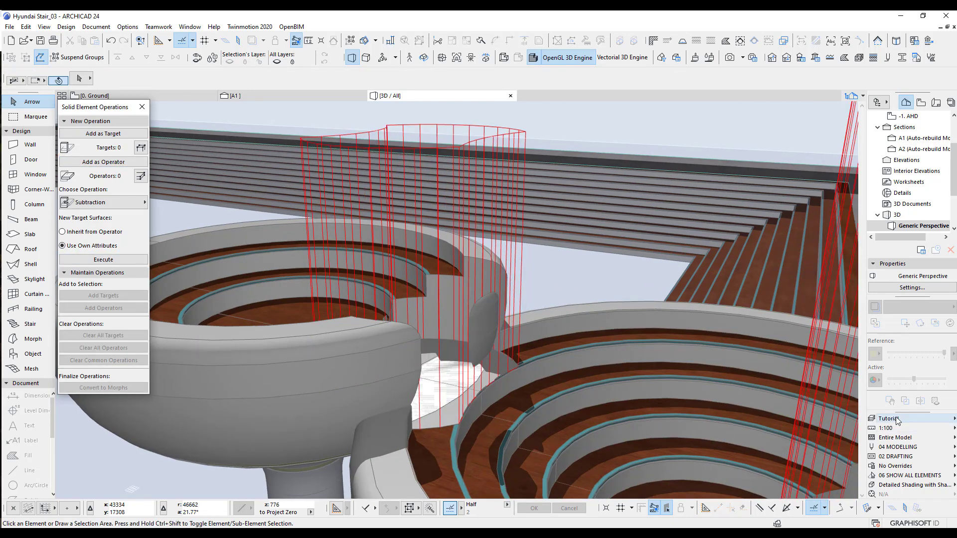
# Step: Apply the "Tutorial cut elements off" layer combination and inspect the passage cut between the two bowls
pyautogui.click(897, 420)
pyautogui.click(892, 438)
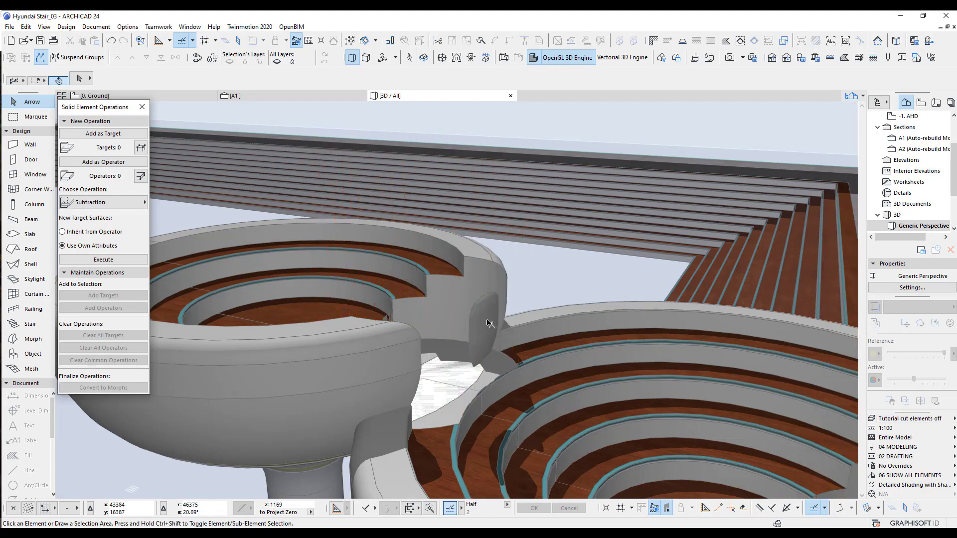
pyautogui.keyDown('shift'); pyautogui.moveTo(503, 338); pyautogui.dragTo(434, 335, button='middle'); pyautogui.keyUp('shift')
pyautogui.scroll(3, 434, 335)
pyautogui.scroll(5, 453, 299)
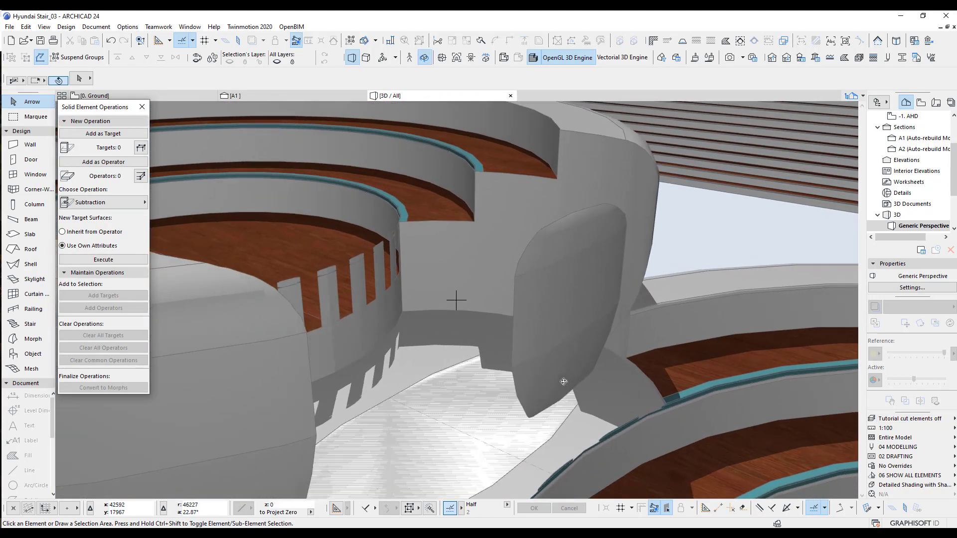
pyautogui.keyDown('shift'); pyautogui.moveTo(471, 376); pyautogui.dragTo(568, 346, button='middle'); pyautogui.keyUp('shift')
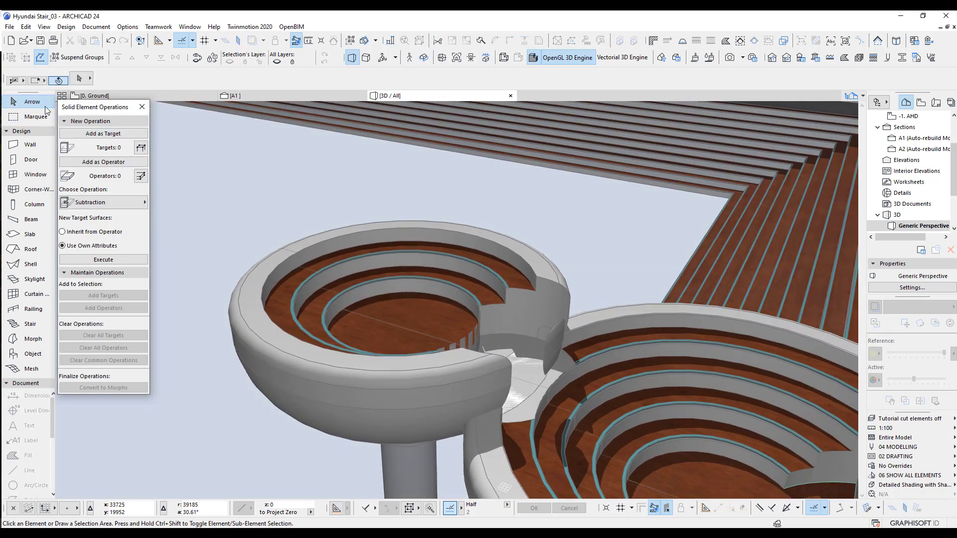
# Step: Lower the small bowl to an elevation of 699 and inspect how its steps meet the passage
pyautogui.click(514, 257)
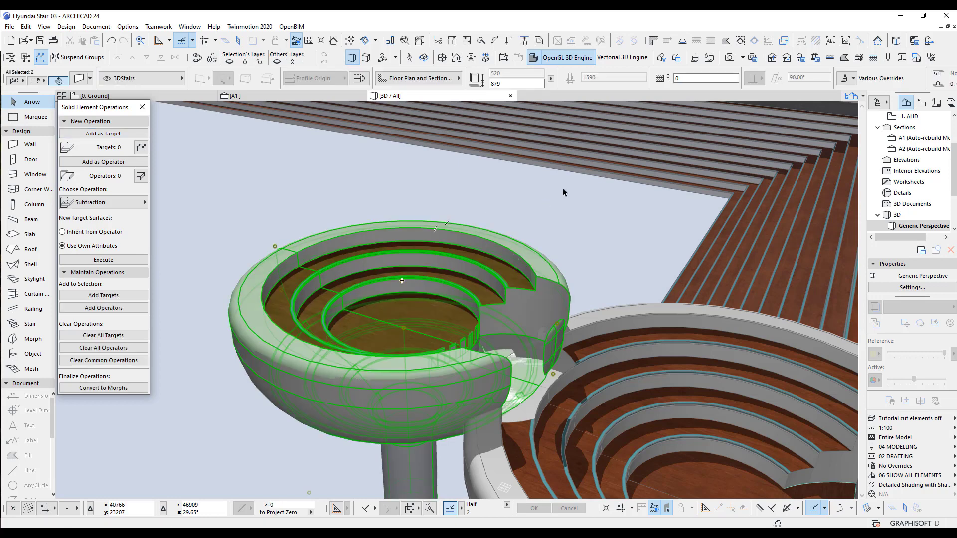
pyautogui.hotkey('ctrl', '9')
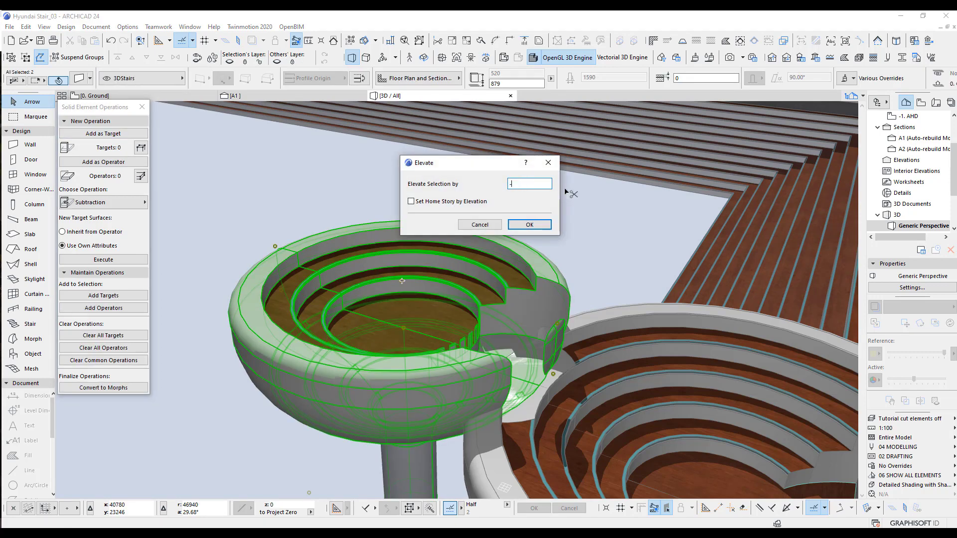
pyautogui.press('Return')
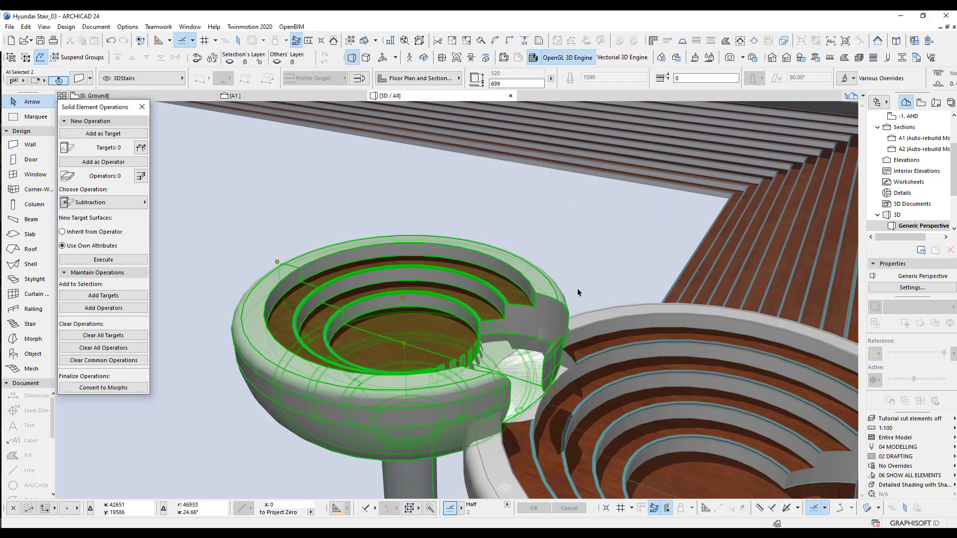
pyautogui.click(579, 273)
pyautogui.scroll(5, 560, 367)
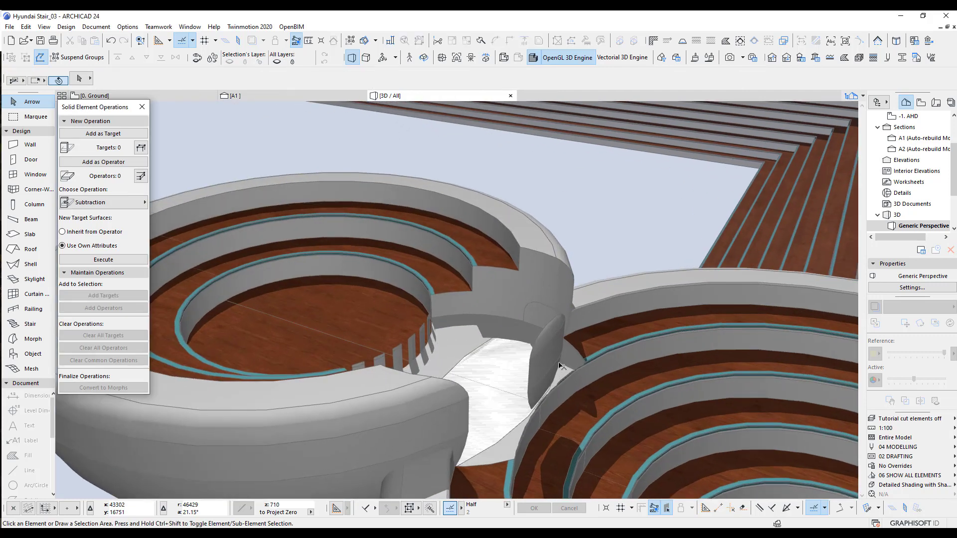
pyautogui.keyDown('shift'); pyautogui.moveTo(560, 366); pyautogui.dragTo(416, 359, button='middle'); pyautogui.keyUp('shift')
pyautogui.keyDown('shift'); pyautogui.moveTo(325, 333); pyautogui.dragTo(583, 345, button='middle'); pyautogui.keyUp('shift')
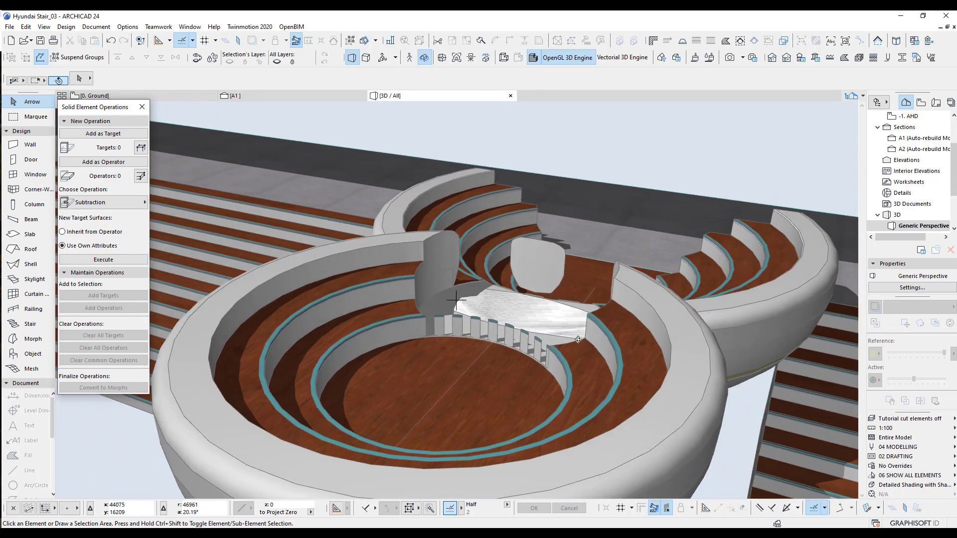
# Step: In the ground floor plan, examine how the cutting morph's curved edge aligns with the small bowl's step lines
pyautogui.press('F2')
pyautogui.scroll(3, 443, 263)
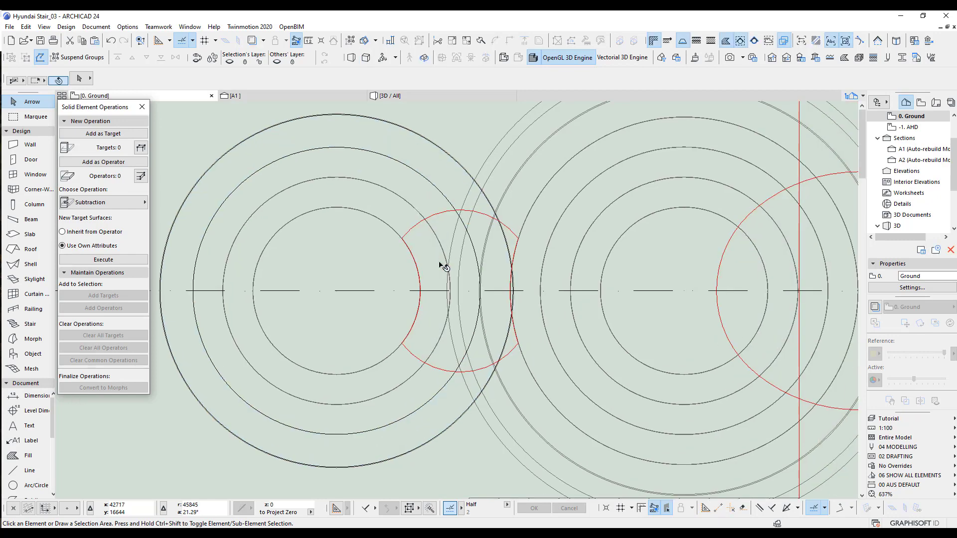
pyautogui.click(391, 210)
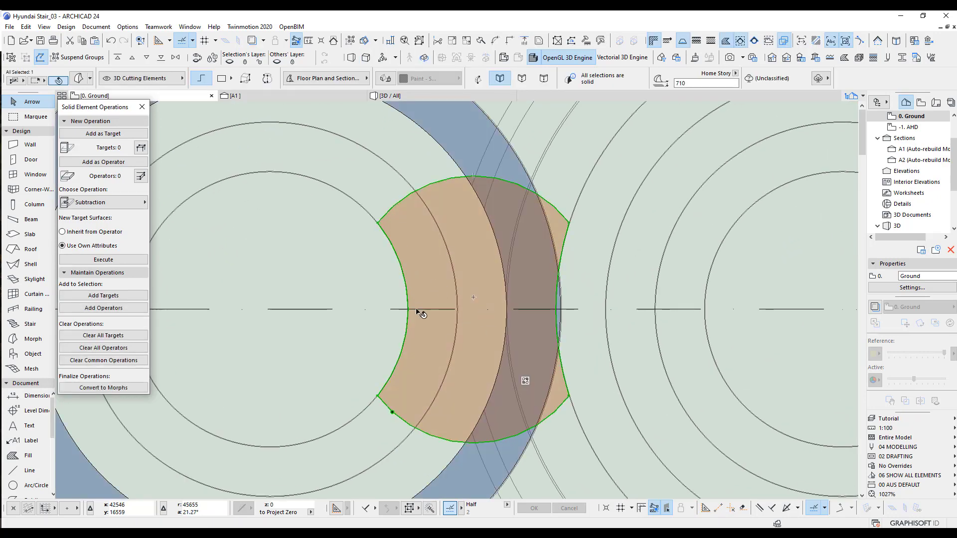
pyautogui.scroll(6, 418, 311)
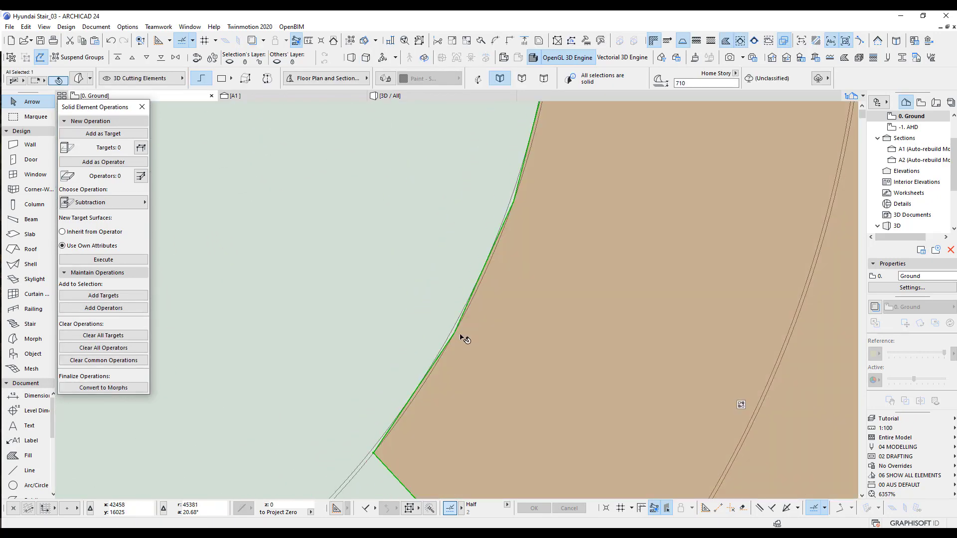
pyautogui.scroll(2, 453, 338)
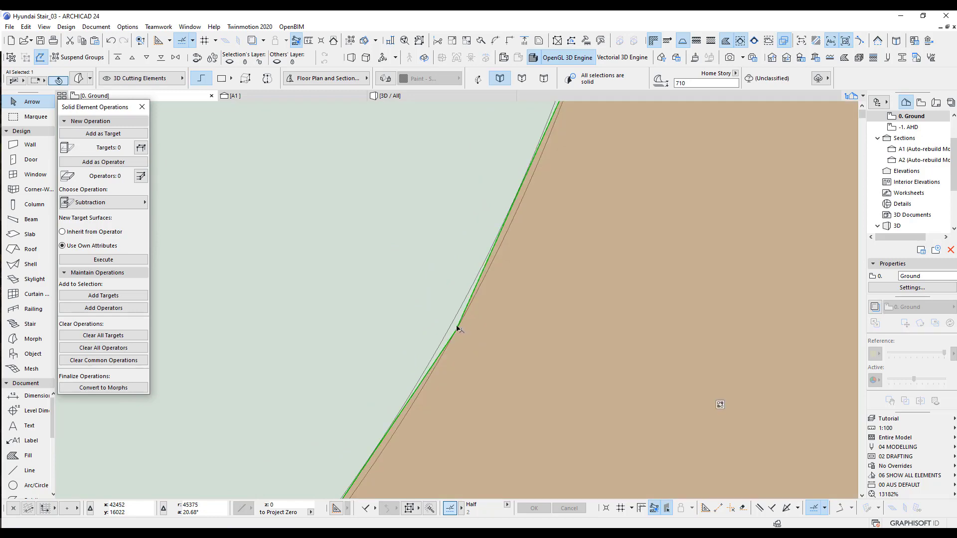
pyautogui.scroll(-8, 442, 345)
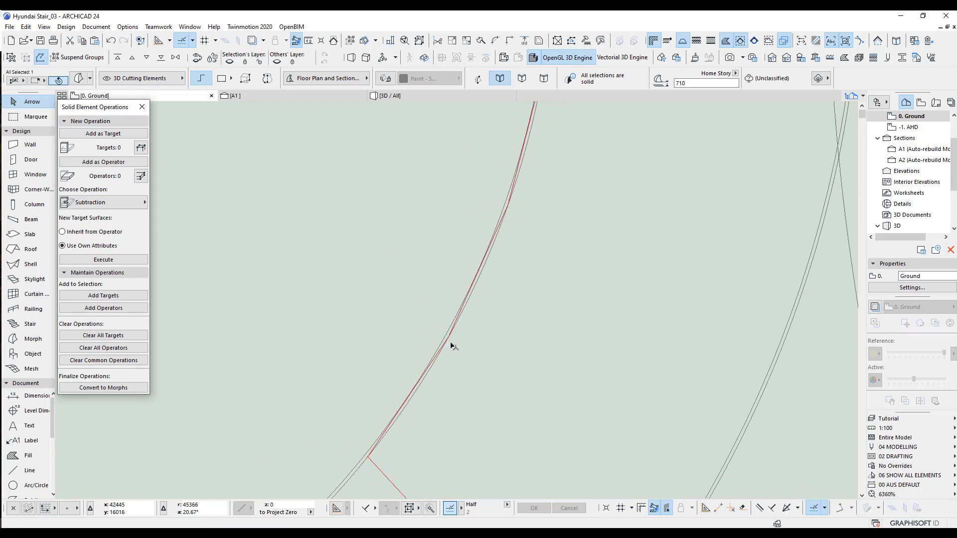
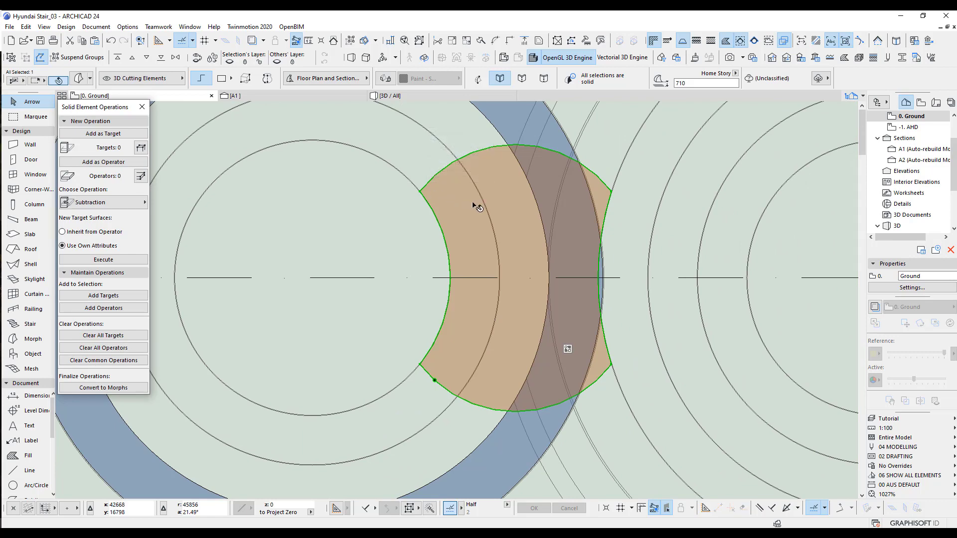
# Step: Bulge one segment of the cutting morph's curved edge past the small bowl's innermost step line and inspect the cut in 3D
pyautogui.scroll(5, 438, 204)
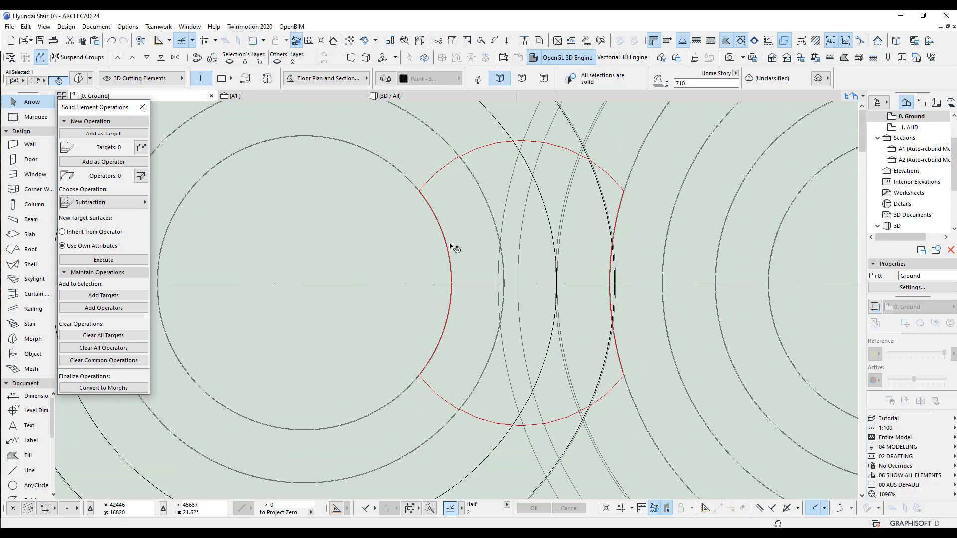
pyautogui.scroll(2, 473, 344)
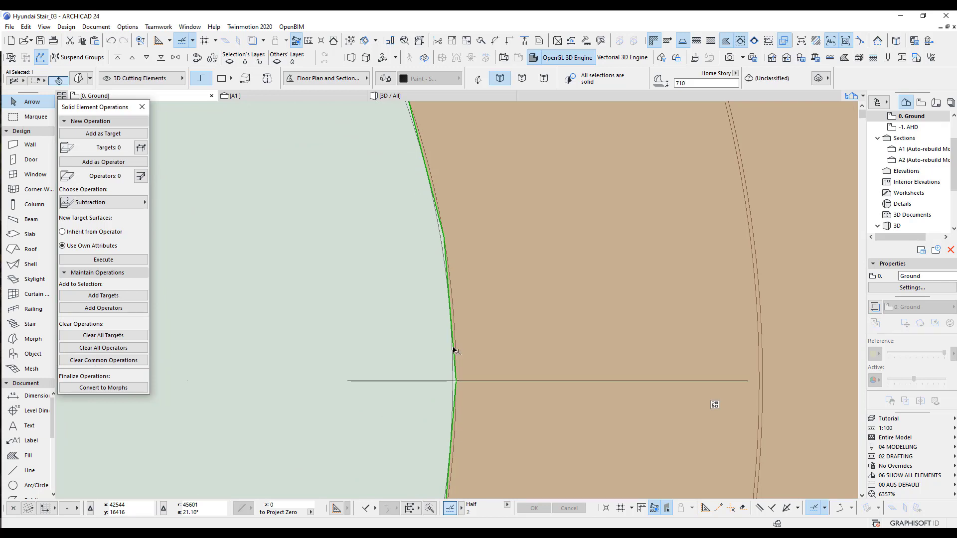
pyautogui.click(454, 351)
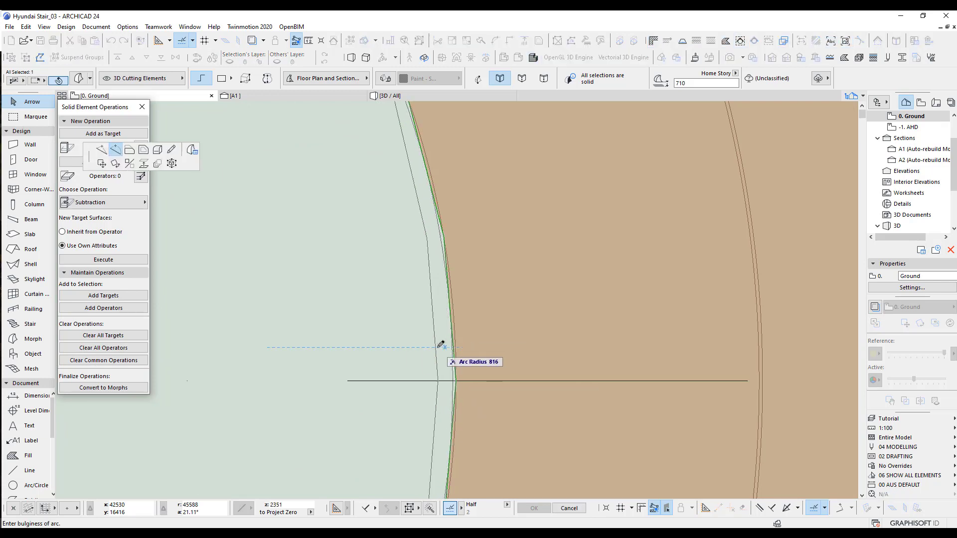
pyautogui.click(443, 345)
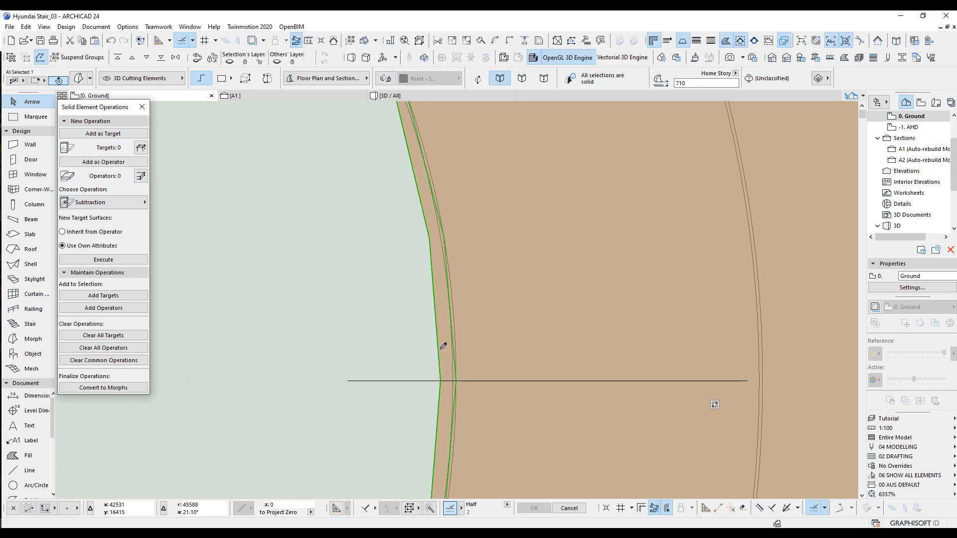
pyautogui.press('F5')
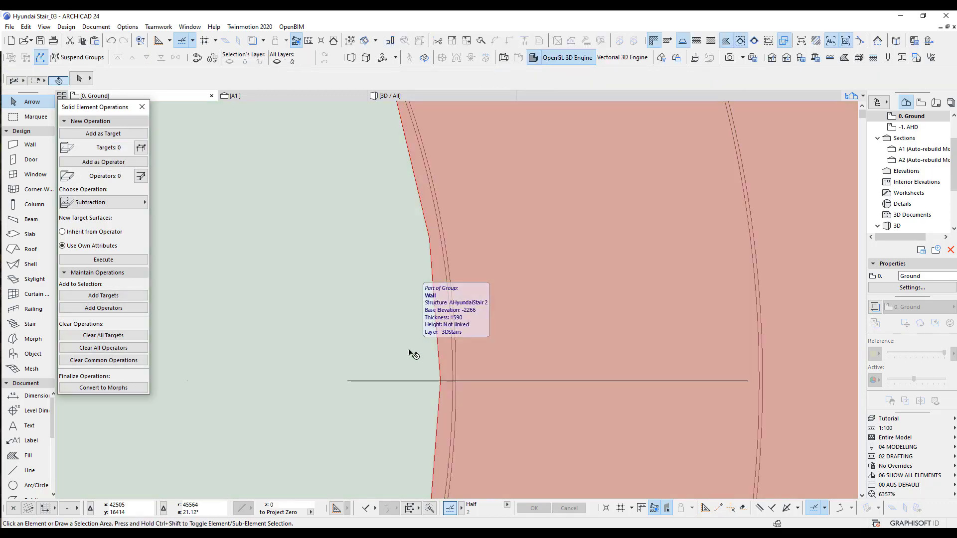
pyautogui.scroll(3, 523, 330)
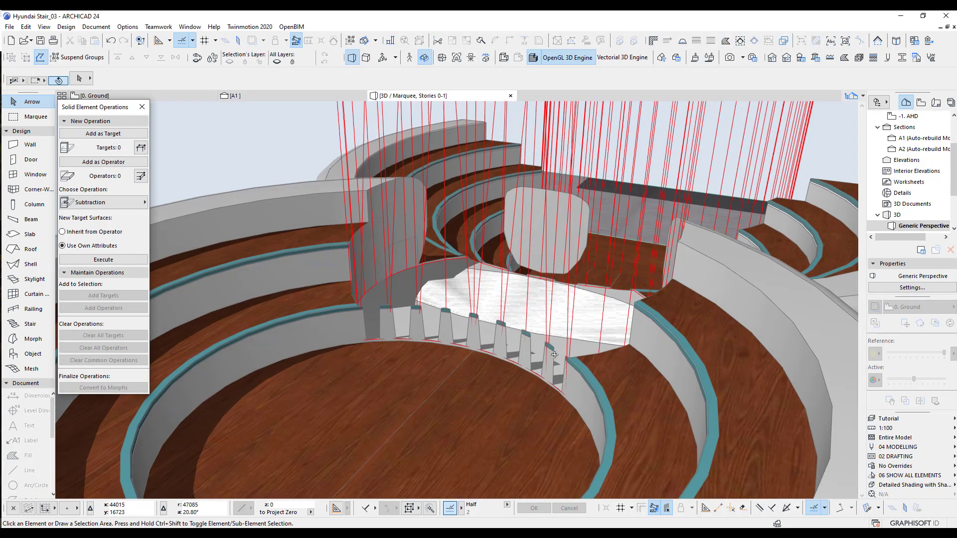
pyautogui.moveTo(507, 345); pyautogui.dragTo(435, 345)
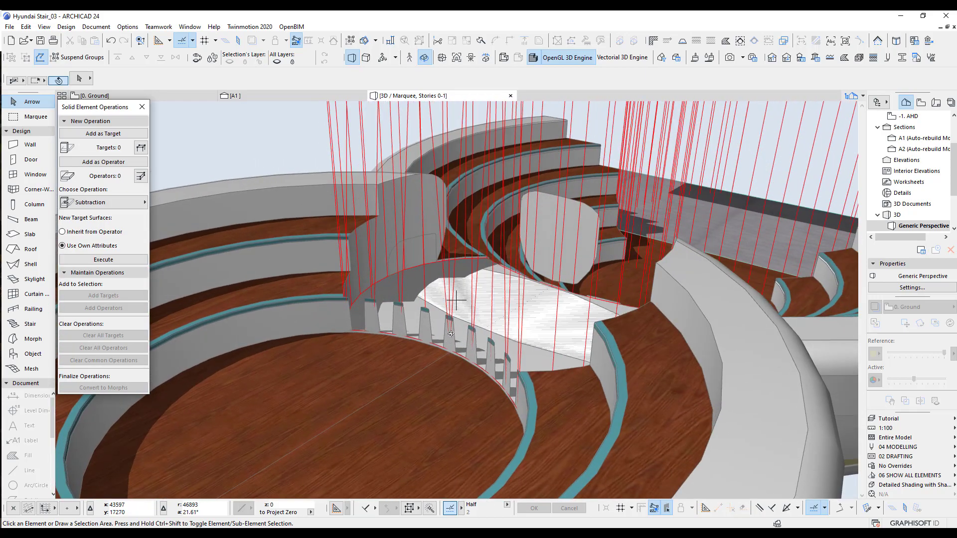
# Step: In the ground floor plan, bulge the morph's remaining curved edge to match the outline already offset past the innermost step line
pyautogui.press('F2')
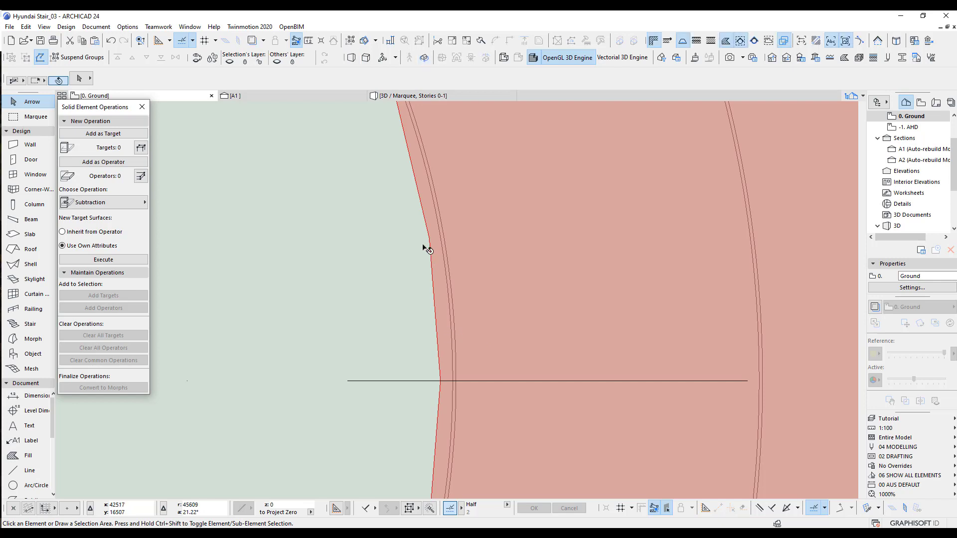
pyautogui.click(438, 330)
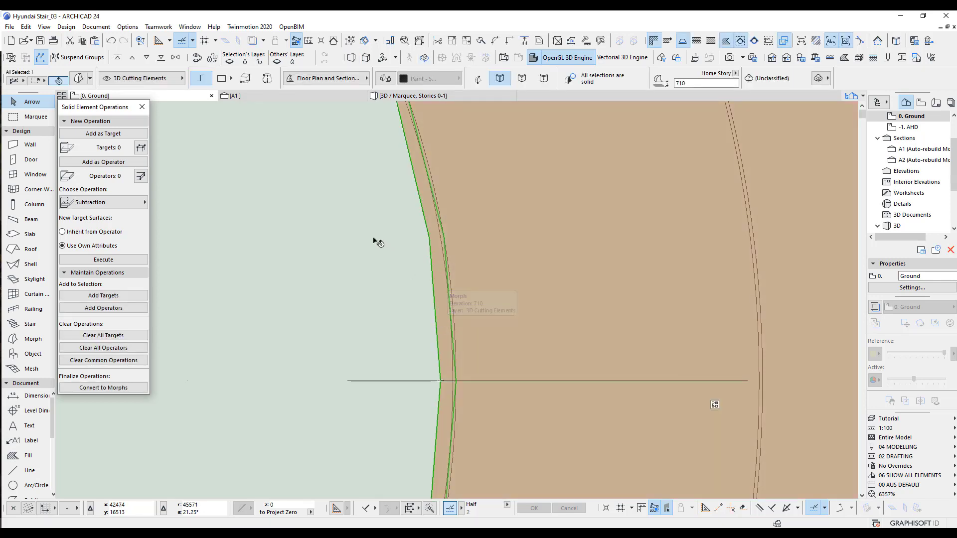
pyautogui.scroll(3, 472, 401)
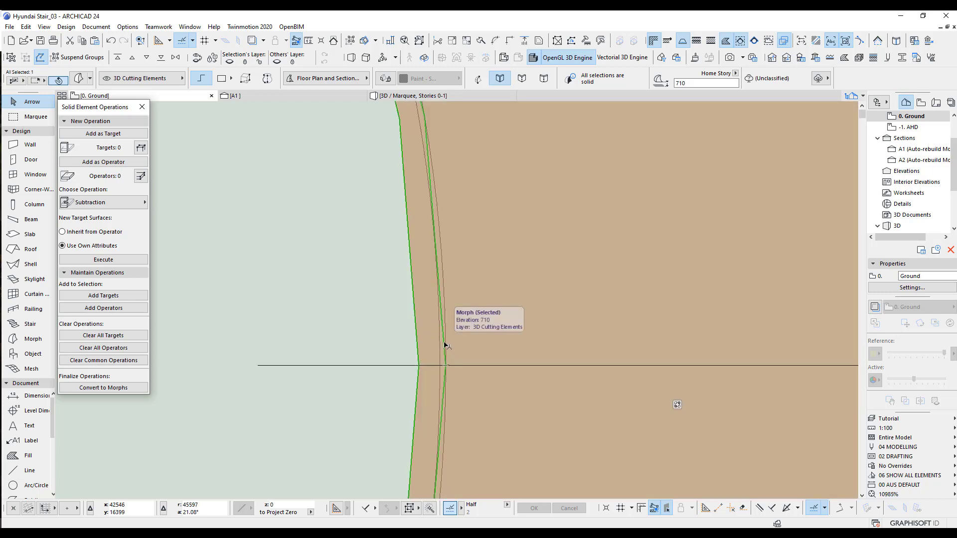
pyautogui.click(444, 342)
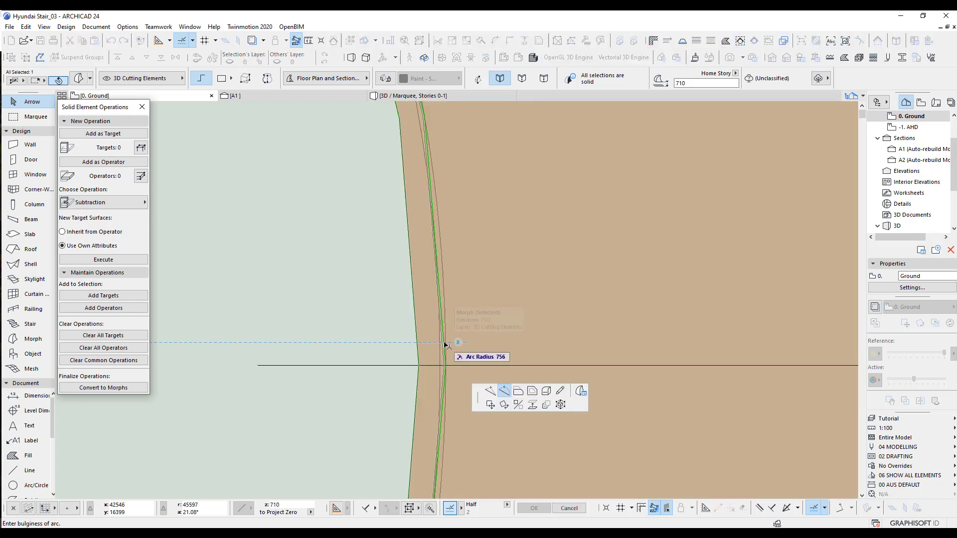
pyautogui.click(423, 359)
pyautogui.click(397, 352)
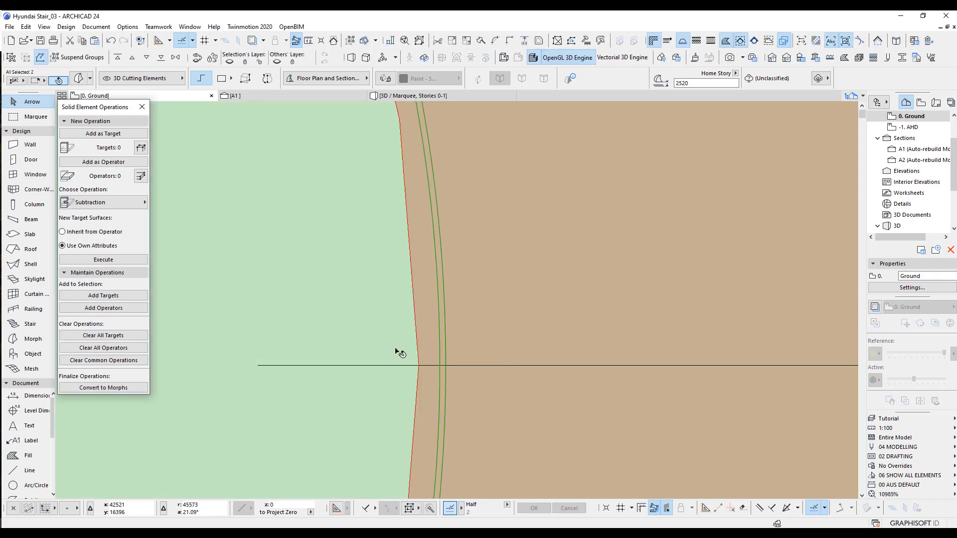
pyautogui.press('Escape')
# Step: Examine the passage cut in 3D from both bowls and the morph's edge on the large bowl's side in plan
pyautogui.press('F3')
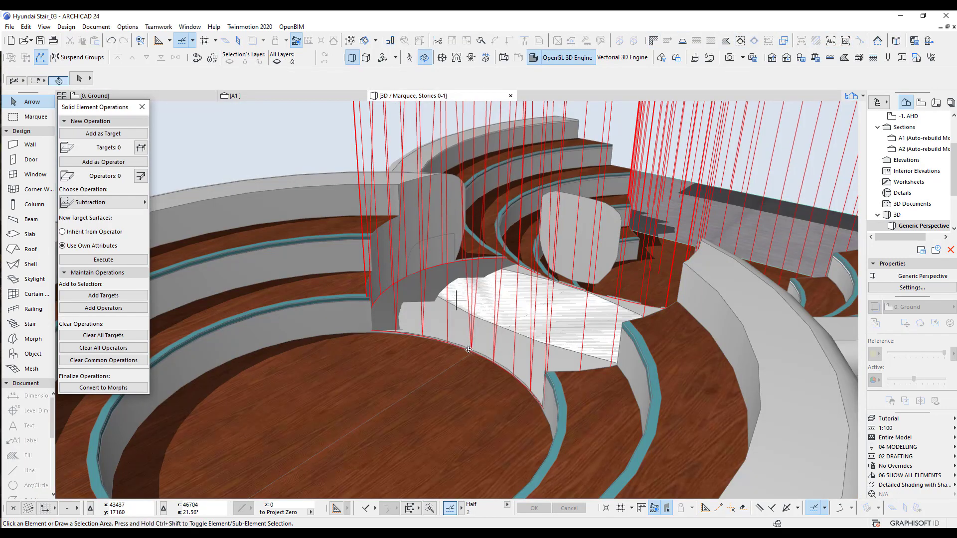
pyautogui.scroll(2, 519, 355)
pyautogui.moveTo(489, 357); pyautogui.dragTo(491, 391)
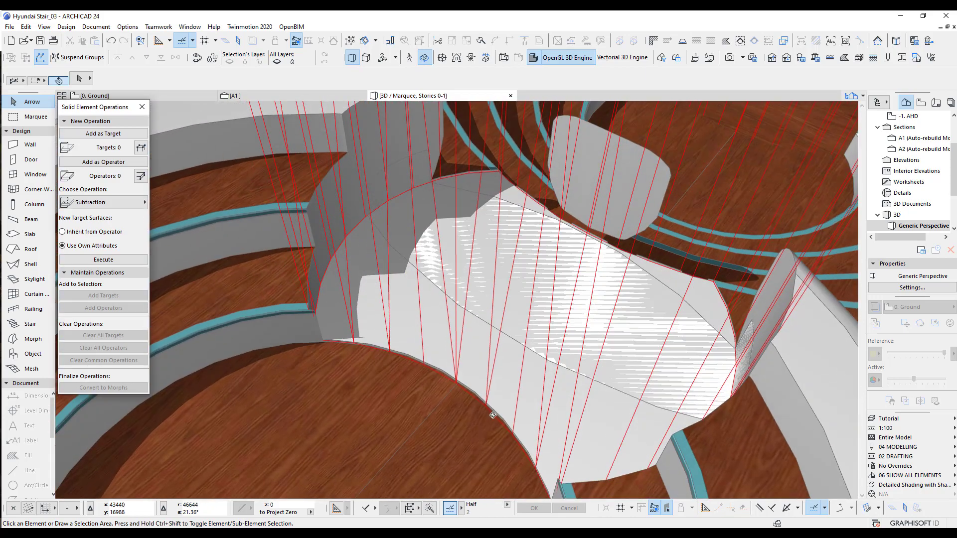
pyautogui.press('F2')
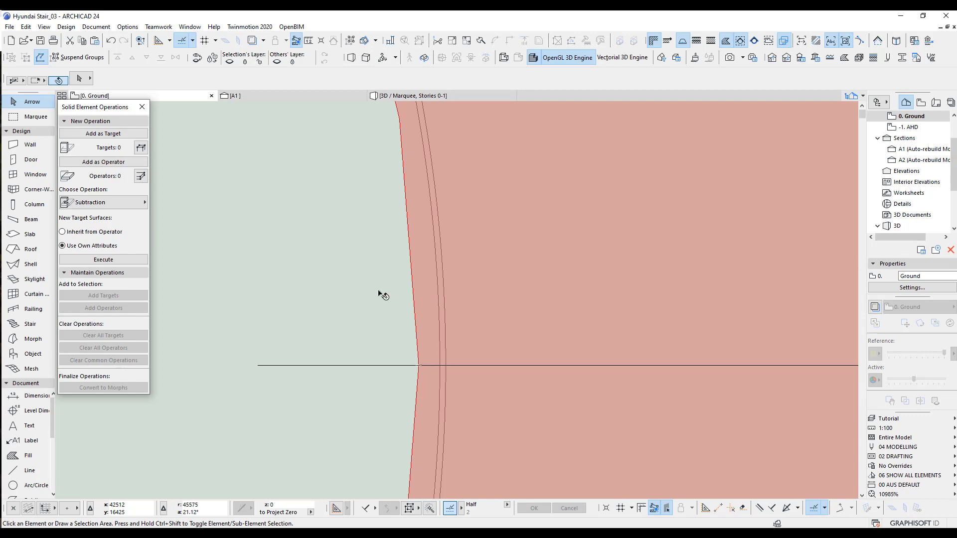
pyautogui.scroll(-5, 383, 295)
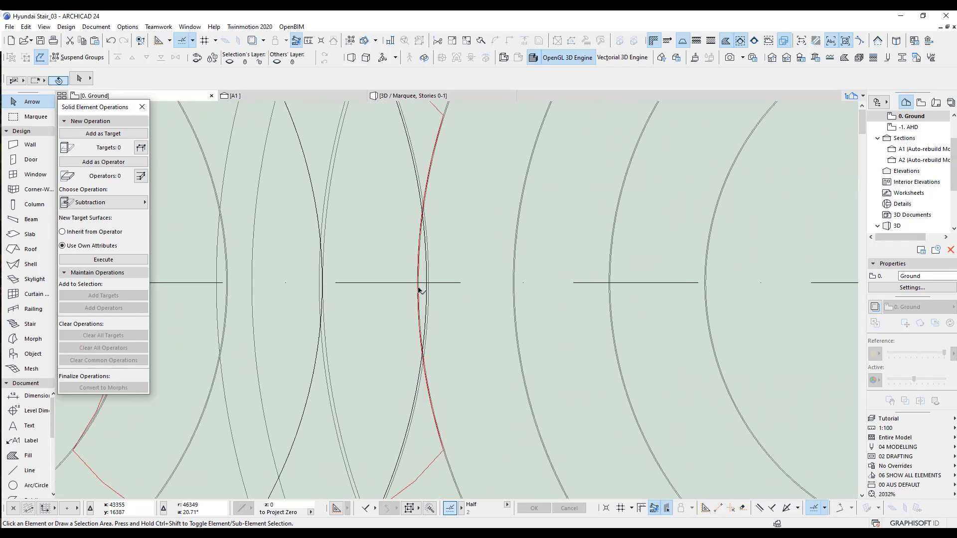
pyautogui.scroll(-2, 495, 301)
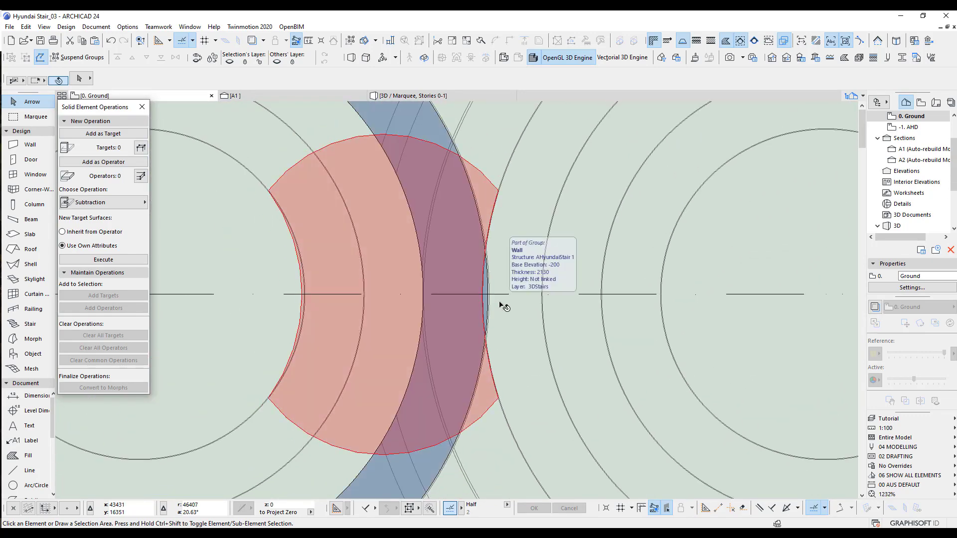
pyautogui.press('F3')
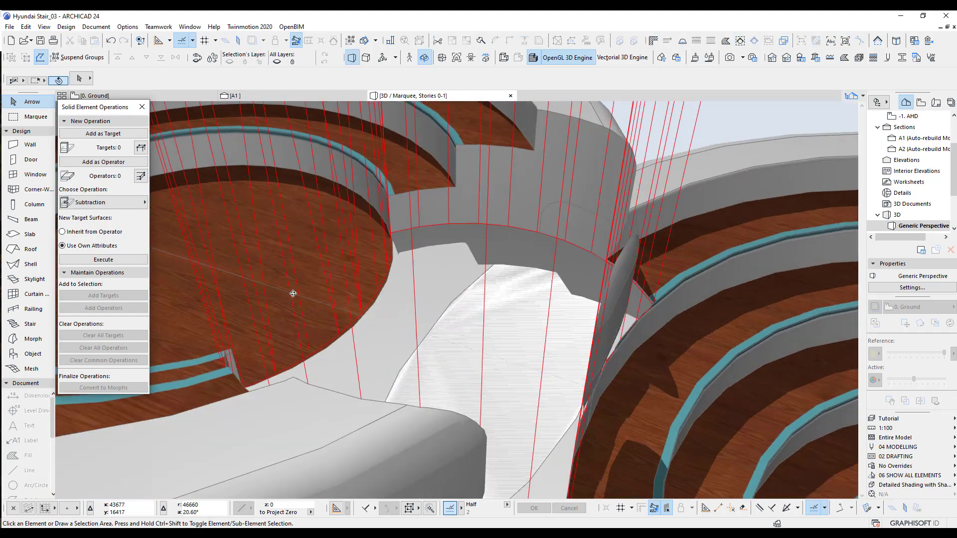
pyautogui.keyDown('shift'); pyautogui.moveTo(293, 293); pyautogui.dragTo(260, 290, button='middle'); pyautogui.keyUp('shift')
pyautogui.keyDown('shift'); pyautogui.moveTo(550, 359); pyautogui.dragTo(690, 320, button='middle'); pyautogui.keyUp('shift')
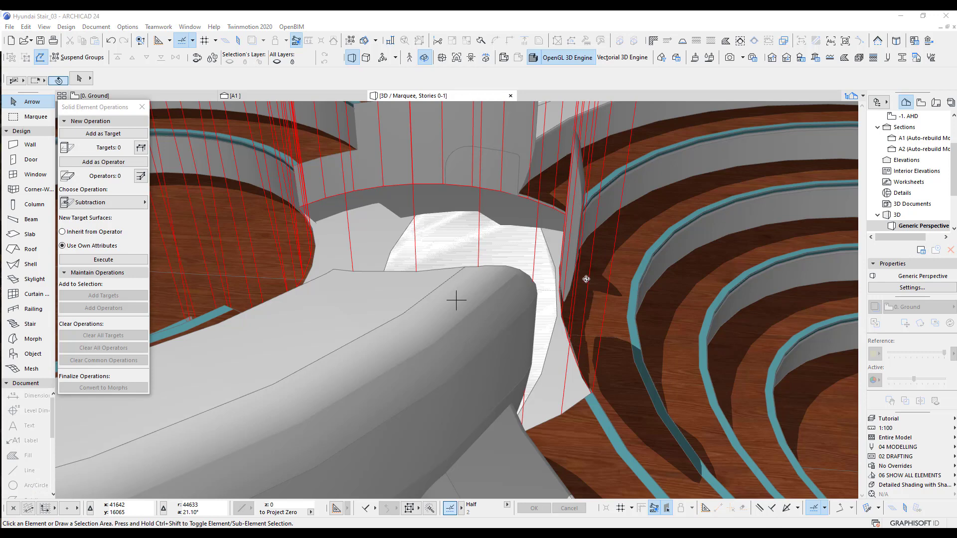
pyautogui.scroll(-4, 571, 325)
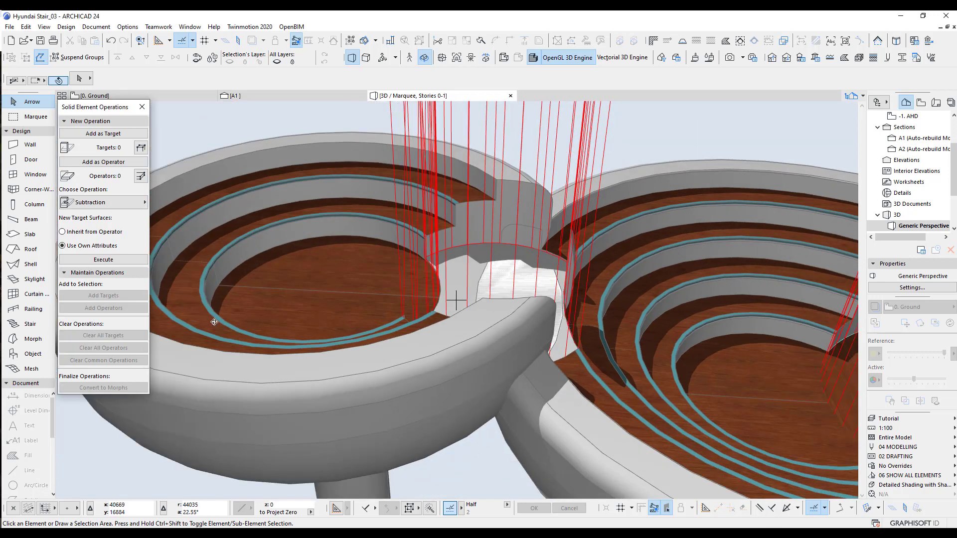
# Step: Select the small bowl together with the cutting morph in plan and move them horizontally away from the large bowl
pyautogui.press('F2')
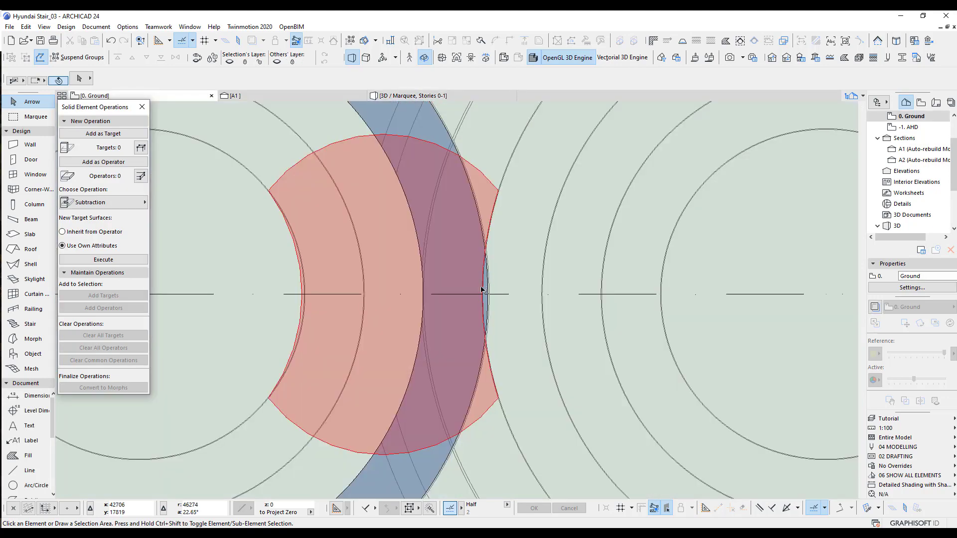
pyautogui.scroll(-6, 478, 281)
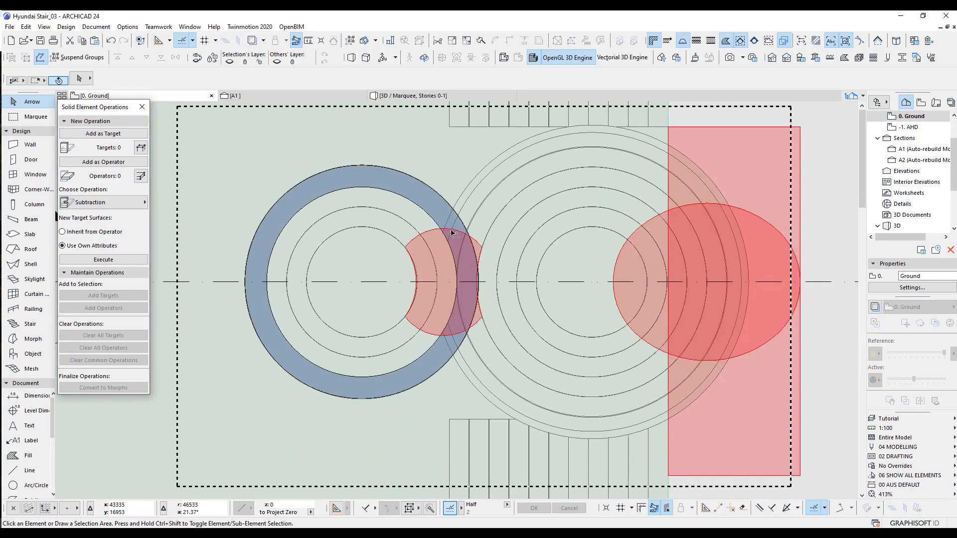
pyautogui.scroll(3, 439, 233)
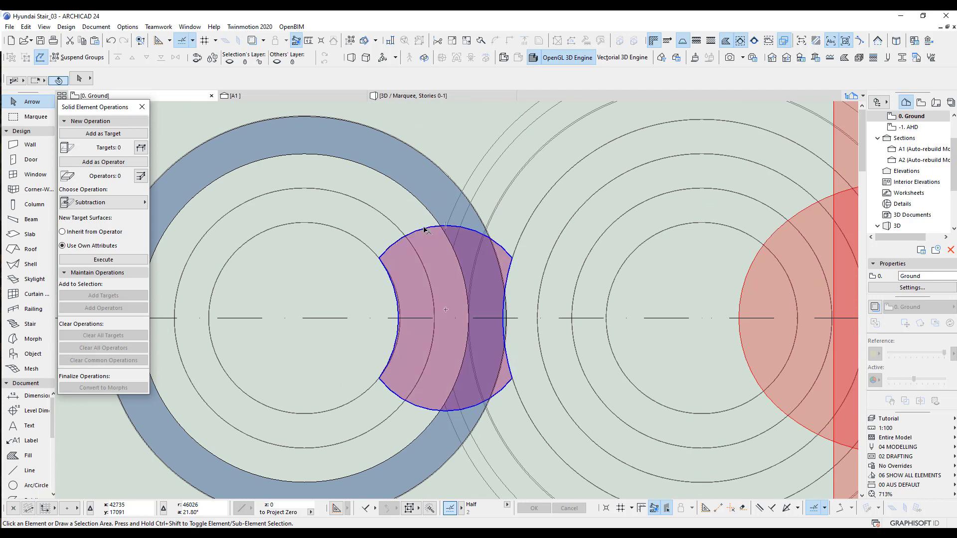
pyautogui.click(426, 230)
pyautogui.keyDown('shift'); pyautogui.click(480, 367); pyautogui.keyUp('shift')
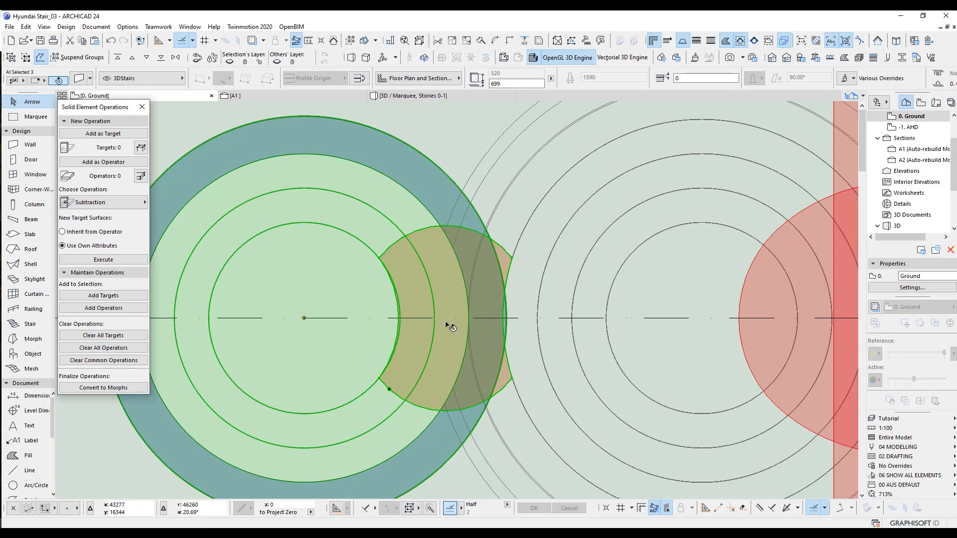
pyautogui.scroll(6, 499, 334)
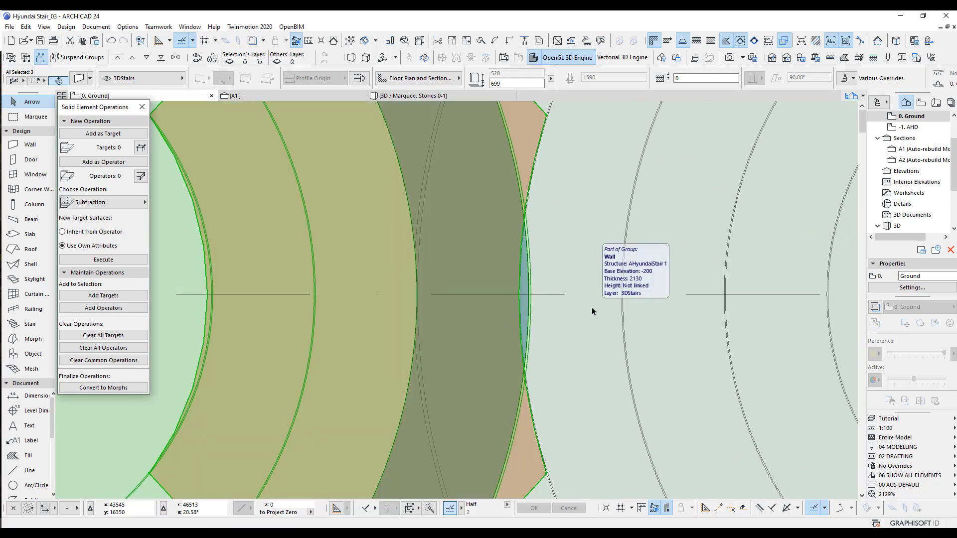
pyautogui.hotkey('ctrl', 'd')
pyautogui.scroll(4, 530, 309)
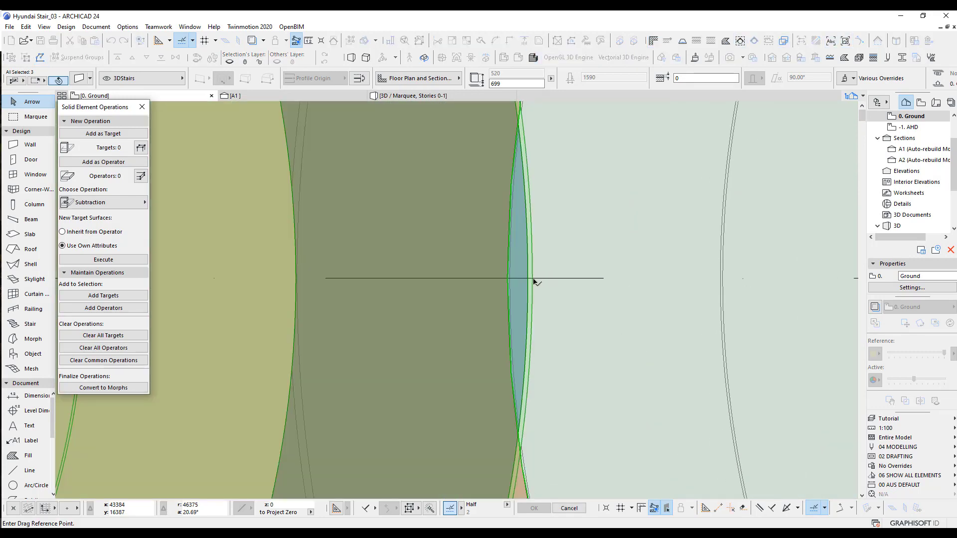
pyautogui.click(533, 279)
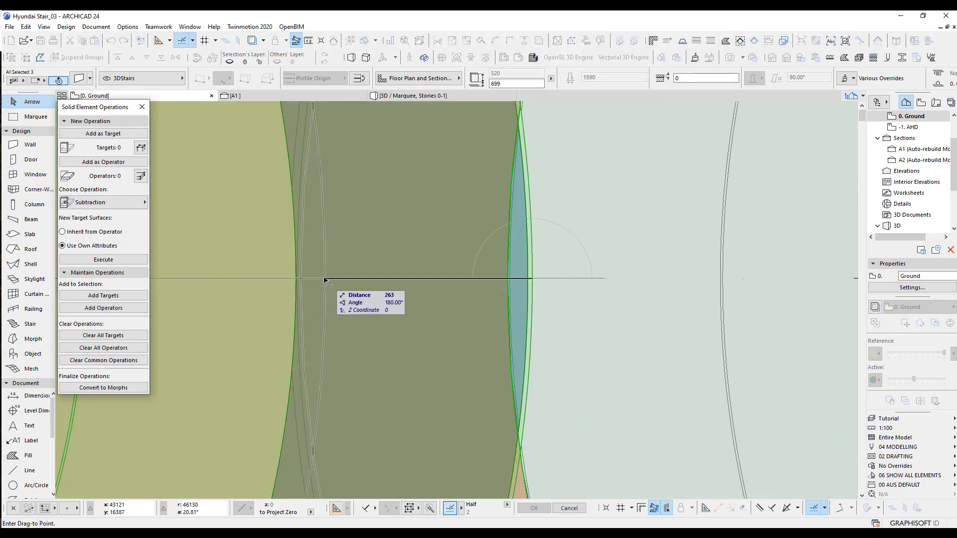
pyautogui.click(248, 279)
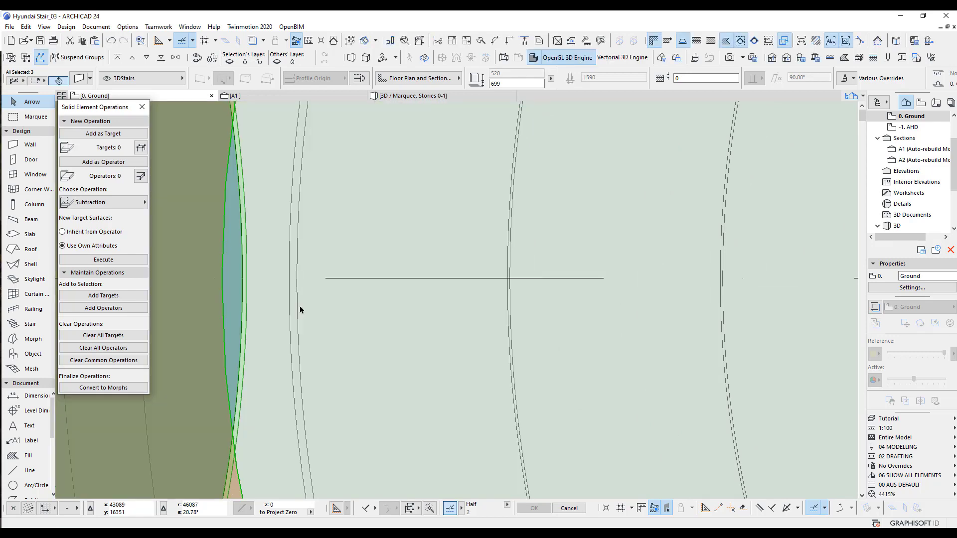
# Step: Move the small bowl and morph about 63 back toward the large bowl, onto its outermost step line, and inspect the junction in 3D
pyautogui.scroll(-2, 319, 310)
pyautogui.moveTo(344, 315); pyautogui.dragTo(524, 291, button='middle')
pyautogui.hotkey('ctrl', 'd')
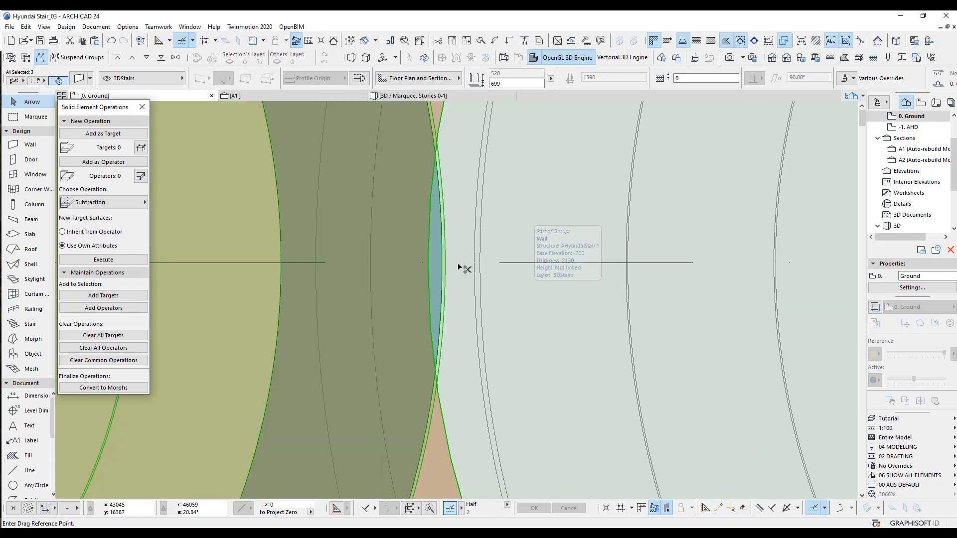
pyautogui.click(446, 263)
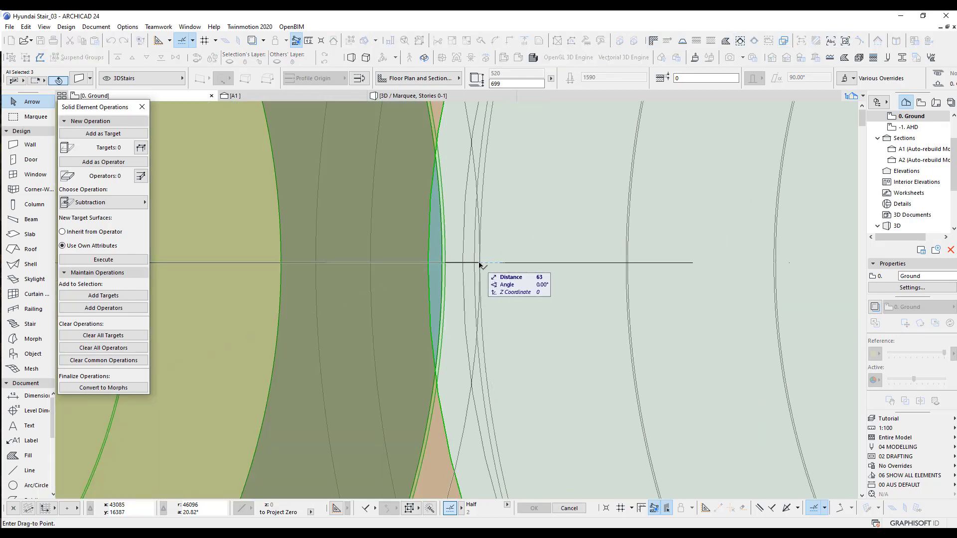
pyautogui.click(486, 266)
pyautogui.scroll(-3, 479, 324)
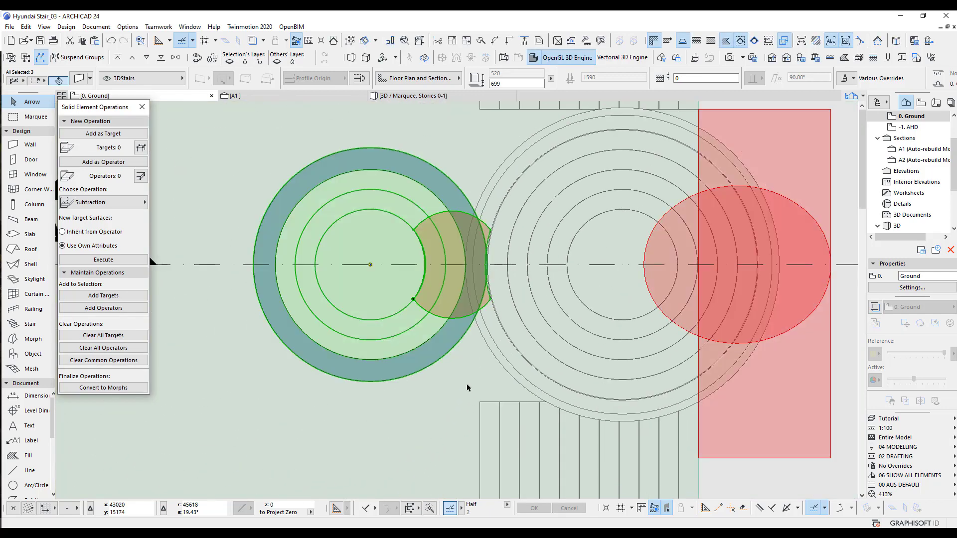
pyautogui.press('F3')
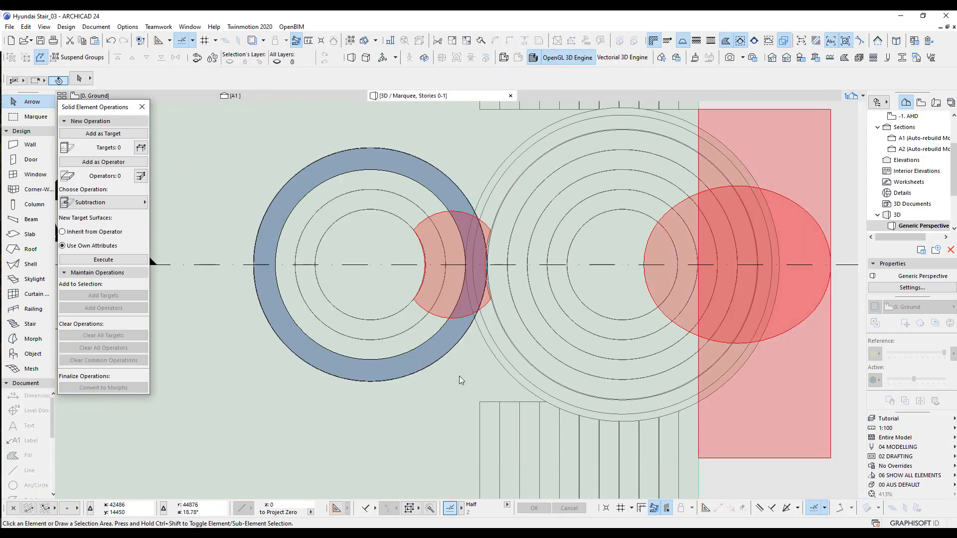
pyautogui.scroll(1, 539, 288)
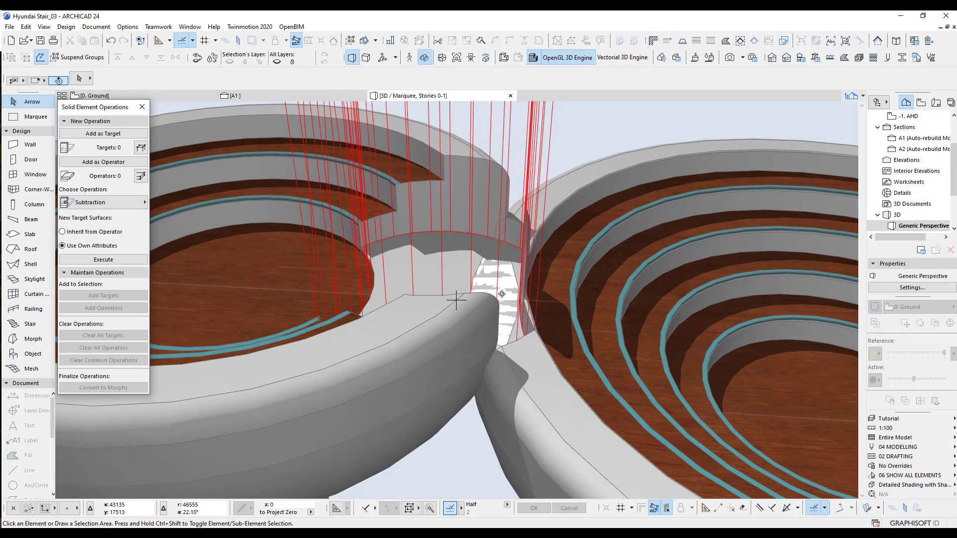
pyautogui.keyDown('shift'); pyautogui.moveTo(501, 294); pyautogui.dragTo(319, 424, button='middle'); pyautogui.keyUp('shift')
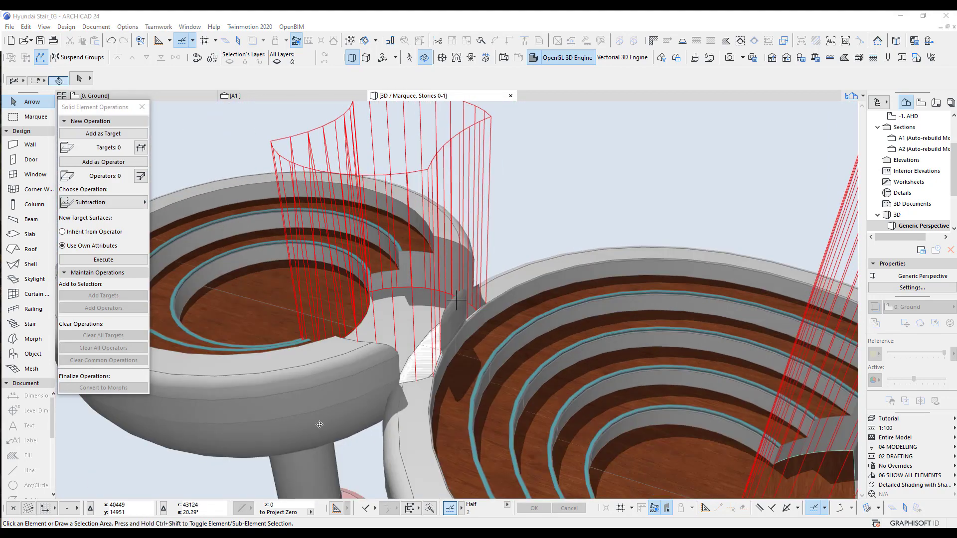
# Step: Select the cutting morph between the two bowls in 3D and double the segmentation of its curved edges twice
pyautogui.keyDown('shift'); pyautogui.moveTo(438, 324); pyautogui.dragTo(515, 318, button='middle'); pyautogui.keyUp('shift')
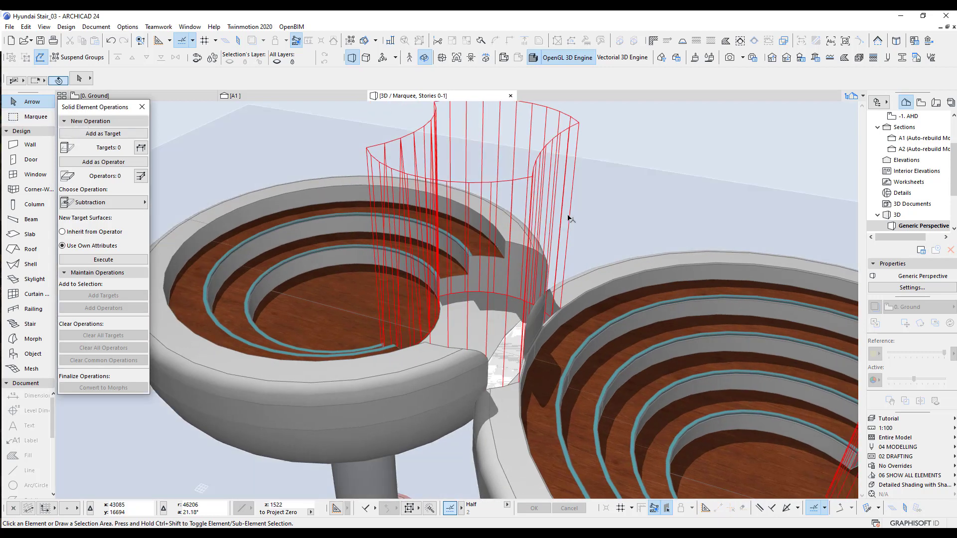
pyautogui.click(580, 126)
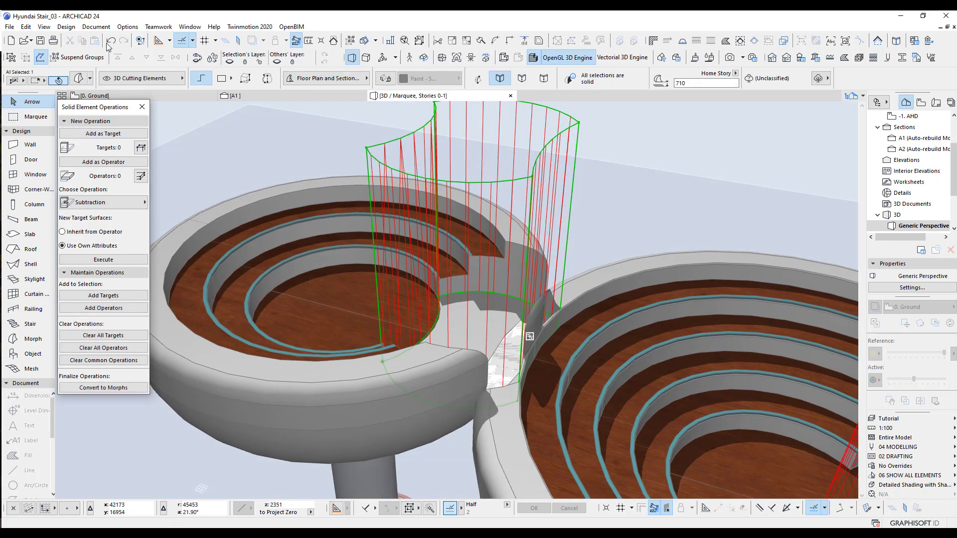
pyautogui.click(66, 27)
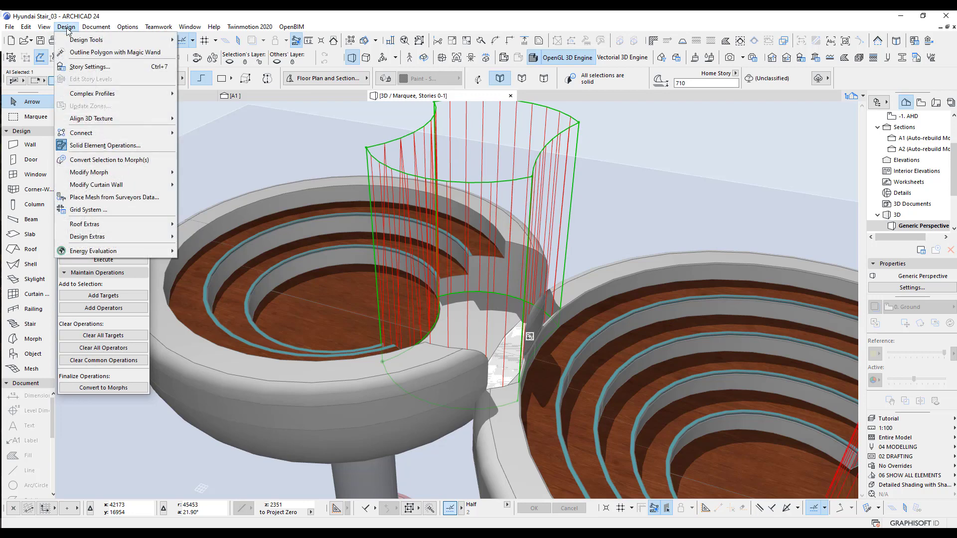
pyautogui.moveTo(88, 174)
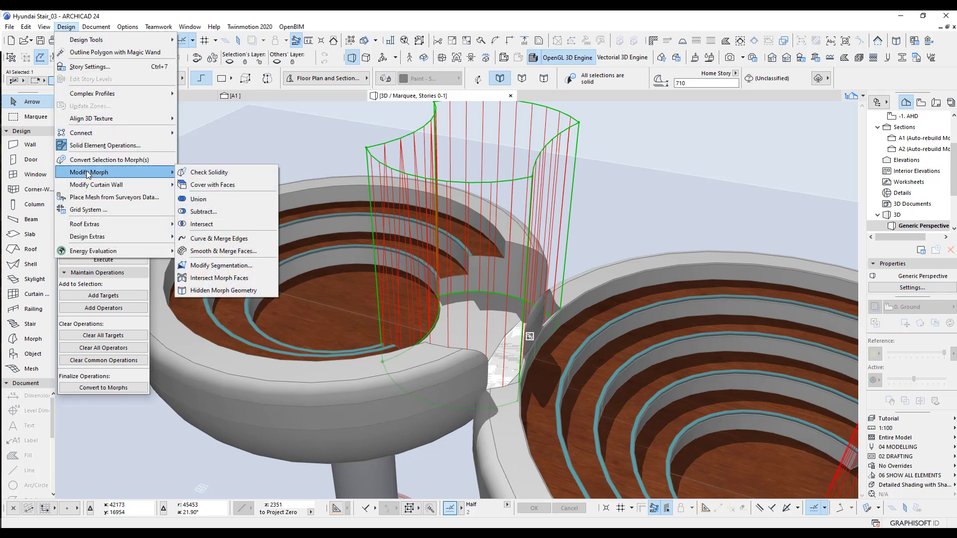
pyautogui.click(212, 265)
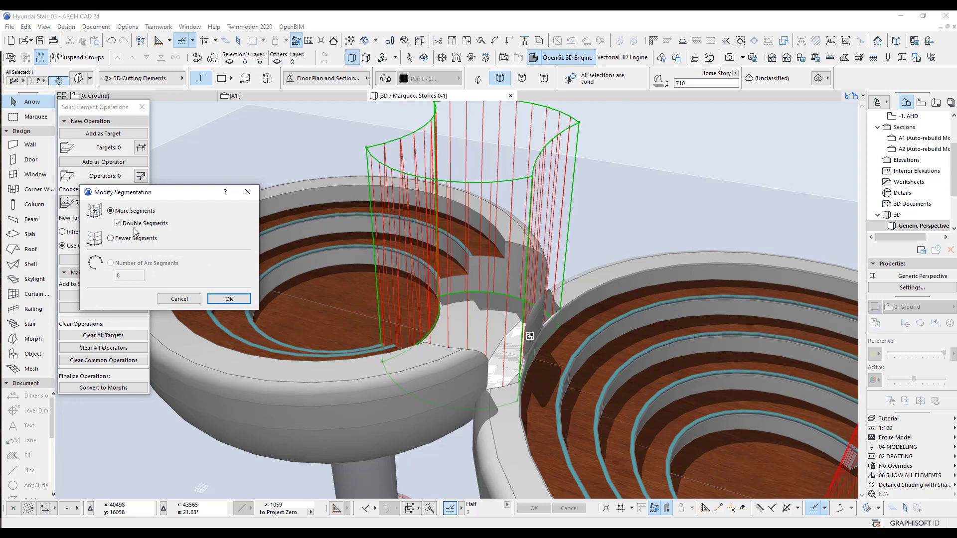
pyautogui.click(222, 299)
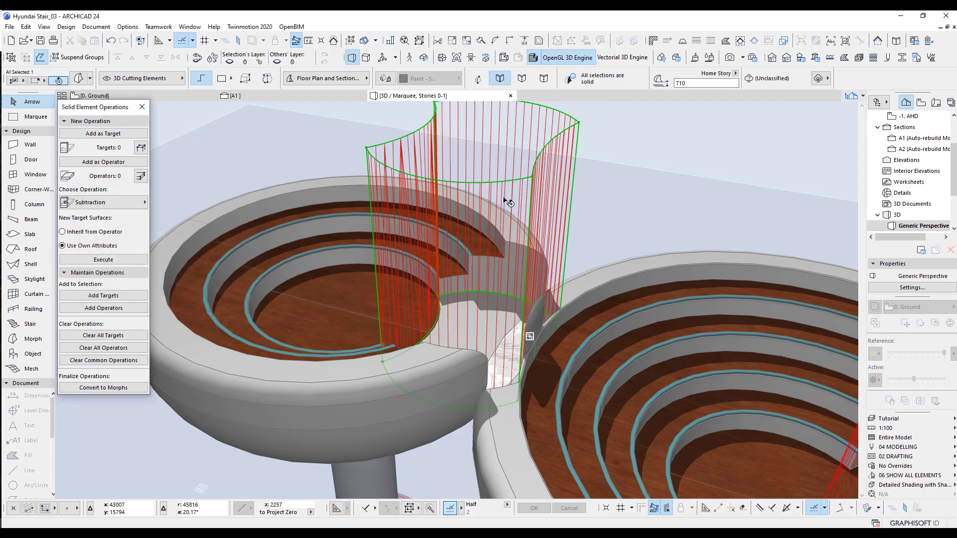
pyautogui.click(65, 29)
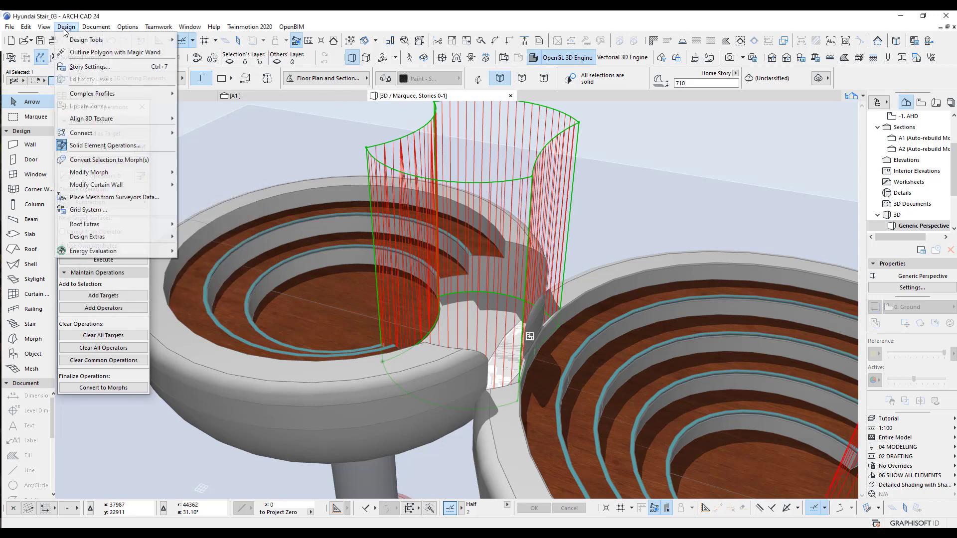
pyautogui.moveTo(97, 186)
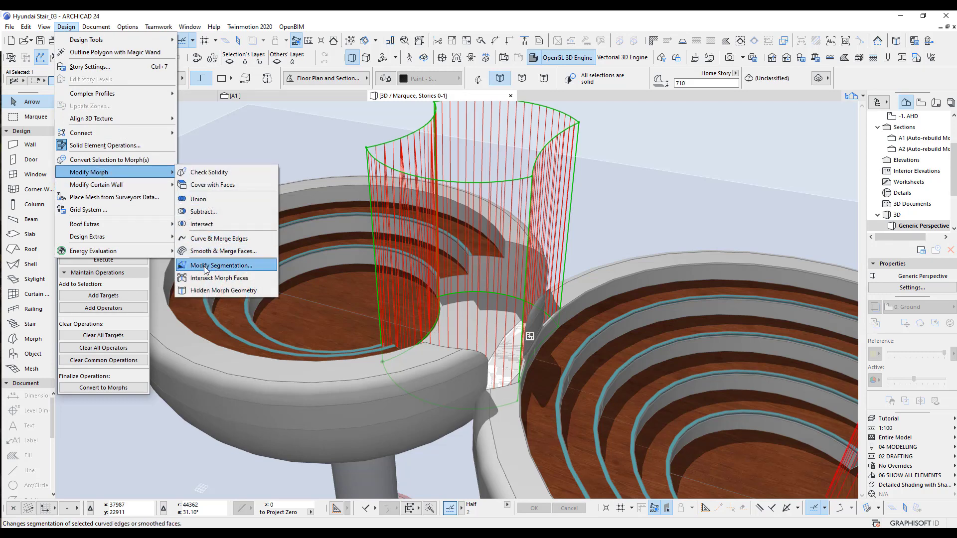
pyautogui.click(207, 266)
pyautogui.click(221, 298)
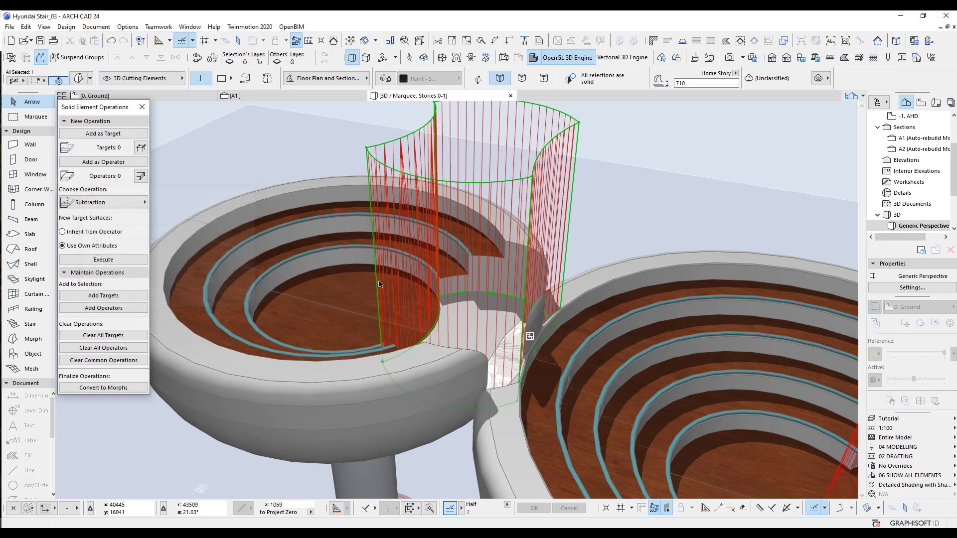
# Step: Compare the refined morph's curved edges with the step lines in plan and inspect the junction between the bowls in 3D
pyautogui.press('F2')
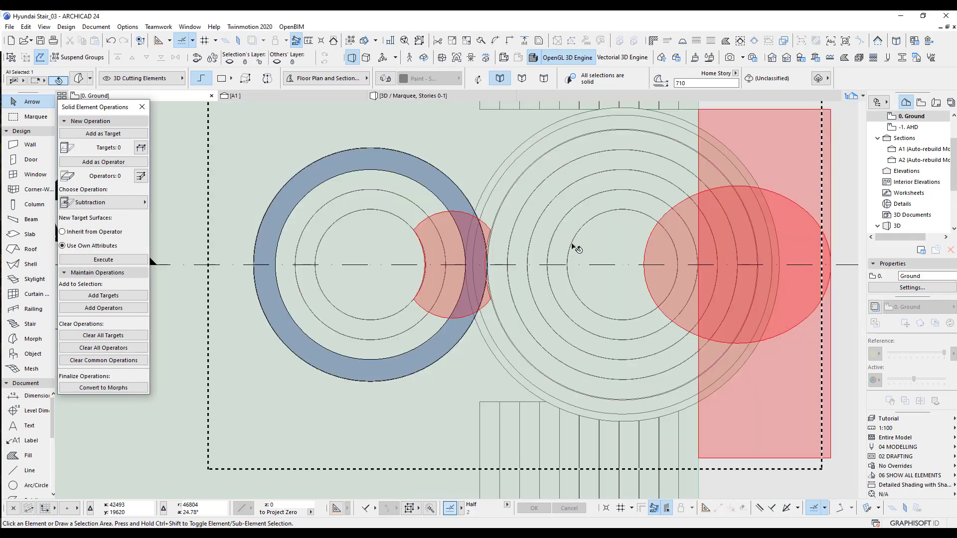
pyautogui.scroll(6, 439, 279)
pyautogui.scroll(8, 282, 275)
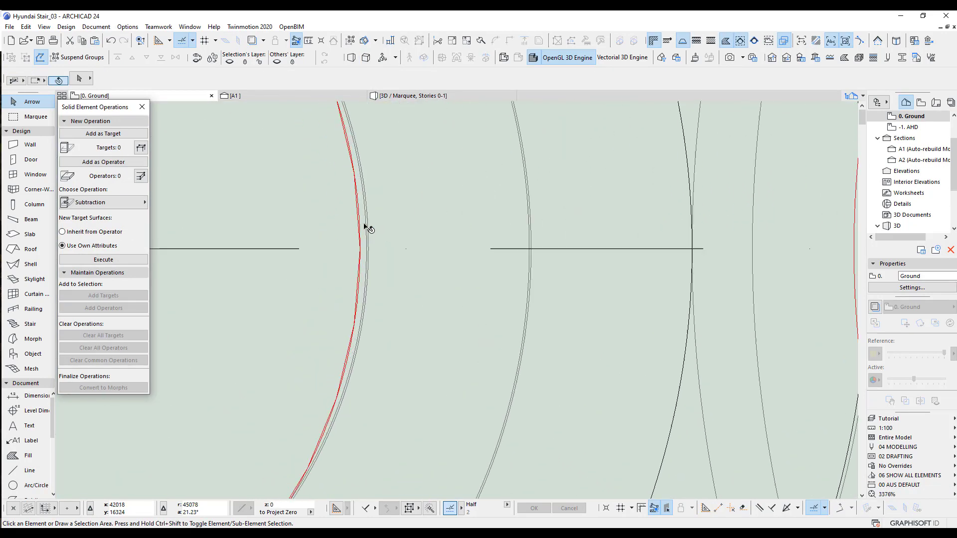
pyautogui.scroll(-5, 420, 264)
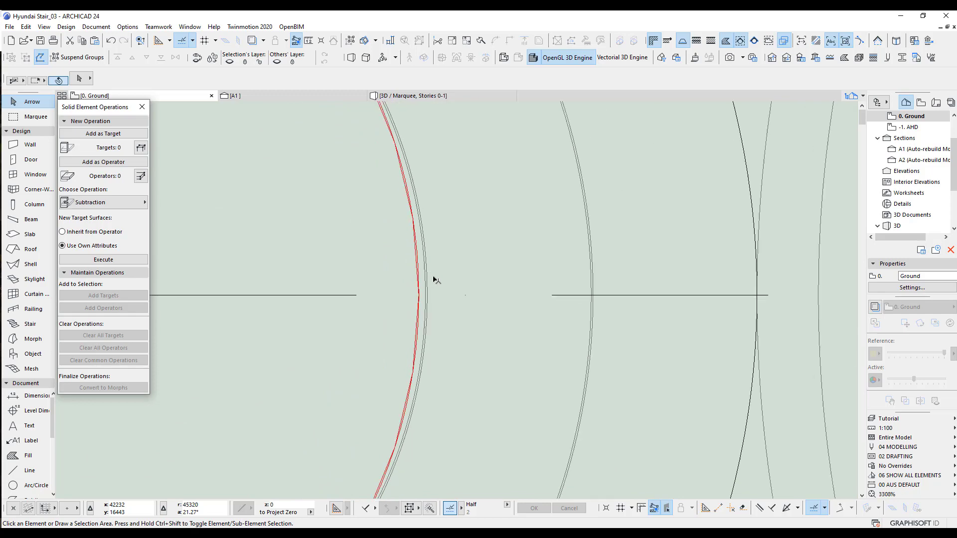
pyautogui.scroll(3, 447, 343)
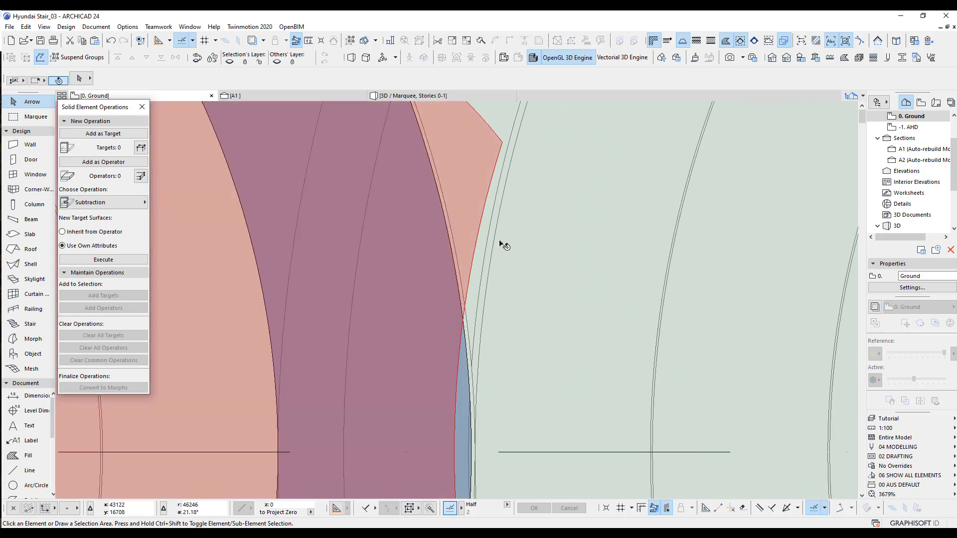
pyautogui.scroll(-4, 493, 396)
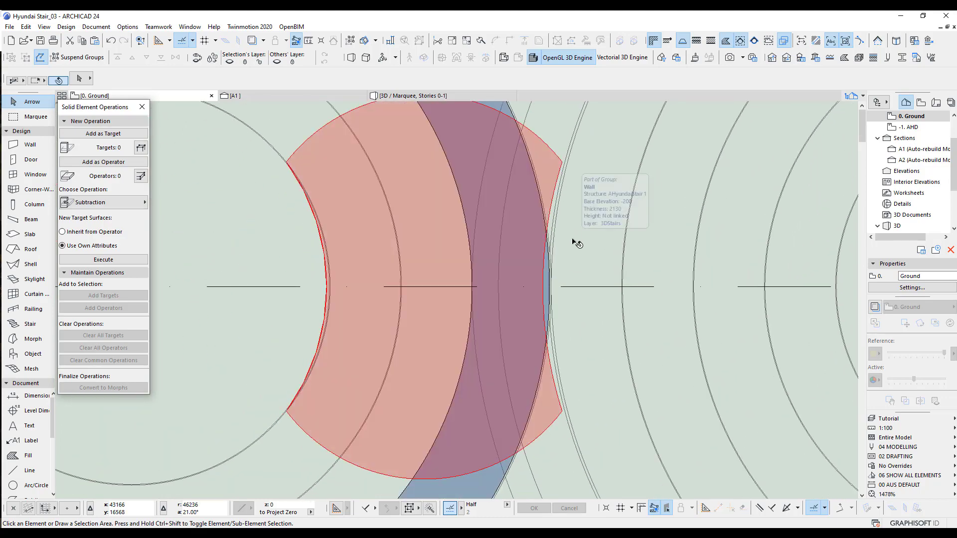
pyautogui.press('F3')
pyautogui.scroll(3, 520, 299)
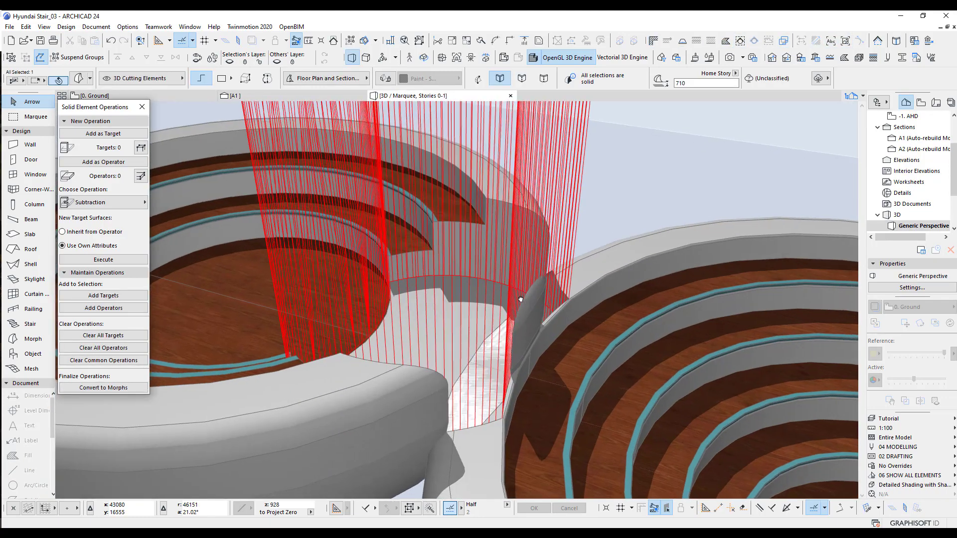
pyautogui.moveTo(521, 300); pyautogui.dragTo(477, 257, button='middle')
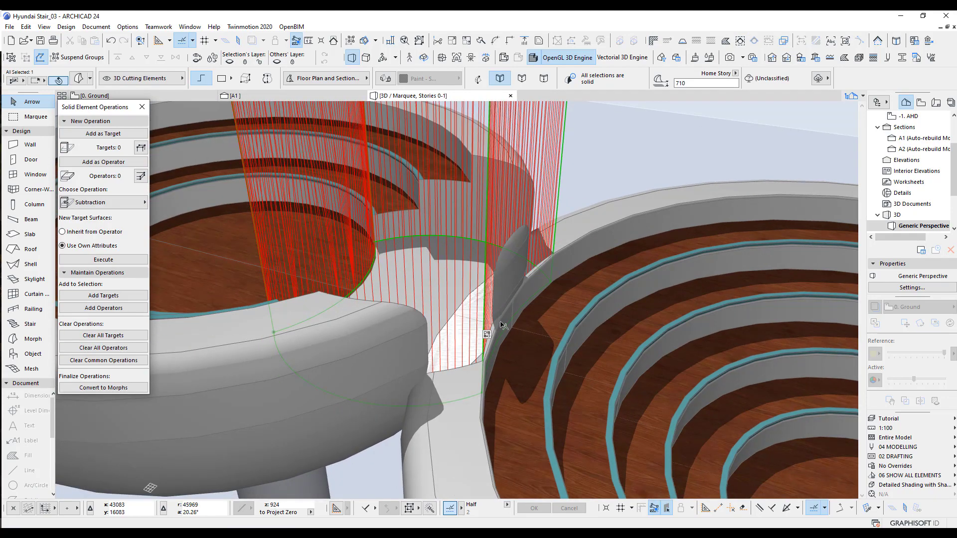
# Step: In plan, move both nodes of the morph's upper corner facing the large bowl about 31 outward, just past the outermost step line
pyautogui.press('F2')
pyautogui.scroll(5, 532, 262)
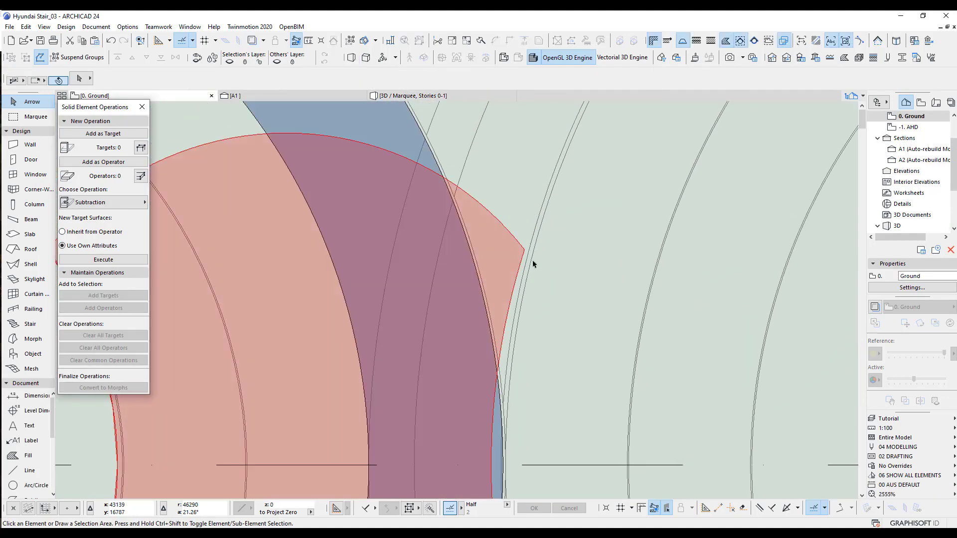
pyautogui.scroll(5, 530, 250)
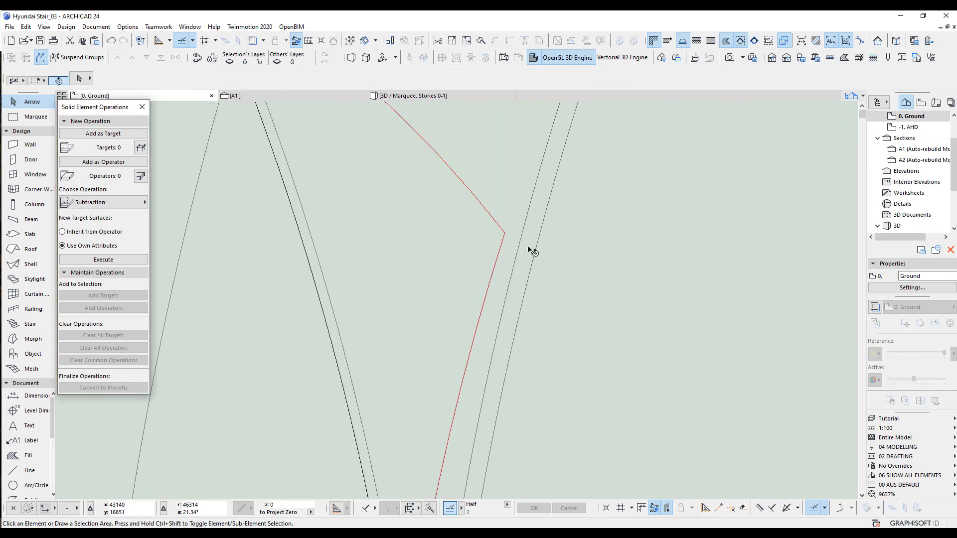
pyautogui.click(497, 229)
pyautogui.click(496, 229)
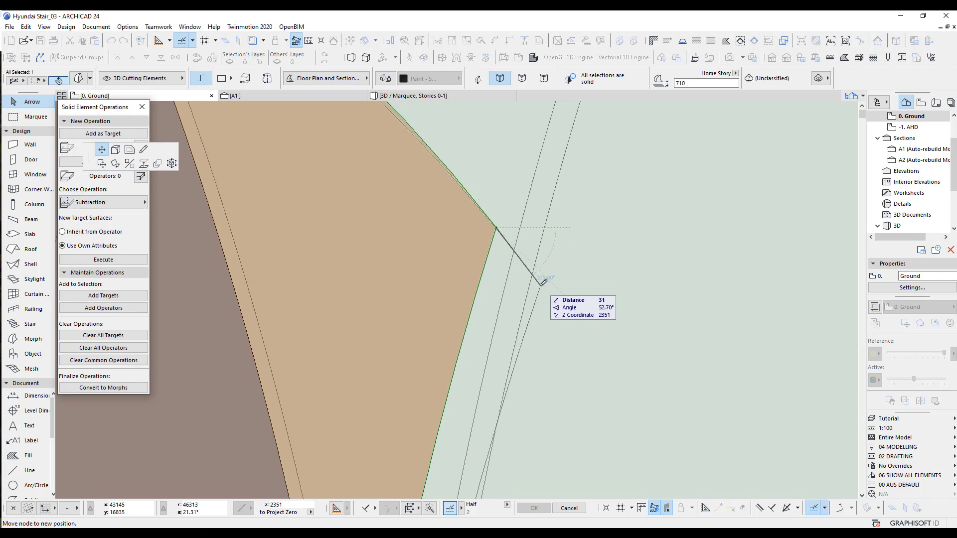
pyautogui.click(542, 279)
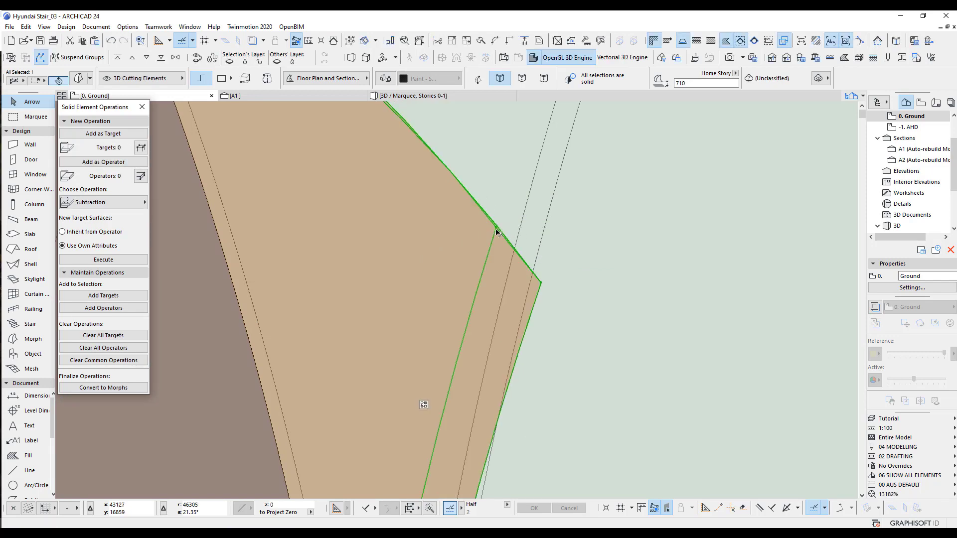
pyautogui.click(533, 274)
pyautogui.click(543, 277)
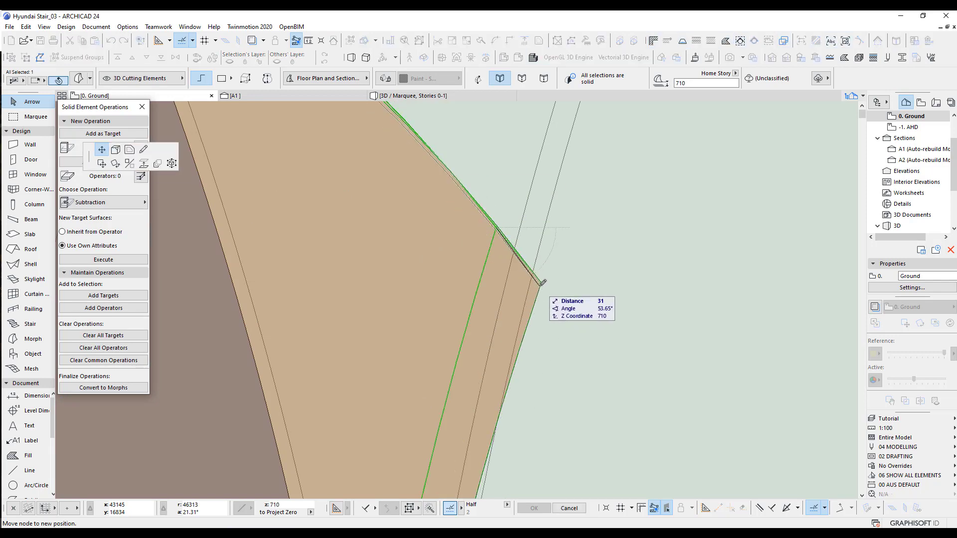
pyautogui.click(542, 279)
# Step: Move both nodes of the morph's lower corner facing the large bowl about 28 outward, just past the outermost step line
pyautogui.scroll(-8, 547, 316)
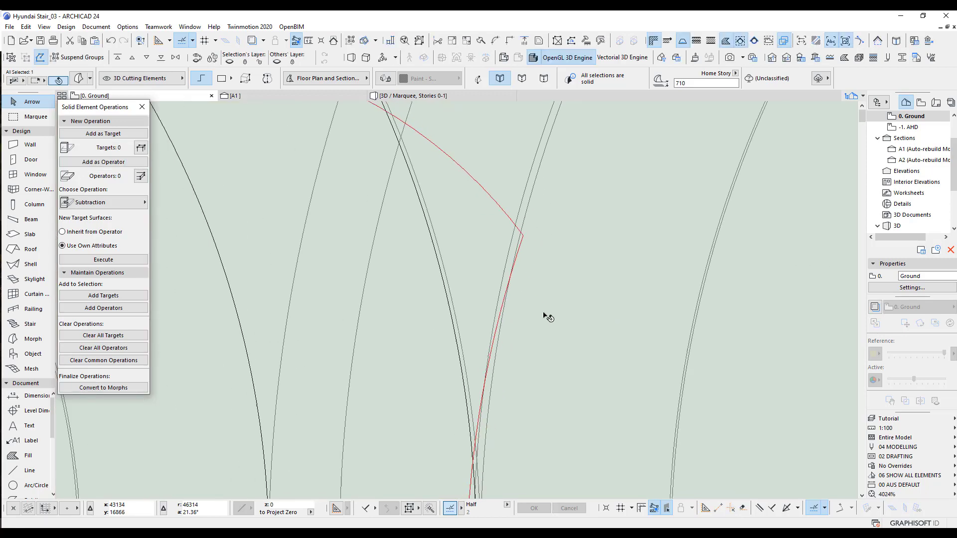
pyautogui.scroll(6, 485, 335)
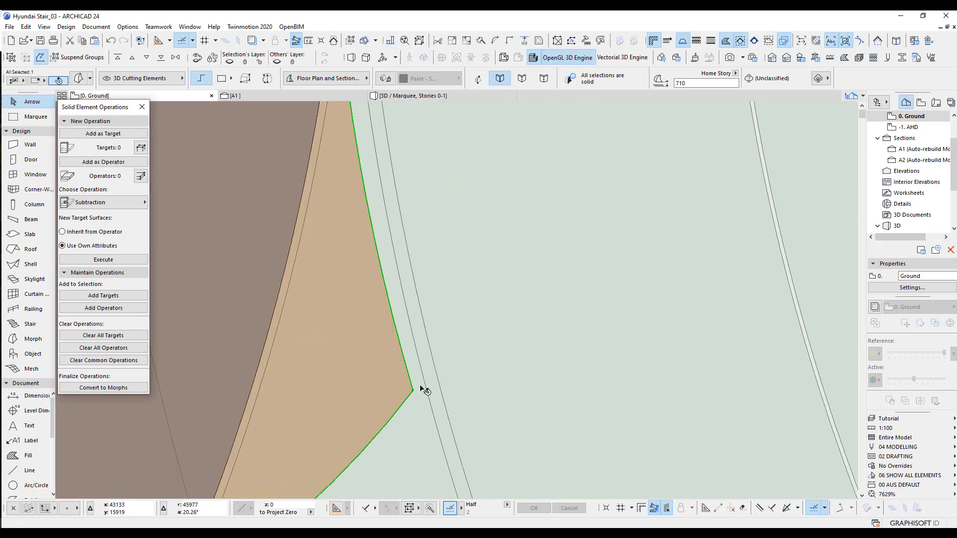
pyautogui.click(413, 393)
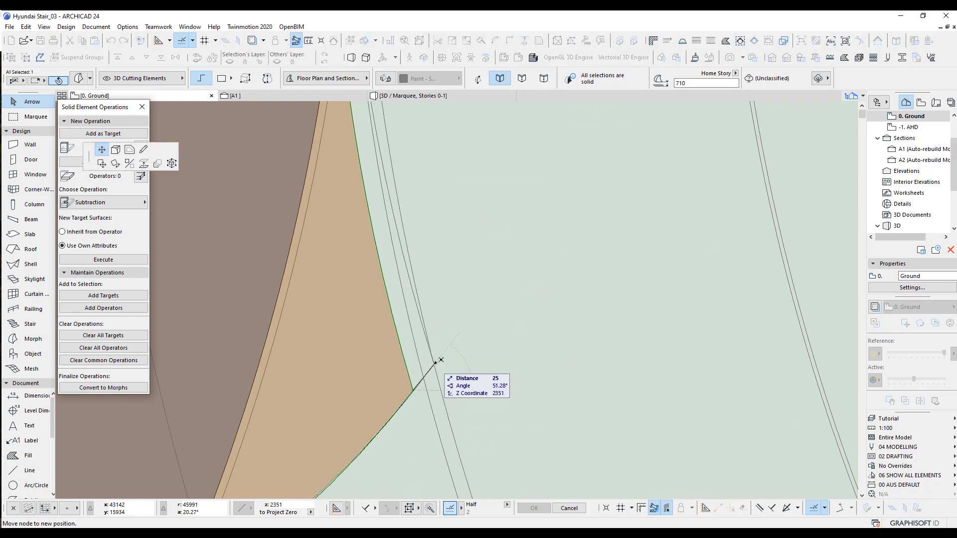
pyautogui.click(425, 382)
pyautogui.click(413, 391)
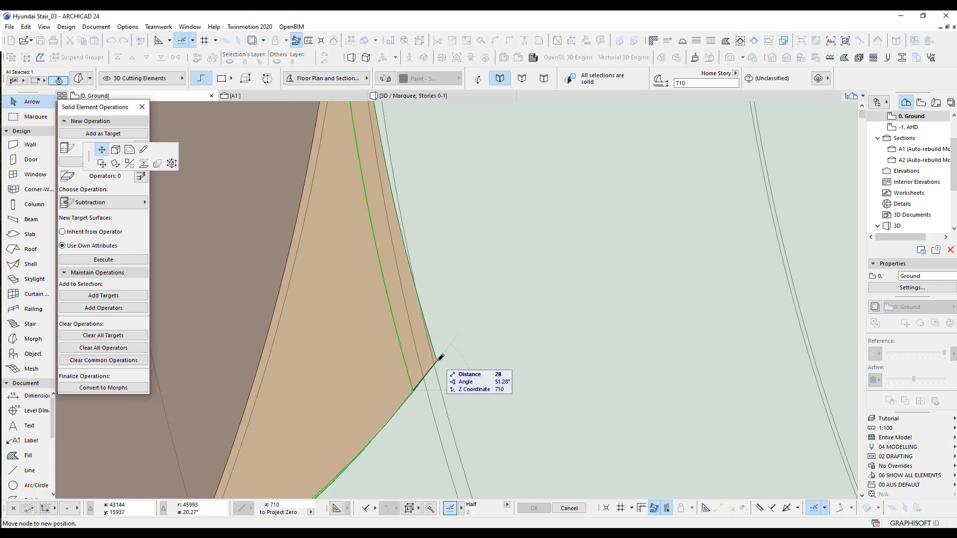
pyautogui.click(440, 359)
# Step: Bulge the morph's top and bottom curved edges on the large bowl's side outward to run just past the outermost step line
pyautogui.scroll(-3, 442, 258)
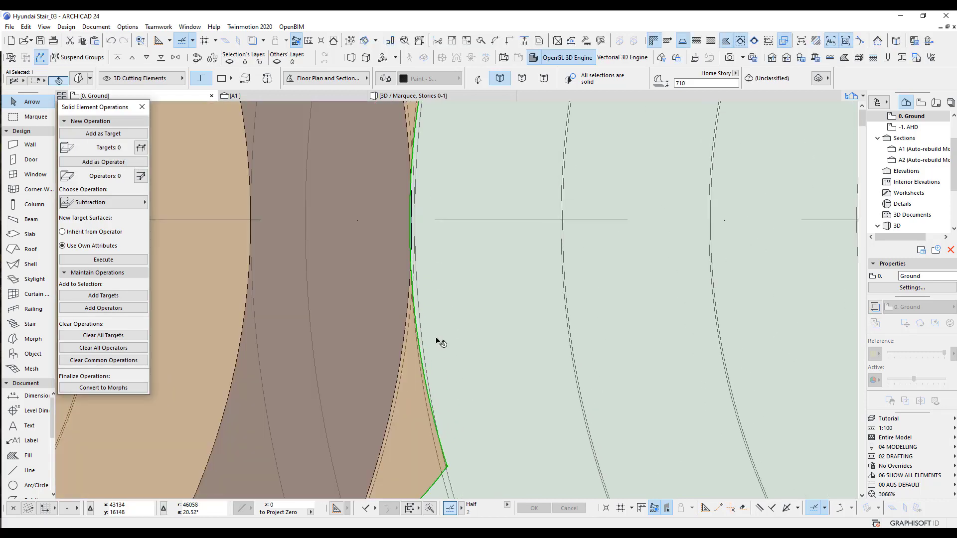
pyautogui.scroll(2, 422, 353)
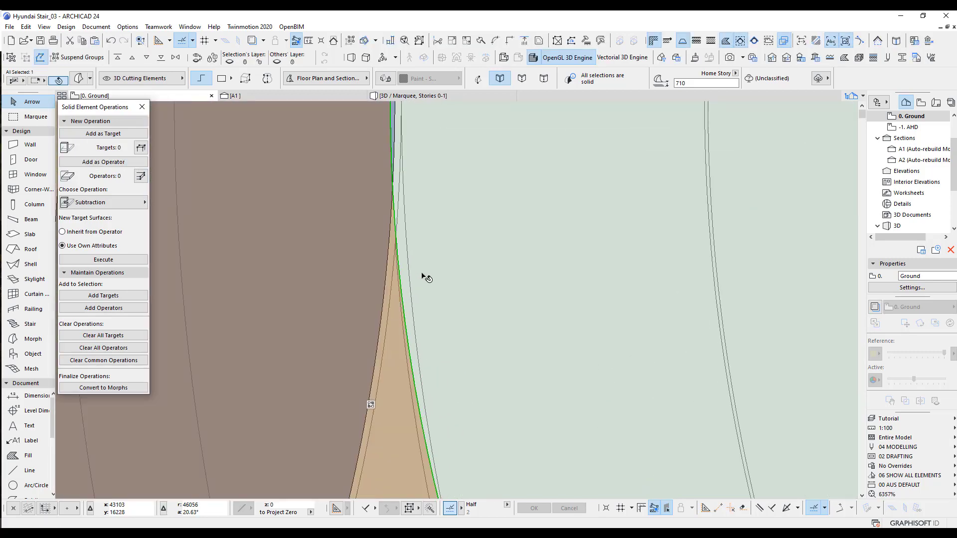
pyautogui.click(403, 299)
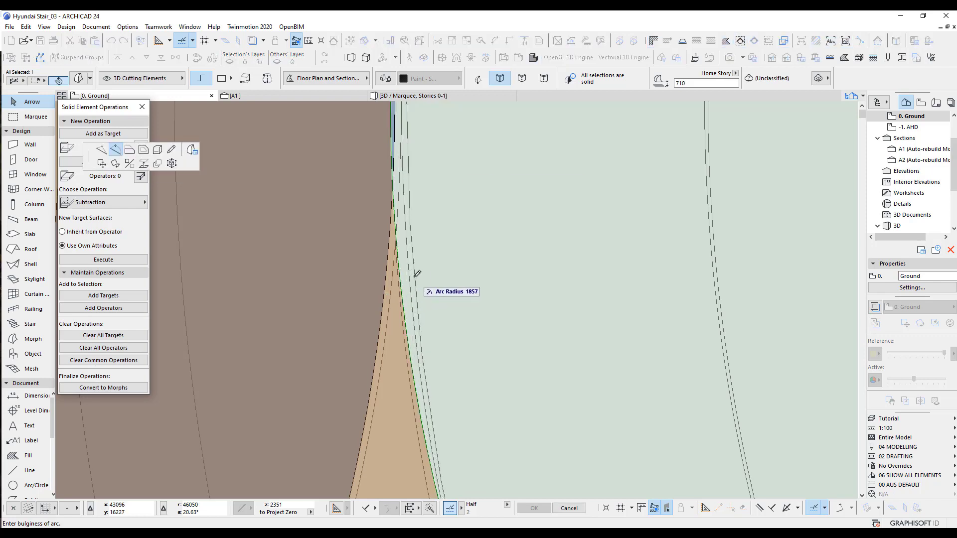
pyautogui.click(414, 280)
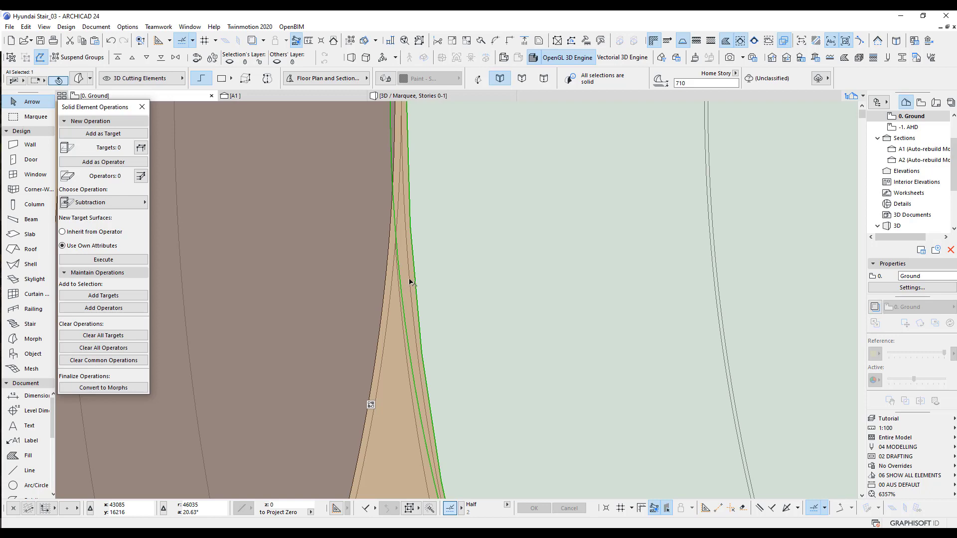
pyautogui.click(401, 282)
pyautogui.click(416, 276)
pyautogui.keyDown('shift'); pyautogui.click(442, 290); pyautogui.keyUp('shift')
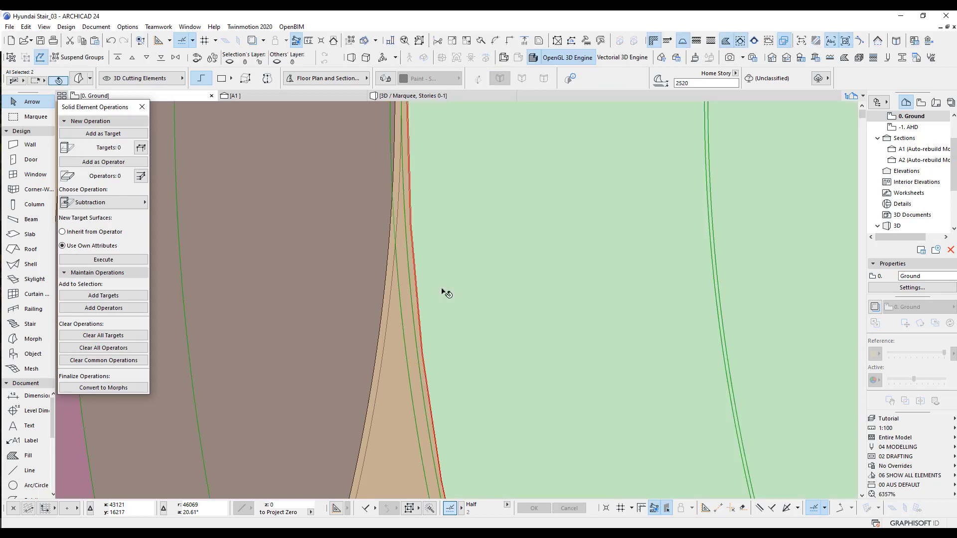
pyautogui.keyDown('shift'); pyautogui.click(442, 290); pyautogui.keyUp('shift')
pyautogui.keyDown('shift'); pyautogui.click(442, 291); pyautogui.keyUp('shift')
pyautogui.keyDown('shift'); pyautogui.click(443, 292); pyautogui.keyUp('shift')
# Step: Switch the 3D view to the "Tutorial cut elements off" layer combination and inspect the passage between the bowls
pyautogui.press('F3')
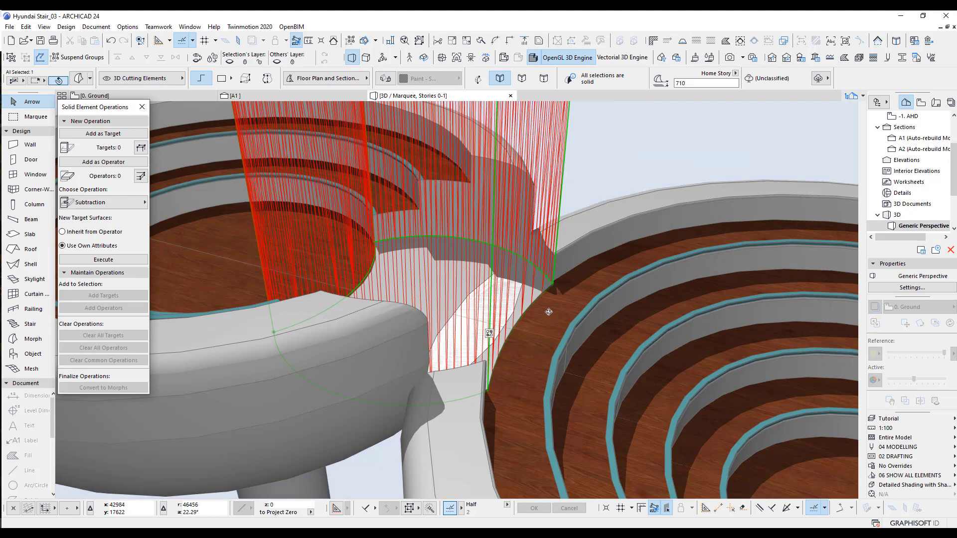
pyautogui.keyDown('shift'); pyautogui.moveTo(546, 312); pyautogui.dragTo(245, 298, button='middle'); pyautogui.keyUp('shift')
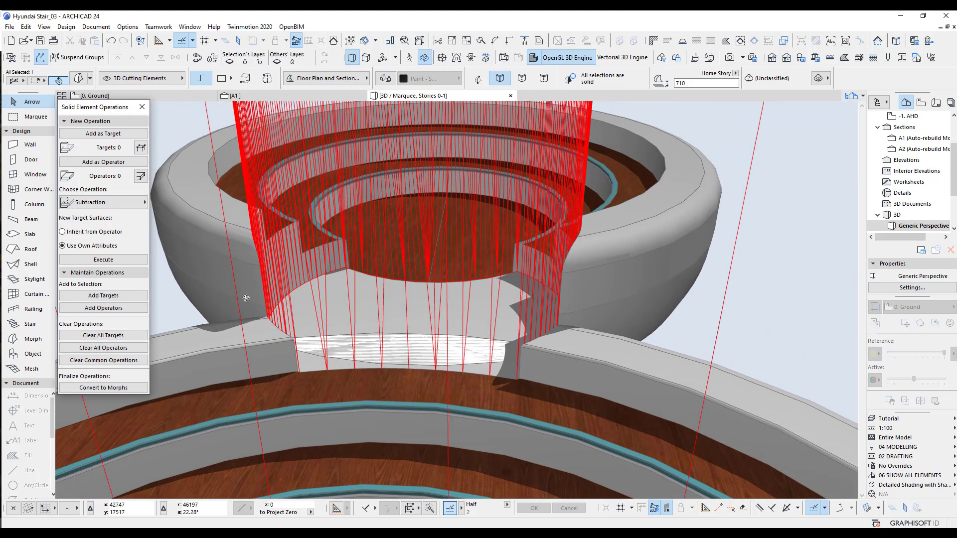
pyautogui.click(885, 422)
pyautogui.click(830, 438)
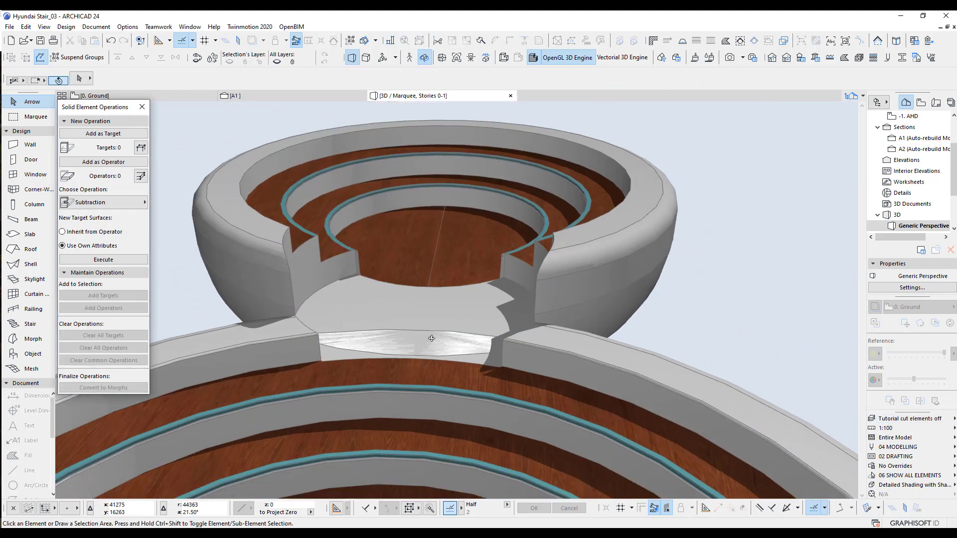
pyautogui.keyDown('shift'); pyautogui.moveTo(379, 341); pyautogui.dragTo(697, 358, button='middle'); pyautogui.keyUp('shift')
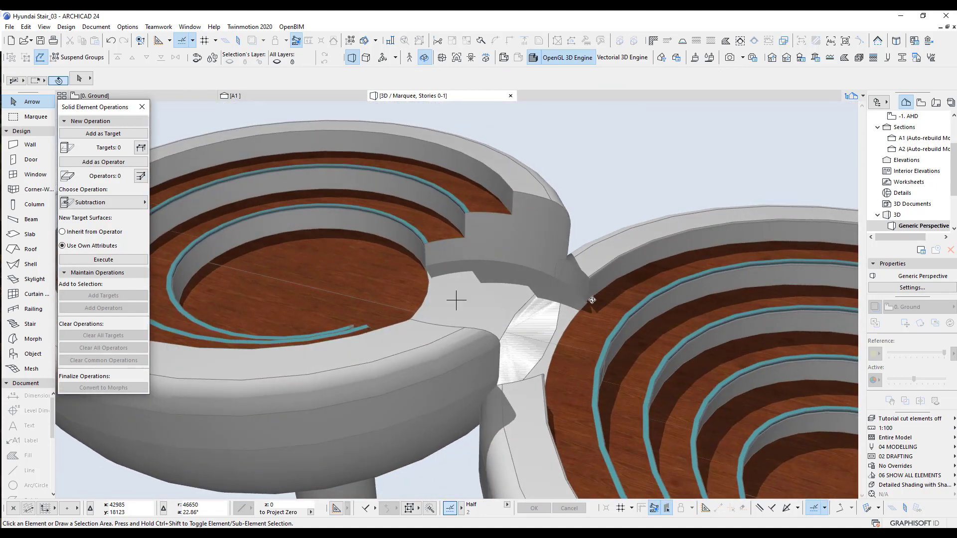
pyautogui.scroll(4, 592, 300)
pyautogui.scroll(2, 544, 327)
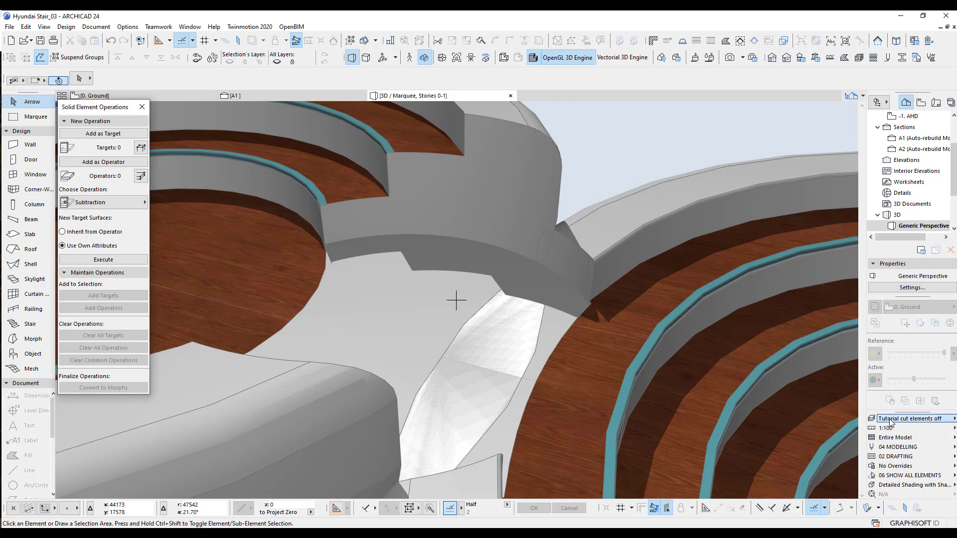
# Step: Switch the 3D view to the "Tutorial" layer combination and elevate the passage's cutting morph by -20
pyautogui.click(891, 421)
pyautogui.click(839, 432)
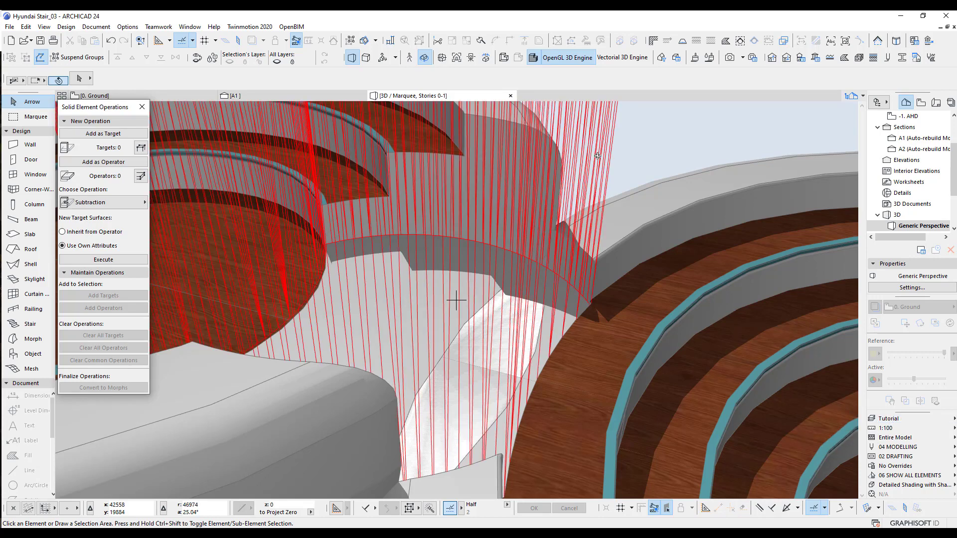
pyautogui.click(612, 149)
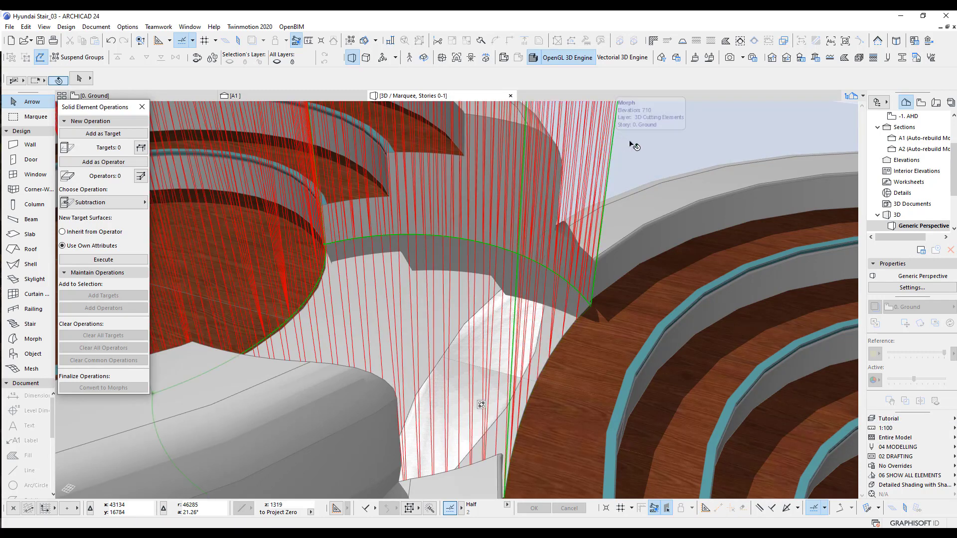
pyautogui.hotkey('ctrl', '9')
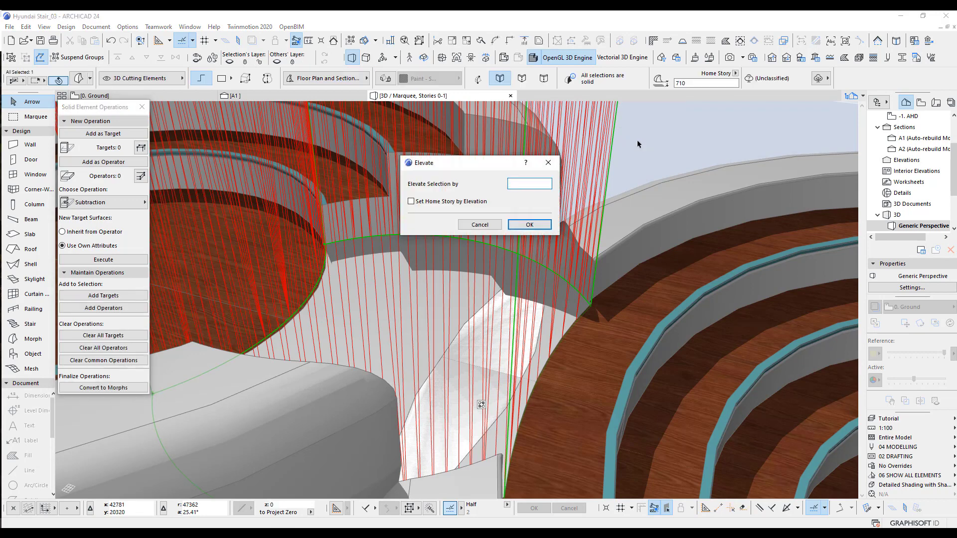
pyautogui.write('-20')
pyautogui.press('Return')
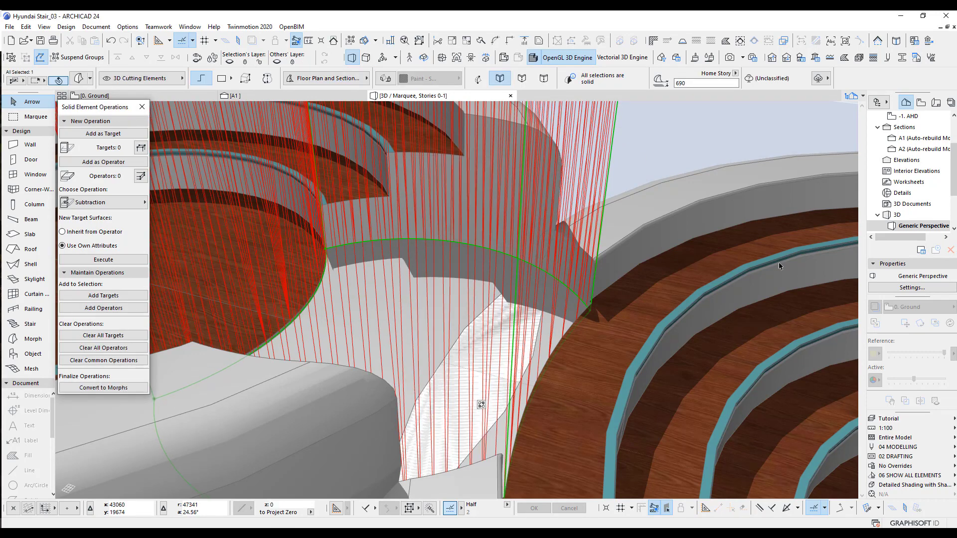
# Step: Hide the cutting elements with the "Tutorial cut elements off" layer combination and examine the lowered passage from the small bowl's side
pyautogui.click(897, 422)
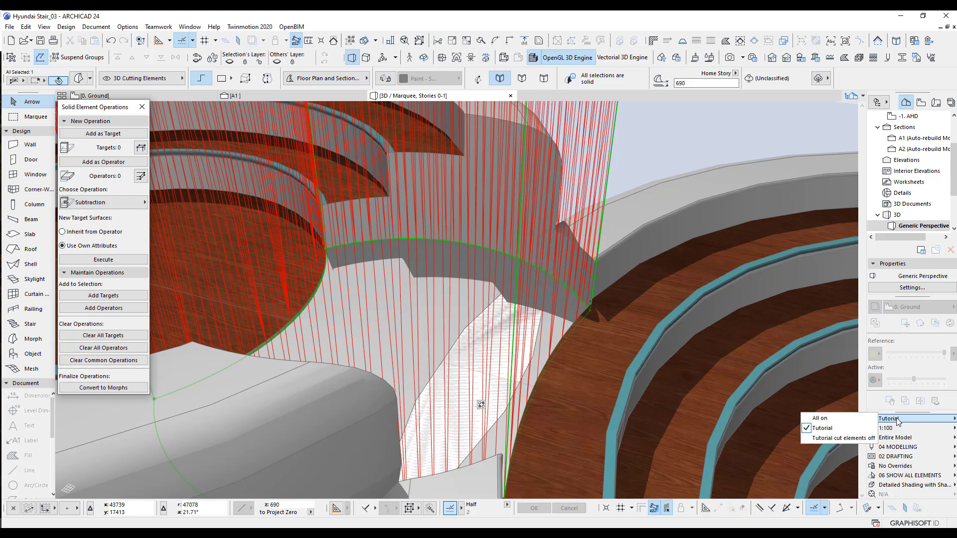
pyautogui.click(859, 438)
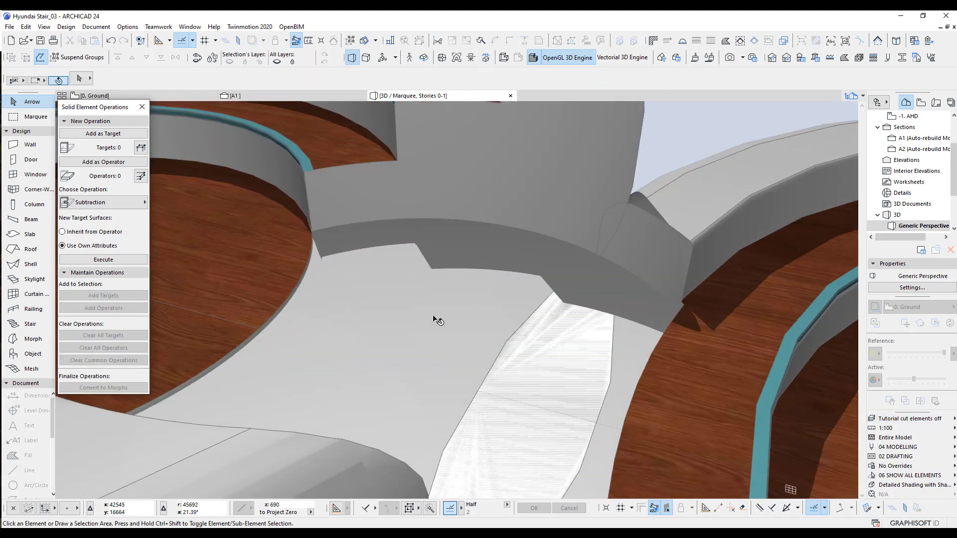
pyautogui.keyDown('shift'); pyautogui.moveTo(479, 316); pyautogui.dragTo(771, 292, button='middle'); pyautogui.keyUp('shift')
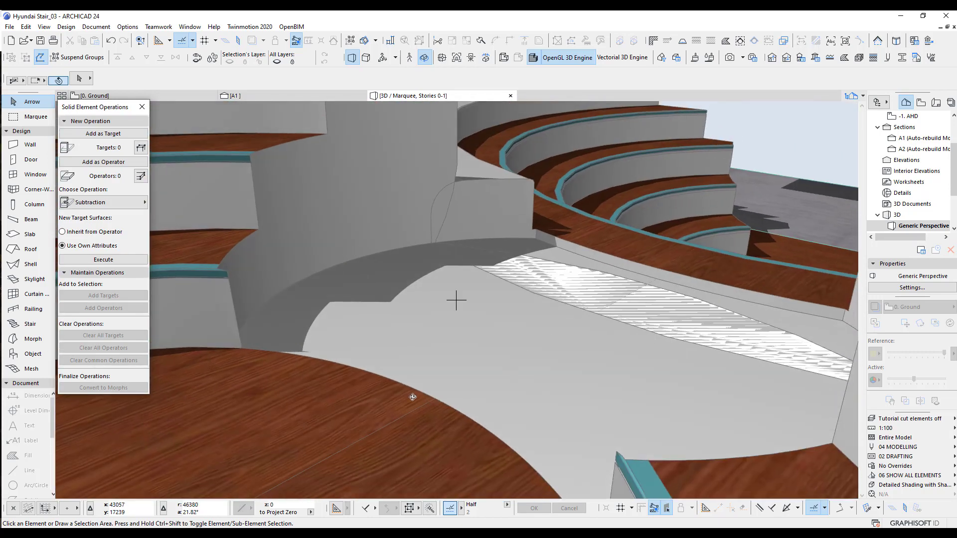
pyautogui.keyDown('shift'); pyautogui.moveTo(681, 354); pyautogui.dragTo(323, 386, button='middle'); pyautogui.keyUp('shift')
# Step: In the ground plan, draw a 20-thick floor slab on the 3DFloors layer through the four corners of the spare copy of the cutting outline
pyautogui.press('F2')
pyautogui.click(30, 235)
pyautogui.scroll(5, 402, 279)
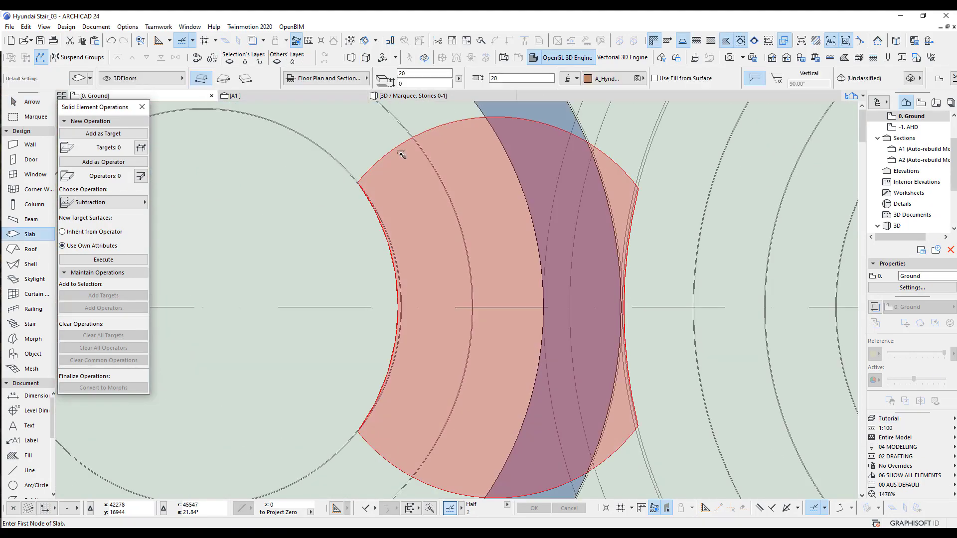
pyautogui.scroll(-3, 399, 299)
pyautogui.keyDown('shift'); pyautogui.click(399, 327); pyautogui.keyUp('shift')
pyautogui.press('Escape')
pyautogui.scroll(-4, 449, 299)
pyautogui.keyDown('shift'); pyautogui.click(473, 377); pyautogui.keyUp('shift')
pyautogui.scroll(9, 475, 299)
pyautogui.scroll(-5, 474, 213)
pyautogui.press('Escape')
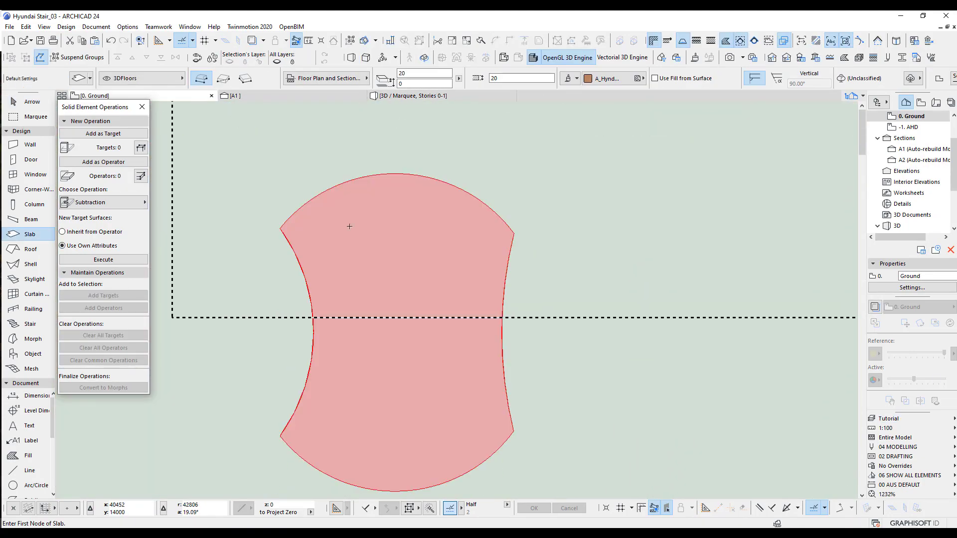
pyautogui.click(512, 232)
pyautogui.click(280, 228)
pyautogui.click(279, 436)
pyautogui.click(513, 432)
pyautogui.click(513, 233)
pyautogui.scroll(-6, 405, 308)
# Step: Check the bowls in 3D and drag the passage floor slab into position in section A1
pyautogui.click(398, 95)
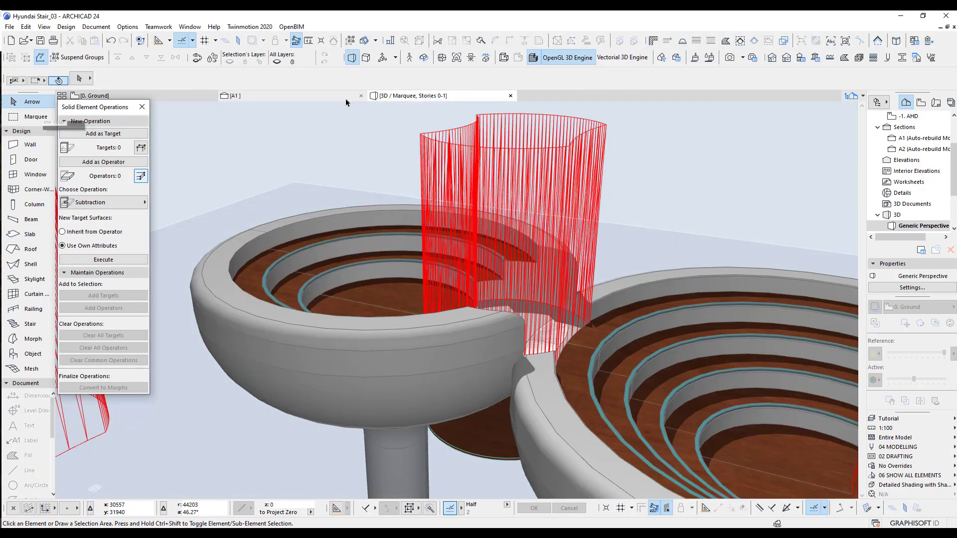
pyautogui.click(345, 97)
pyautogui.scroll(5, 314, 249)
pyautogui.hotkey('ctrl', 'd')
pyautogui.click(314, 254)
# Step: In 3D, apply the "Tutorial cut elements off" layer combination and examine the wooden passage floor between the two bowls from several sides
pyautogui.click(398, 96)
pyautogui.click(912, 419)
pyautogui.click(841, 438)
pyautogui.keyDown('shift'); pyautogui.moveTo(590, 326); pyautogui.dragTo(430, 308, button='middle'); pyautogui.keyUp('shift')
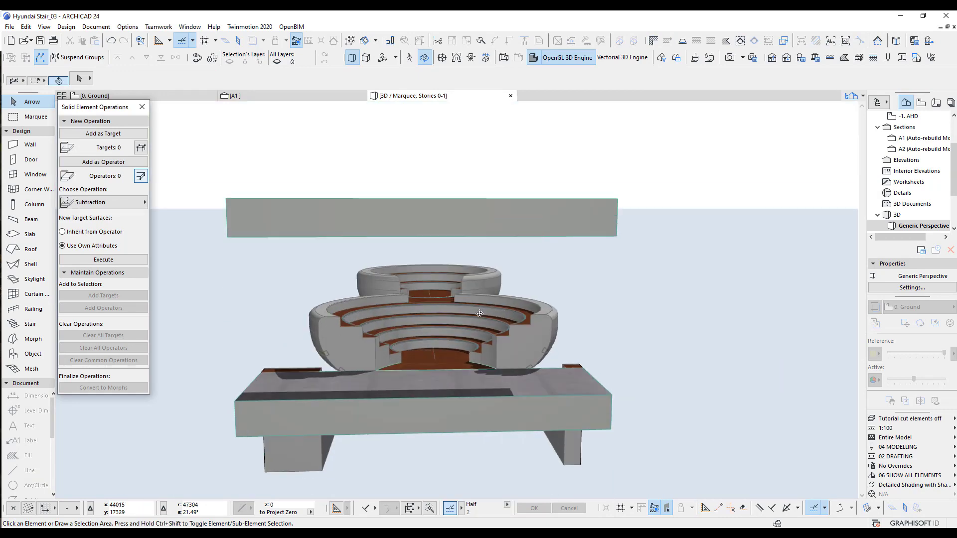
pyautogui.scroll(8, 429, 306)
pyautogui.scroll(6, 429, 307)
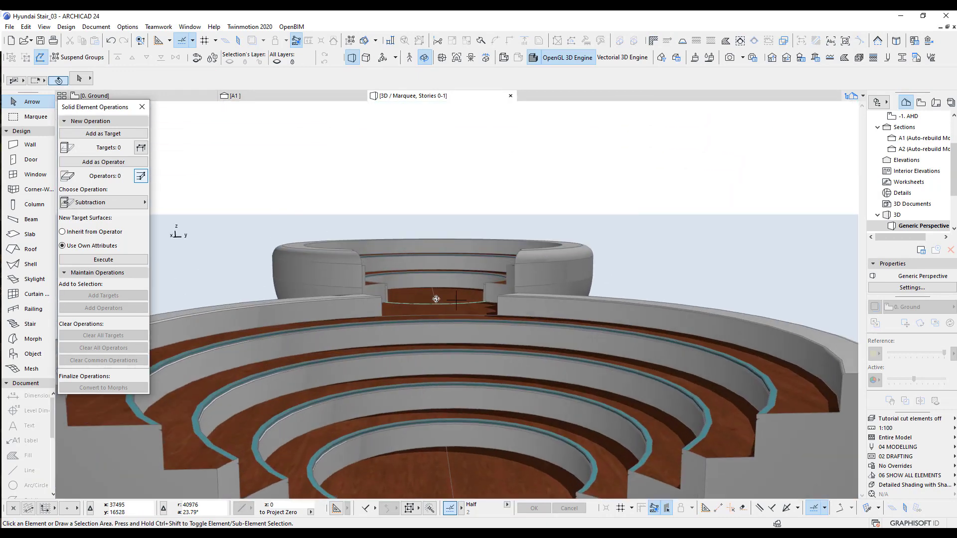
pyautogui.scroll(-15, 456, 357)
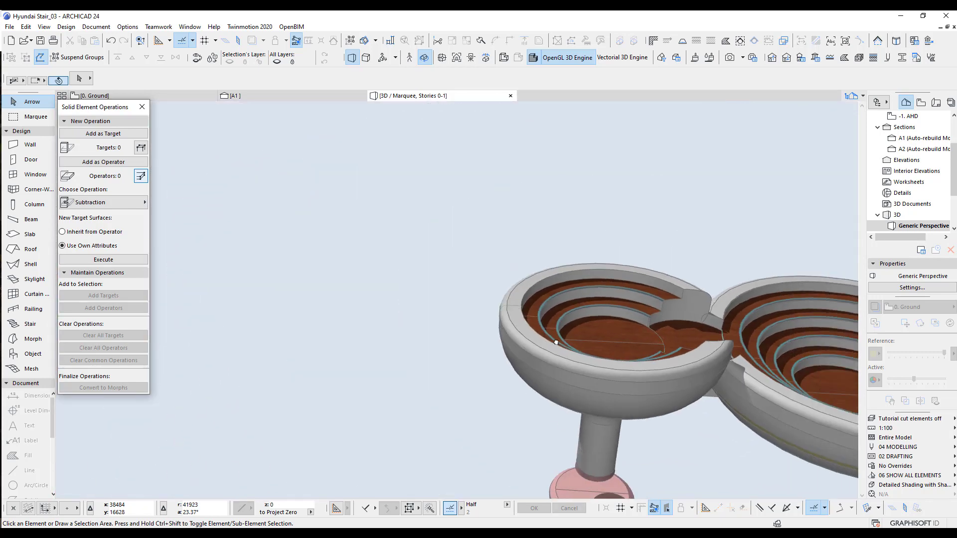
pyautogui.moveTo(556, 342); pyautogui.dragTo(367, 305, button='middle')
pyautogui.keyDown('shift'); pyautogui.moveTo(459, 301); pyautogui.dragTo(514, 355, button='middle'); pyautogui.keyUp('shift')
# Step: In the ground plan, delete the spare cutting morph lying outside the small bowl
pyautogui.press('F2')
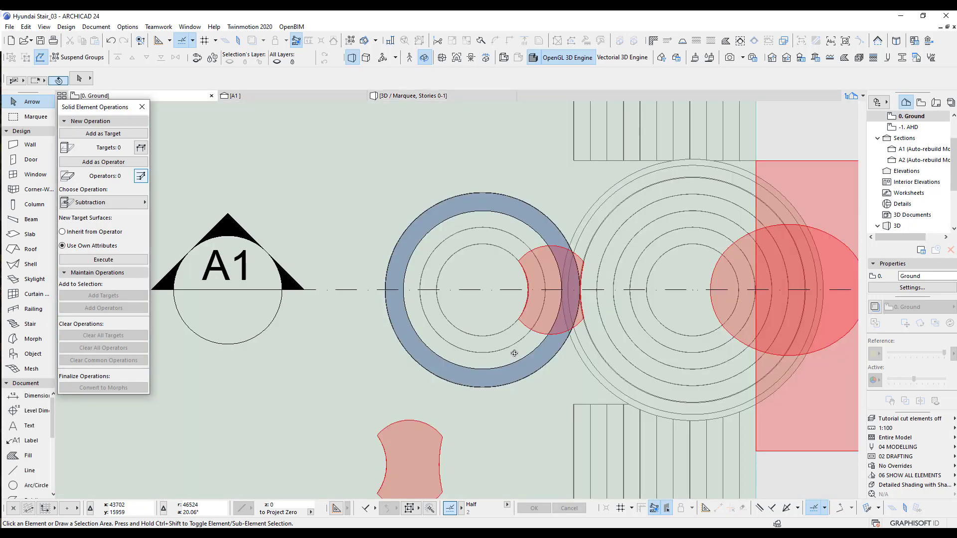
pyautogui.scroll(-3, 497, 306)
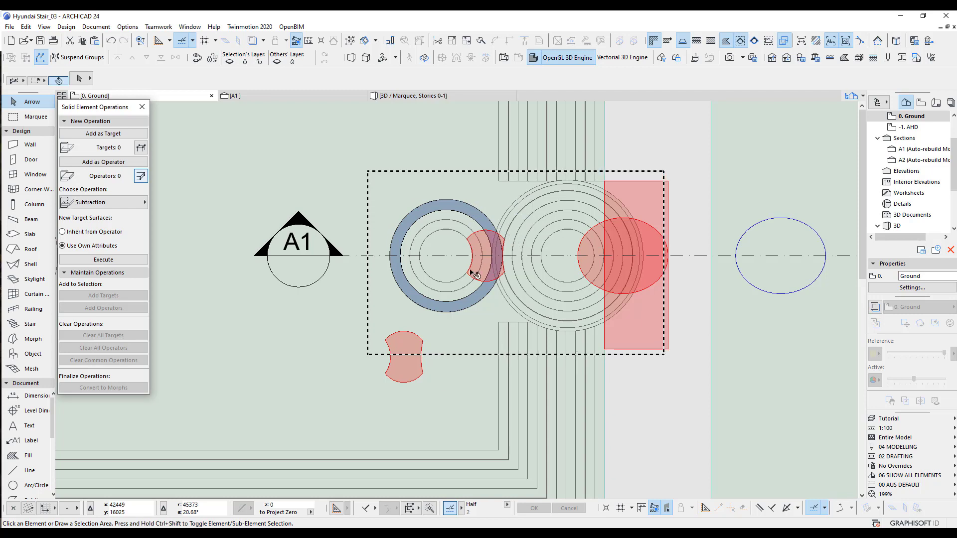
pyautogui.moveTo(470, 272); pyautogui.dragTo(558, 325, button='middle')
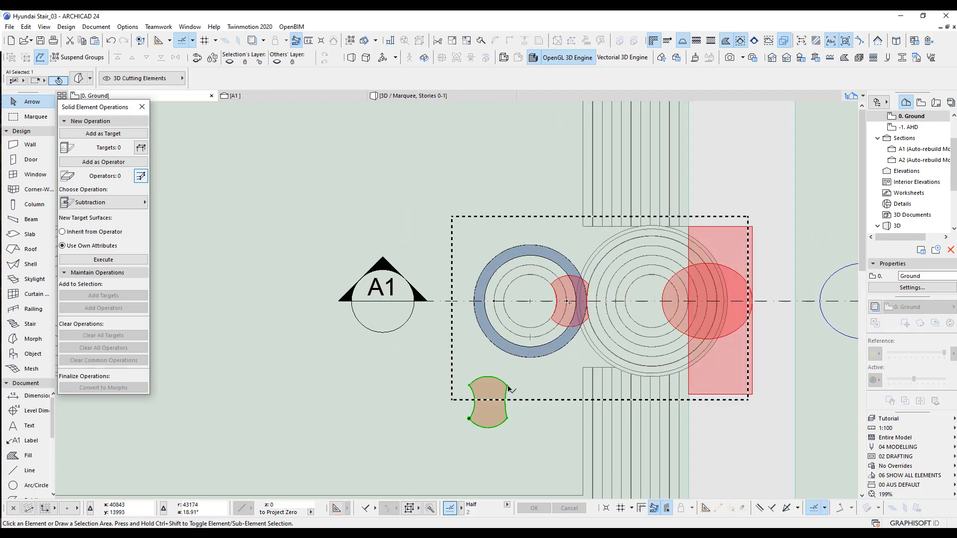
pyautogui.press('Escape')
# Step: Select the small bowl with its floors and cutting morph, and drag a copy along the section axis to beyond the A1 marker
pyautogui.scroll(2, 554, 363)
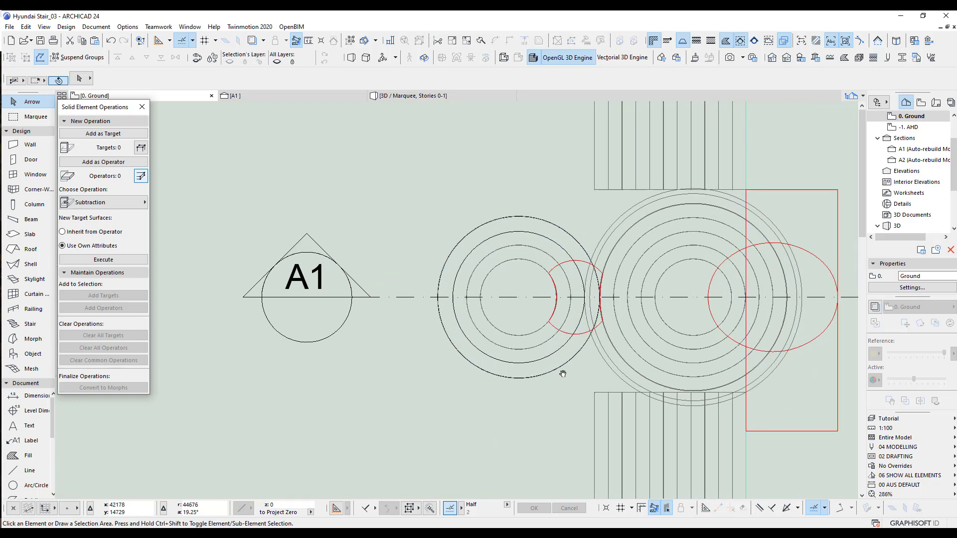
pyautogui.moveTo(535, 367); pyautogui.dragTo(573, 391)
pyautogui.scroll(-1, 570, 317)
pyautogui.scroll(-3, 574, 318)
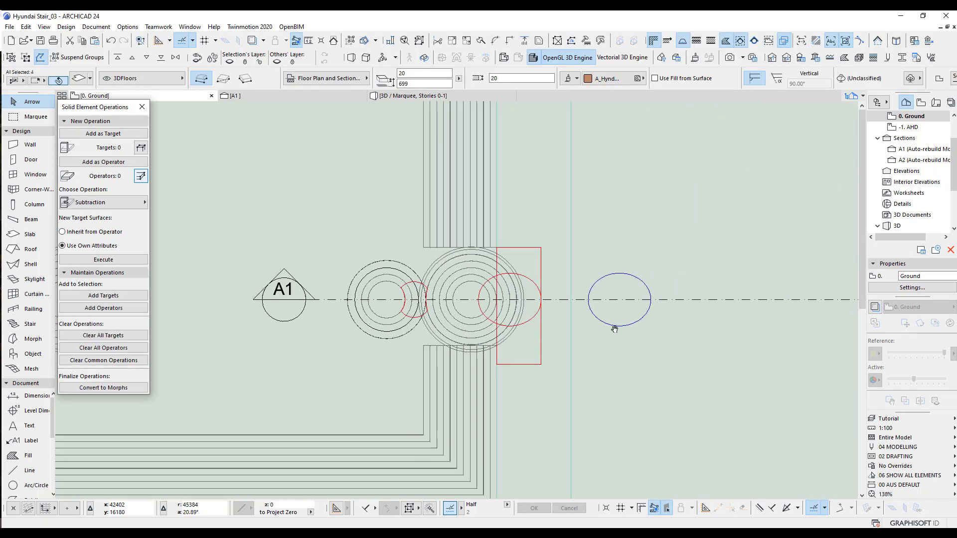
pyautogui.scroll(3, 566, 285)
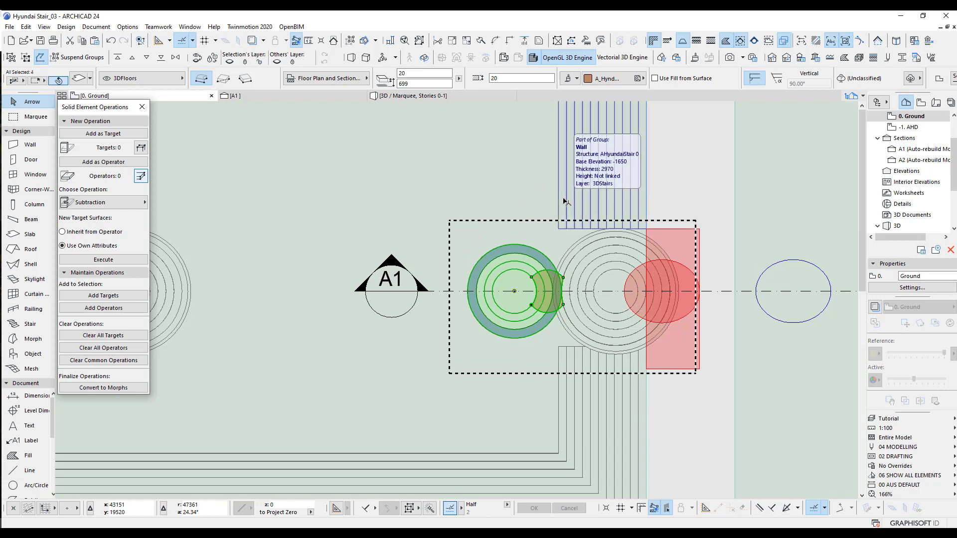
pyautogui.hotkey('ctrl', 'shift', 'd')
pyautogui.click(515, 291)
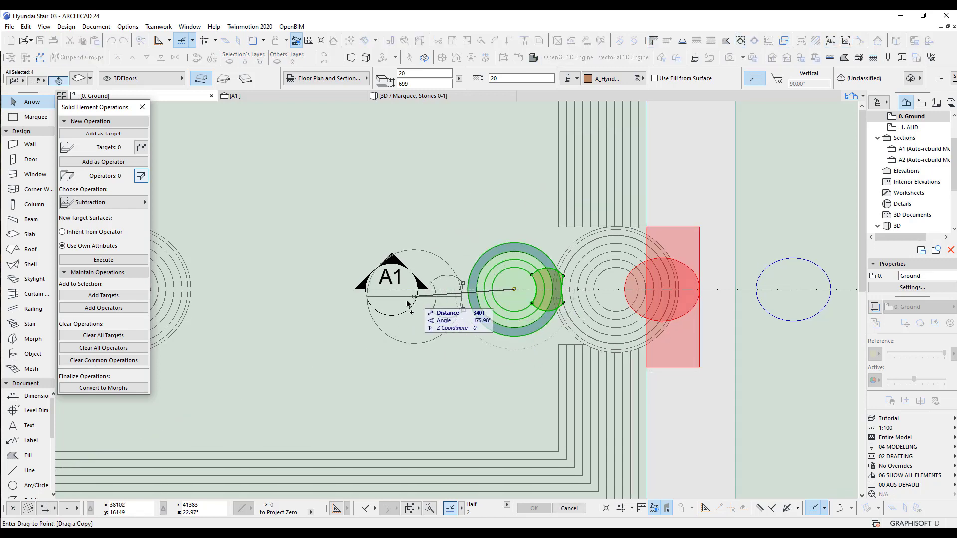
pyautogui.click(291, 291)
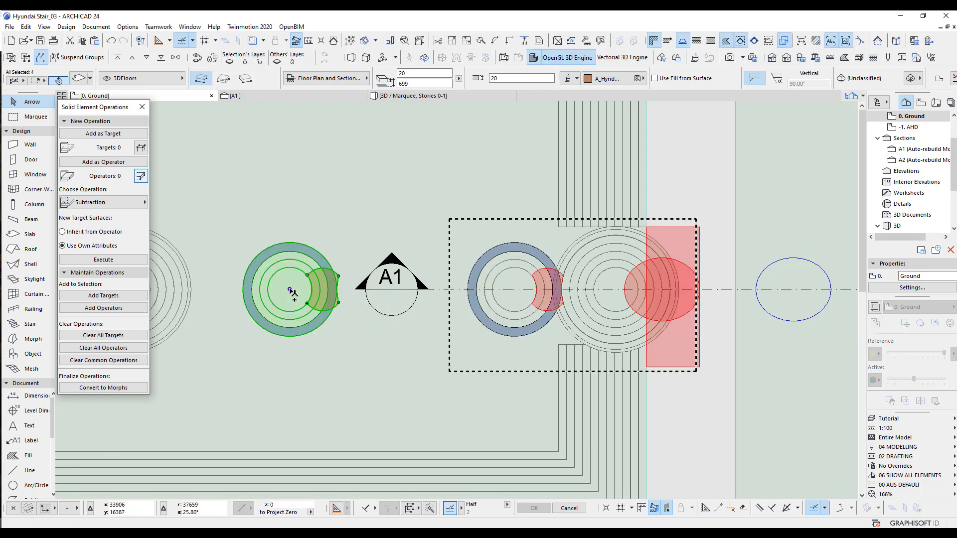
pyautogui.click(352, 341)
# Step: Draw a marquee around the copied bowl, the original small bowl and the large bowl, and show that area in 3D
pyautogui.click(18, 117)
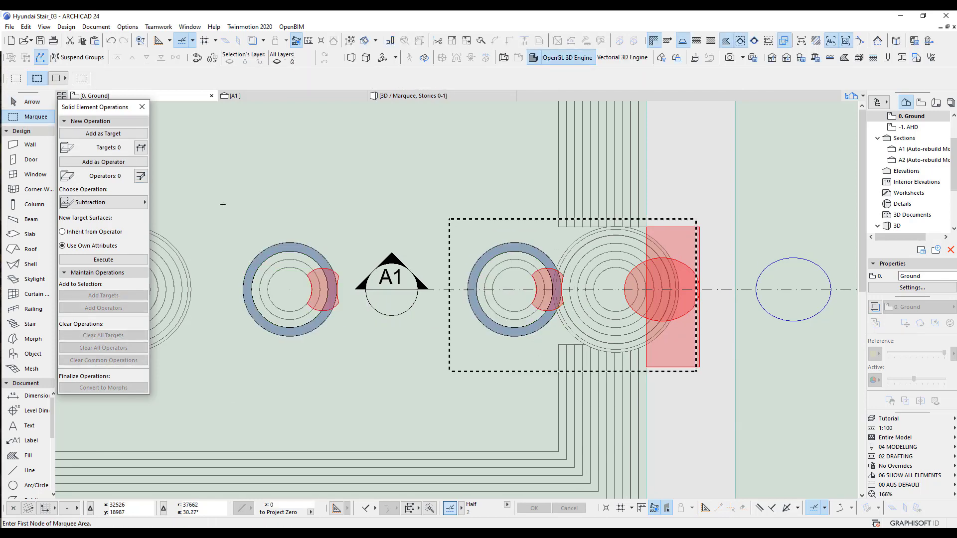
pyautogui.click(204, 199)
pyautogui.click(718, 371)
pyautogui.press('F5')
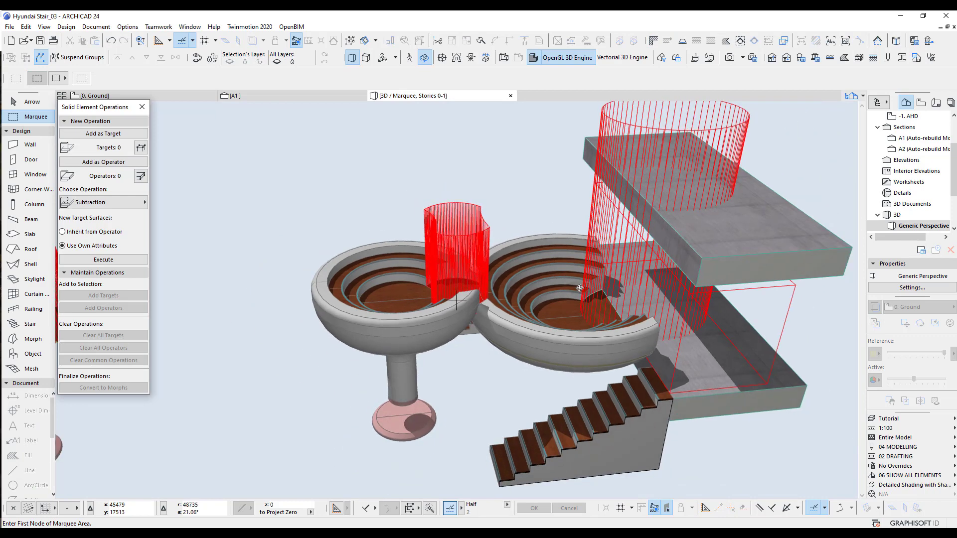
pyautogui.scroll(-3, 318, 373)
pyautogui.moveTo(312, 371); pyautogui.dragTo(583, 345, button='middle')
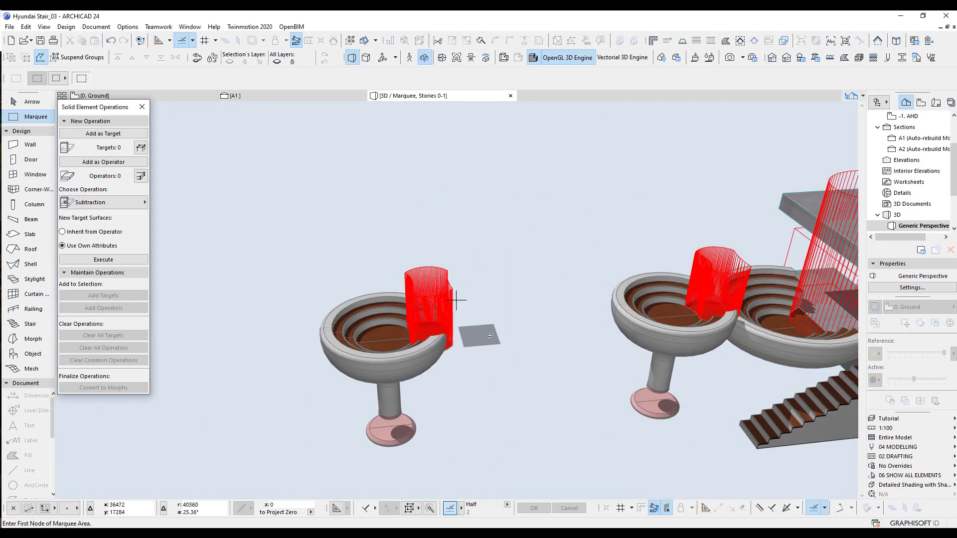
# Step: Switch to the "Tutorial cut elements off" layer combination and check that the copied bowl kept its cut passage
pyautogui.click(916, 420)
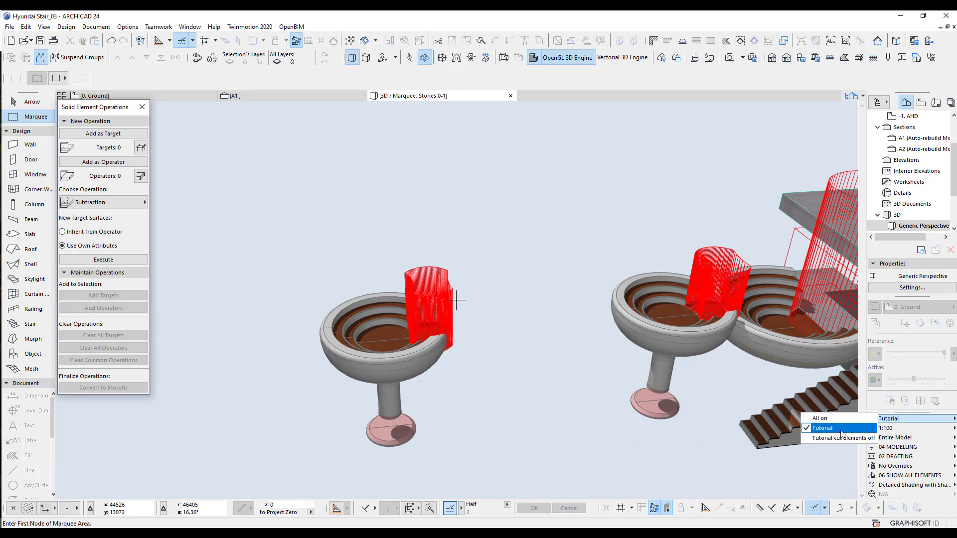
pyautogui.click(838, 437)
pyautogui.keyDown('shift'); pyautogui.moveTo(568, 316); pyautogui.dragTo(441, 368, button='middle'); pyautogui.keyUp('shift')
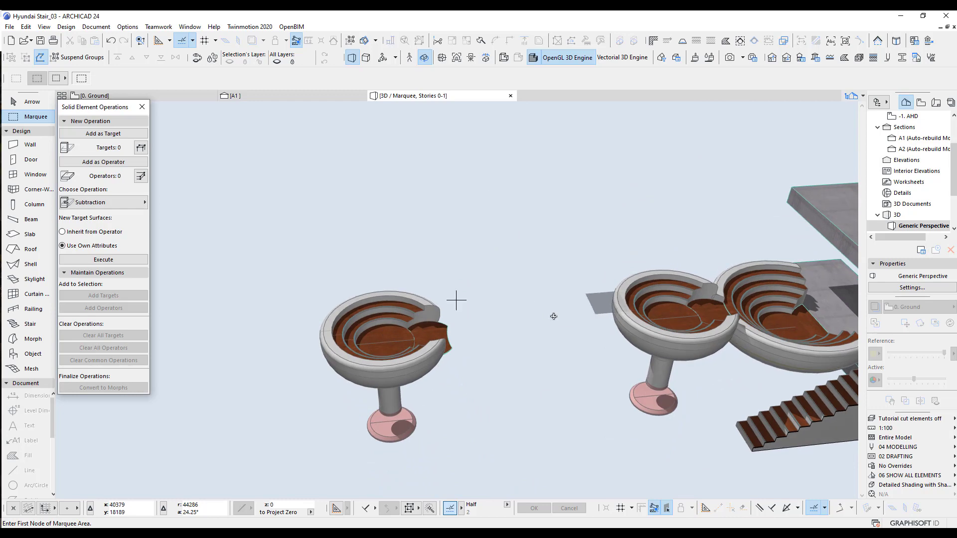
pyautogui.keyDown('shift'); pyautogui.moveTo(553, 317); pyautogui.dragTo(518, 337, button='middle'); pyautogui.keyUp('shift')
# Step: In the ground plan, drag the copied bowl group along the section axis until its cut passage meets the original small bowl's outer edge
pyautogui.press('F2')
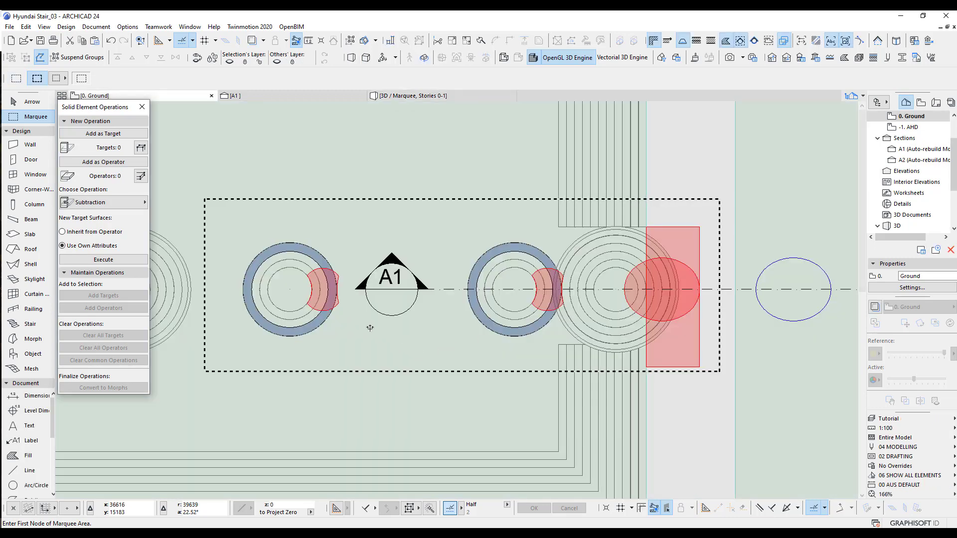
pyautogui.click(31, 101)
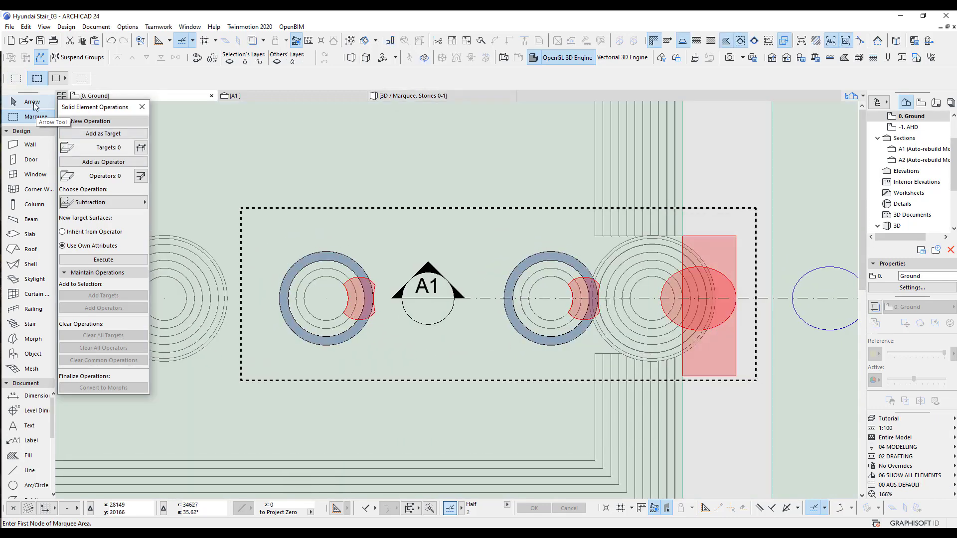
pyautogui.click(378, 343)
pyautogui.moveTo(377, 342); pyautogui.dragTo(384, 351)
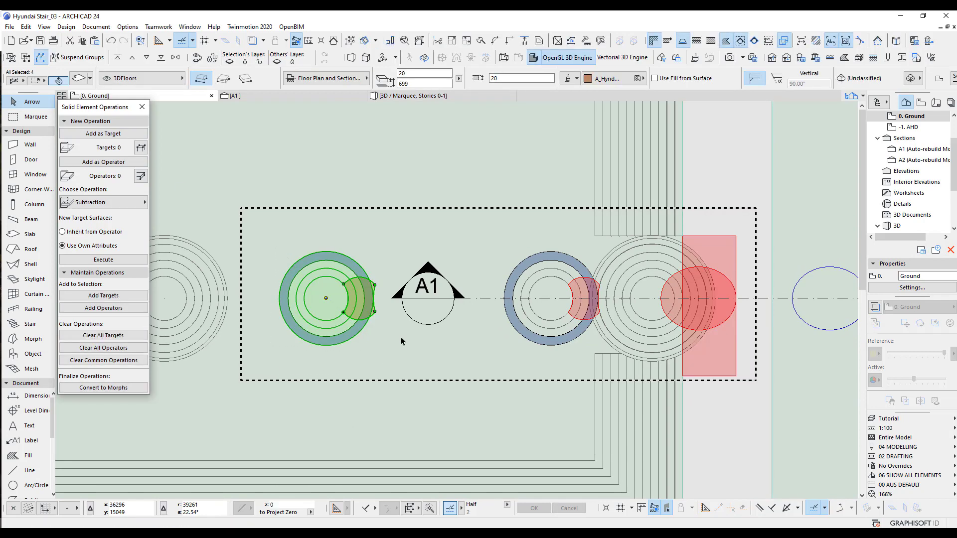
pyautogui.hotkey('ctrl', 'd')
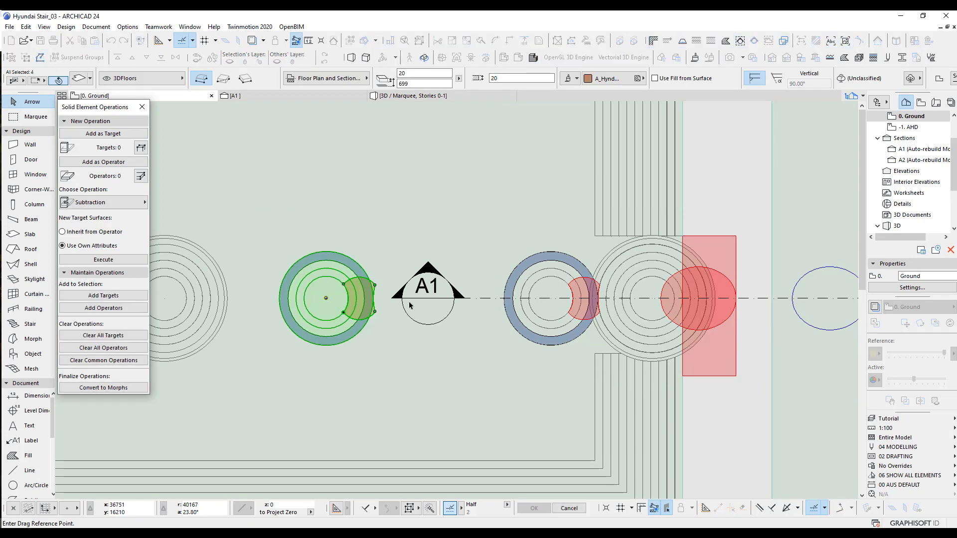
pyautogui.click(371, 300)
pyautogui.scroll(4, 502, 298)
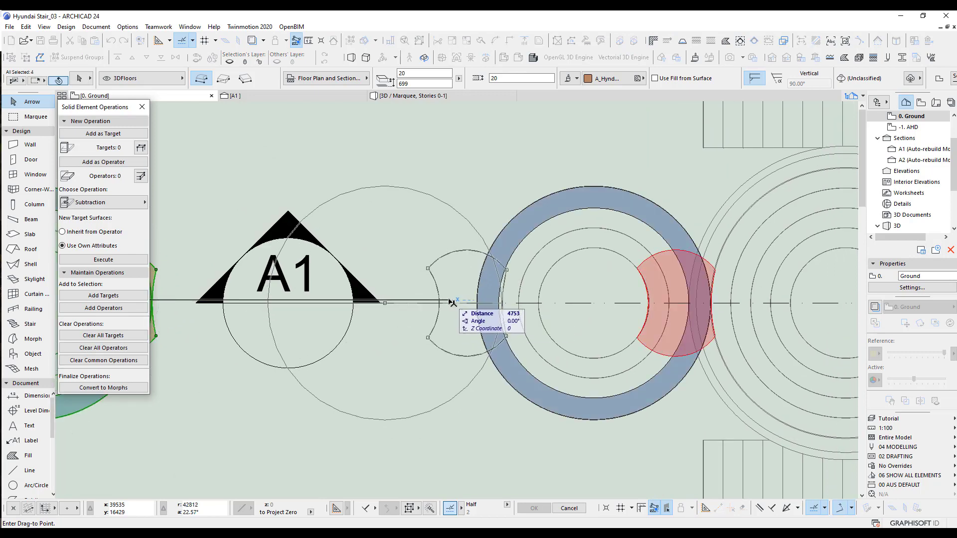
pyautogui.scroll(3, 450, 302)
pyautogui.scroll(-3, 450, 302)
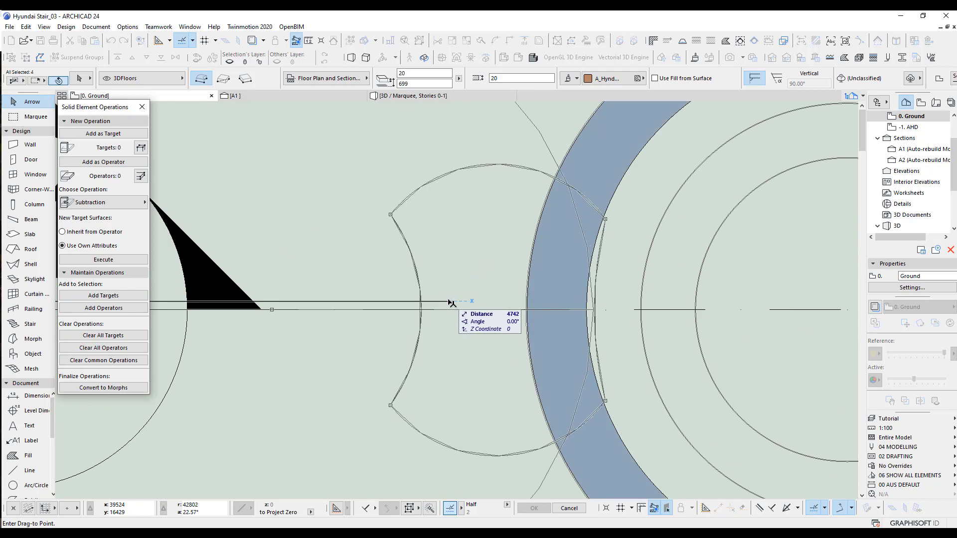
pyautogui.click(450, 302)
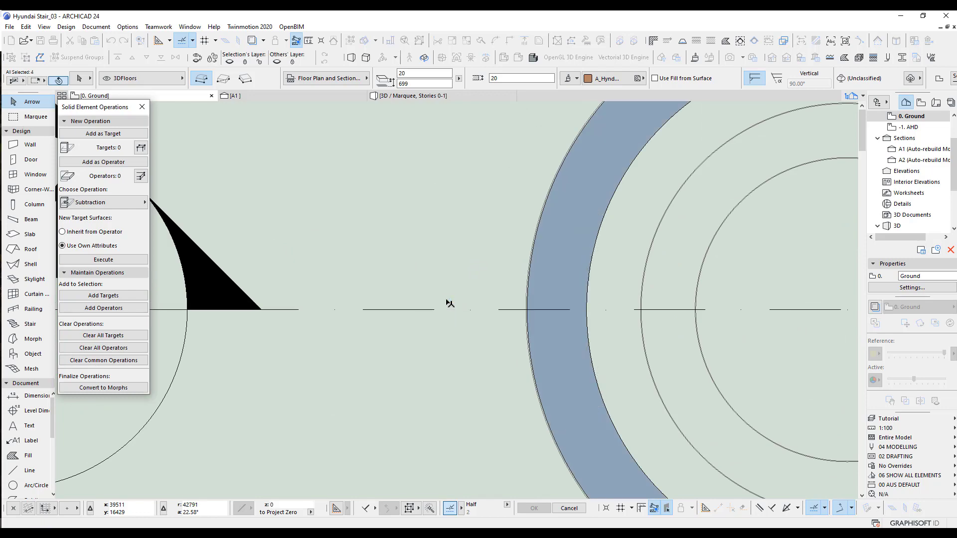
pyautogui.scroll(5, 613, 234)
pyautogui.scroll(2, 605, 186)
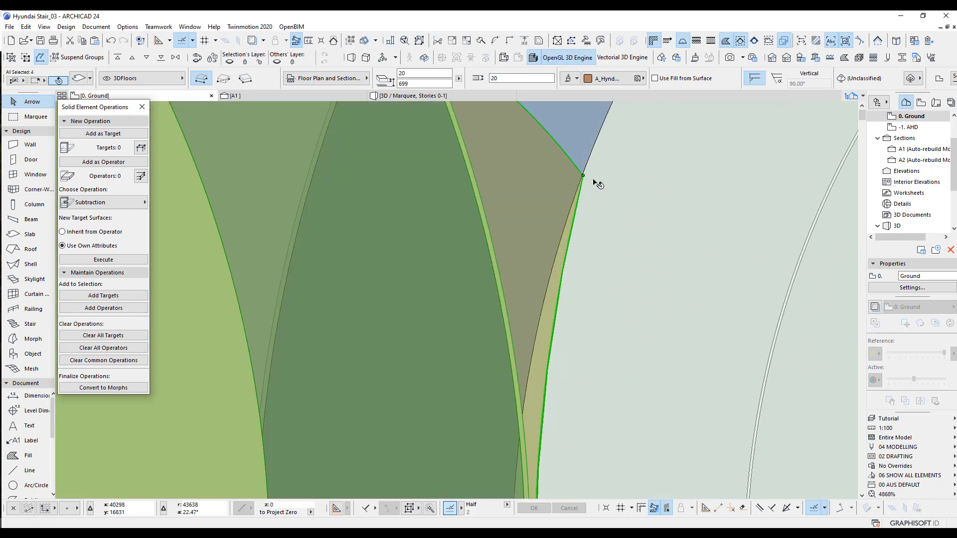
pyautogui.scroll(-15, 598, 185)
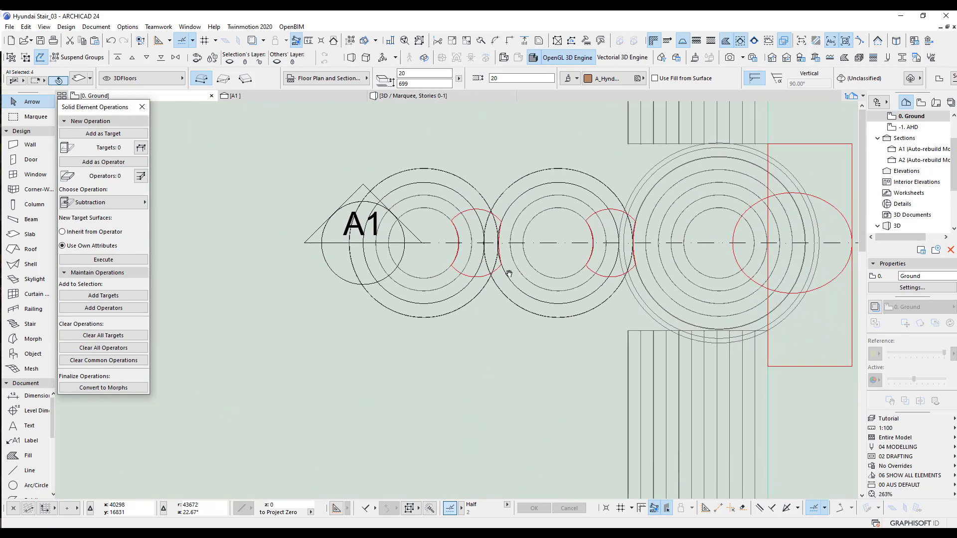
# Step: In the ground plan, move the detached bowl on the section axis farther away from the connected bowls
pyautogui.press('Escape')
pyautogui.scroll(-5, 399, 304)
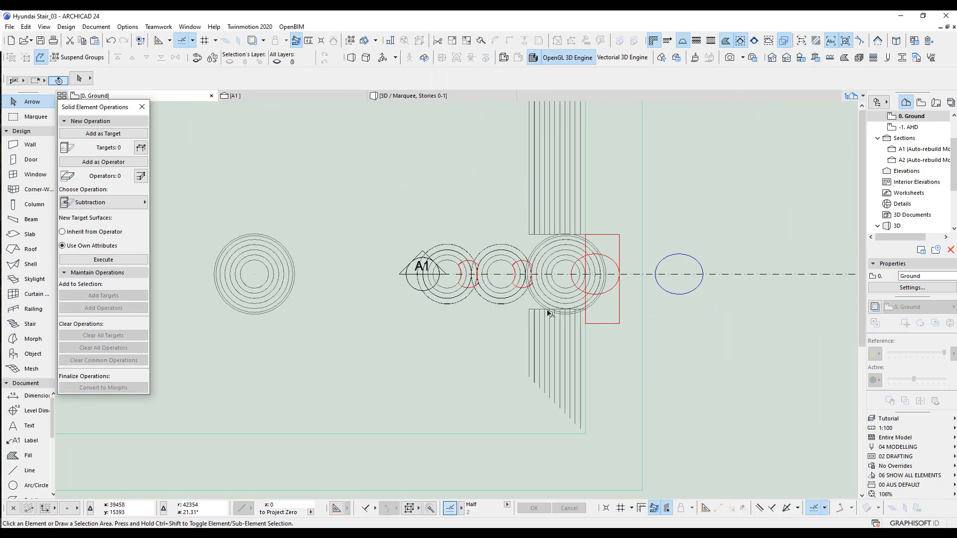
pyautogui.click(263, 276)
pyautogui.moveTo(254, 274); pyautogui.dragTo(179, 275)
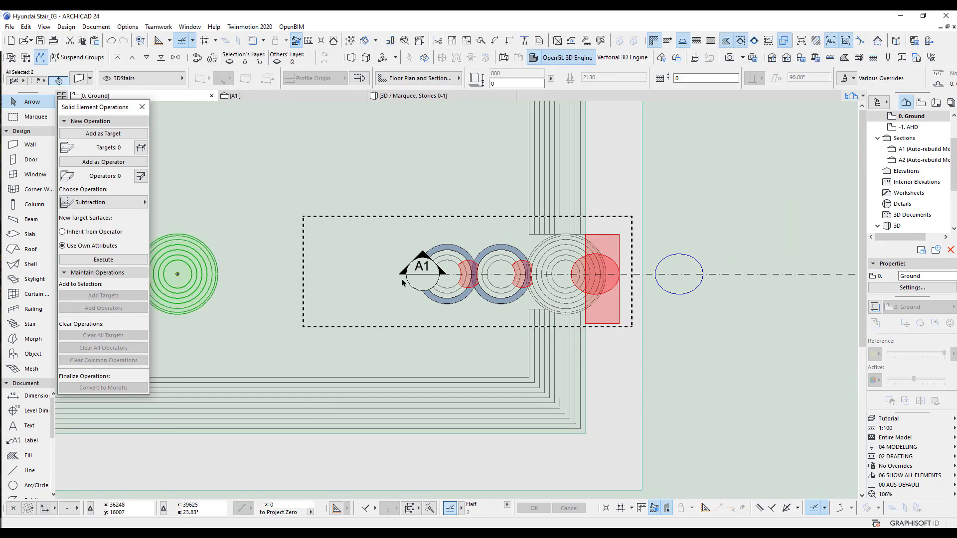
pyautogui.press('Escape')
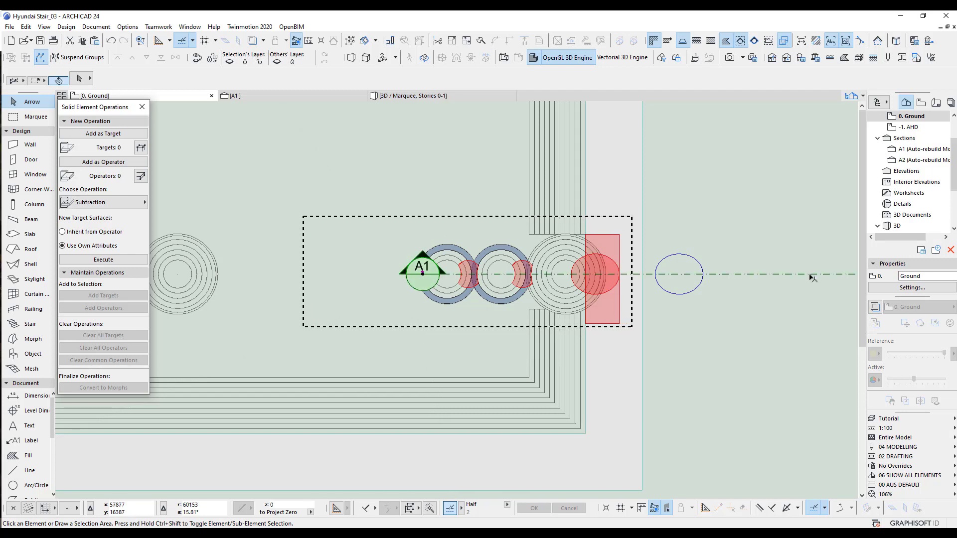
# Step: Shift the A1 section line along its axis until its marker clears the copied bowl, and view section A1
pyautogui.click(674, 278)
pyautogui.click(673, 276)
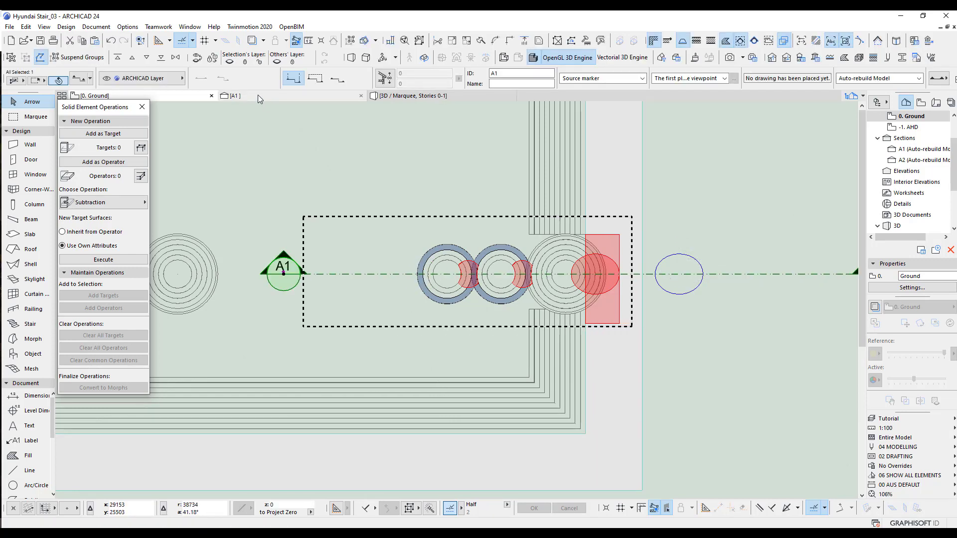
pyautogui.click(294, 96)
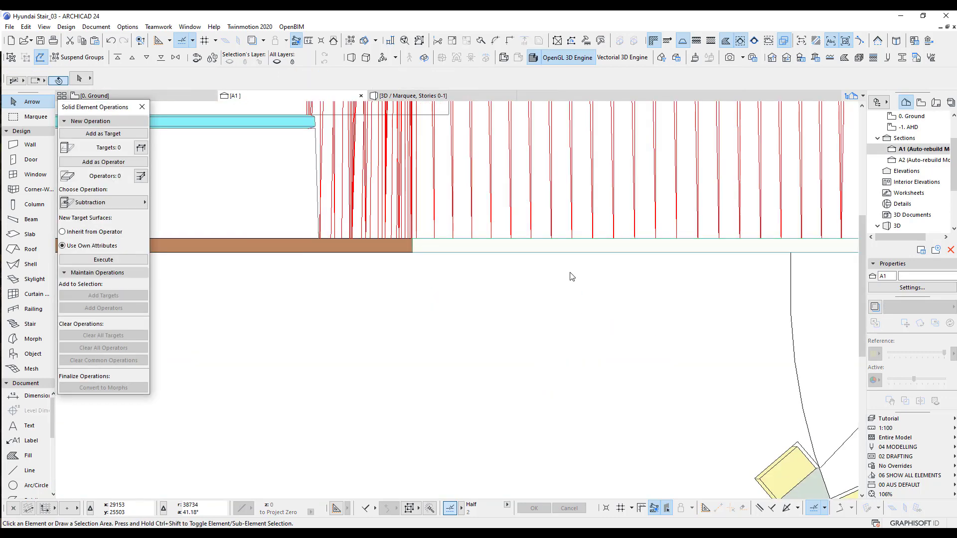
pyautogui.scroll(5, 593, 314)
pyautogui.scroll(4, 499, 319)
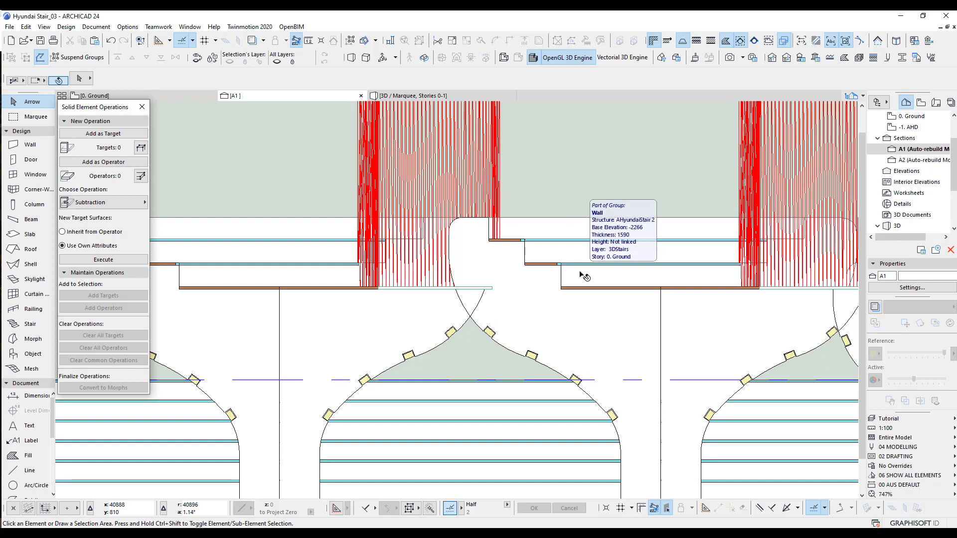
# Step: Examine the reference photo of the connected bowls placed beside the ground plan
pyautogui.press('F2')
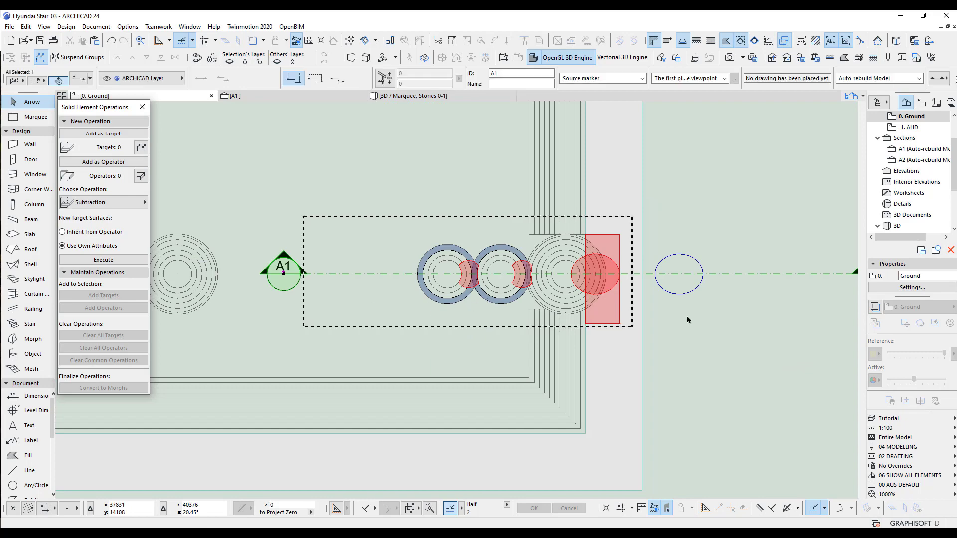
pyautogui.scroll(-6, 346, 290)
pyautogui.moveTo(167, 310); pyautogui.dragTo(552, 297, button='middle')
pyautogui.scroll(8, 553, 297)
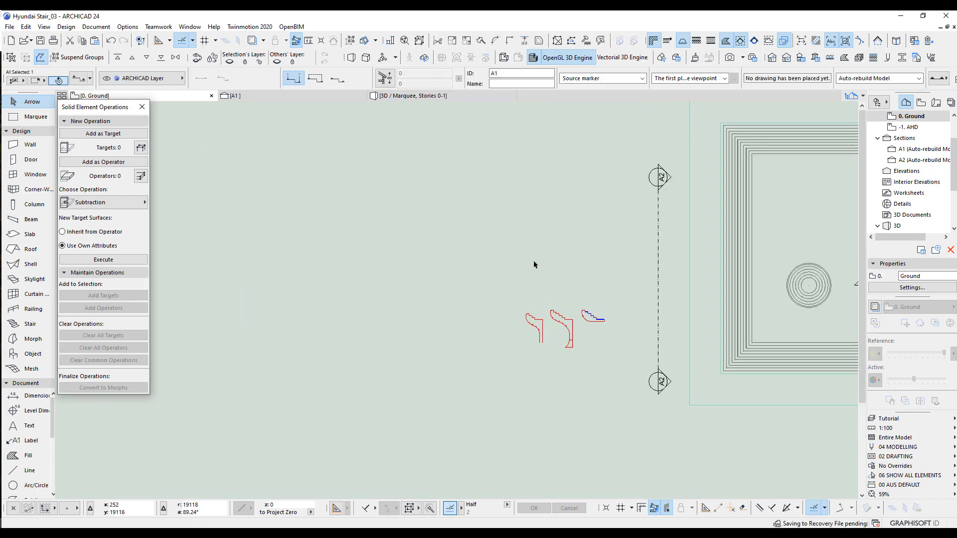
pyautogui.scroll(3, 447, 407)
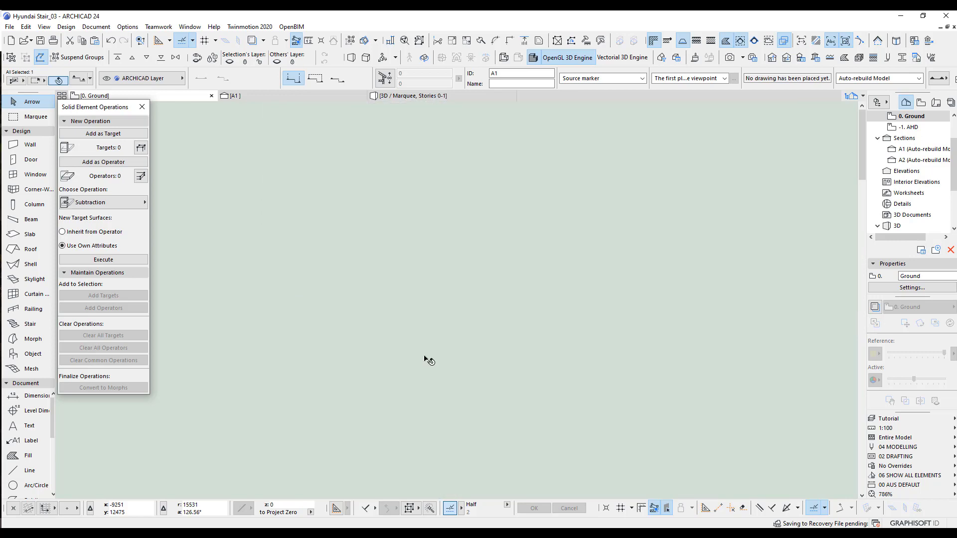
pyautogui.scroll(2, 406, 415)
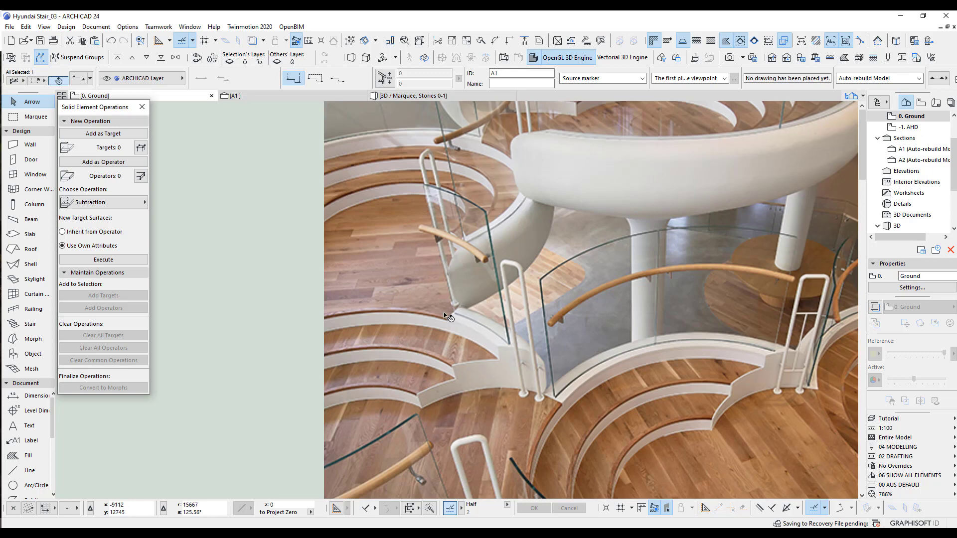
pyautogui.scroll(-8, 517, 289)
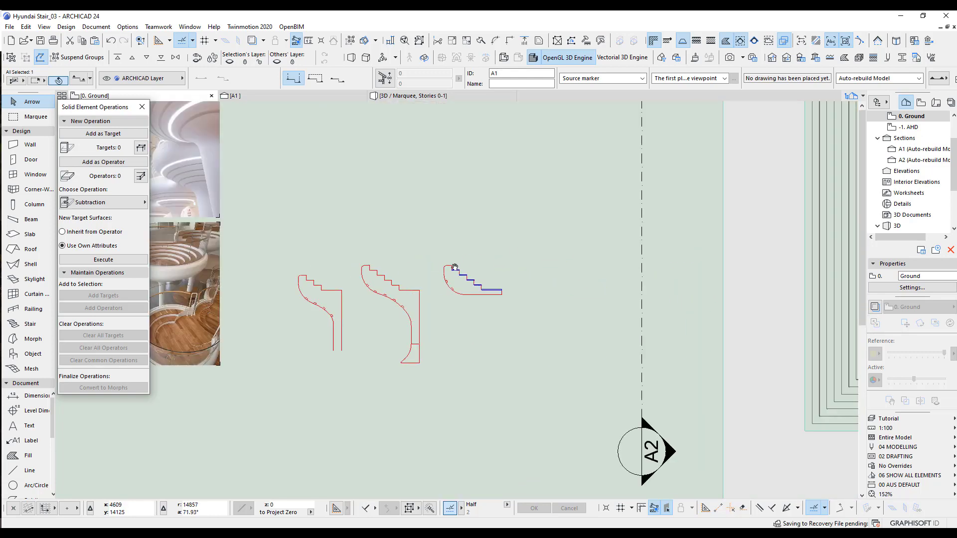
# Step: In section A1, measure the vertical offset between the large bowl's rim and the adjoining small bowl's rim
pyautogui.click(256, 95)
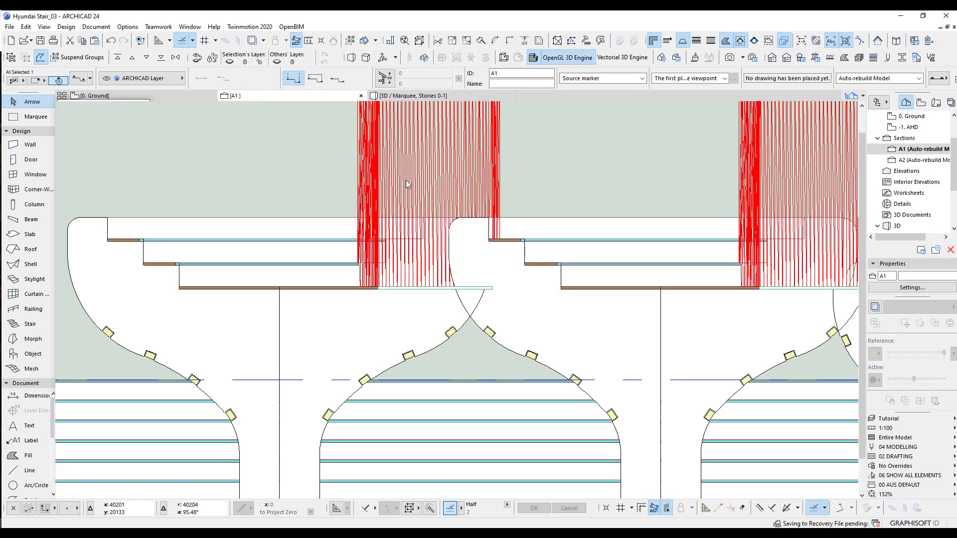
pyautogui.scroll(-3, 385, 272)
pyautogui.scroll(3, 385, 271)
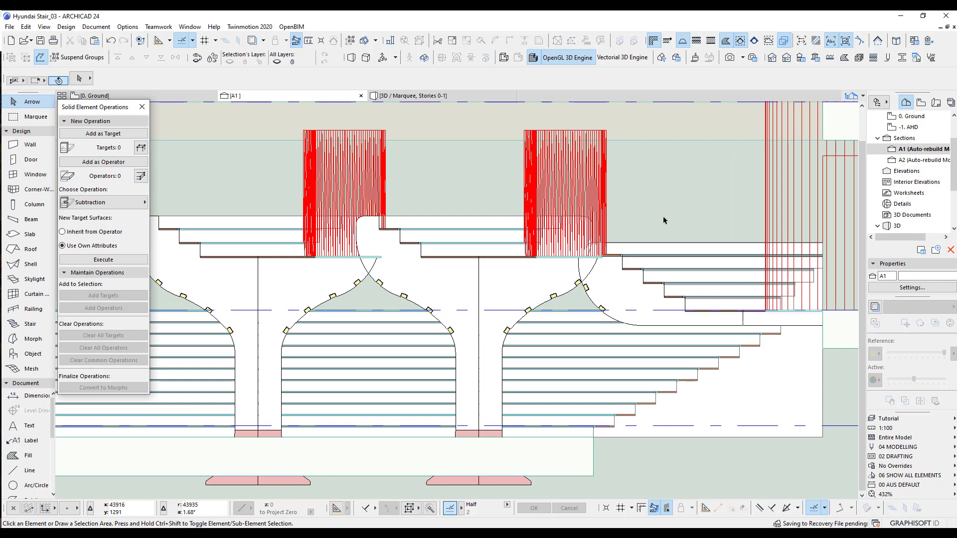
pyautogui.scroll(3, 663, 220)
pyautogui.scroll(2, 577, 246)
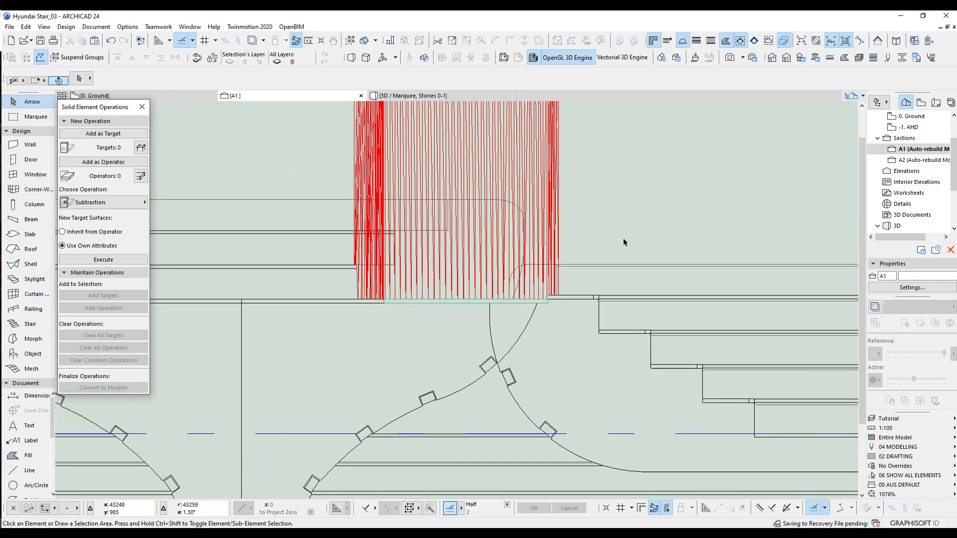
pyautogui.press('m')
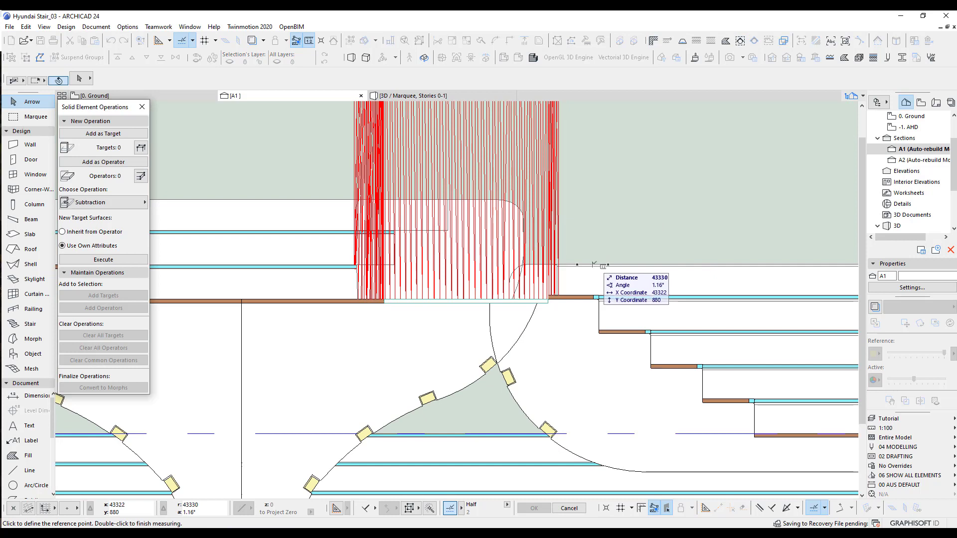
pyautogui.click(593, 265)
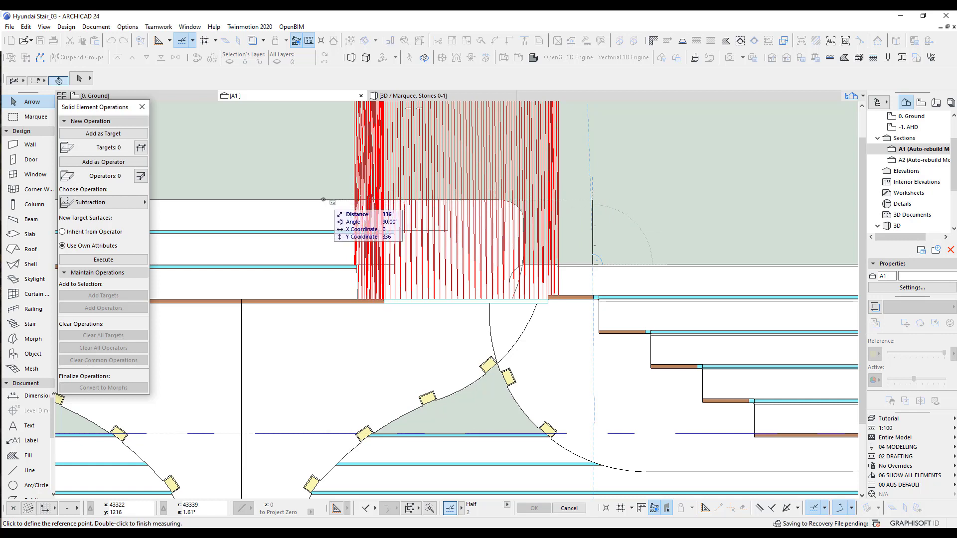
pyautogui.press('Escape')
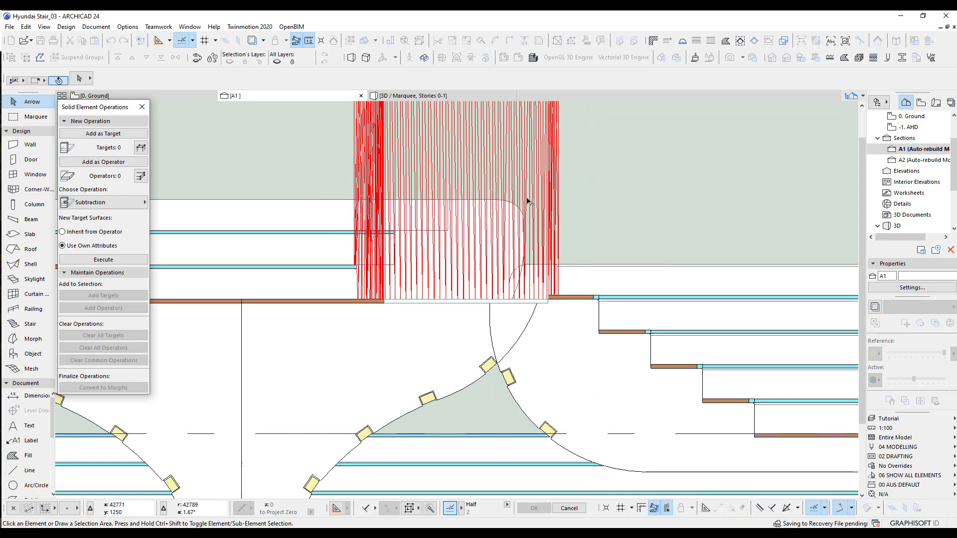
# Step: Raise the copied bowl group with its floors and cutting morph vertically so its rim steps up above the neighbouring small bowl
pyautogui.scroll(-3, 519, 204)
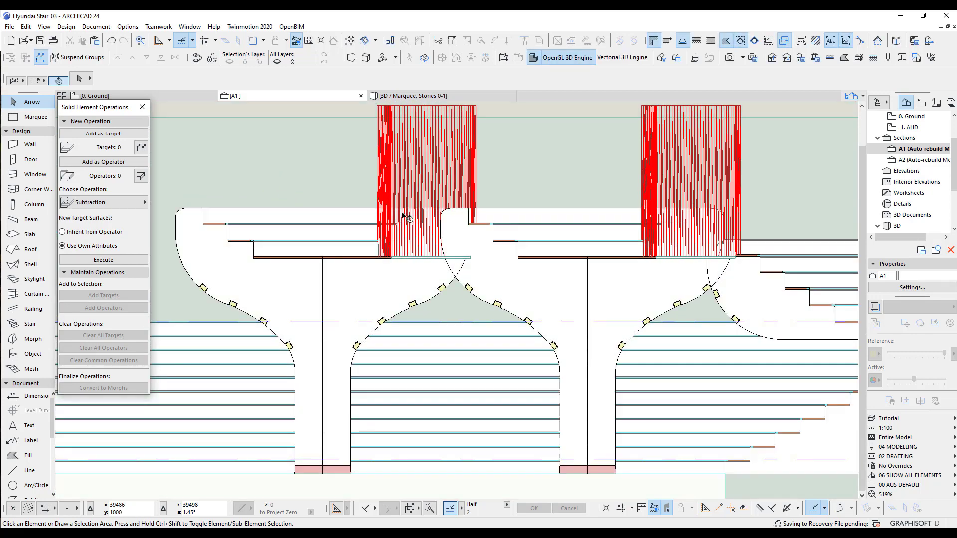
pyautogui.click(379, 149)
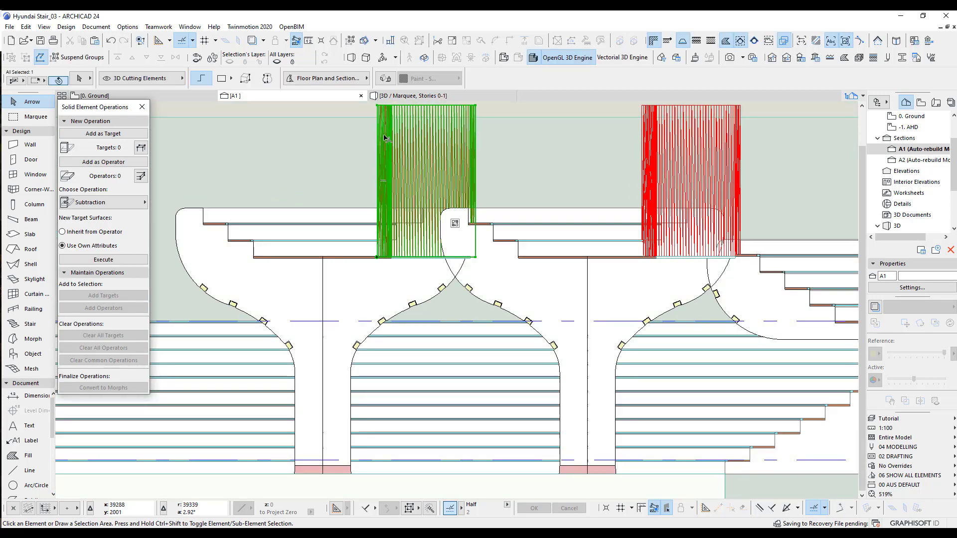
pyautogui.keyDown('shift'); pyautogui.click(387, 282); pyautogui.keyUp('shift')
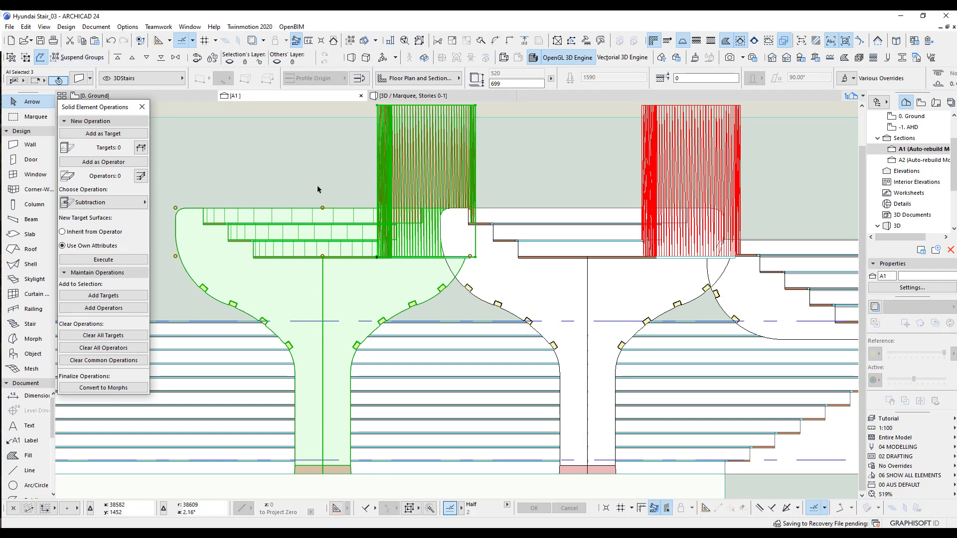
pyautogui.hotkey('ctrl', 'd')
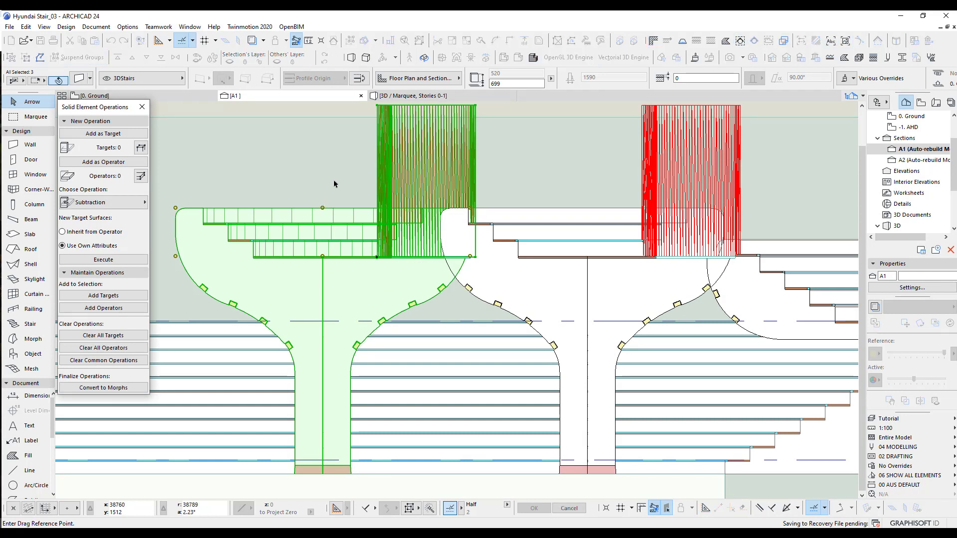
pyautogui.click(334, 184)
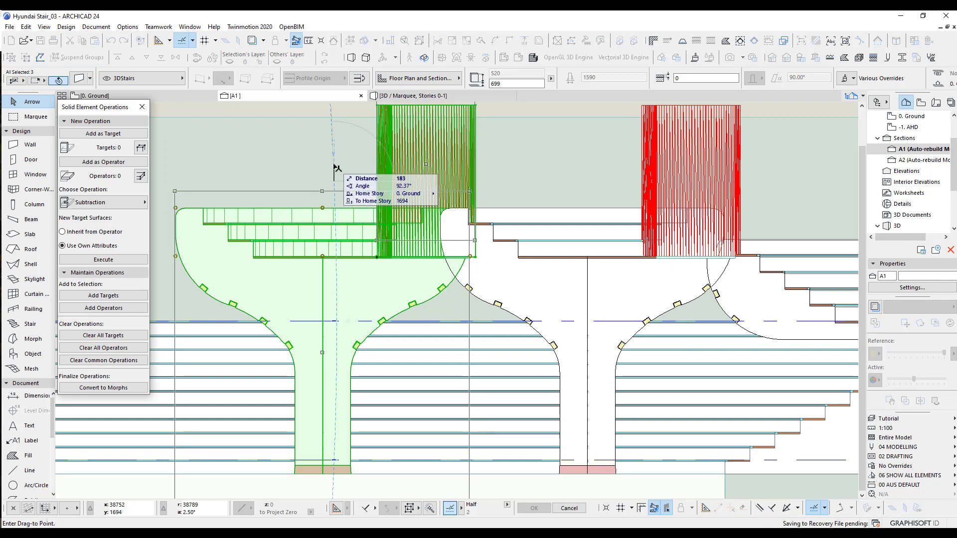
pyautogui.press('Return')
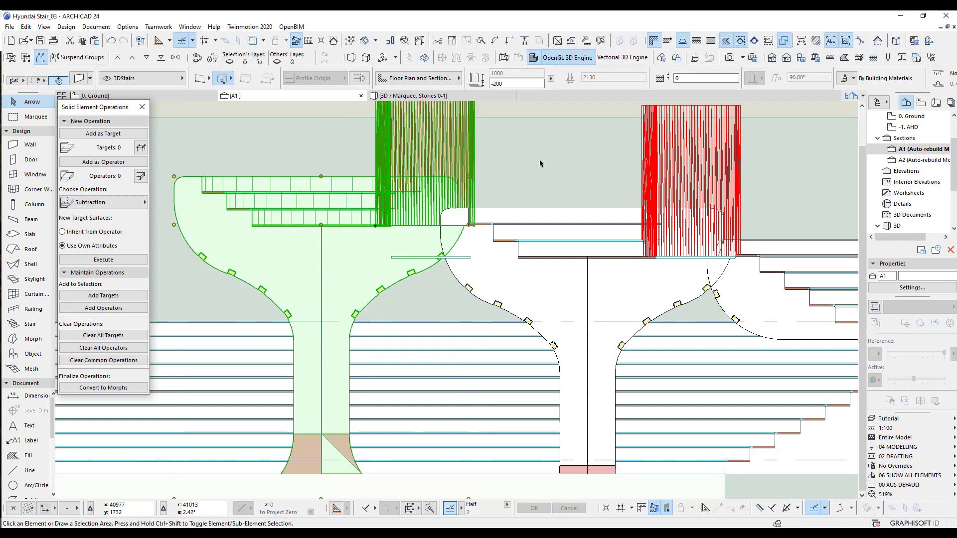
pyautogui.press('Escape')
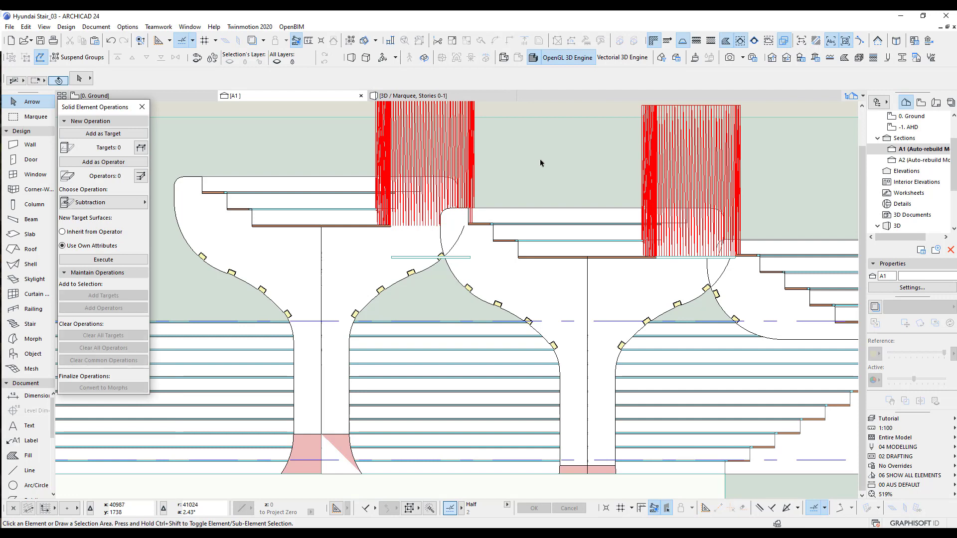
# Step: Raise the copied bowl's passage floor slab vertically to match its lifted bowl
pyautogui.click(473, 260)
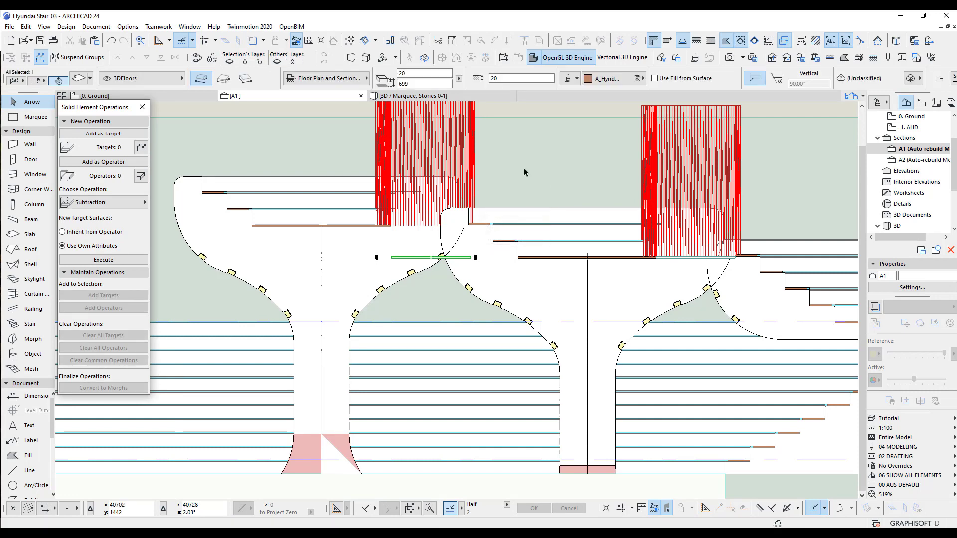
pyautogui.hotkey('ctrl', 'd')
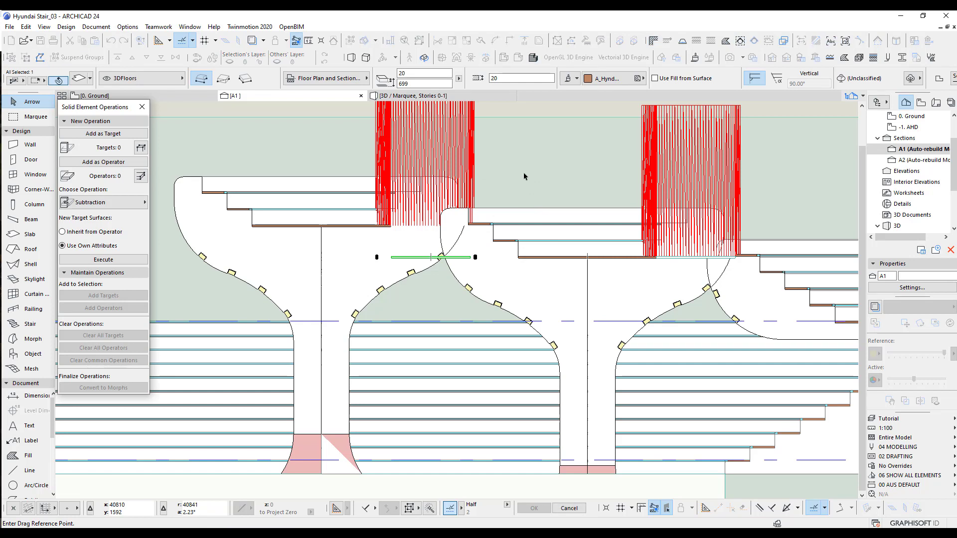
pyautogui.click(523, 173)
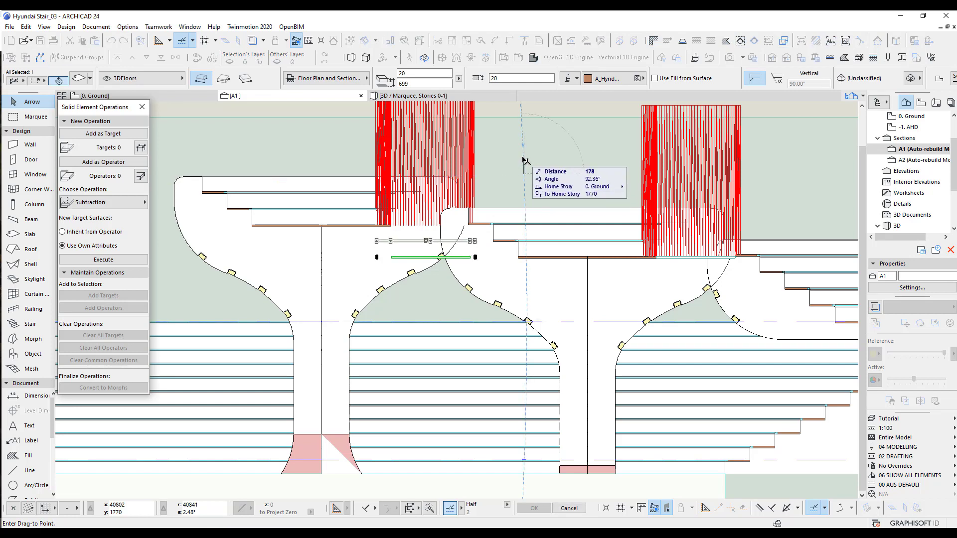
pyautogui.press('Escape')
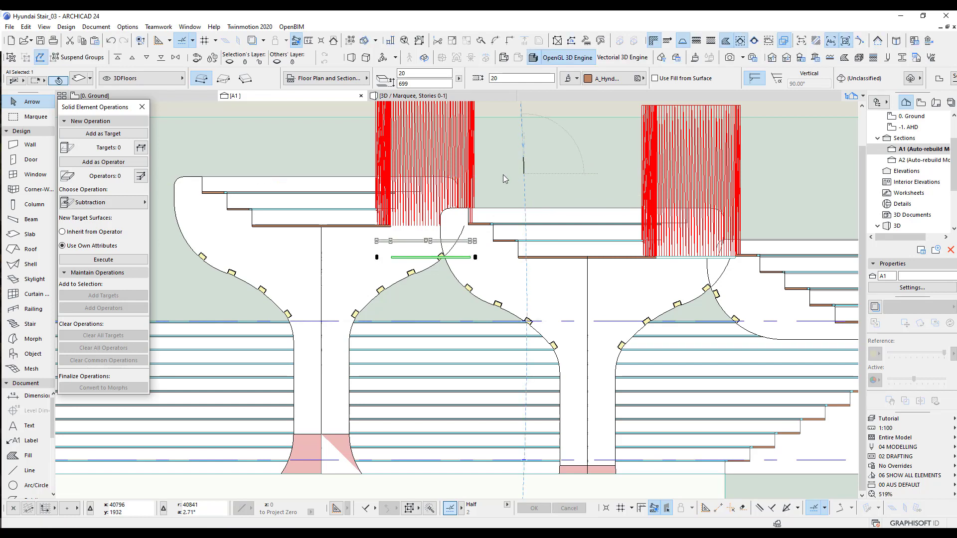
pyautogui.press('Escape')
# Step: Show the 3D view with the "Tutorial cut elements off" layer combination and inspect the passages between the stepped bowls
pyautogui.hotkey('ctrl', 'Tab')
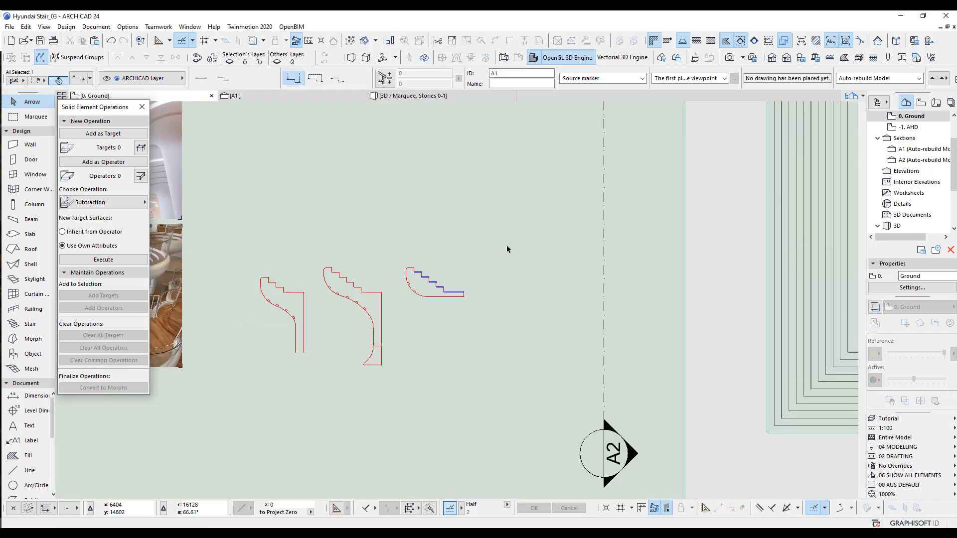
pyautogui.hotkey('ctrl', 'Tab')
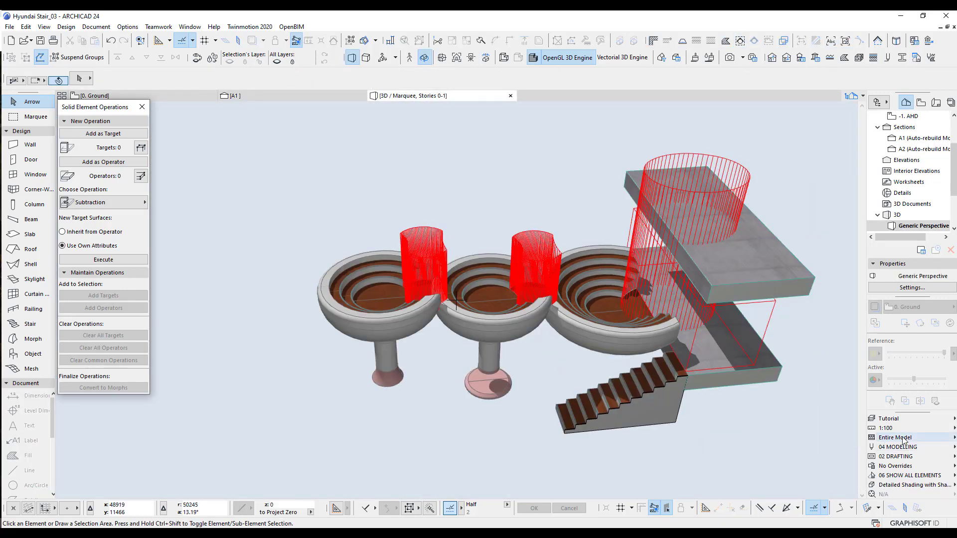
pyautogui.click(903, 419)
pyautogui.click(843, 438)
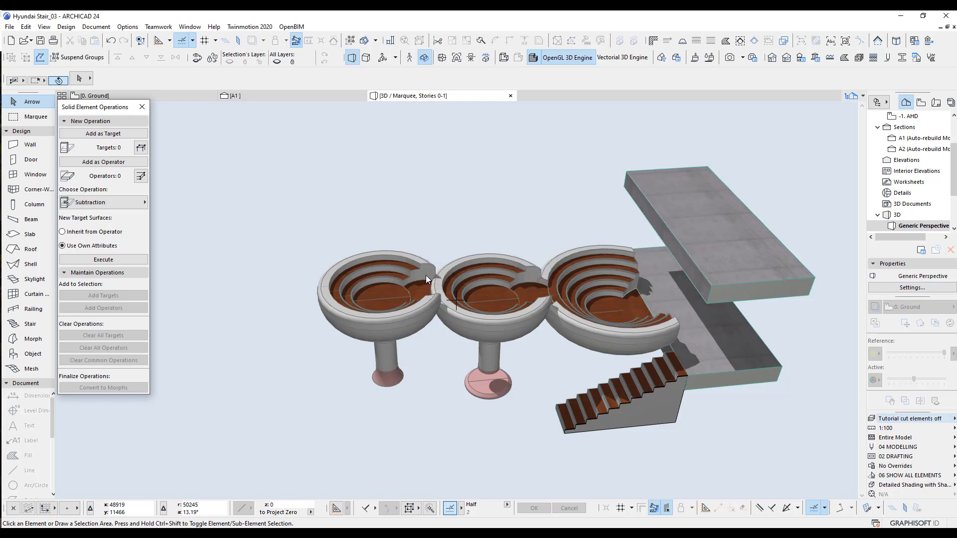
pyautogui.scroll(5, 449, 282)
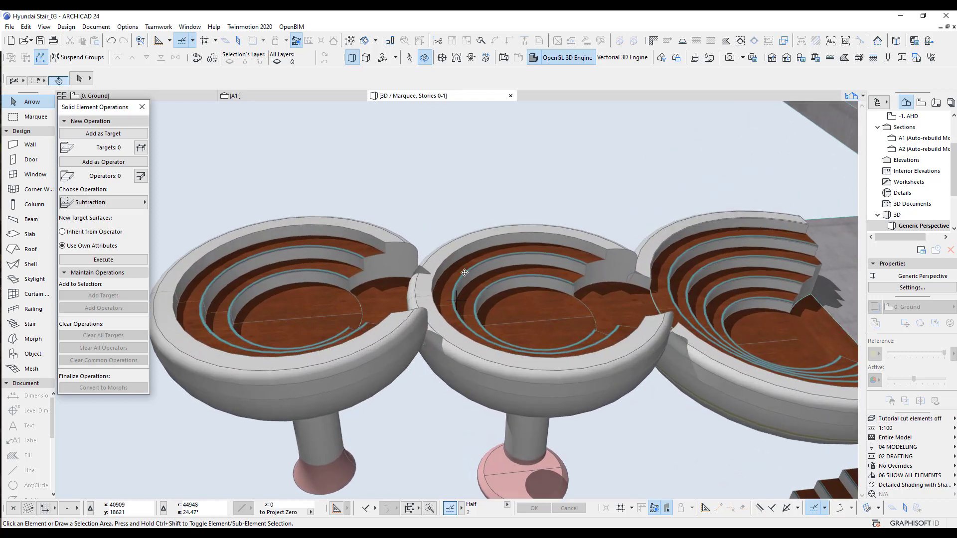
pyautogui.scroll(2, 464, 272)
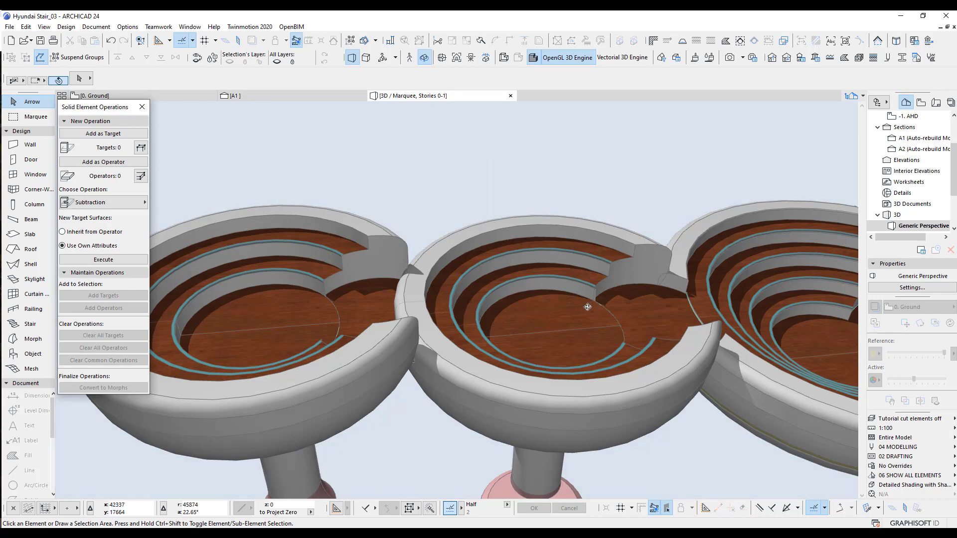
pyautogui.moveTo(588, 306); pyautogui.dragTo(415, 289)
pyautogui.scroll(4, 429, 294)
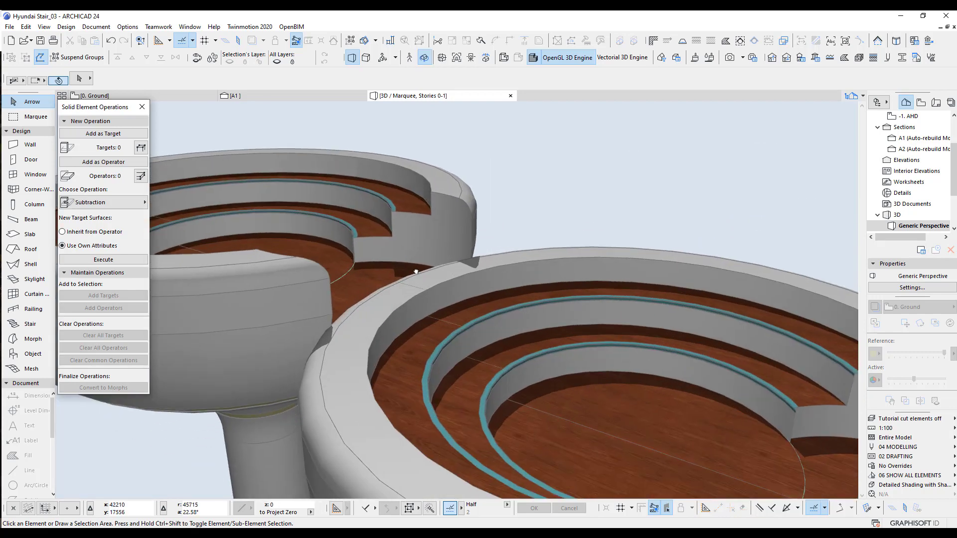
# Step: Show the "Tutorial" layer combination and subtract the raised bowl's cutting morph from the lower neighbouring bowl group
pyautogui.click(906, 419)
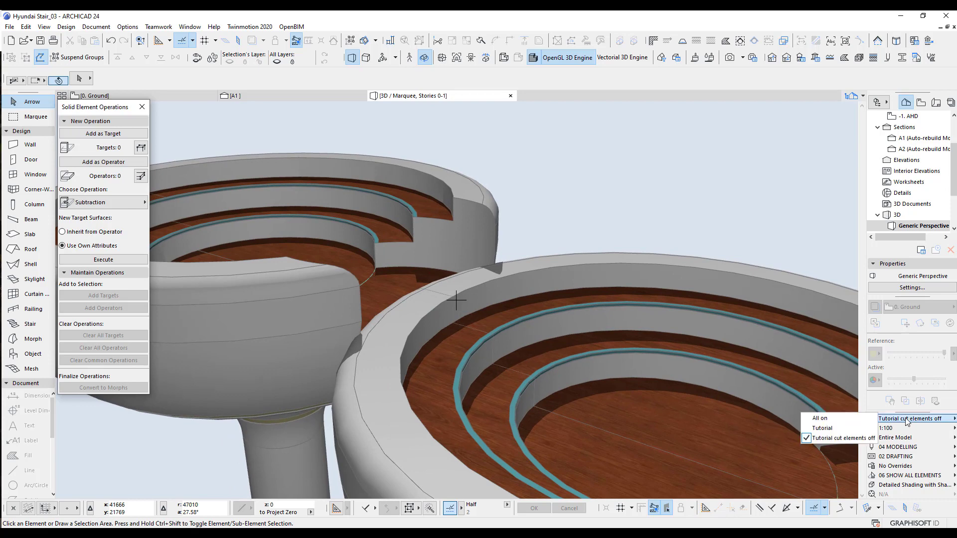
pyautogui.click(846, 428)
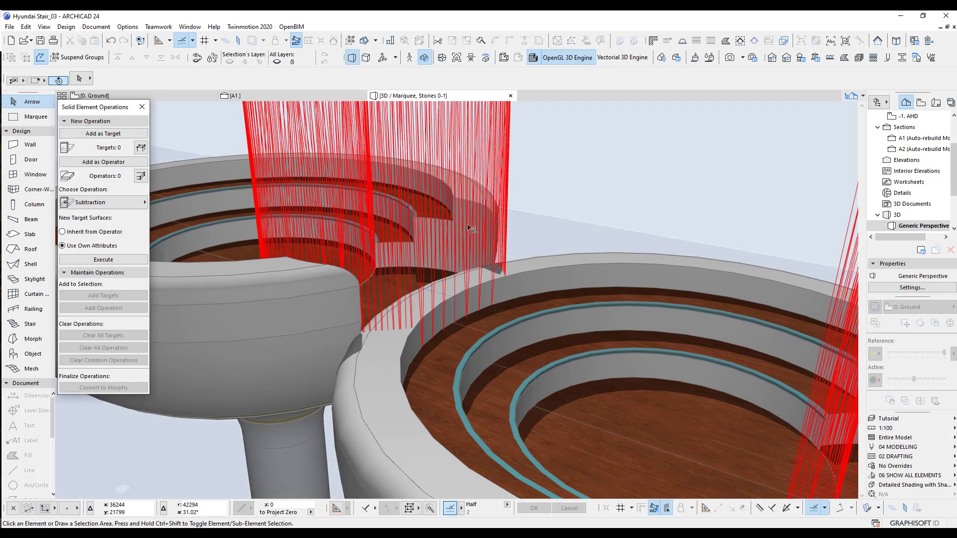
pyautogui.click(496, 139)
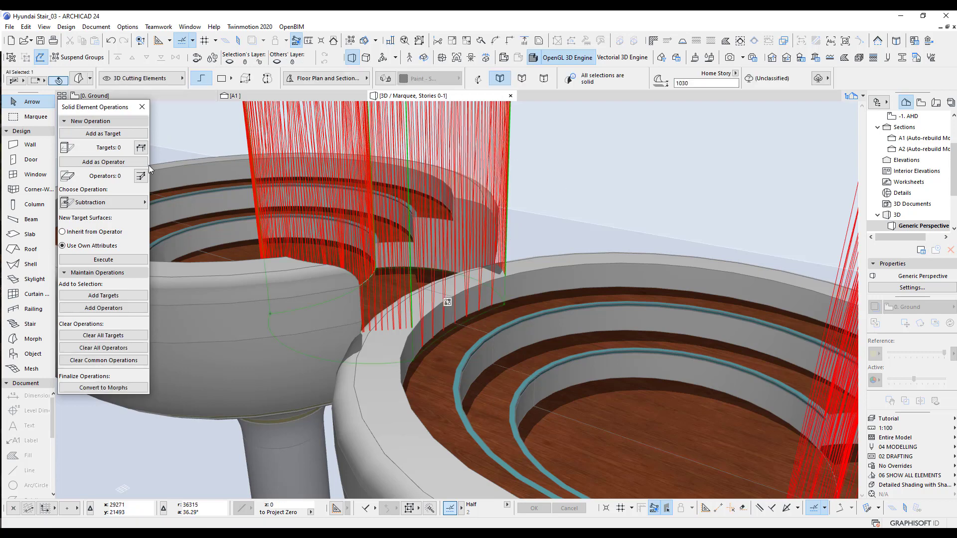
pyautogui.click(557, 273)
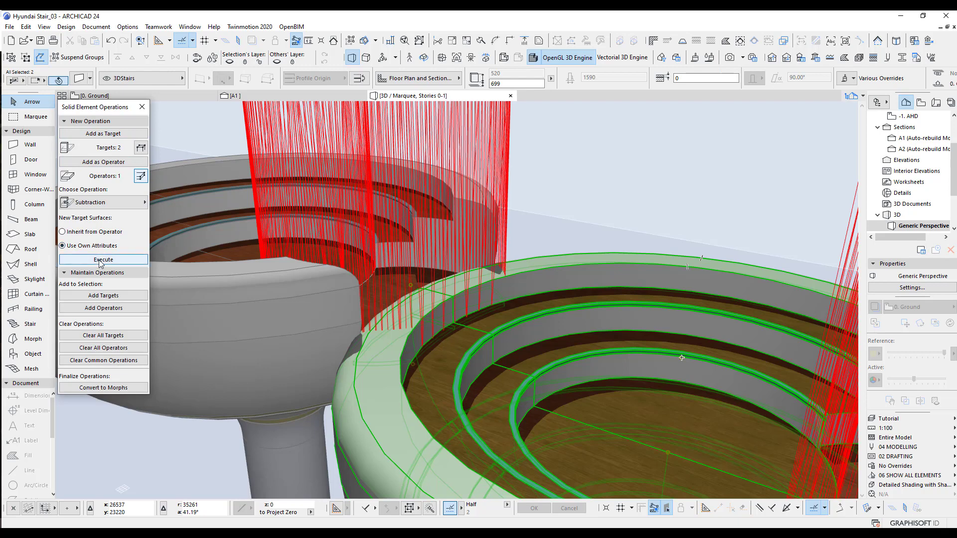
pyautogui.click(589, 219)
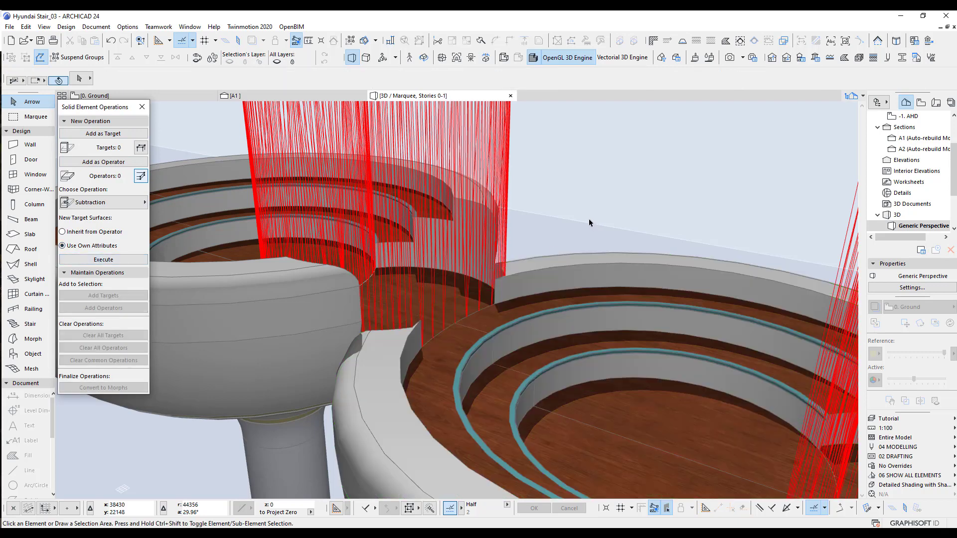
# Step: Inspect the cut passage and its floor between the raised bowl and the lower neighbouring bowl in 3D
pyautogui.scroll(2, 492, 288)
pyautogui.scroll(2, 499, 294)
pyautogui.scroll(-2, 523, 312)
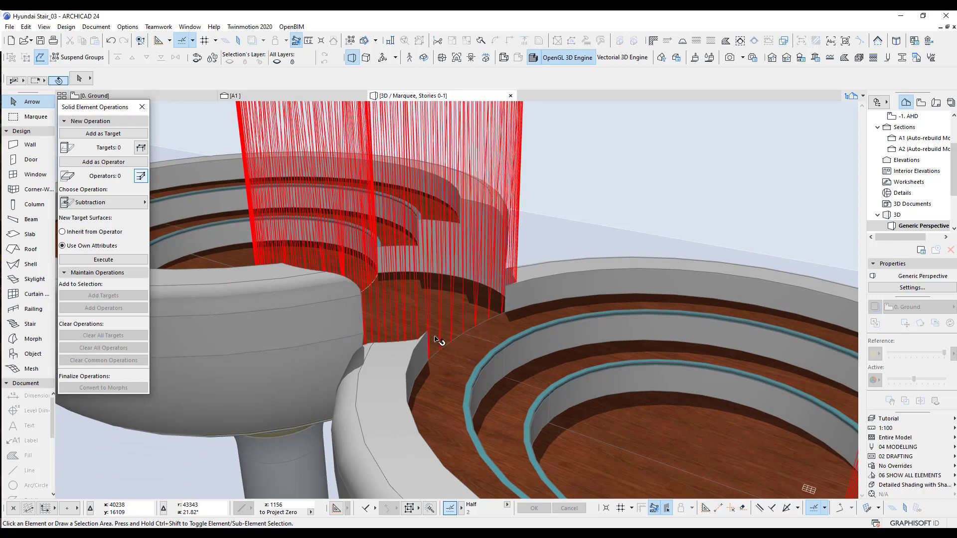
pyautogui.scroll(-4, 471, 347)
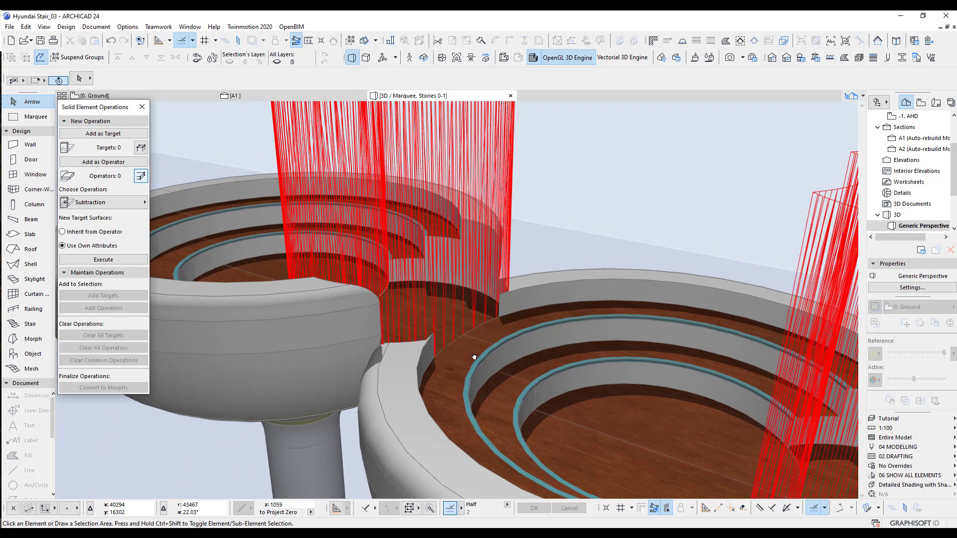
pyautogui.press('F2')
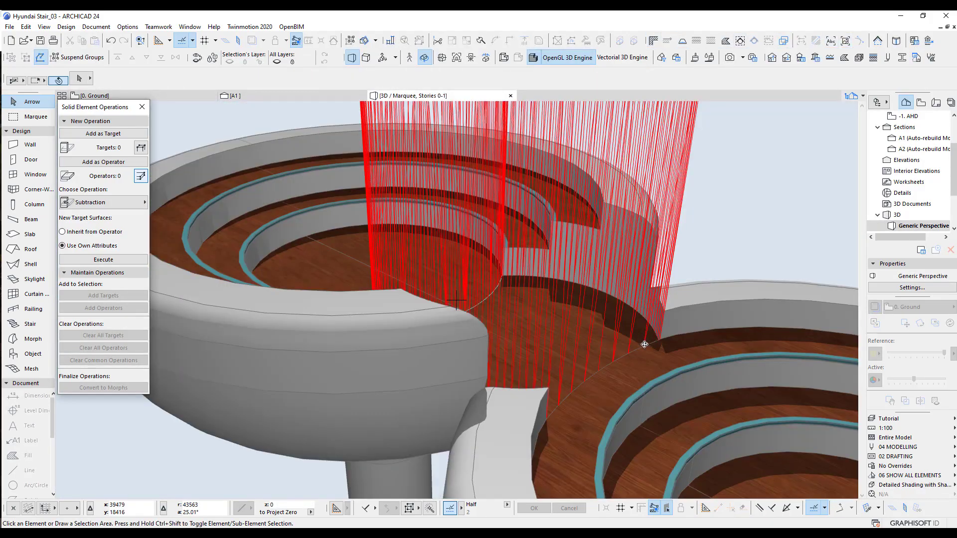
pyautogui.keyDown('shift'); pyautogui.moveTo(644, 344); pyautogui.dragTo(678, 342, button='middle'); pyautogui.keyUp('shift')
pyautogui.keyDown('shift'); pyautogui.moveTo(678, 343); pyautogui.dragTo(618, 306); pyautogui.keyUp('shift')
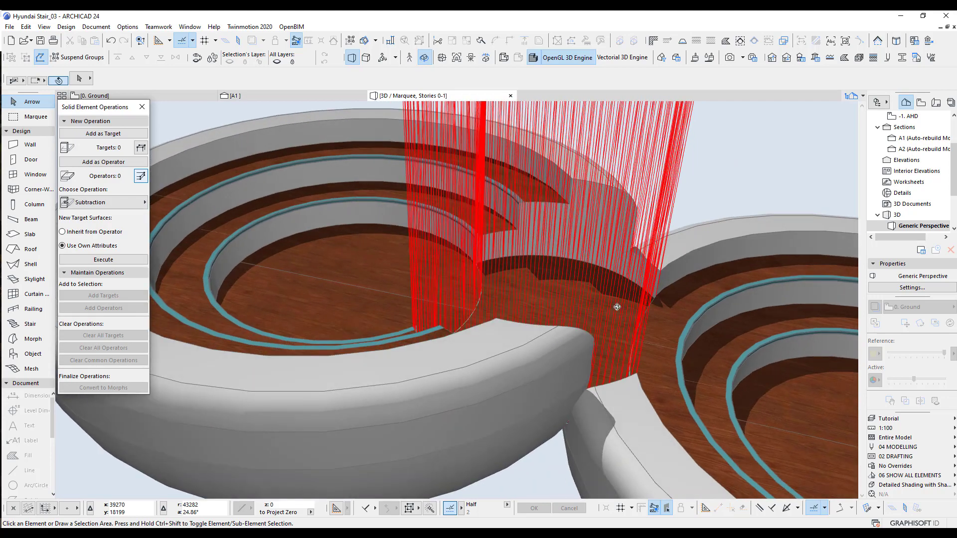
pyautogui.scroll(-5, 581, 330)
# Step: In the ground floor plan, rotate the third bowl with its floors and cutting morph clockwise about the neighbouring bowl's centre, off the section axis
pyautogui.press('F2')
pyautogui.scroll(-6, 546, 337)
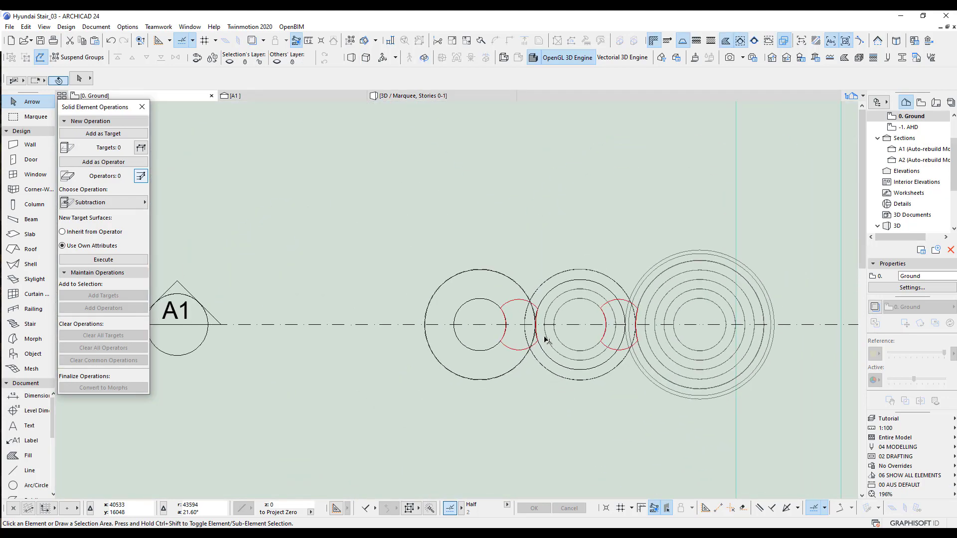
pyautogui.scroll(2, 508, 312)
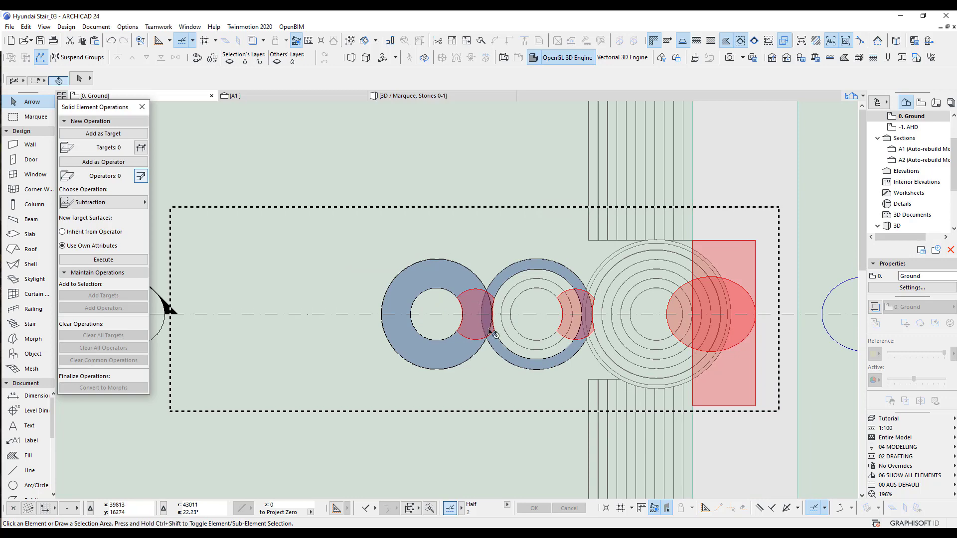
pyautogui.scroll(4, 476, 315)
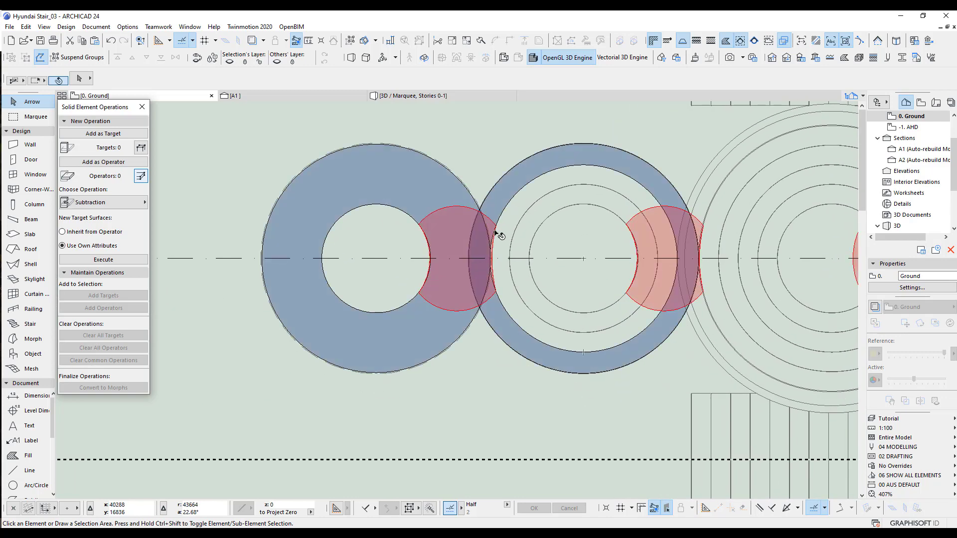
pyautogui.moveTo(237, 148); pyautogui.dragTo(428, 365)
pyautogui.scroll(-1, 474, 382)
pyautogui.scroll(-4, 475, 382)
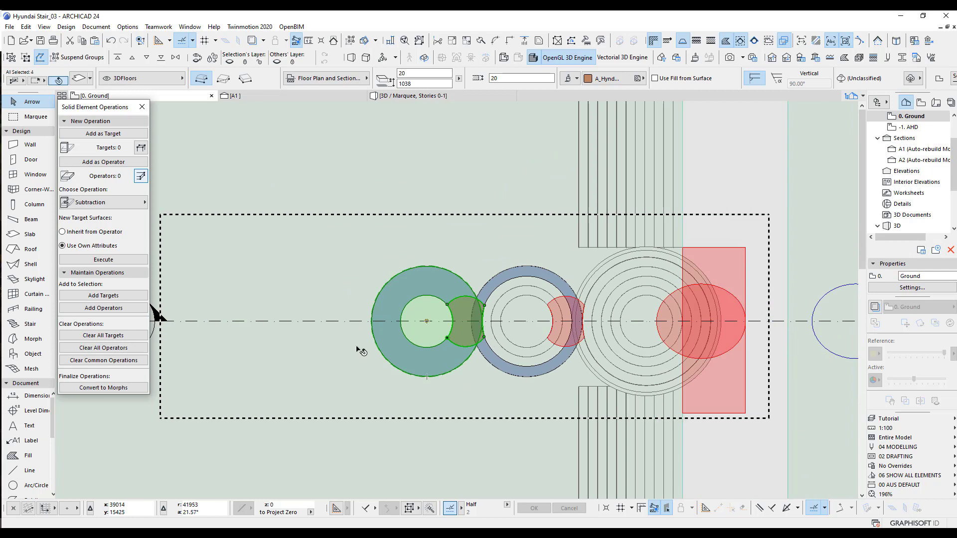
pyautogui.hotkey('ctrl', 'e')
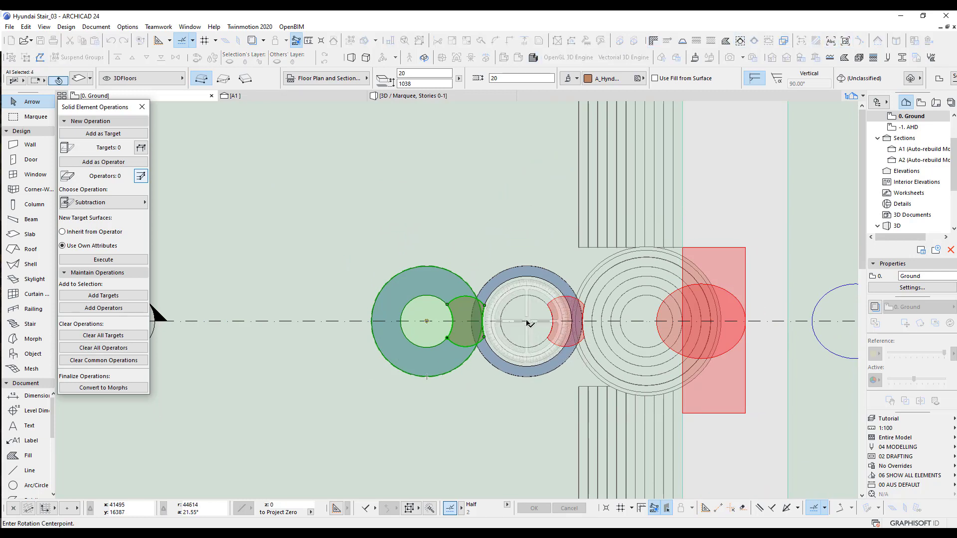
pyautogui.click(527, 321)
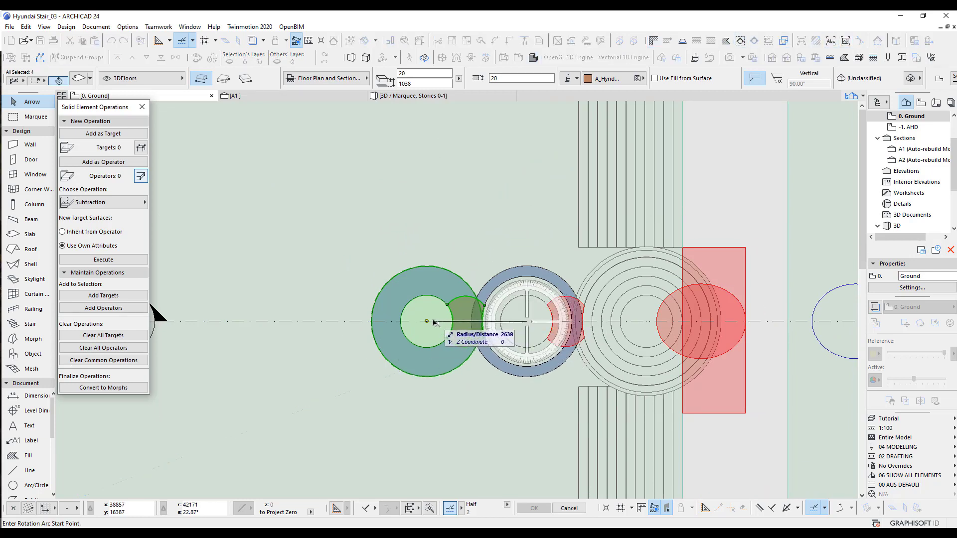
pyautogui.click(426, 321)
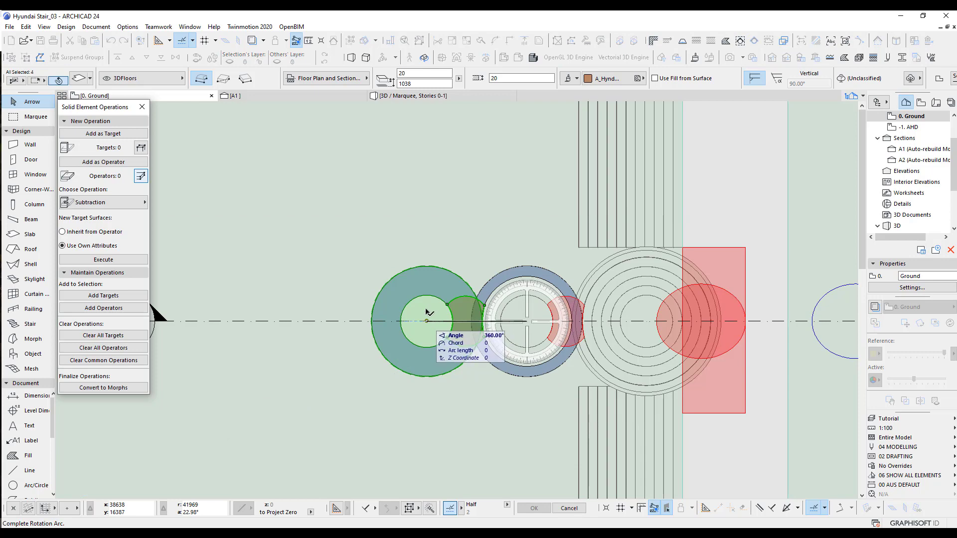
pyautogui.click(439, 270)
pyautogui.click(424, 190)
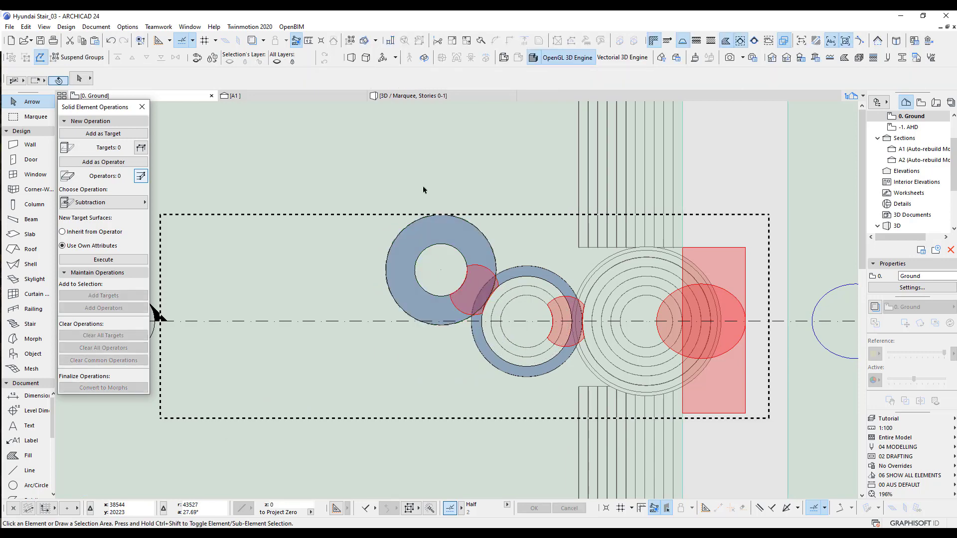
# Step: Drag a copy of the third bowl with its floors and cutting morph, using the offset between the last two bowls' centres
pyautogui.press('F5')
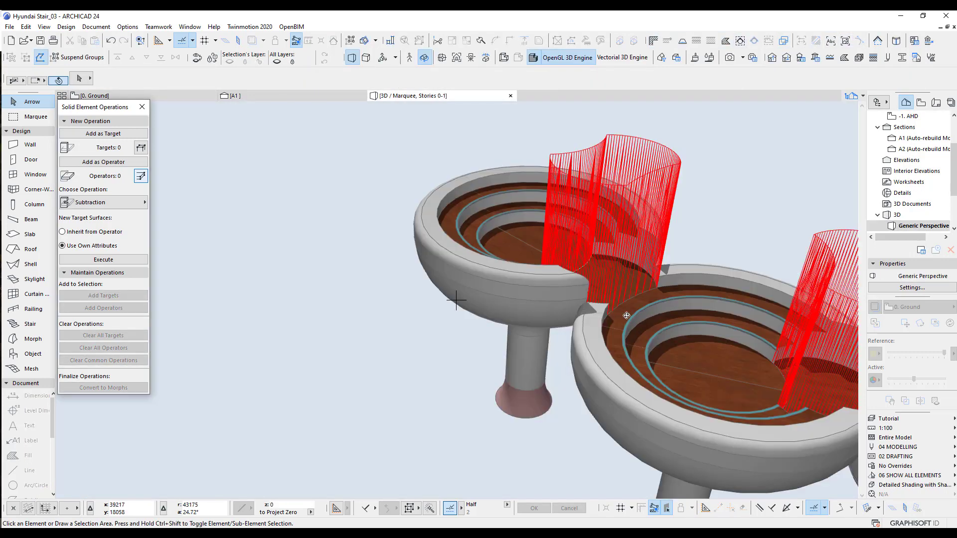
pyautogui.keyDown('shift'); pyautogui.moveTo(627, 316); pyautogui.dragTo(654, 381, button='middle'); pyautogui.keyUp('shift')
pyautogui.moveTo(654, 382); pyautogui.dragTo(466, 331, button='middle')
pyautogui.keyDown('shift'); pyautogui.moveTo(551, 324); pyautogui.dragTo(386, 329, button='middle'); pyautogui.keyUp('shift')
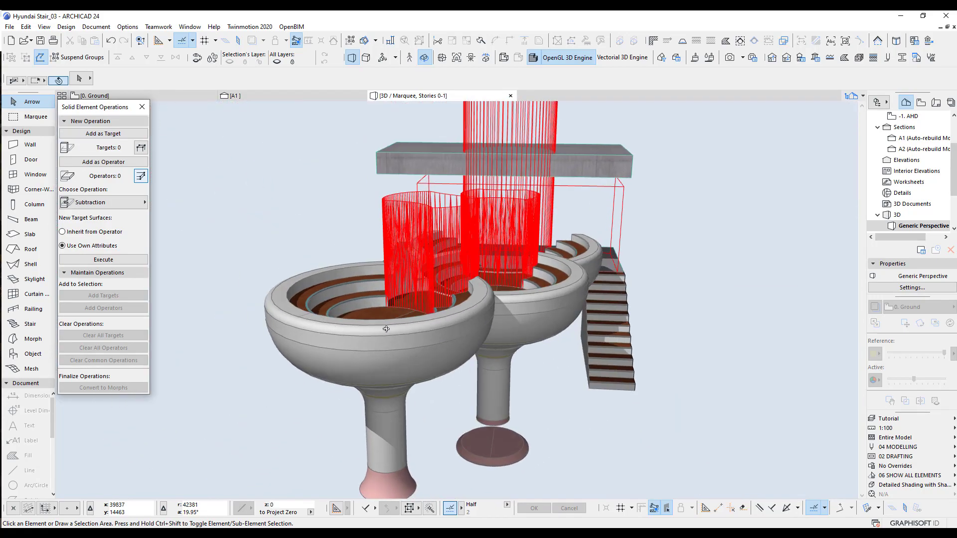
pyautogui.press('F2')
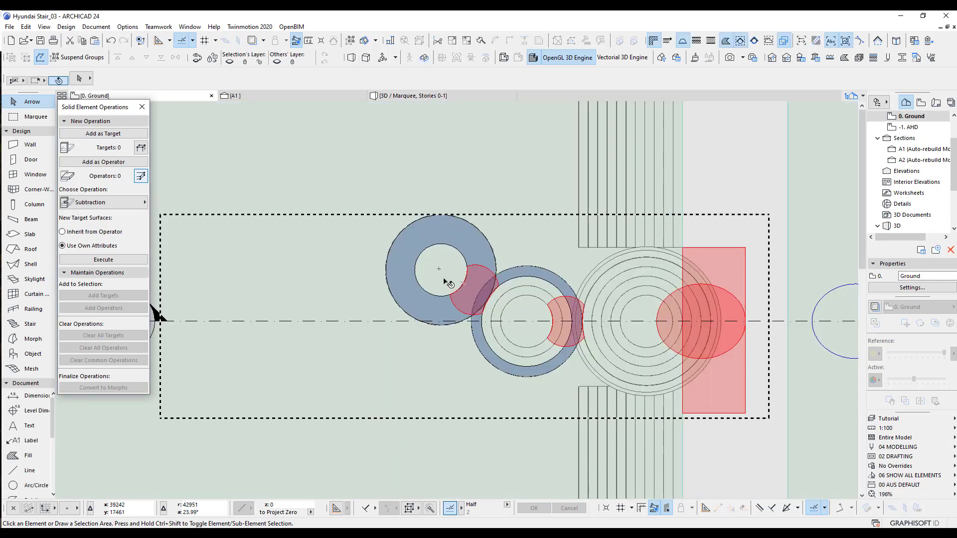
pyautogui.moveTo(351, 244); pyautogui.dragTo(466, 302)
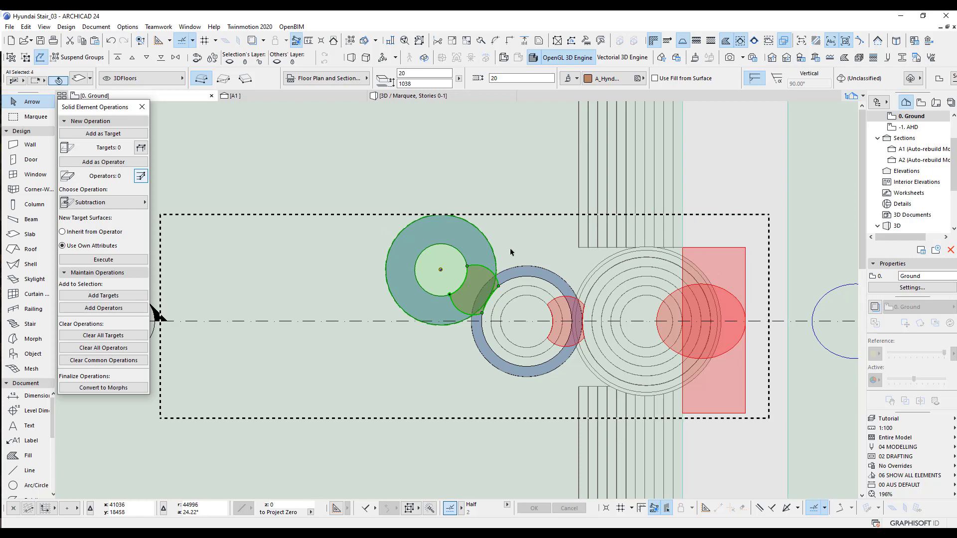
pyautogui.hotkey('ctrl', 'd')
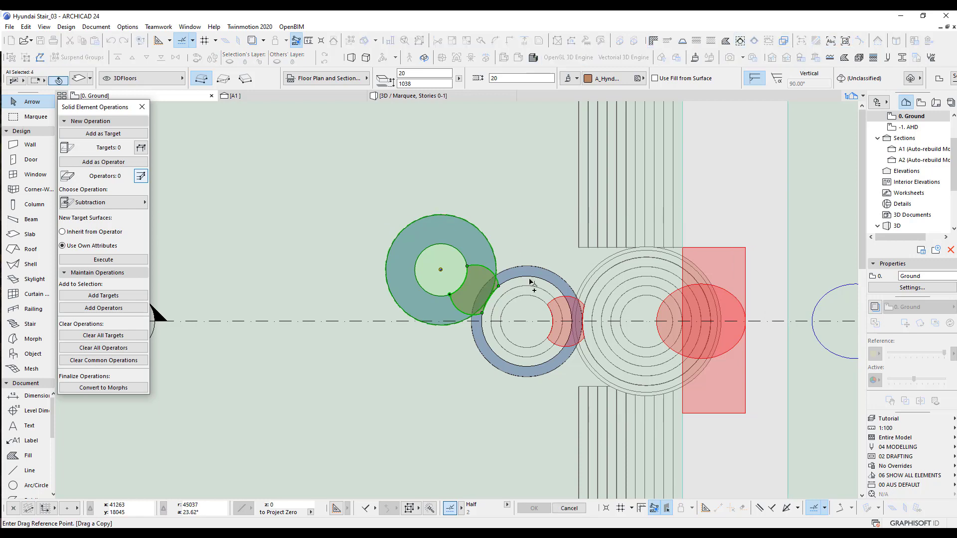
pyautogui.click(526, 321)
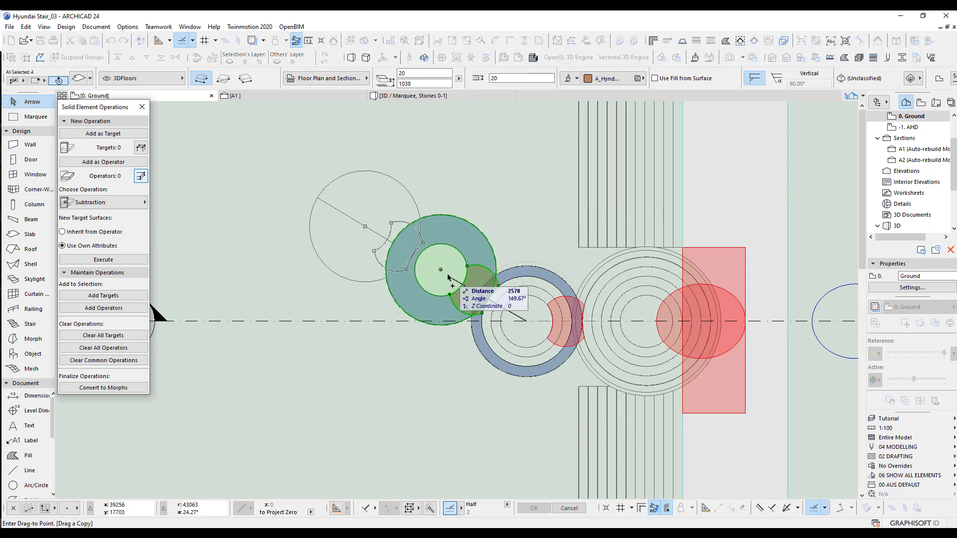
pyautogui.click(441, 270)
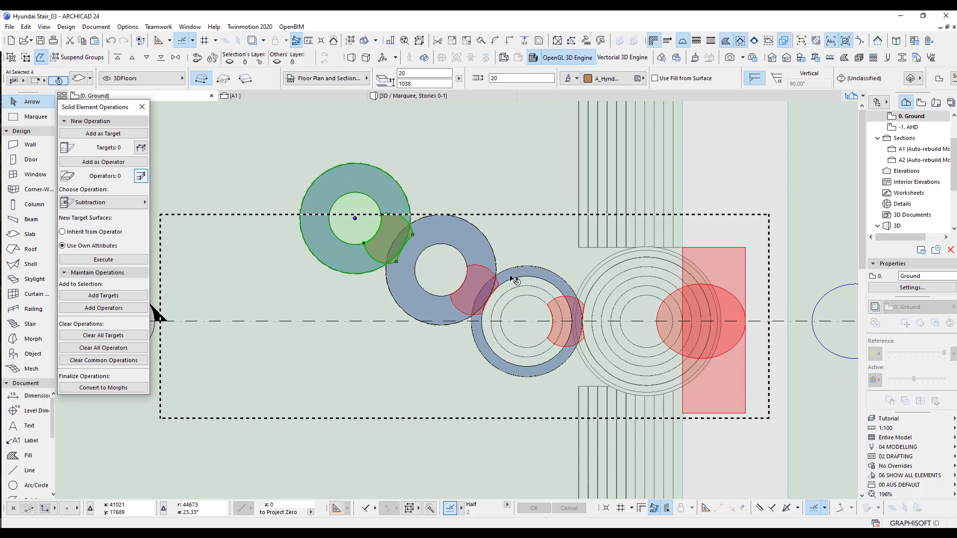
# Step: Rotate the copied fourth bowl with its floors and cutting morph counterclockwise about the third bowl's centre, back towards the section axis
pyautogui.hotkey('ctrl', 'e')
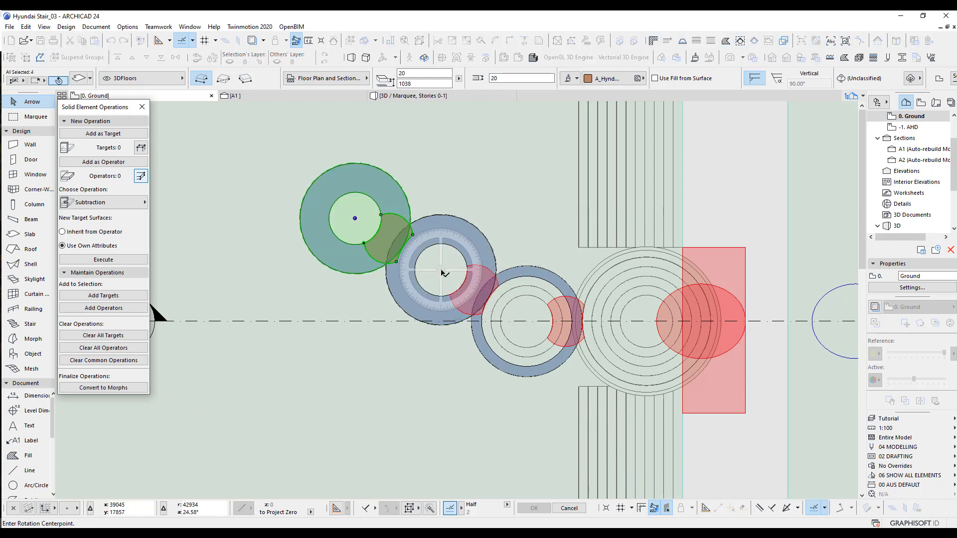
pyautogui.click(440, 271)
pyautogui.click(354, 218)
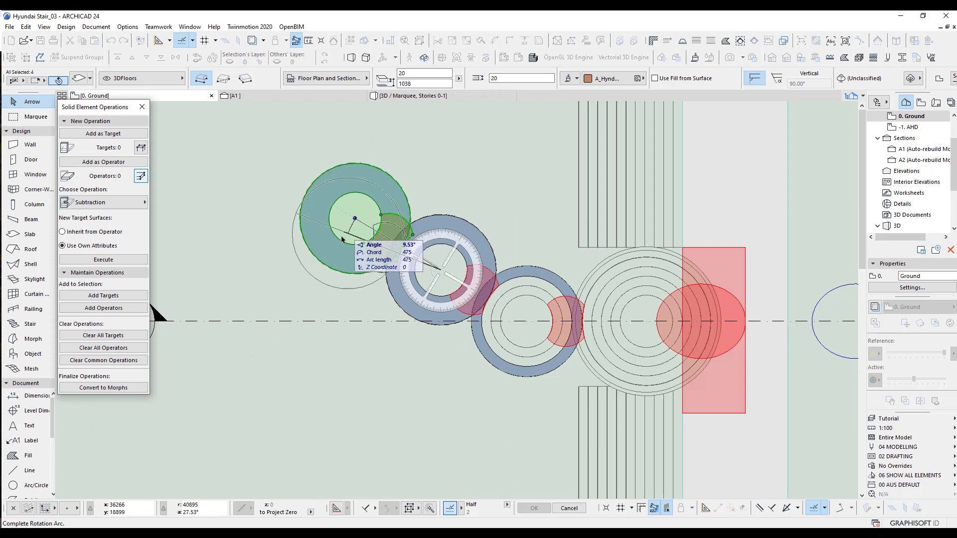
pyautogui.click(338, 255)
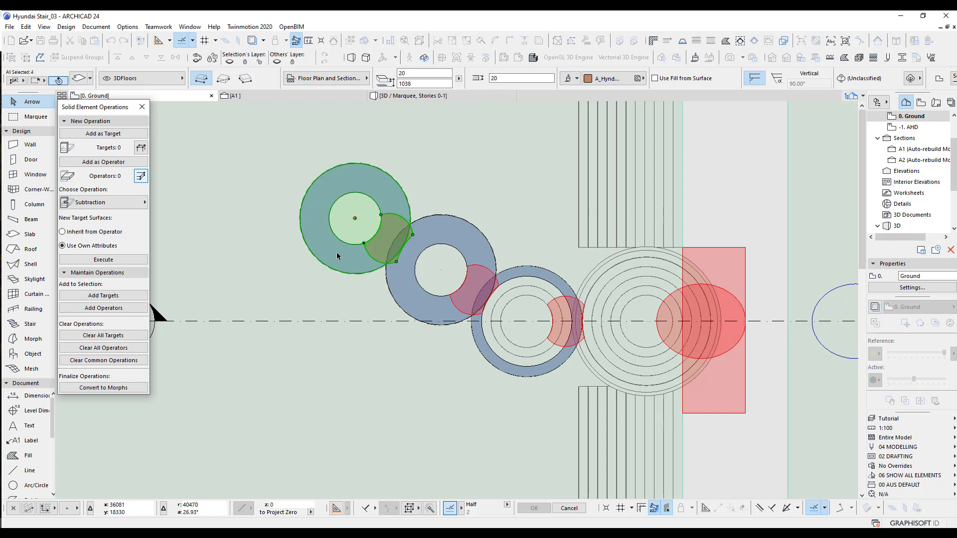
# Step: Redraw the marquee in plan so that it encloses the small bowls, including the new fourth one
pyautogui.click(35, 117)
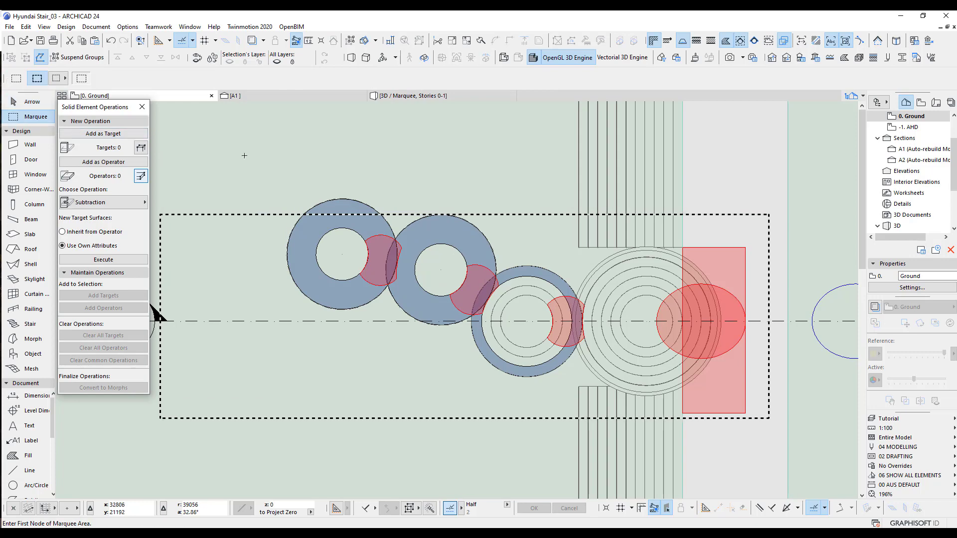
pyautogui.press('Escape')
pyautogui.click(656, 428)
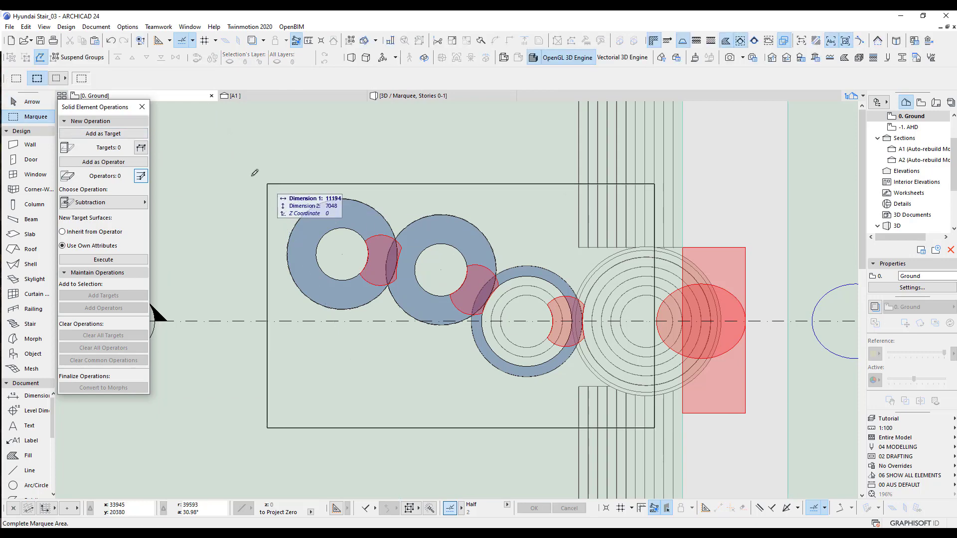
# Step: Finish a marquee enclosing the circular stair bowls on the ground floor plan and show the enclosed area in 3D
pyautogui.click(235, 160)
pyautogui.press('F5')
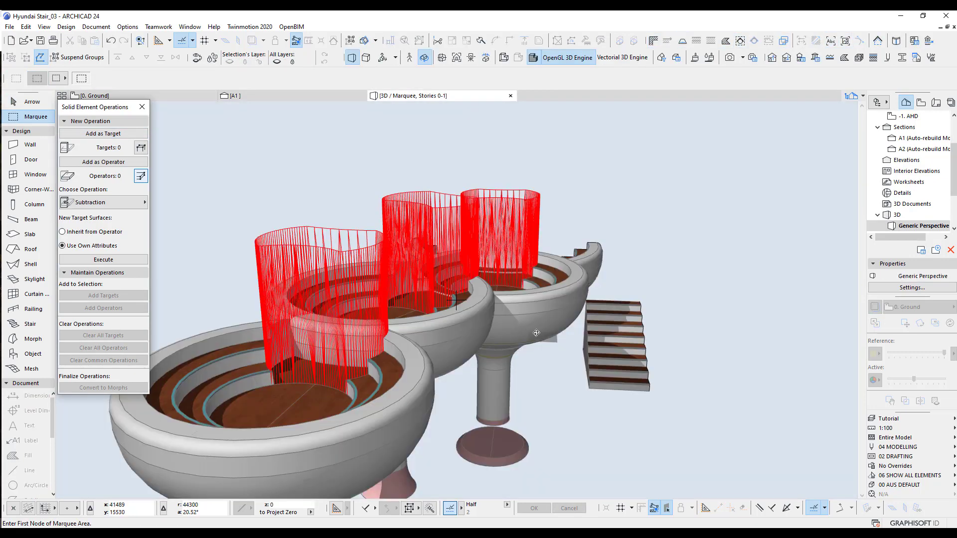
pyautogui.scroll(-3, 515, 339)
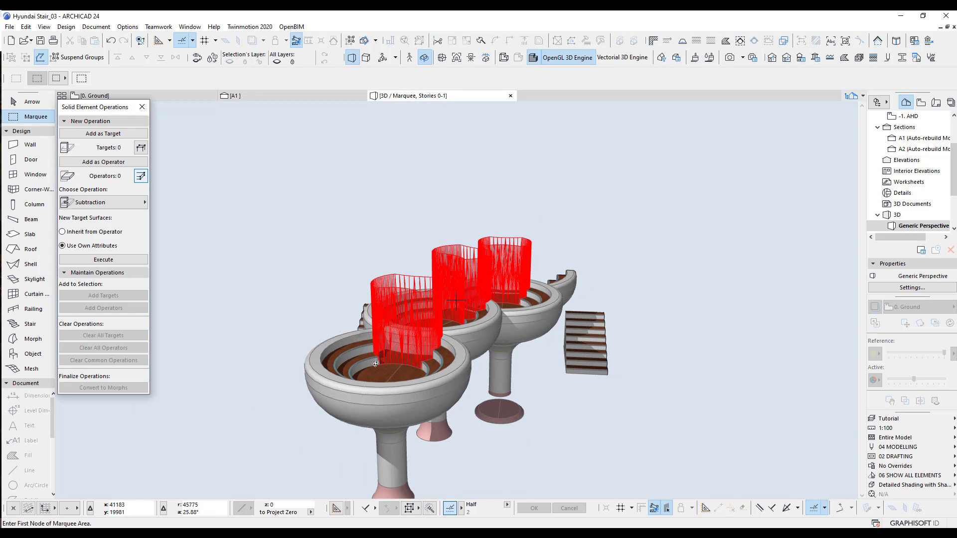
# Step: Elevate the end bowl and column group together with its red cutting element
pyautogui.keyDown('shift'); pyautogui.moveTo(376, 363); pyautogui.dragTo(643, 307, button='middle'); pyautogui.keyUp('shift')
pyautogui.scroll(4, 580, 276)
pyautogui.moveTo(571, 274); pyautogui.dragTo(457, 300, button='middle')
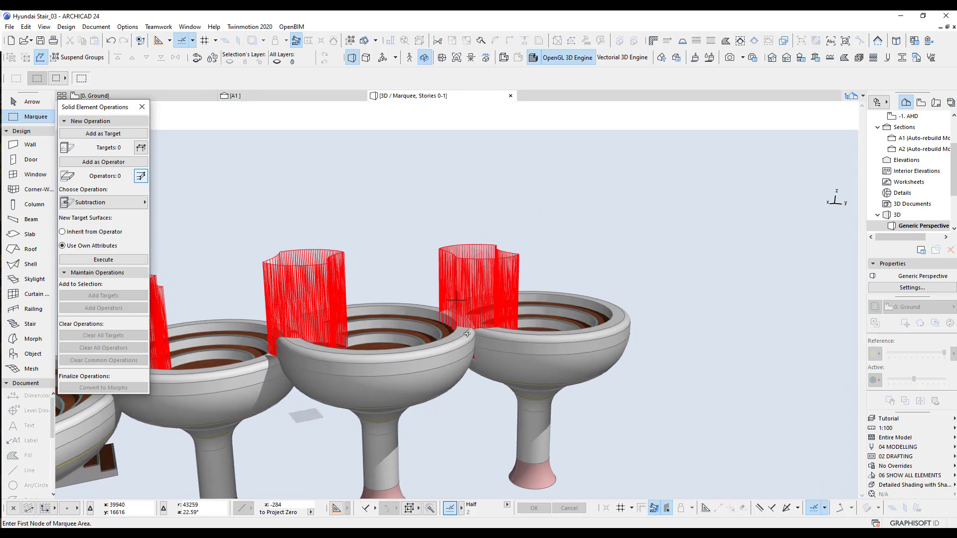
pyautogui.click(30, 102)
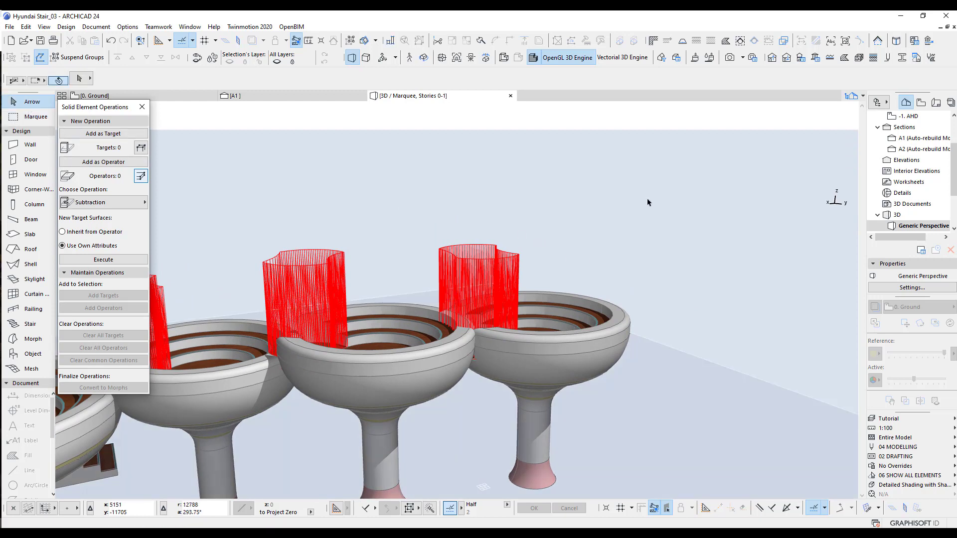
pyautogui.click(646, 193)
pyautogui.click(535, 369)
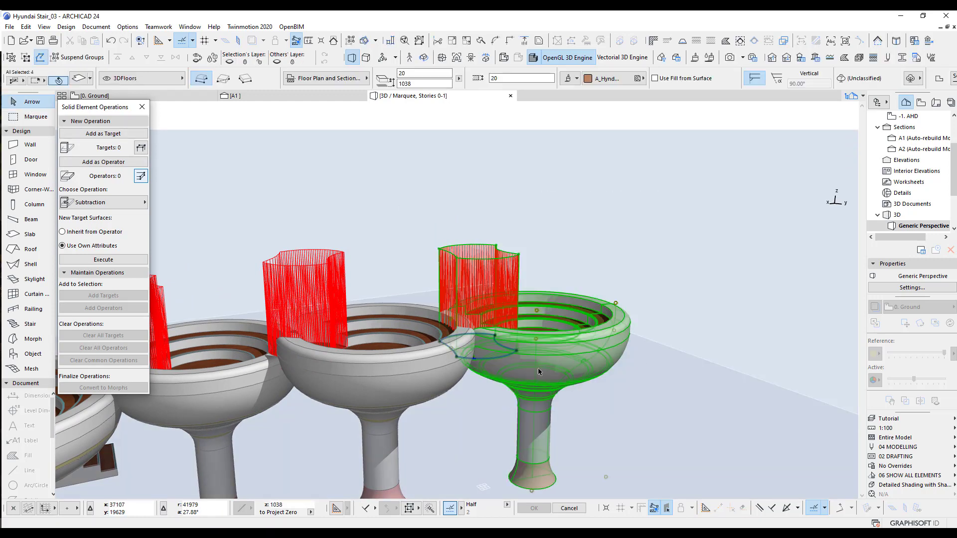
pyautogui.hotkey('ctrl', '9')
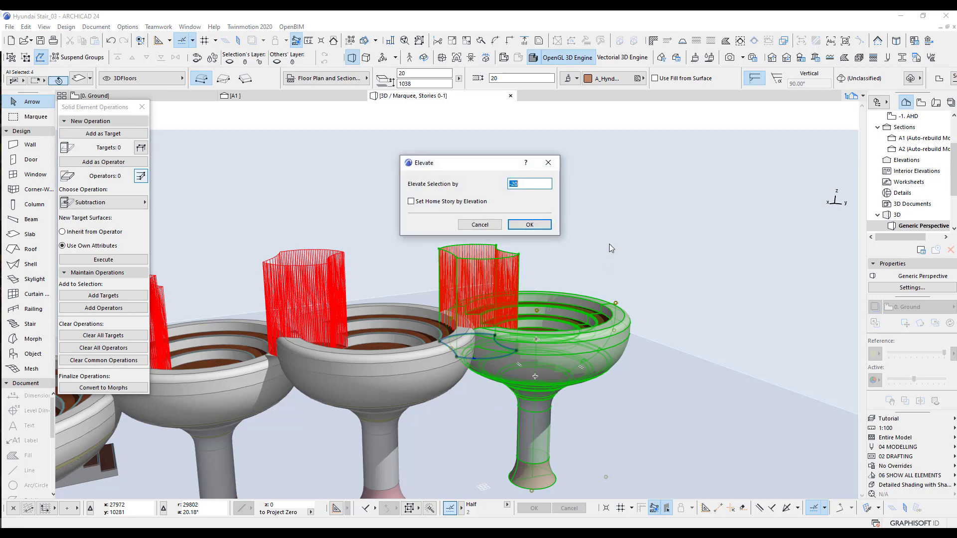
pyautogui.write('20')
pyautogui.press('Return')
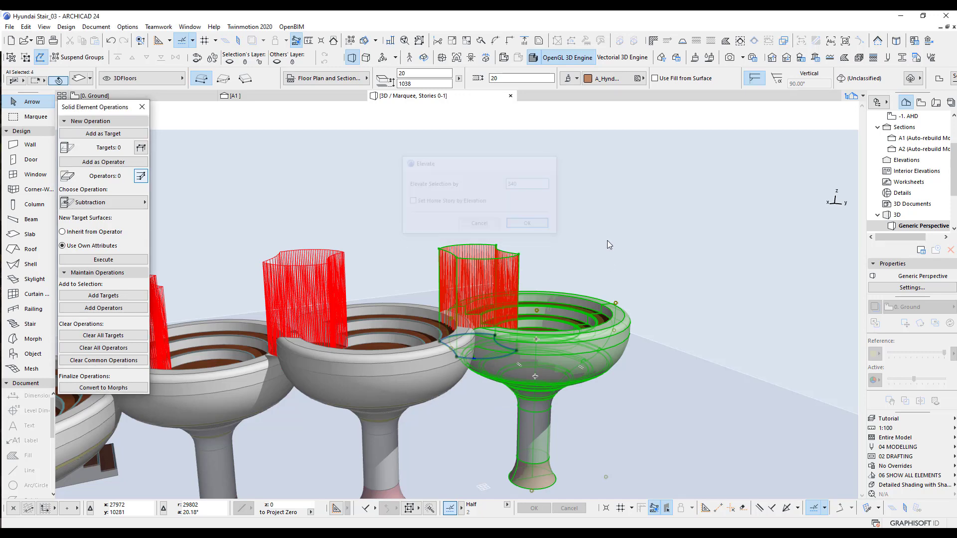
pyautogui.press('Escape')
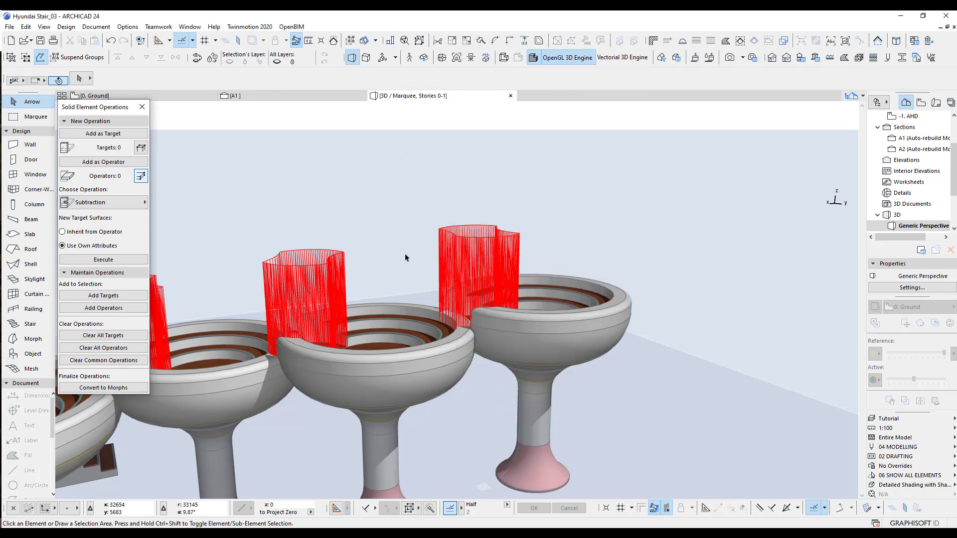
# Step: Subtract the raised end bowl's cutting element from the walls of the neighbouring bowl with a solid element operation
pyautogui.keyDown('shift'); pyautogui.moveTo(268, 320); pyautogui.dragTo(749, 363, button='middle'); pyautogui.keyUp('shift')
pyautogui.scroll(4, 573, 344)
pyautogui.moveTo(557, 332); pyautogui.dragTo(591, 356, button='middle')
pyautogui.scroll(3, 591, 357)
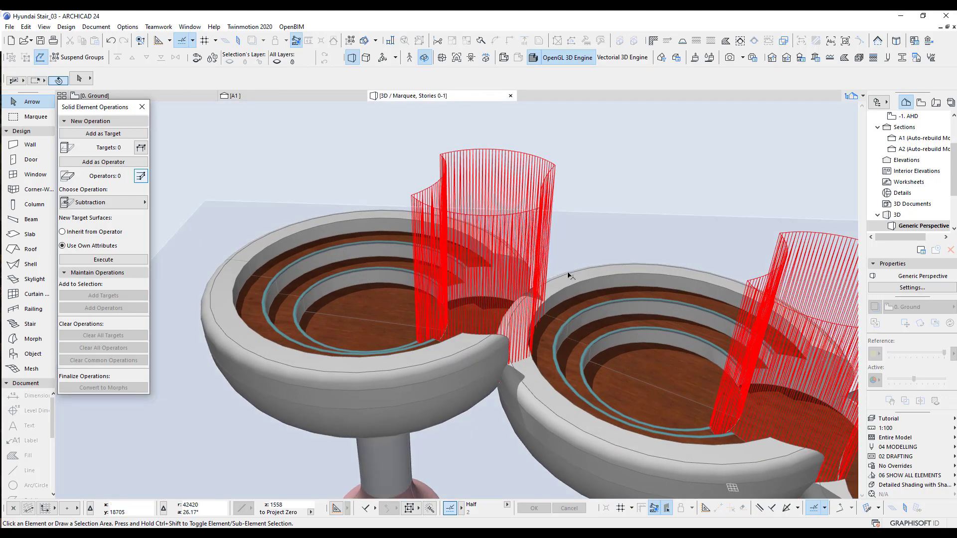
pyautogui.click(580, 285)
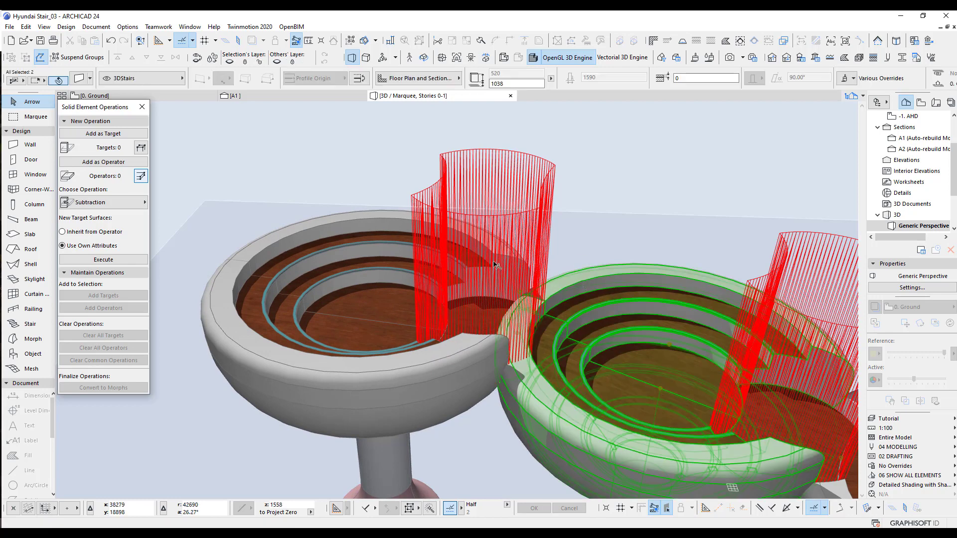
pyautogui.click(107, 135)
pyautogui.click(427, 148)
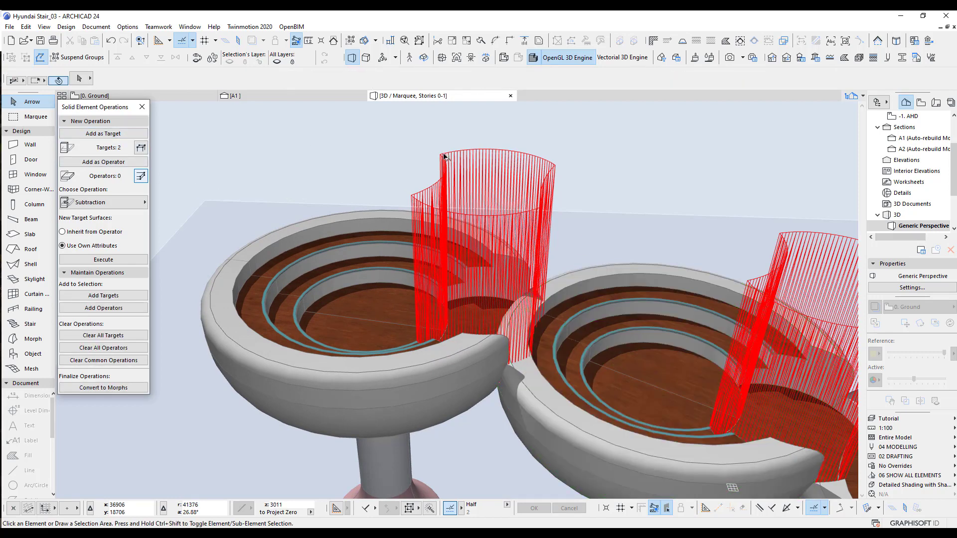
pyautogui.click(487, 177)
pyautogui.click(115, 163)
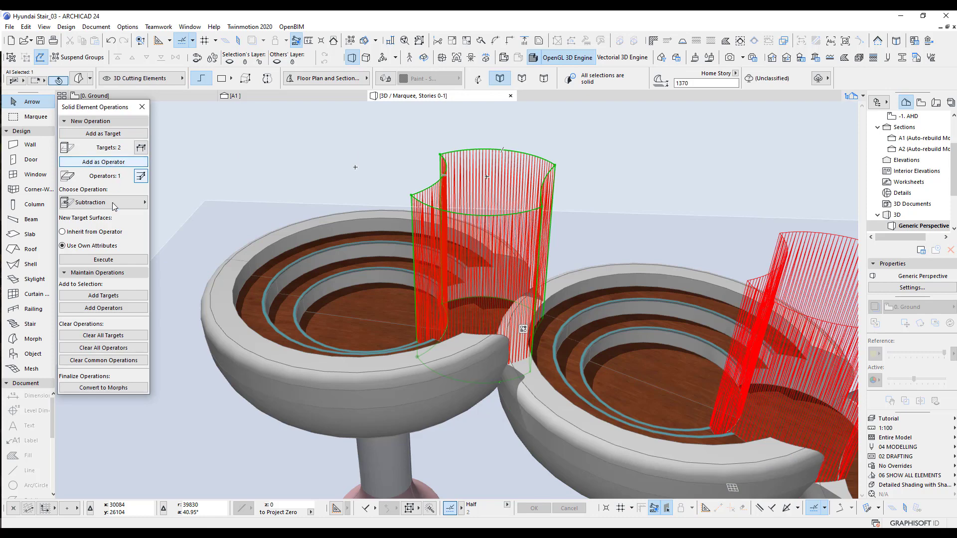
pyautogui.click(590, 219)
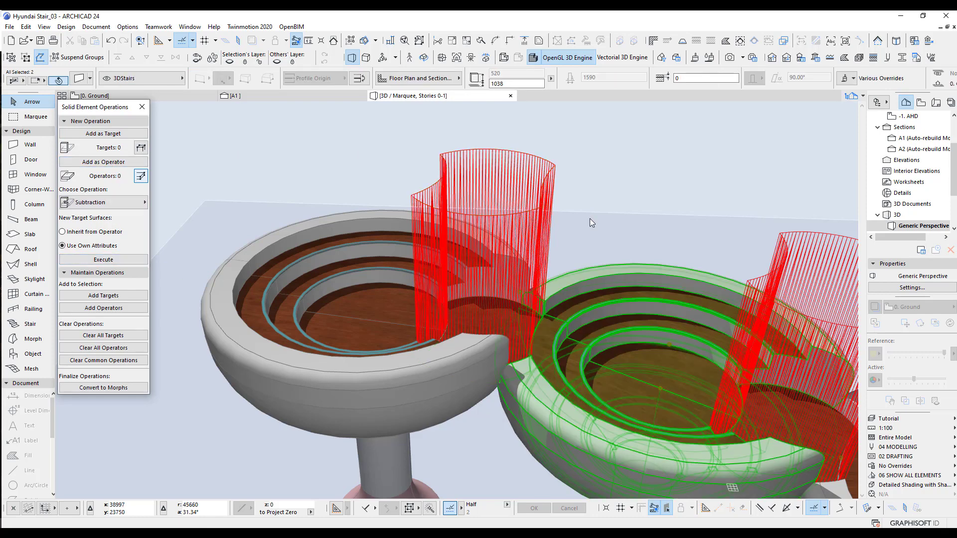
# Step: Switch the layer combination to "Tutorial cut elements off" to hide the red cutting elements
pyautogui.click(901, 420)
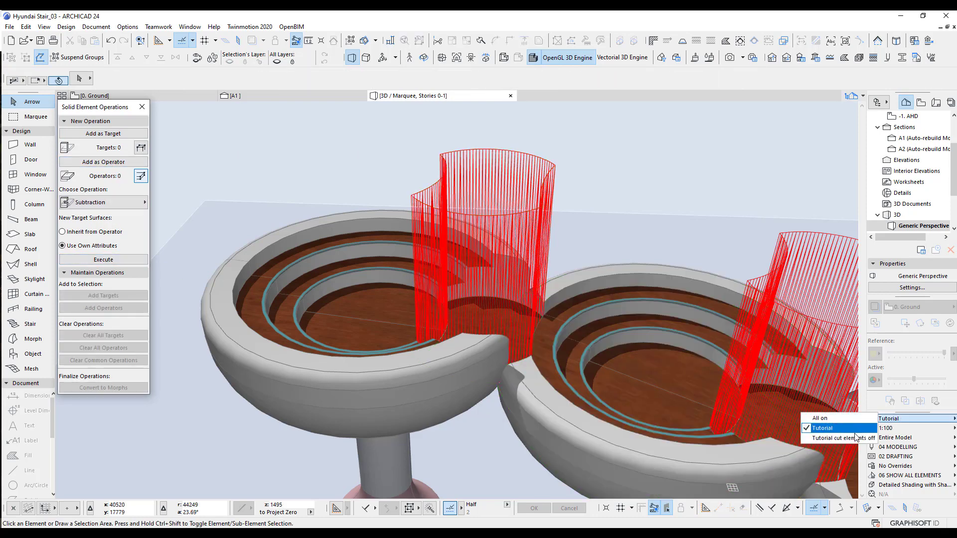
pyautogui.click(858, 438)
pyautogui.scroll(-2, 620, 352)
pyautogui.scroll(-3, 619, 352)
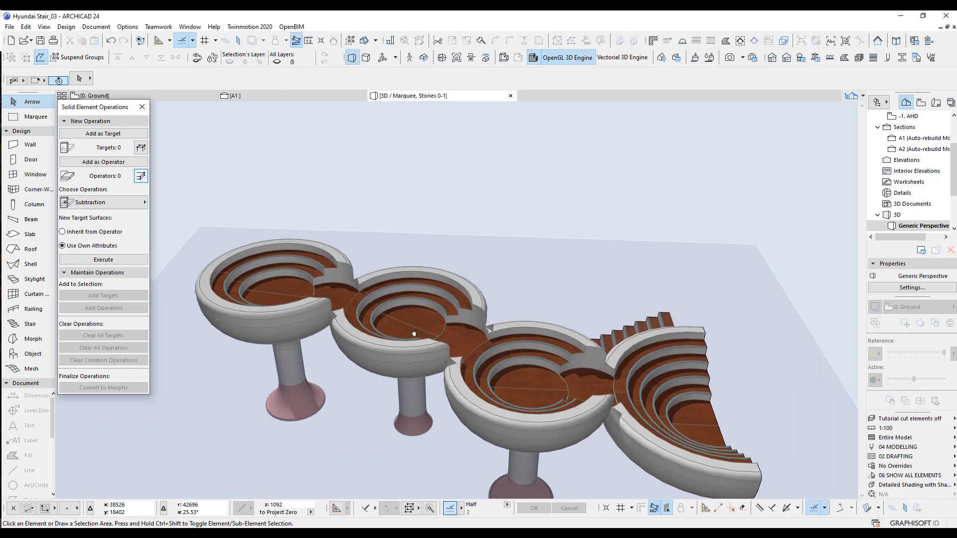
# Step: Set the stories to show in 3D to Infinite in the 3D element filter
pyautogui.keyDown('shift'); pyautogui.moveTo(510, 331); pyautogui.dragTo(658, 317, button='middle'); pyautogui.keyUp('shift')
pyautogui.moveTo(554, 330); pyautogui.dragTo(591, 238, button='middle')
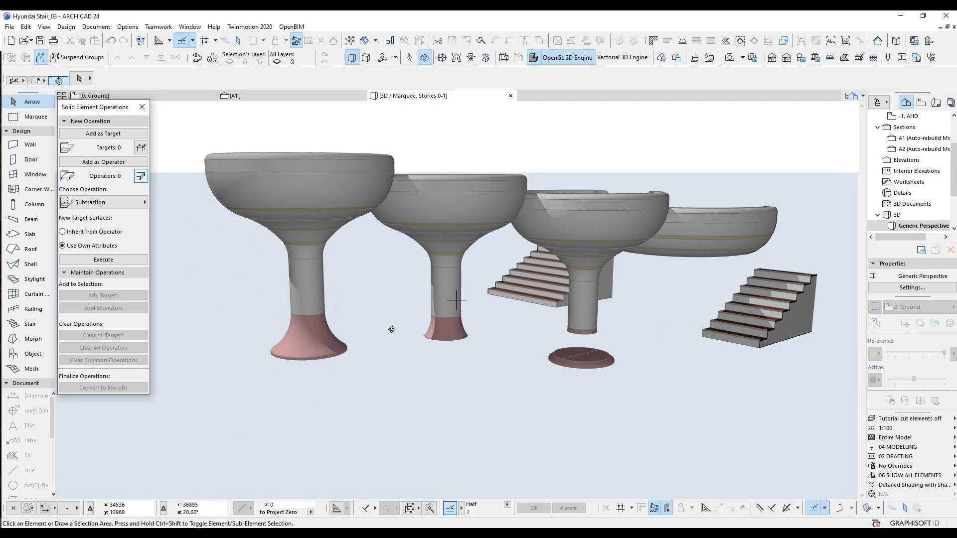
pyautogui.keyDown('shift'); pyautogui.moveTo(392, 330); pyautogui.dragTo(384, 333, button='middle'); pyautogui.keyUp('shift')
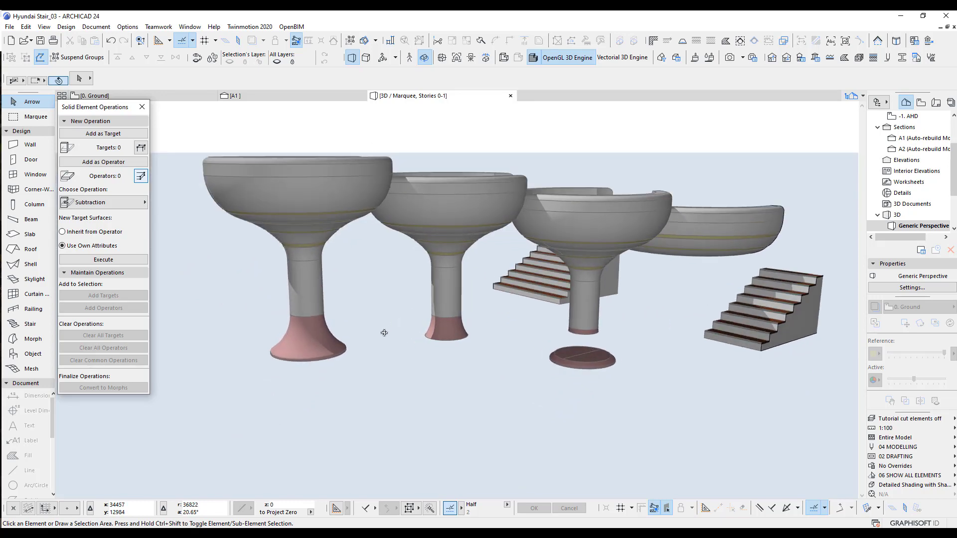
pyautogui.hotkey('ctrl', 'shift', 'F5')
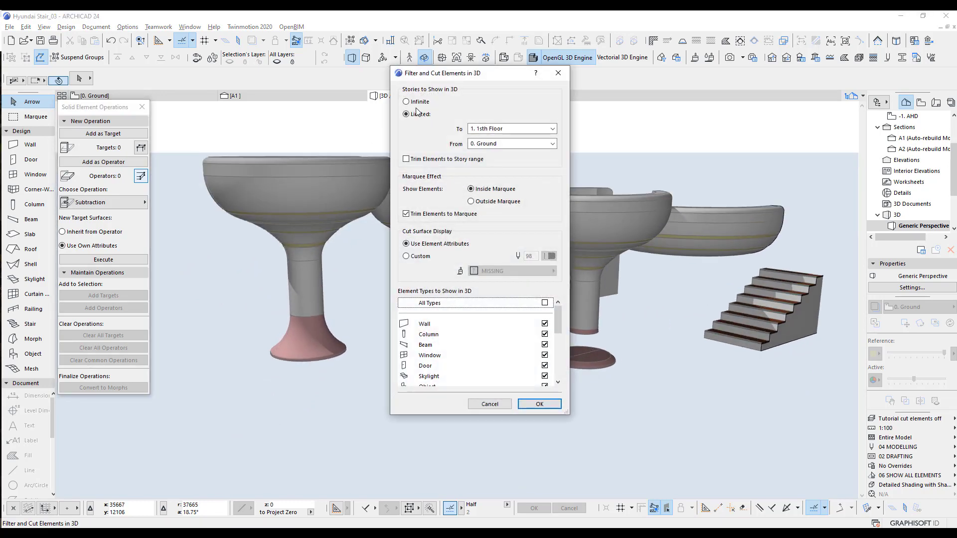
pyautogui.click(417, 103)
pyautogui.click(557, 403)
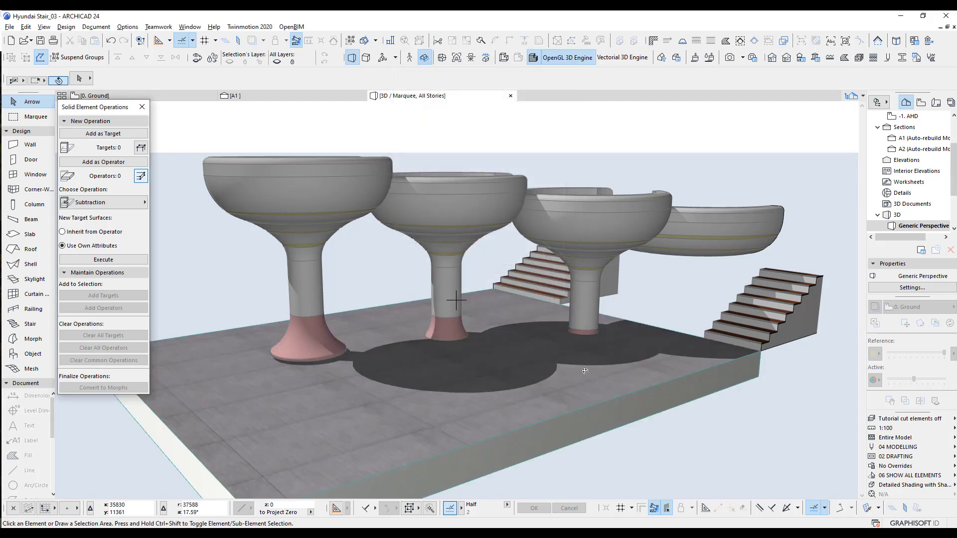
# Step: Examine the bowls, their columns and the ground slab from several sides
pyautogui.scroll(-3, 469, 350)
pyautogui.moveTo(469, 350); pyautogui.dragTo(486, 352, button='middle')
pyautogui.moveTo(514, 334); pyautogui.dragTo(686, 343)
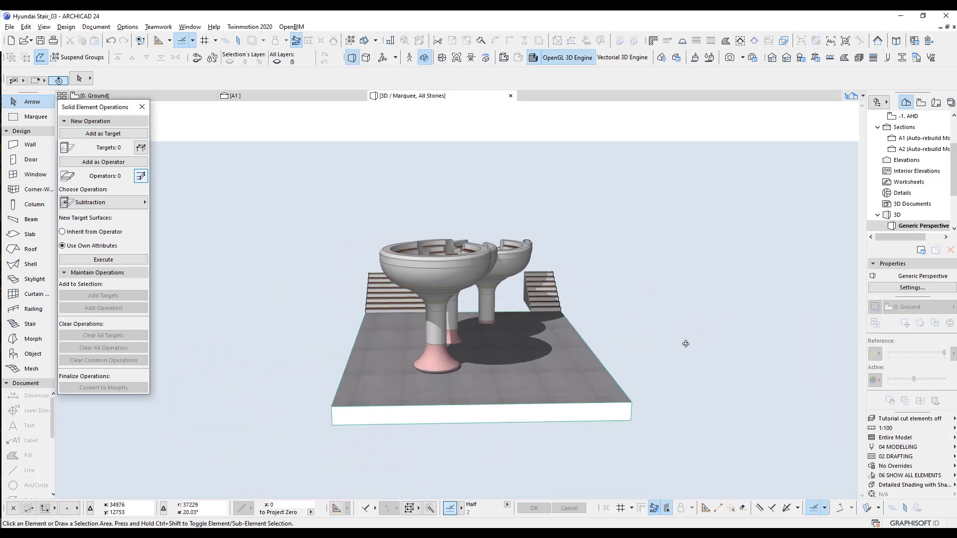
pyautogui.keyDown('shift'); pyautogui.moveTo(686, 344); pyautogui.dragTo(467, 374, button='middle'); pyautogui.keyUp('shift')
pyautogui.keyDown('shift'); pyautogui.moveTo(578, 319); pyautogui.dragTo(427, 366, button='middle'); pyautogui.keyUp('shift')
pyautogui.scroll(3, 451, 354)
pyautogui.keyDown('shift'); pyautogui.moveTo(503, 351); pyautogui.dragTo(464, 357, button='middle'); pyautogui.keyUp('shift')
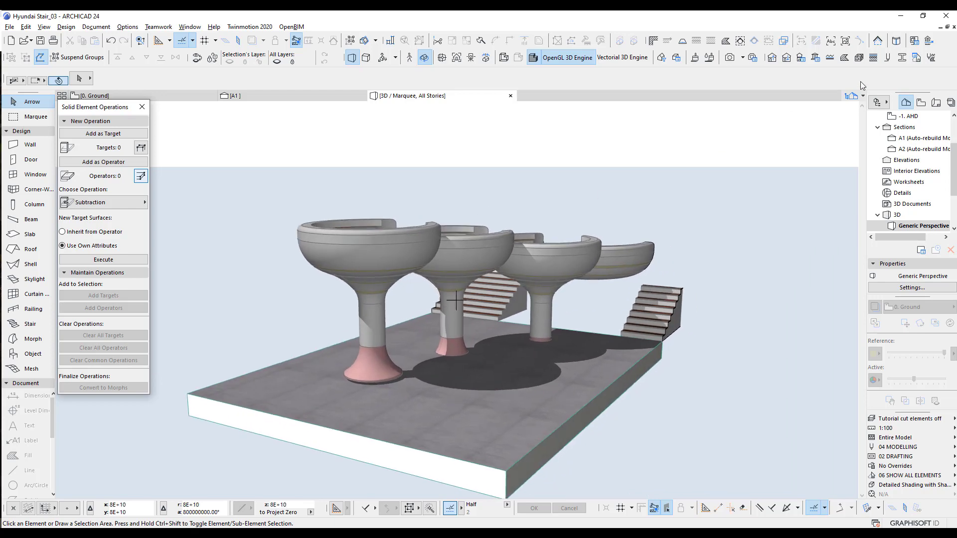
# Step: Open the Profile Manager and choose the profile AHyundaiStair 2
pyautogui.click(903, 58)
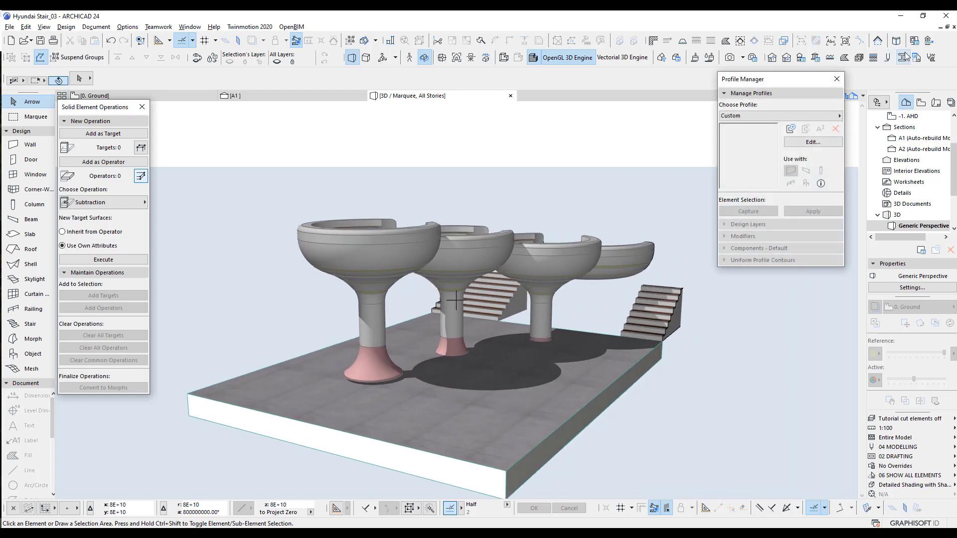
pyautogui.click(788, 115)
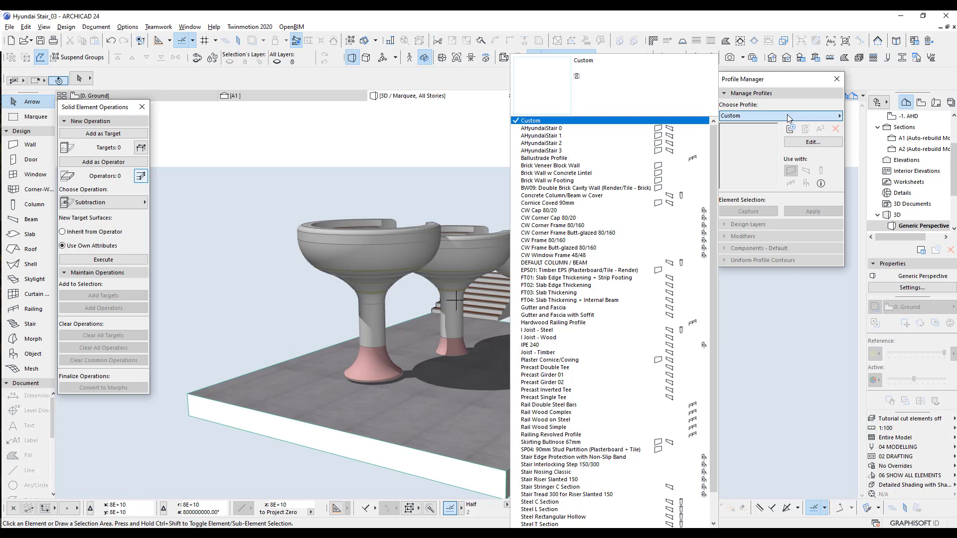
pyautogui.click(563, 145)
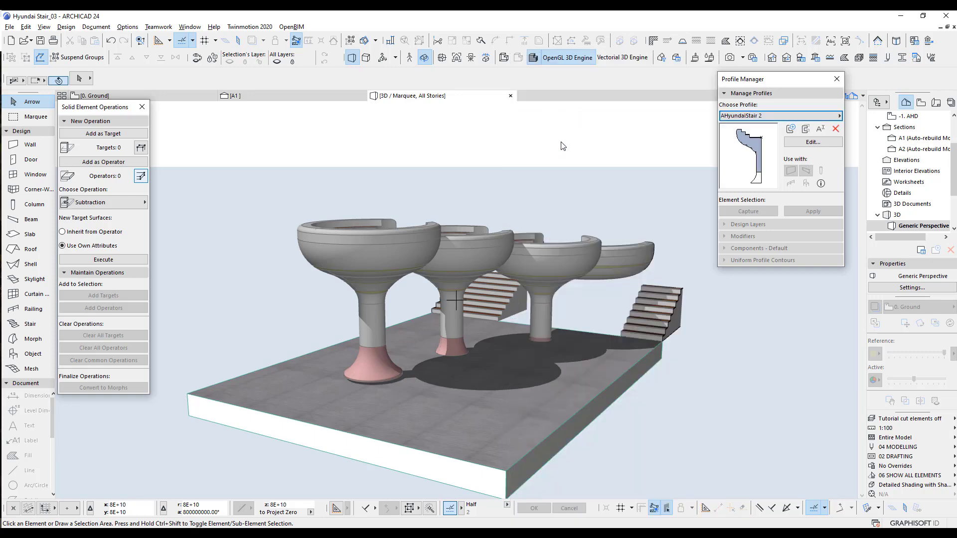
pyautogui.click(807, 132)
pyautogui.click(804, 131)
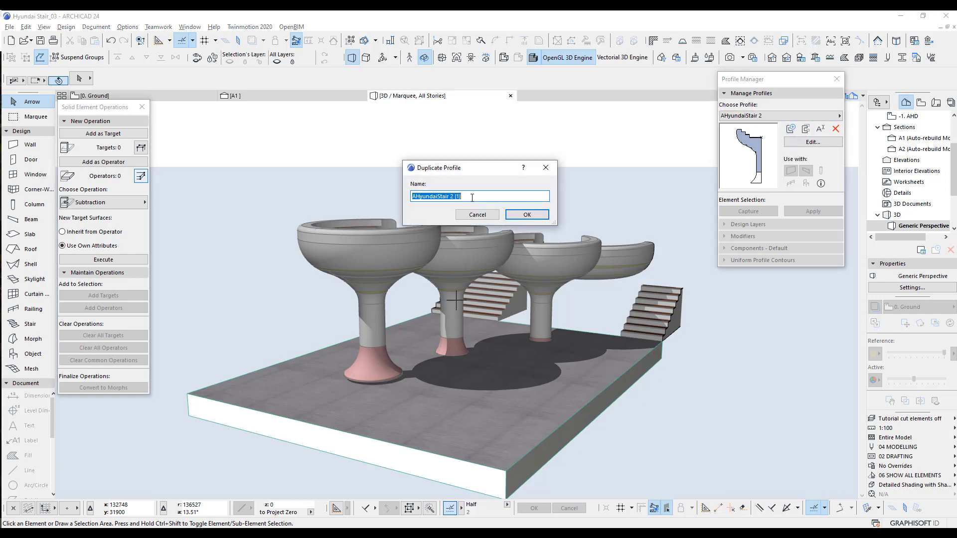
pyautogui.click(475, 215)
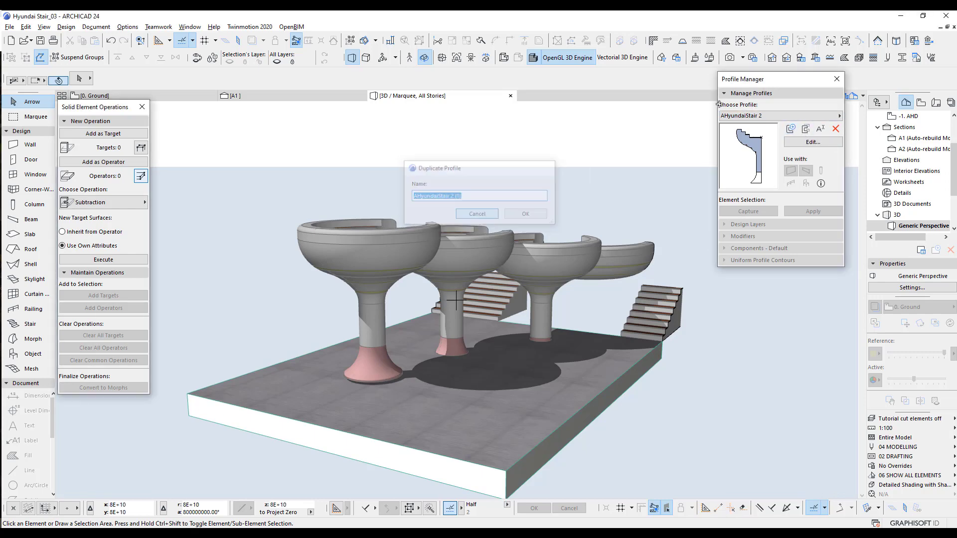
# Step: Duplicate the AHyundaiStair 2 profile under the name "AHyundaiStair 4 Base"
pyautogui.click(745, 116)
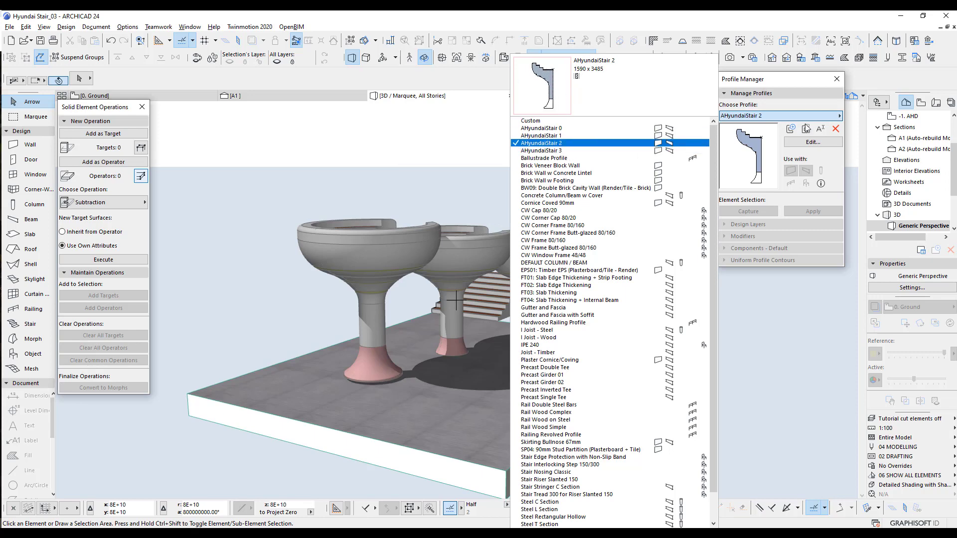
pyautogui.click(803, 118)
pyautogui.click(805, 129)
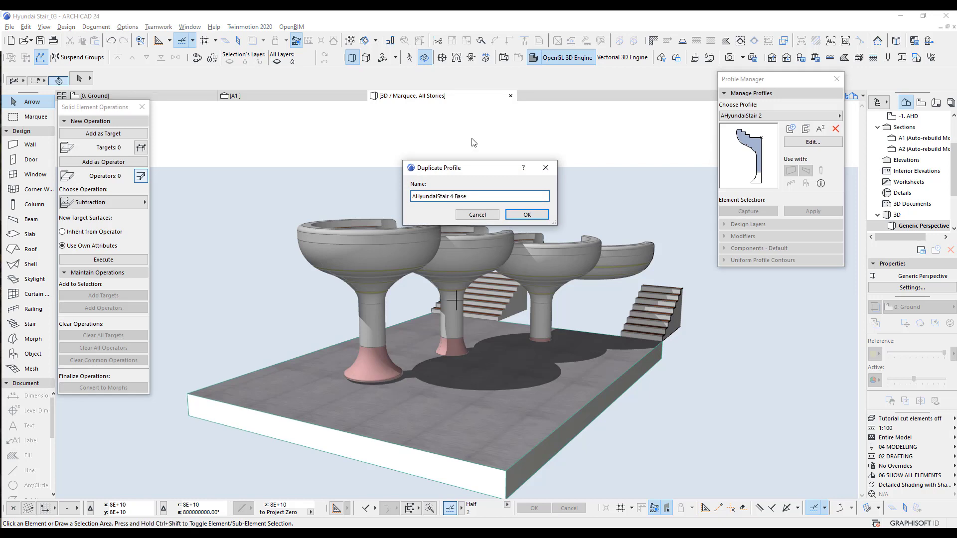
pyautogui.click(535, 217)
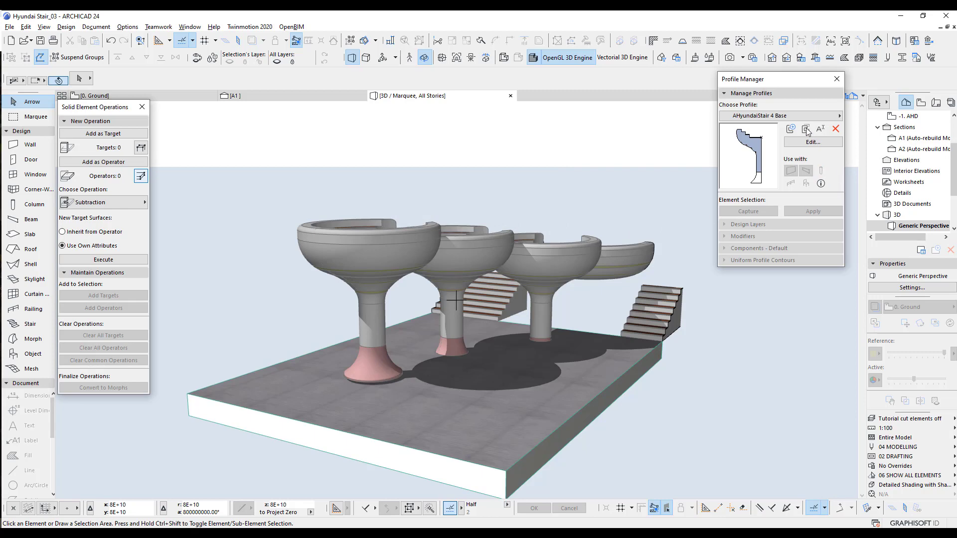
# Step: Delete the flared column base from the AHyundaiStair 2 profile and save the profile
pyautogui.click(788, 118)
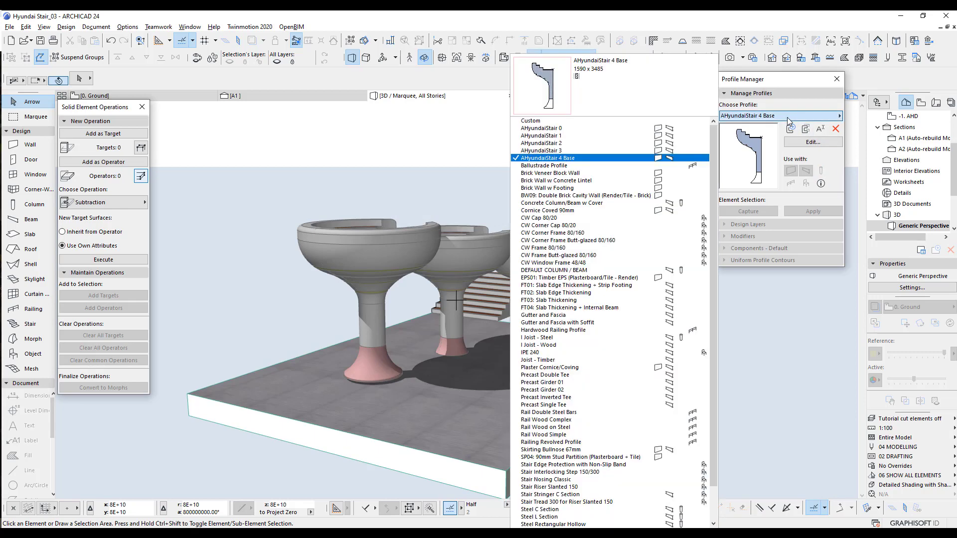
pyautogui.click(570, 144)
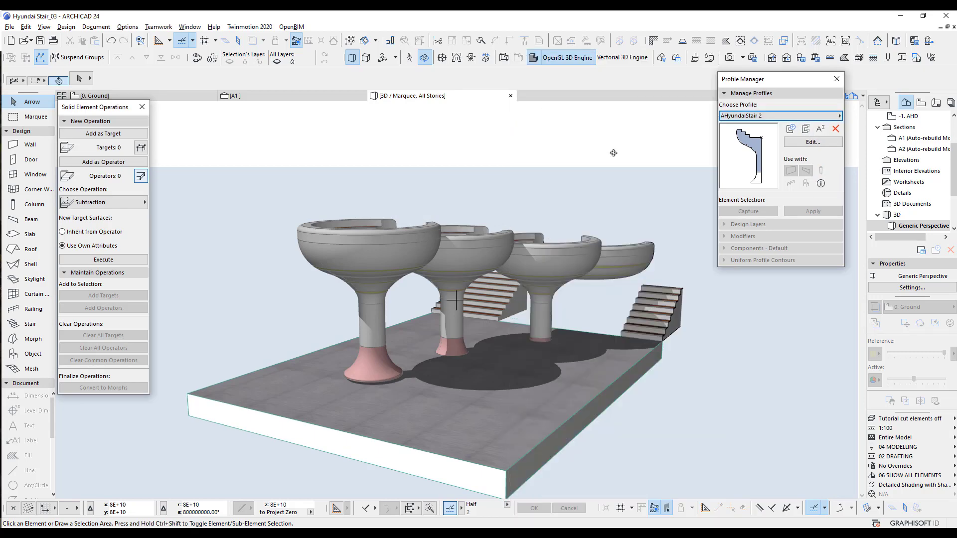
pyautogui.click(811, 142)
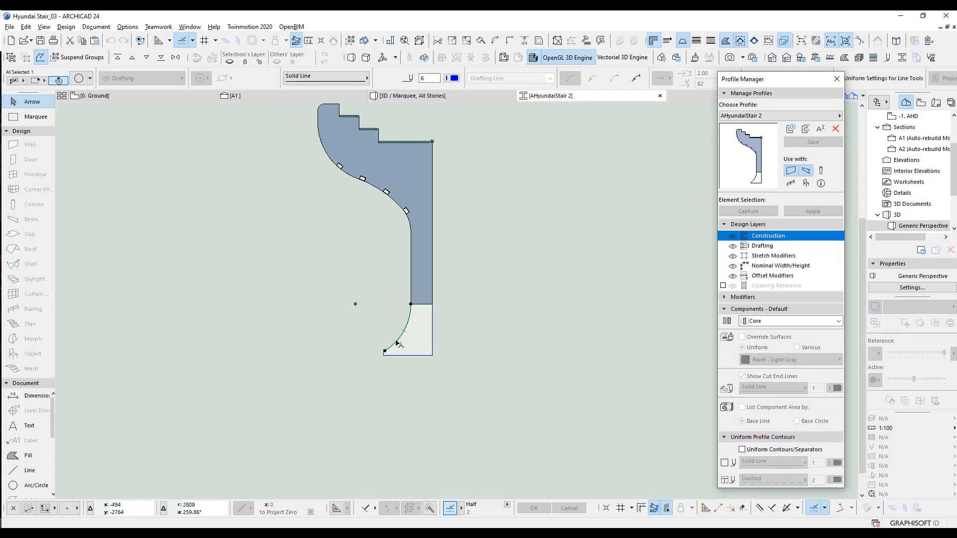
pyautogui.moveTo(357, 382); pyautogui.dragTo(453, 294)
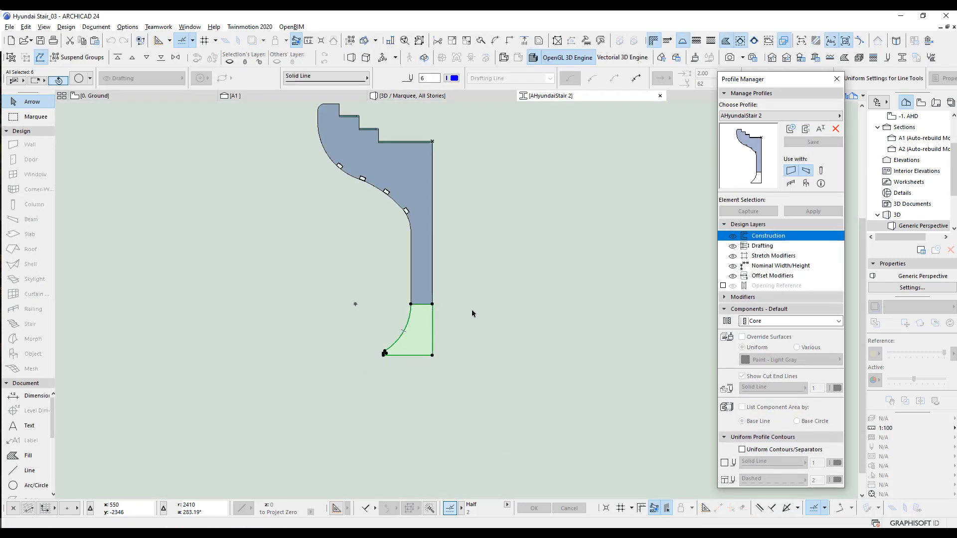
pyautogui.press('Delete')
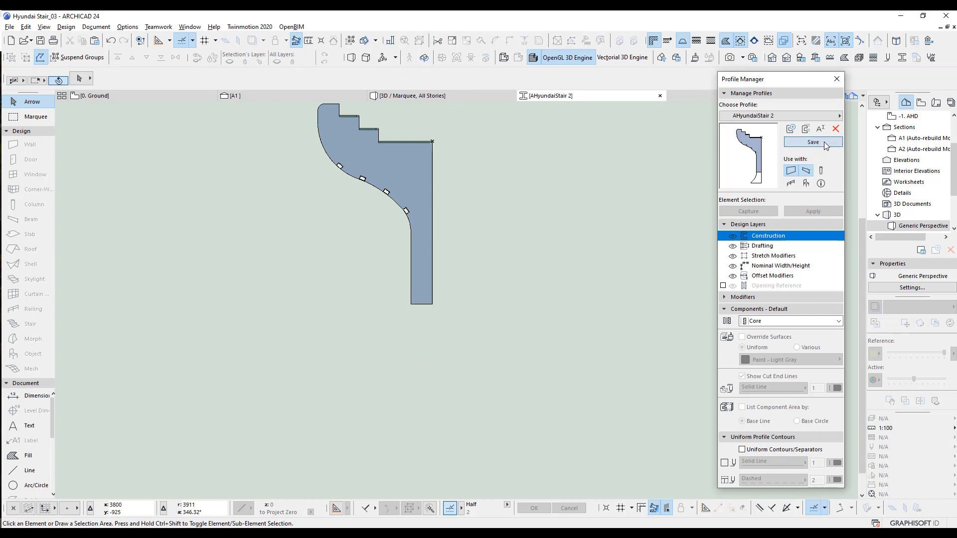
pyautogui.click(824, 143)
# Step: Delete the flared column base from the AHyundaiStair 3 profile and save the profile
pyautogui.click(781, 117)
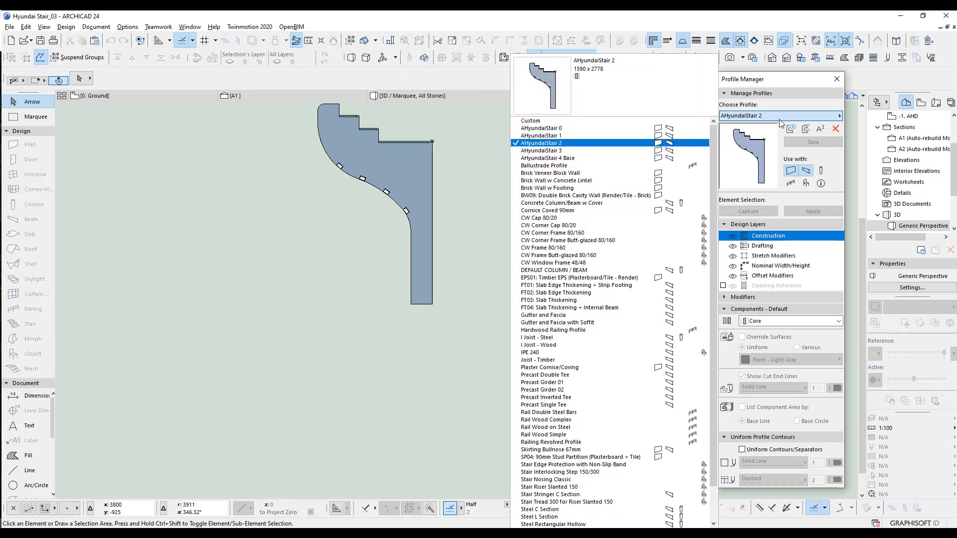
pyautogui.click(562, 151)
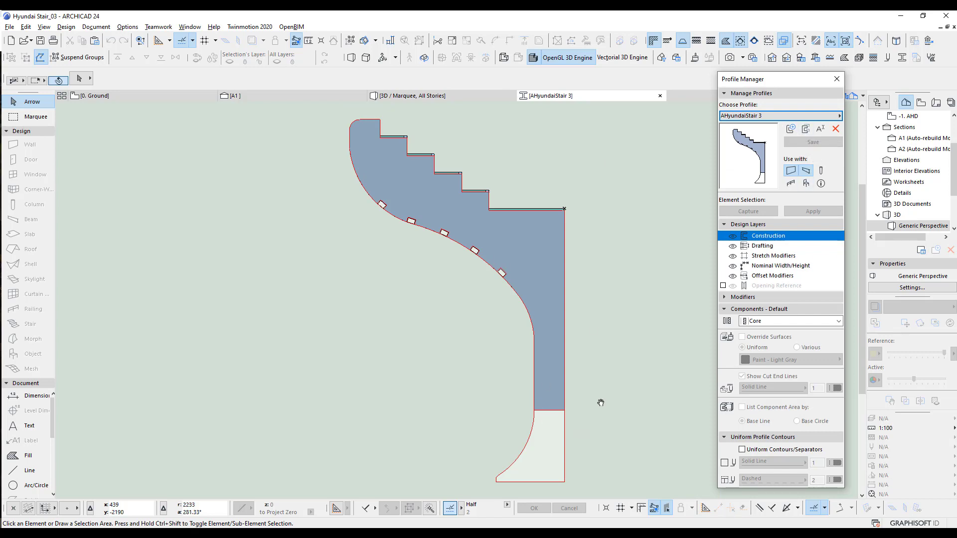
pyautogui.moveTo(600, 403); pyautogui.dragTo(556, 318, button='middle')
pyautogui.moveTo(557, 417); pyautogui.dragTo(416, 358)
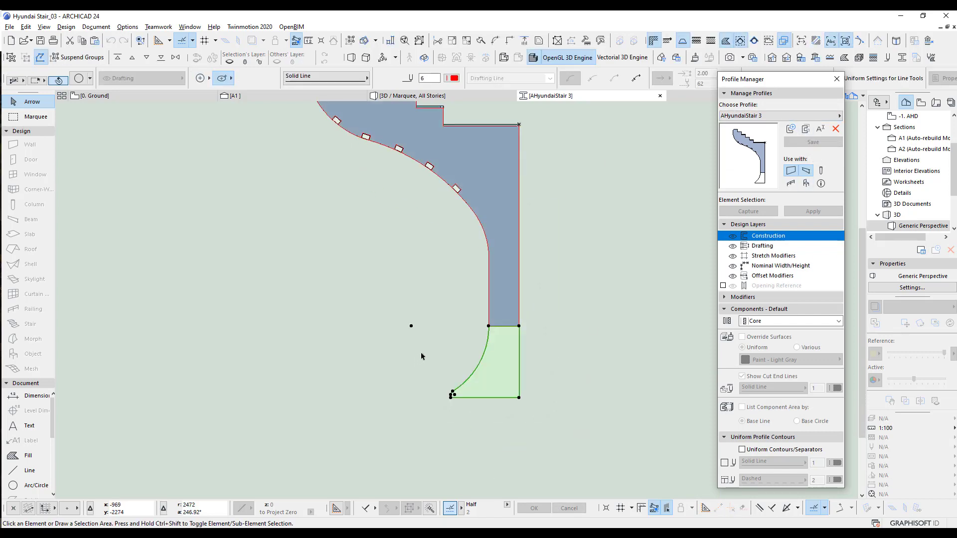
pyautogui.press('Delete')
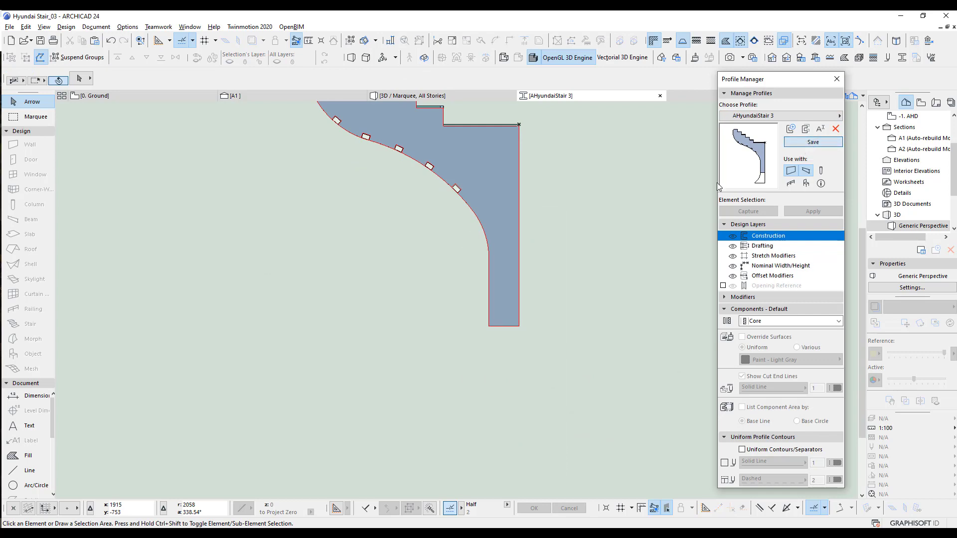
pyautogui.hotkey('ctrl', 's')
# Step: Examine the bowls without their flared bases in 3D and their layout on the ground floor plan
pyautogui.press('F2')
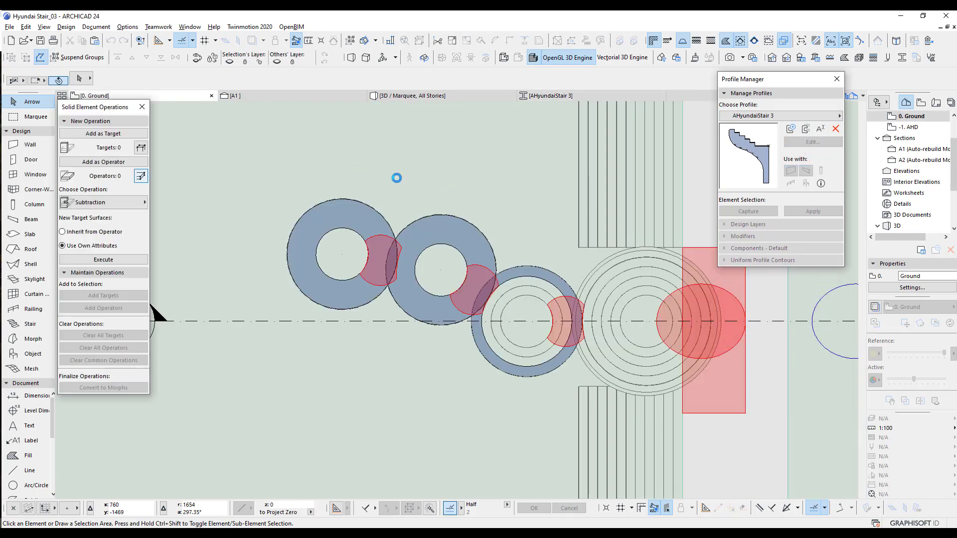
pyautogui.press('F3')
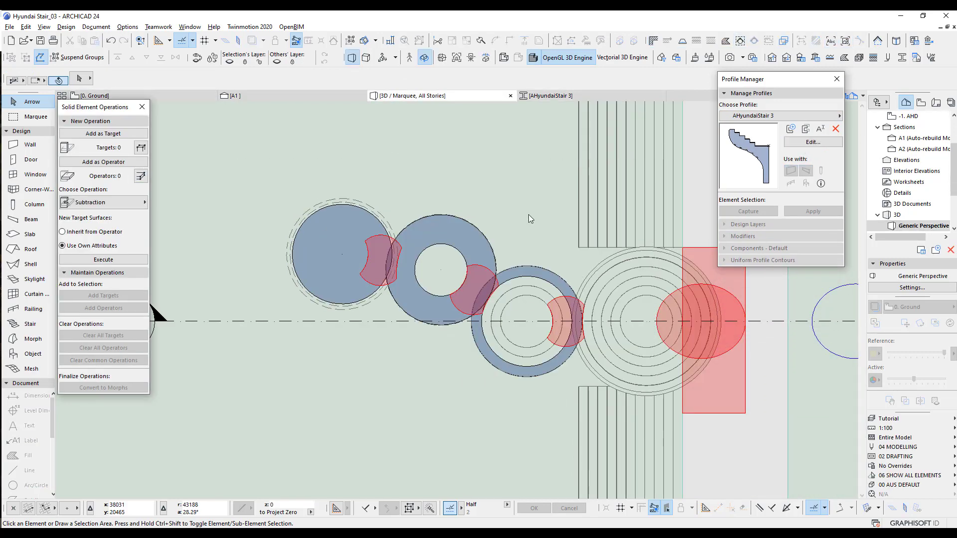
pyautogui.moveTo(443, 328); pyautogui.dragTo(341, 337)
pyautogui.press('F2')
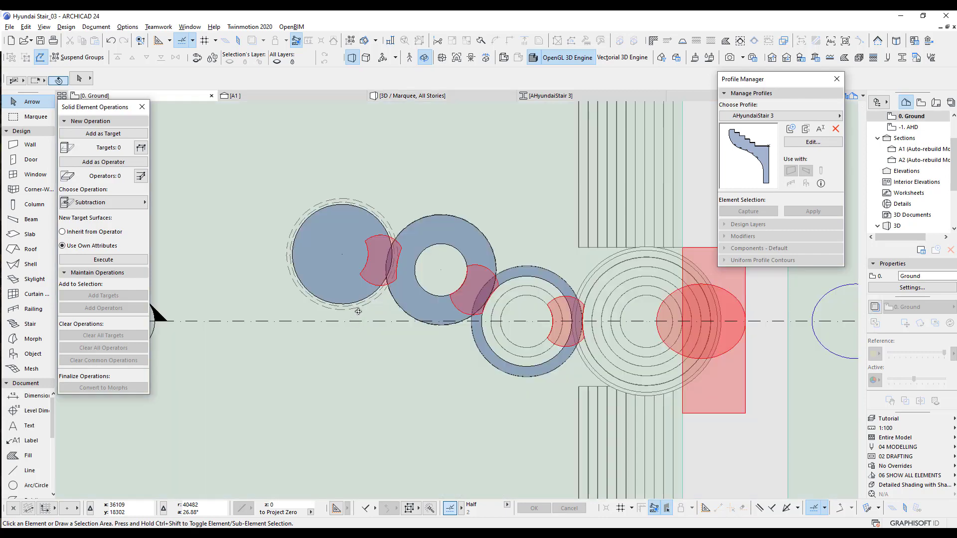
pyautogui.scroll(-3, 443, 323)
pyautogui.moveTo(465, 328); pyautogui.dragTo(505, 321, button='middle')
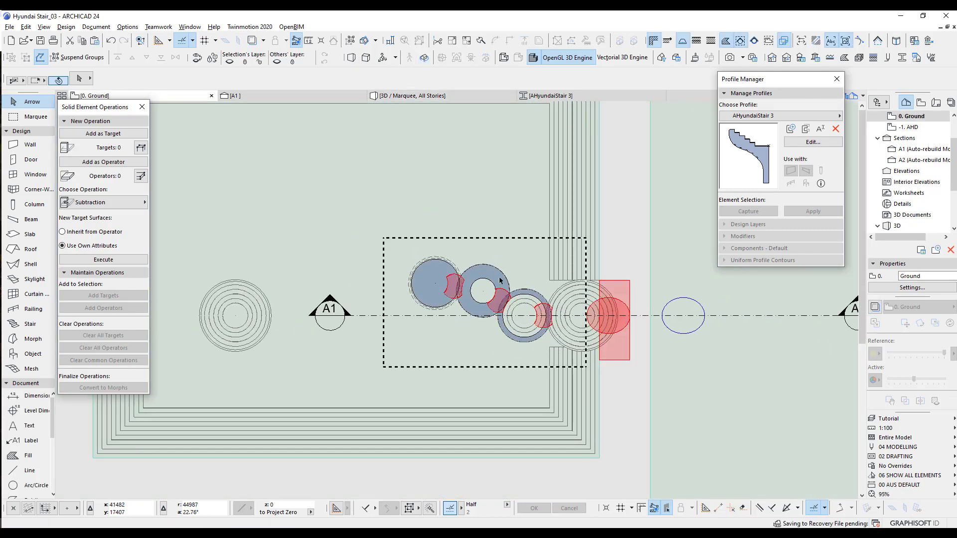
pyautogui.scroll(-2, 481, 293)
pyautogui.scroll(2, 286, 309)
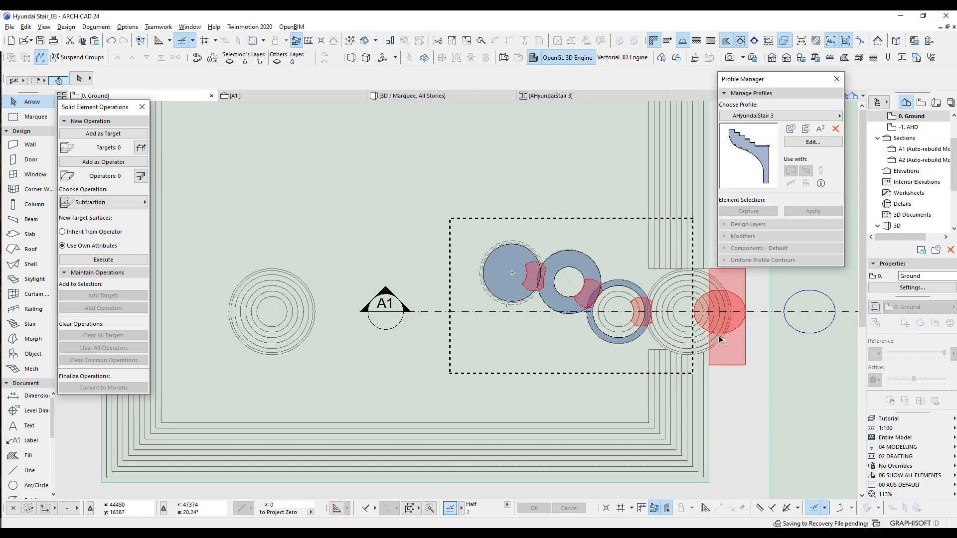
pyautogui.moveTo(740, 324); pyautogui.dragTo(628, 319, button='middle')
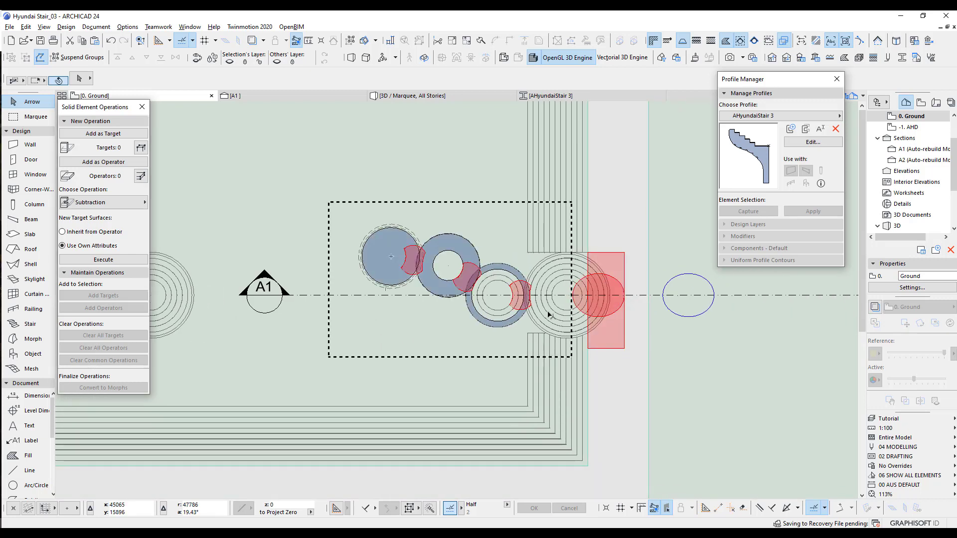
pyautogui.scroll(-1, 479, 322)
pyautogui.moveTo(479, 322); pyautogui.dragTo(544, 322, button='middle')
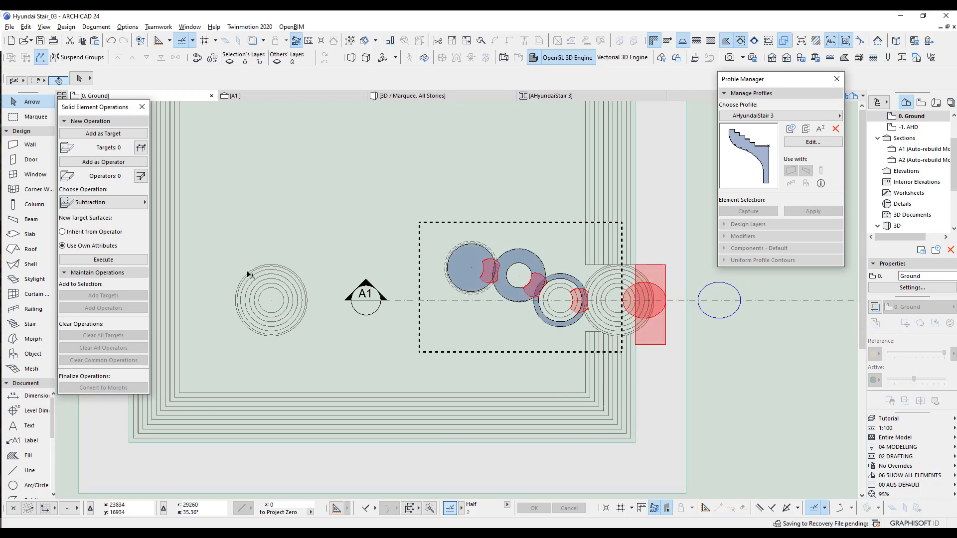
# Step: Move the detached large bowl about 9.3 m along the section line towards the first small bowl and check it in 3D
pyautogui.click(294, 288)
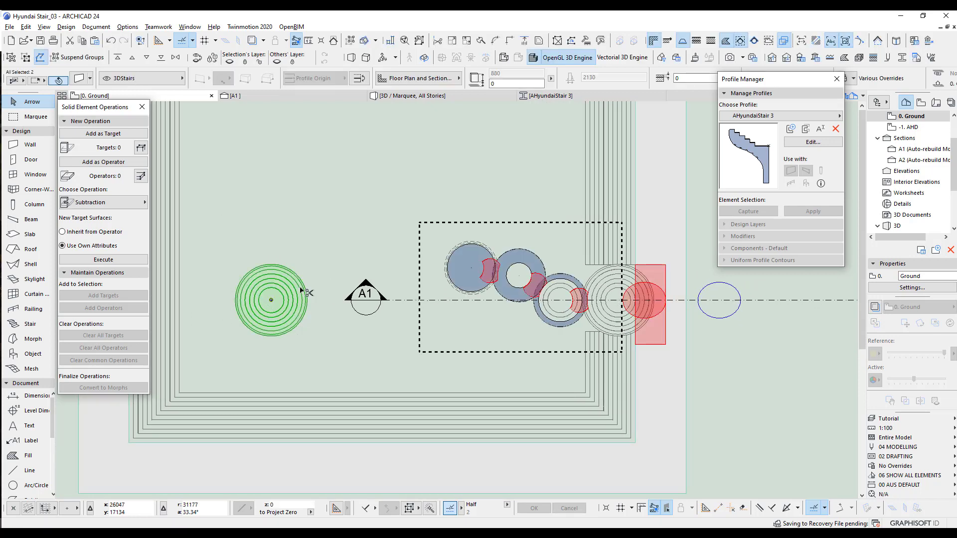
pyautogui.click(270, 300)
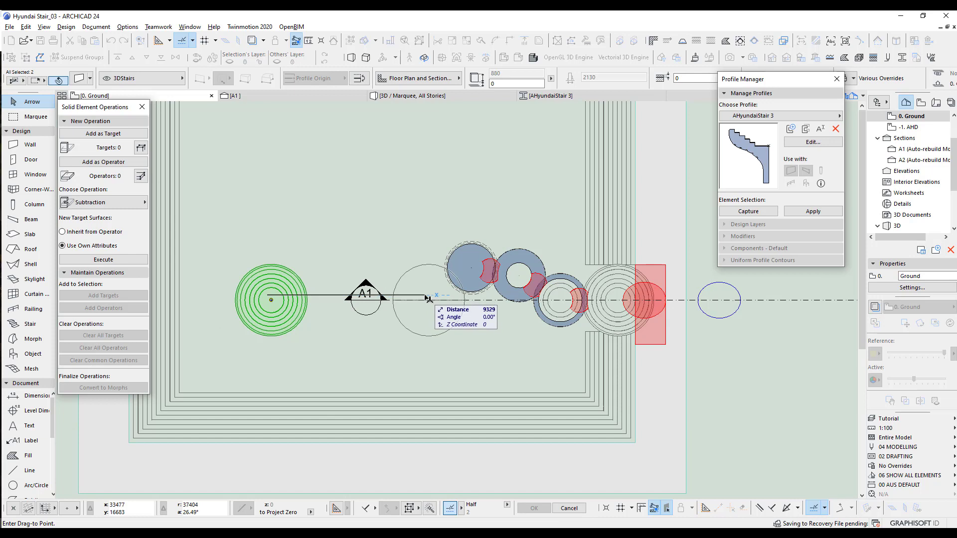
pyautogui.click(429, 299)
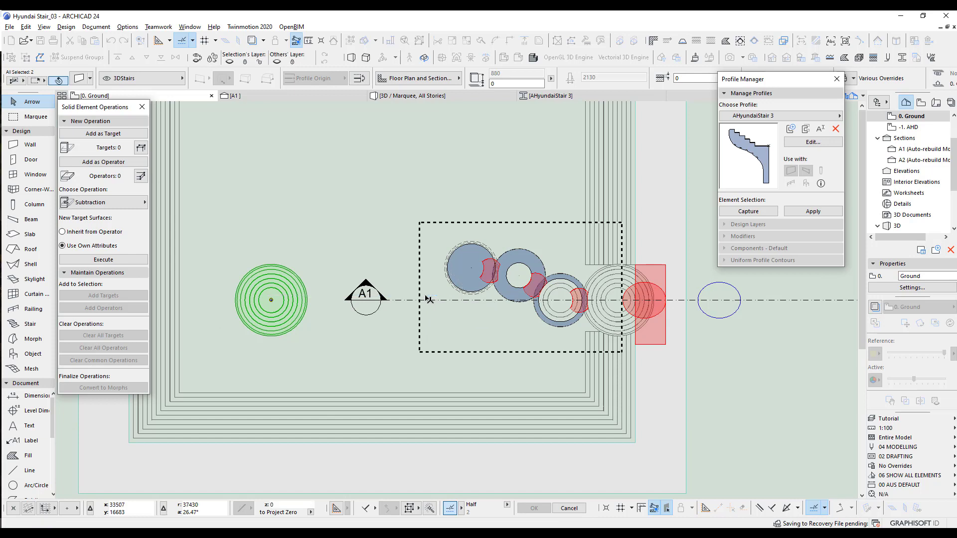
pyautogui.click(313, 168)
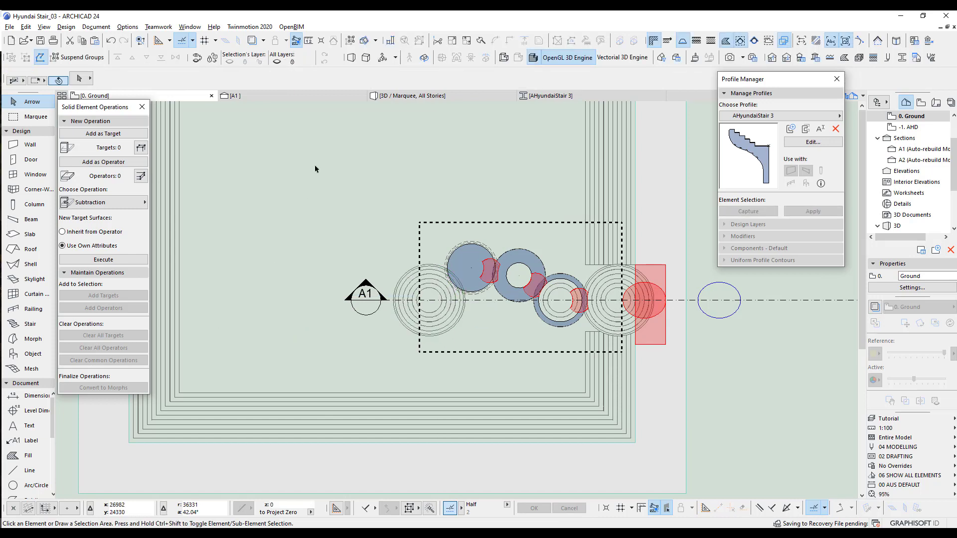
pyautogui.press('F3')
pyautogui.moveTo(468, 283); pyautogui.dragTo(478, 334)
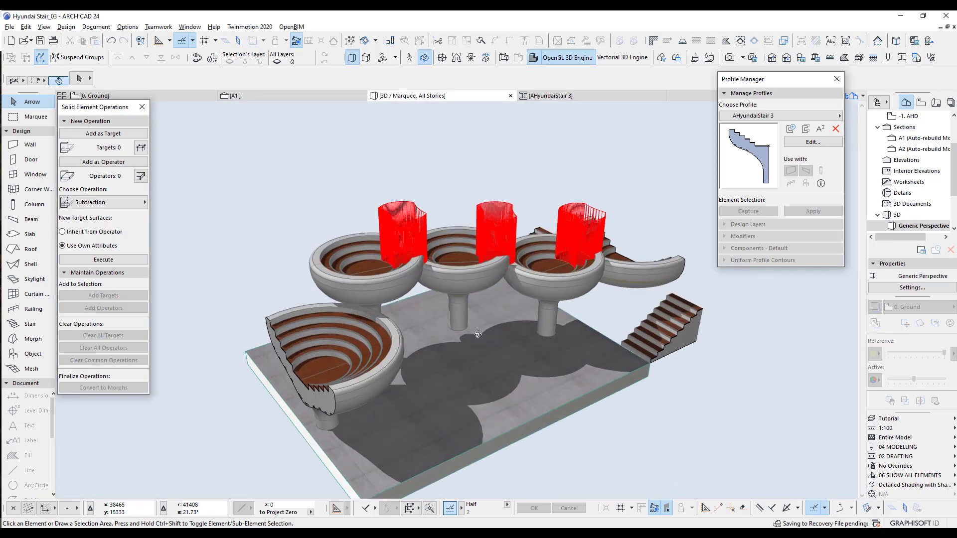
# Step: On the ground floor plan, move the A1 section line so that its limit reaches past the large bowl and it passes through the bowl's centre
pyautogui.press('F2')
pyautogui.scroll(4, 497, 313)
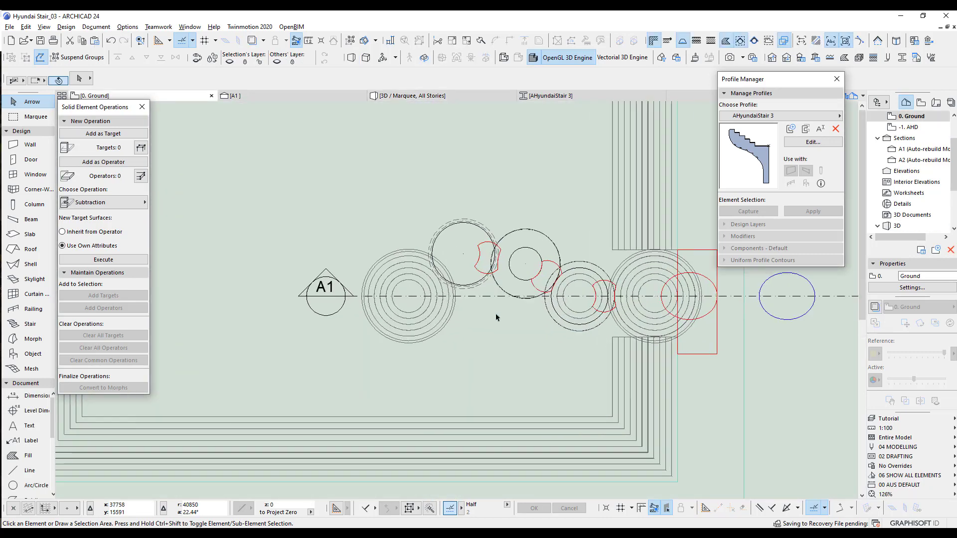
pyautogui.scroll(-2, 471, 315)
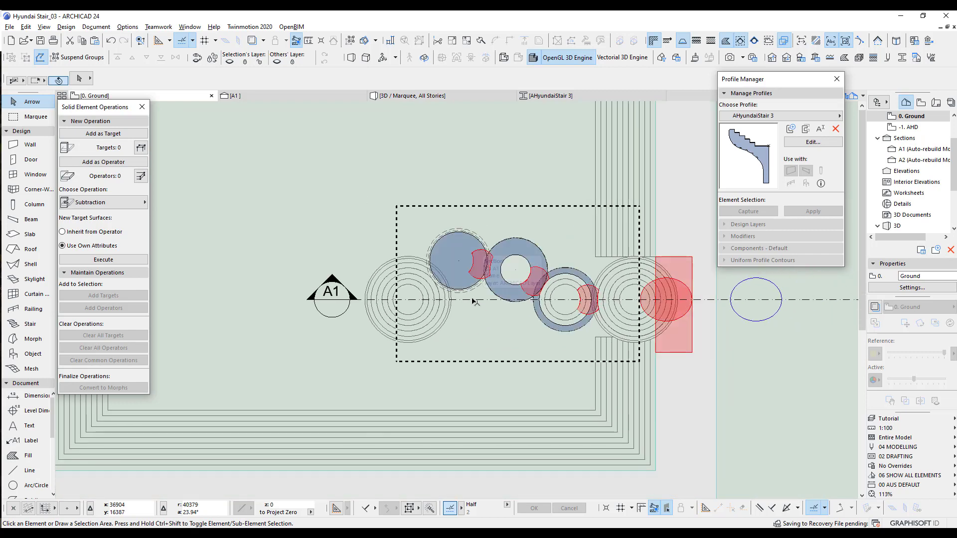
pyautogui.click(474, 300)
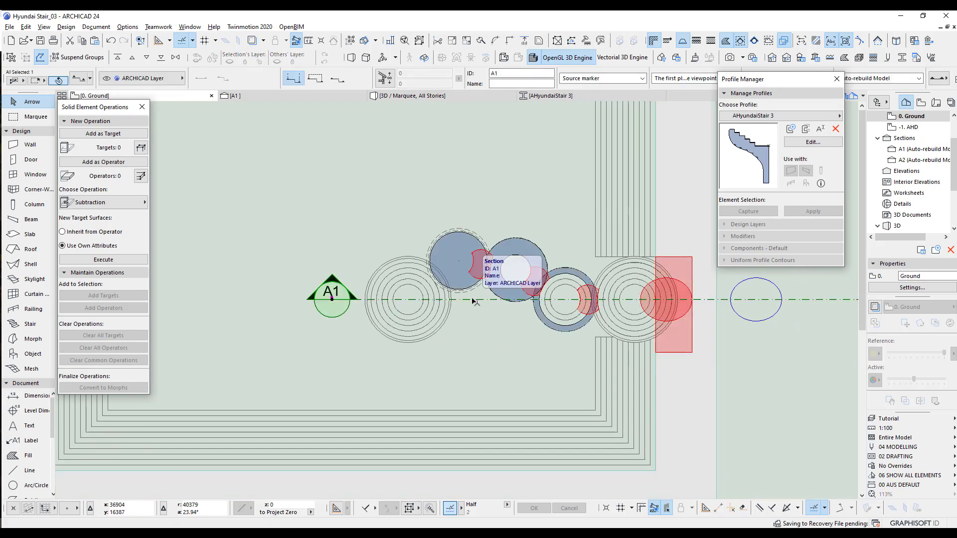
pyautogui.moveTo(474, 301); pyautogui.dragTo(404, 313)
pyautogui.scroll(8, 405, 310)
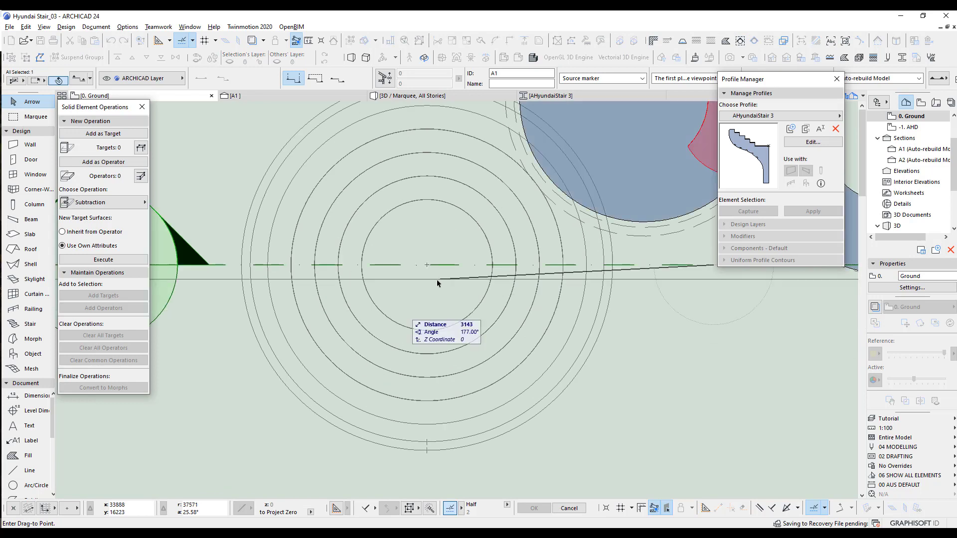
pyautogui.click(417, 284)
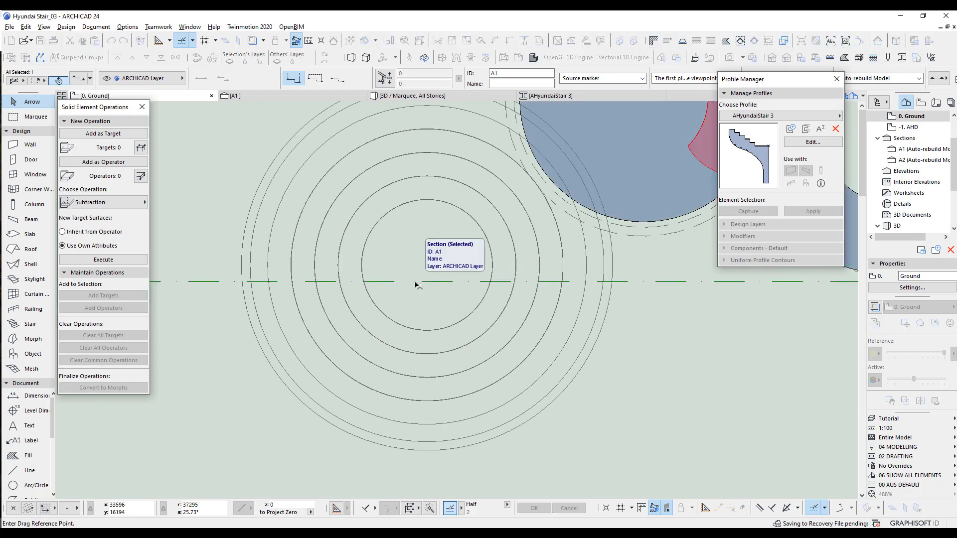
pyautogui.click(416, 282)
pyautogui.click(428, 266)
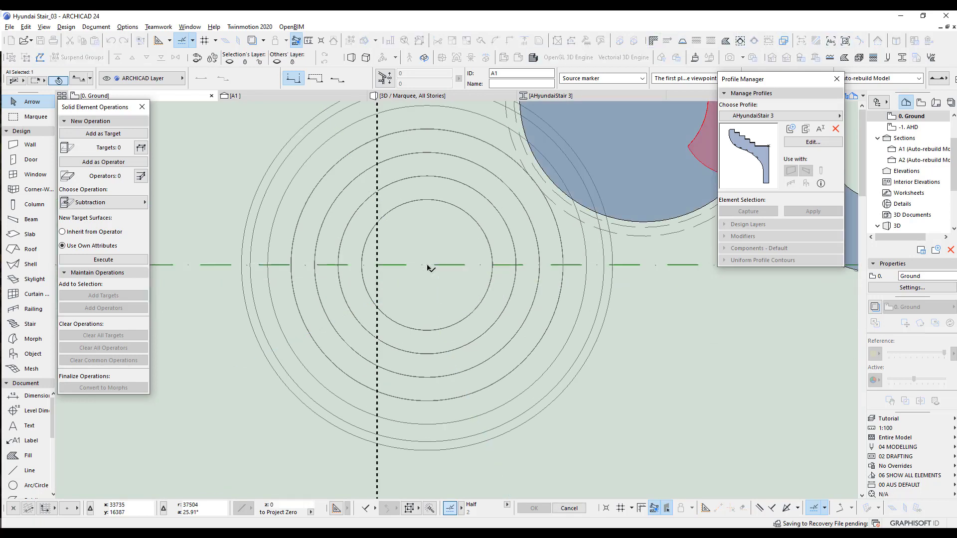
# Step: Rotate the A1 section line about 37° around the large bowl's centre so that it runs through the neighbouring bowl's centre
pyautogui.hotkey('ctrl', 'e')
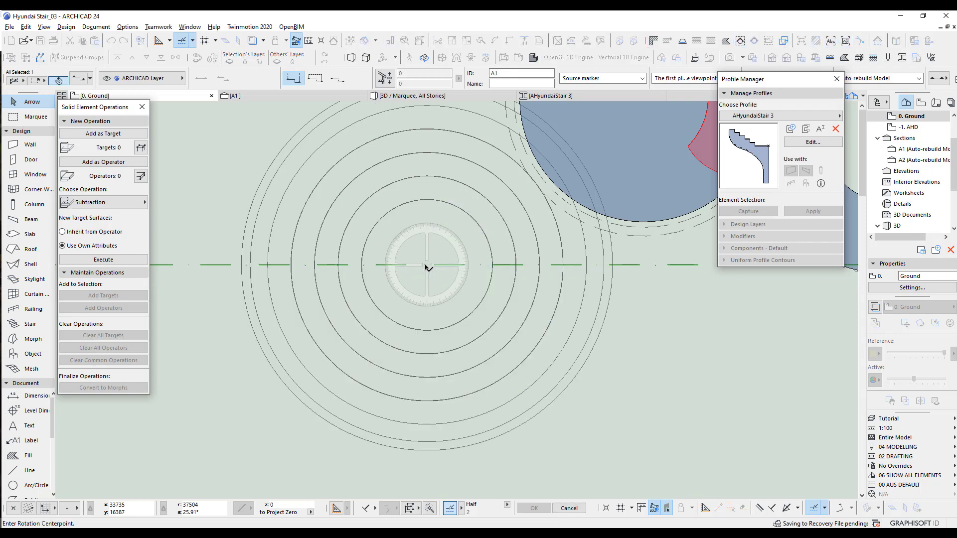
pyautogui.click(426, 266)
pyautogui.click(637, 267)
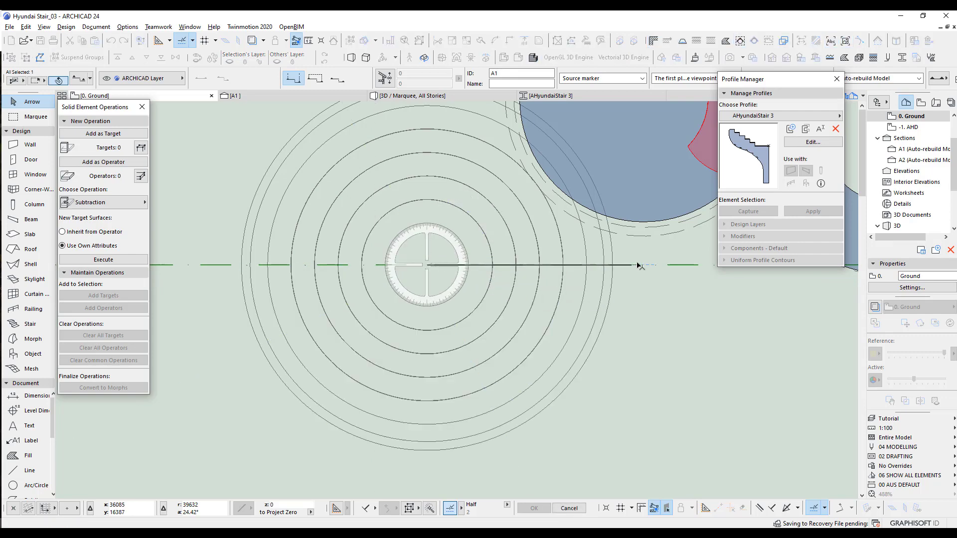
pyautogui.scroll(-2, 636, 269)
pyautogui.moveTo(600, 298); pyautogui.dragTo(462, 408, button='middle')
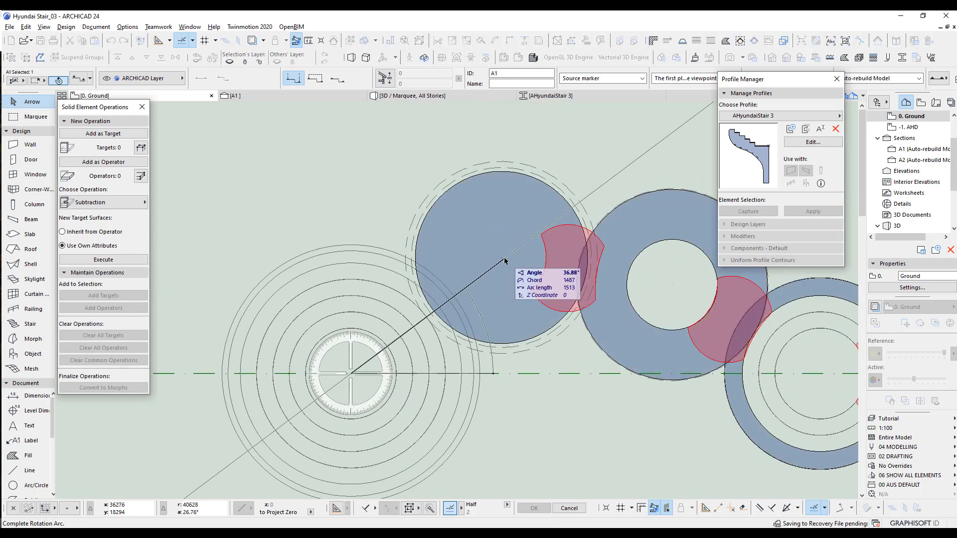
pyautogui.click(503, 260)
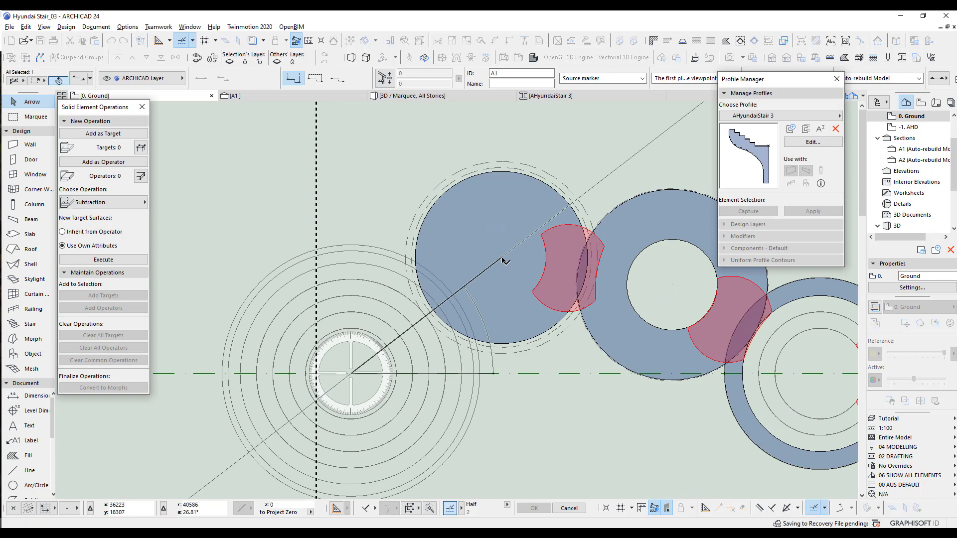
# Step: In the A1 section, raise the large bowl about 1018 mm to bring its rim level with the neighbouring bowl's rim
pyautogui.click(283, 96)
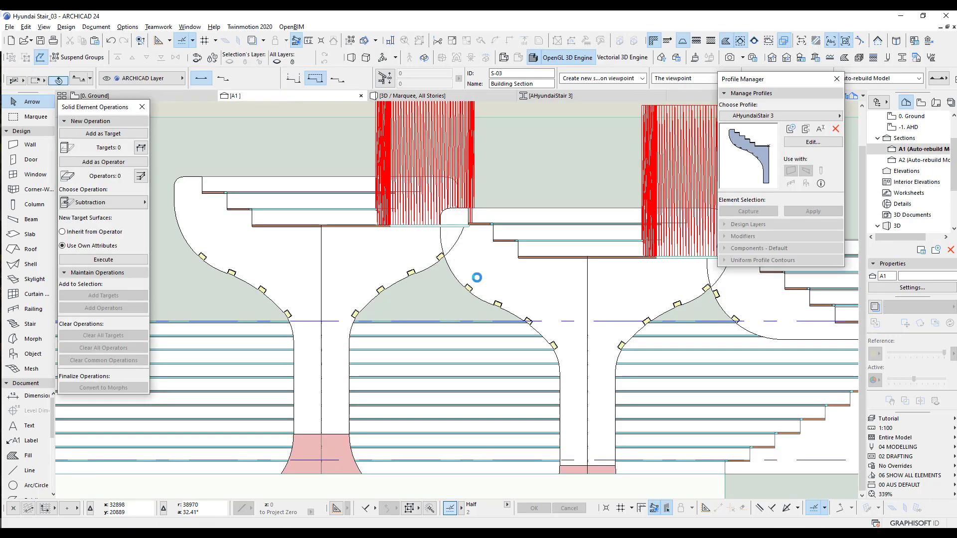
pyautogui.scroll(-7, 498, 300)
pyautogui.scroll(2, 442, 305)
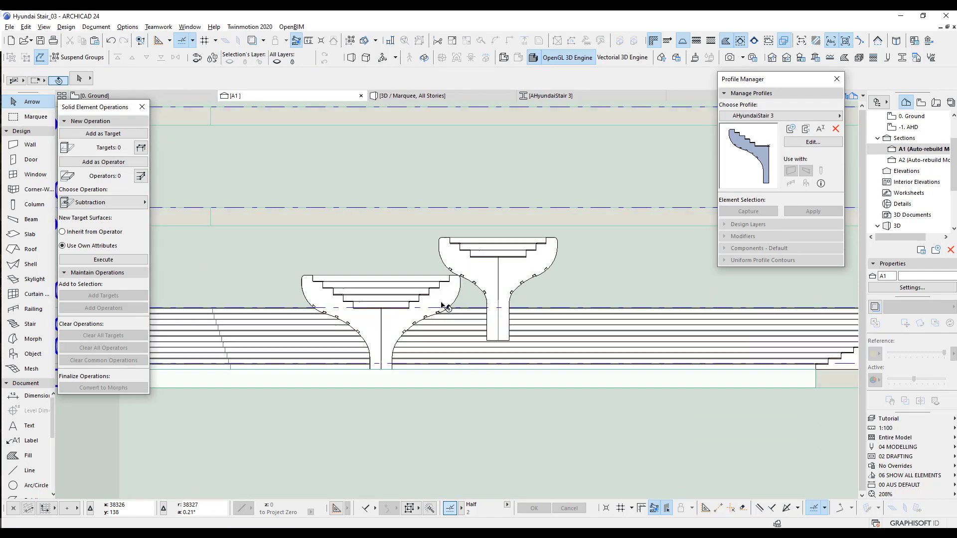
pyautogui.scroll(2, 446, 306)
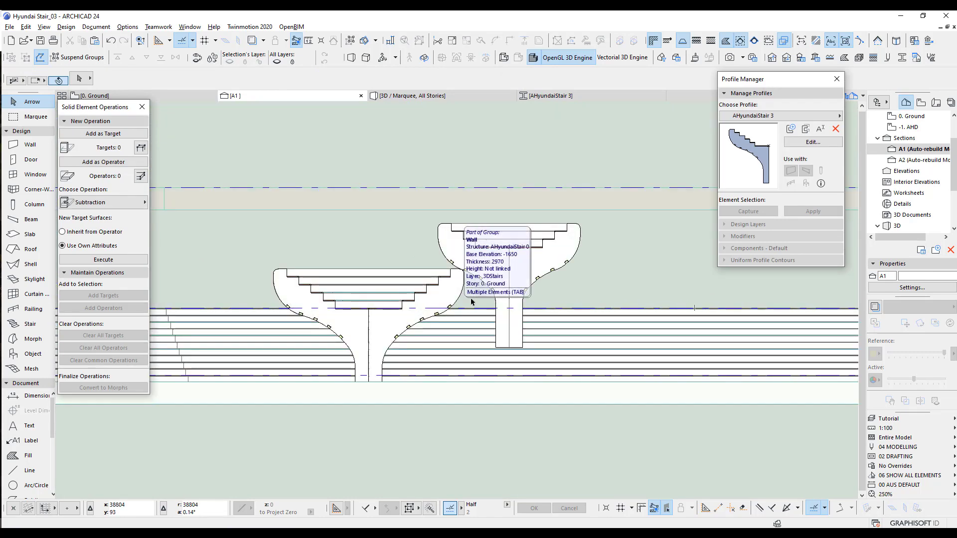
pyautogui.click(433, 314)
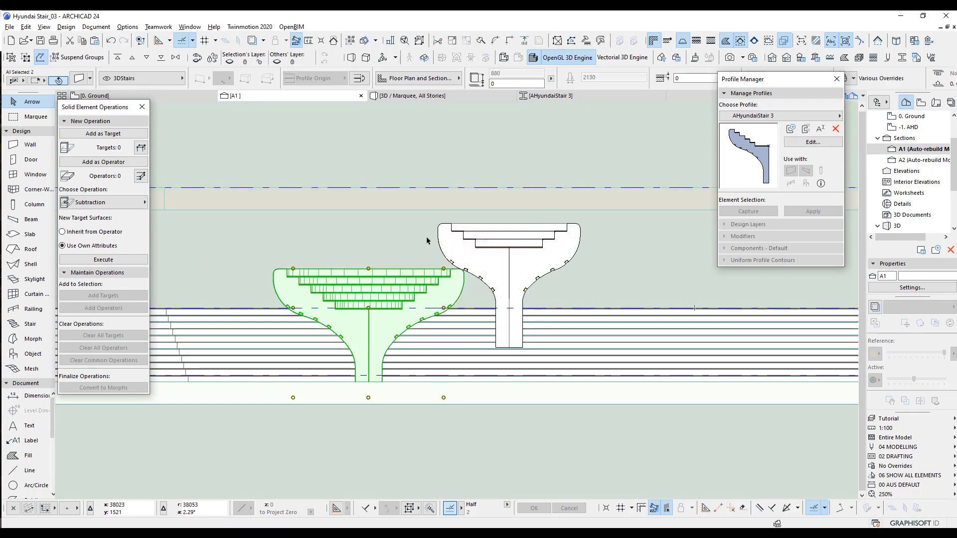
pyautogui.scroll(2, 469, 288)
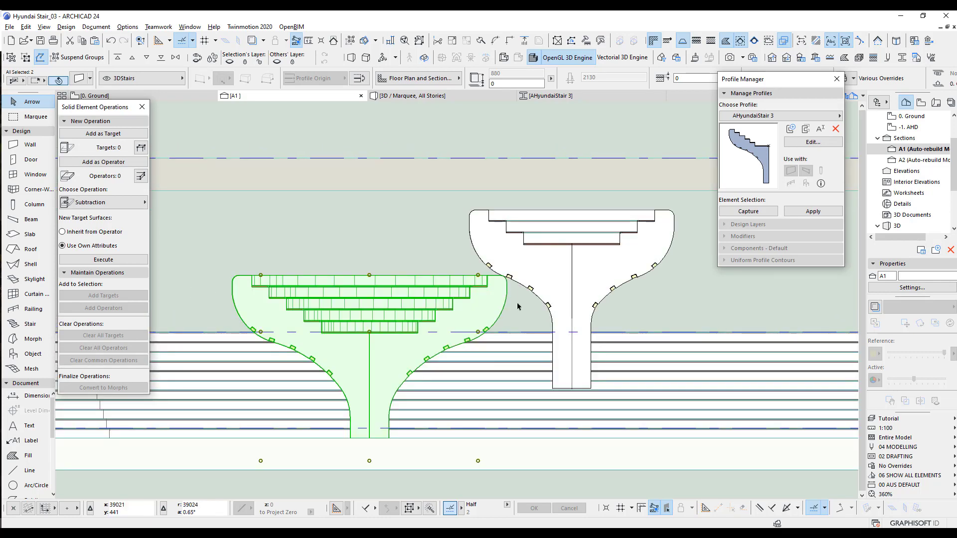
pyautogui.hotkey('ctrl', 'd')
pyautogui.click(478, 275)
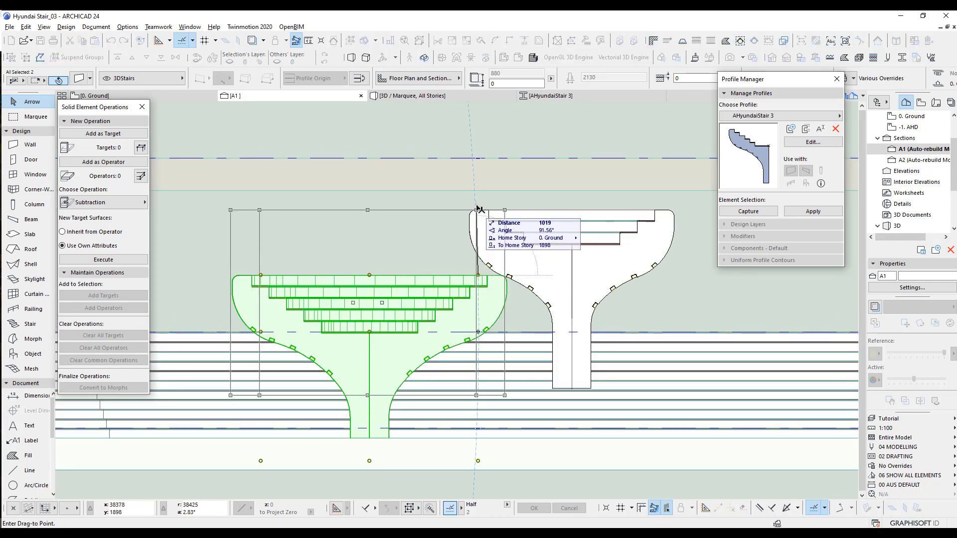
pyautogui.click(490, 212)
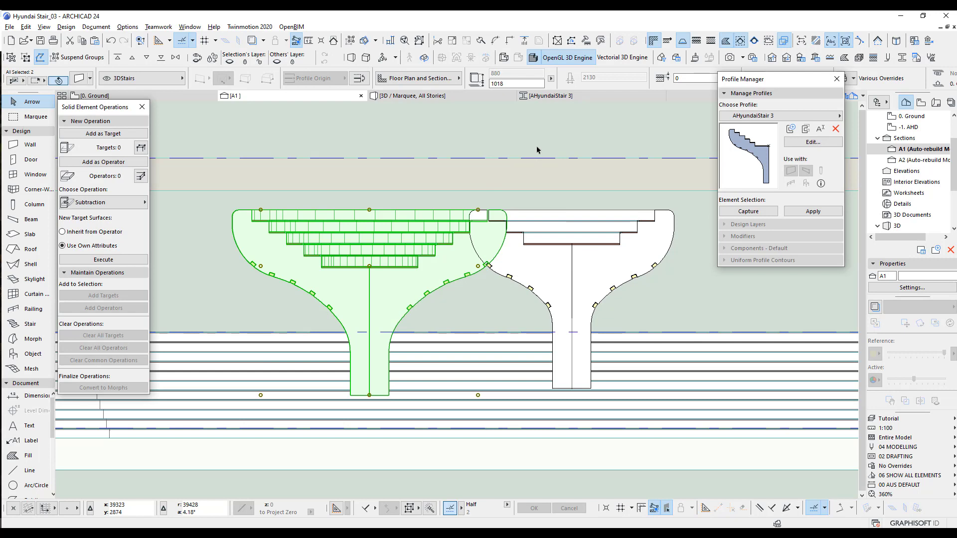
# Step: In the A1 section, raise the large bowl by about two tread heights so its rim stands above the neighbouring bowl's rim
pyautogui.hotkey('ctrl', 'd')
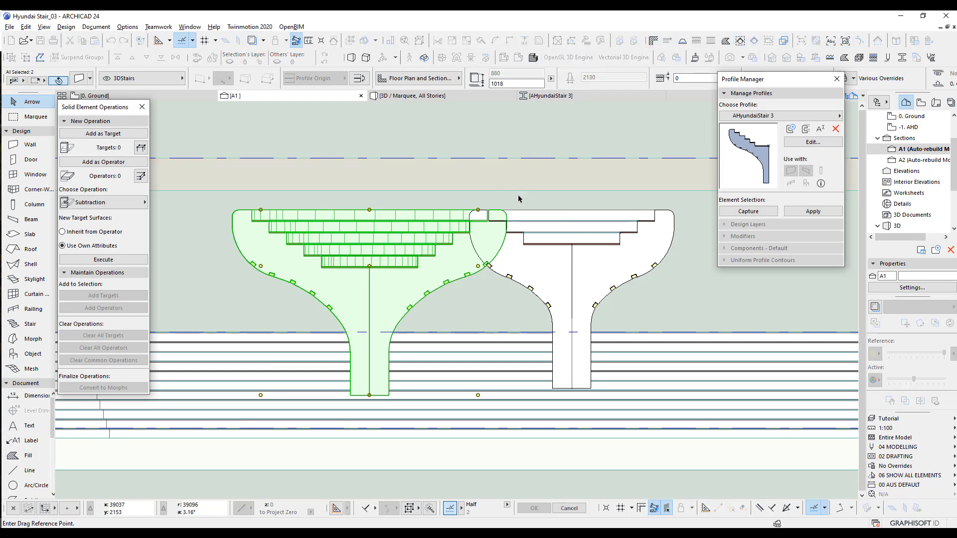
pyautogui.click(519, 206)
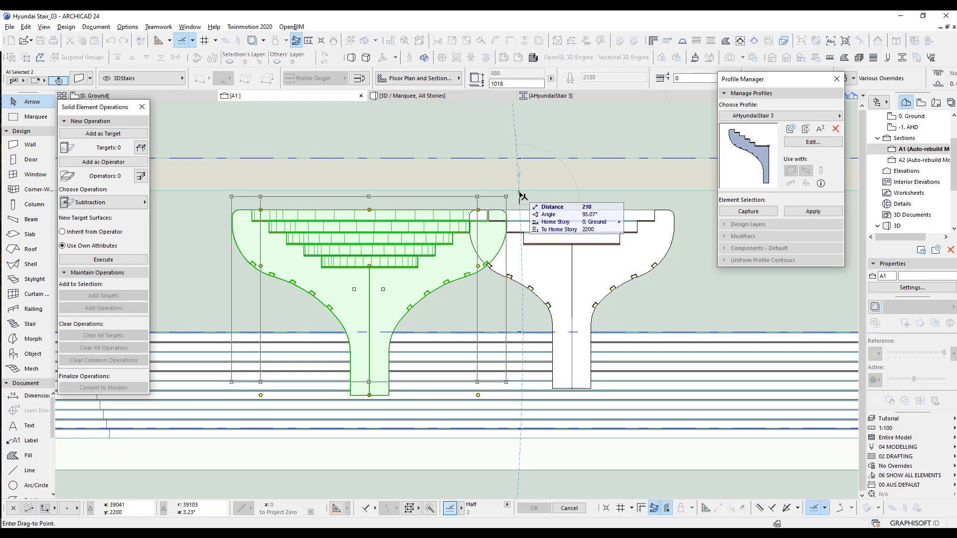
pyautogui.press('Tab')
pyautogui.press('Return')
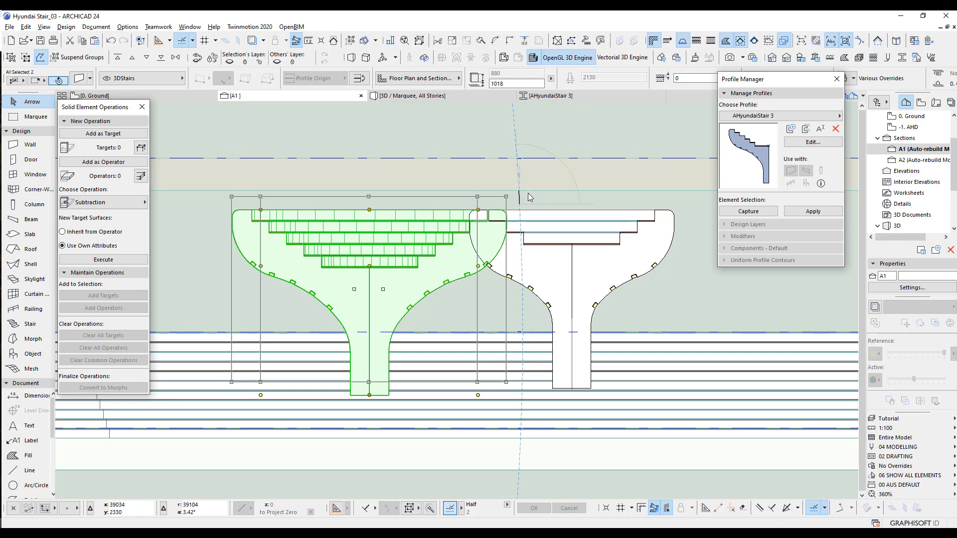
# Step: Select the large bowl together with the neighbouring small bowl and examine how they meet in an isolated 3D view
pyautogui.keyDown('shift'); pyautogui.click(500, 273); pyautogui.keyUp('shift')
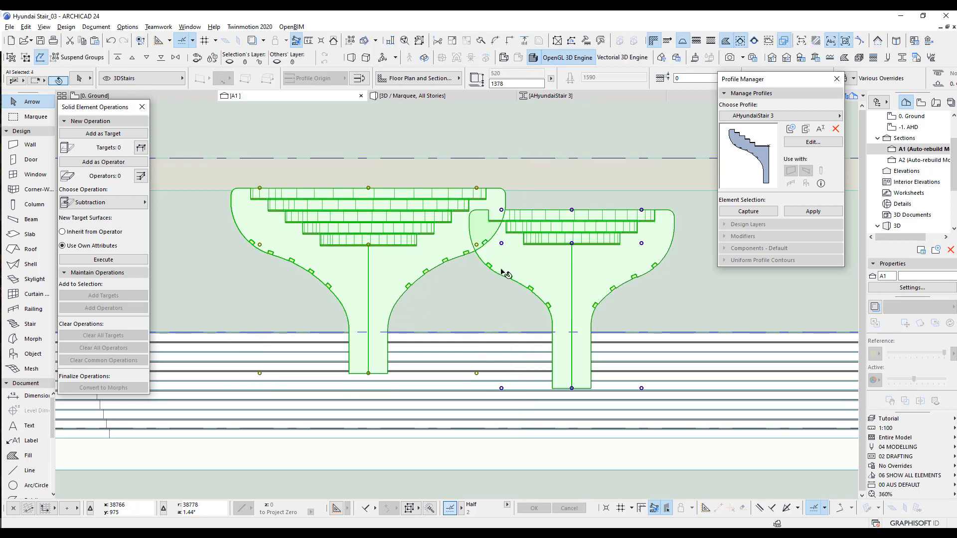
pyautogui.press('F5')
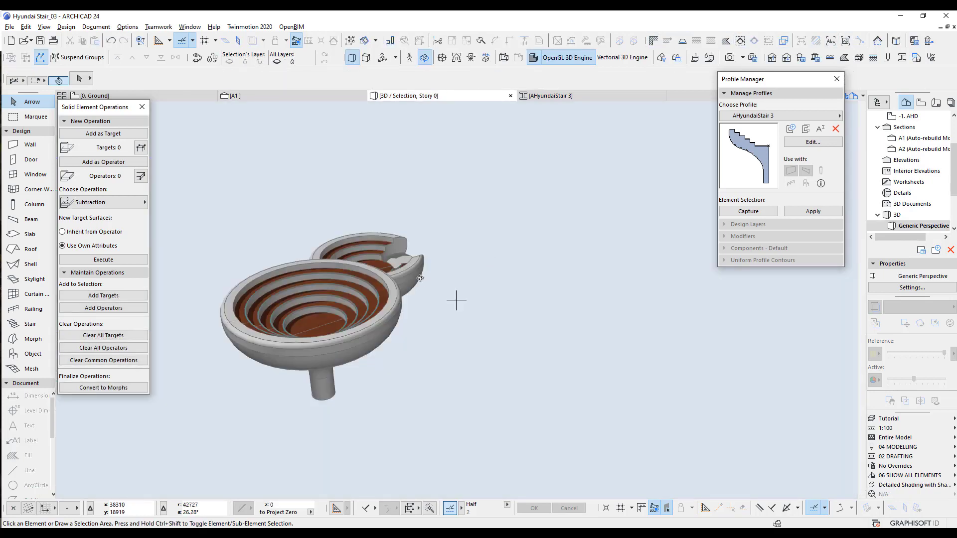
pyautogui.scroll(5, 470, 280)
pyautogui.scroll(8, 220, 283)
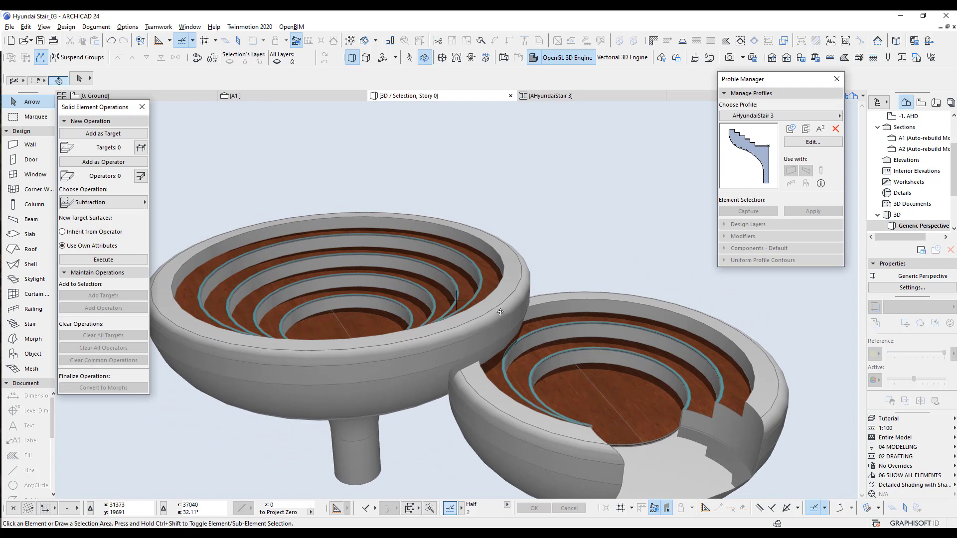
pyautogui.keyDown('shift'); pyautogui.moveTo(500, 312); pyautogui.dragTo(650, 313, button='middle'); pyautogui.keyUp('shift')
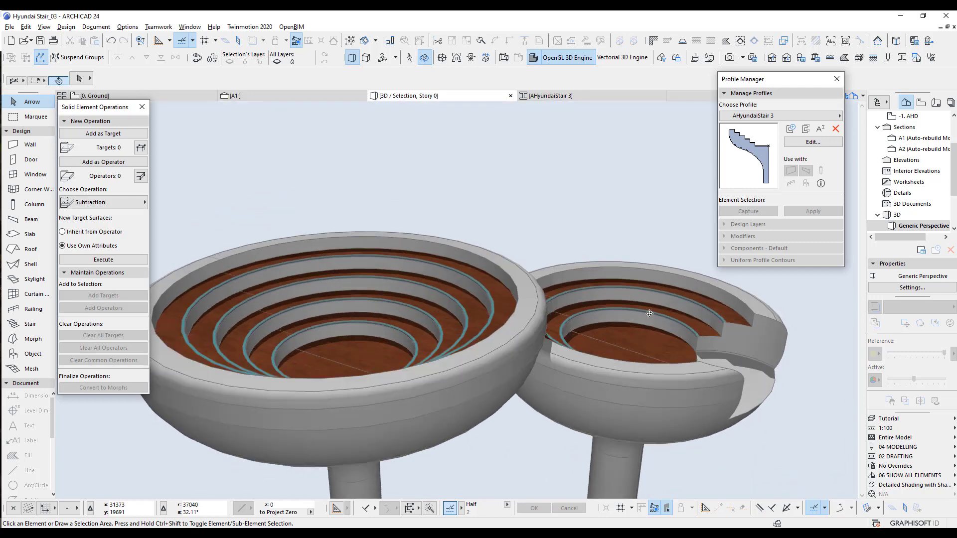
# Step: Examine the overlap of the two bowls' rims and treads in the A1 section, ending with nothing selected
pyautogui.click(273, 94)
pyautogui.hotkey('ctrl', 'a')
pyautogui.scroll(5, 493, 212)
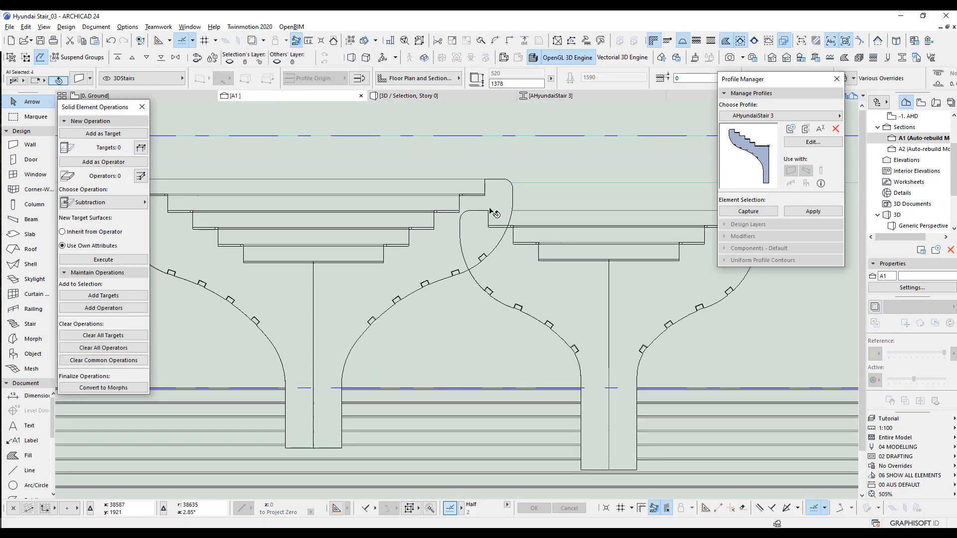
pyautogui.scroll(3, 494, 212)
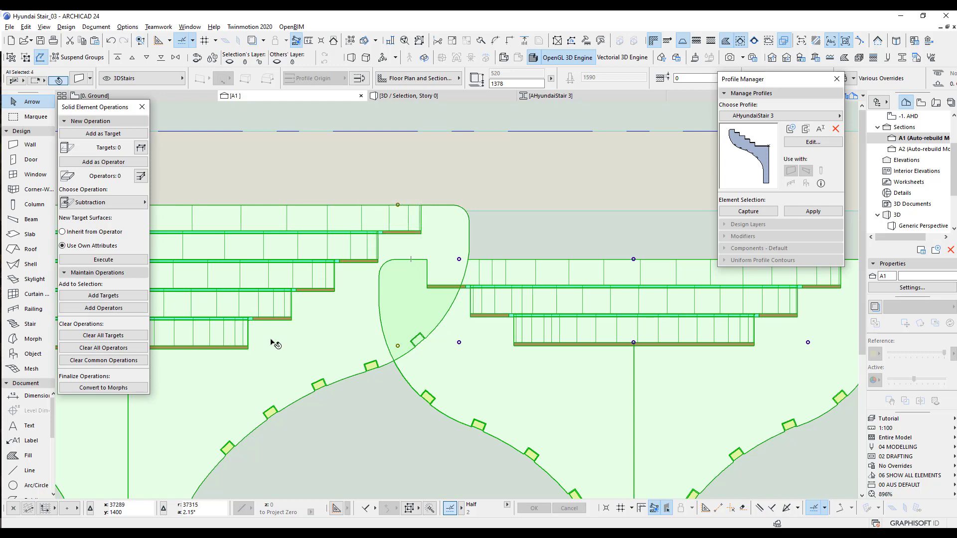
pyautogui.scroll(-5, 327, 335)
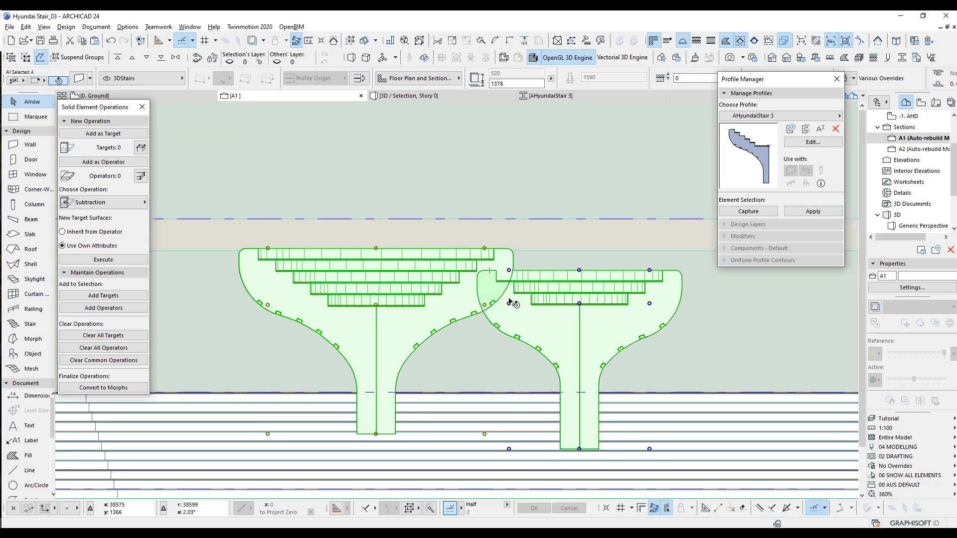
pyautogui.press('Escape')
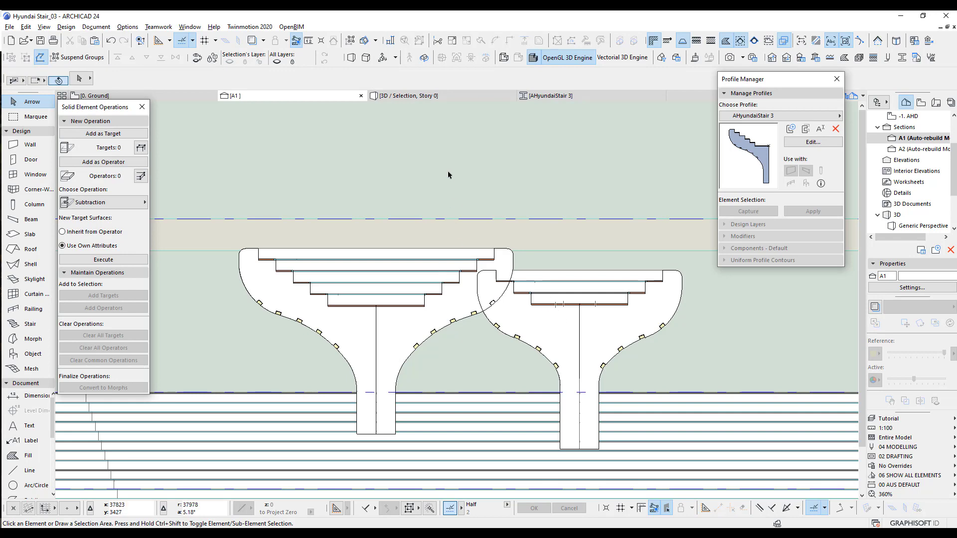
# Step: Check the large bowl against the neighbouring bowls and their cutting solids on the ground floor plan and in 3D
pyautogui.press('F2')
pyautogui.click(522, 360)
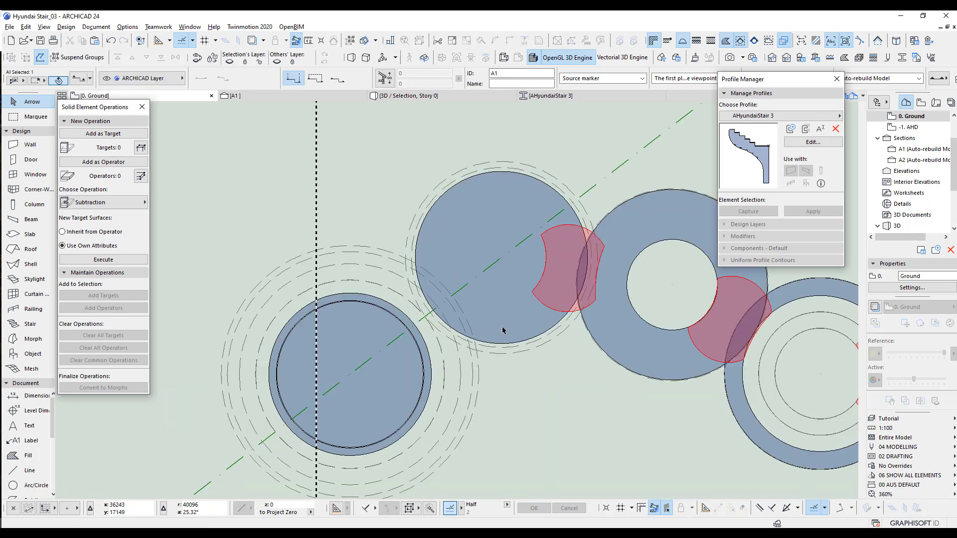
pyautogui.scroll(-5, 405, 305)
pyautogui.press('F3')
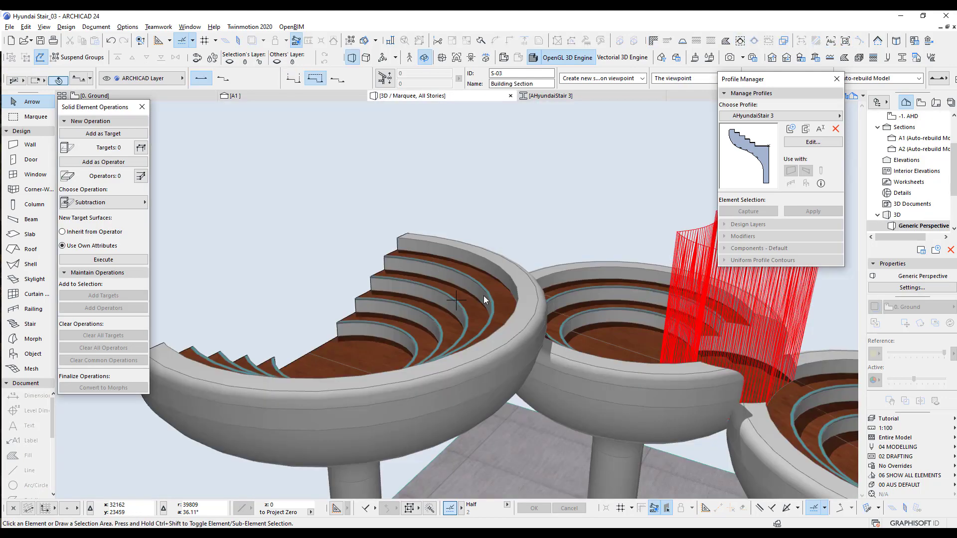
pyautogui.scroll(4, 457, 301)
pyautogui.scroll(5, 532, 305)
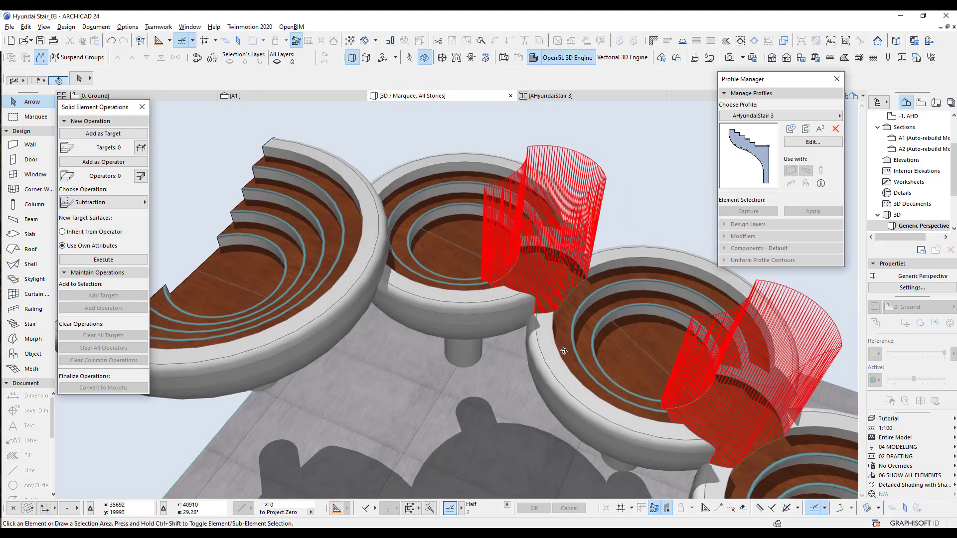
pyautogui.scroll(5, 578, 281)
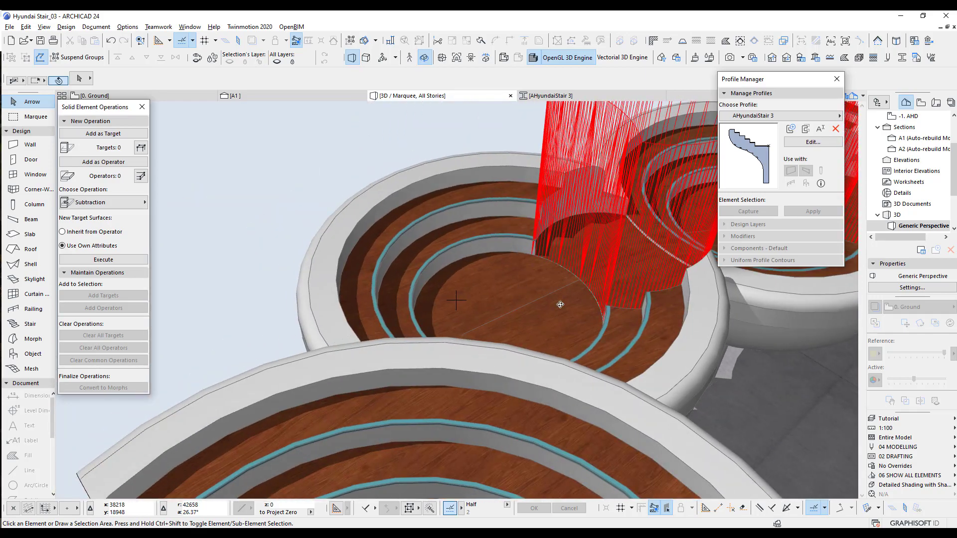
pyautogui.keyDown('shift'); pyautogui.moveTo(549, 291); pyautogui.dragTo(567, 304, button='middle'); pyautogui.keyUp('shift')
pyautogui.scroll(-4, 399, 292)
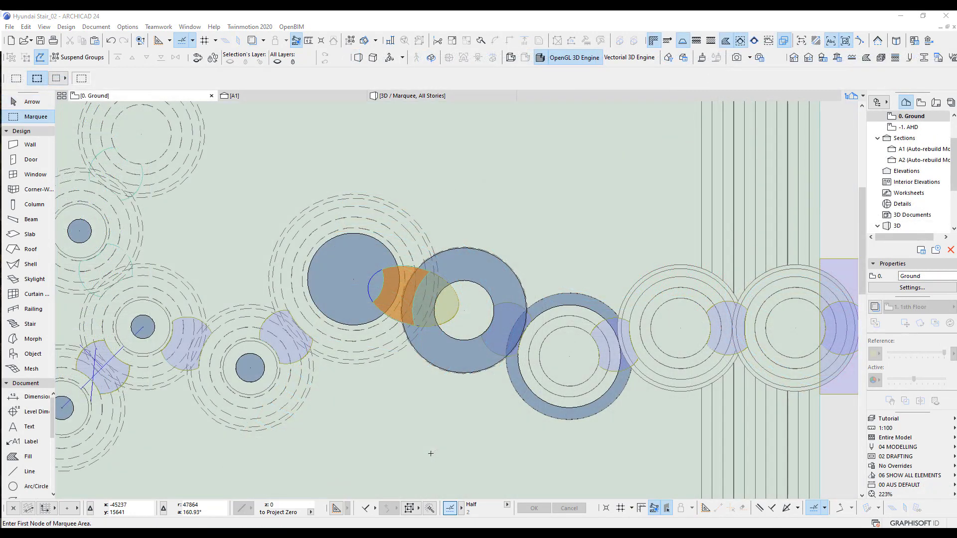
# Step: Switch to the Hyundai Stair_02 file and examine the complete chain of bowls and cutting solids on plan and in 3D
pyautogui.moveTo(448, 438); pyautogui.dragTo(461, 434, button='middle')
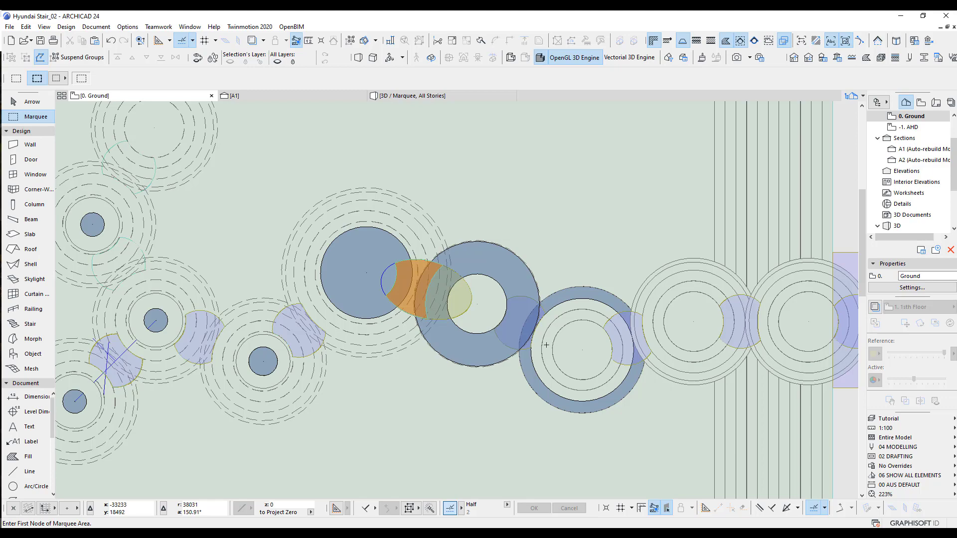
pyautogui.scroll(-5, 546, 345)
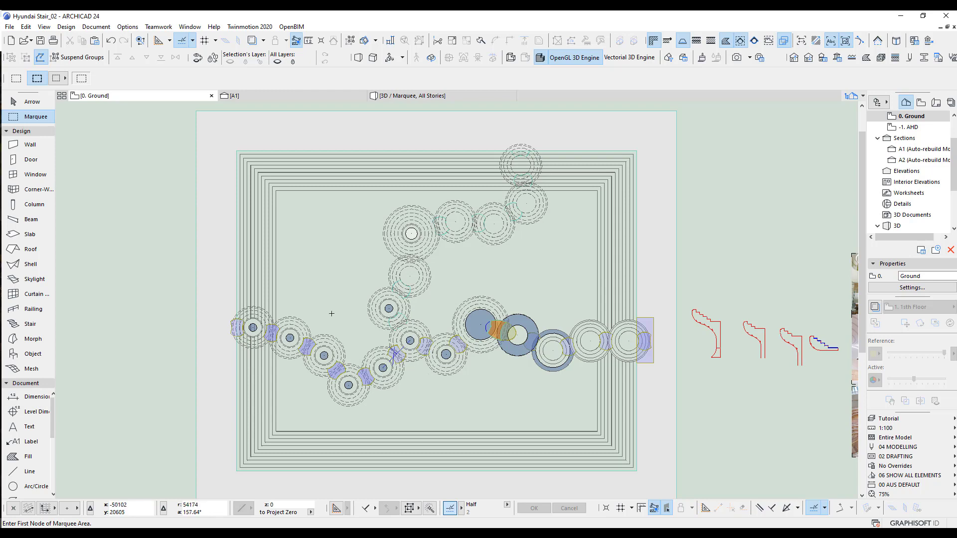
pyautogui.moveTo(332, 314); pyautogui.dragTo(334, 301, button='middle')
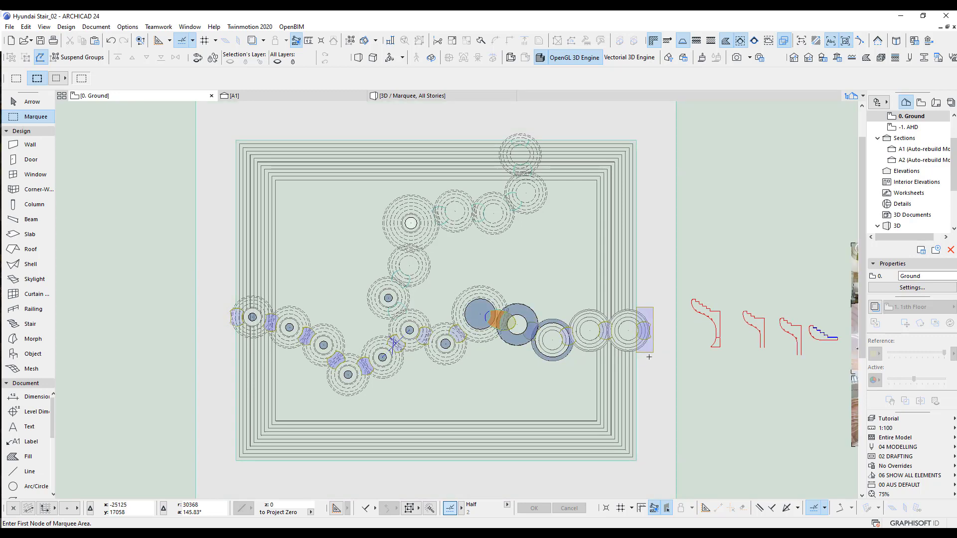
pyautogui.press('F3')
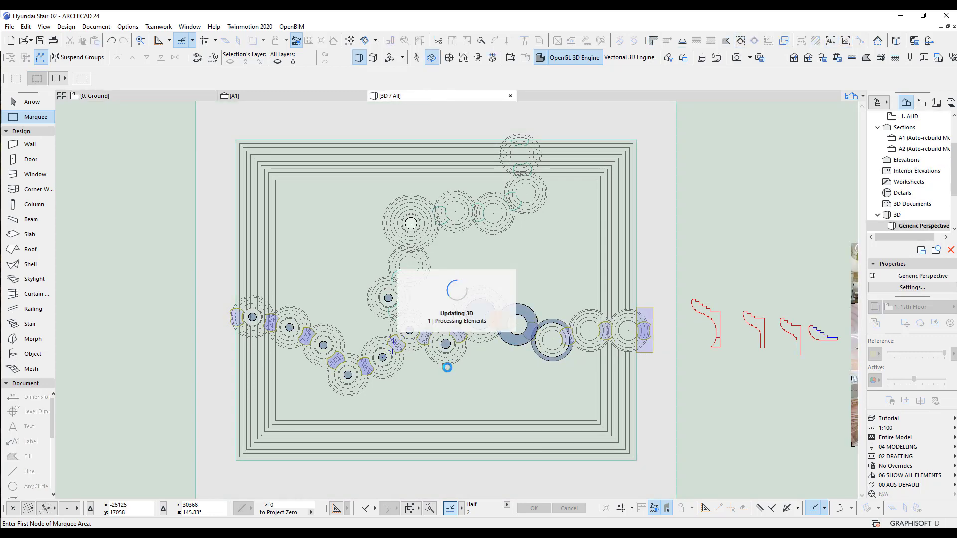
pyautogui.scroll(-5, 451, 349)
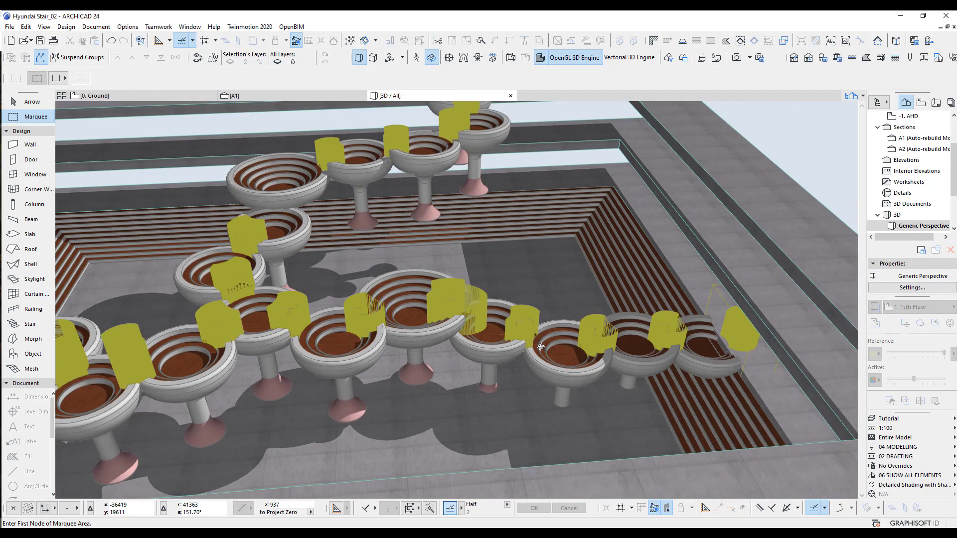
pyautogui.keyDown('shift'); pyautogui.moveTo(443, 339); pyautogui.dragTo(355, 342, button='middle'); pyautogui.keyUp('shift')
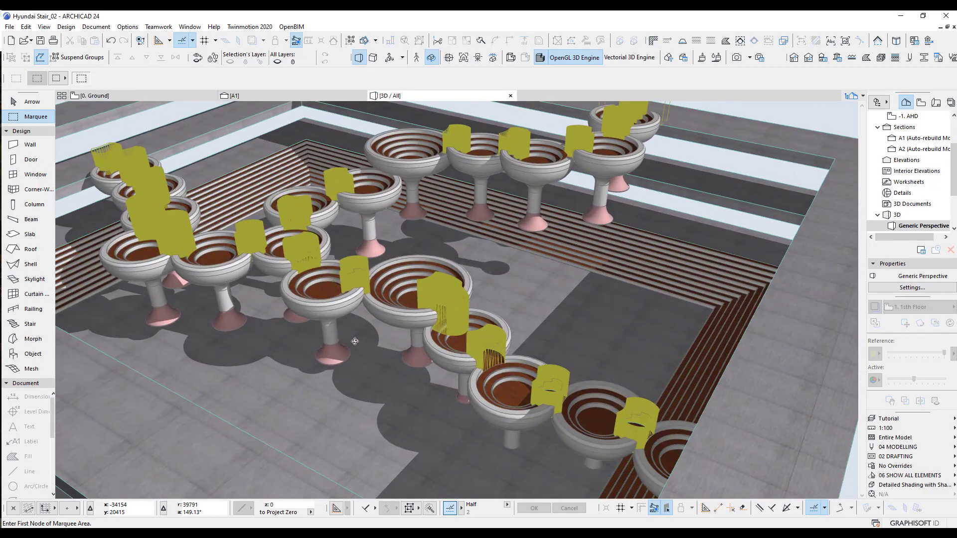
pyautogui.keyDown('shift'); pyautogui.moveTo(333, 280); pyautogui.dragTo(291, 329, button='middle'); pyautogui.keyUp('shift')
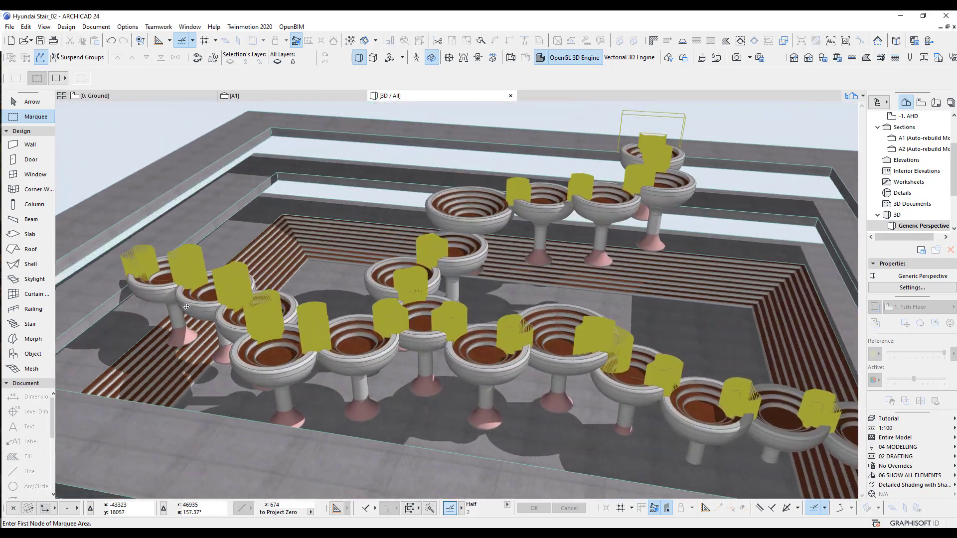
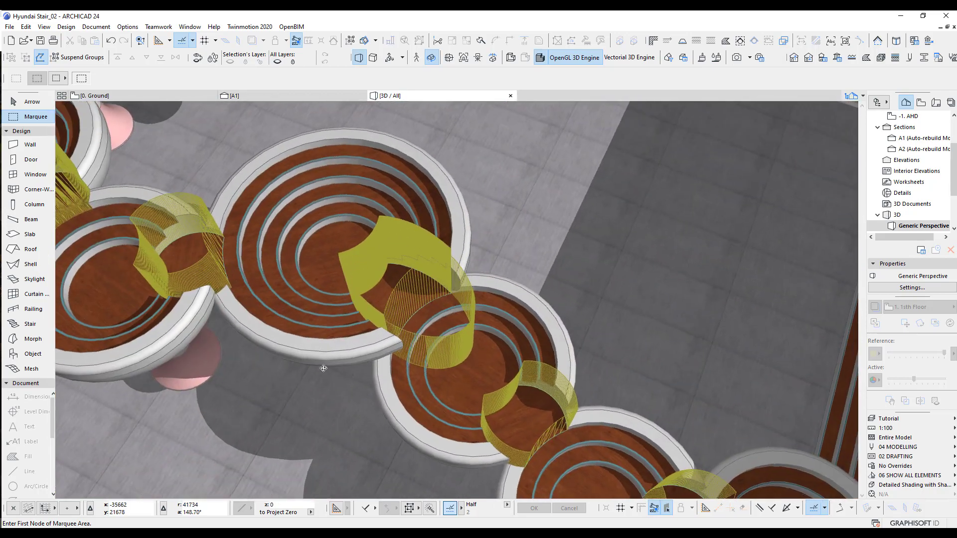
pyautogui.keyDown('shift'); pyautogui.moveTo(324, 367); pyautogui.dragTo(706, 400, button='middle'); pyautogui.keyUp('shift')
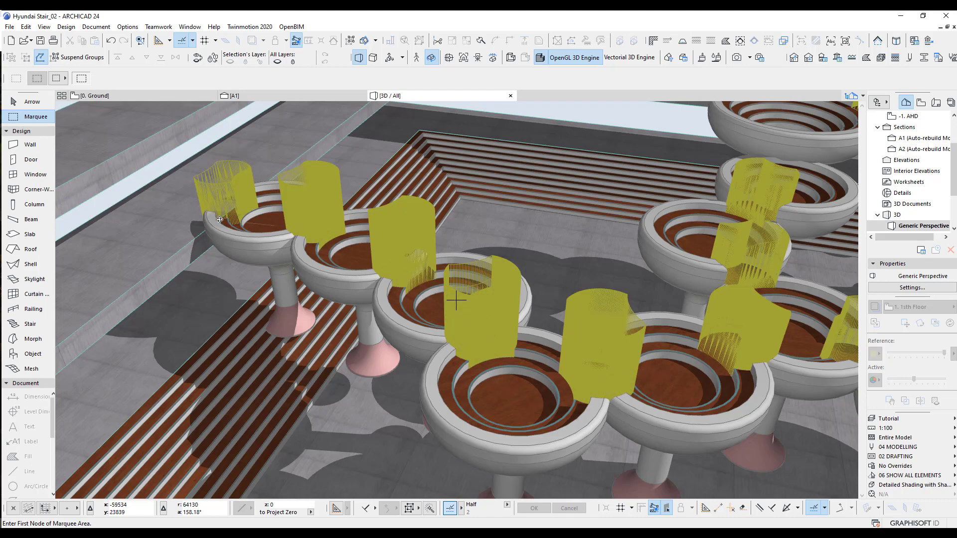
pyautogui.keyDown('shift'); pyautogui.moveTo(170, 226); pyautogui.dragTo(462, 443, button='middle'); pyautogui.keyUp('shift')
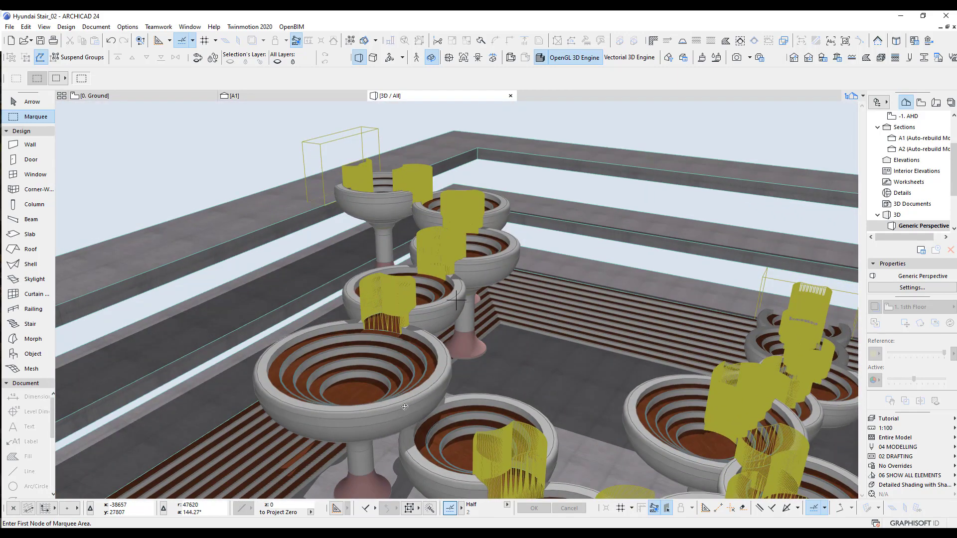
pyautogui.keyDown('shift'); pyautogui.moveTo(449, 406); pyautogui.dragTo(197, 372, button='middle'); pyautogui.keyUp('shift')
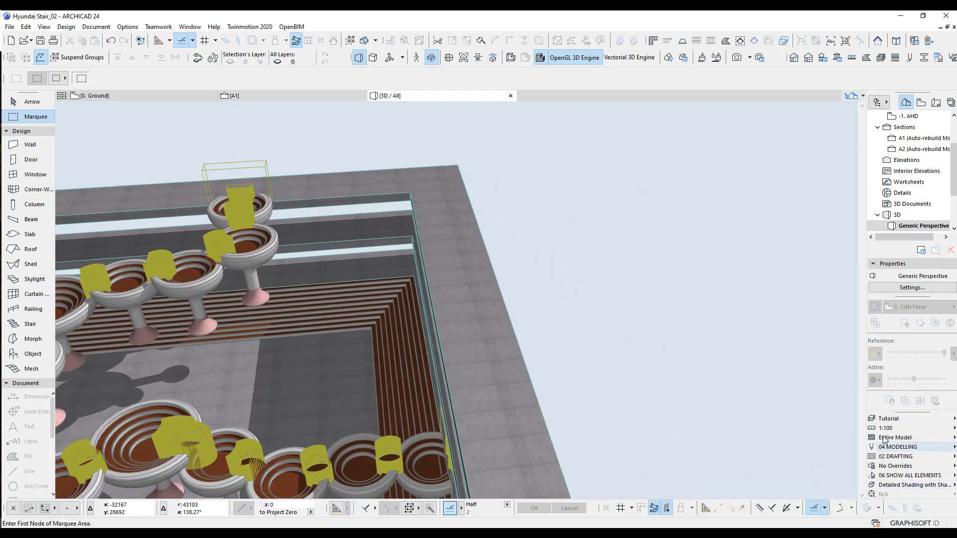
# Step: Apply the "Tutorial cut elements off" layer combination and inspect the connected bowls and their column bases from below and above
pyautogui.click(843, 438)
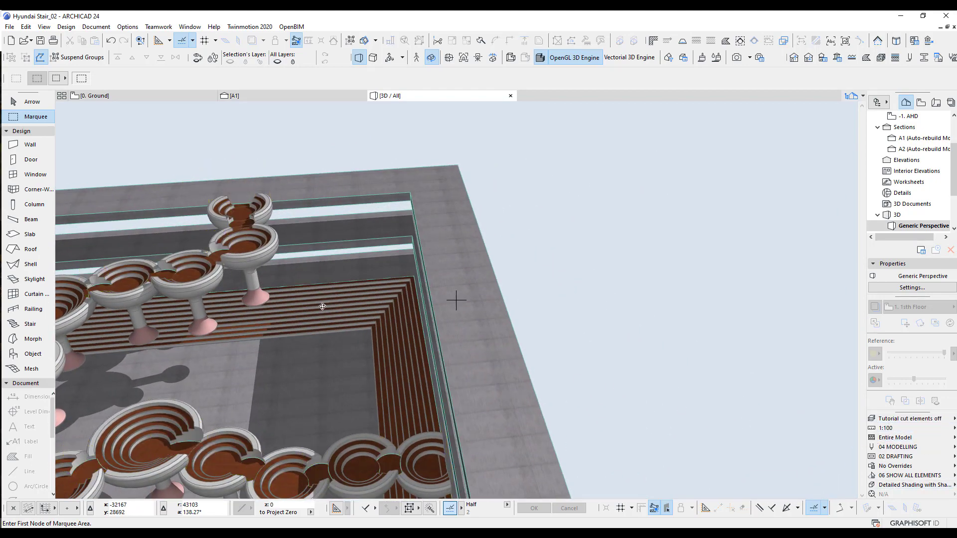
pyautogui.keyDown('shift'); pyautogui.moveTo(322, 306); pyautogui.dragTo(573, 273, button='middle'); pyautogui.keyUp('shift')
pyautogui.scroll(10, 573, 273)
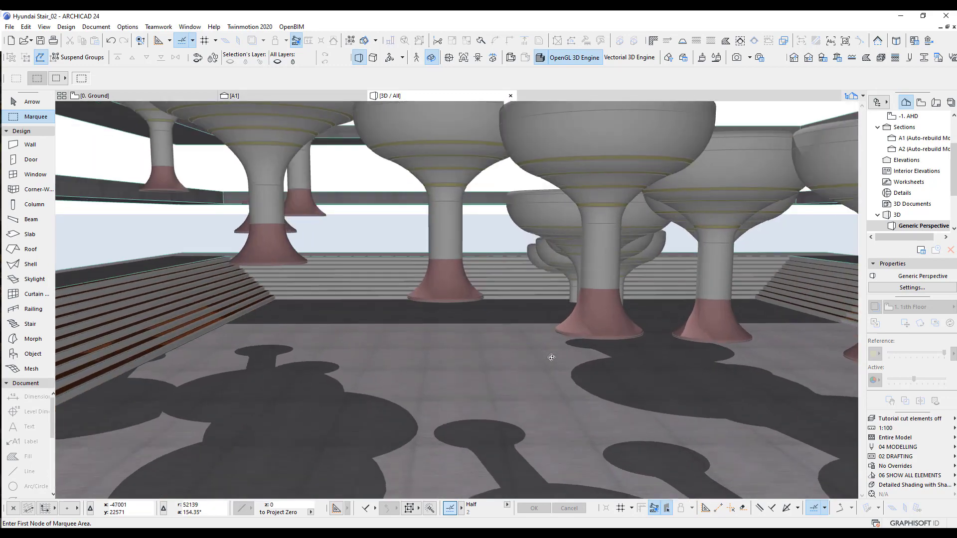
pyautogui.keyDown('shift'); pyautogui.moveTo(551, 357); pyautogui.dragTo(471, 356, button='middle'); pyautogui.keyUp('shift')
pyautogui.scroll(8, 470, 356)
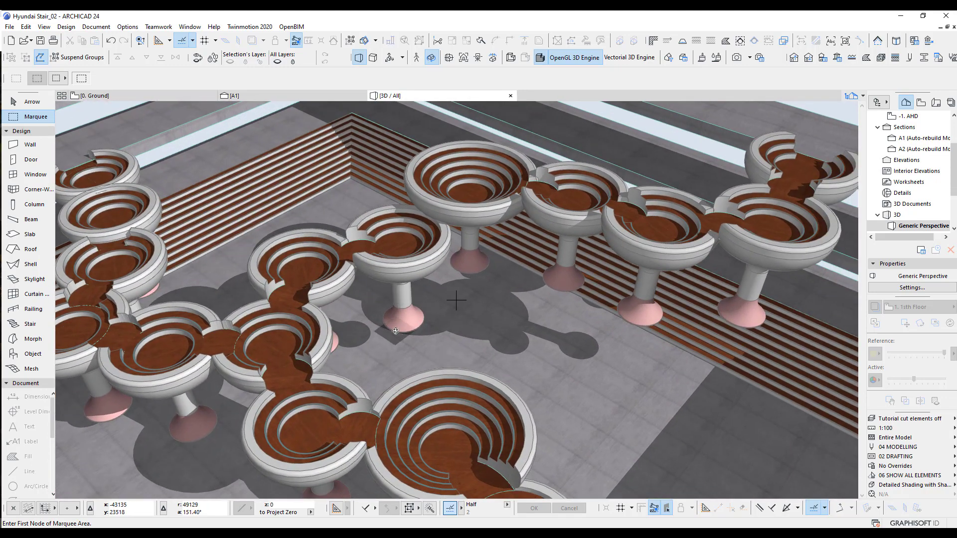
pyautogui.keyDown('shift'); pyautogui.moveTo(408, 353); pyautogui.dragTo(469, 343, button='middle'); pyautogui.keyUp('shift')
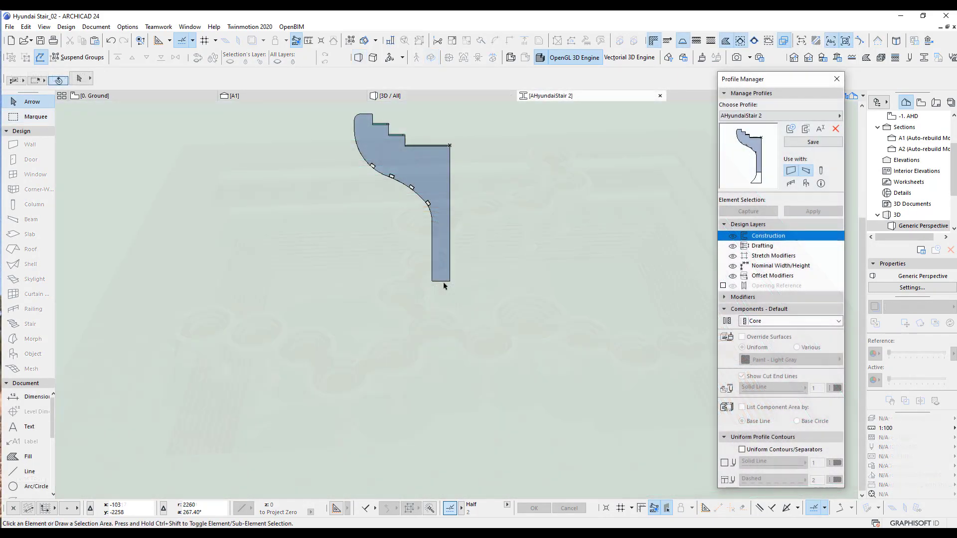
# Step: Offset the bottom edge of the AHyundaiStair 2 profile's column downwards to about 7429 mm overall height, save the profile and open the profile list
pyautogui.click(444, 282)
pyautogui.click(530, 331)
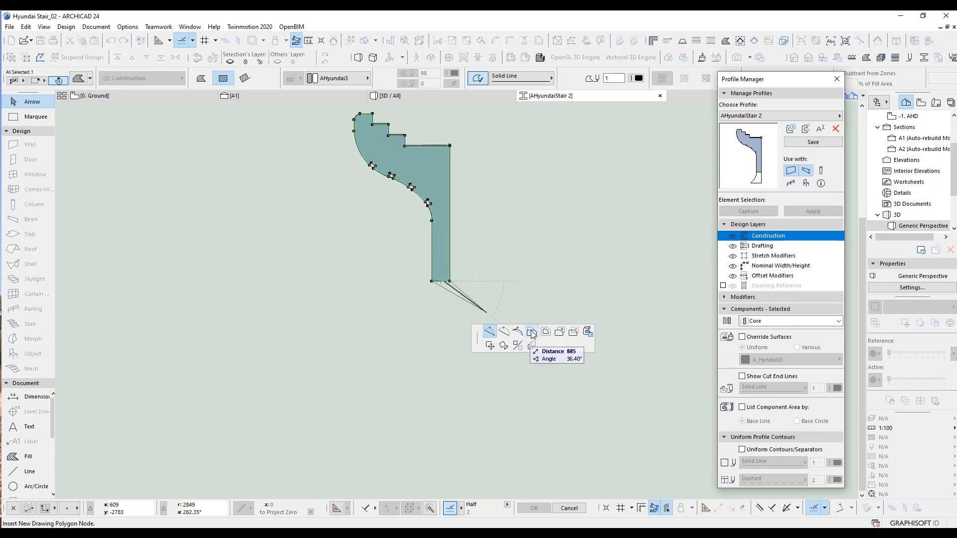
pyautogui.scroll(-3, 456, 324)
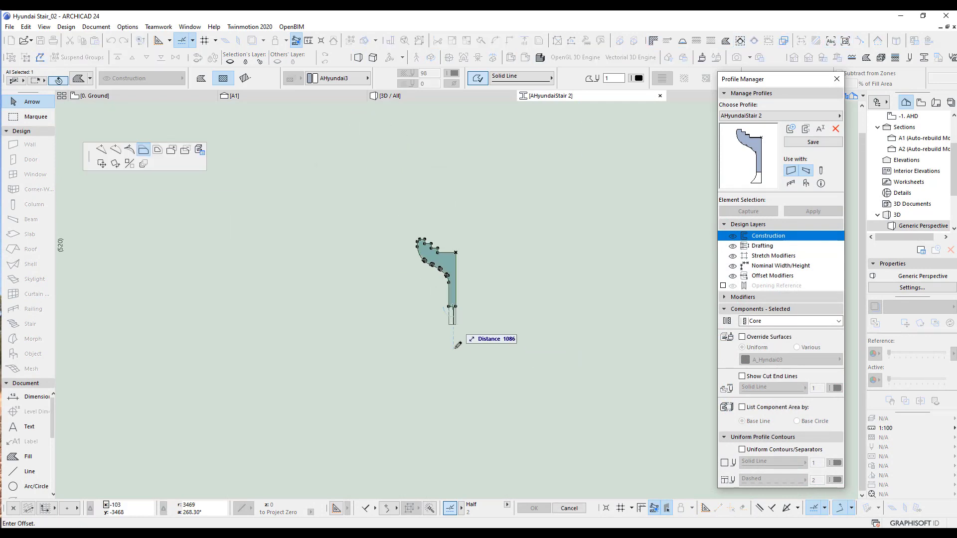
pyautogui.click(455, 419)
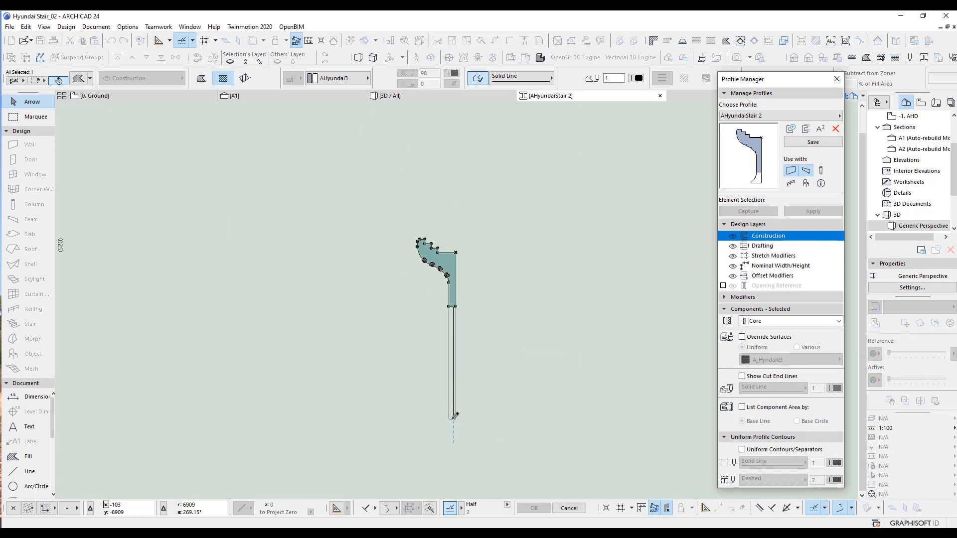
pyautogui.click(811, 143)
pyautogui.click(761, 117)
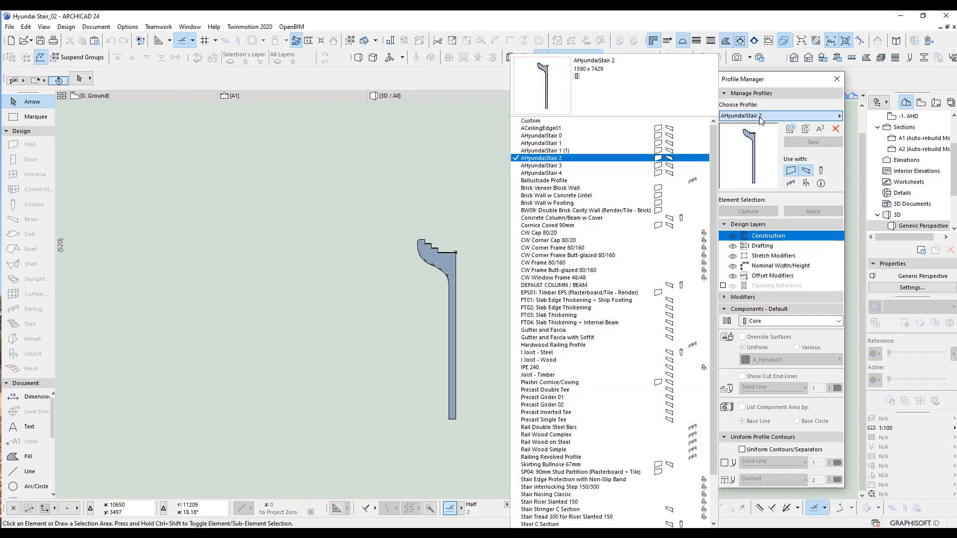
# Step: Open the AHyundaiStair 3 profile and delete the outline of the flared foot below its column
pyautogui.click(609, 166)
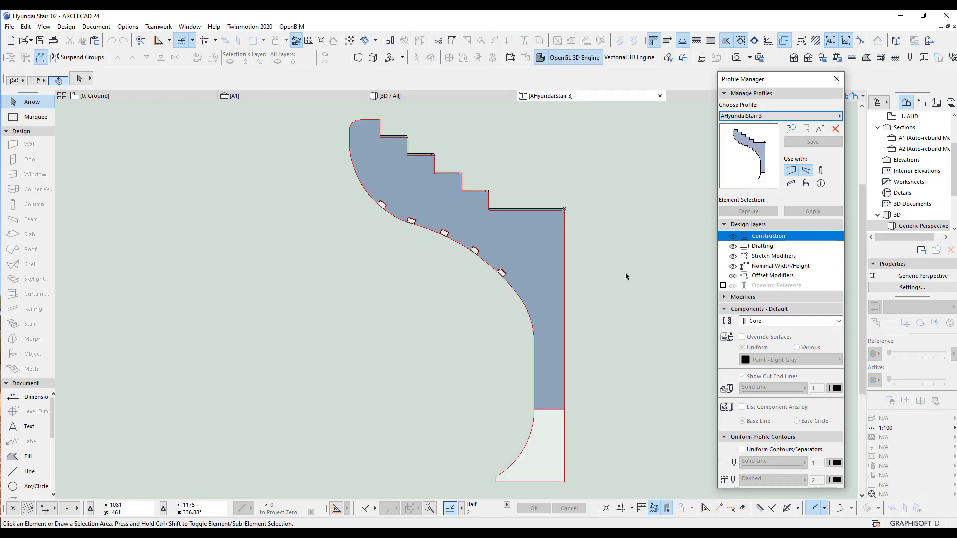
pyautogui.moveTo(549, 301); pyautogui.dragTo(445, 230, button='middle')
pyautogui.moveTo(392, 334); pyautogui.dragTo(500, 404)
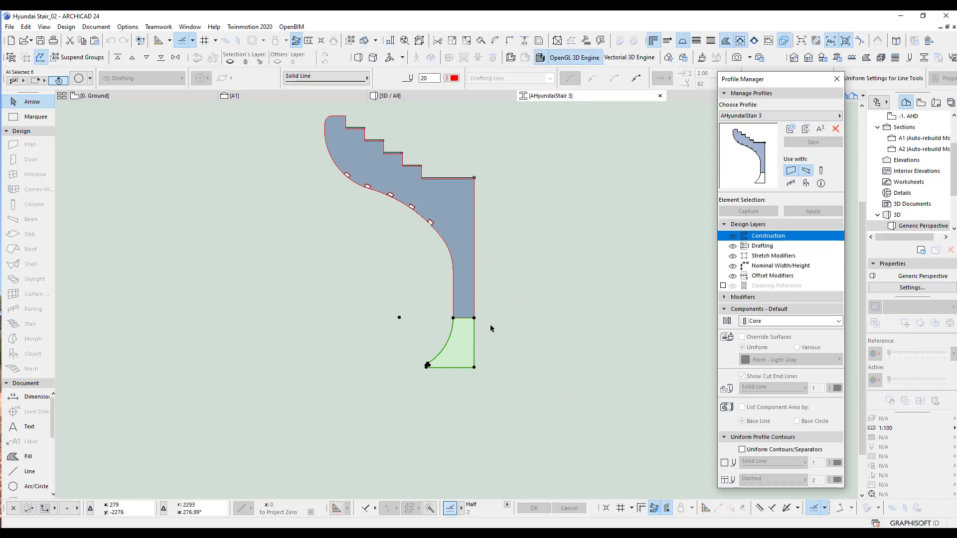
pyautogui.press('Delete')
# Step: Offset the bottom edge of the AHyundaiStair 3 profile's column downwards to about 8401 mm overall height and save the profile
pyautogui.click(469, 319)
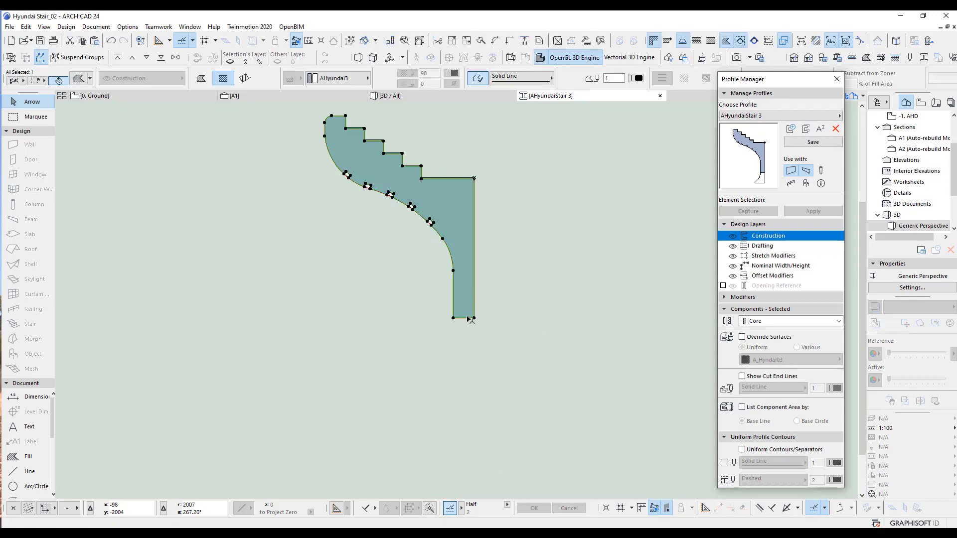
pyautogui.click(470, 319)
pyautogui.scroll(-4, 468, 329)
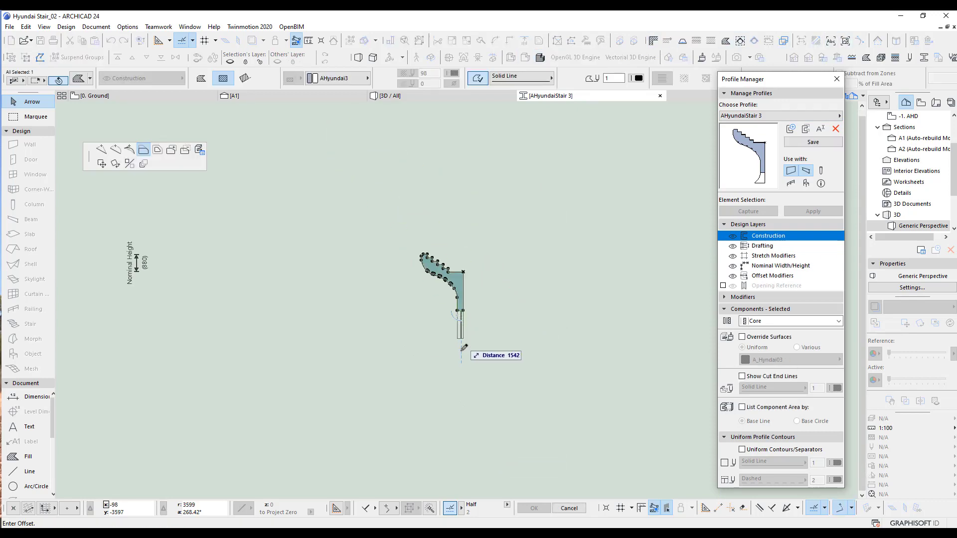
pyautogui.click(461, 419)
pyautogui.click(507, 373)
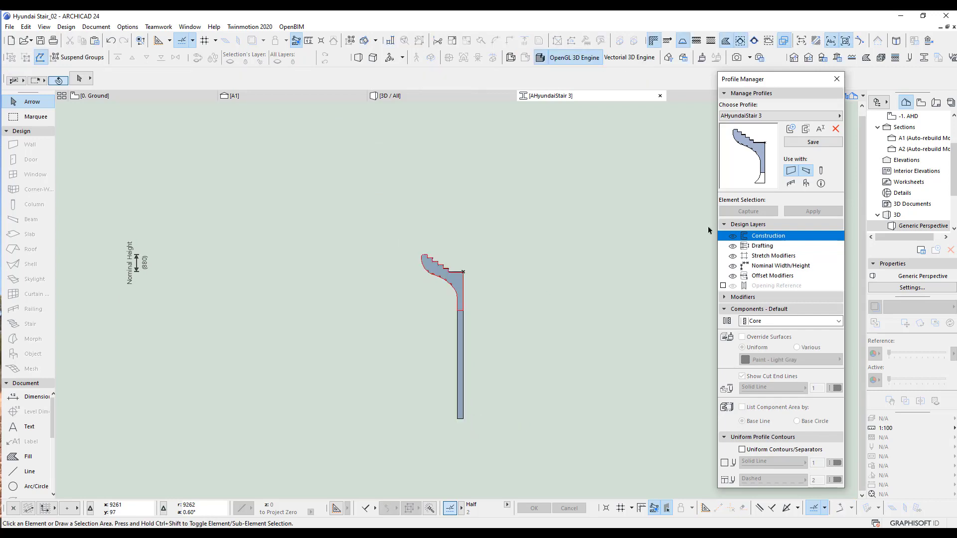
pyautogui.click(804, 142)
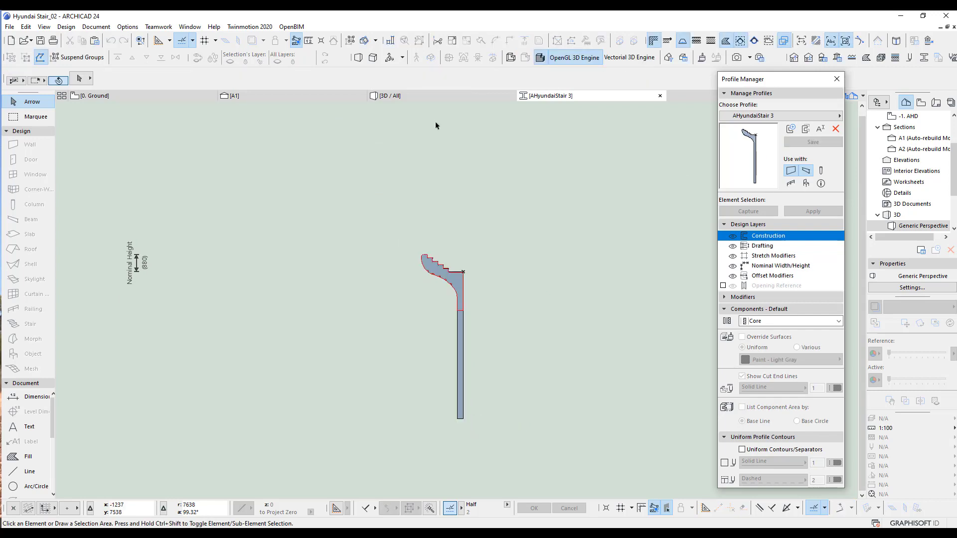
# Step: Return to the 3D view and inspect the chain of bowls with the extended columns
pyautogui.click(412, 96)
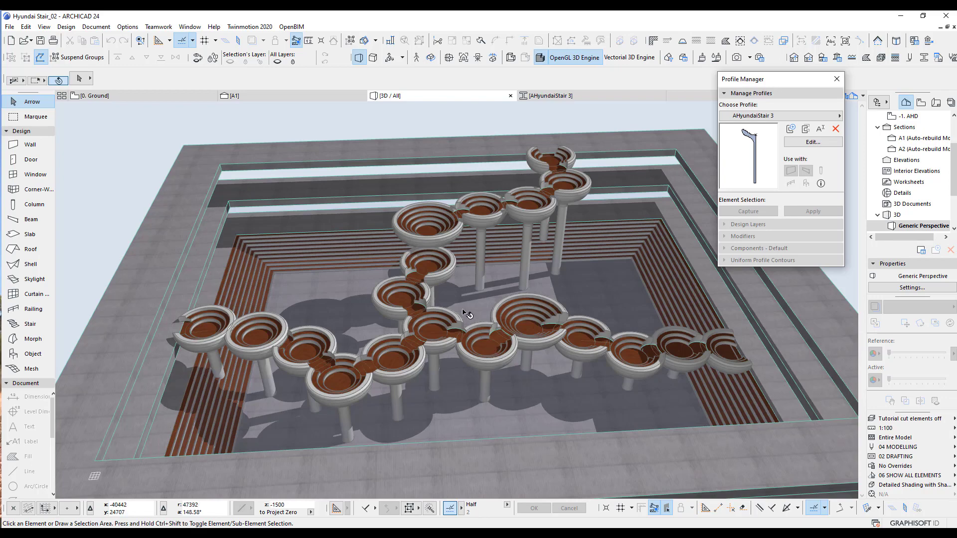
pyautogui.keyDown('shift'); pyautogui.moveTo(467, 313); pyautogui.dragTo(263, 155, button='middle'); pyautogui.keyUp('shift')
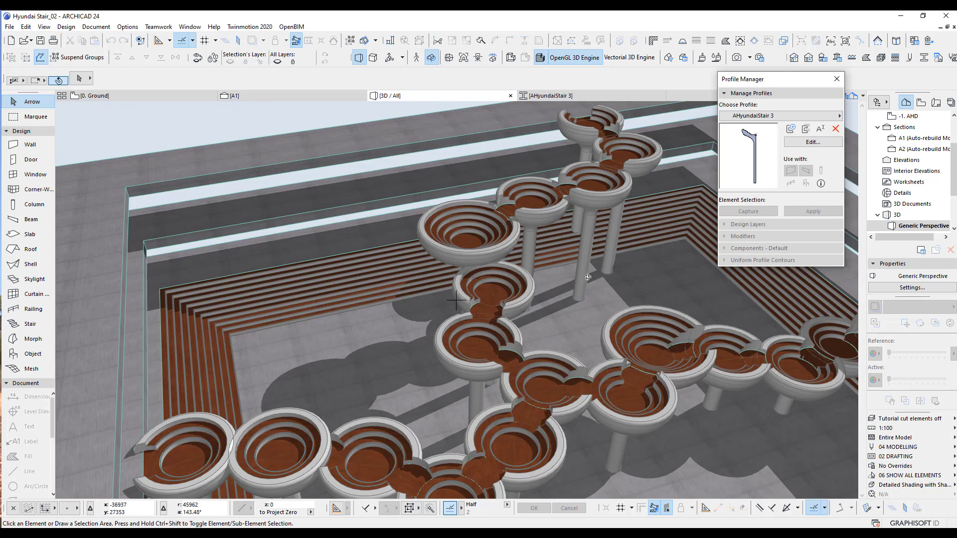
pyautogui.click(789, 115)
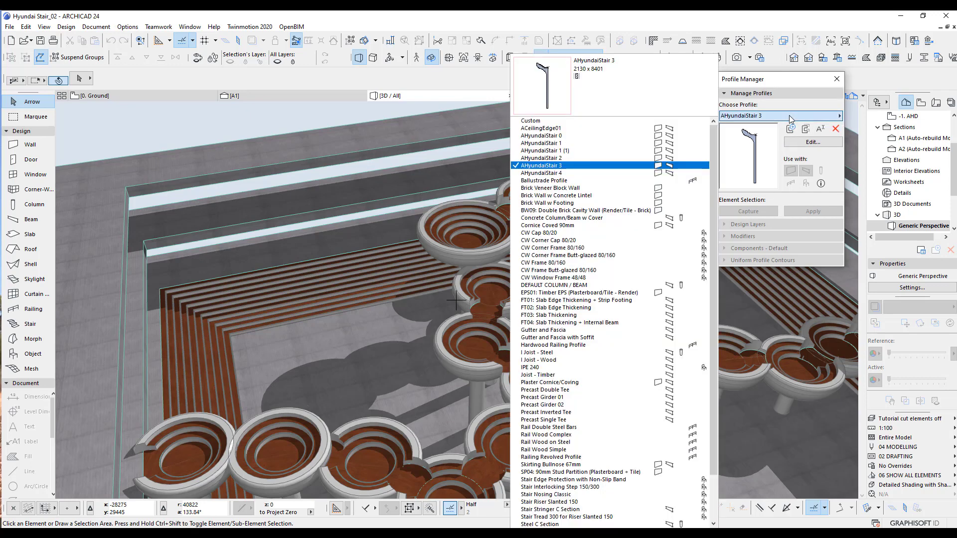
pyautogui.click(785, 80)
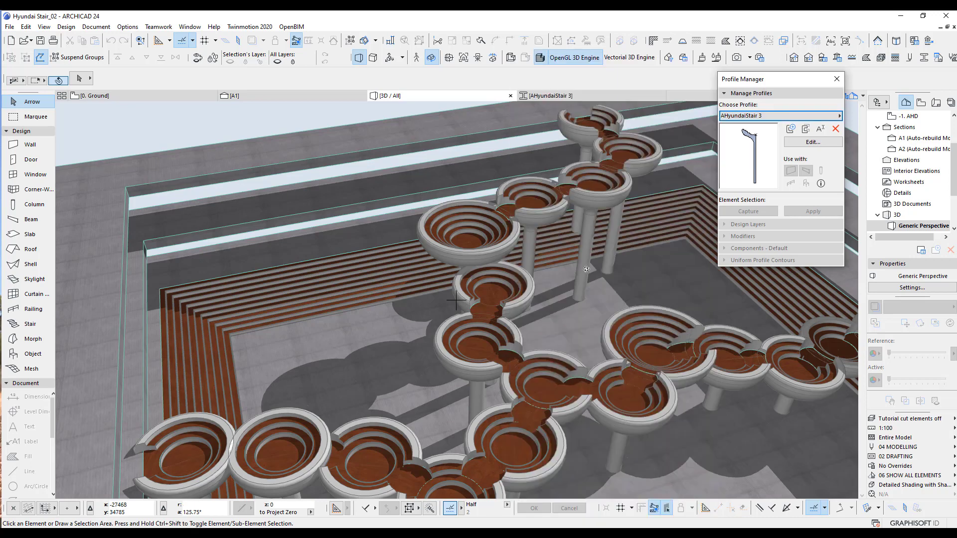
pyautogui.moveTo(555, 317); pyautogui.dragTo(540, 287, button='middle')
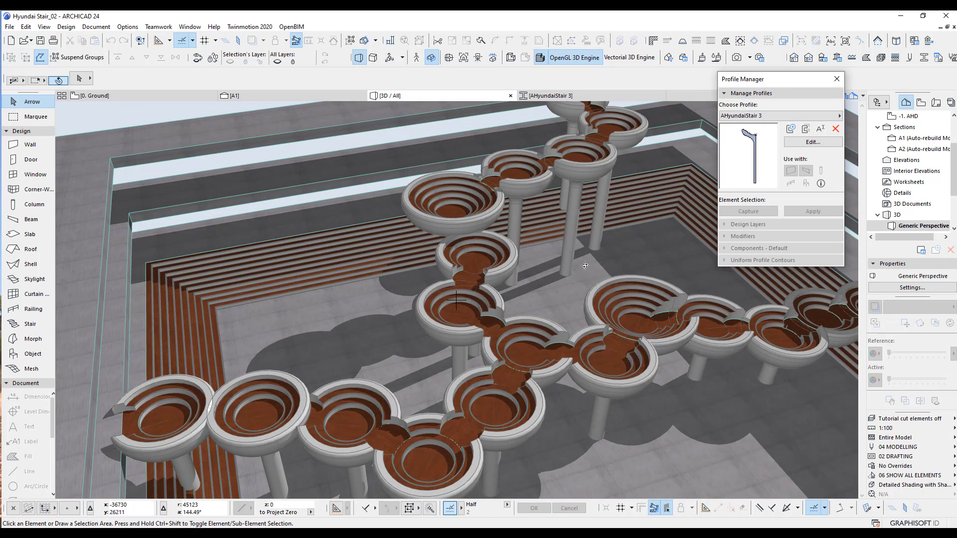
pyautogui.moveTo(565, 248); pyautogui.dragTo(555, 237, button='middle')
# Step: On the ground floor plan, move the third bowl from the chain's stepped-edge end out into the empty floor area
pyautogui.press('F2')
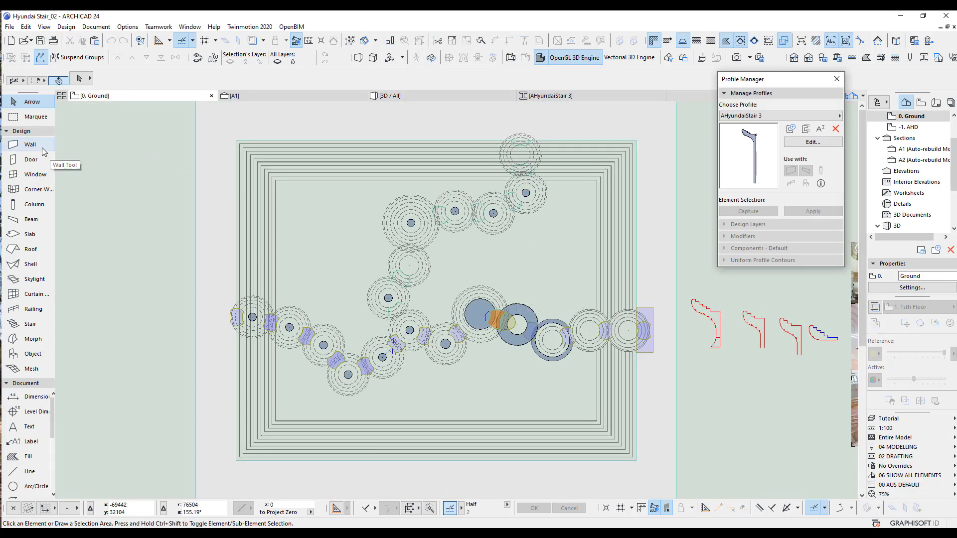
pyautogui.scroll(5, 349, 324)
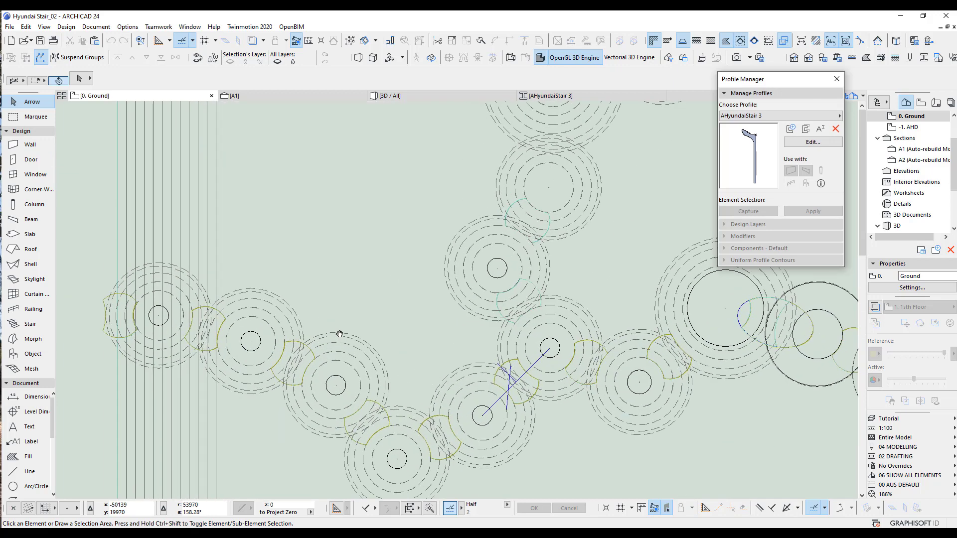
pyautogui.click(367, 344)
pyautogui.hotkey('ctrl', 'd')
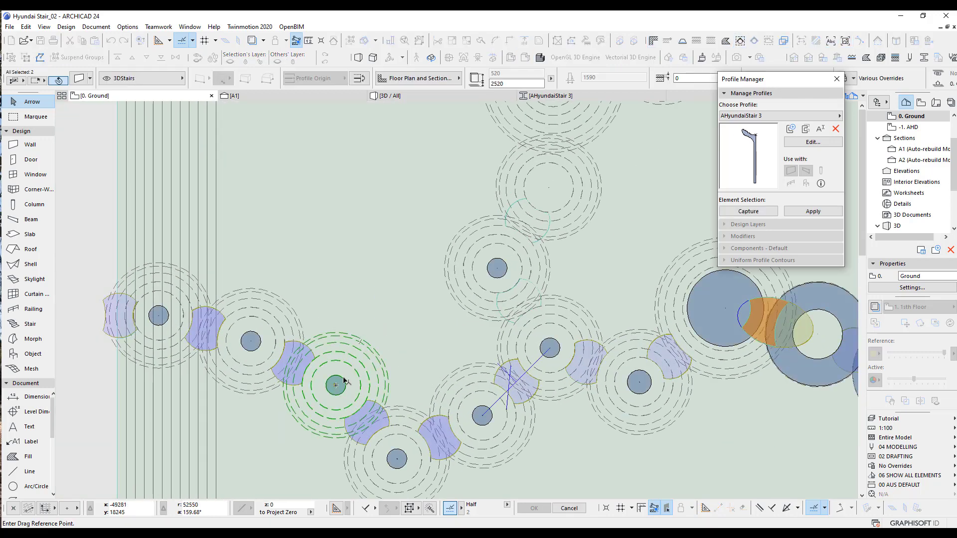
pyautogui.click(343, 380)
pyautogui.click(347, 206)
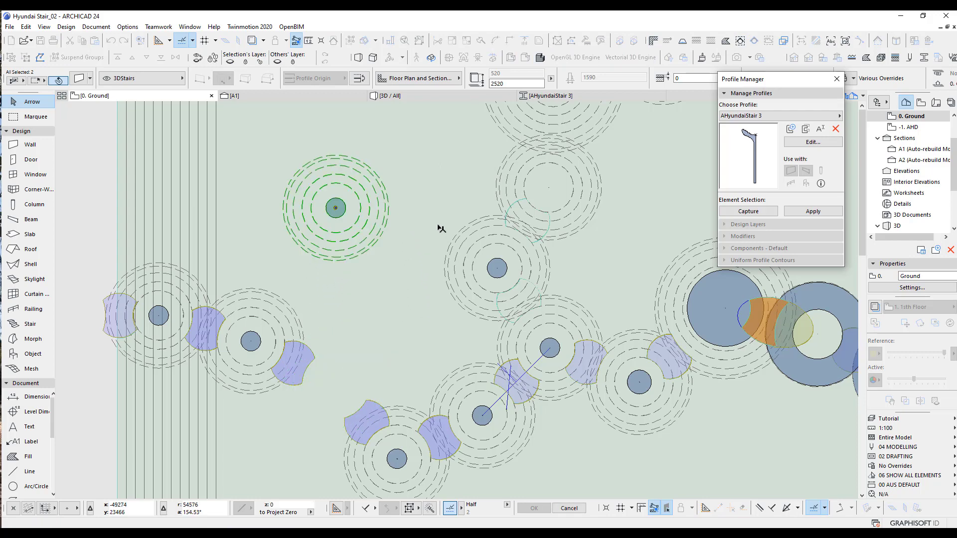
# Step: Change the moved bowl's wall profile to AHyundaiStair 4 to turn it into a flared column base
pyautogui.click(78, 78)
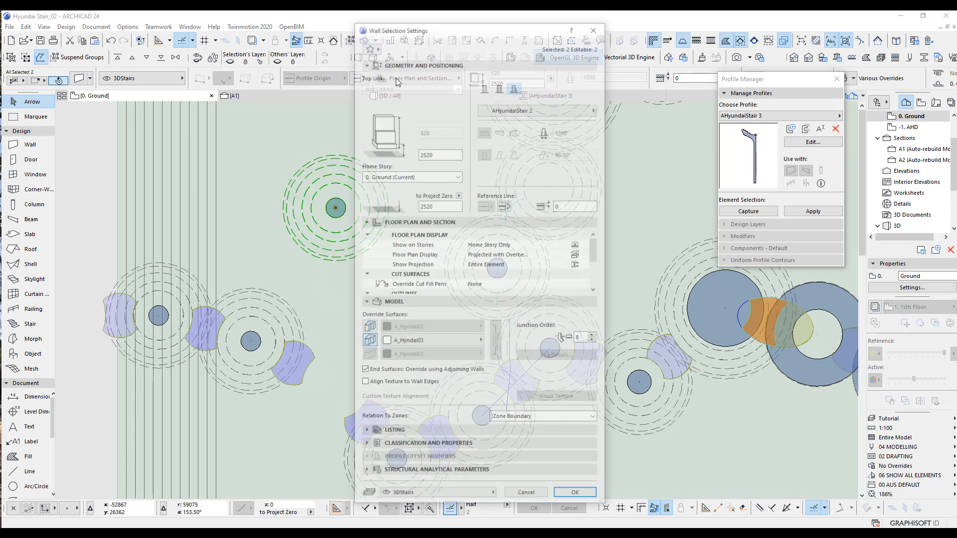
pyautogui.click(521, 109)
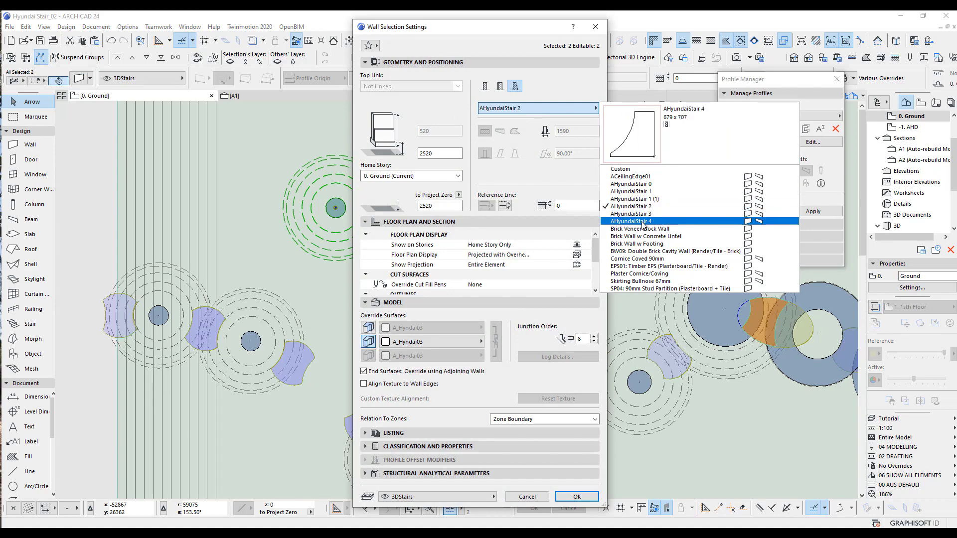
pyautogui.click(657, 221)
pyautogui.click(564, 498)
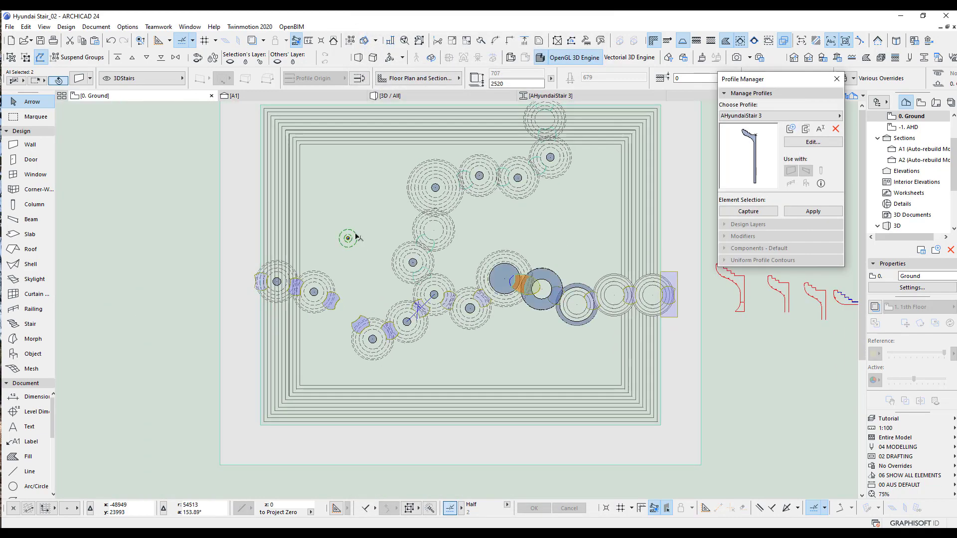
# Step: Enclose the flared base in a marquee on plan and show only that area in 3D
pyautogui.scroll(3, 355, 237)
pyautogui.scroll(-3, 349, 244)
pyautogui.scroll(2, 366, 240)
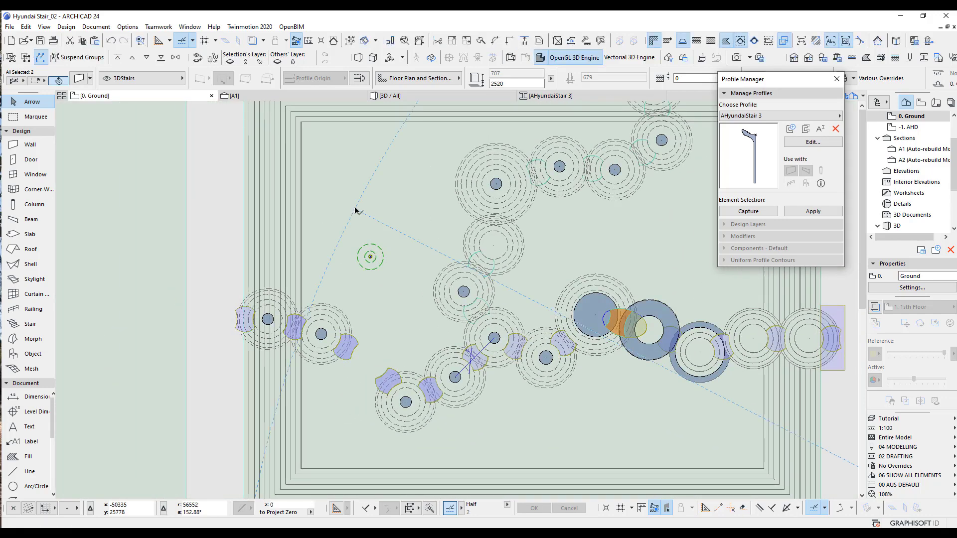
pyautogui.click(17, 119)
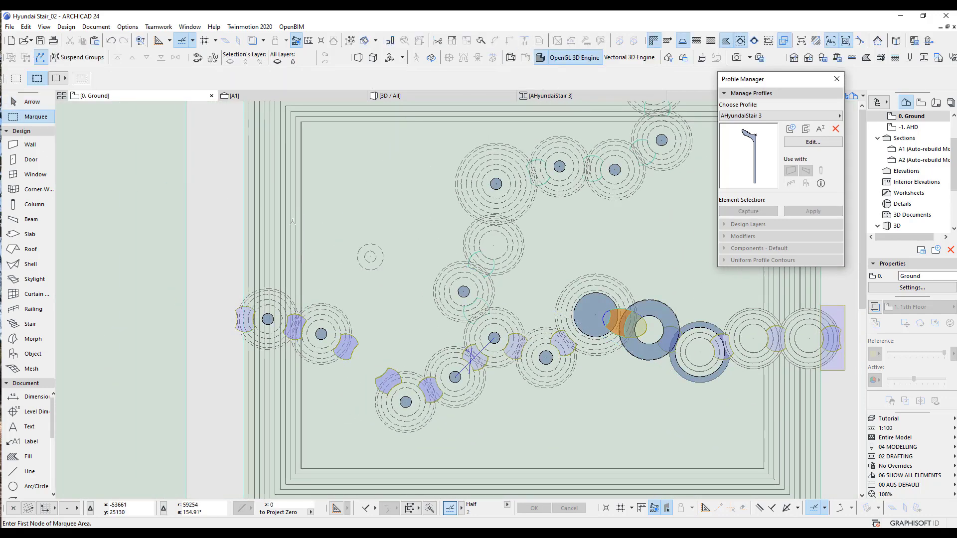
pyautogui.moveTo(419, 295); pyautogui.dragTo(274, 214)
pyautogui.press('F5')
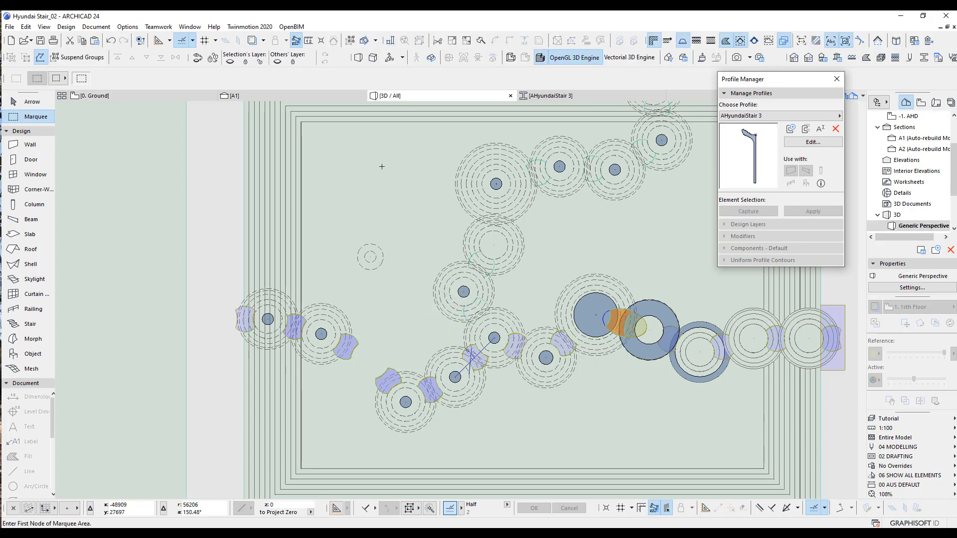
pyautogui.scroll(2, 330, 346)
pyautogui.moveTo(330, 346); pyautogui.dragTo(391, 292, button='middle')
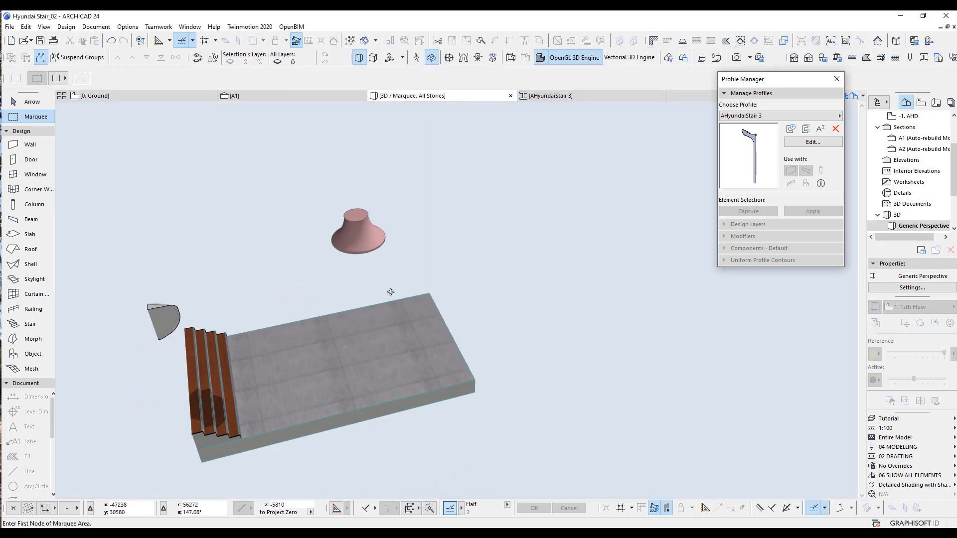
# Step: Select both halves of the flared base in 3D and lower it vertically onto the floor slab at -1500
pyautogui.click(32, 102)
pyautogui.moveTo(286, 184); pyautogui.dragTo(410, 269)
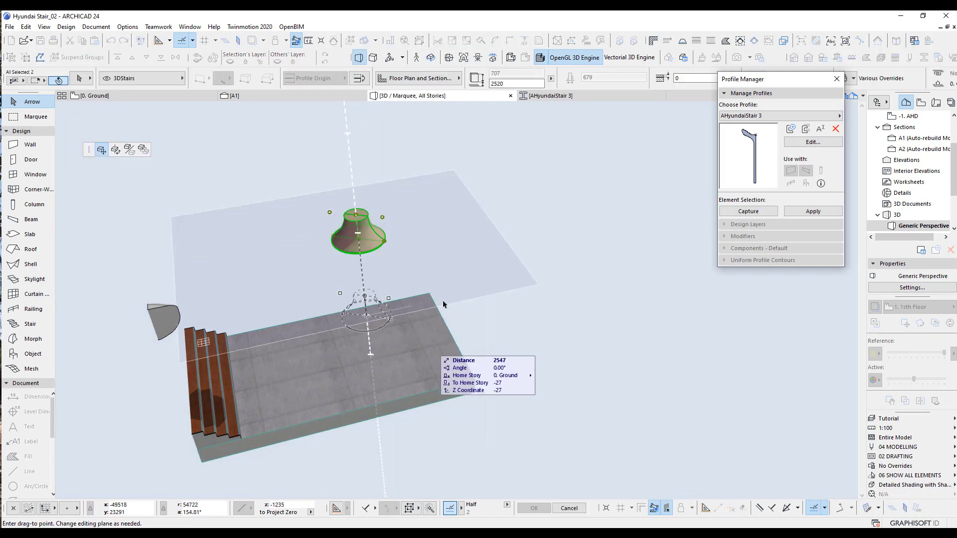
pyautogui.click(417, 360)
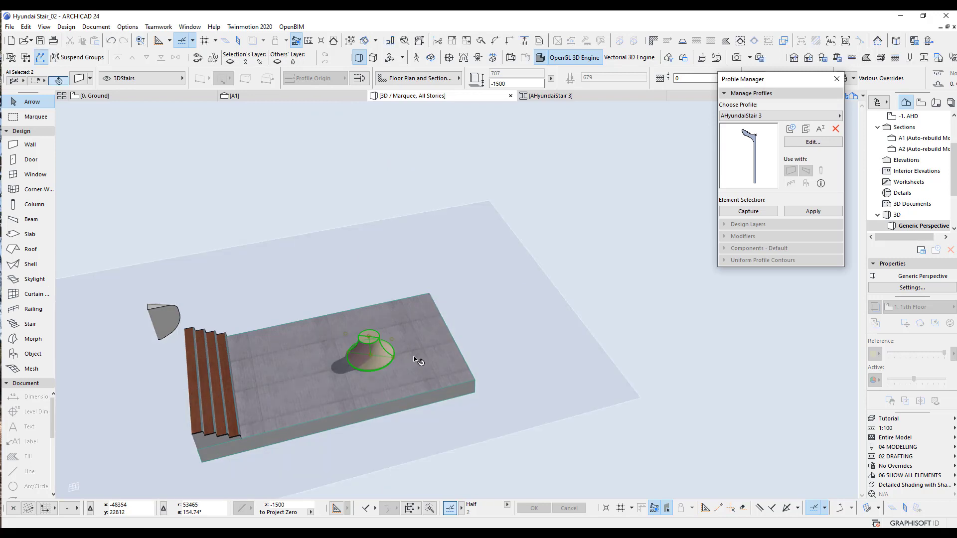
pyautogui.keyDown('shift'); pyautogui.moveTo(417, 360); pyautogui.dragTo(407, 295, button='middle'); pyautogui.keyUp('shift')
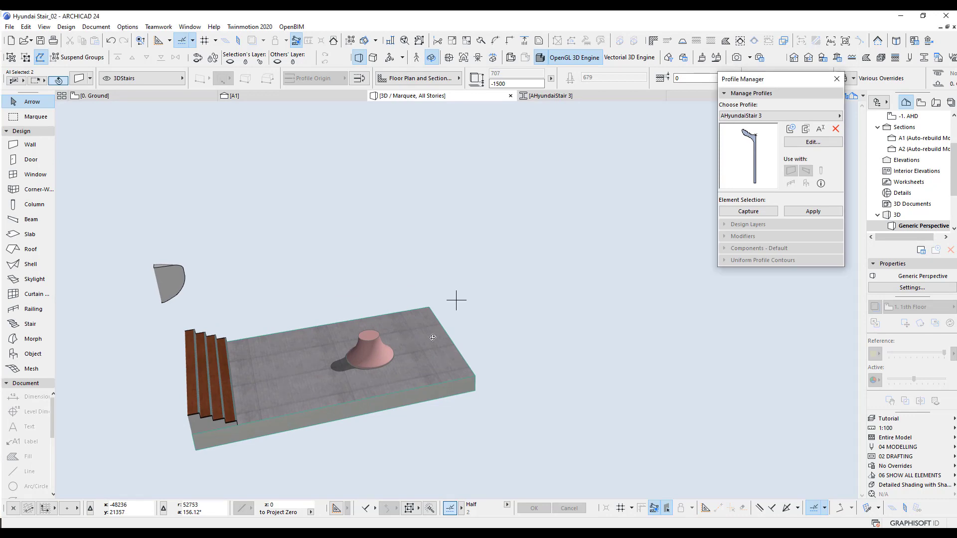
# Step: On the ground floor plan, move the flared base from its centre to the centre of the second bowl's column
pyautogui.press('F2')
pyautogui.scroll(4, 385, 263)
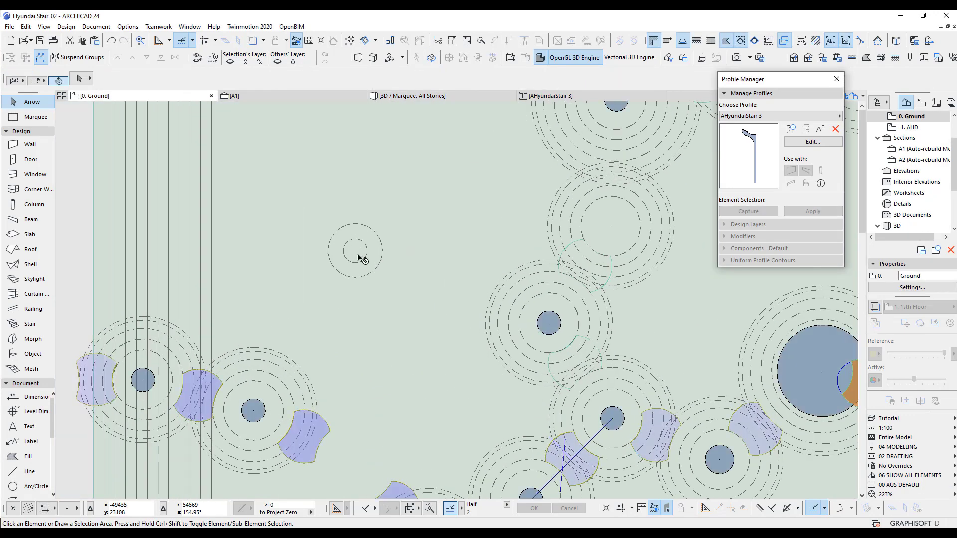
pyautogui.click(357, 254)
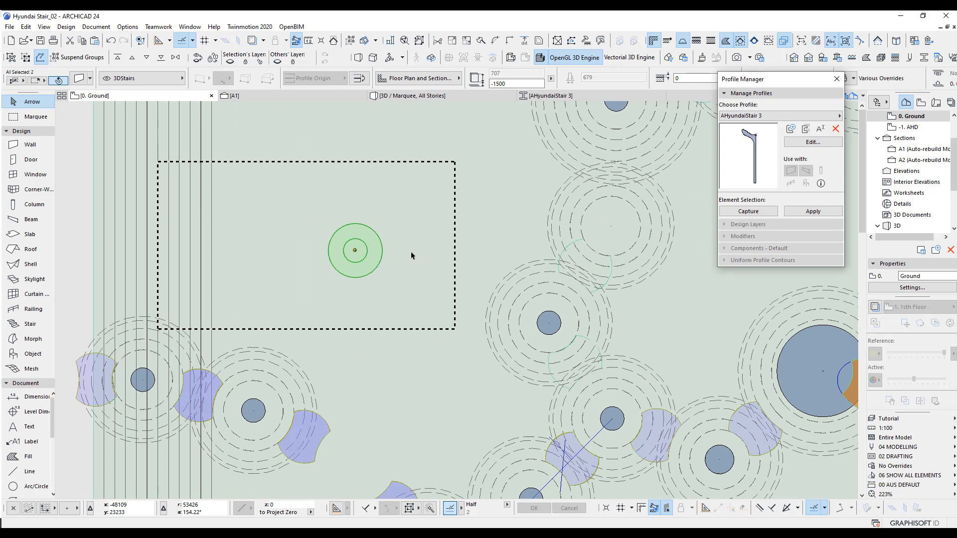
pyautogui.hotkey('ctrl', 'd')
pyautogui.click(354, 252)
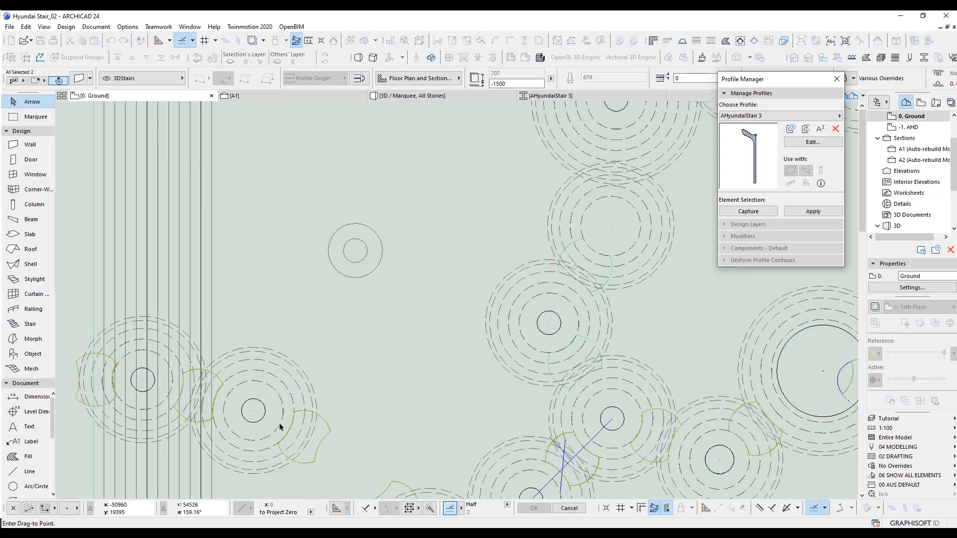
pyautogui.scroll(6, 498, 343)
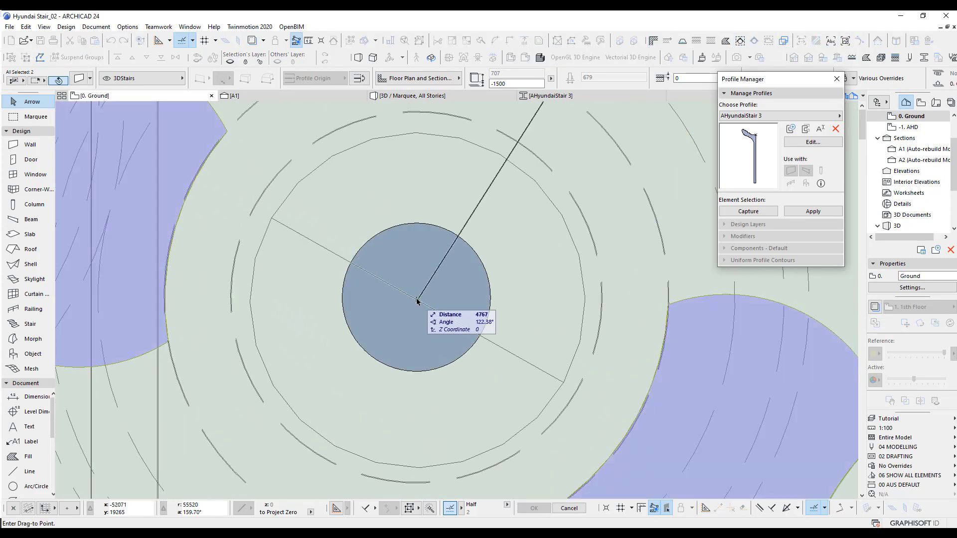
pyautogui.click(421, 305)
pyautogui.scroll(-5, 421, 305)
pyautogui.scroll(-3, 406, 319)
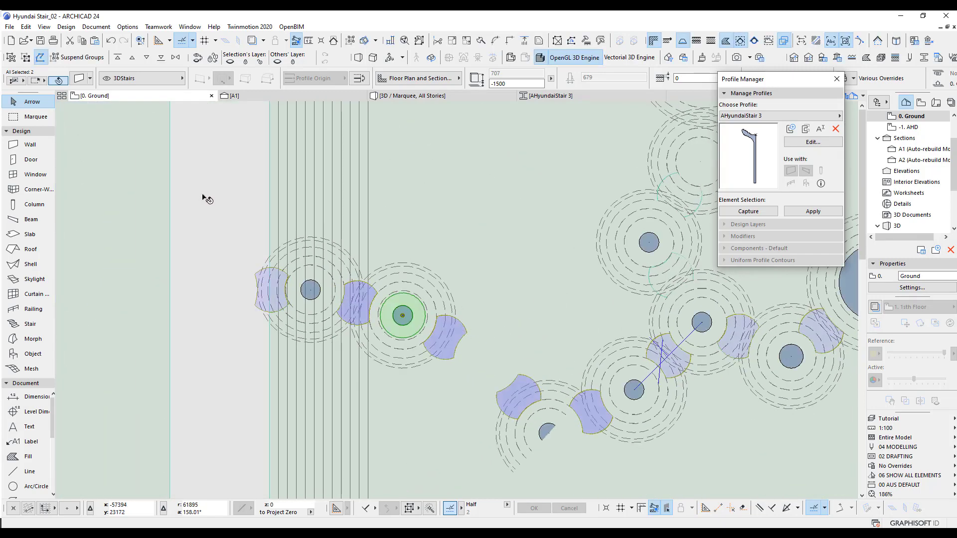
# Step: Isolate the first two bowls in 3D with a new marquee and examine where the column meets the flared base
pyautogui.click(31, 117)
pyautogui.press('Escape')
pyautogui.press('Escape')
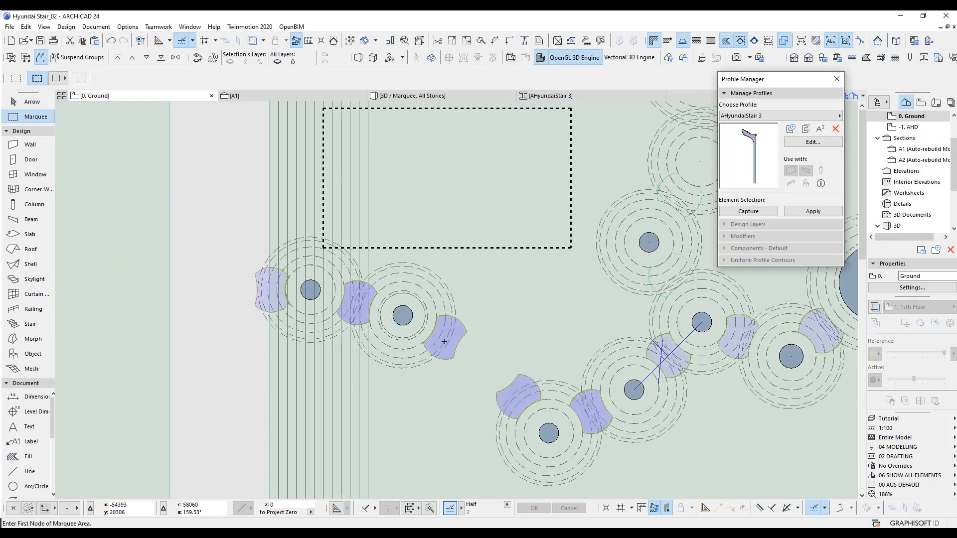
pyautogui.click(486, 380)
pyautogui.click(223, 217)
pyautogui.press('F5')
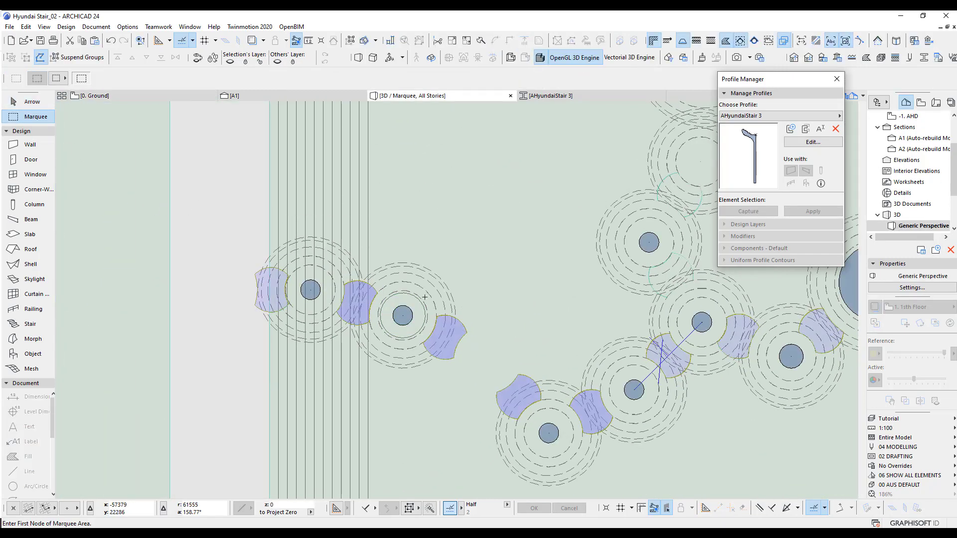
pyautogui.scroll(-4, 409, 337)
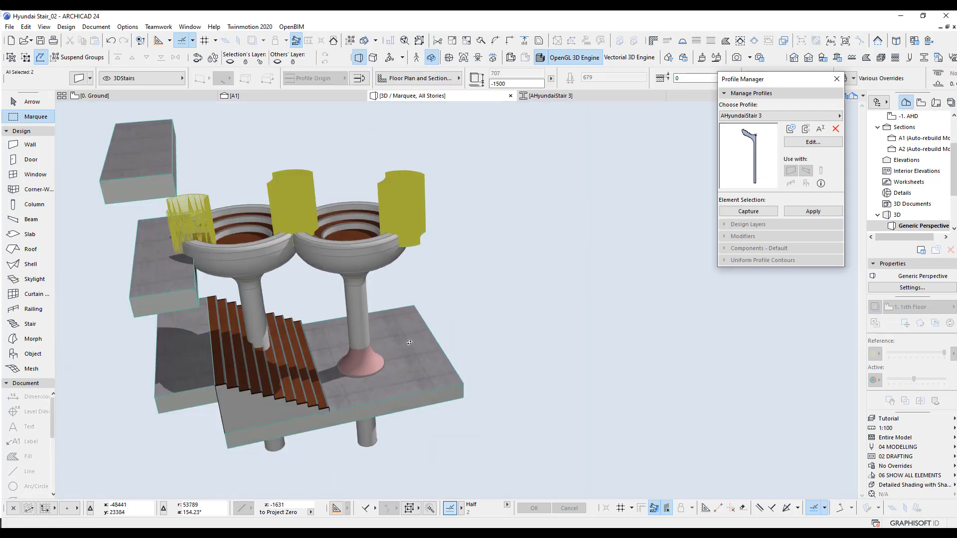
pyautogui.moveTo(399, 320); pyautogui.dragTo(307, 293)
pyautogui.scroll(10, 319, 304)
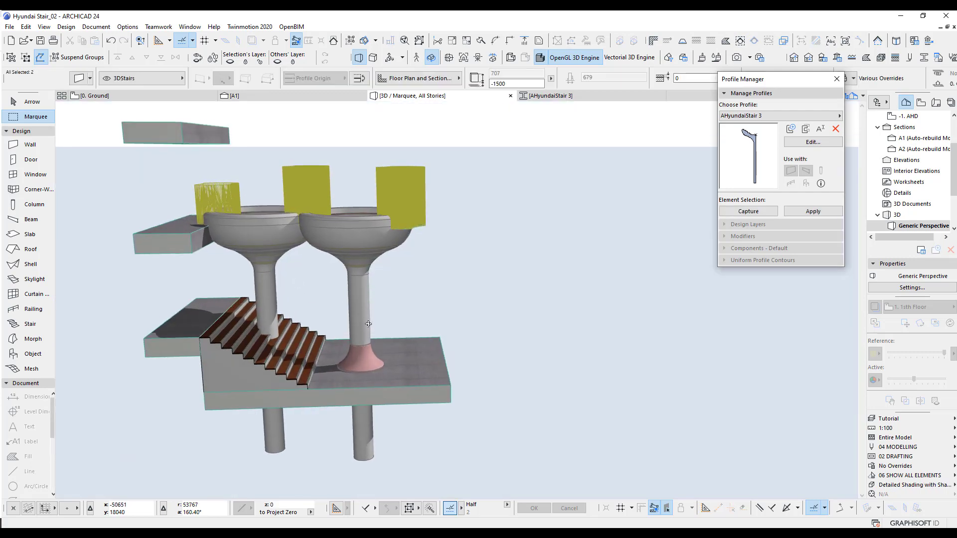
pyautogui.scroll(-1, 348, 337)
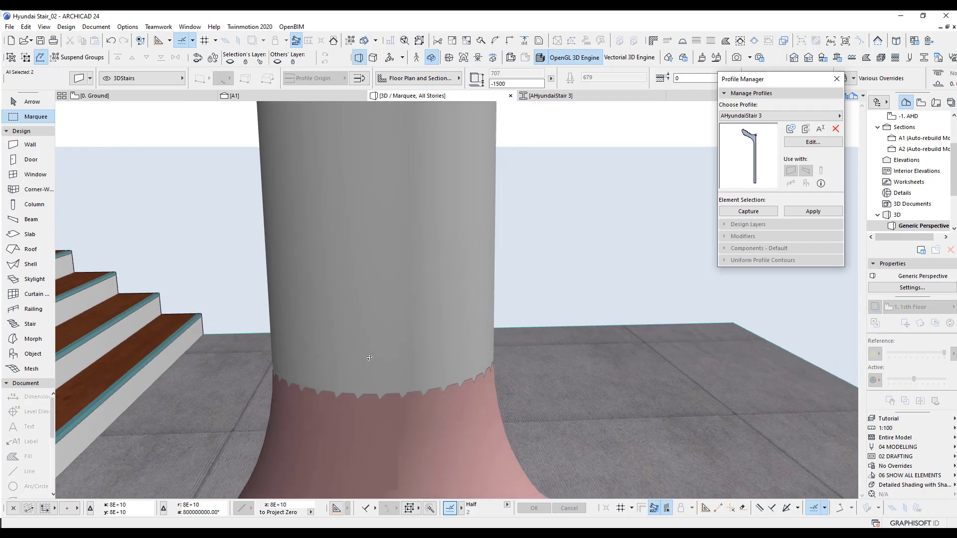
# Step: Select both halves of the flared base in 3D and open the AHyundaiStair 4 profile for editing
pyautogui.moveTo(384, 394); pyautogui.dragTo(395, 287, button='middle')
pyautogui.scroll(1, 397, 298)
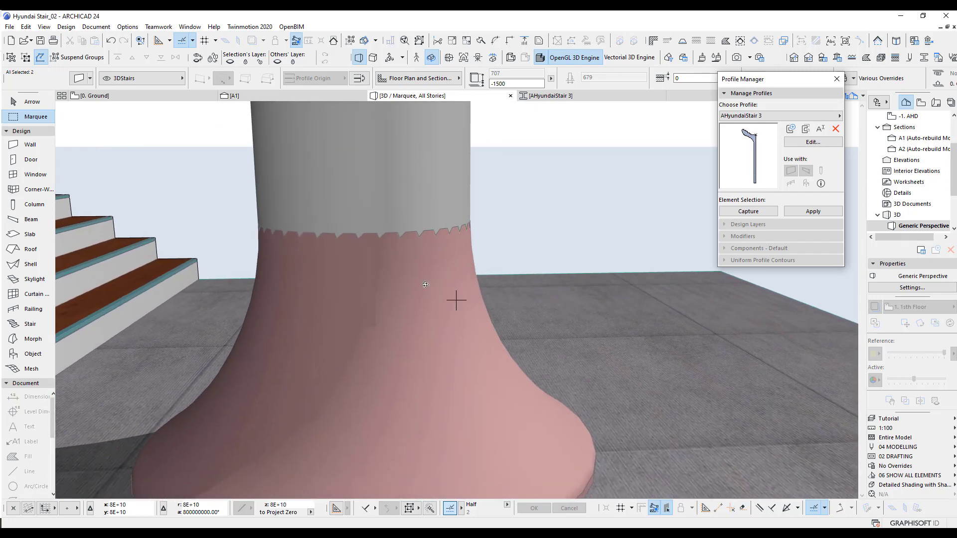
pyautogui.keyDown('shift'); pyautogui.moveTo(456, 300); pyautogui.dragTo(414, 302, button='middle'); pyautogui.keyUp('shift')
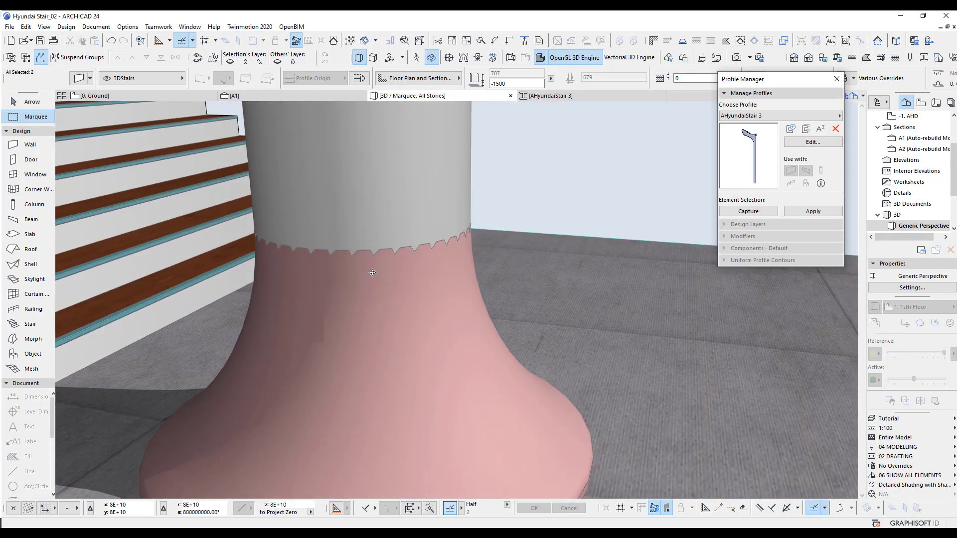
pyautogui.scroll(2, 399, 239)
pyautogui.moveTo(456, 256); pyautogui.dragTo(366, 242, button='middle')
pyautogui.scroll(2, 363, 272)
pyautogui.scroll(-3, 369, 250)
pyautogui.click(45, 104)
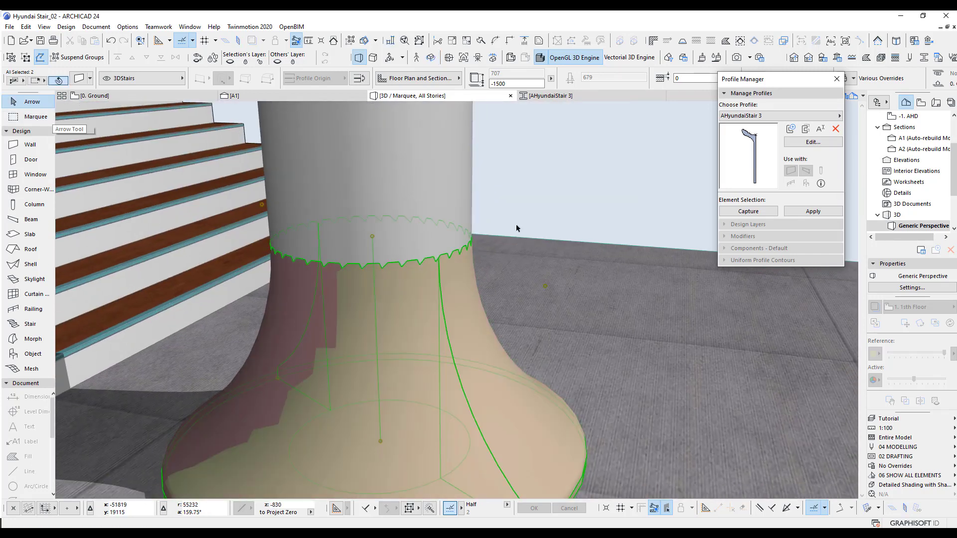
pyautogui.click(530, 177)
pyautogui.click(444, 297)
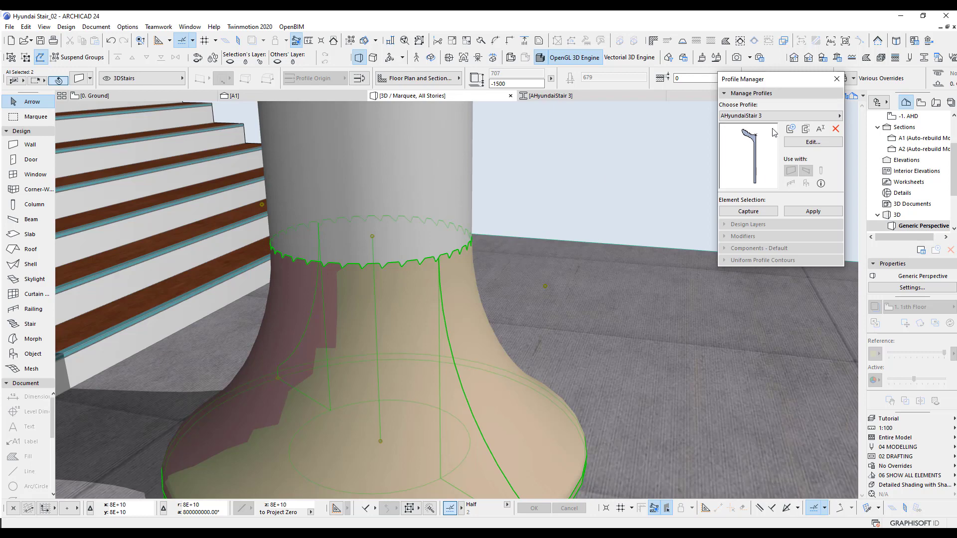
pyautogui.click(777, 114)
pyautogui.click(581, 173)
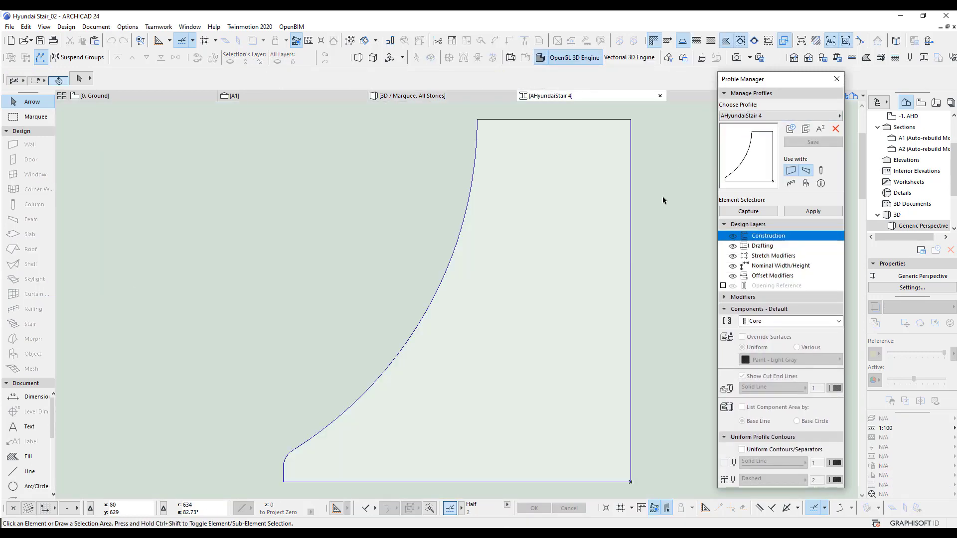
# Step: Offset the straight vertical edge of the flared base profile outward by 2 mm
pyautogui.scroll(-3, 619, 285)
pyautogui.moveTo(619, 285); pyautogui.dragTo(470, 252, button='middle')
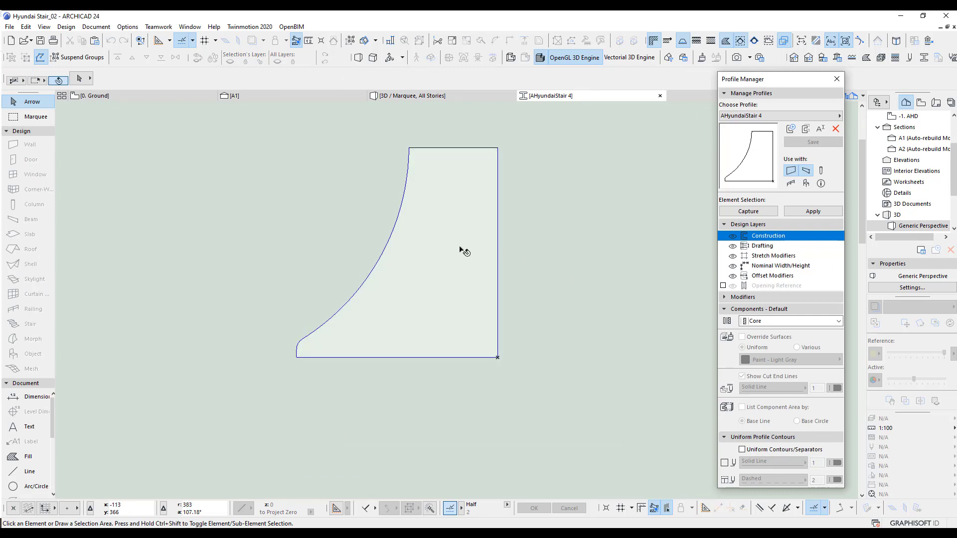
pyautogui.click(492, 223)
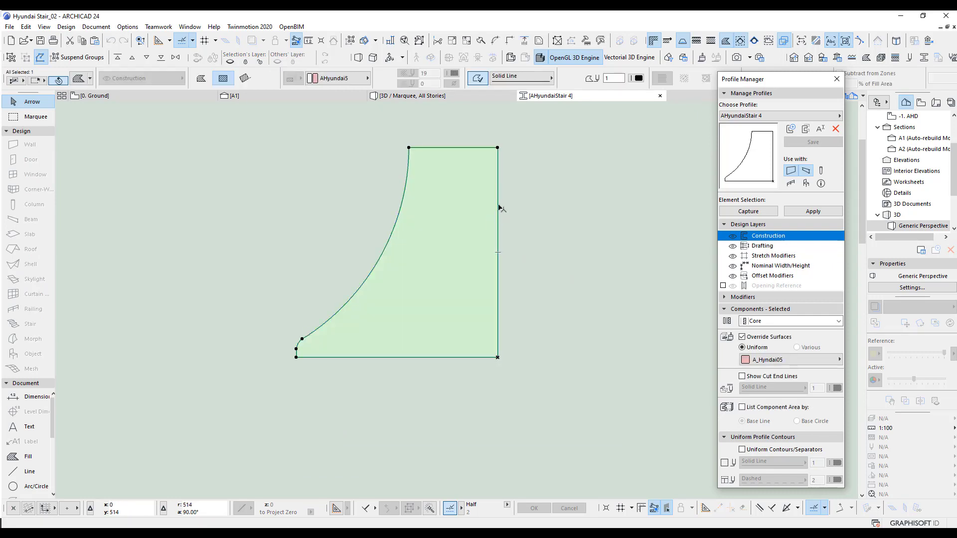
pyautogui.click(499, 208)
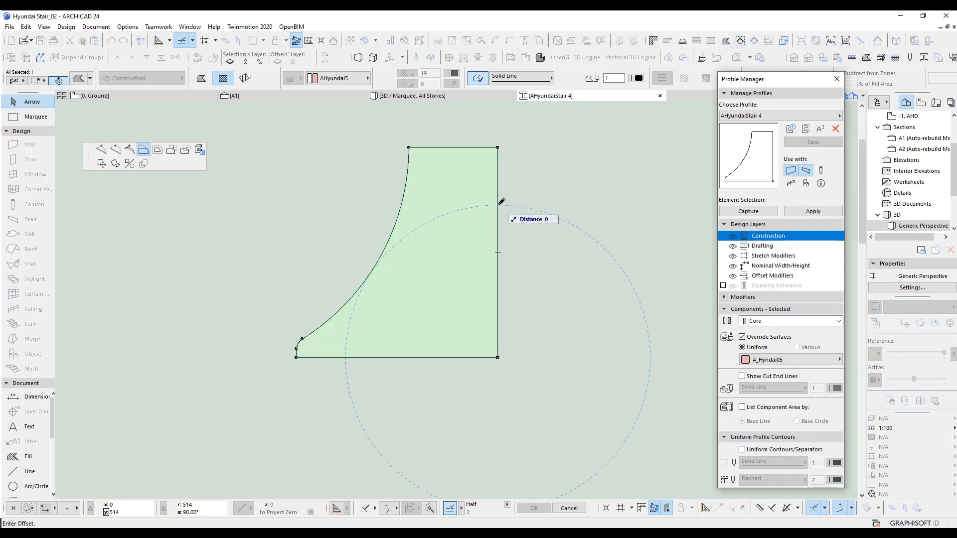
pyautogui.press('x')
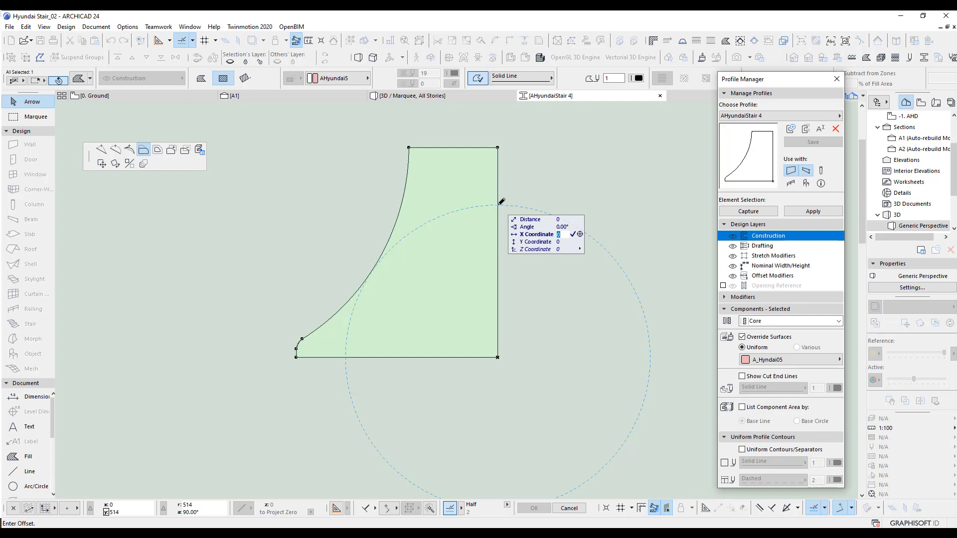
pyautogui.press('Return')
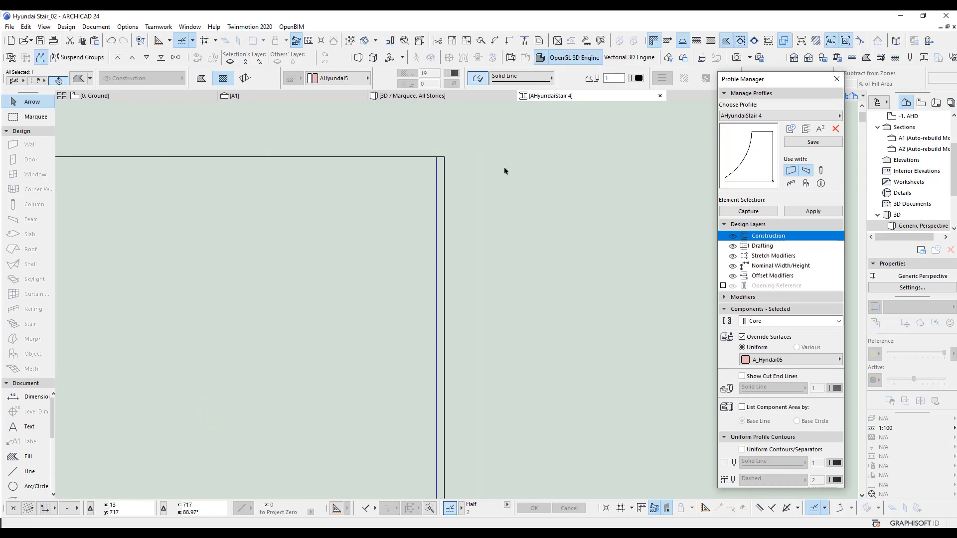
pyautogui.press('Escape')
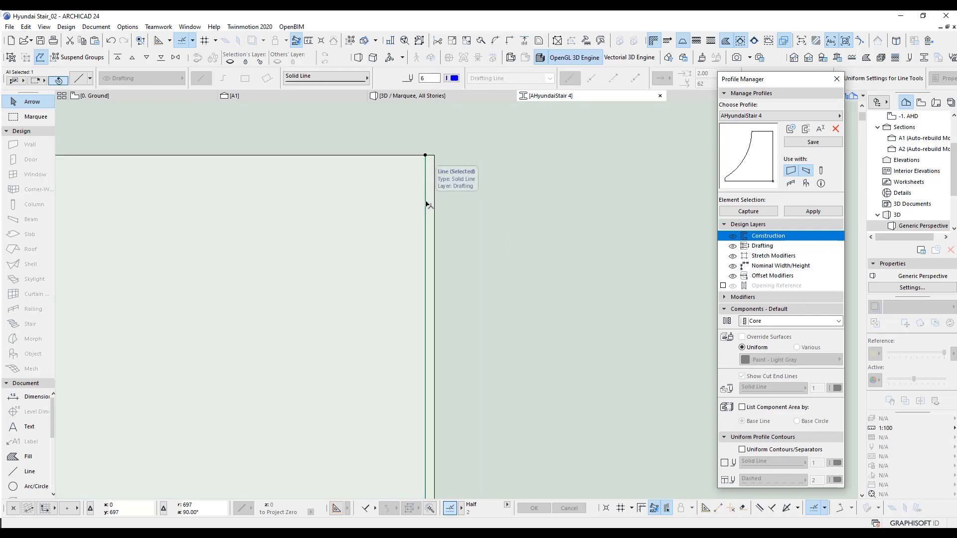
# Step: Move the widened profile fill from its lower inner corner onto the profile origin and save the profile
pyautogui.click(434, 199)
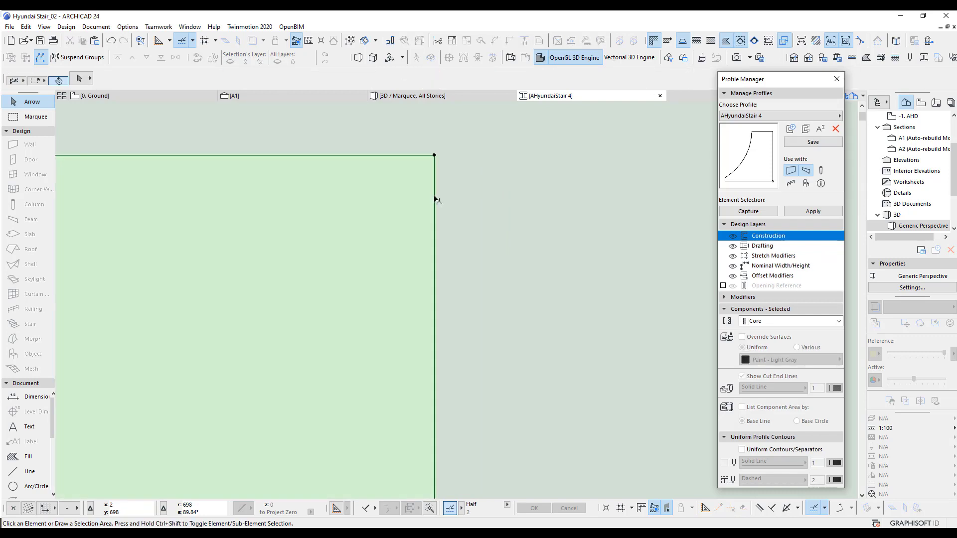
pyautogui.scroll(-4, 472, 165)
pyautogui.scroll(-2, 481, 214)
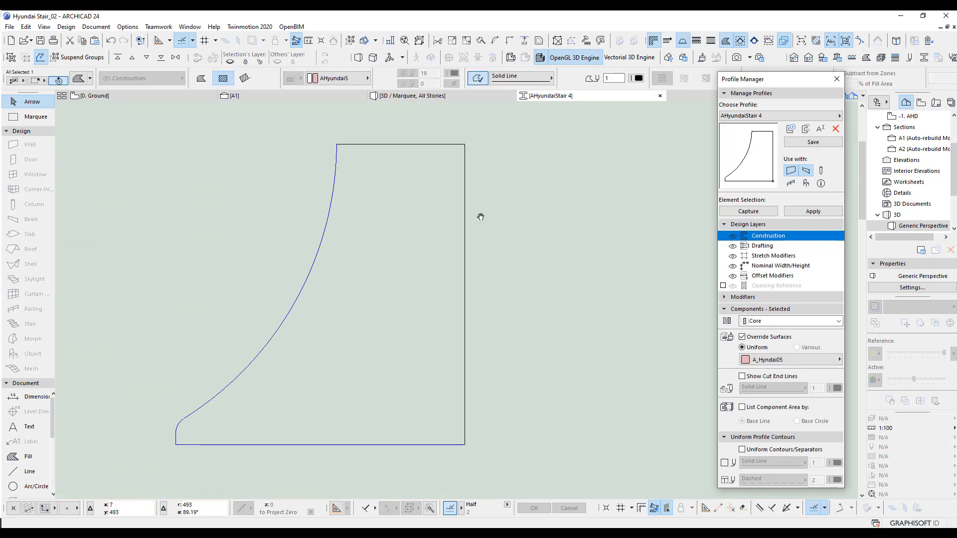
pyautogui.scroll(5, 459, 344)
pyautogui.scroll(2, 466, 323)
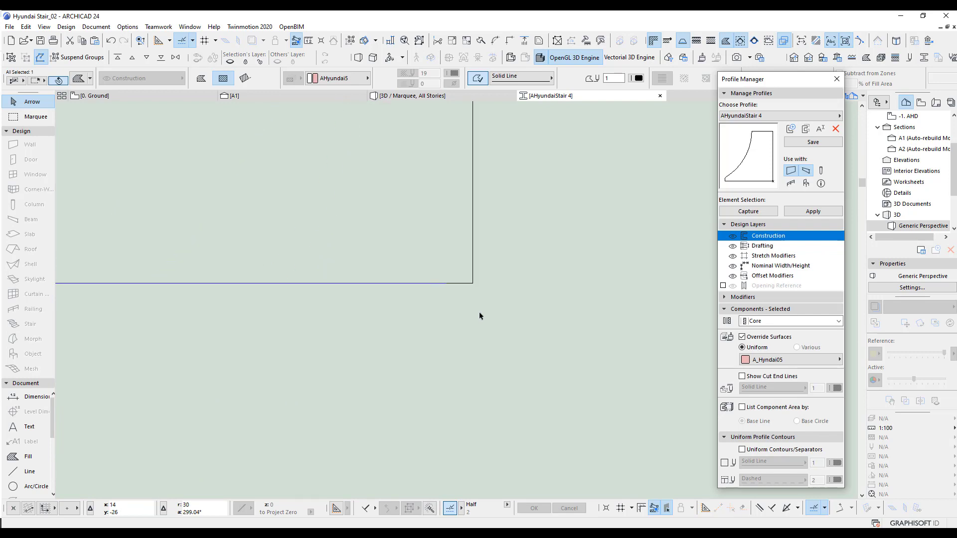
pyautogui.hotkey('ctrl', 'd')
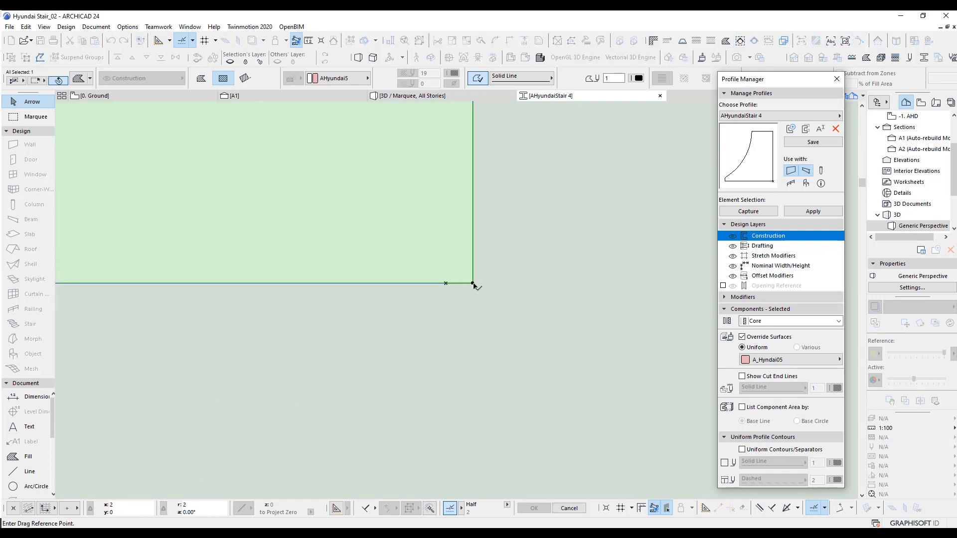
pyautogui.click(472, 283)
pyautogui.click(446, 283)
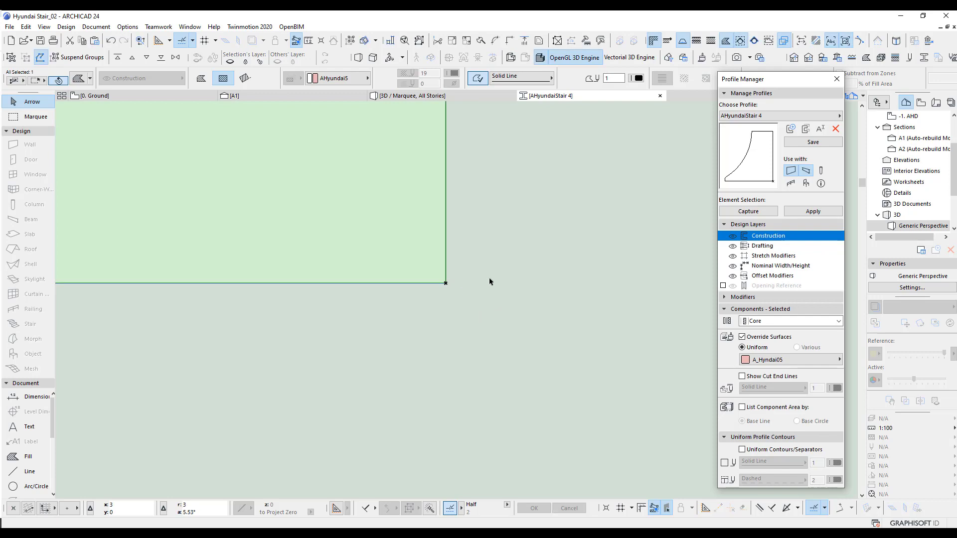
pyautogui.click(489, 277)
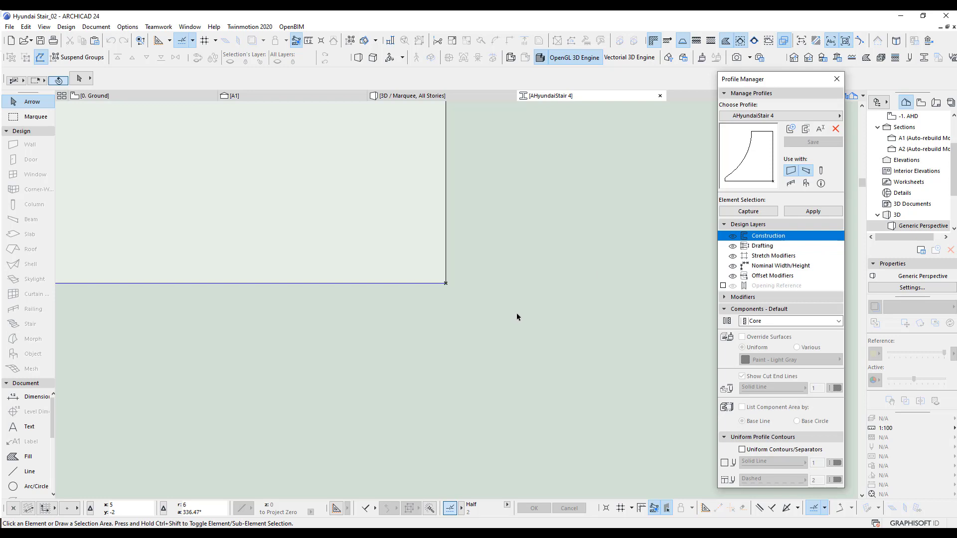
# Step: Return to the 3D view of the first two bowls and examine the joint between the column and the flared base
pyautogui.press('F2')
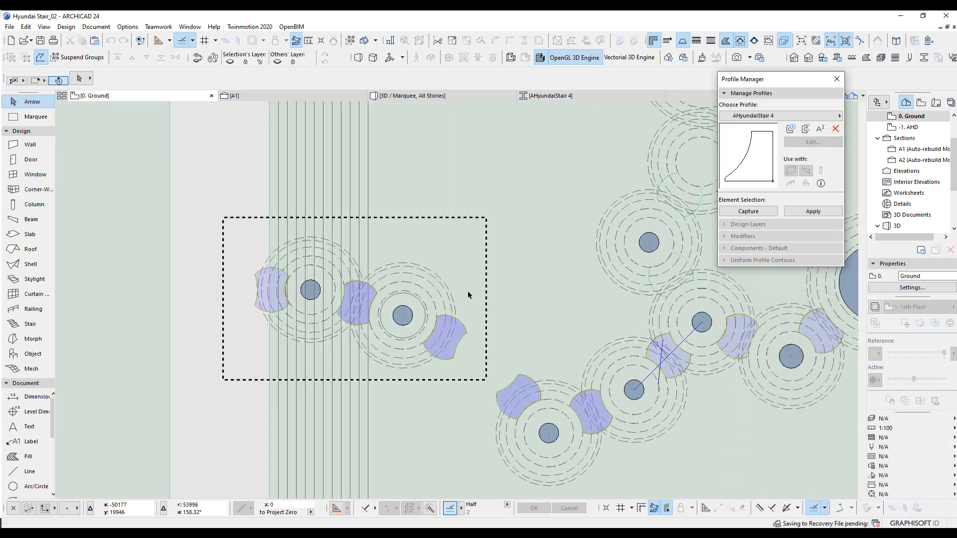
pyautogui.moveTo(469, 295); pyautogui.dragTo(524, 280, button='middle')
pyautogui.press('F3')
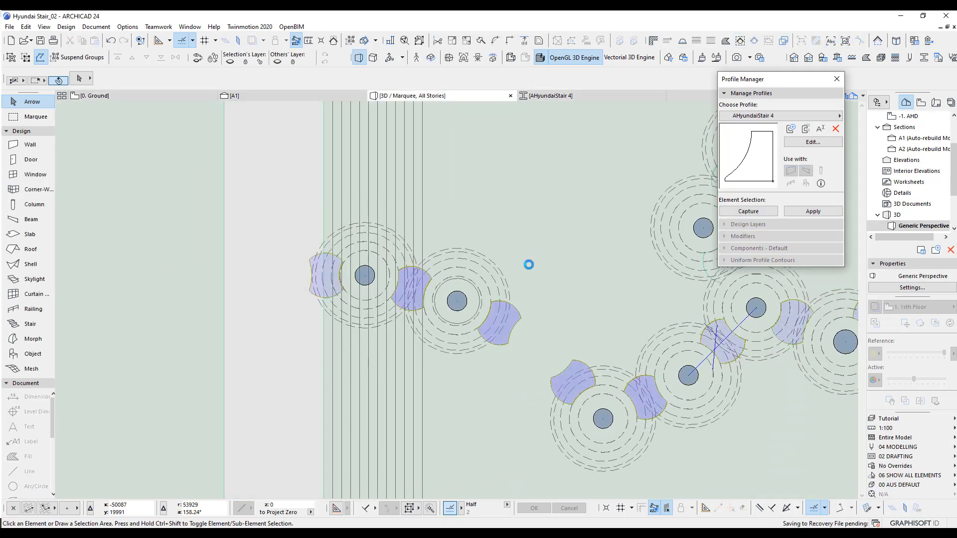
pyautogui.press('Escape')
pyautogui.scroll(3, 461, 245)
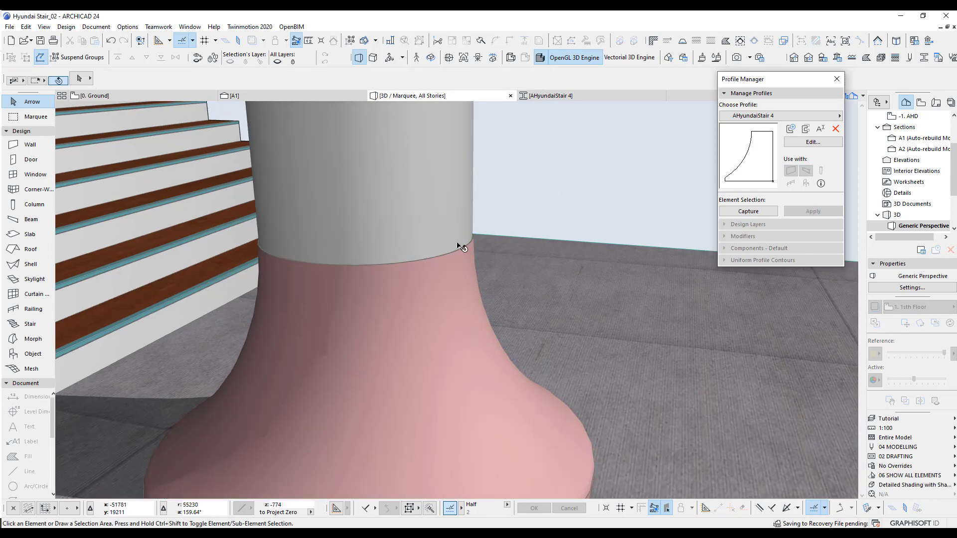
pyautogui.scroll(3, 463, 243)
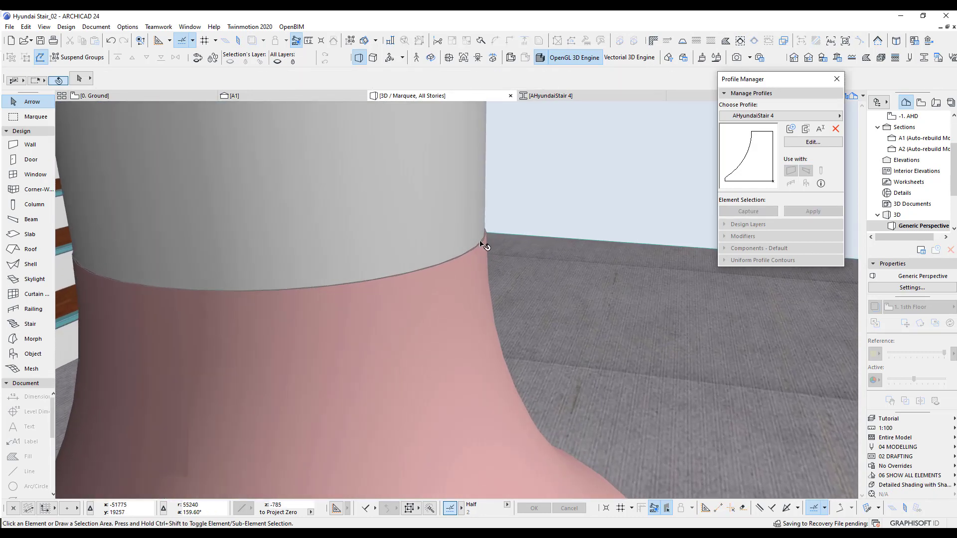
pyautogui.scroll(-10, 493, 250)
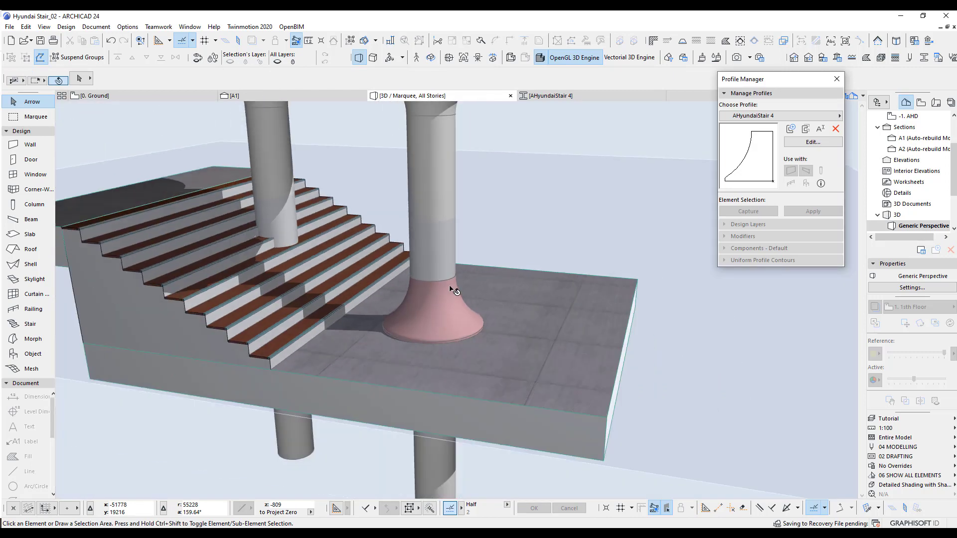
pyautogui.moveTo(480, 298); pyautogui.dragTo(510, 299, button='middle')
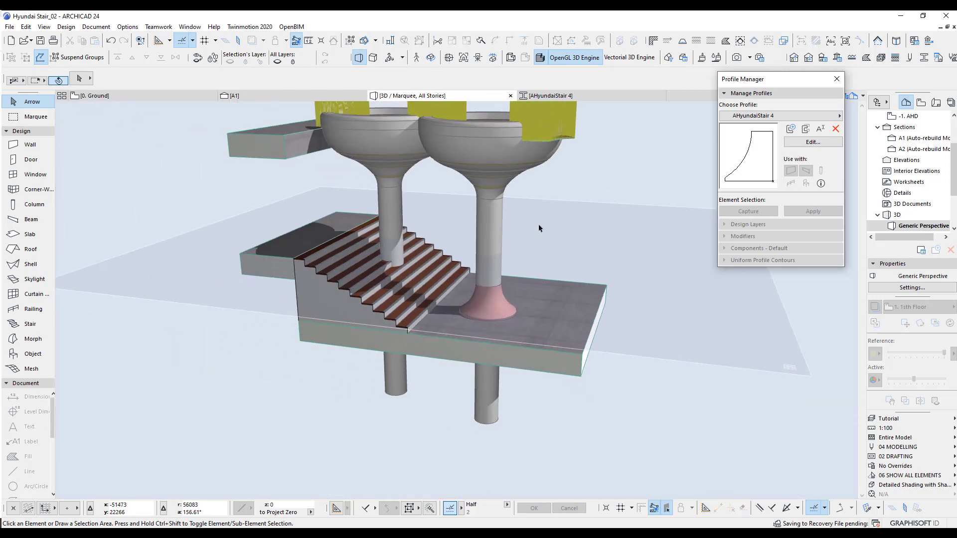
# Step: Select both halves of the second bowl's flared base on the ground floor plan and show only the selection in 3D
pyautogui.press('F2')
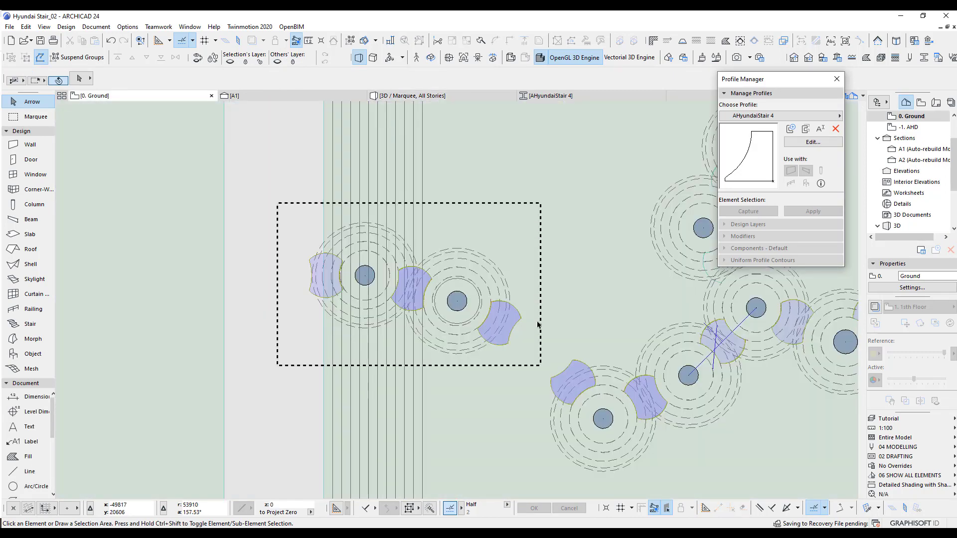
pyautogui.scroll(-2, 508, 345)
pyautogui.moveTo(502, 345); pyautogui.dragTo(454, 332, button='middle')
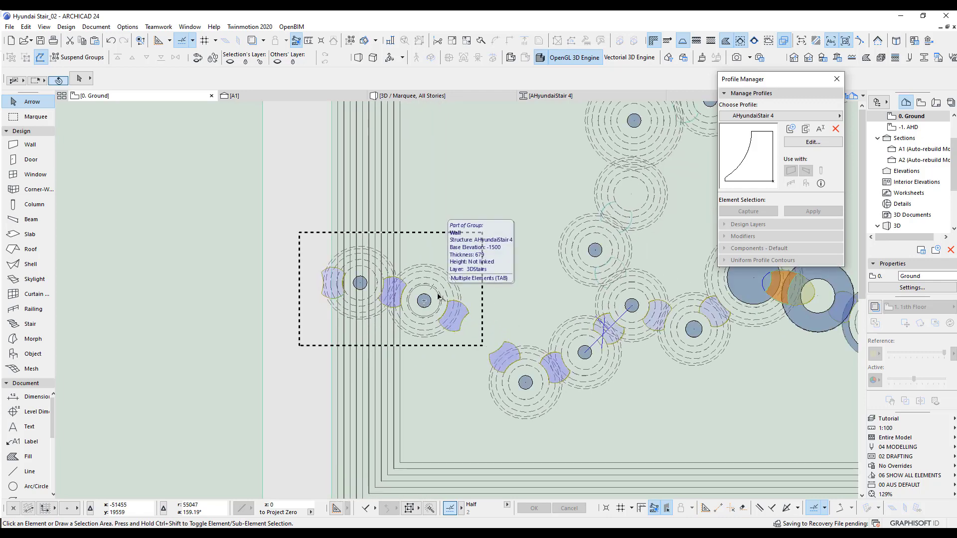
pyautogui.scroll(3, 435, 294)
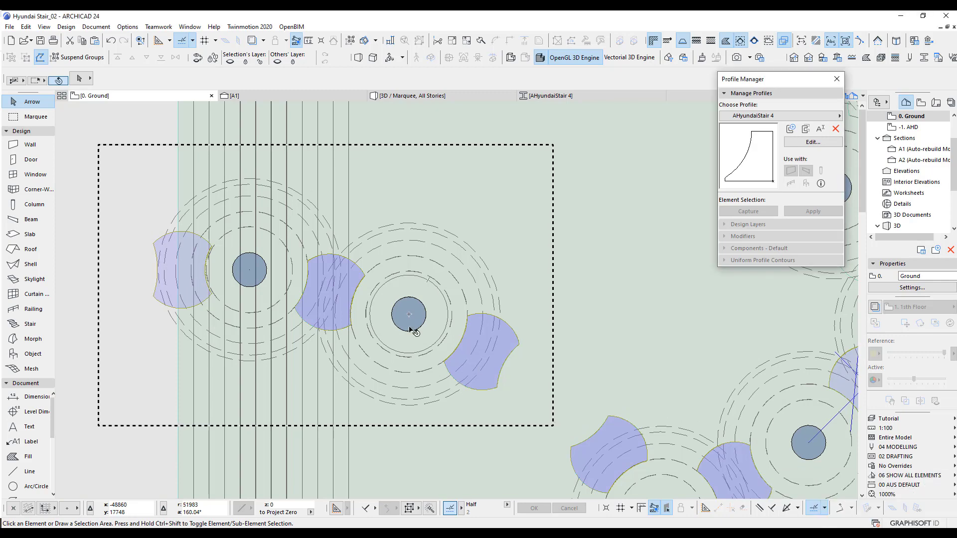
pyautogui.scroll(3, 407, 315)
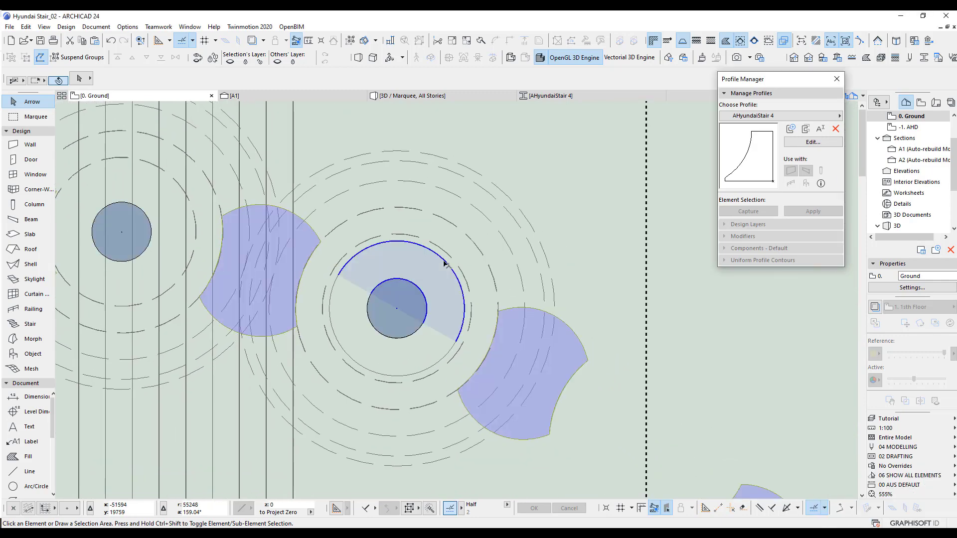
pyautogui.click(445, 264)
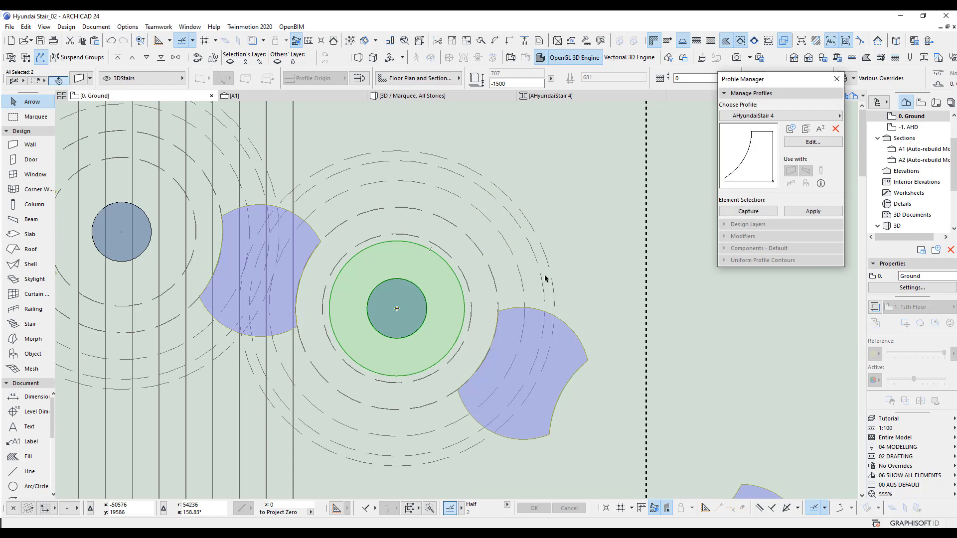
pyautogui.press('F5')
pyautogui.press('F2')
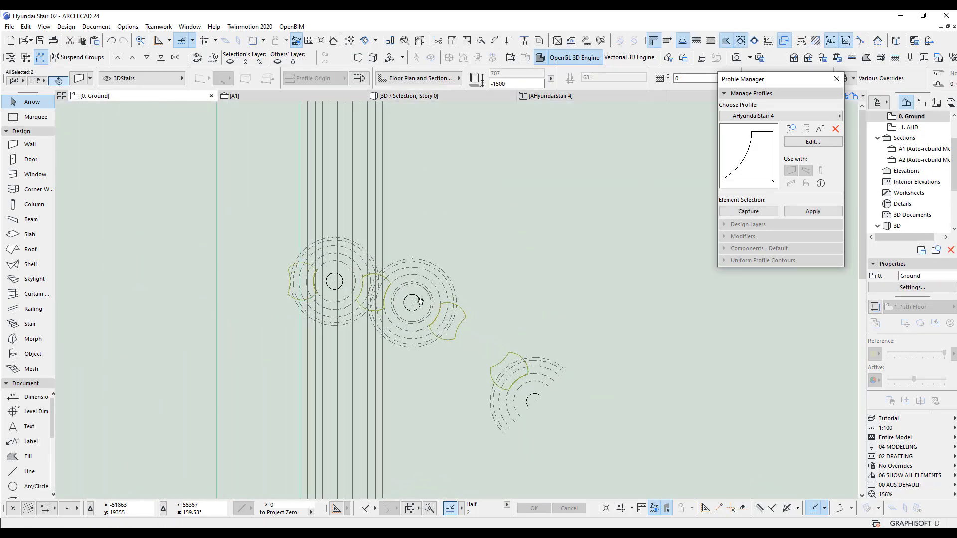
pyautogui.hotkey('ctrl', 'd')
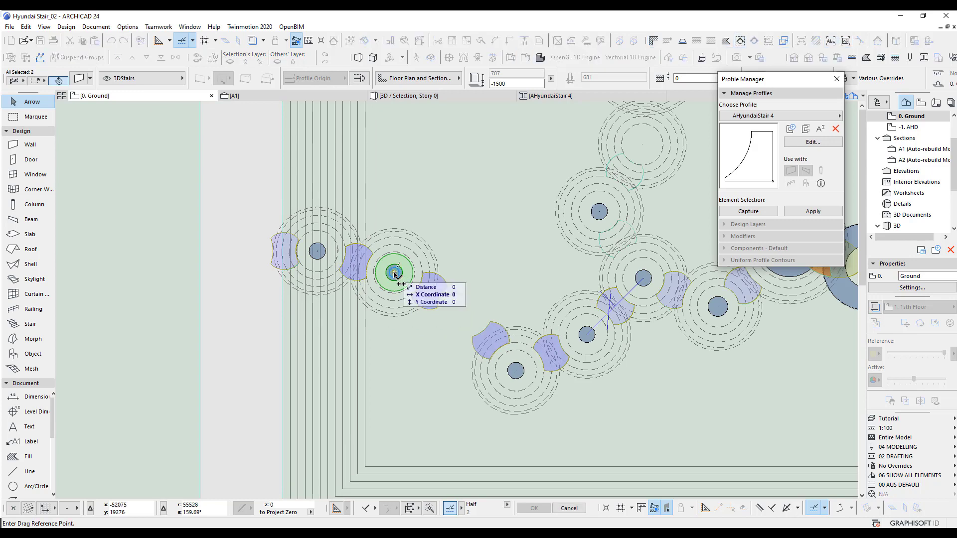
pyautogui.click(394, 273)
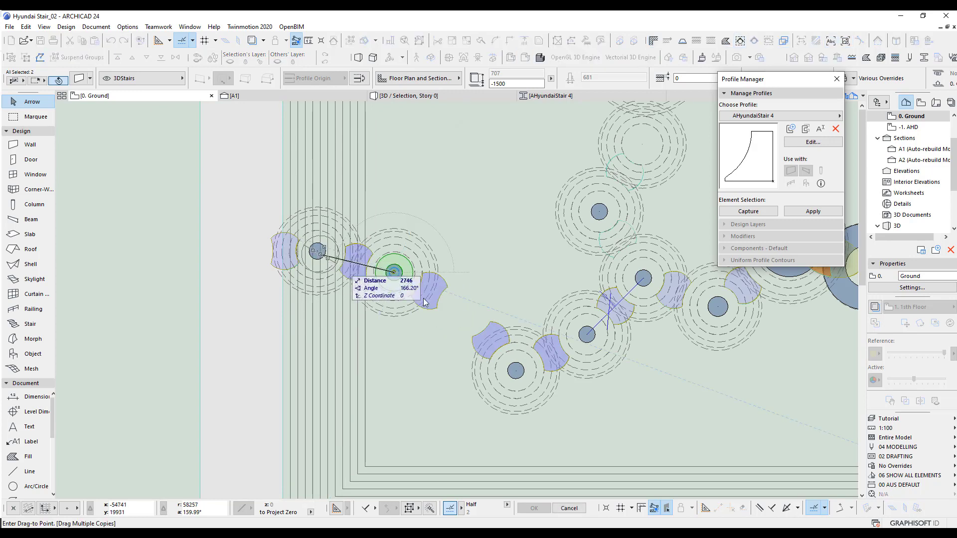
pyautogui.scroll(-4, 455, 316)
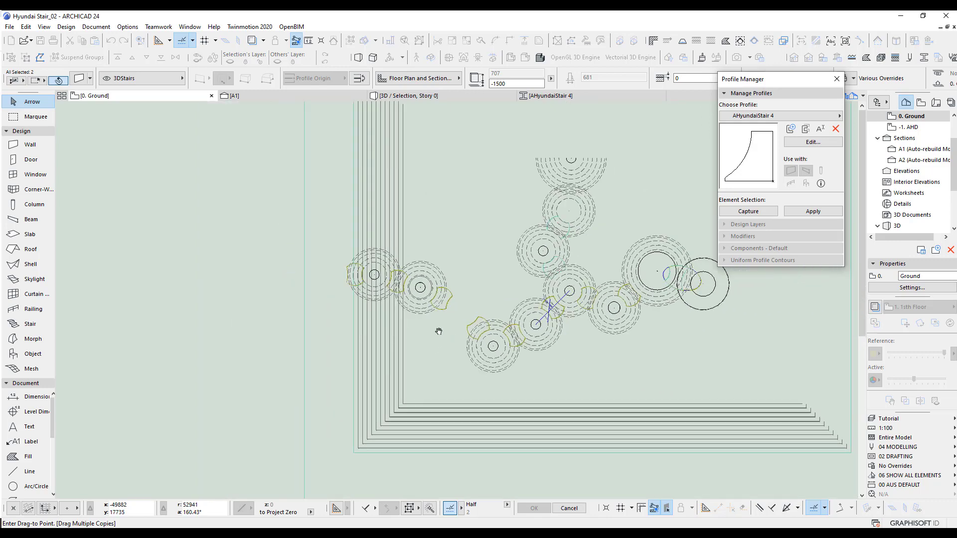
pyautogui.scroll(2, 439, 329)
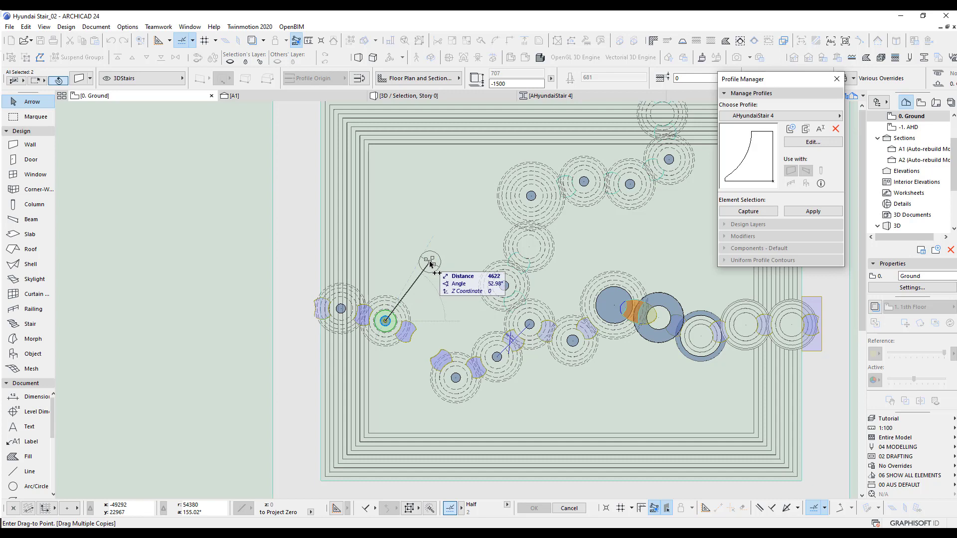
pyautogui.moveTo(408, 256); pyautogui.dragTo(421, 273, button='middle')
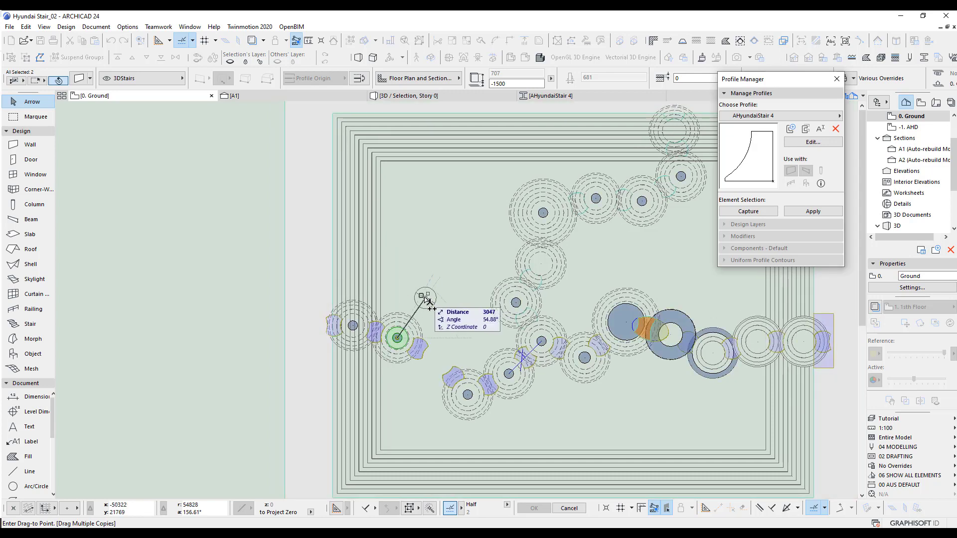
pyautogui.press('Escape')
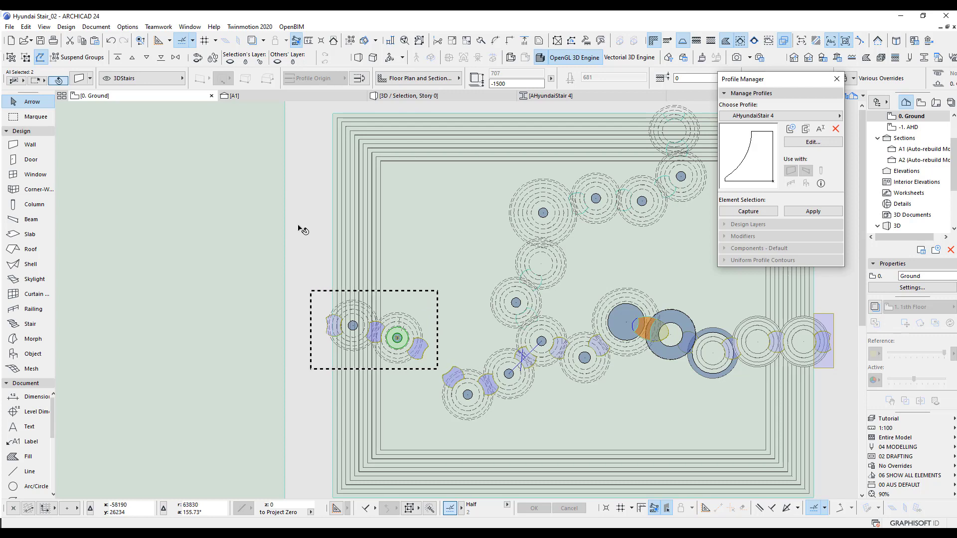
# Step: Copy the selected halves of the second bowl's flared base and undo the recent edits until the third bowl is restored in plan
pyautogui.click(44, 28)
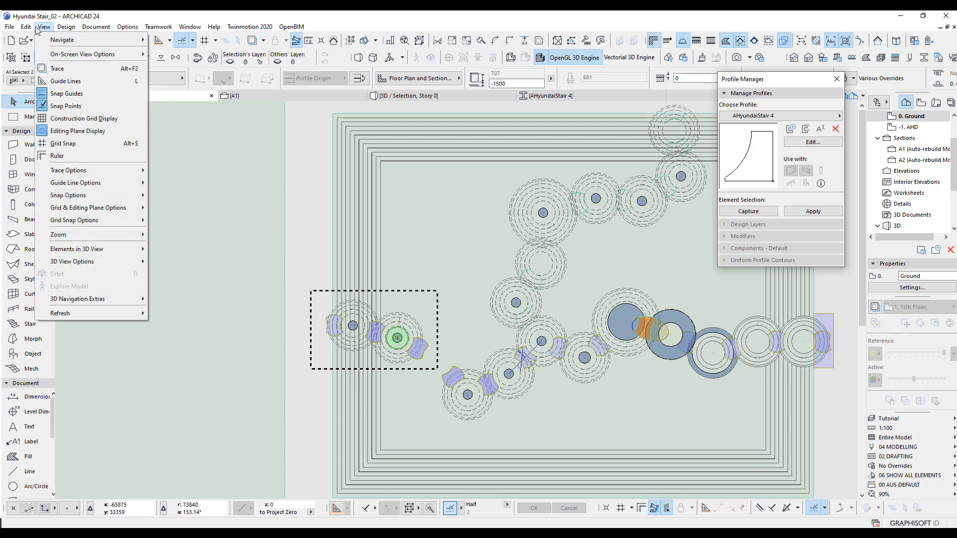
pyautogui.moveTo(26, 26)
pyautogui.click(37, 92)
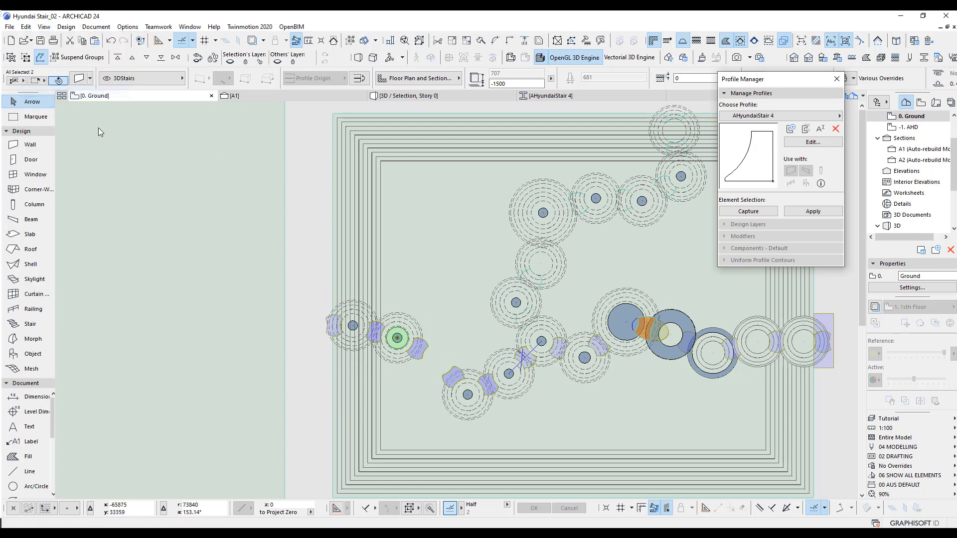
pyautogui.hotkey('ctrl', 'v')
pyautogui.click(110, 41)
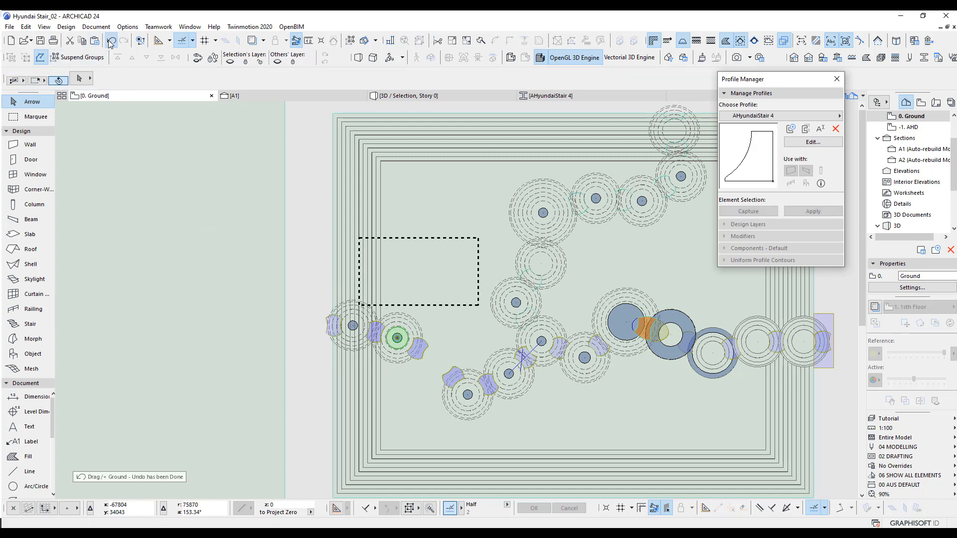
pyautogui.click(111, 40)
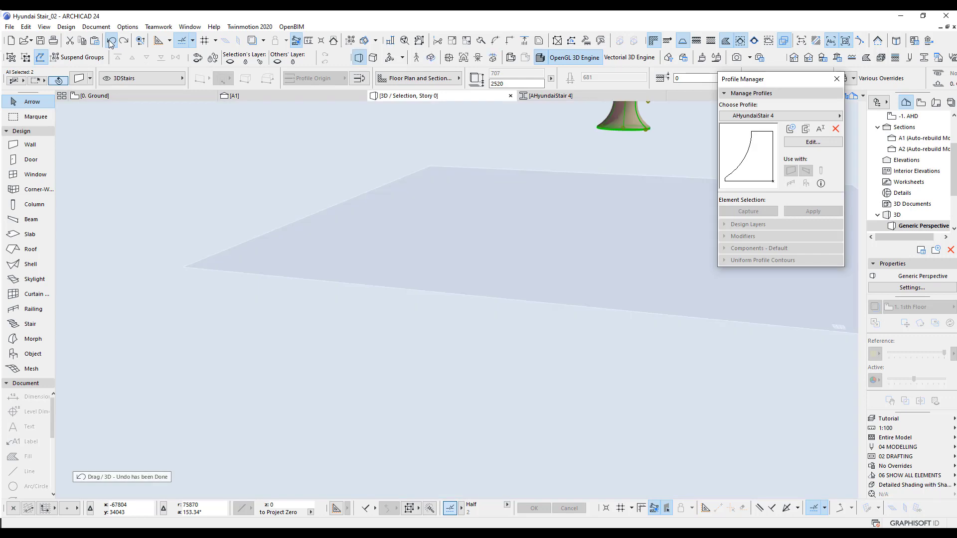
pyautogui.click(111, 42)
pyautogui.click(111, 43)
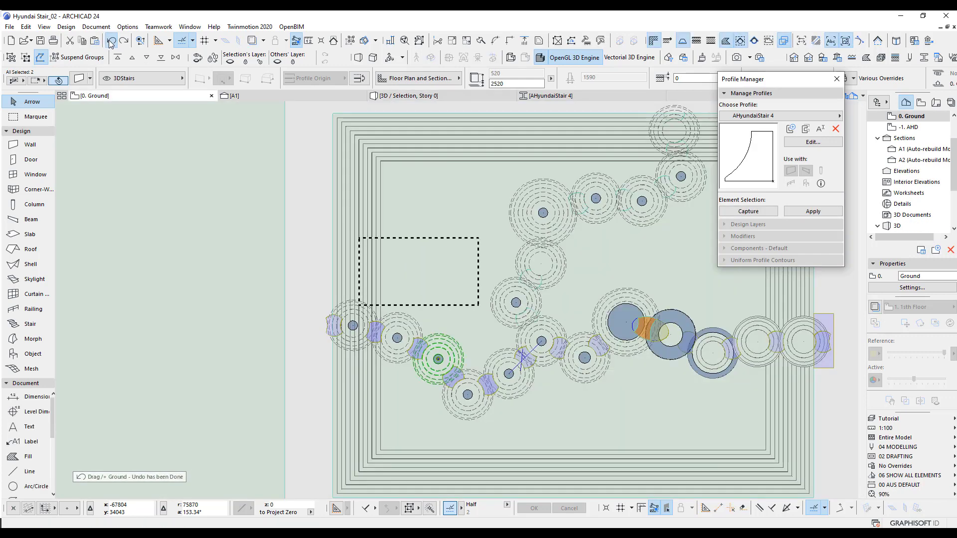
# Step: Paste the copied flared base at its original position under the second bowl and confirm the placement
pyautogui.click(26, 27)
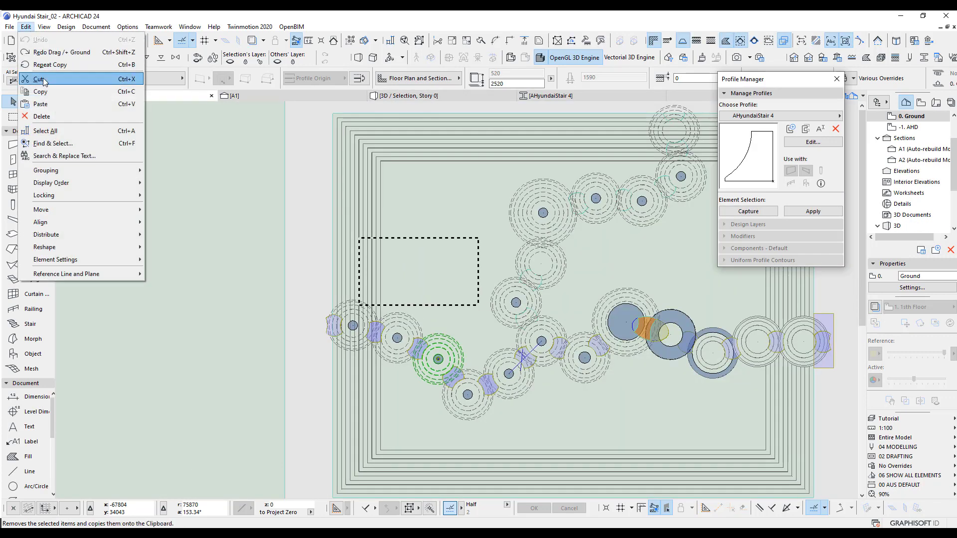
pyautogui.click(40, 104)
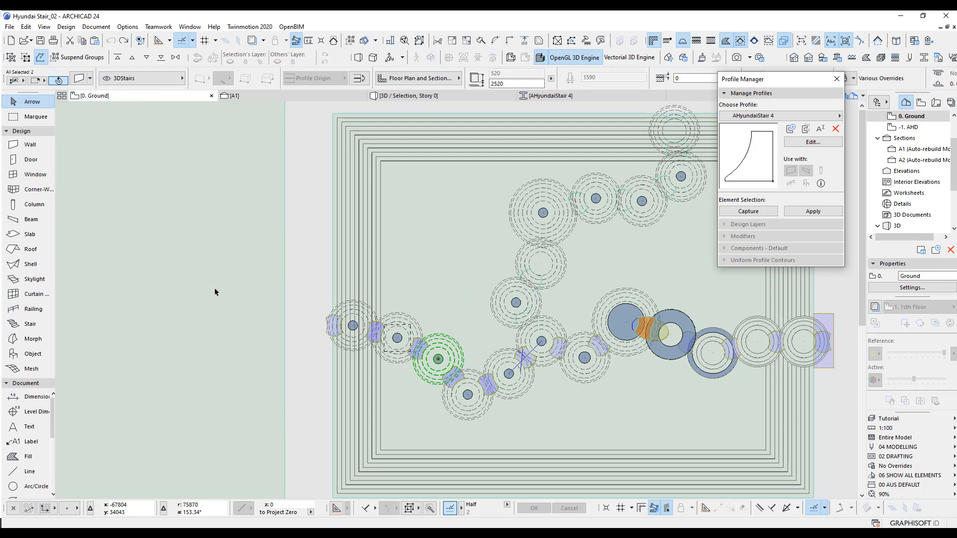
pyautogui.click(214, 336)
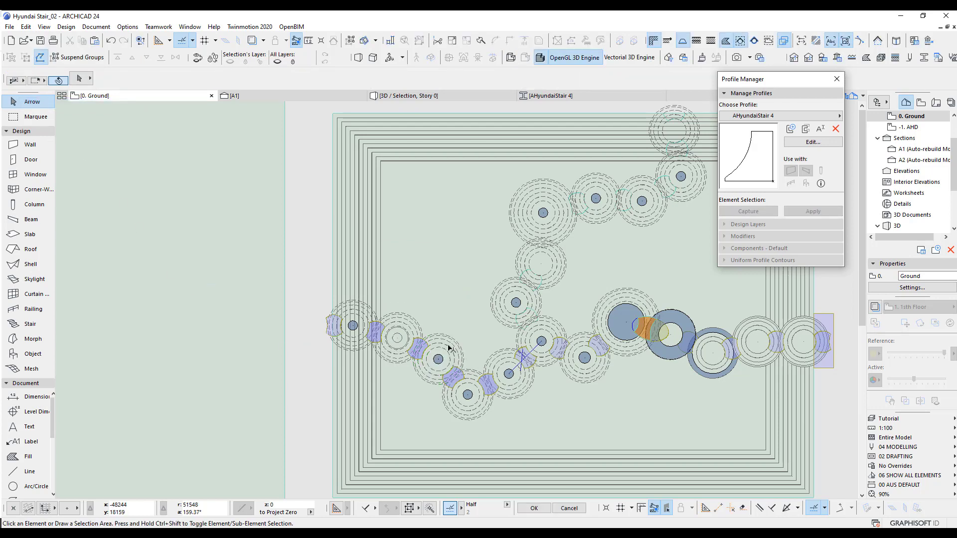
# Step: Enclose the first three bowls with a marquee on the ground floor plan and examine the enclosed part in 3D
pyautogui.click(32, 116)
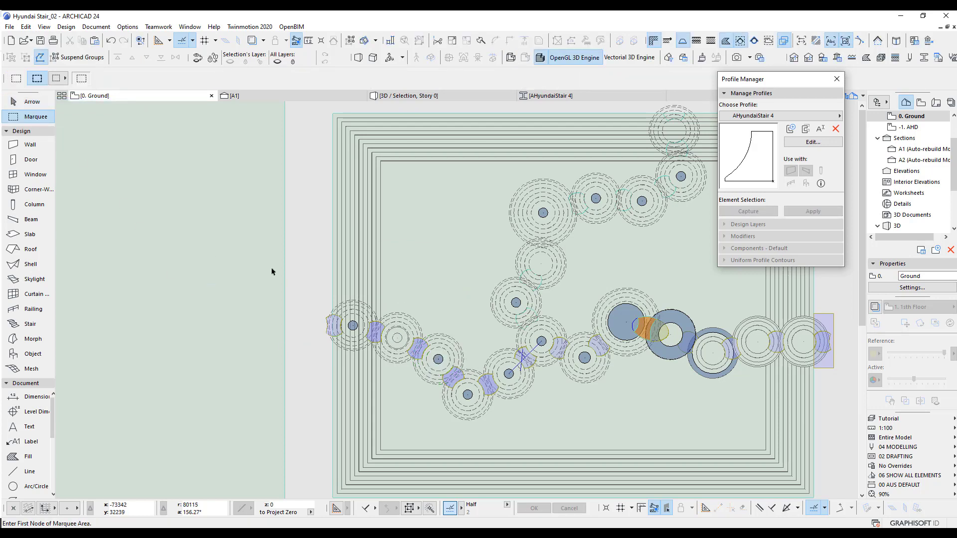
pyautogui.click(268, 277)
pyautogui.click(470, 391)
pyautogui.press('F5')
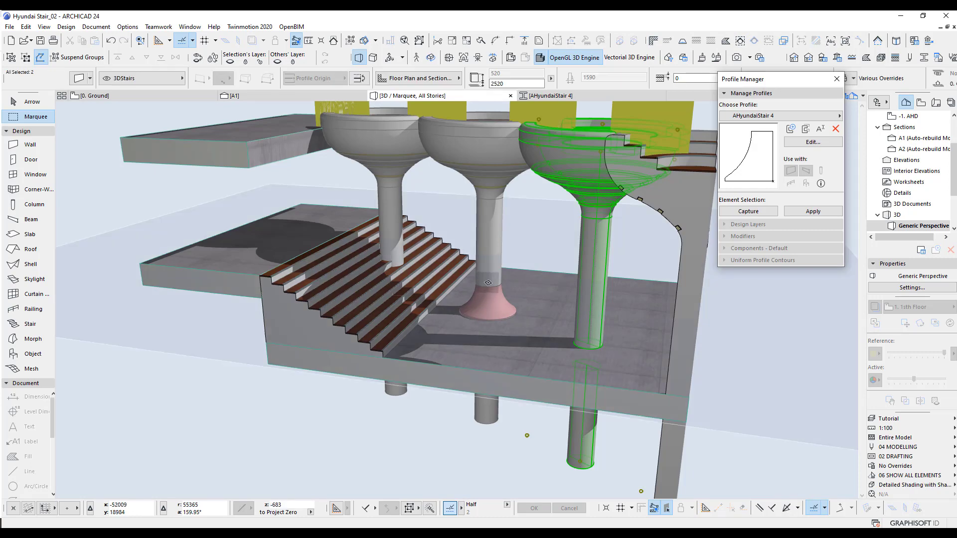
pyautogui.scroll(4, 488, 283)
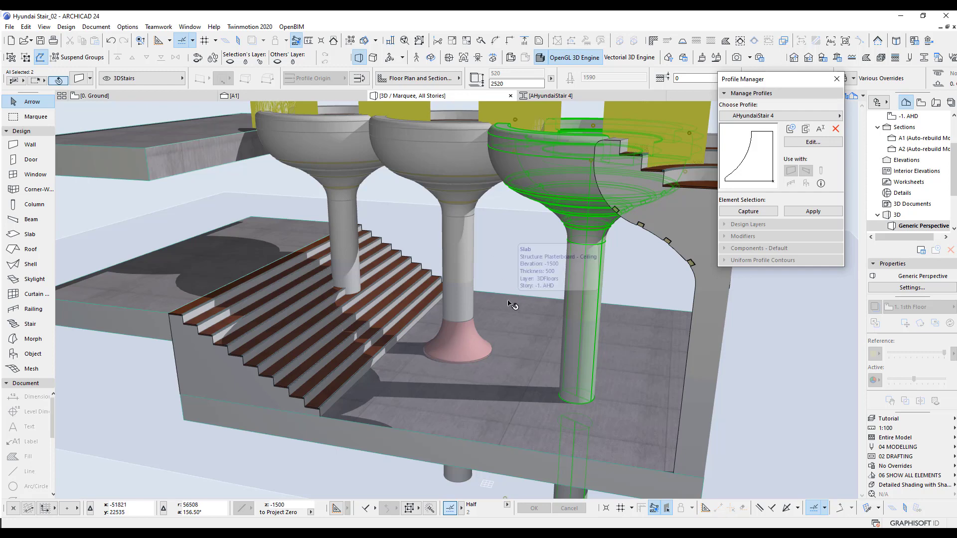
pyautogui.press('F2')
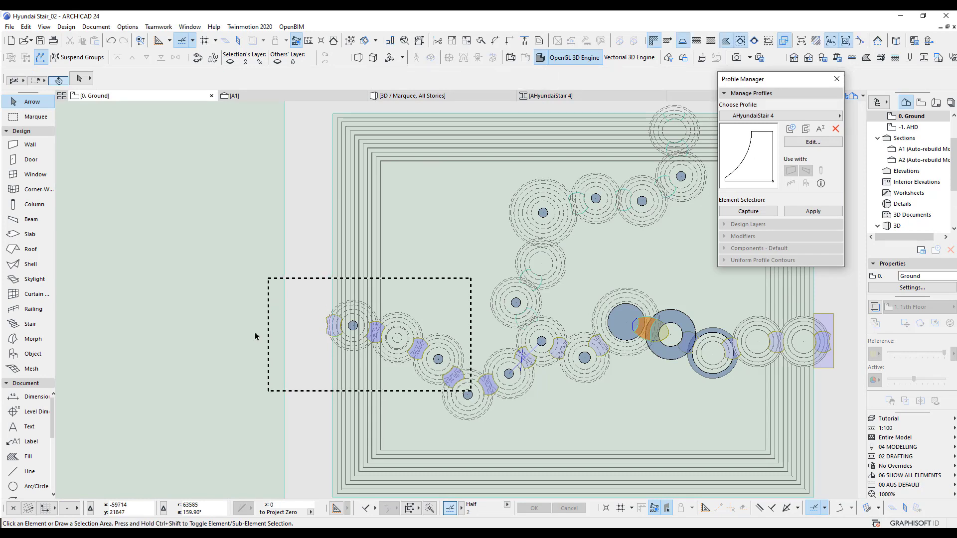
# Step: Show the entire stair in 3D and examine the flared bases beneath the bowls' columns
pyautogui.press('F3')
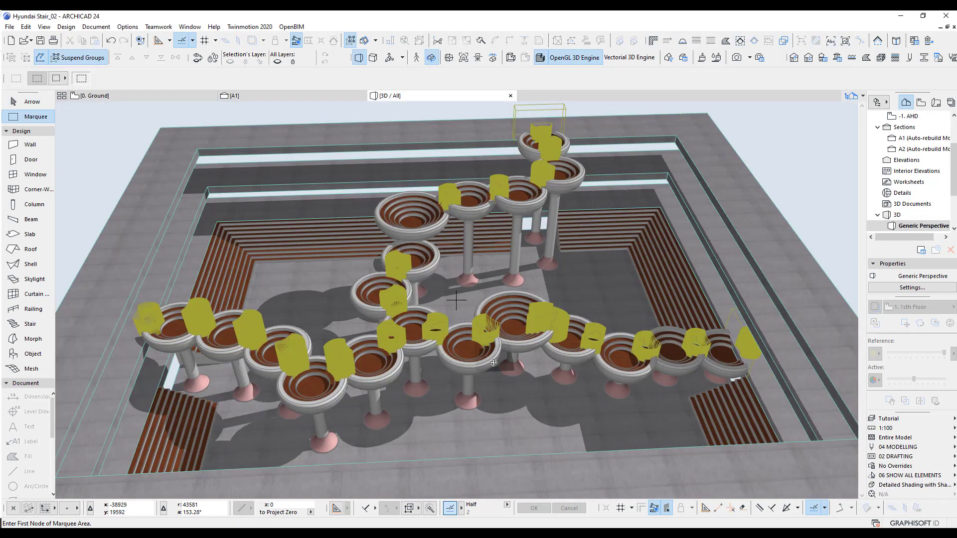
pyautogui.scroll(3, 438, 294)
pyautogui.scroll(4, 449, 396)
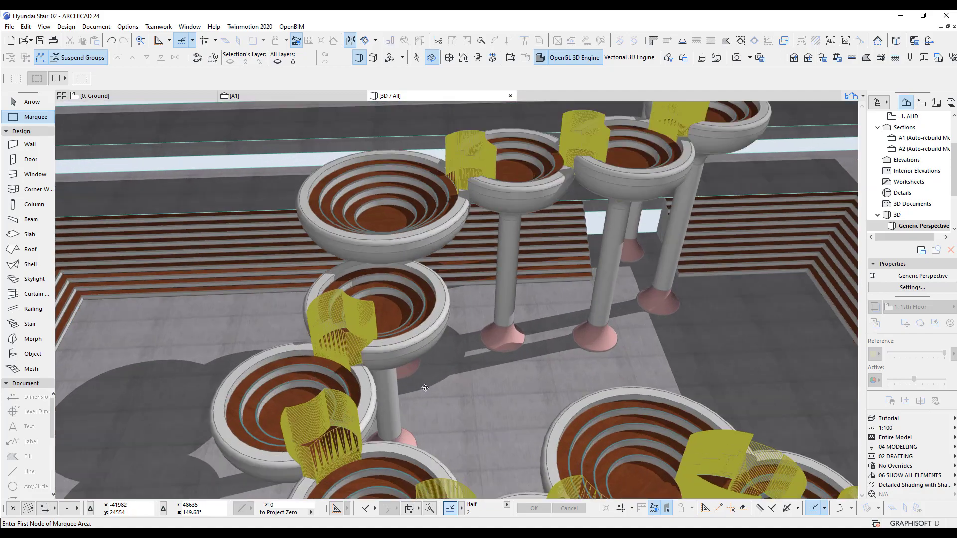
pyautogui.keyDown('shift'); pyautogui.moveTo(456, 300); pyautogui.dragTo(797, 401, button='middle'); pyautogui.keyUp('shift')
pyautogui.moveTo(612, 357); pyautogui.dragTo(515, 329, button='middle')
pyautogui.scroll(2, 501, 380)
pyautogui.keyDown('shift'); pyautogui.moveTo(523, 414); pyautogui.dragTo(520, 353, button='middle'); pyautogui.keyUp('shift')
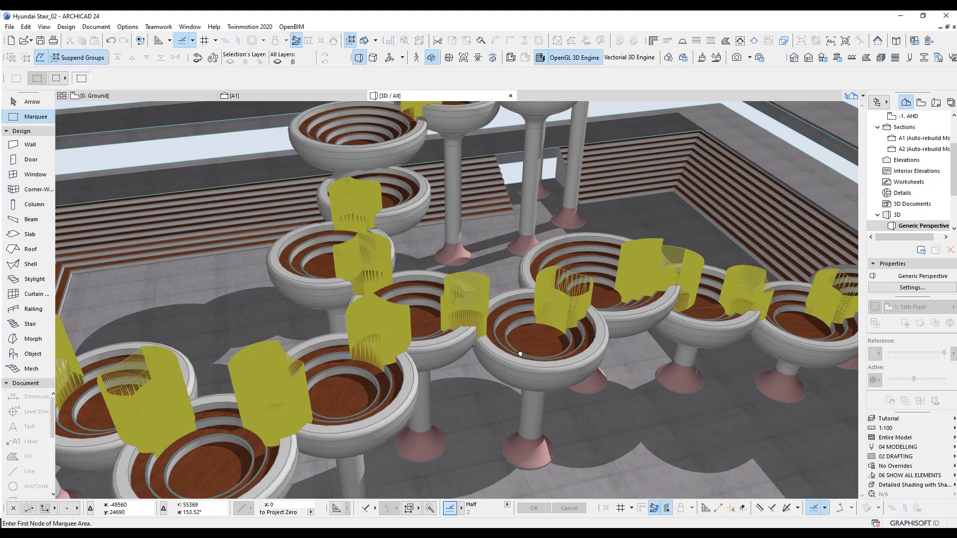
# Step: Apply the layer combination "Tutorial cut elements off" to the 3D view of the whole stair
pyautogui.click(881, 420)
pyautogui.click(843, 438)
pyautogui.scroll(-10, 536, 330)
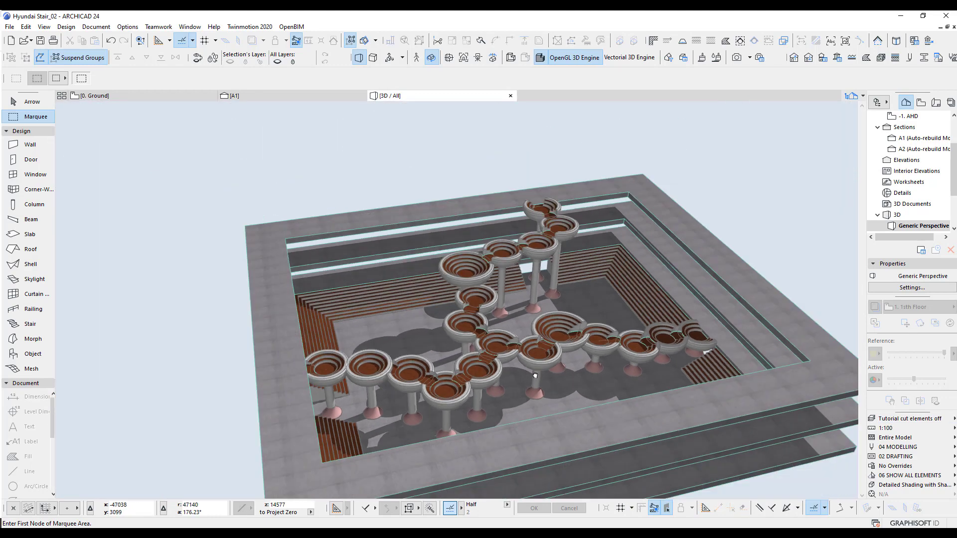
# Step: Stretch the ground floor slab downward to a thickness of 2000 mm, level with the underside of the slab below, and deselect it
pyautogui.keyDown('shift'); pyautogui.moveTo(535, 375); pyautogui.dragTo(442, 222, button='middle'); pyautogui.keyUp('shift')
pyautogui.scroll(2, 442, 222)
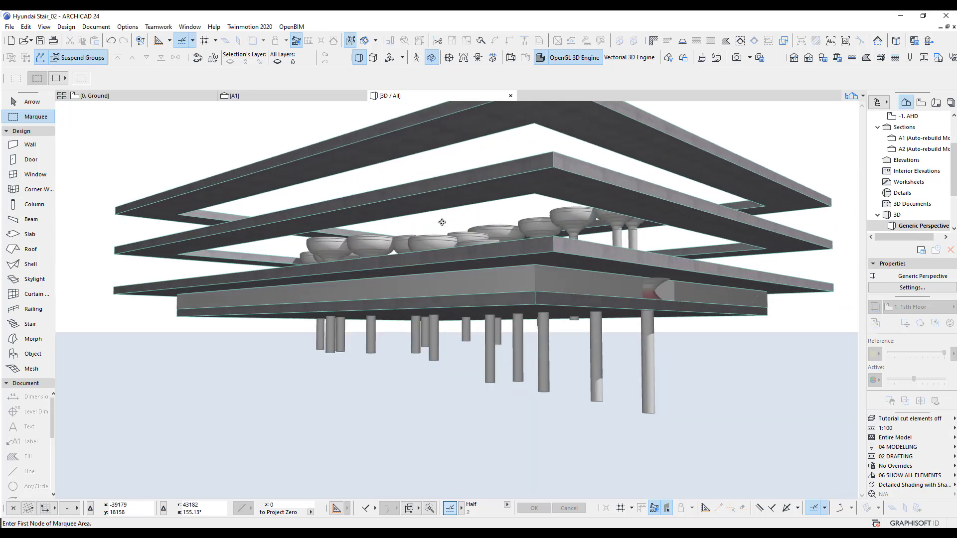
pyautogui.click(33, 103)
pyautogui.click(558, 259)
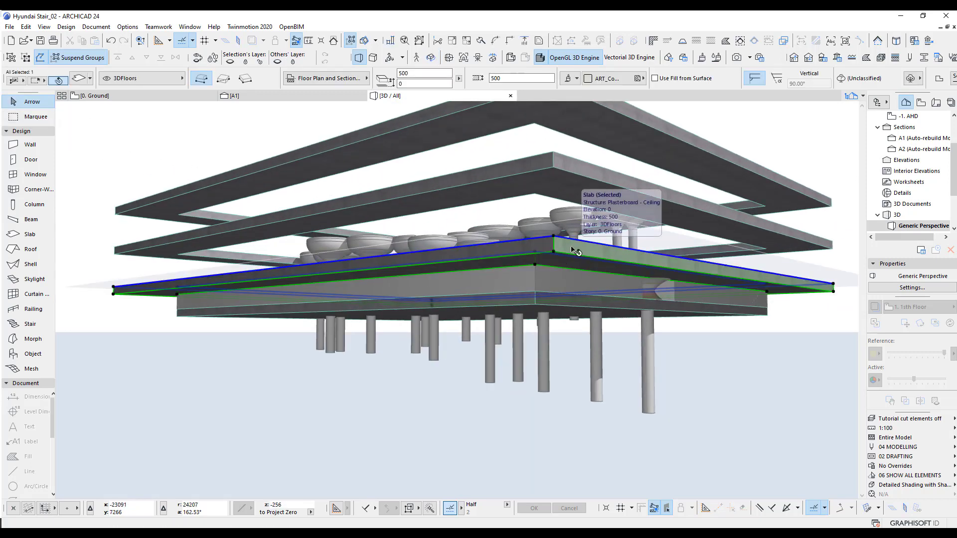
pyautogui.click(555, 255)
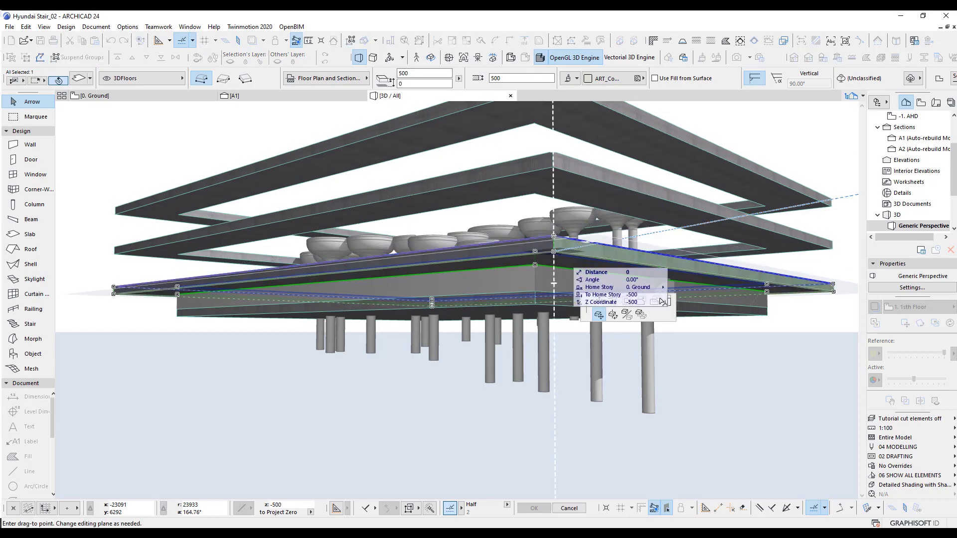
pyautogui.click(668, 301)
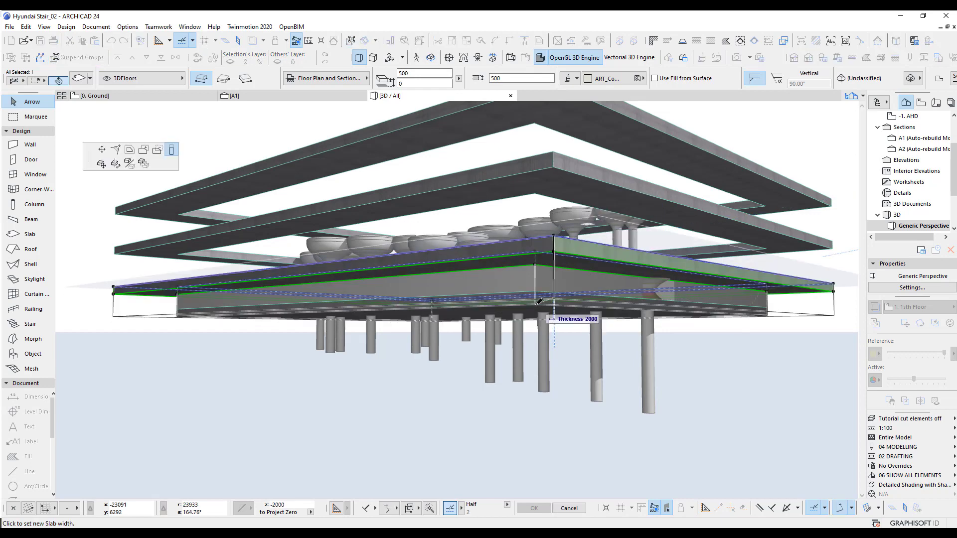
pyautogui.click(738, 387)
pyautogui.press('Escape')
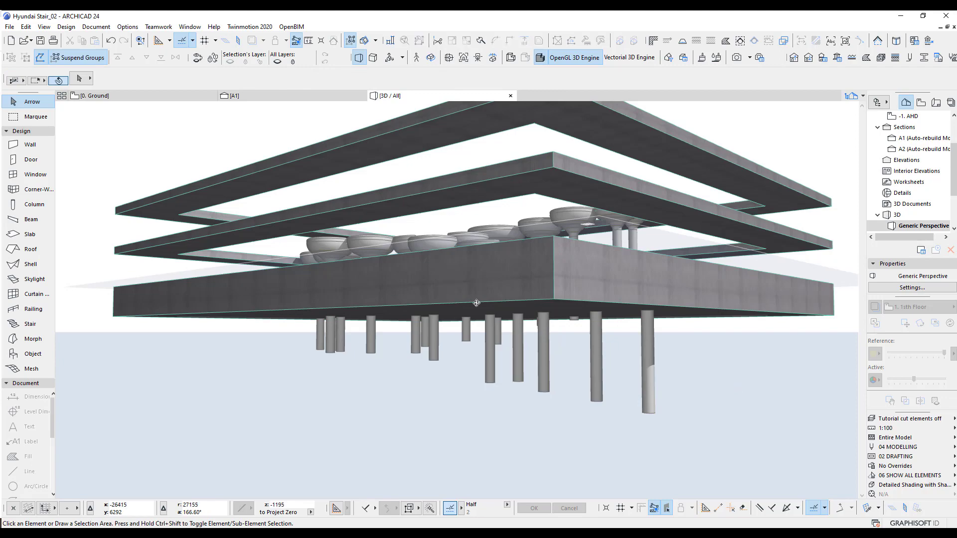
# Step: Open the bowl profile AHyundaiStair 2 for editing in the Profile Manager
pyautogui.keyDown('shift'); pyautogui.moveTo(476, 303); pyautogui.dragTo(433, 407, button='middle'); pyautogui.keyUp('shift')
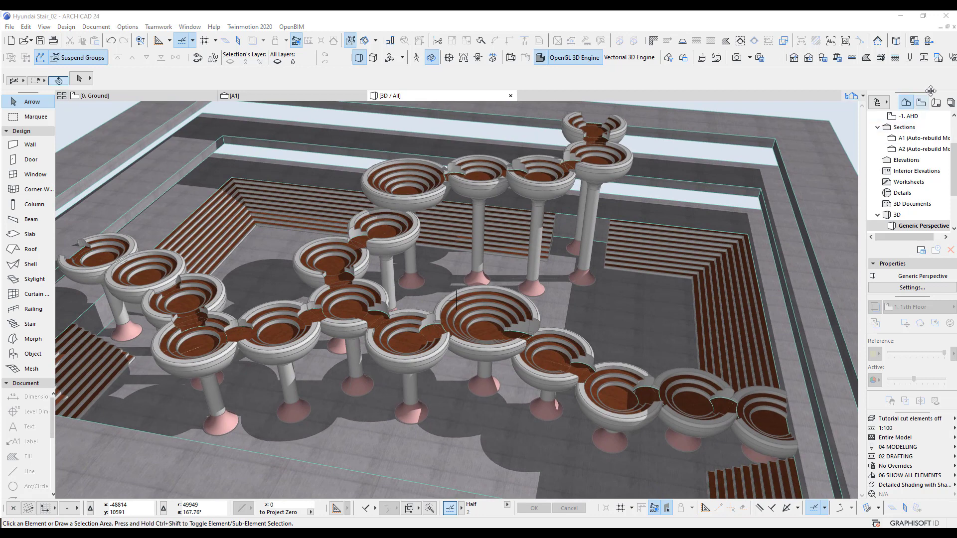
pyautogui.click(924, 57)
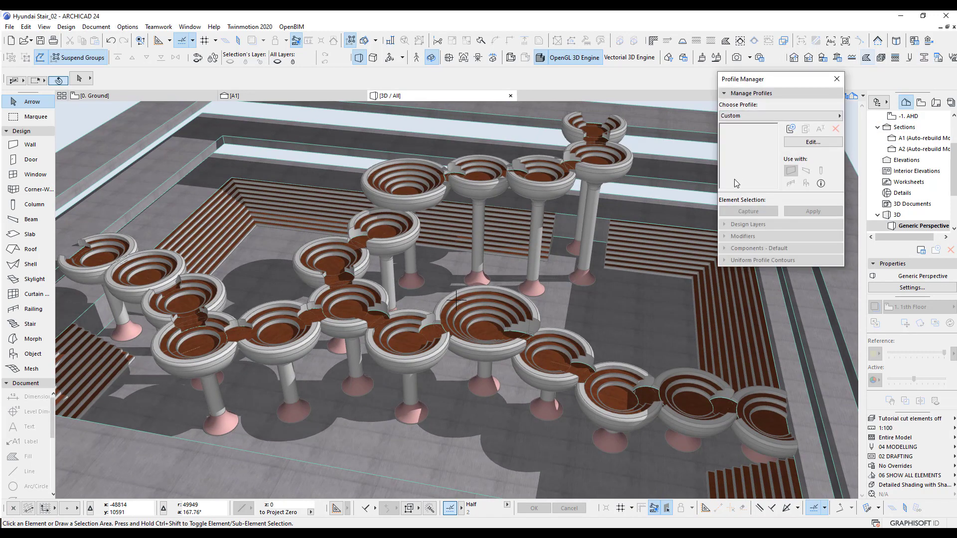
pyautogui.click(751, 116)
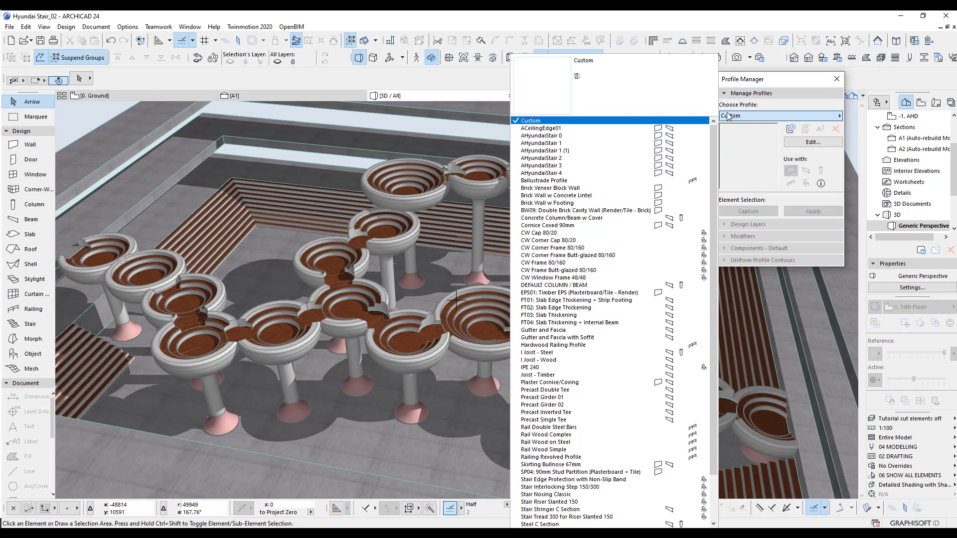
pyautogui.click(562, 159)
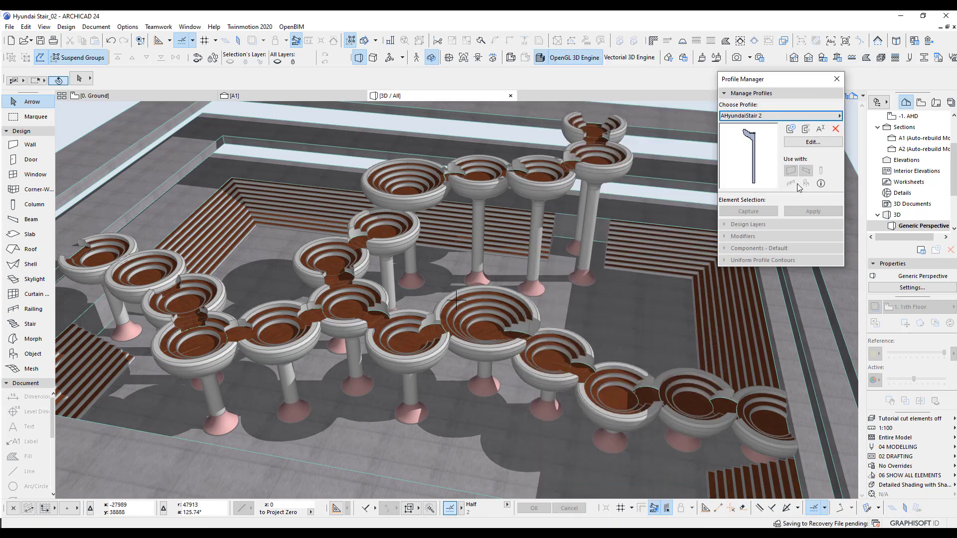
pyautogui.click(800, 143)
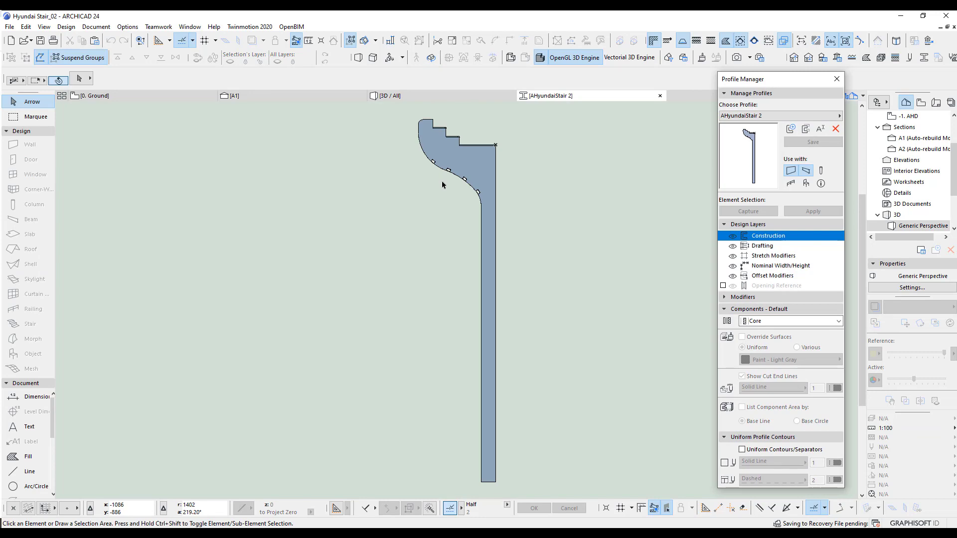
# Step: Draw a tall vertical balustrade fill on the bowl's rim and a small horizontal bracket fill projecting from its inner face
pyautogui.moveTo(443, 182); pyautogui.dragTo(397, 355, button='middle')
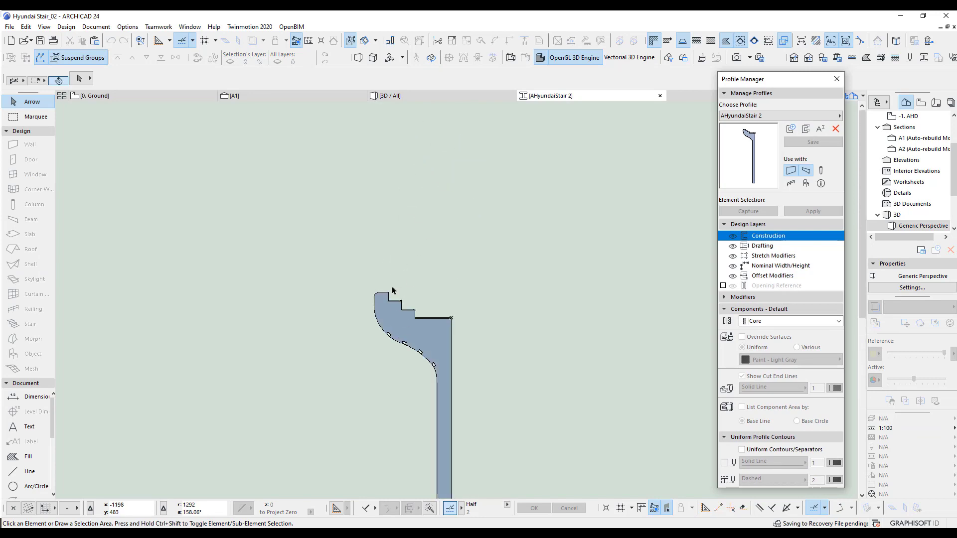
pyautogui.scroll(8, 393, 289)
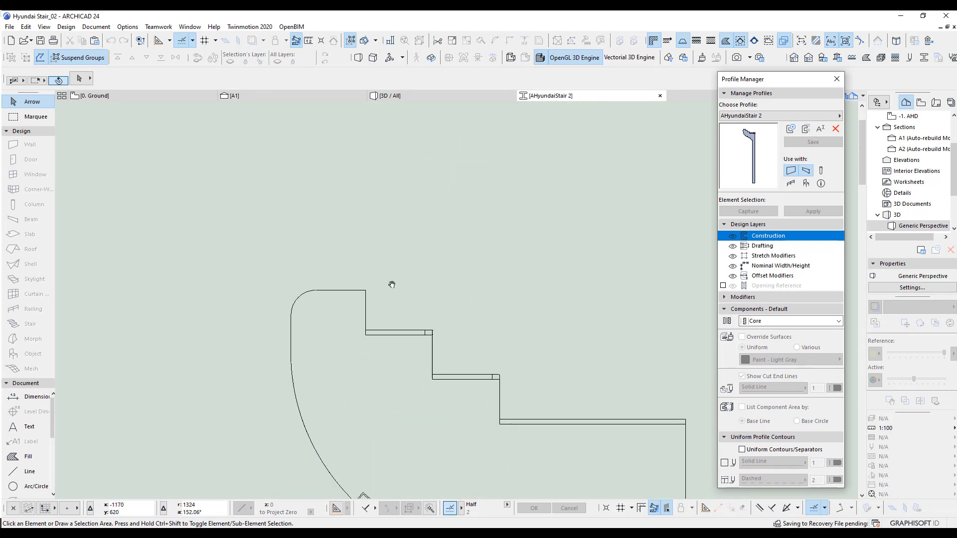
pyautogui.scroll(-3, 396, 312)
pyautogui.click(28, 457)
pyautogui.scroll(5, 319, 269)
pyautogui.click(232, 288)
pyautogui.click(305, 269)
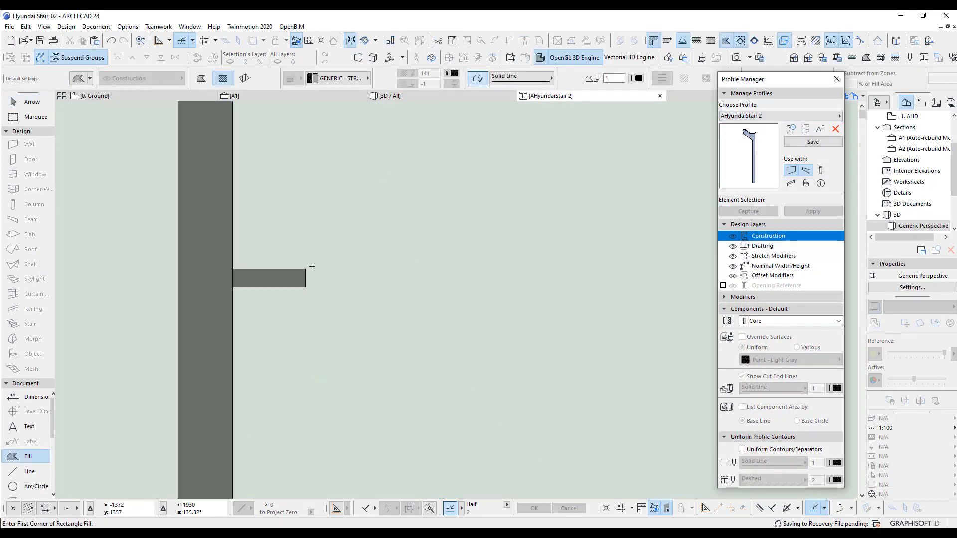
# Step: Draw an upright rectangular handrail fill with rounded corners at the bracket's free end and save the profile
pyautogui.moveTo(312, 266); pyautogui.dragTo(358, 228, button='middle')
pyautogui.click(344, 194)
pyautogui.click(390, 279)
pyautogui.scroll(-4, 413, 225)
pyautogui.click(32, 102)
pyautogui.moveTo(419, 205); pyautogui.dragTo(369, 257)
pyautogui.click(535, 212)
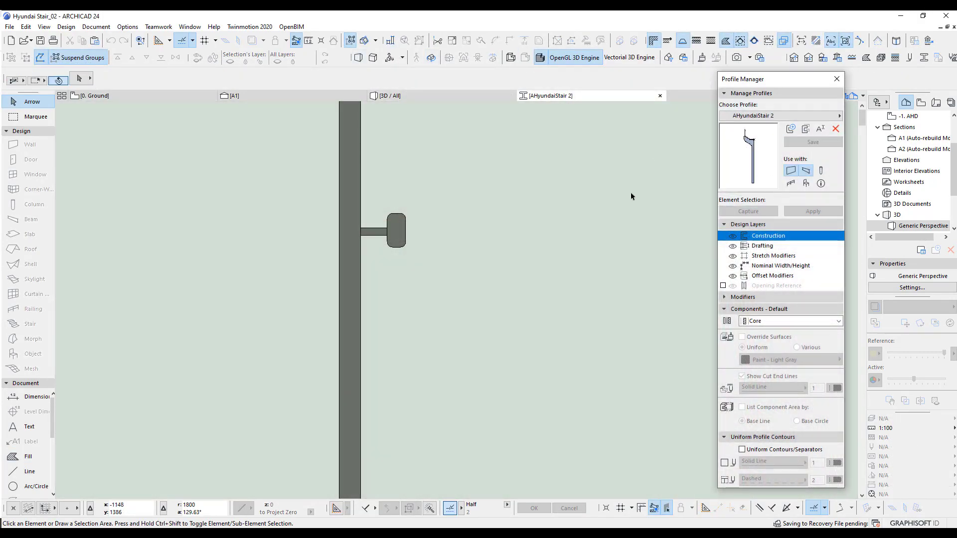
pyautogui.scroll(-2, 630, 192)
pyautogui.moveTo(608, 193); pyautogui.dragTo(523, 193, button='middle')
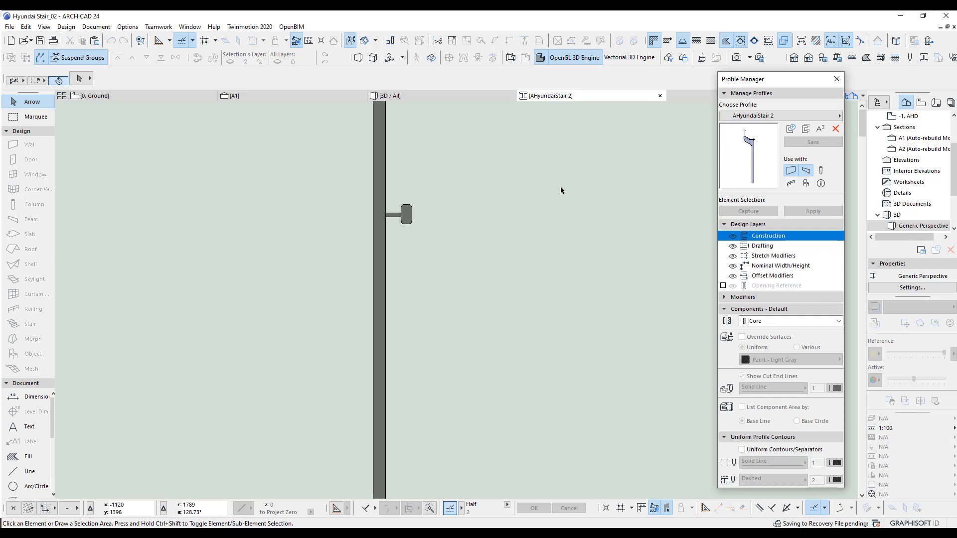
# Step: Return to the 3D view and examine the balustrades and handrails around the bowls and their connecting openings
pyautogui.click(406, 95)
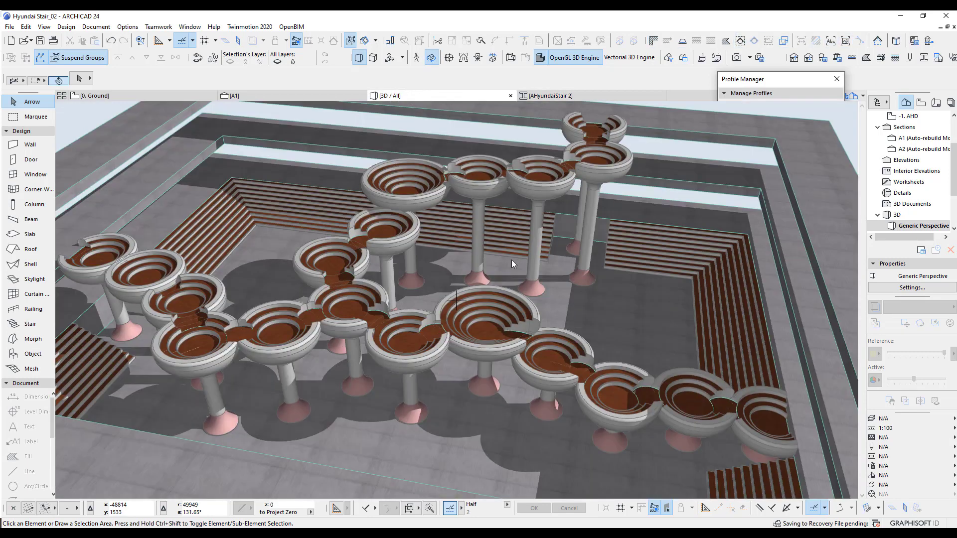
pyautogui.scroll(5, 548, 340)
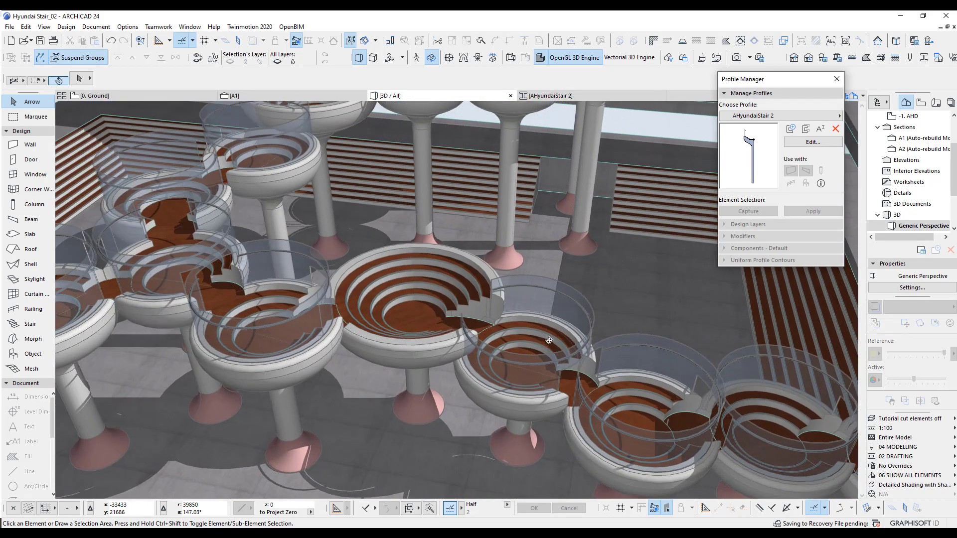
pyautogui.scroll(4, 548, 340)
pyautogui.scroll(4, 455, 300)
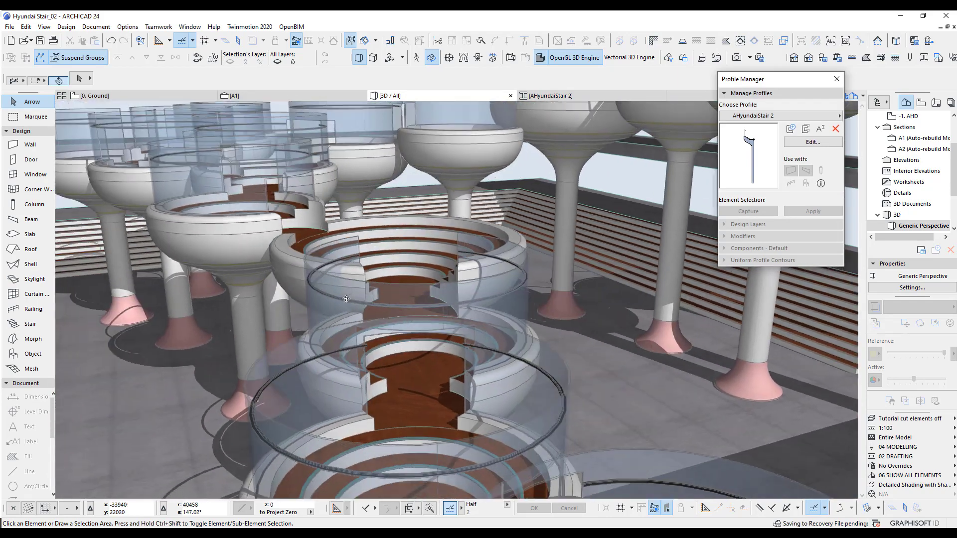
pyautogui.keyDown('shift'); pyautogui.moveTo(346, 299); pyautogui.dragTo(549, 335, button='middle'); pyautogui.keyUp('shift')
# Step: Switch the 3D view to the Tutorial layer combination so the cutting elements between the bowls are displayed
pyautogui.click(909, 419)
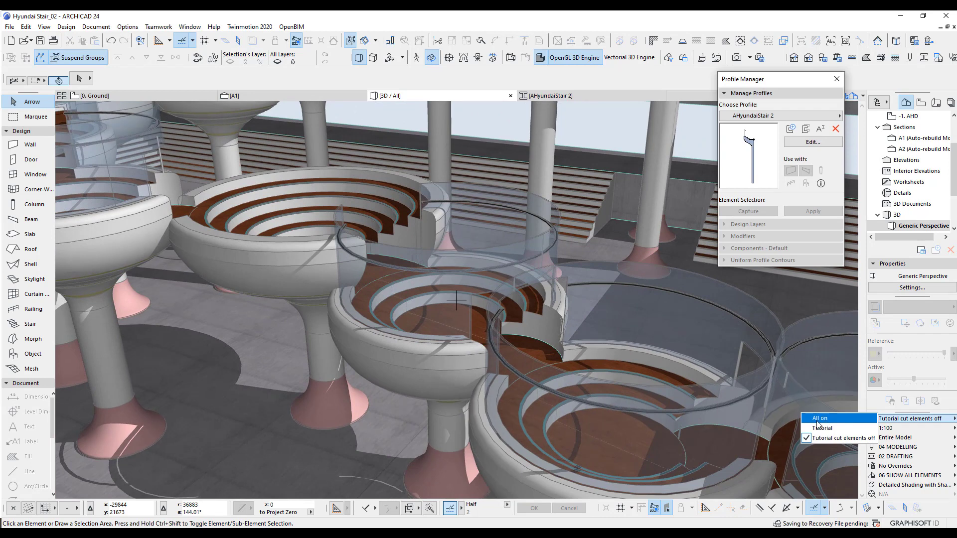
pyautogui.click(822, 428)
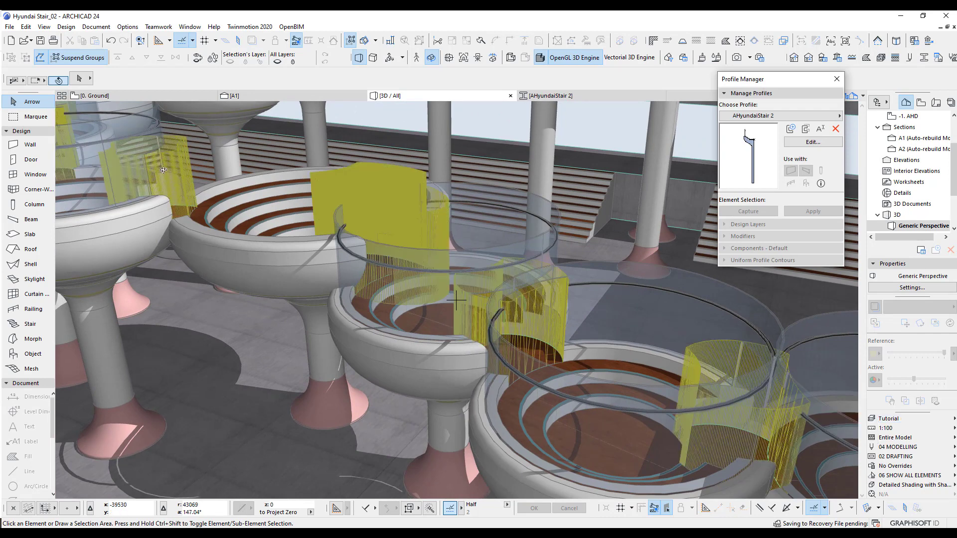
pyautogui.click(37, 116)
pyautogui.click(35, 102)
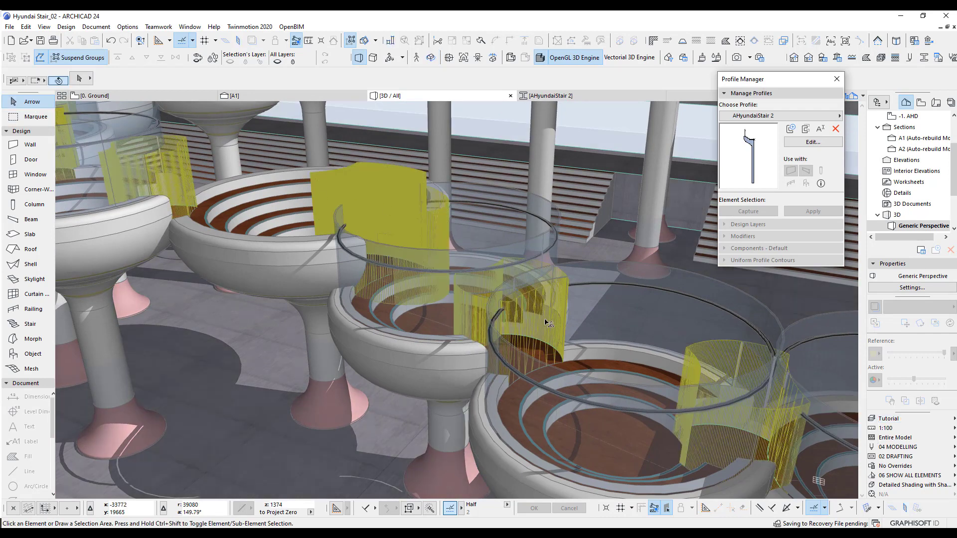
# Step: Push/pull the top face of the cutting morph between the two adjoining bowls upward by about 759 mm, past the balustrades
pyautogui.click(566, 294)
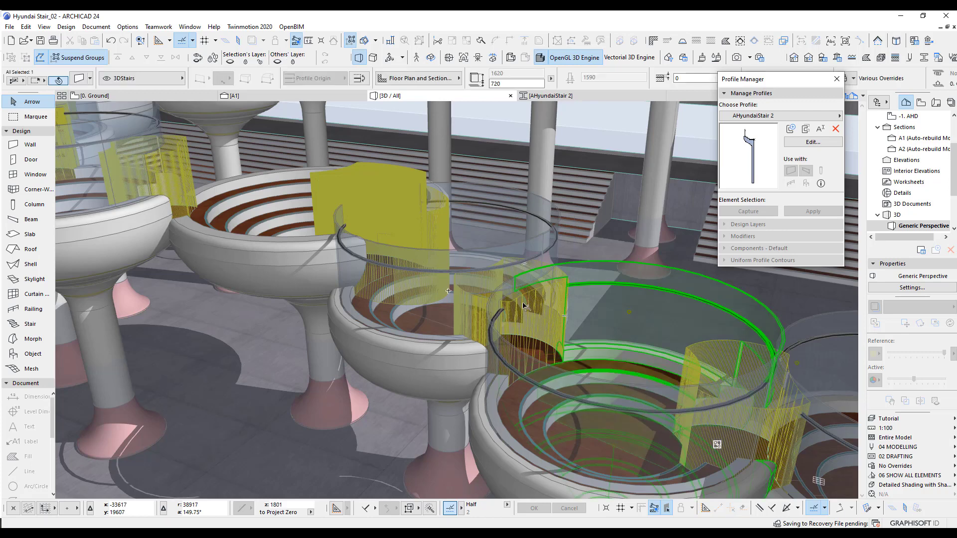
pyautogui.scroll(5, 524, 305)
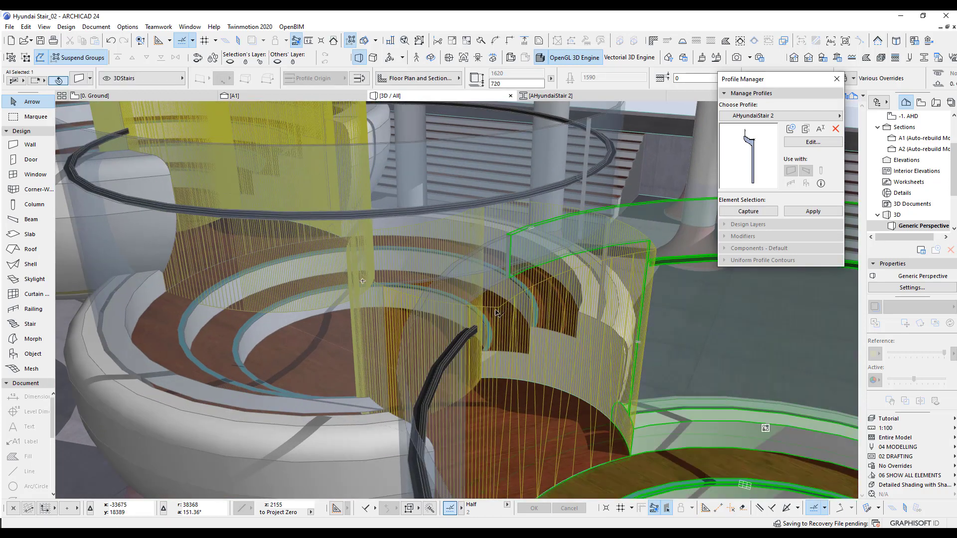
pyautogui.click(498, 309)
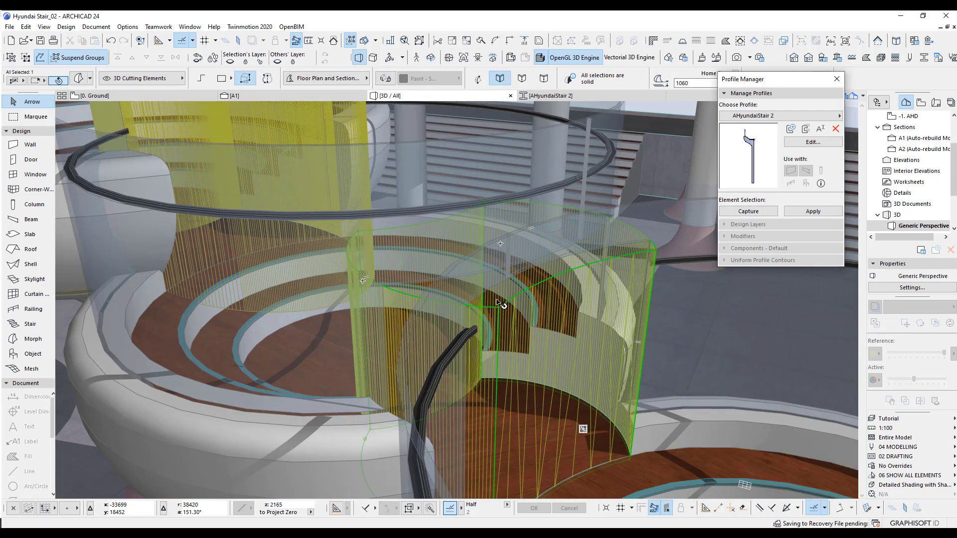
pyautogui.click(497, 301)
pyautogui.click(548, 354)
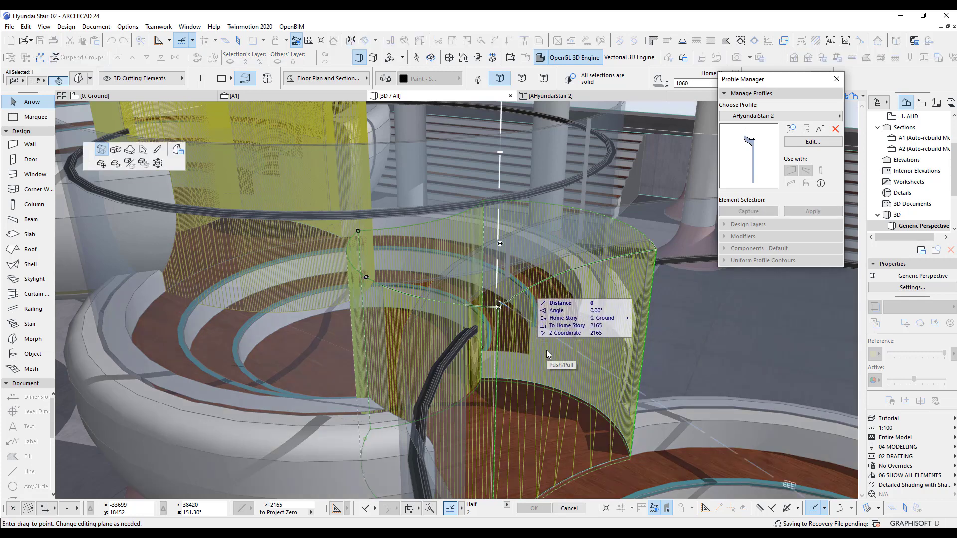
pyautogui.scroll(-2, 526, 185)
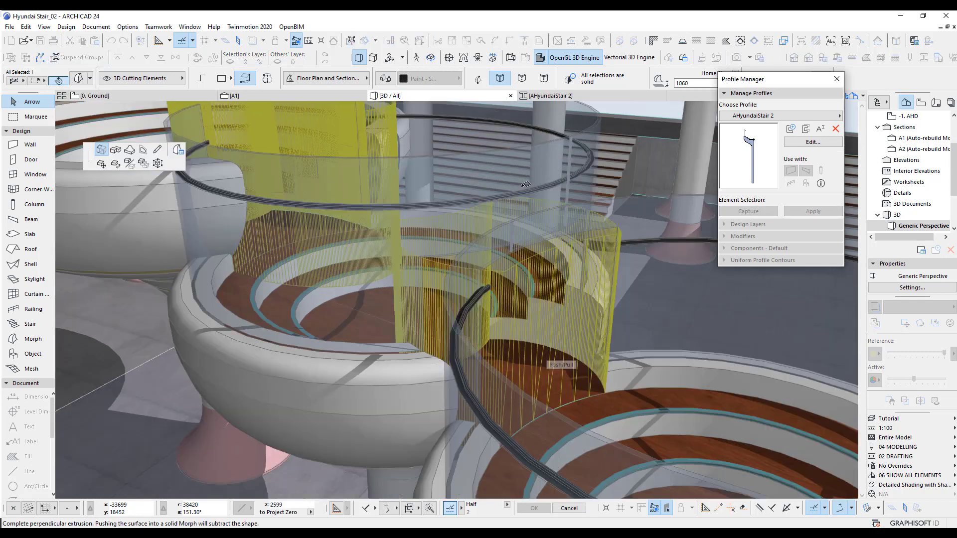
pyautogui.scroll(-2, 526, 184)
pyautogui.moveTo(526, 184); pyautogui.dragTo(516, 252, button='middle')
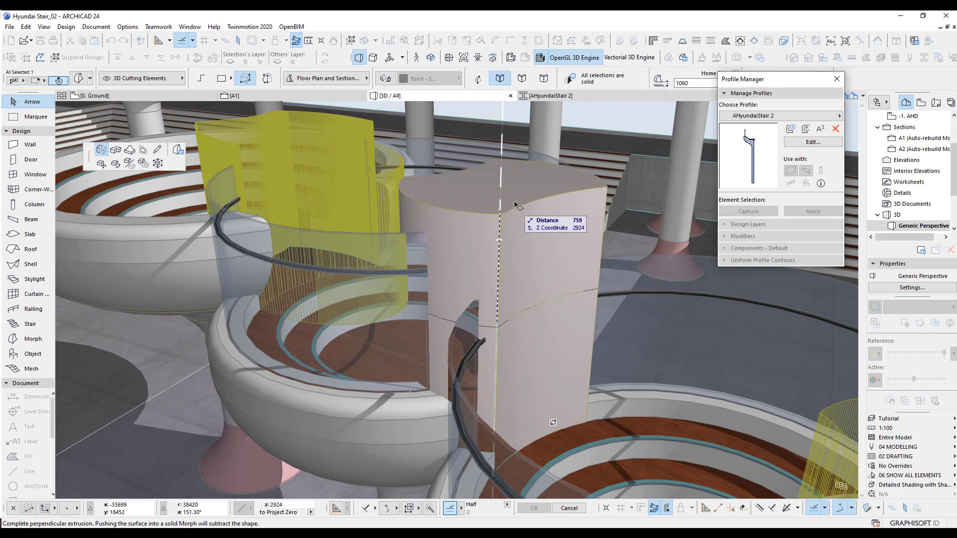
pyautogui.click(516, 204)
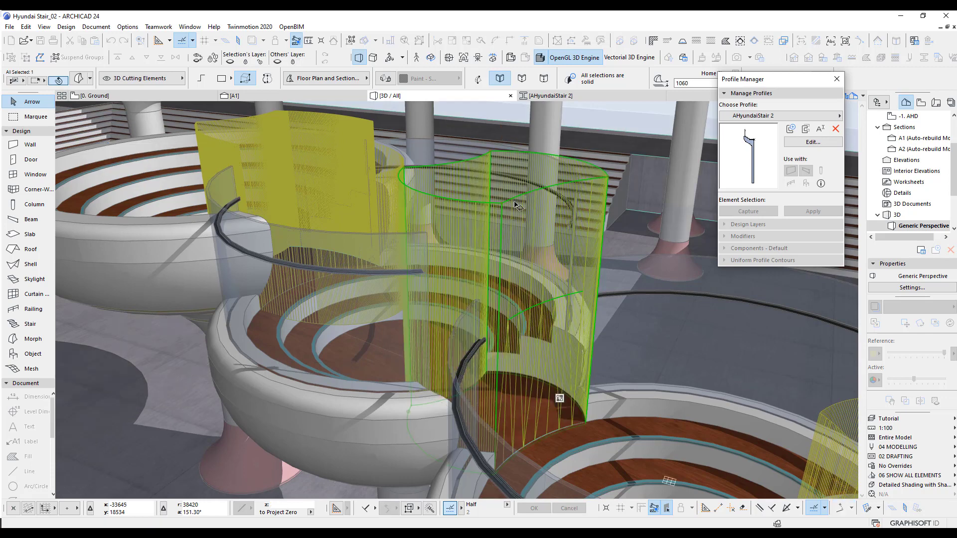
# Step: Hide the cutting elements by applying the Tutorial cut elements off layer combination
pyautogui.click(899, 423)
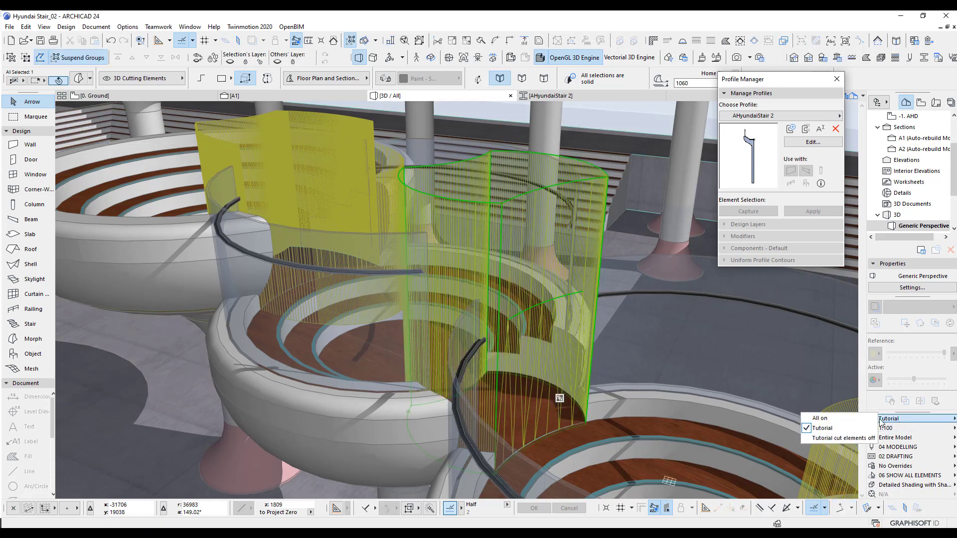
pyautogui.click(857, 435)
pyautogui.scroll(-5, 547, 201)
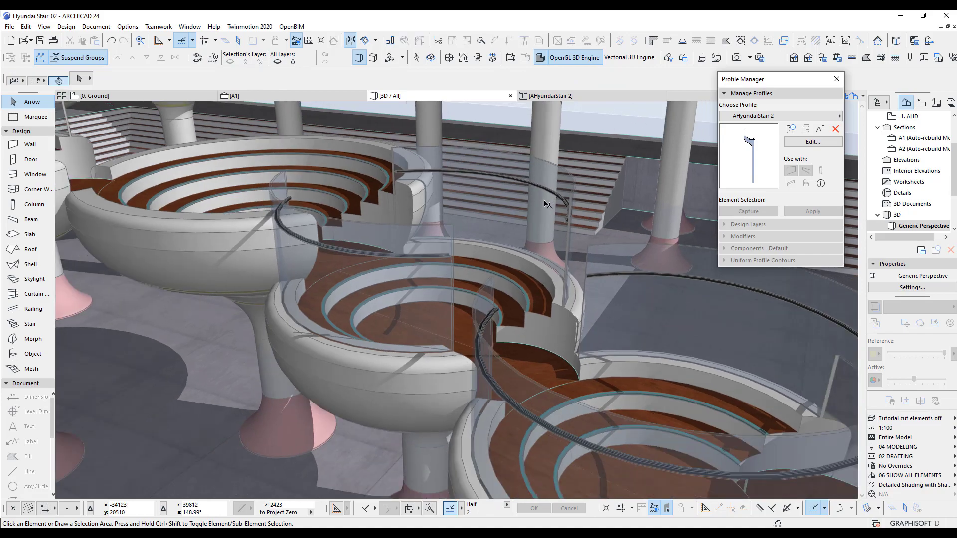
# Step: Examine the trimmed balustrades and handrails at the bowl connections, close up and across the whole stair
pyautogui.moveTo(529, 254); pyautogui.dragTo(426, 252, button='middle')
pyautogui.scroll(-3, 542, 284)
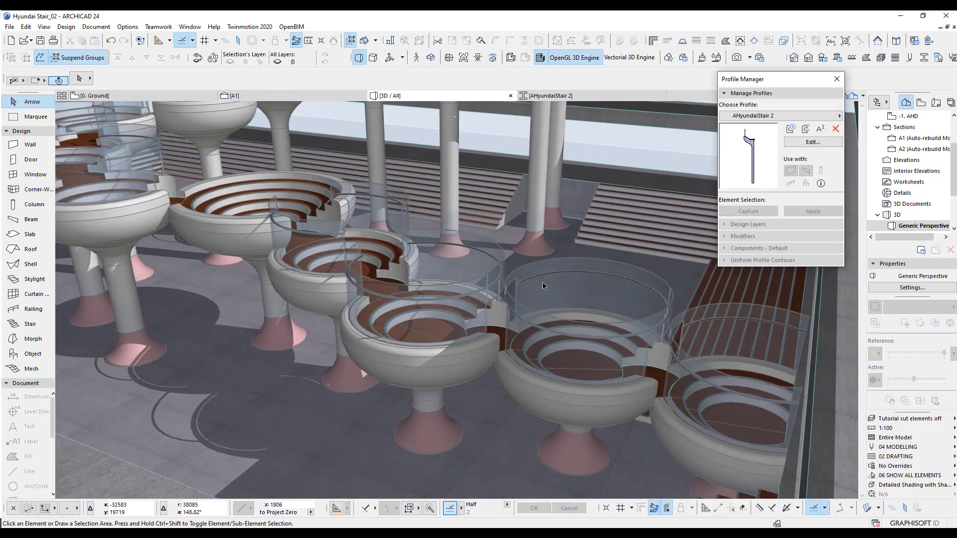
pyautogui.moveTo(514, 280); pyautogui.dragTo(714, 355, button='middle')
pyautogui.scroll(2, 510, 233)
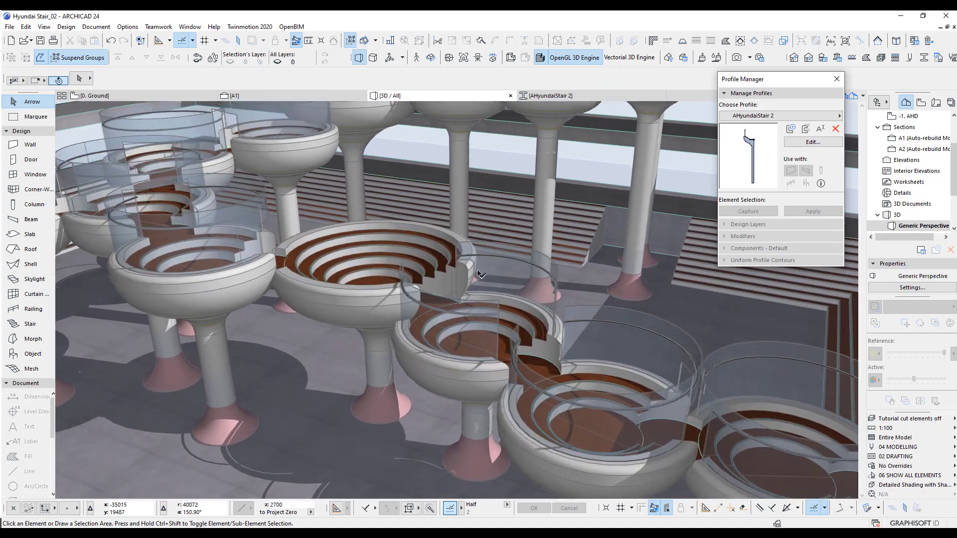
pyautogui.scroll(-1, 509, 233)
pyautogui.scroll(-4, 486, 274)
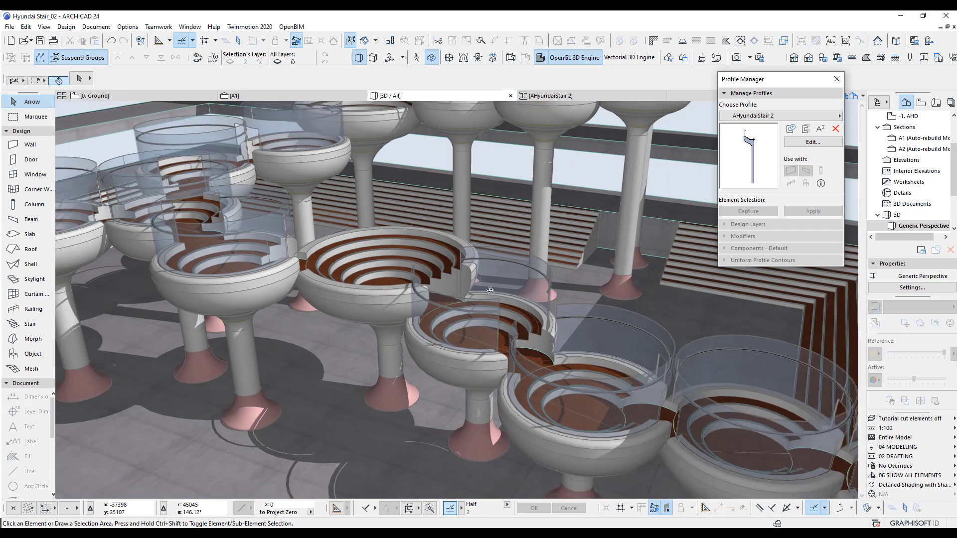
pyautogui.moveTo(395, 249); pyautogui.dragTo(455, 299, button='middle')
pyautogui.moveTo(390, 309); pyautogui.dragTo(711, 306)
pyautogui.moveTo(594, 284); pyautogui.dragTo(184, 322)
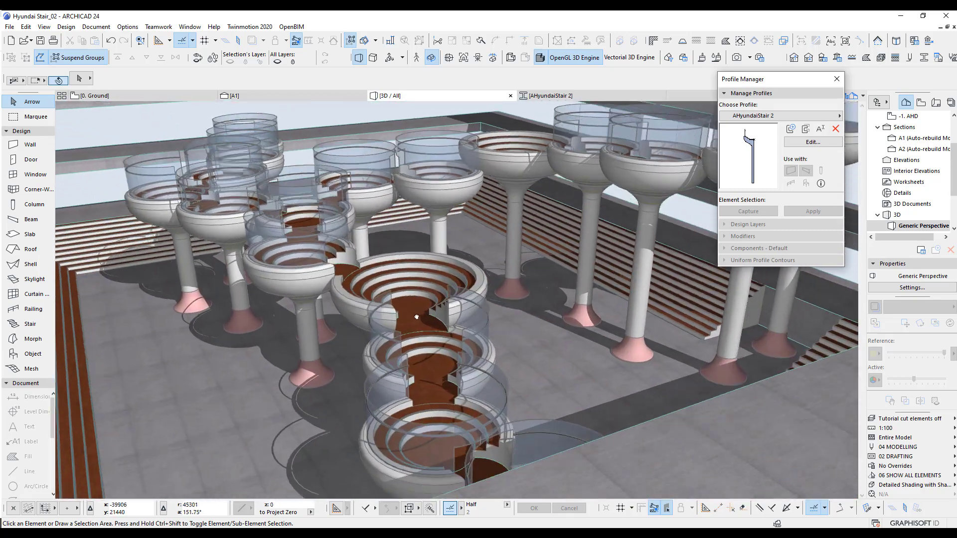
pyautogui.scroll(5, 420, 334)
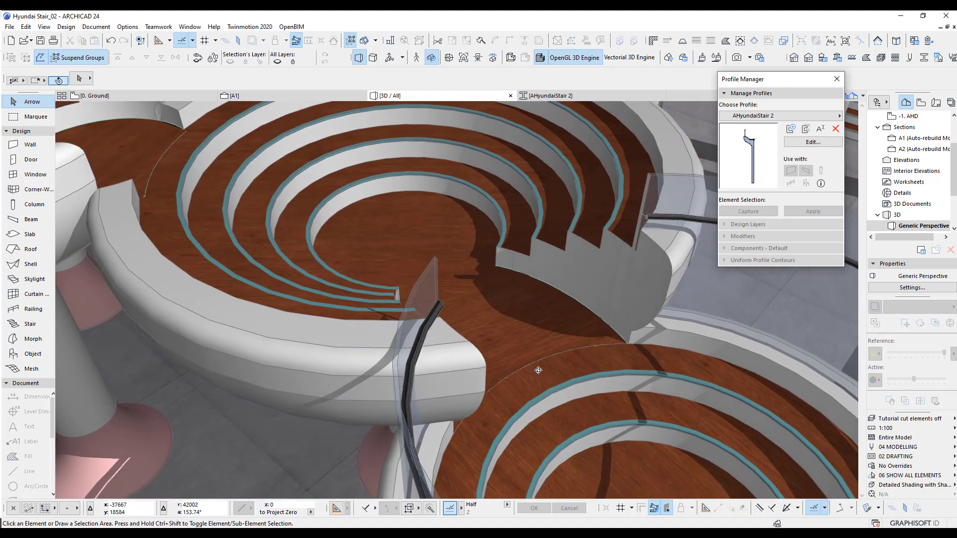
pyautogui.moveTo(567, 348); pyautogui.dragTo(458, 290, button='middle')
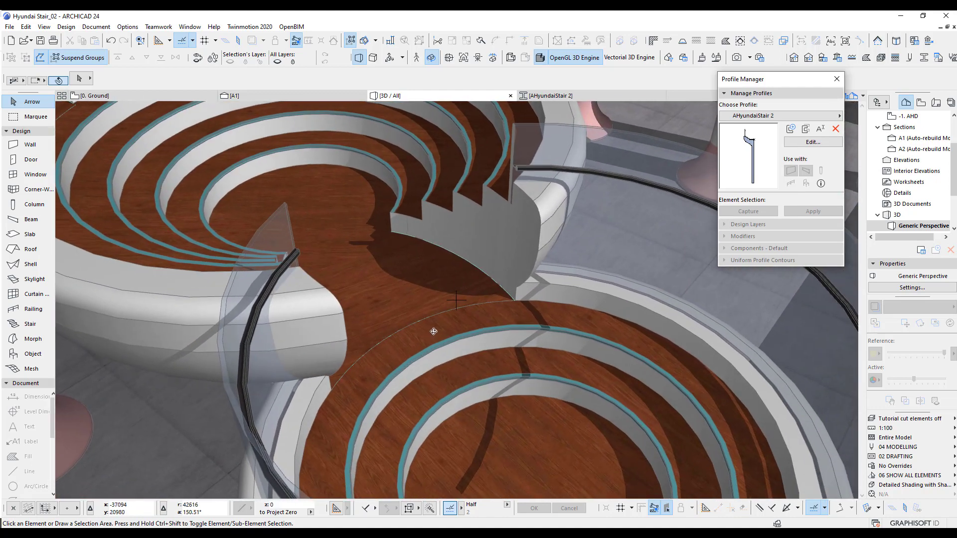
pyautogui.scroll(-3, 415, 308)
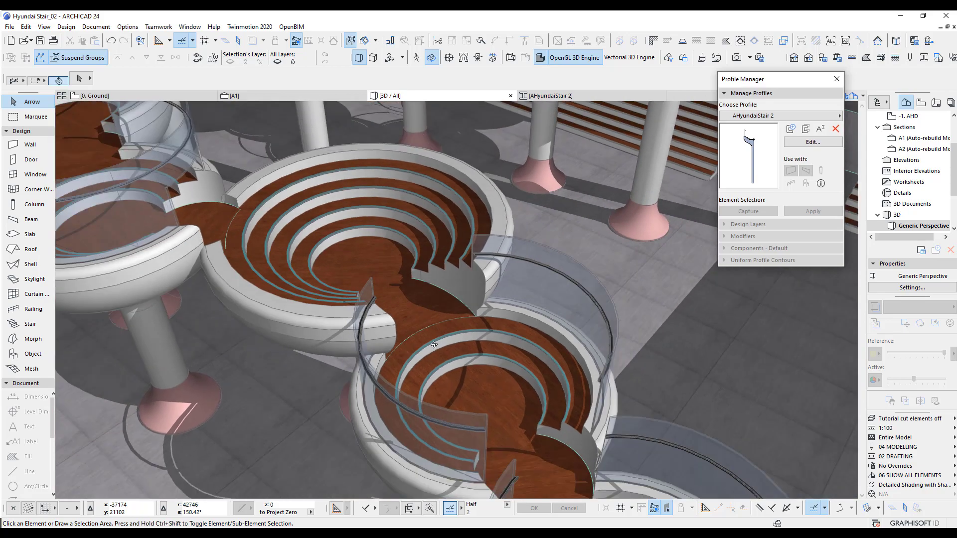
pyautogui.scroll(-5, 480, 354)
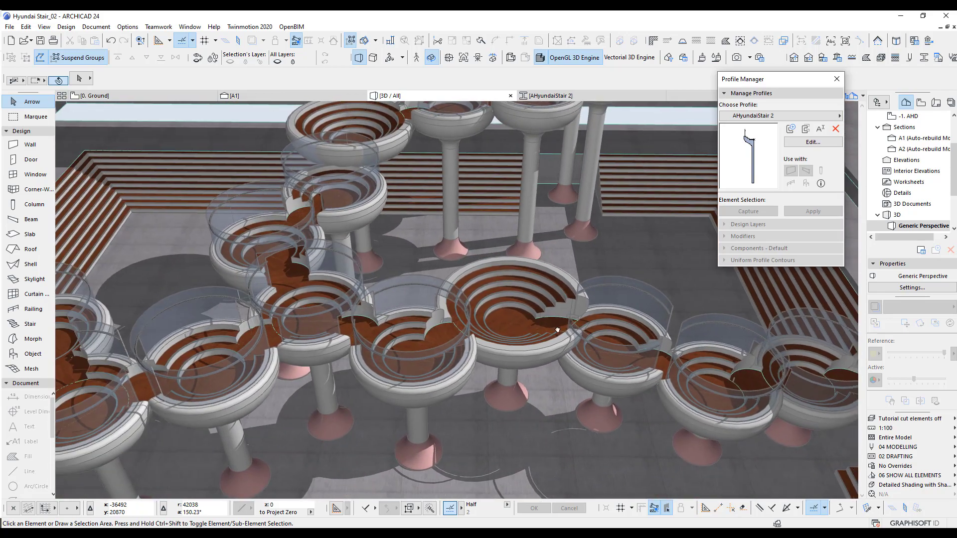
pyautogui.keyDown('shift'); pyautogui.moveTo(557, 330); pyautogui.dragTo(626, 342, button='middle'); pyautogui.keyUp('shift')
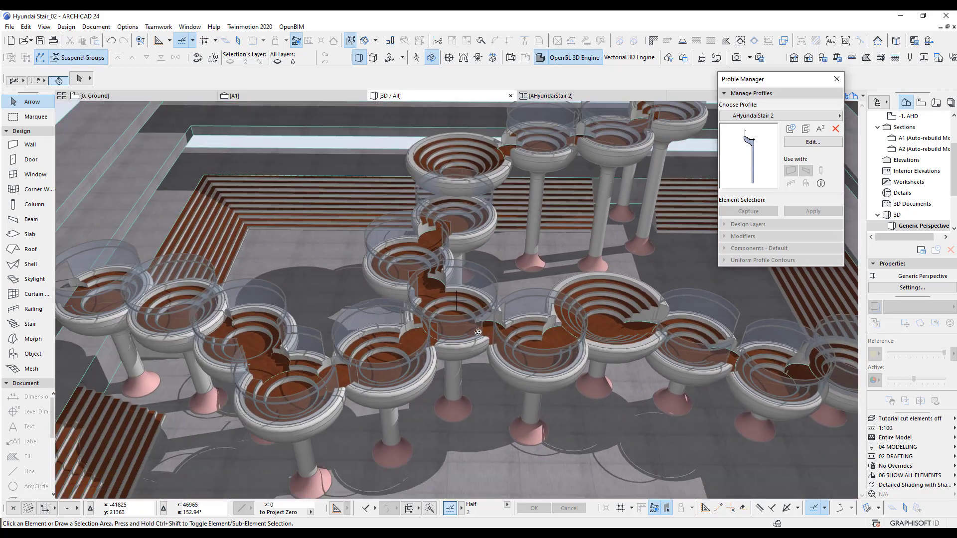
pyautogui.keyDown('shift'); pyautogui.moveTo(478, 332); pyautogui.dragTo(415, 339, button='middle'); pyautogui.keyUp('shift')
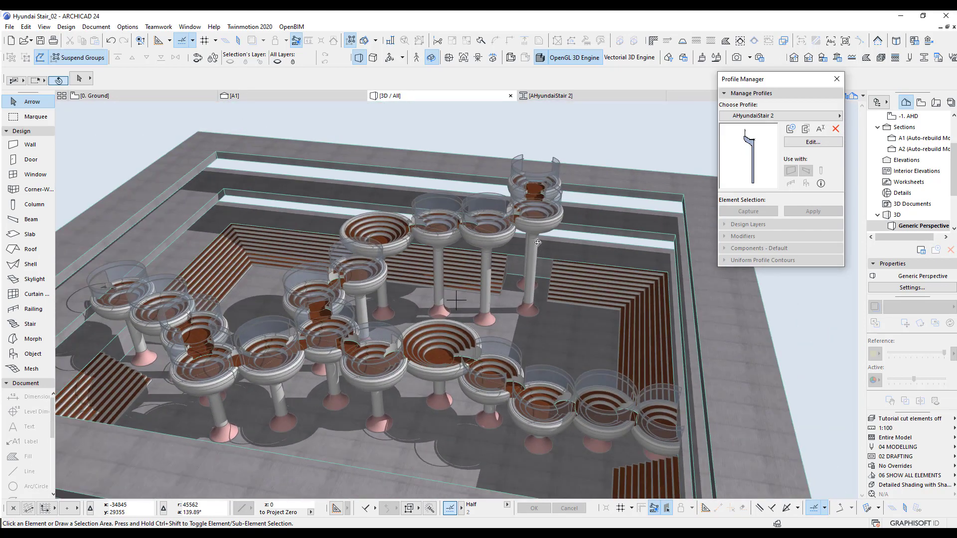
pyautogui.keyDown('shift'); pyautogui.moveTo(558, 287); pyautogui.dragTo(581, 268, button='middle'); pyautogui.keyUp('shift')
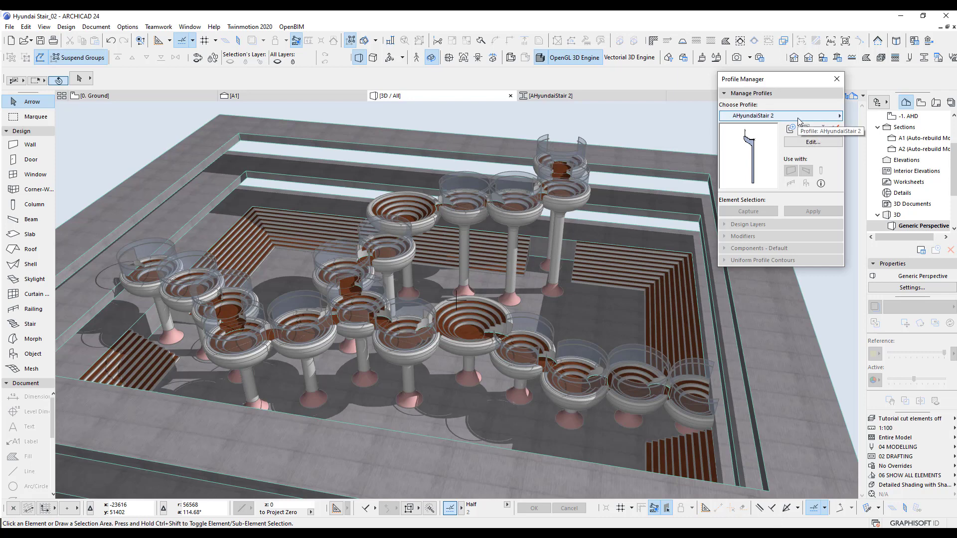
# Step: Duplicate the AHyundaiStair 2 profile as AHyundaiStair 2 (1)
pyautogui.click(763, 116)
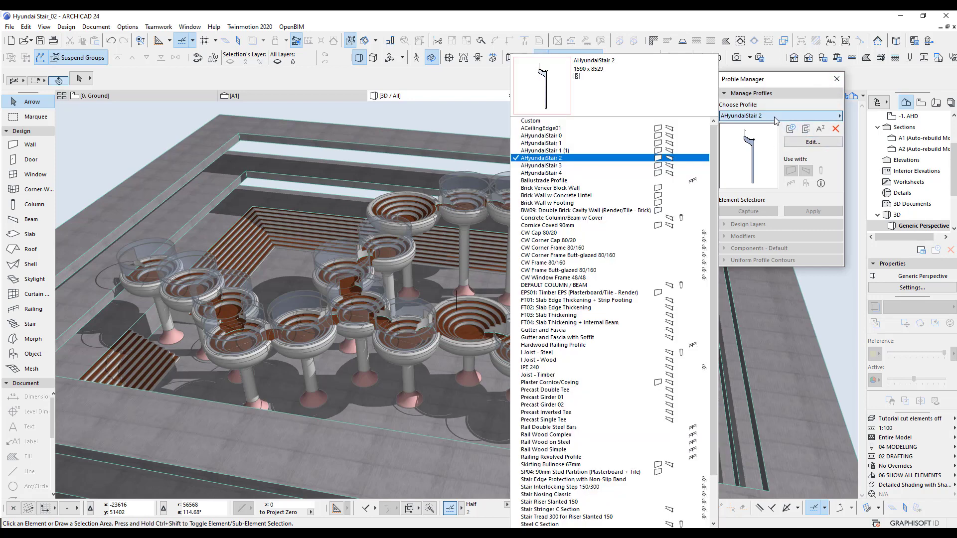
pyautogui.click(777, 117)
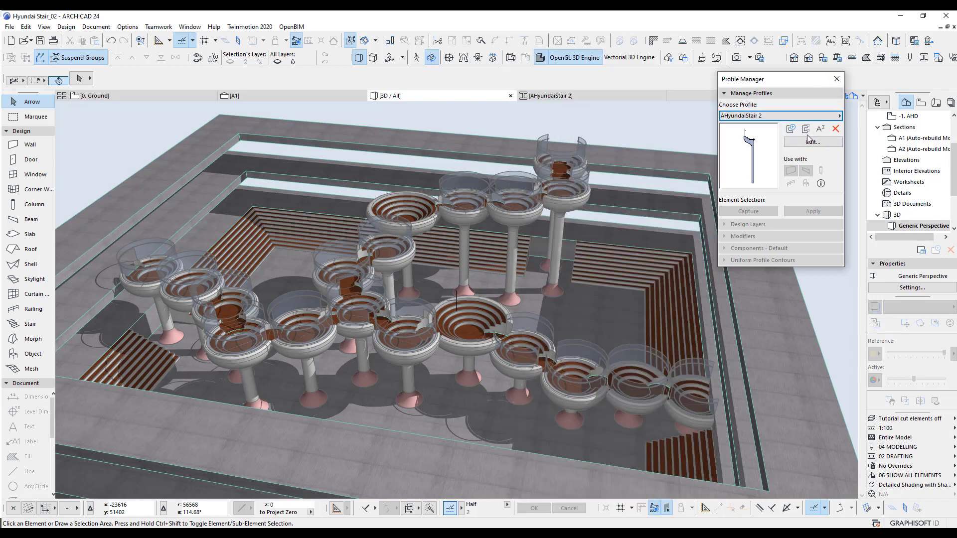
pyautogui.click(805, 129)
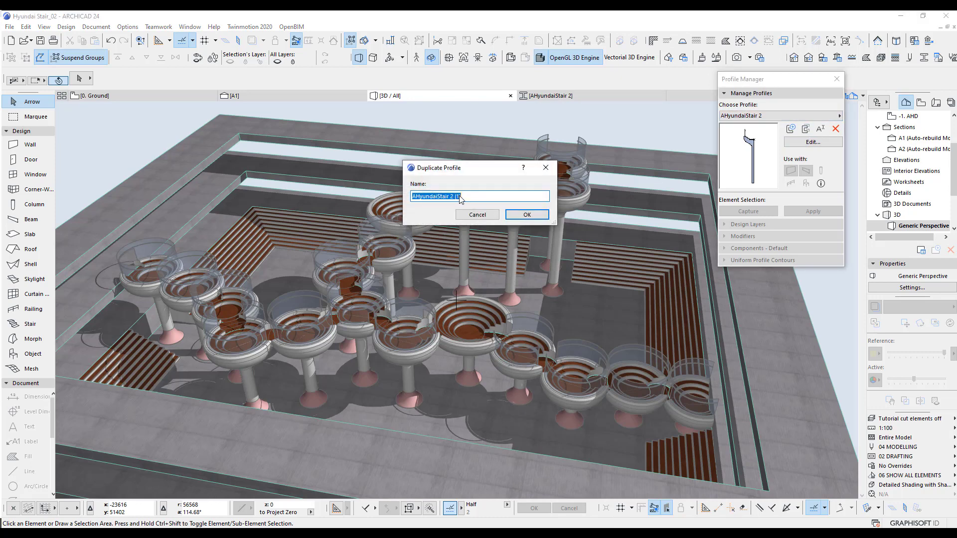
pyautogui.click(528, 215)
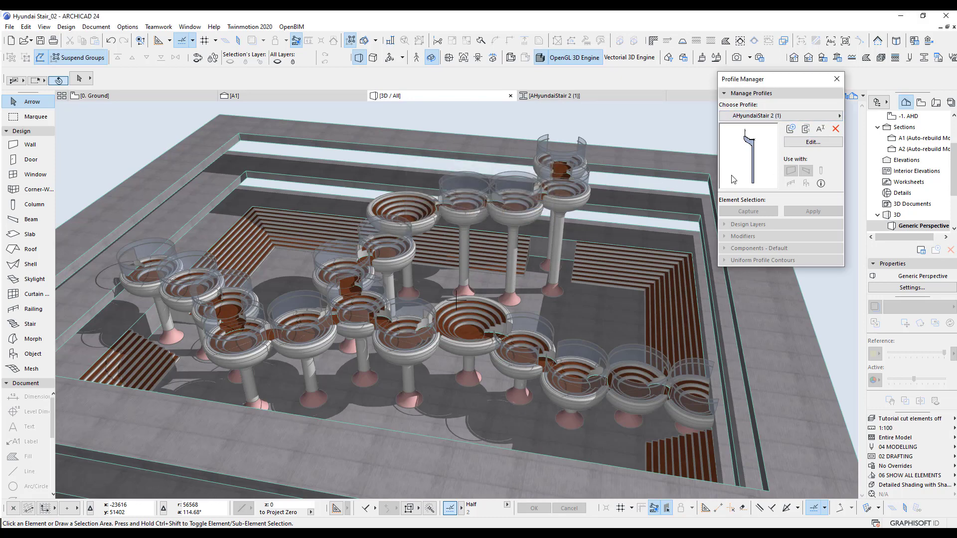
# Step: Edit the original AHyundaiStair 2 profile, deleting the balustrade, bracket and handrail fills above the rim, and save it
pyautogui.click(775, 115)
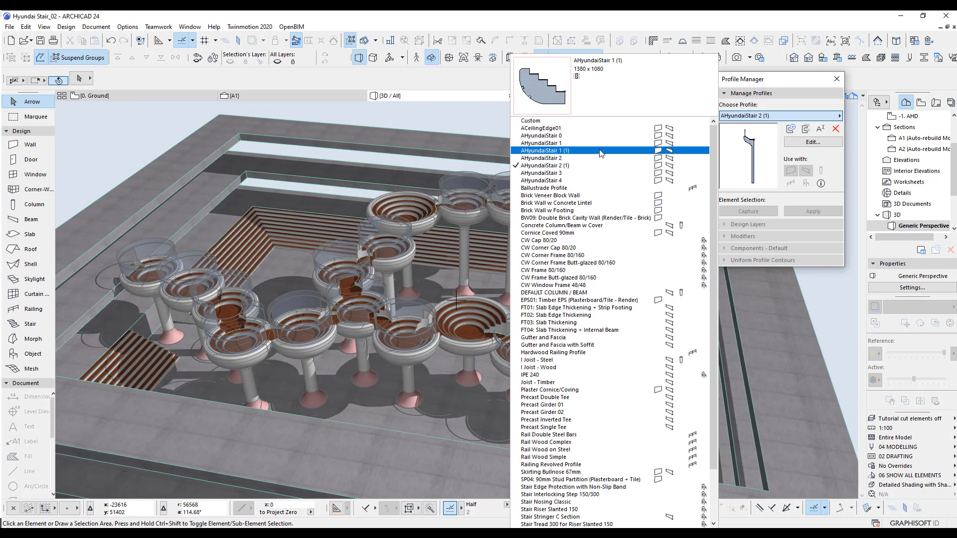
pyautogui.click(580, 159)
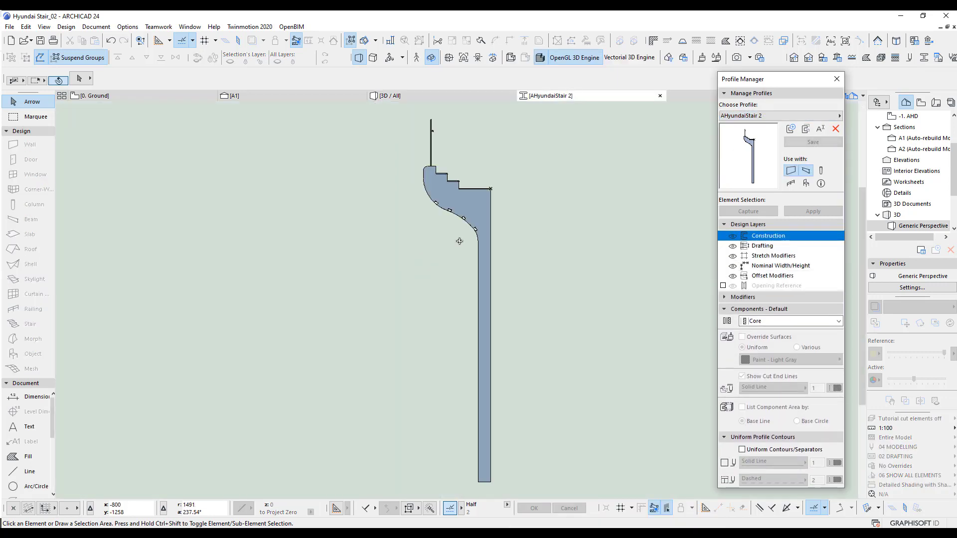
pyautogui.scroll(3, 507, 182)
pyautogui.scroll(-1, 455, 134)
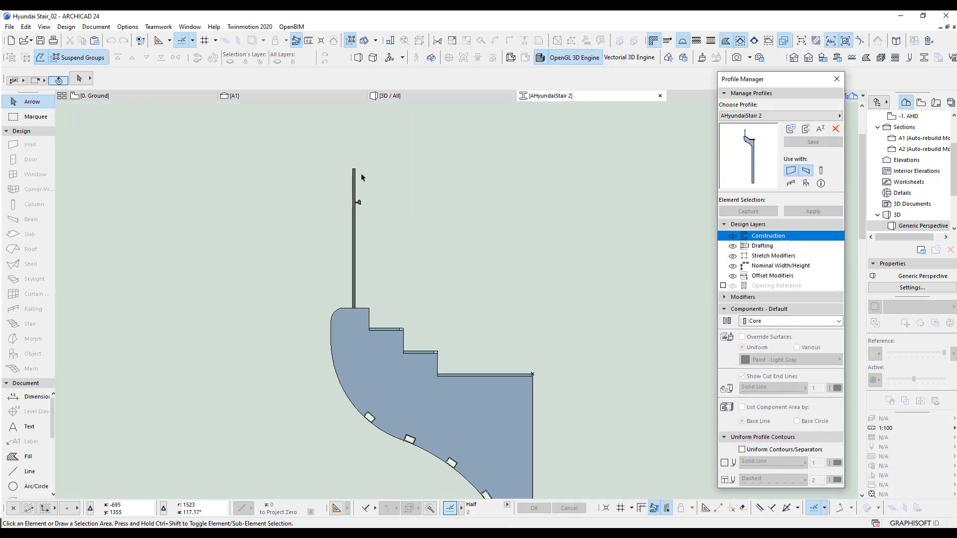
pyautogui.click(357, 203)
pyautogui.press('Delete')
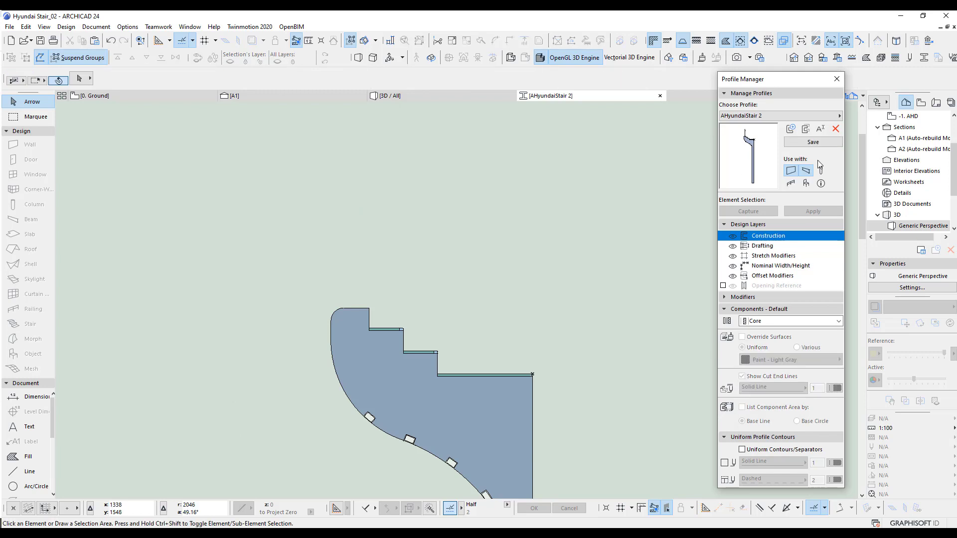
pyautogui.click(817, 143)
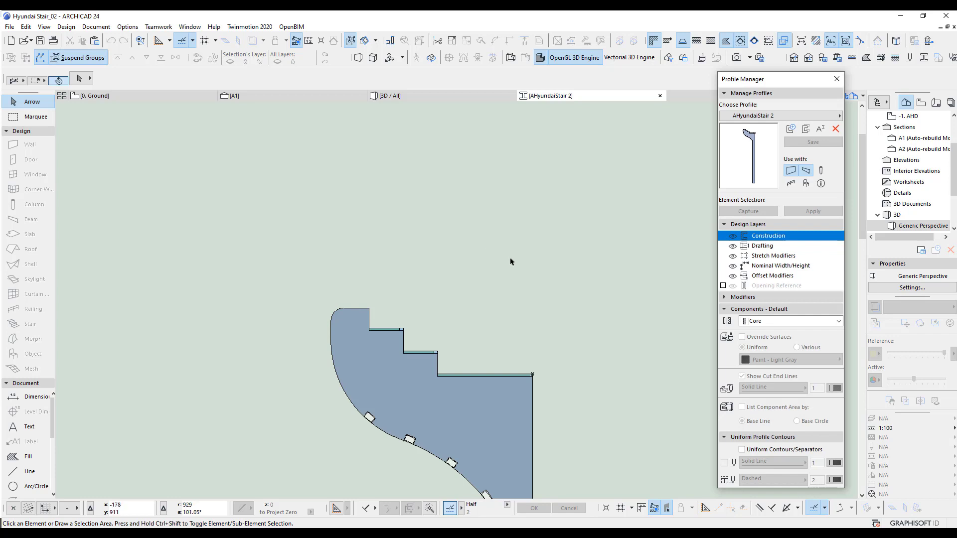
# Step: Return to the 3D view of the stair and close the Profile Manager
pyautogui.click(397, 96)
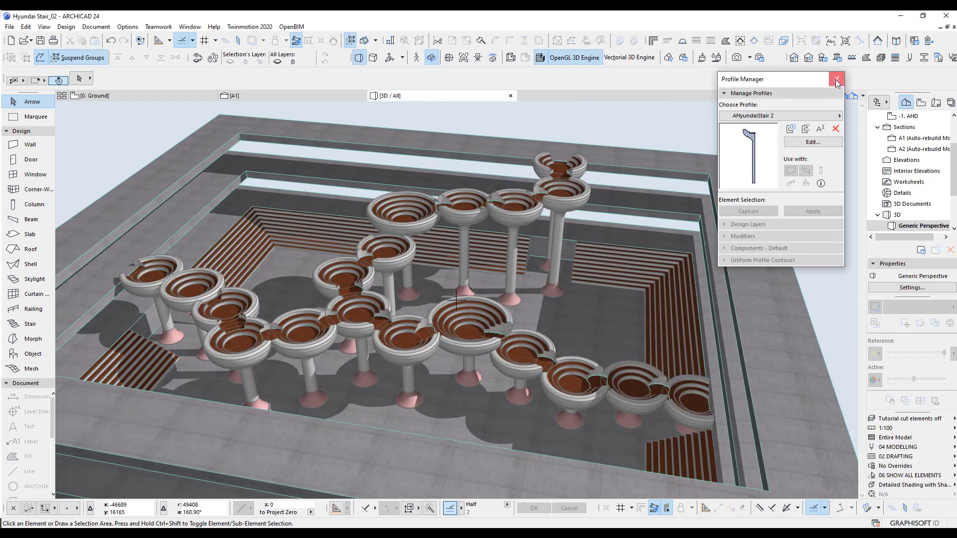
pyautogui.click(836, 79)
pyautogui.moveTo(436, 291); pyautogui.dragTo(504, 295, button='middle')
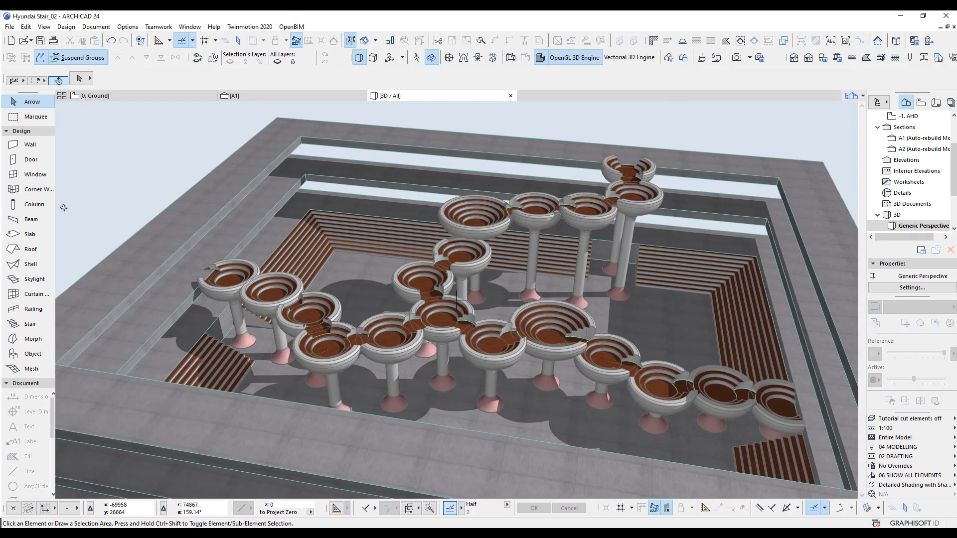
# Step: Load the "Seamless glass screen - 60, Fixed into top & bottom rail" favourite as the Railing tool's default
pyautogui.click(44, 309)
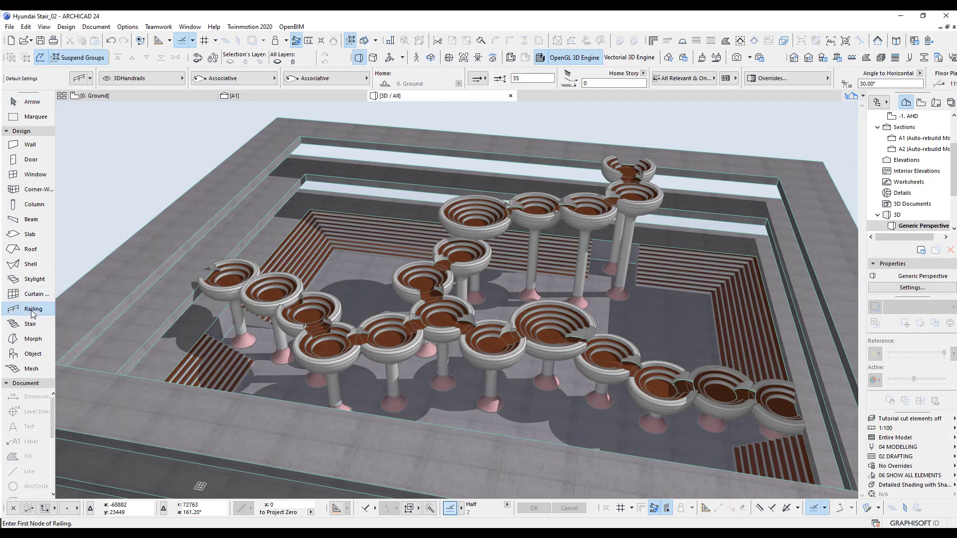
pyautogui.click(90, 78)
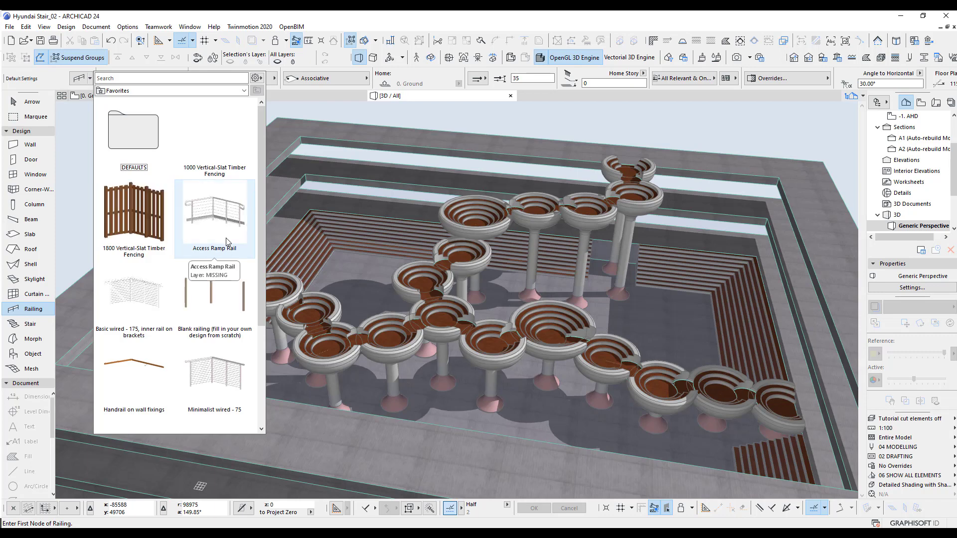
pyautogui.scroll(-3, 250, 270)
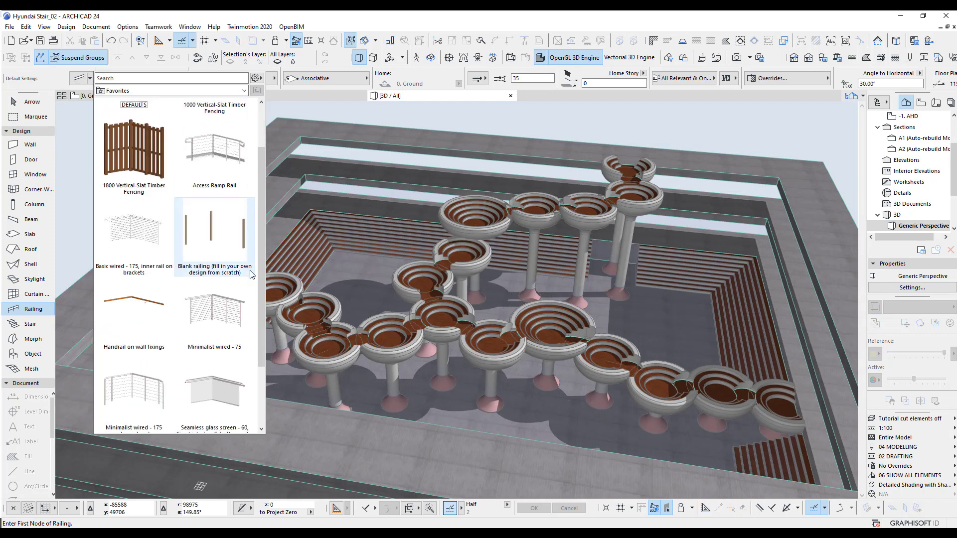
pyautogui.scroll(-1, 250, 273)
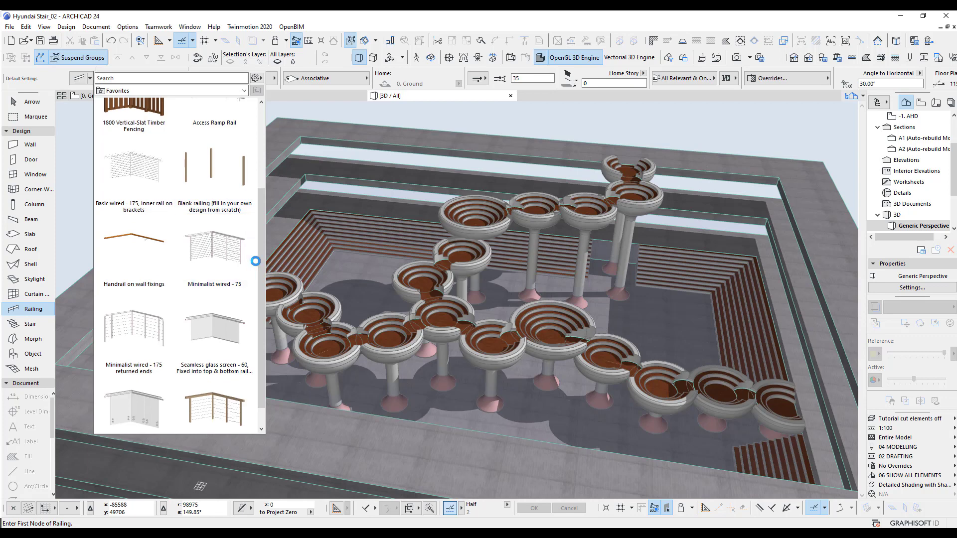
pyautogui.scroll(-1, 255, 270)
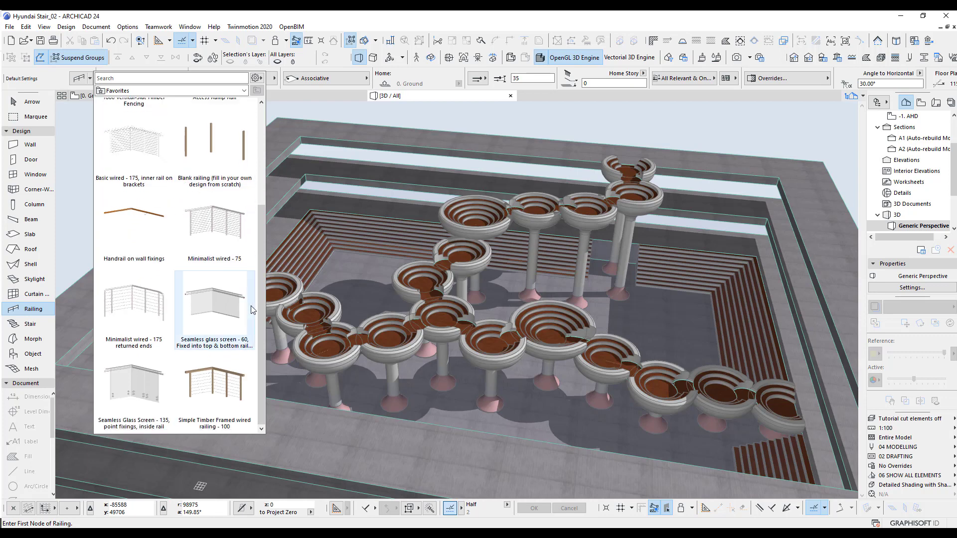
pyautogui.click(224, 305)
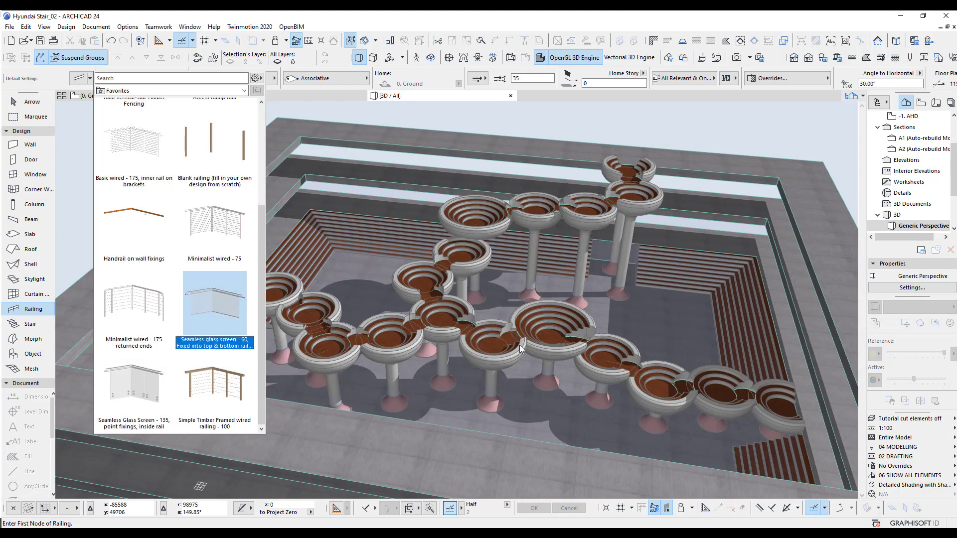
# Step: Draw a straight railing between the two rim ends of the front edge of the bowl beside the largest lower bowl
pyautogui.scroll(10, 520, 345)
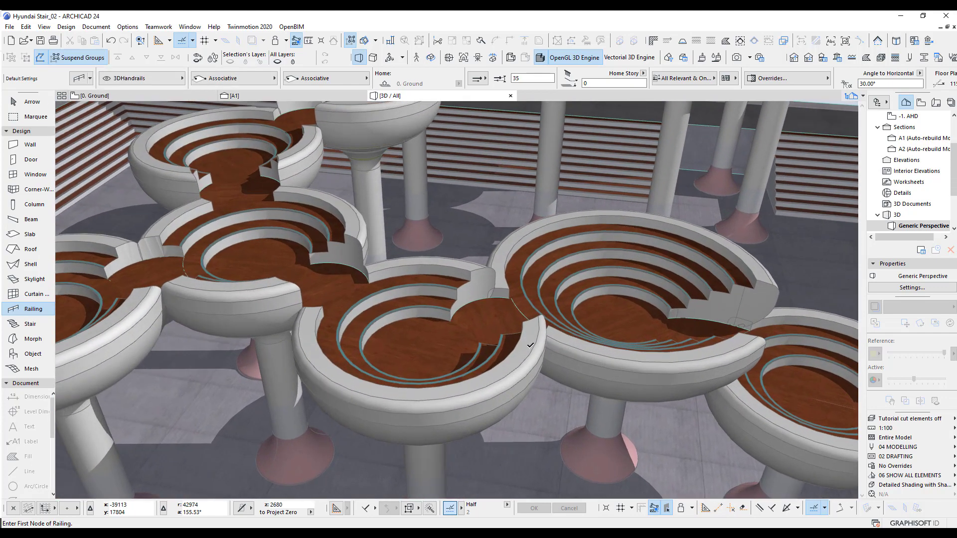
pyautogui.moveTo(530, 345); pyautogui.dragTo(446, 340, button='middle')
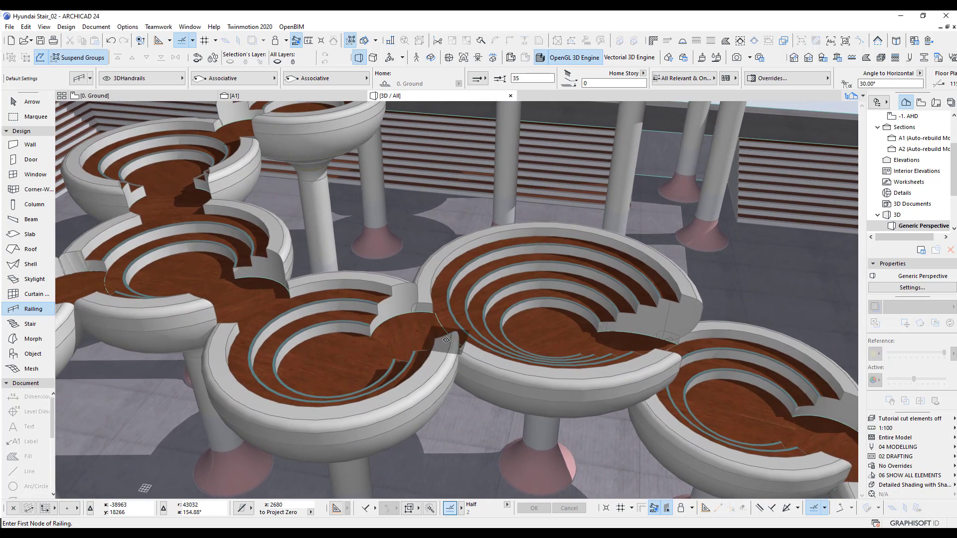
pyautogui.scroll(4, 446, 340)
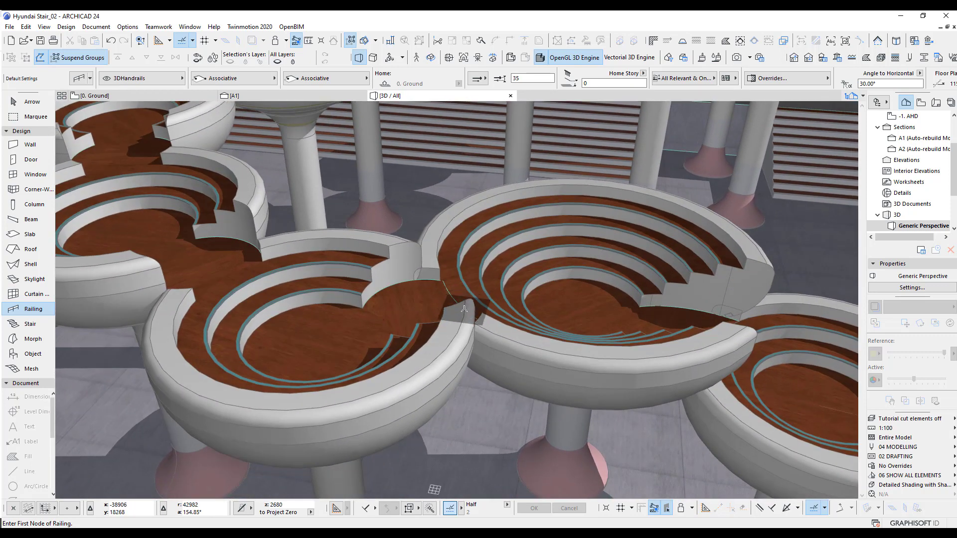
pyautogui.click(465, 299)
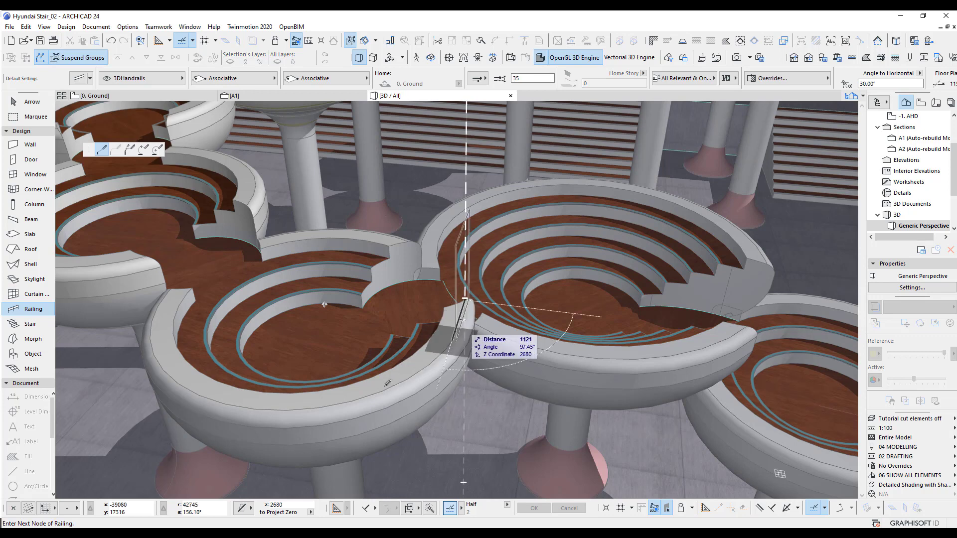
pyautogui.click(173, 288)
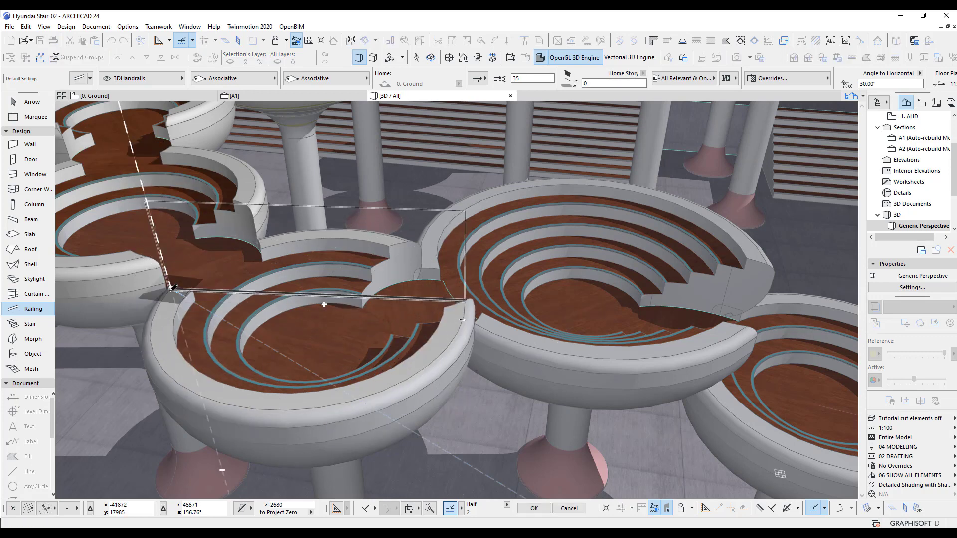
pyautogui.press('Return')
# Step: Curve the railing's straight edge so it follows the outer rim of the bowl
pyautogui.keyDown('shift'); pyautogui.click(327, 296); pyautogui.keyUp('shift')
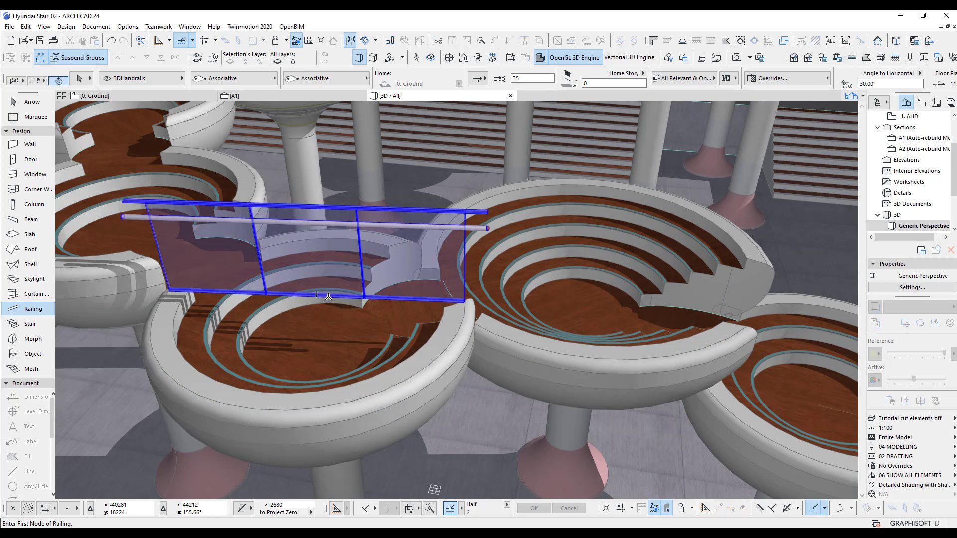
pyautogui.click(324, 295)
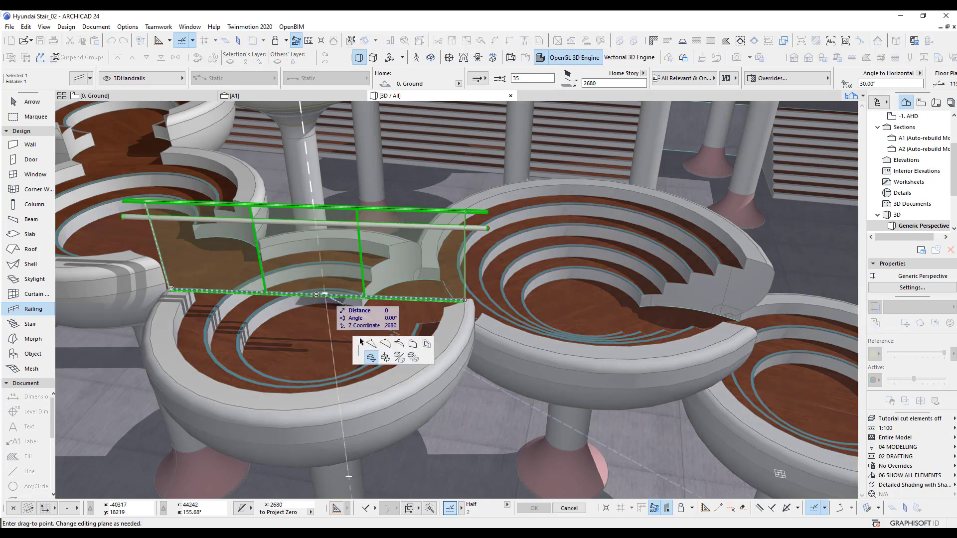
pyautogui.click(386, 344)
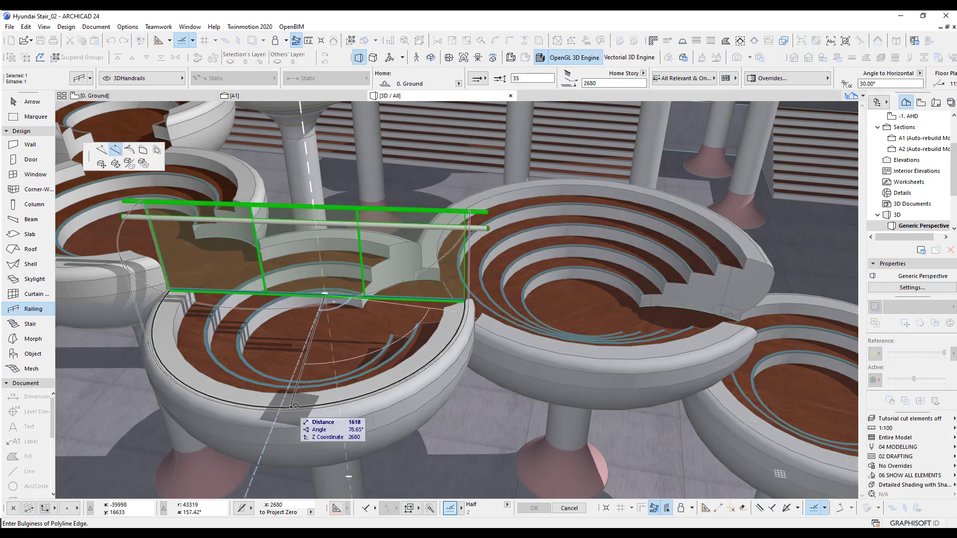
pyautogui.click(294, 404)
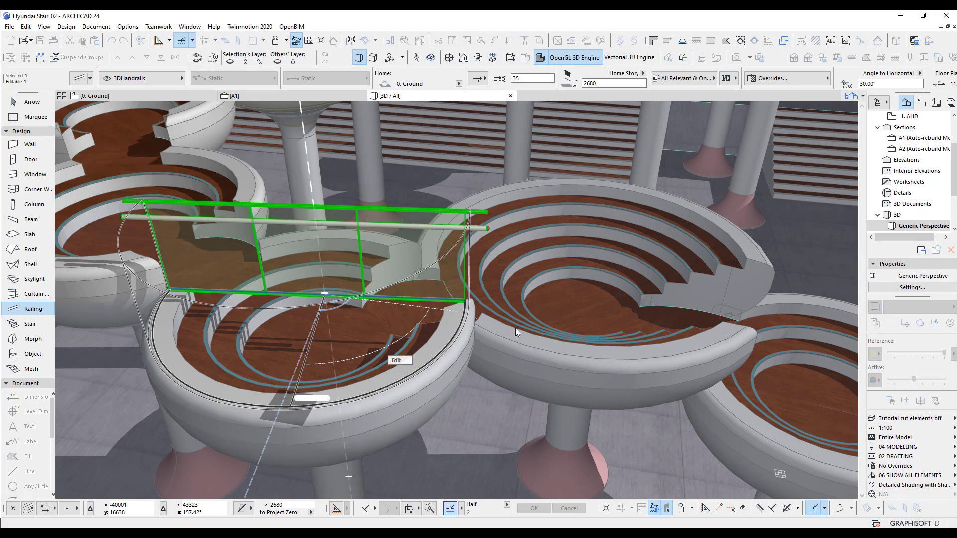
pyautogui.moveTo(232, 262); pyautogui.dragTo(361, 232, button='middle')
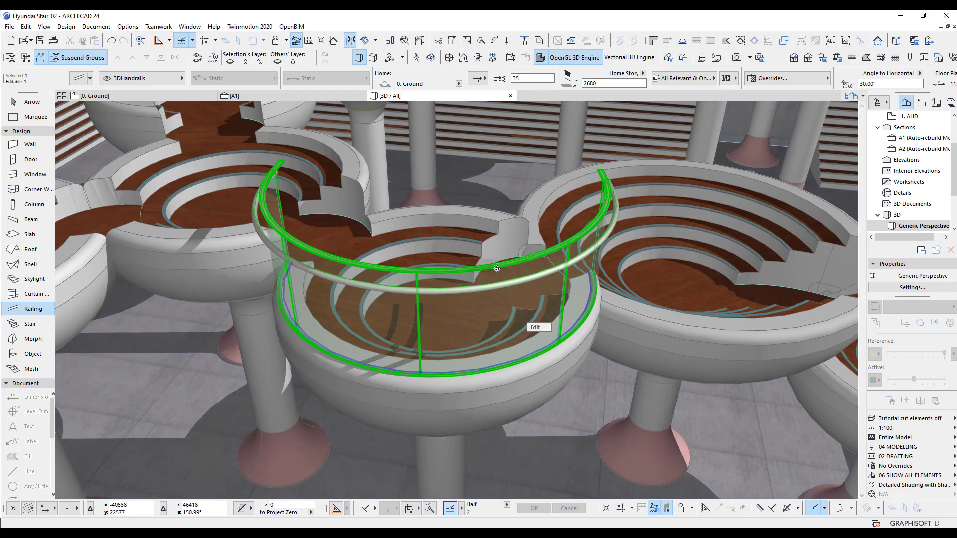
pyautogui.keyDown('shift'); pyautogui.moveTo(512, 275); pyautogui.dragTo(299, 265, button='middle'); pyautogui.keyUp('shift')
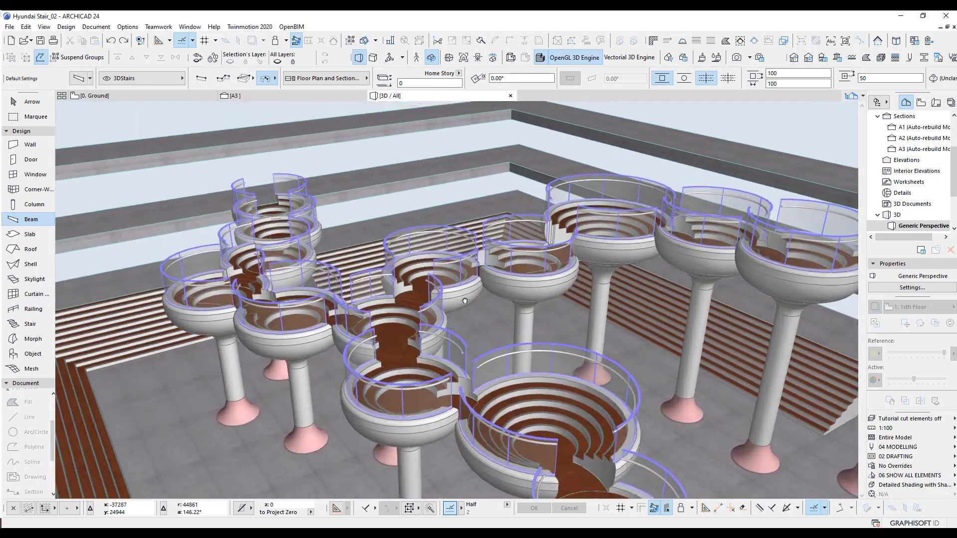
# Step: Examine the curved glass railings around all the bowls, including the gaps between them at the bowl connections
pyautogui.moveTo(465, 300); pyautogui.dragTo(598, 344)
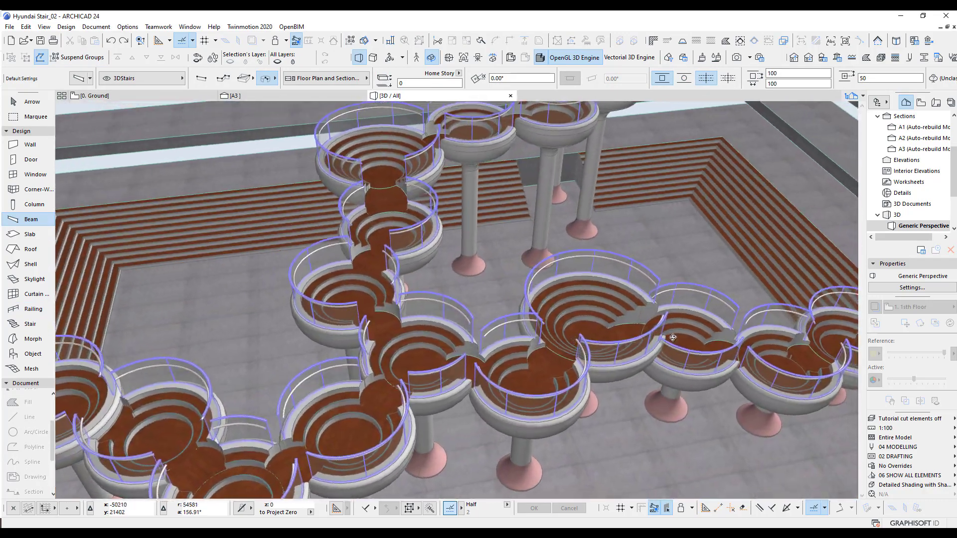
pyautogui.scroll(2, 598, 344)
pyautogui.moveTo(498, 343); pyautogui.dragTo(777, 319)
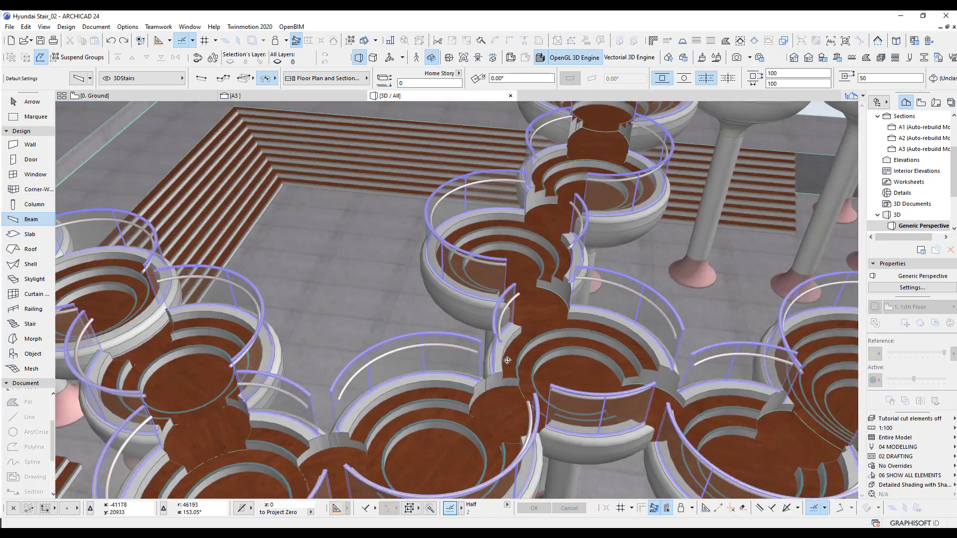
pyautogui.moveTo(449, 319); pyautogui.dragTo(538, 349)
pyautogui.moveTo(414, 344); pyautogui.dragTo(440, 387, button='middle')
pyautogui.scroll(3, 440, 388)
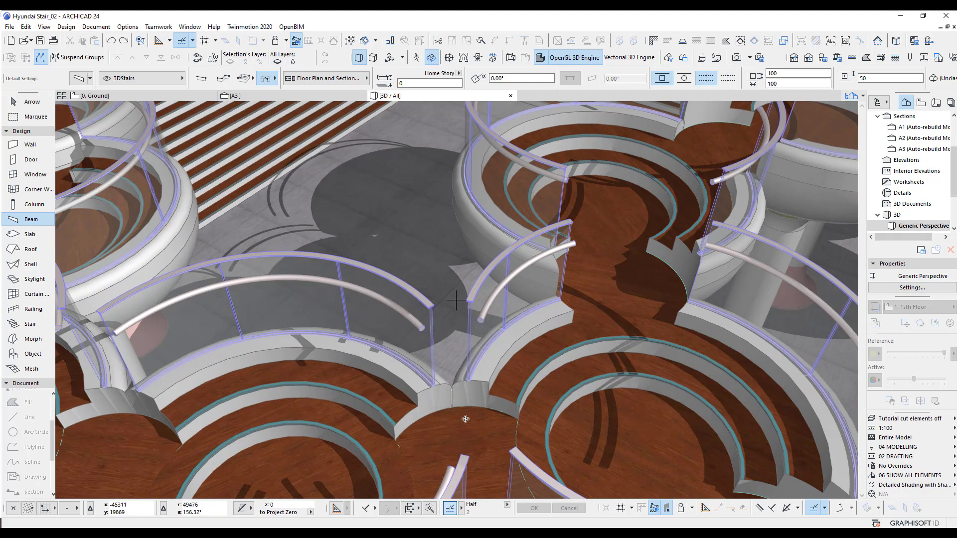
pyautogui.scroll(-3, 449, 340)
# Step: Study the reference photo beside the ground floor plan, close up on the tubular posts between the glass balustrades
pyautogui.press('F2')
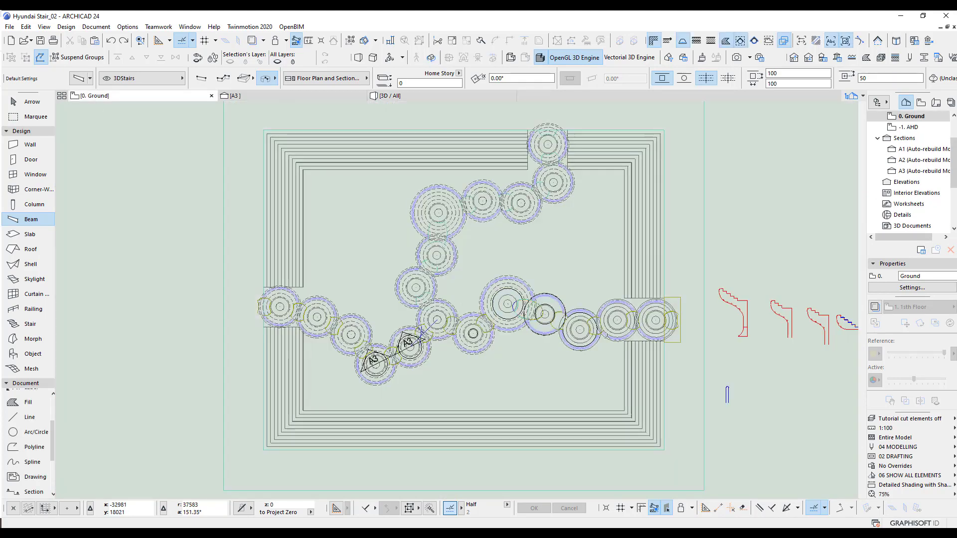
pyautogui.scroll(-3, 456, 312)
pyautogui.moveTo(713, 295); pyautogui.dragTo(423, 295, button='middle')
pyautogui.scroll(5, 435, 369)
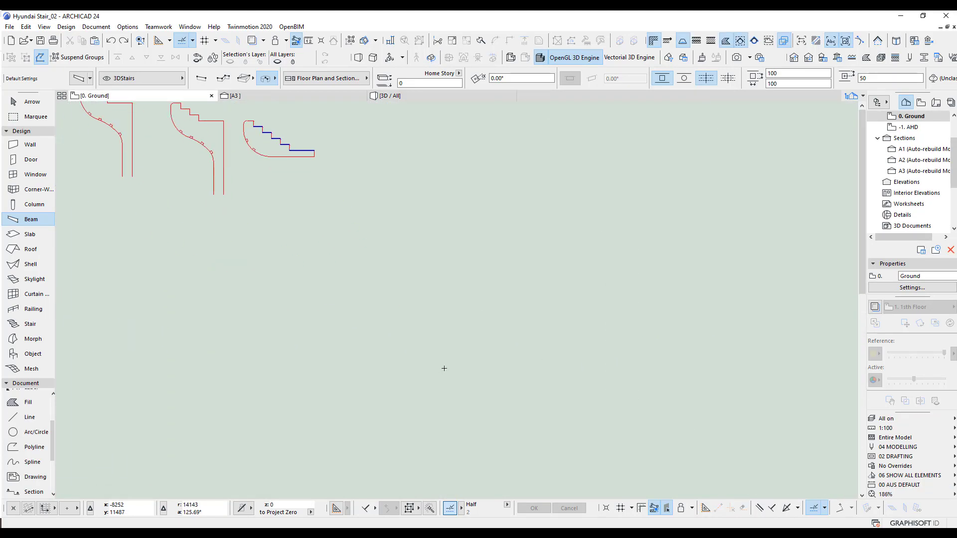
pyautogui.scroll(1, 390, 367)
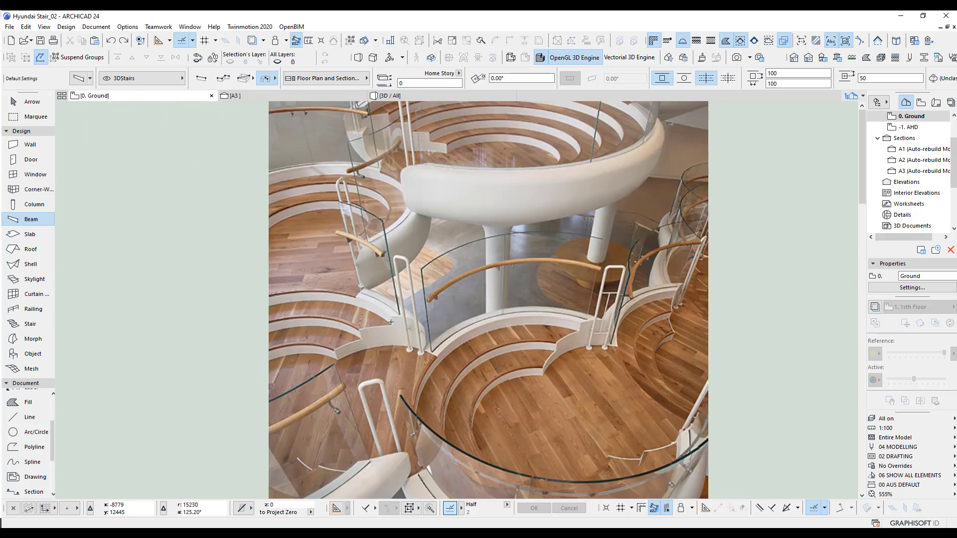
pyautogui.scroll(2, 469, 349)
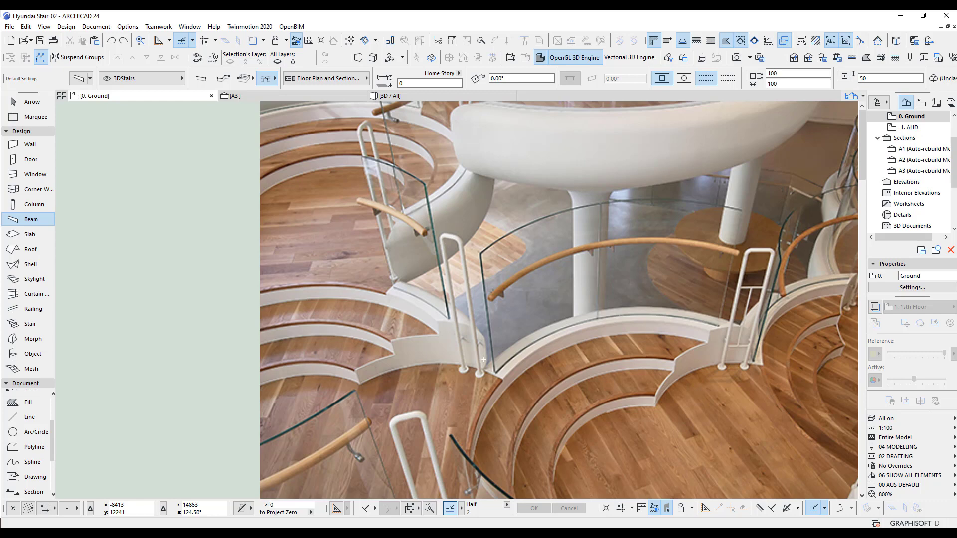
pyautogui.scroll(-12, 469, 325)
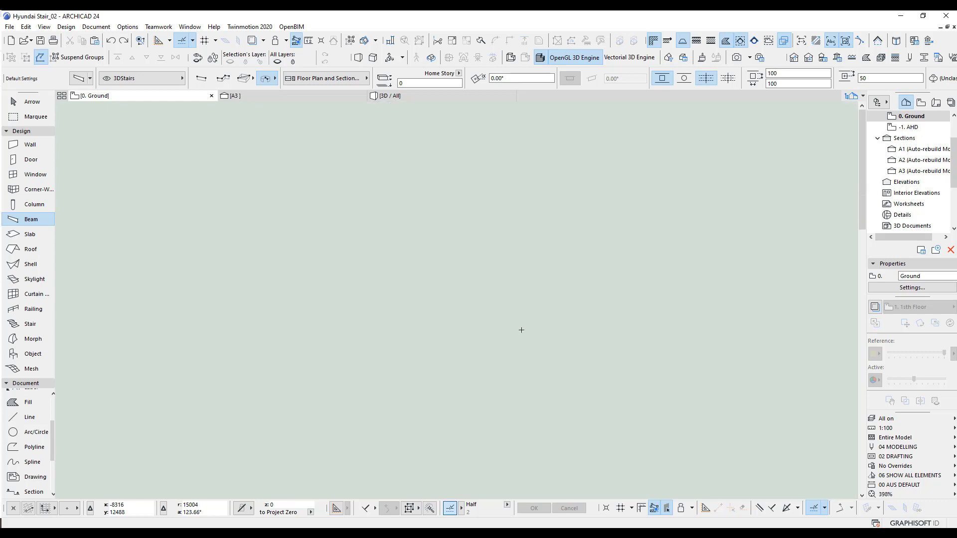
# Step: Open section A3 and inspect the narrow rectangular outline in the gap between two railings at the bowl connection
pyautogui.moveTo(571, 372); pyautogui.dragTo(444, 335, button='middle')
pyautogui.scroll(4, 279, 308)
pyautogui.moveTo(278, 308); pyautogui.dragTo(532, 338, button='middle')
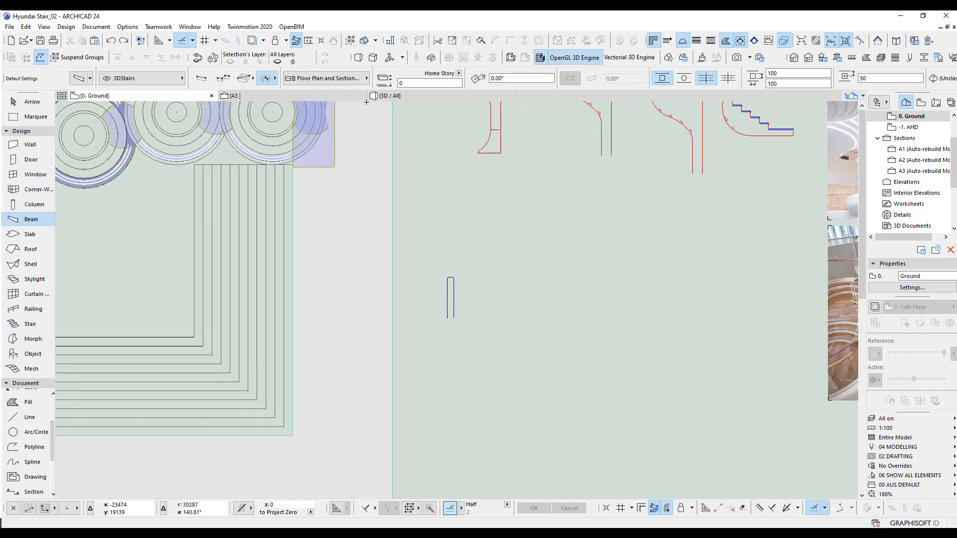
pyautogui.scroll(-3, 437, 237)
pyautogui.moveTo(437, 238); pyautogui.dragTo(596, 249, button='middle')
pyautogui.moveTo(596, 249); pyautogui.dragTo(611, 245)
pyautogui.scroll(4, 155, 205)
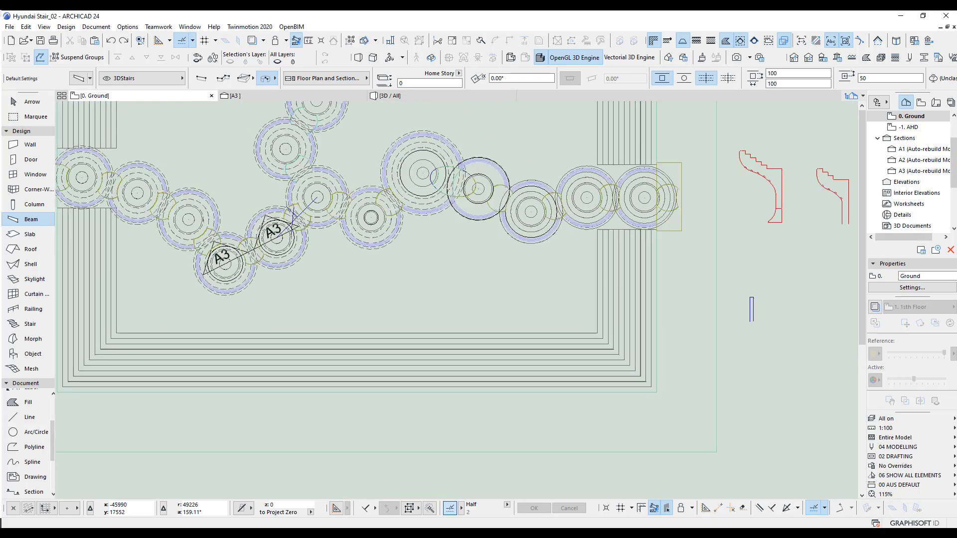
pyautogui.click(241, 95)
pyautogui.moveTo(514, 296); pyautogui.dragTo(455, 267, button='middle')
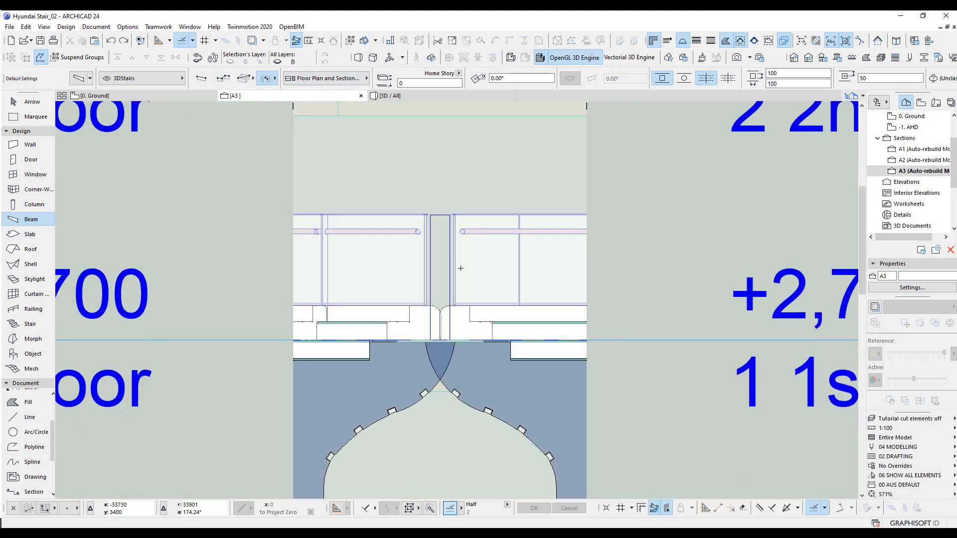
pyautogui.scroll(4, 453, 252)
pyautogui.click(438, 246)
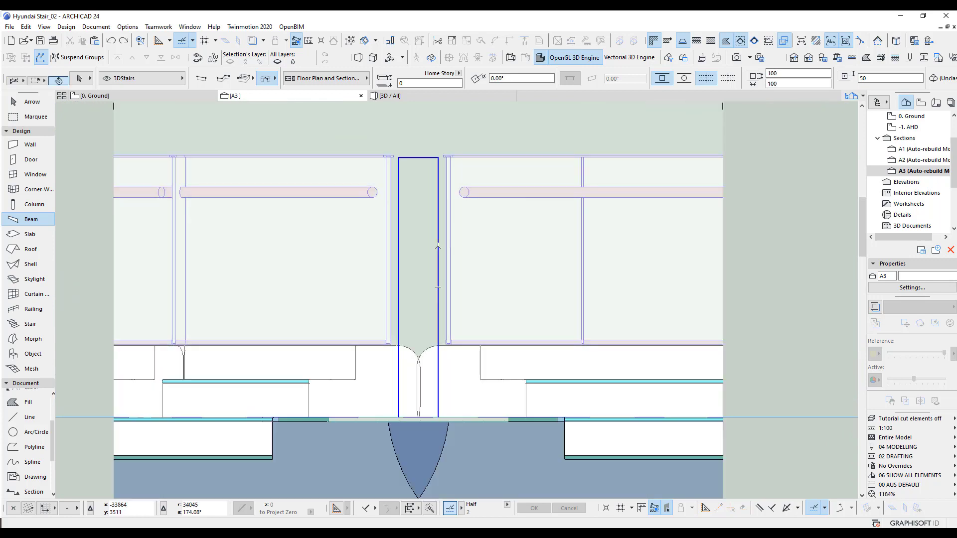
pyautogui.click(438, 249)
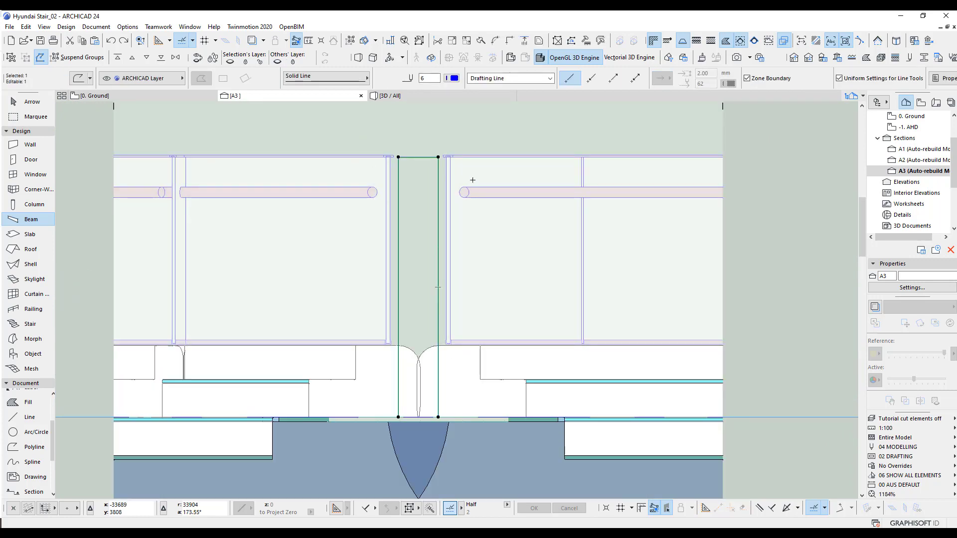
pyautogui.press('Escape')
# Step: On the Ground floor plan, trace the round-cornered inverted-U outline with 40 mm circular beams and view them in 3D
pyautogui.press('F2')
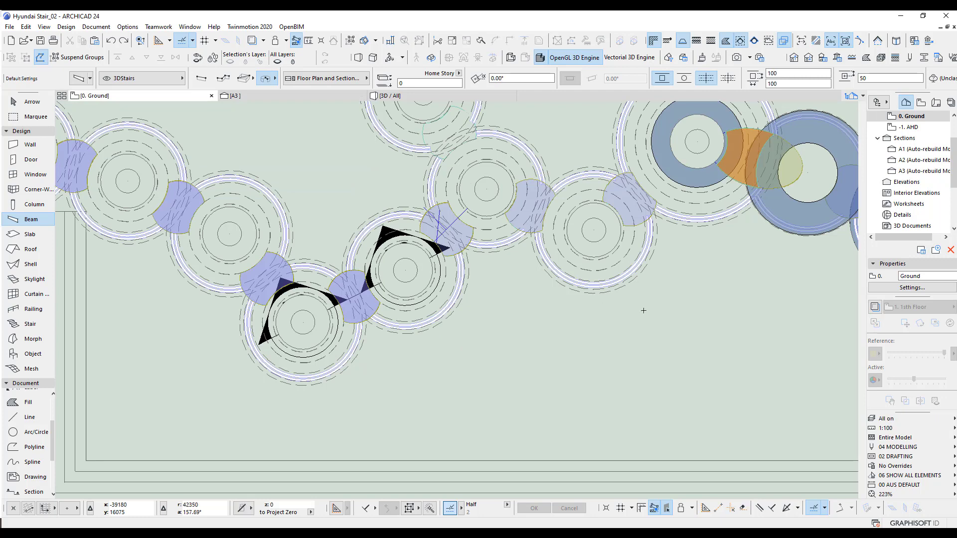
pyautogui.scroll(-4, 658, 322)
pyautogui.moveTo(845, 320); pyautogui.dragTo(369, 307, button='middle')
pyautogui.moveTo(509, 365); pyautogui.dragTo(428, 346, button='middle')
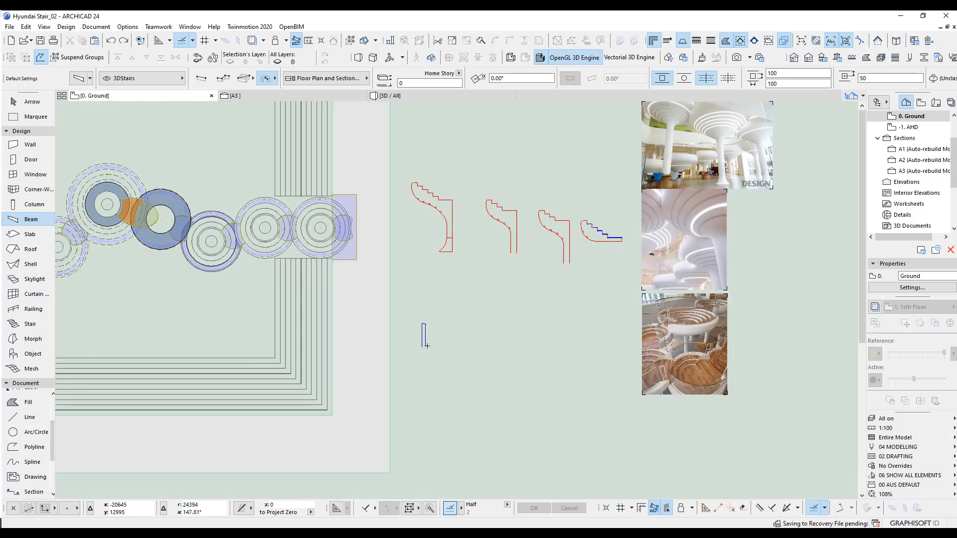
pyautogui.scroll(10, 426, 345)
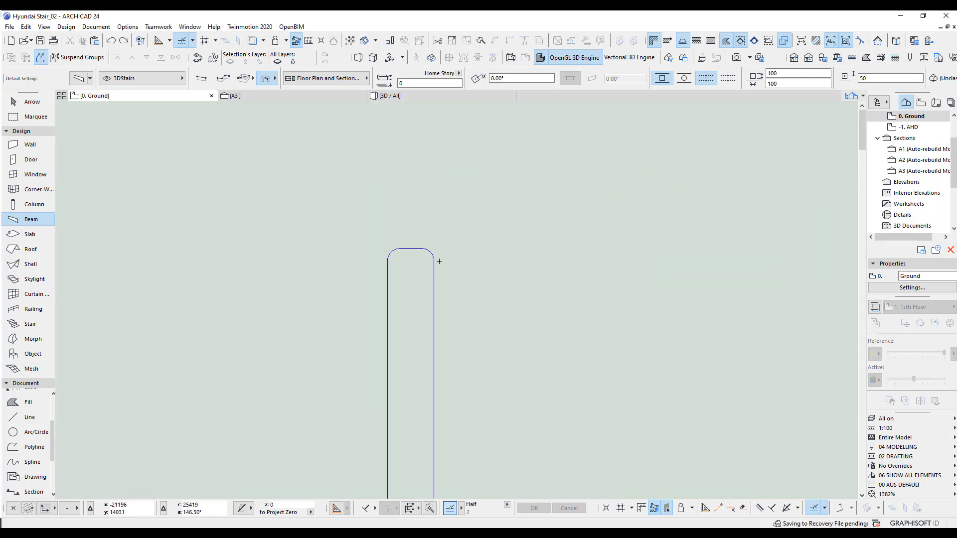
pyautogui.scroll(-3, 406, 246)
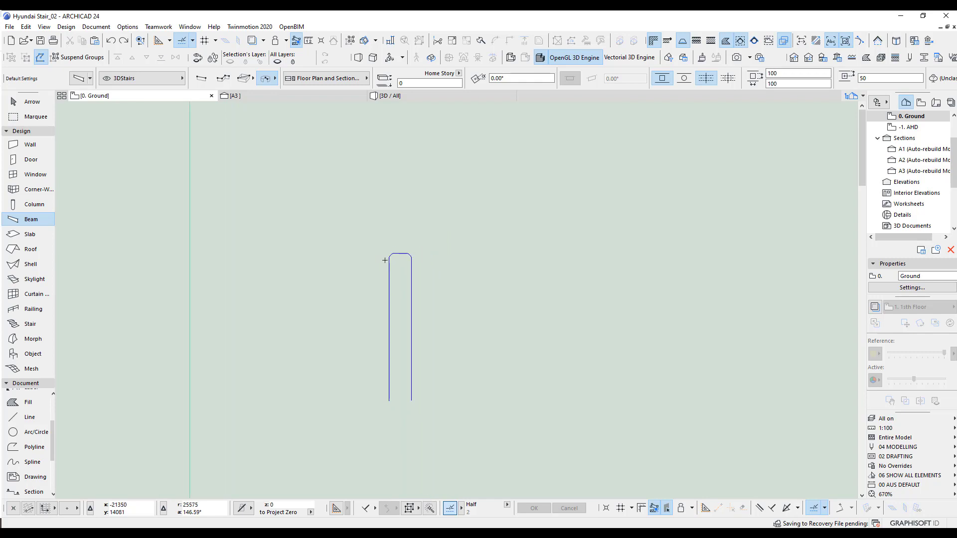
pyautogui.doubleClick(36, 220)
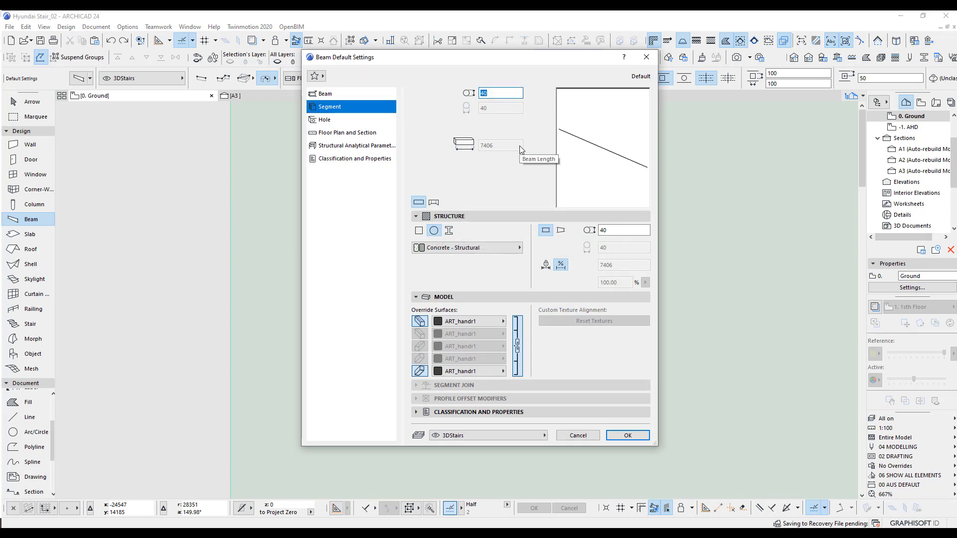
pyautogui.click(628, 437)
pyautogui.click(450, 324)
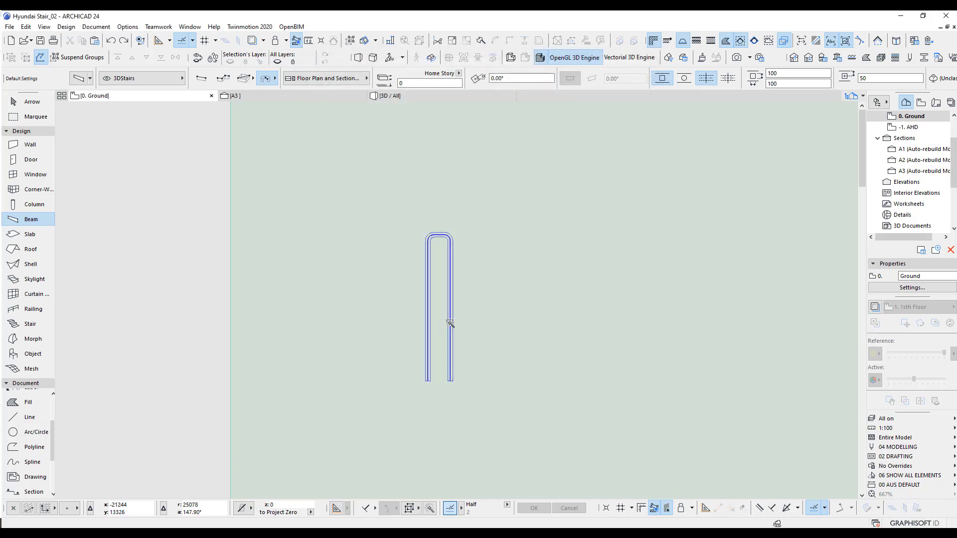
pyautogui.press('F5')
pyautogui.moveTo(436, 365)
pyautogui.keyDown('shift'); pyautogui.mouseDown(button='middle')
pyautogui.moveTo(556, 357)
pyautogui.moveTo(524, 364)
pyautogui.moveTo(556, 338)
pyautogui.moveTo(579, 361)
pyautogui.mouseUp(button='middle'); pyautogui.keyUp('shift')
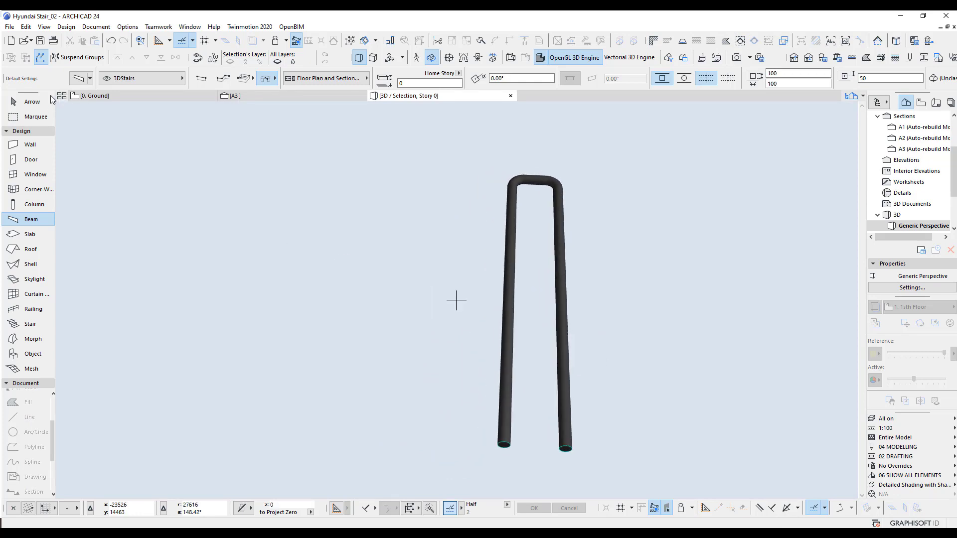
# Step: Copy the inverted-U beams beside the originals on the Ground plan and convert the copy to morphs
pyautogui.click(32, 102)
pyautogui.press('F2')
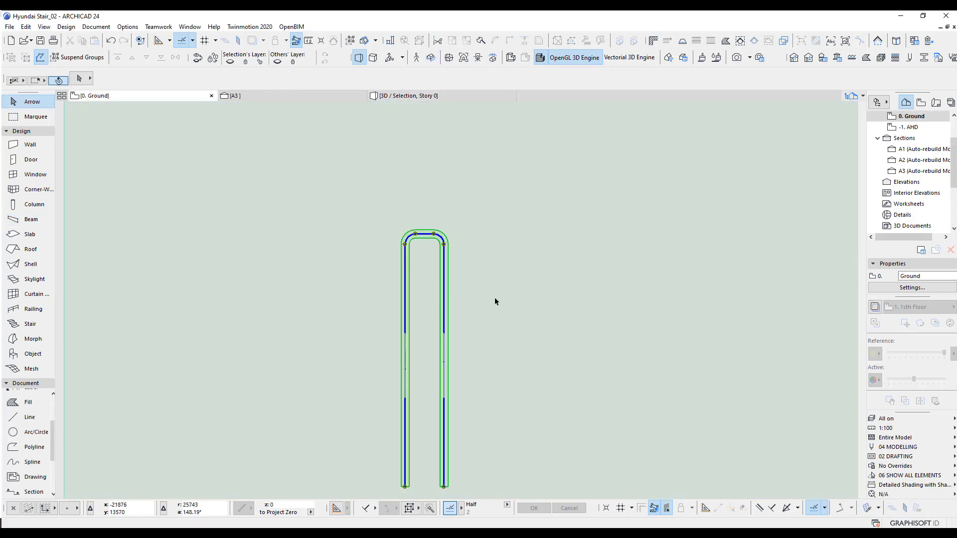
pyautogui.scroll(-3, 458, 280)
pyautogui.moveTo(445, 300); pyautogui.dragTo(388, 284, button='middle')
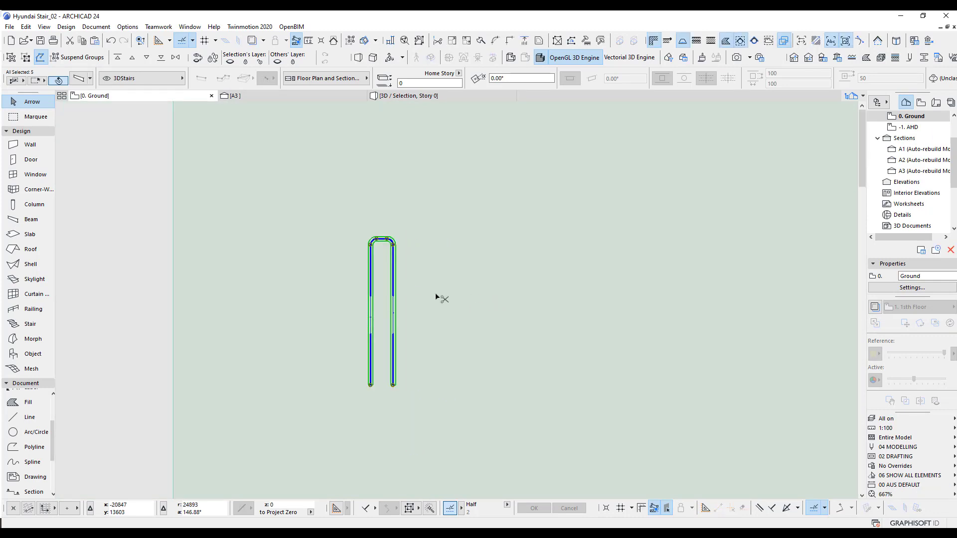
pyautogui.keyDown('ctrl'); pyautogui.moveTo(394, 316); pyautogui.dragTo(519, 314); pyautogui.keyUp('ctrl')
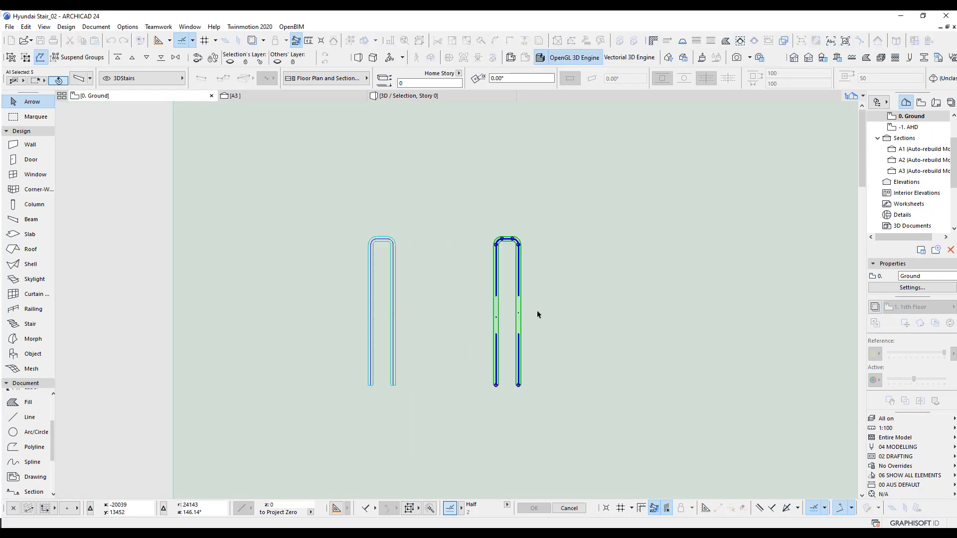
pyautogui.rightClick(555, 276)
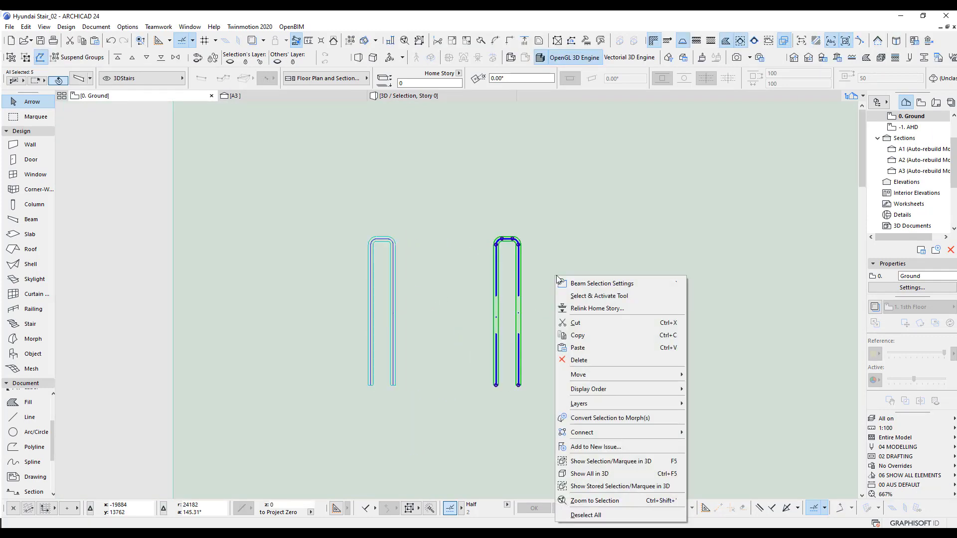
pyautogui.click(614, 418)
pyautogui.click(548, 210)
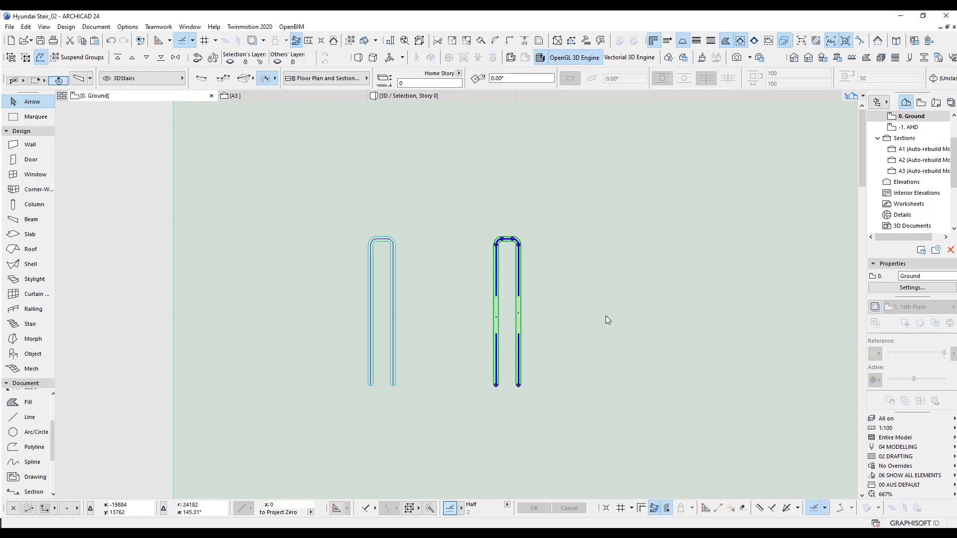
# Step: Move the morph post by its end point to the bowl connection crossed by the A3 section line
pyautogui.scroll(-4, 551, 406)
pyautogui.moveTo(541, 416); pyautogui.dragTo(704, 402, button='middle')
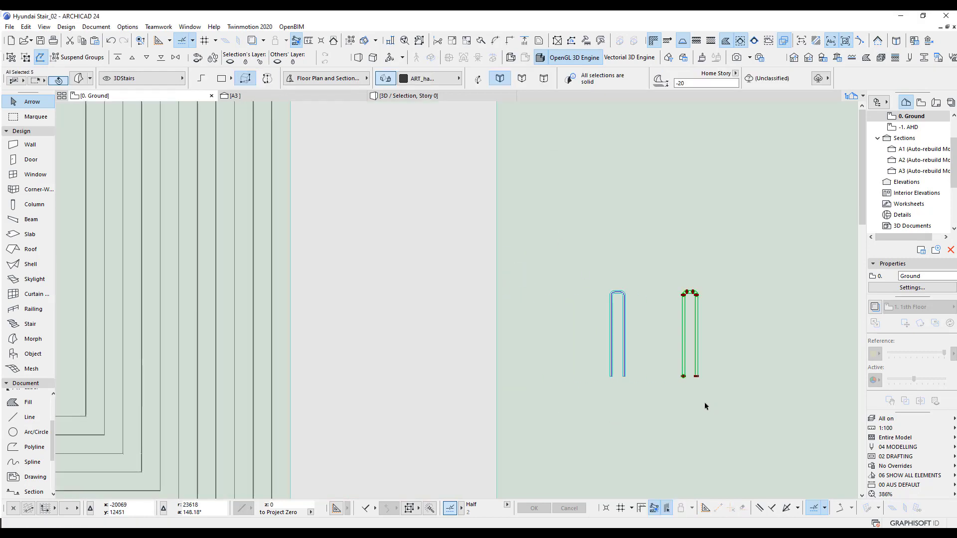
pyautogui.click(683, 376)
pyautogui.scroll(-2, 338, 348)
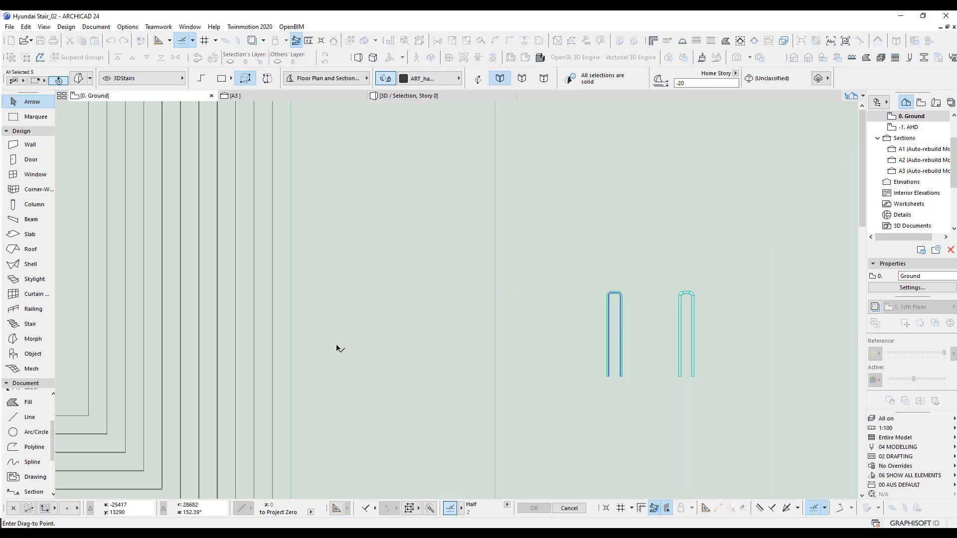
pyautogui.moveTo(129, 344); pyautogui.dragTo(594, 338, button='middle')
pyautogui.moveTo(299, 326); pyautogui.dragTo(683, 389, button='middle')
pyautogui.moveTo(194, 248); pyautogui.dragTo(611, 327, button='middle')
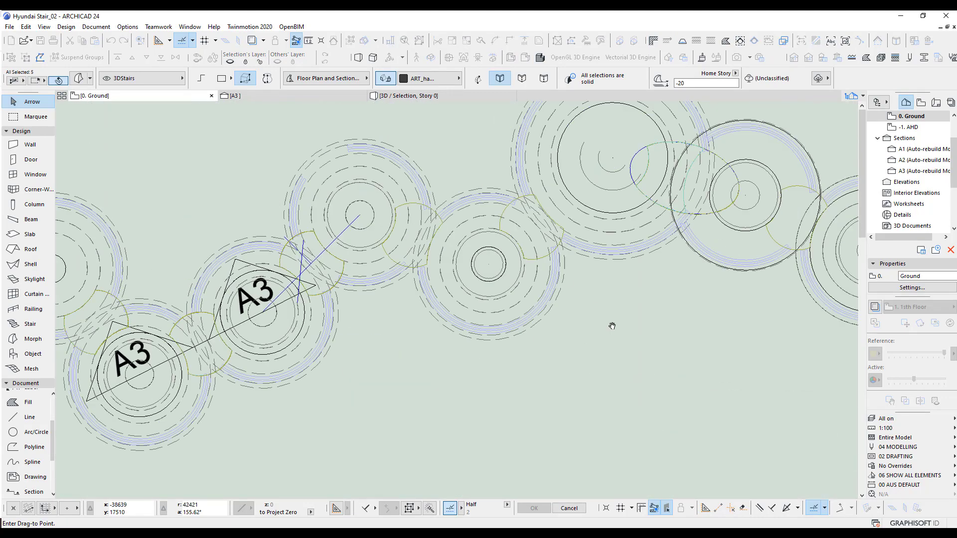
pyautogui.moveTo(317, 338); pyautogui.dragTo(558, 307, button='middle')
pyautogui.scroll(5, 464, 294)
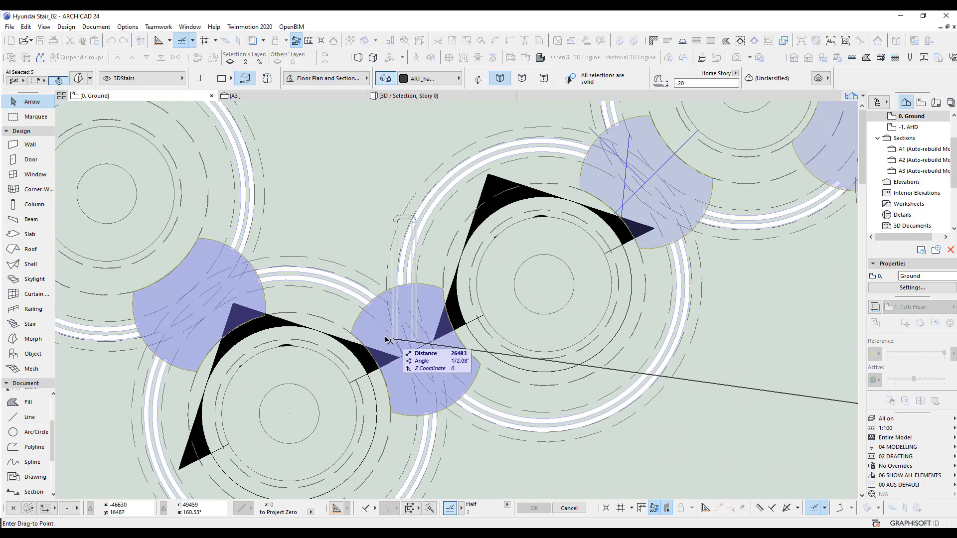
pyautogui.scroll(8, 402, 339)
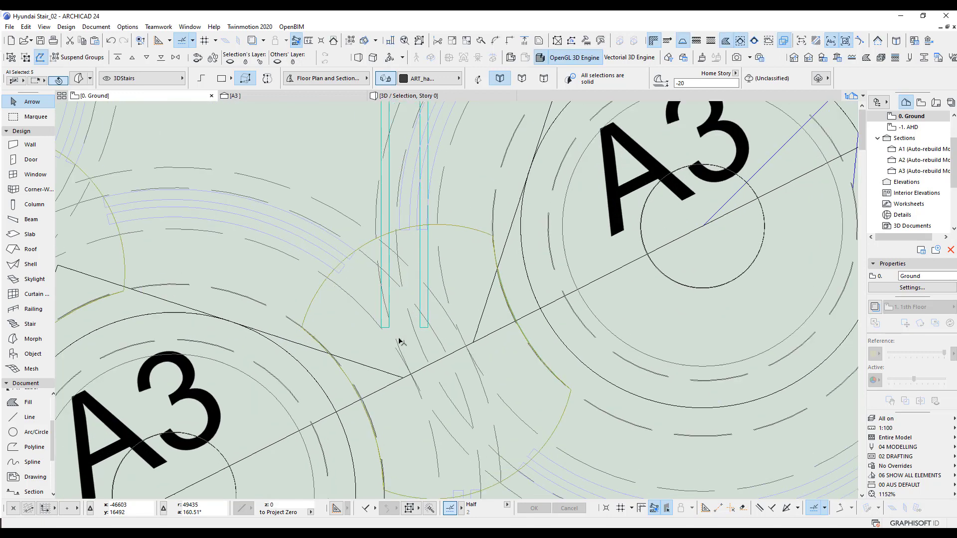
pyautogui.moveTo(411, 334); pyautogui.dragTo(409, 324, button='middle')
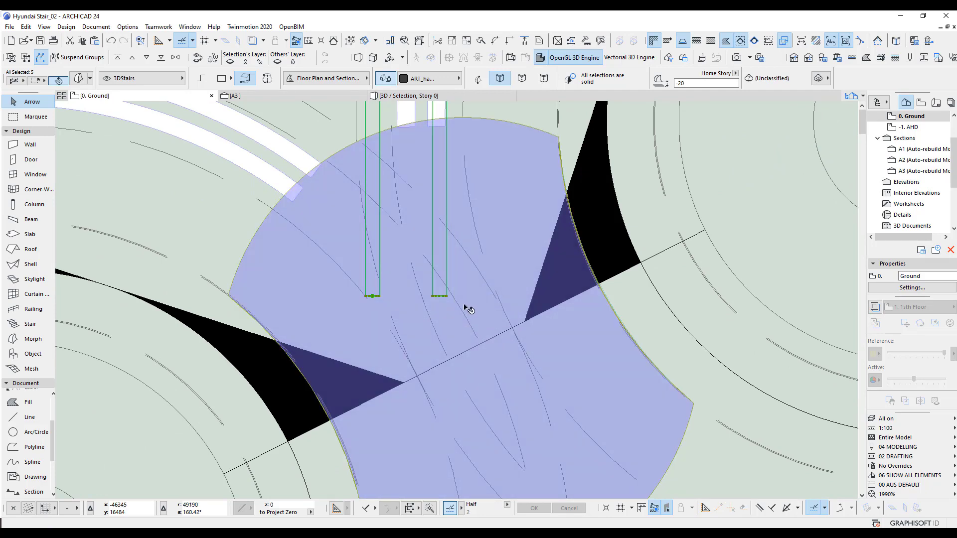
# Step: Move the post's end corner onto the A3 section line and rotate it about that corner by -63.10° to align with the line
pyautogui.scroll(3, 464, 305)
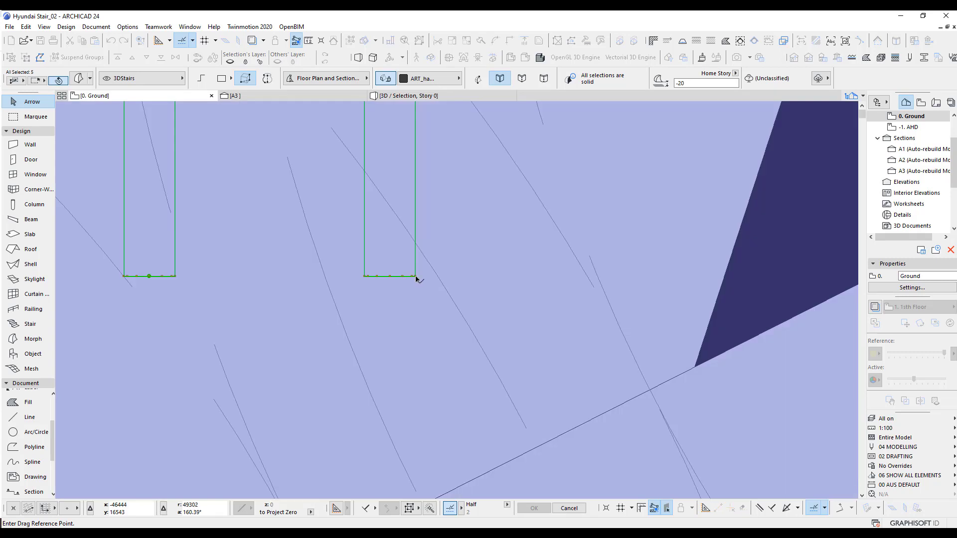
pyautogui.click(415, 276)
pyautogui.click(474, 480)
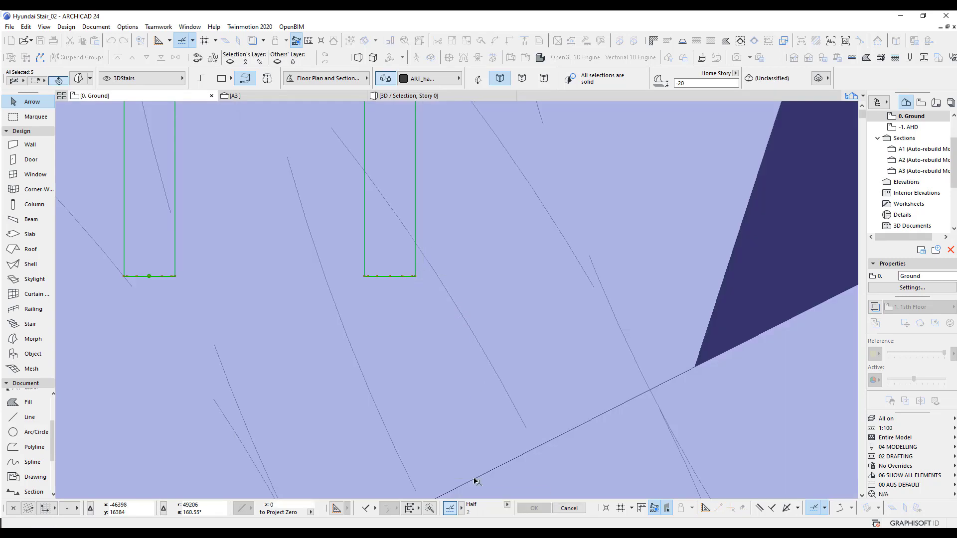
pyautogui.hotkey('ctrl', 'e')
pyautogui.click(475, 479)
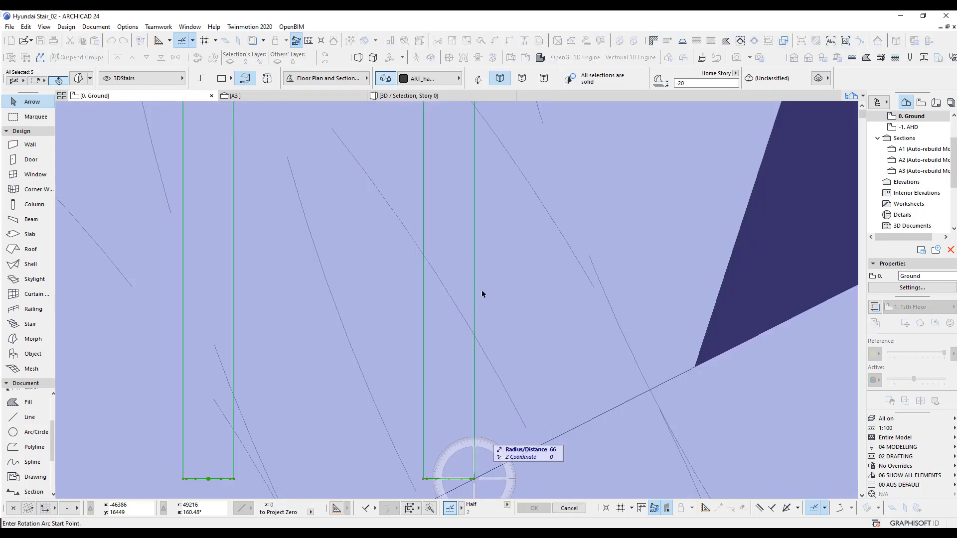
pyautogui.click(474, 264)
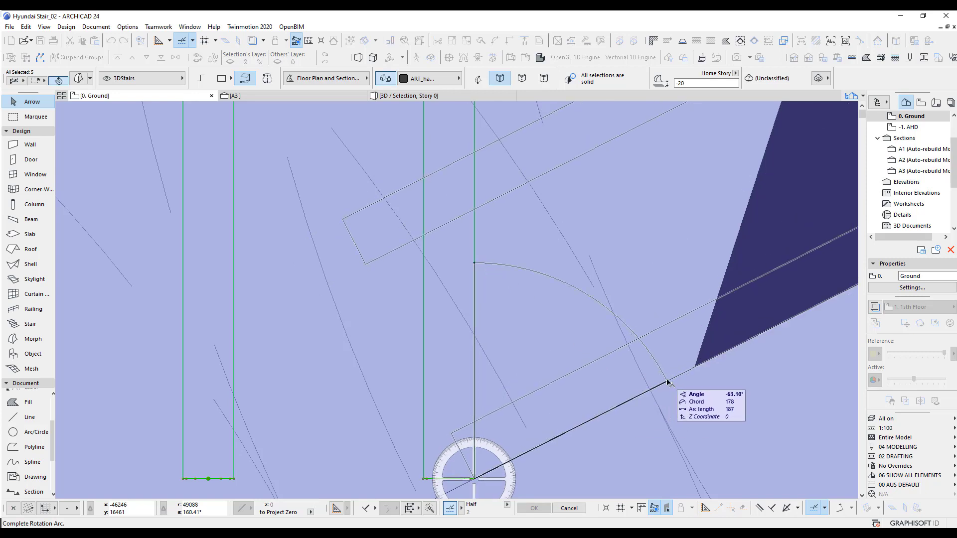
pyautogui.click(668, 382)
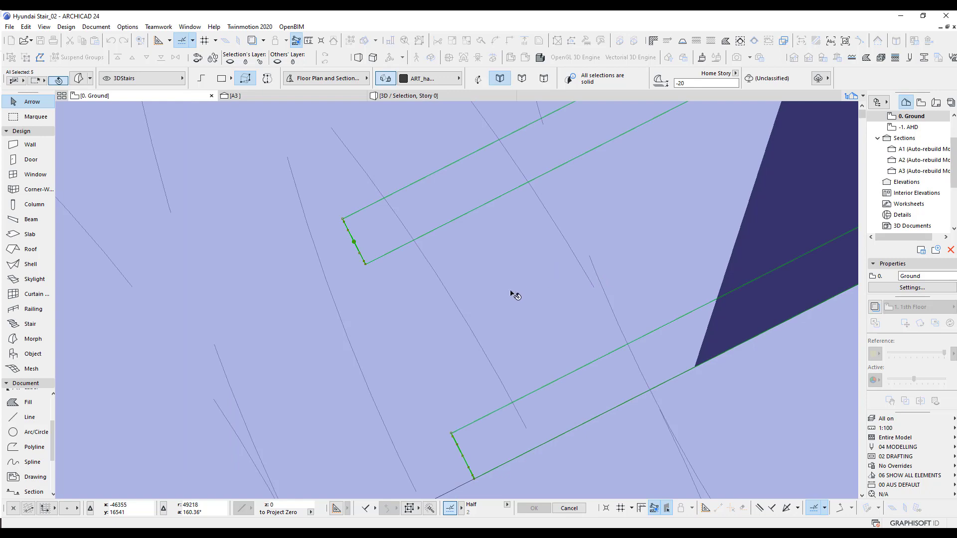
pyautogui.scroll(-5, 512, 294)
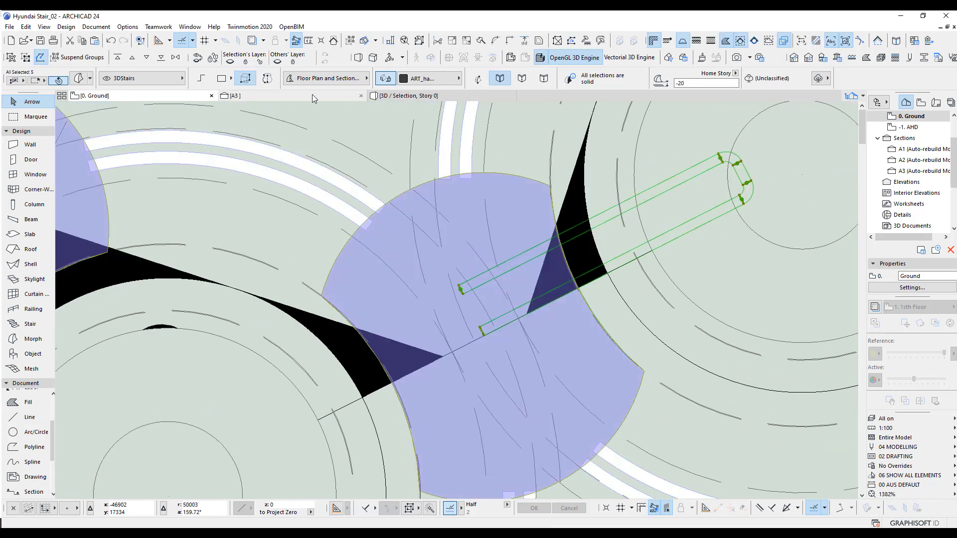
# Step: Open section A3 and select the post lying flat at the Ground level
pyautogui.click(308, 94)
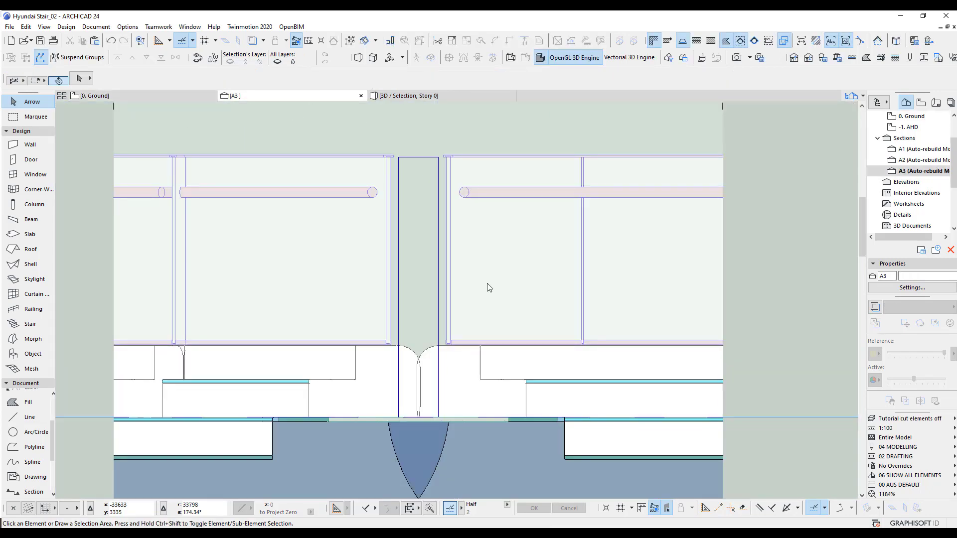
pyautogui.scroll(-5, 502, 386)
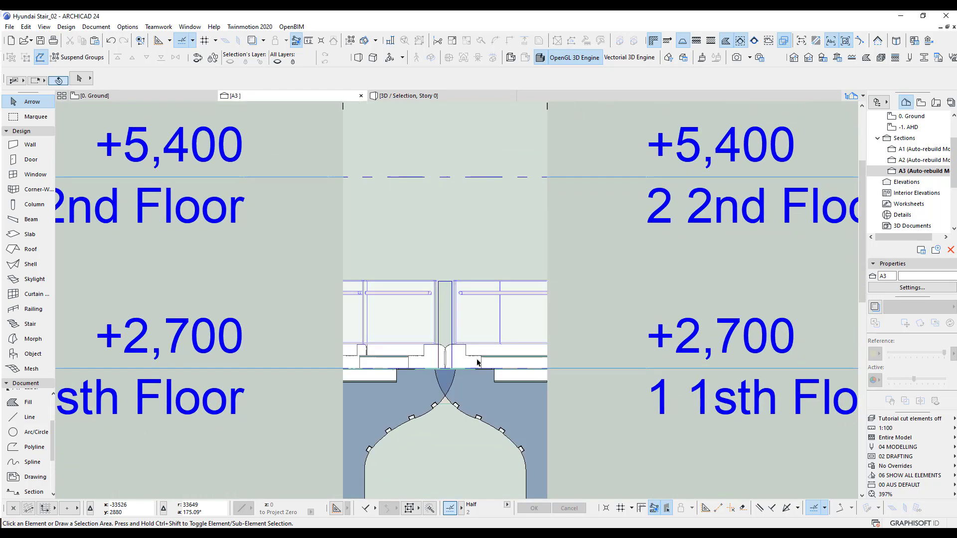
pyautogui.scroll(-4, 479, 357)
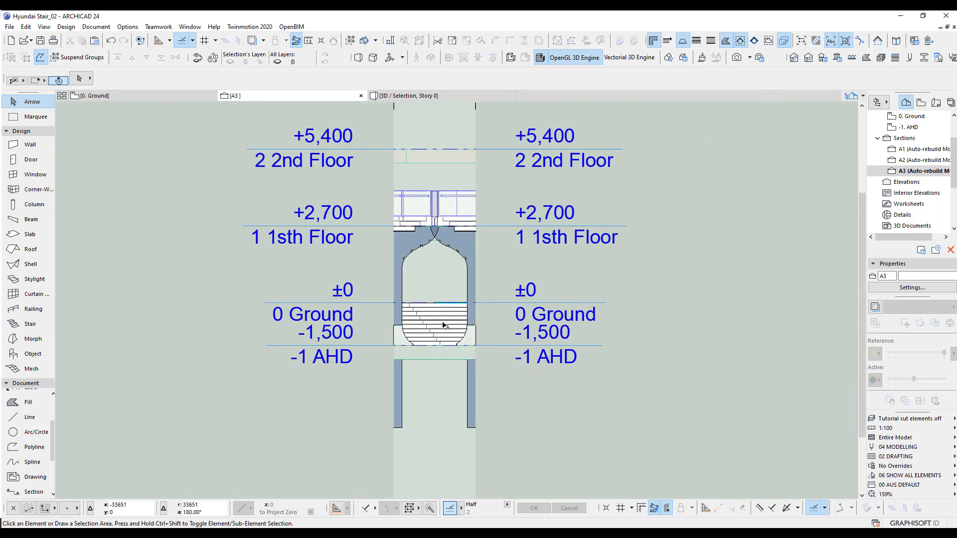
pyautogui.scroll(10, 436, 370)
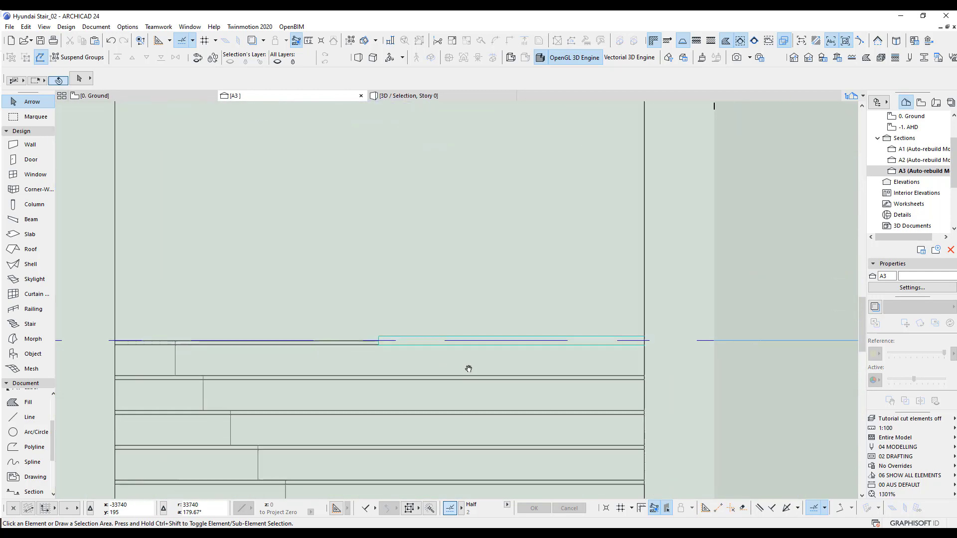
pyautogui.click(376, 336)
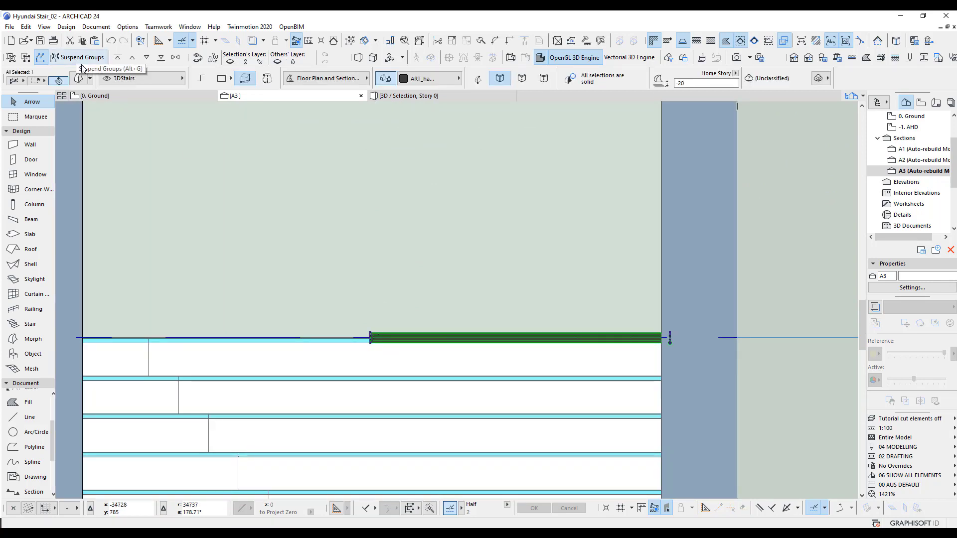
# Step: Try to rotate the flat post upright about the middle of its end edge in section A3
pyautogui.hotkey('ctrl', 'e')
pyautogui.scroll(4, 399, 337)
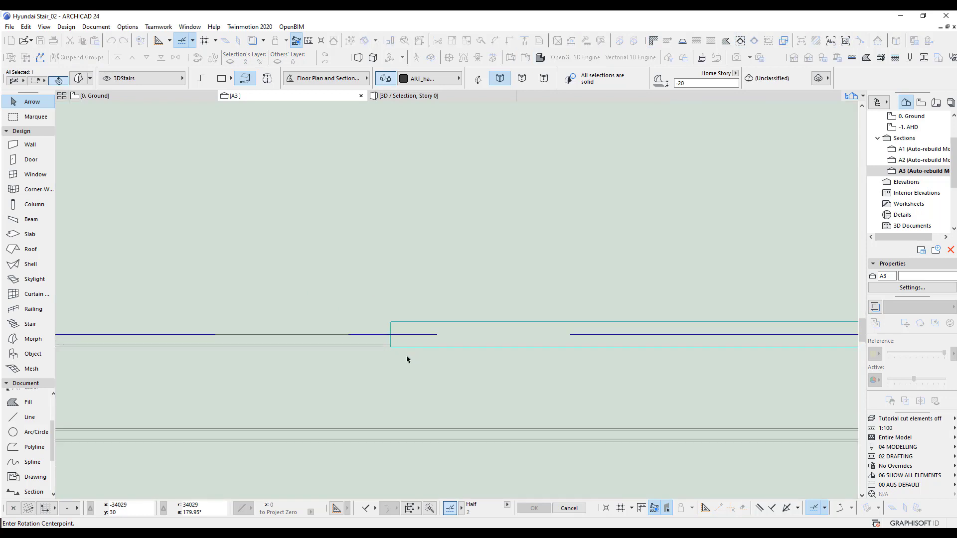
pyautogui.click(397, 334)
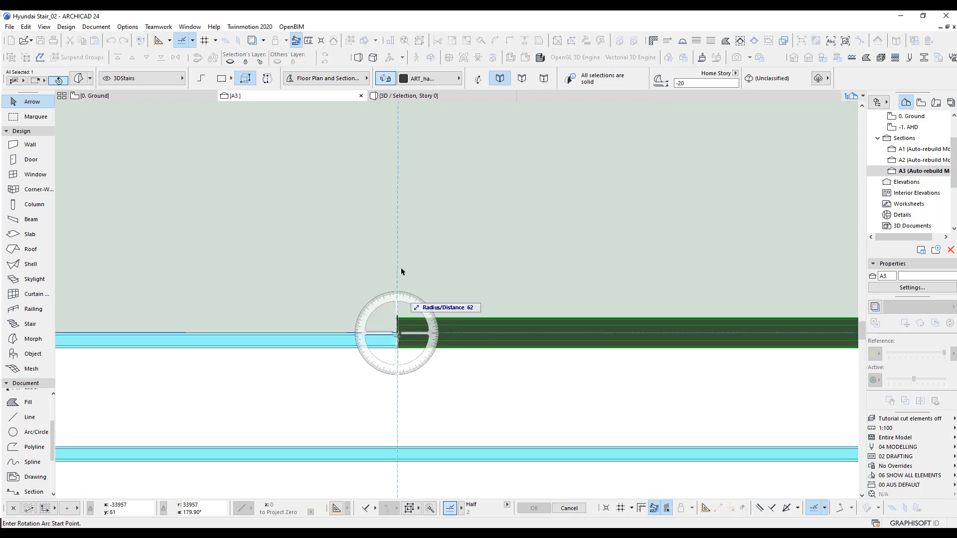
pyautogui.click(397, 238)
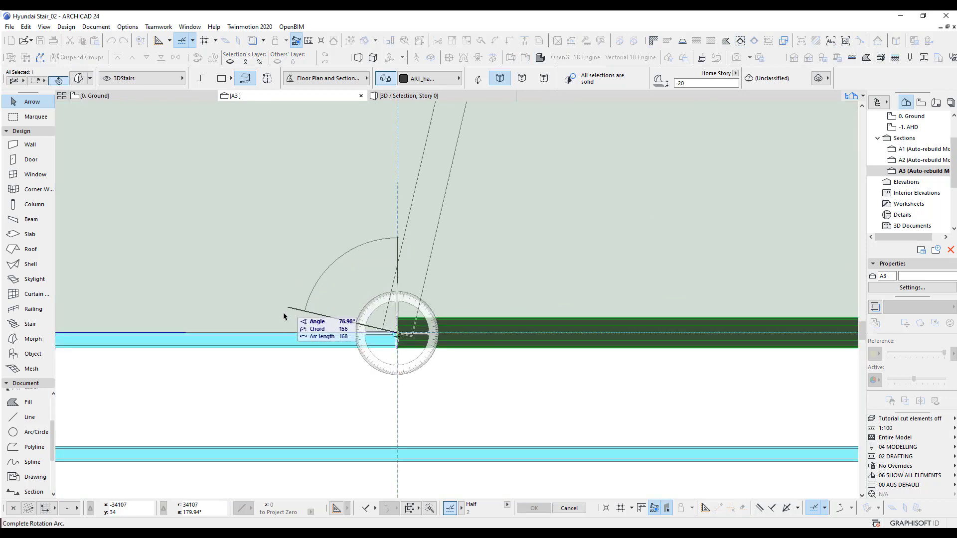
pyautogui.click(260, 335)
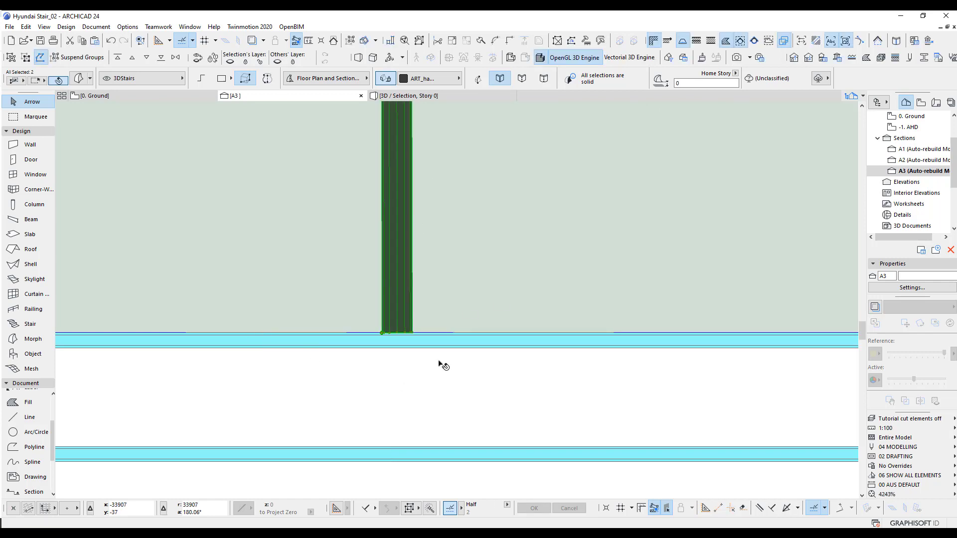
# Step: Rotate the flat post about 90° upright about its upper end corner in section A3
pyautogui.scroll(5, 427, 348)
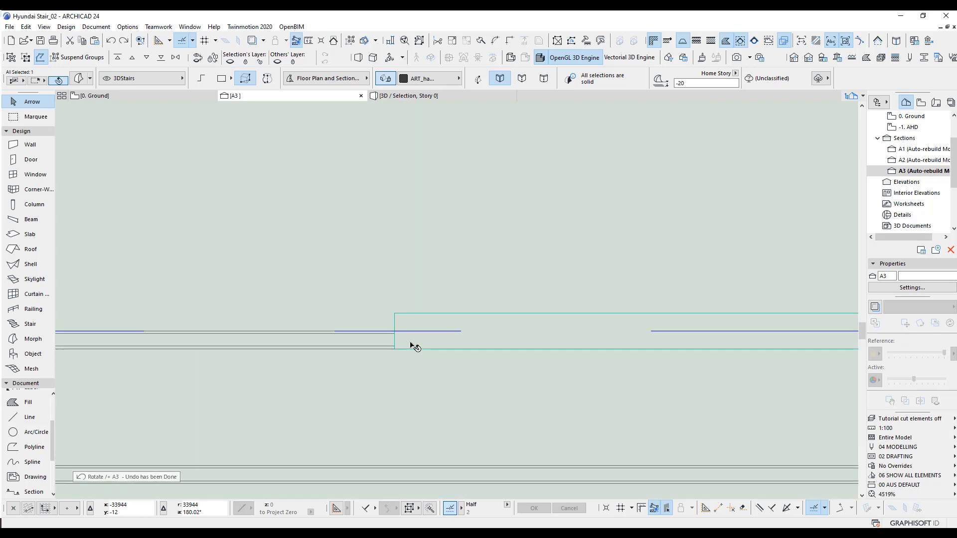
pyautogui.hotkey('ctrl', 'e')
pyautogui.click(419, 330)
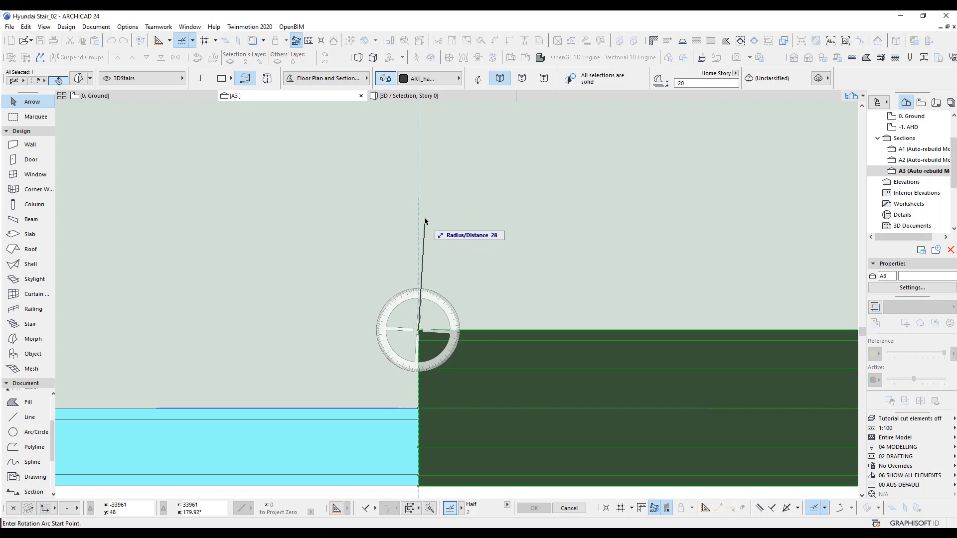
pyautogui.click(419, 180)
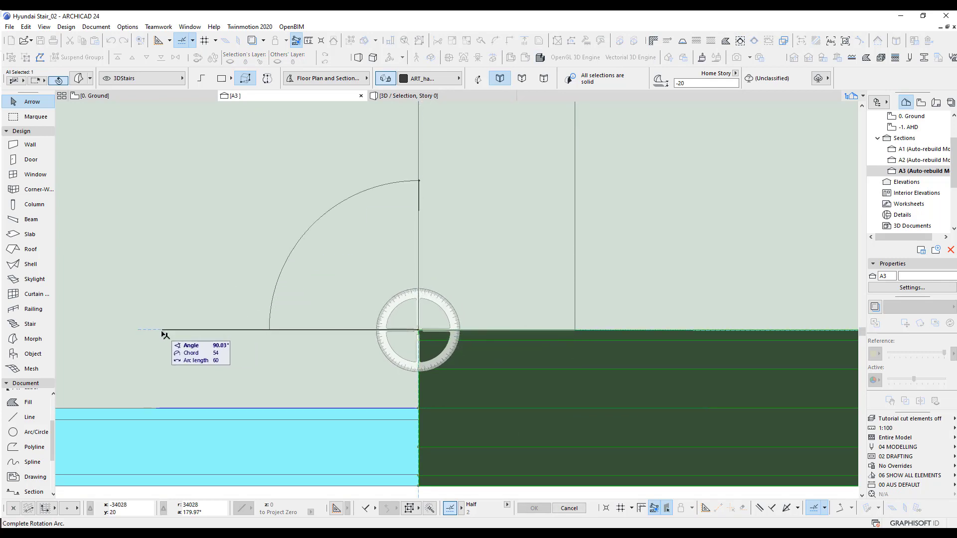
pyautogui.click(162, 331)
pyautogui.scroll(-12, 424, 387)
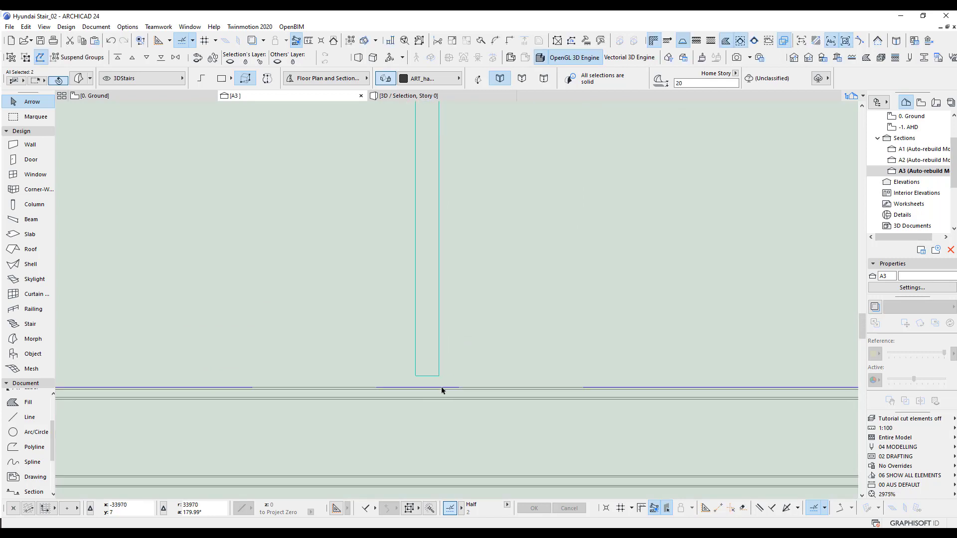
# Step: Move the upright post in section A3 from its lower end up to the 1st Floor line at +2,700
pyautogui.scroll(-2, 453, 361)
pyautogui.moveTo(480, 339); pyautogui.dragTo(493, 346, button='middle')
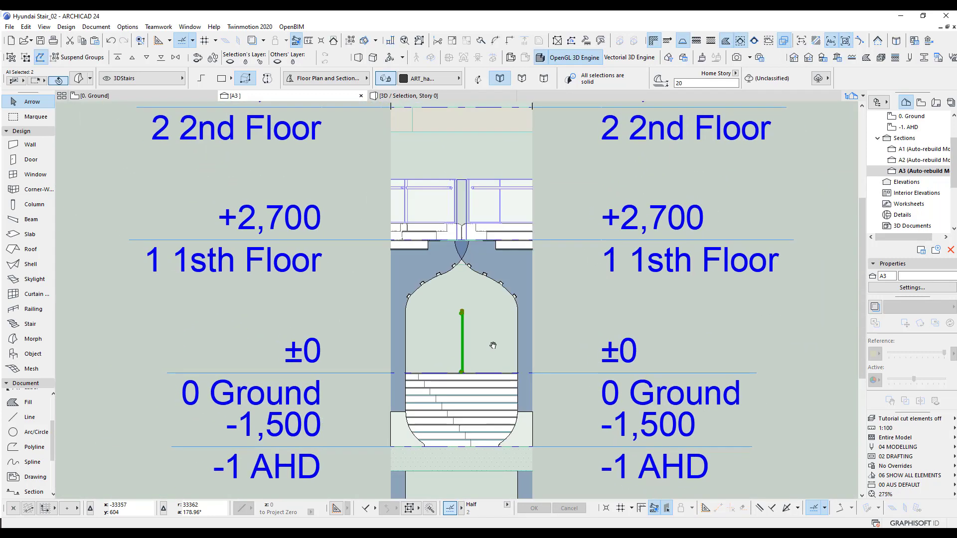
pyautogui.hotkey('ctrl', 'd')
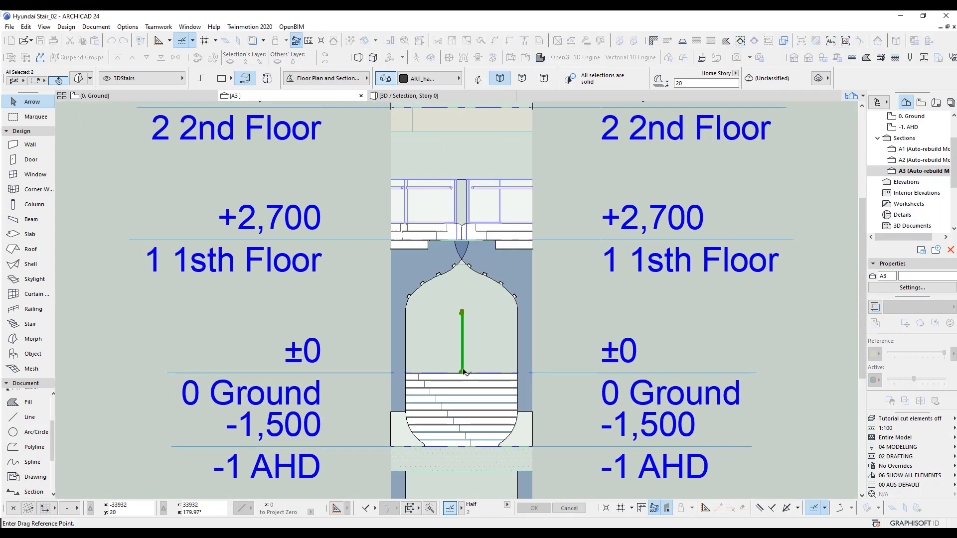
pyautogui.scroll(1, 471, 378)
pyautogui.scroll(10, 464, 204)
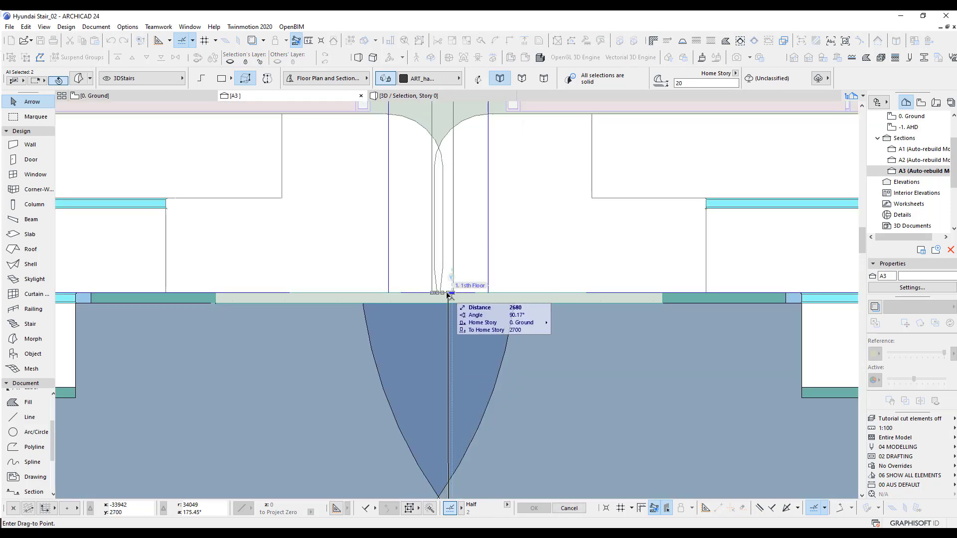
pyautogui.click(452, 294)
# Step: On the 1st Floor plan, rotate the two-legged post about 90° around one leg so it runs parallel to the A3 section line
pyautogui.click(795, 59)
pyautogui.click(795, 60)
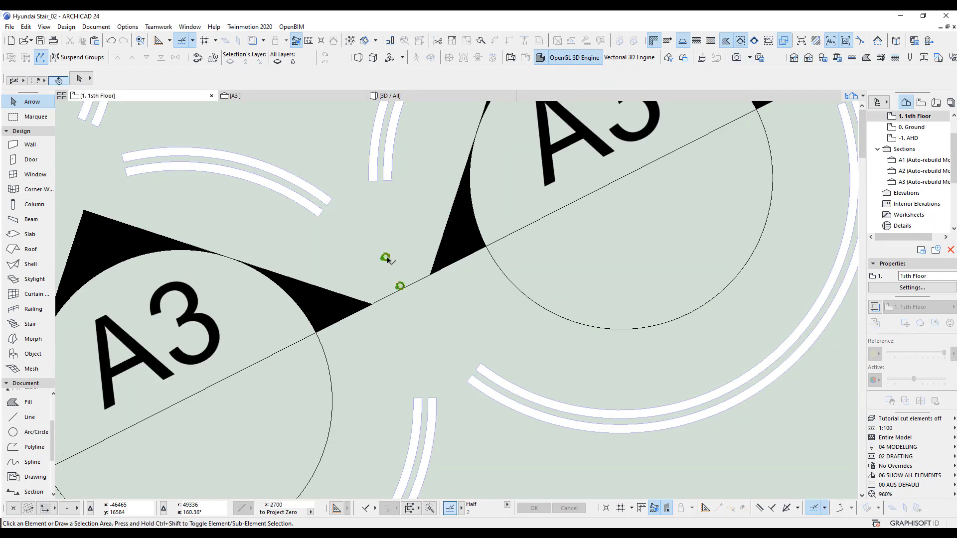
pyautogui.click(387, 259)
pyautogui.hotkey('ctrl', 'e')
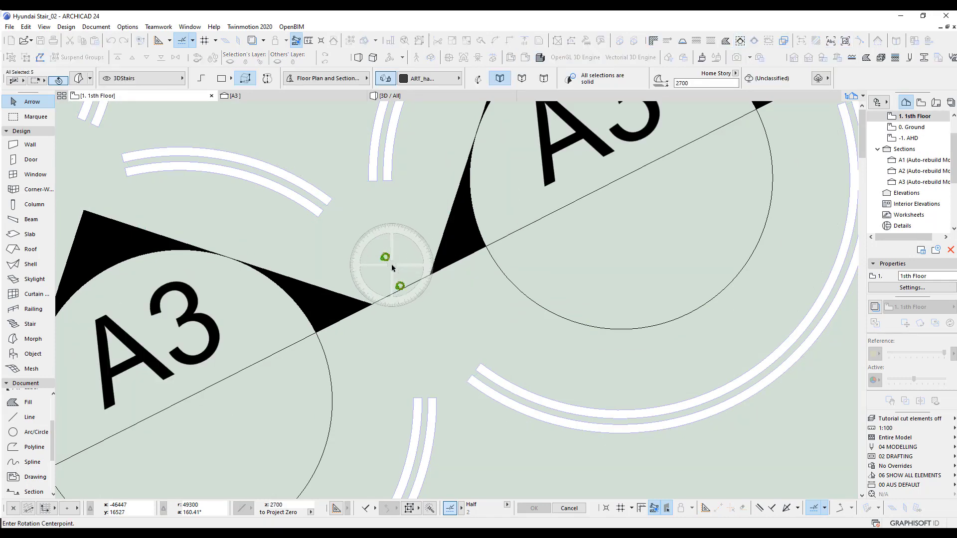
pyautogui.click(385, 258)
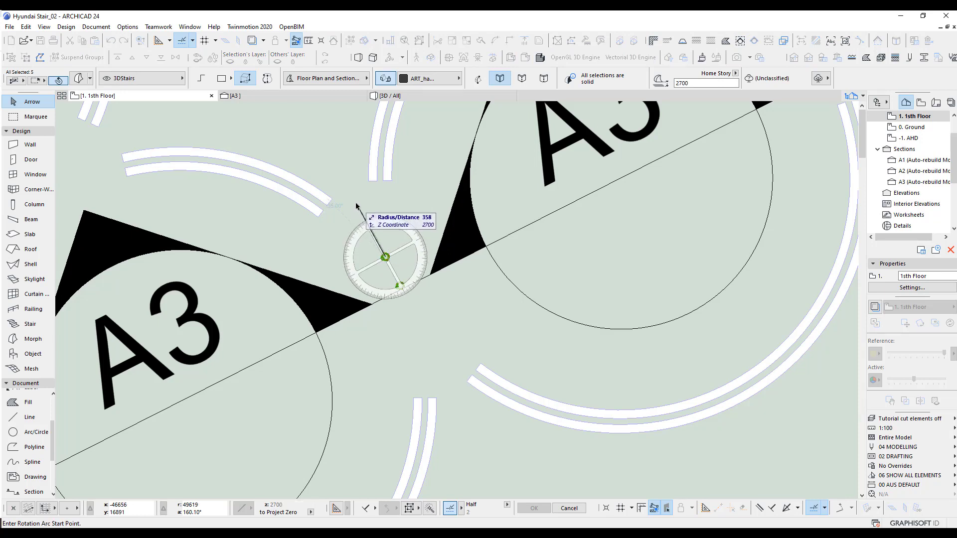
pyautogui.click(320, 293)
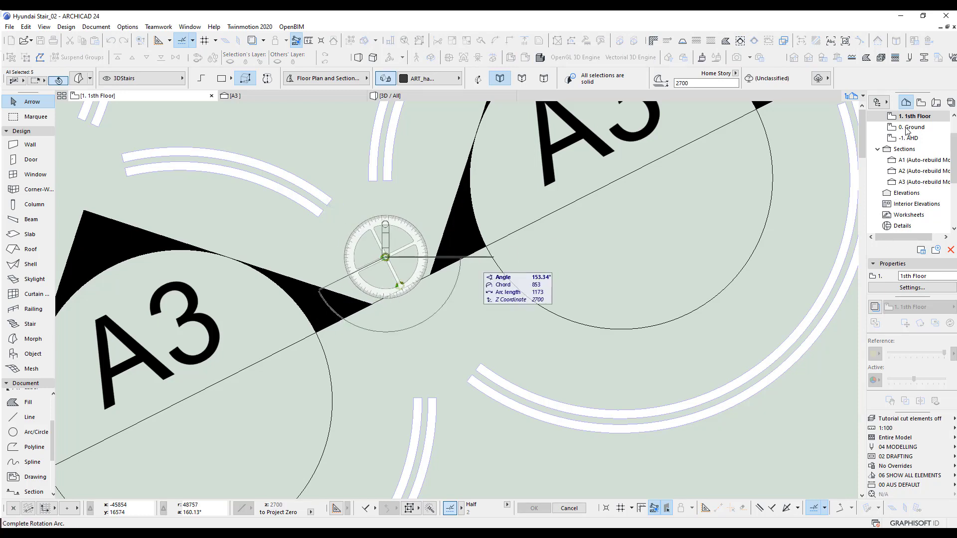
pyautogui.rightClick(907, 130)
pyautogui.press('Escape')
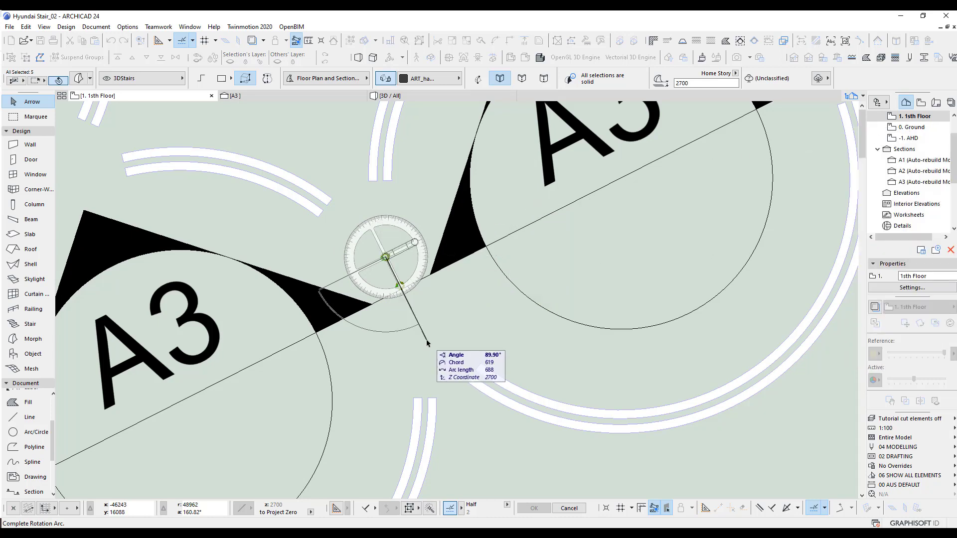
pyautogui.press('Escape')
# Step: Show the Ground story as trace reference and move the two-legged post to the gap between the curved railing ends, checking it in 3D
pyautogui.rightClick(905, 129)
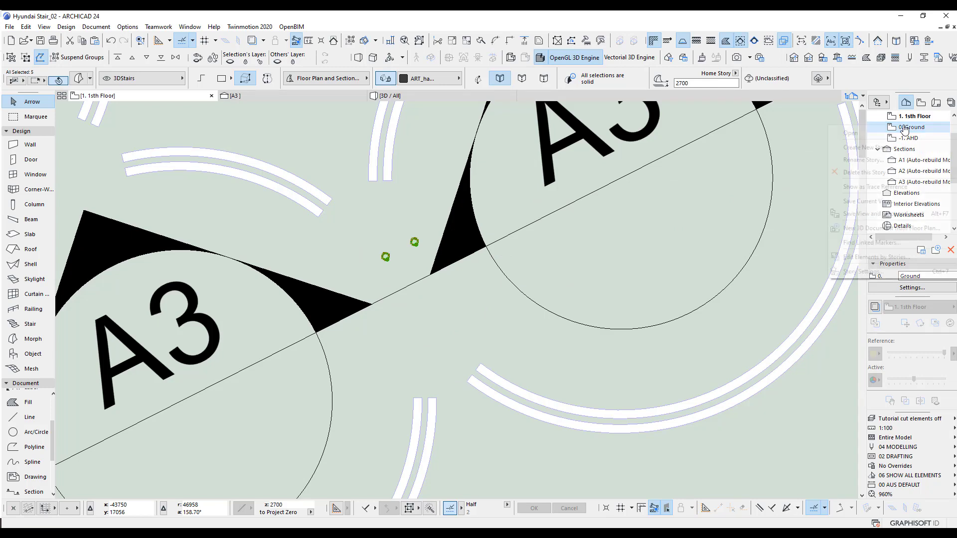
pyautogui.click(865, 186)
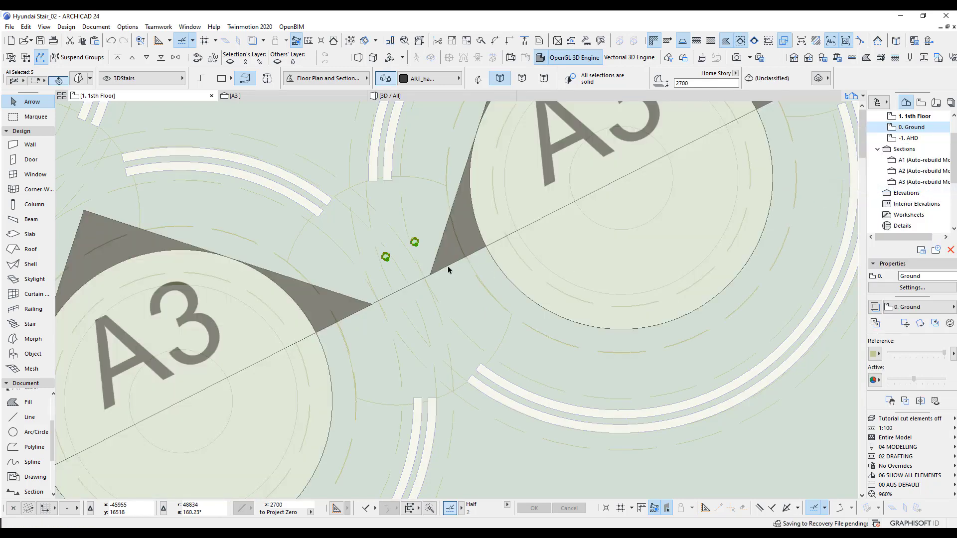
pyautogui.hotkey('ctrl', 'd')
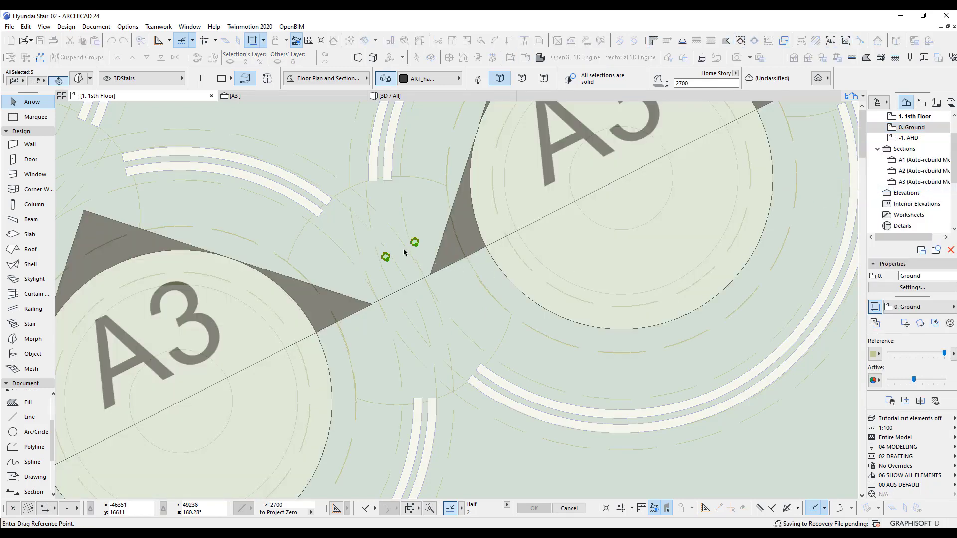
pyautogui.click(400, 251)
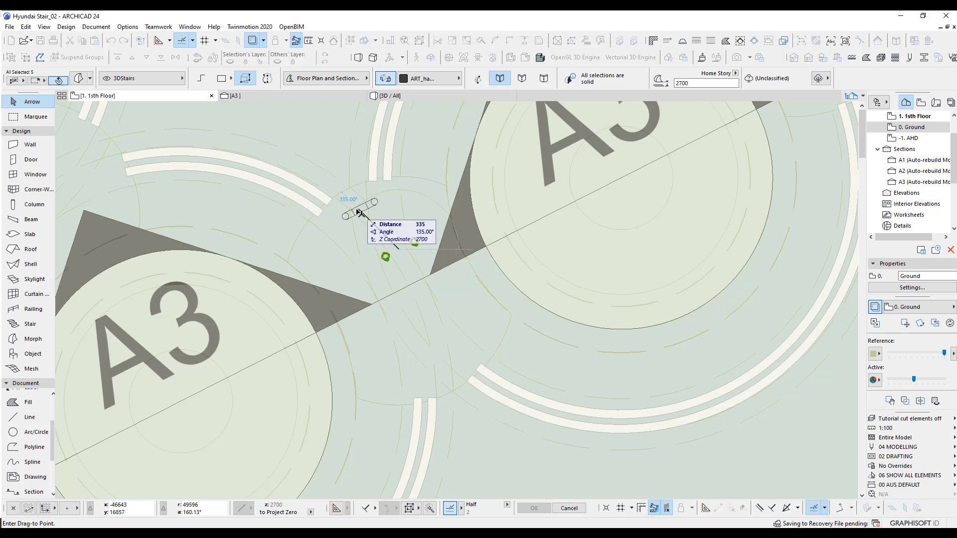
pyautogui.click(357, 213)
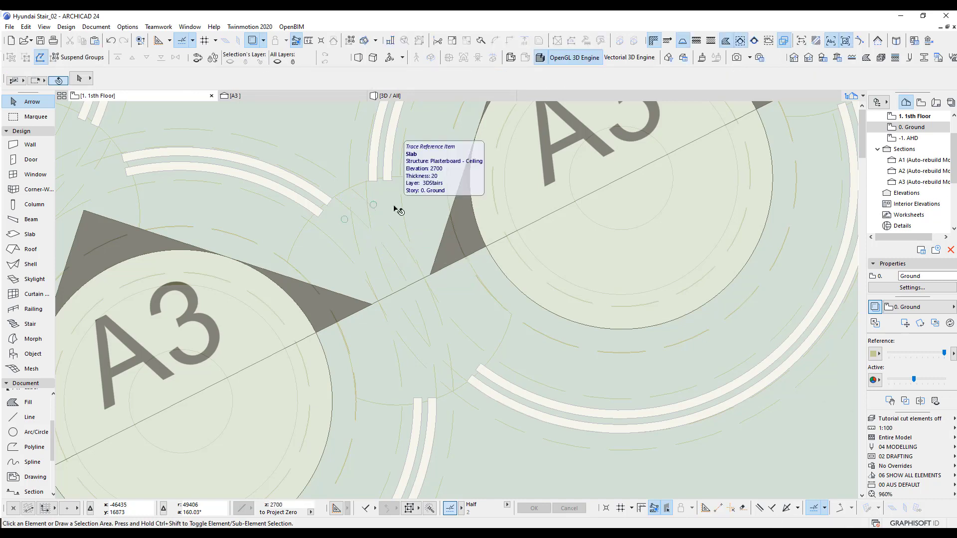
pyautogui.scroll(-8, 409, 211)
pyautogui.press('F3')
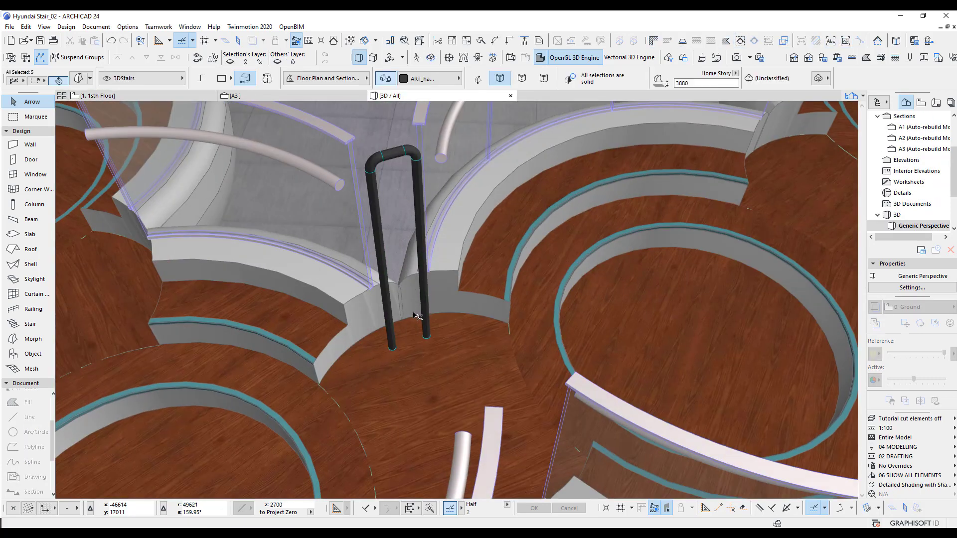
pyautogui.moveTo(413, 315); pyautogui.dragTo(541, 387, button='middle')
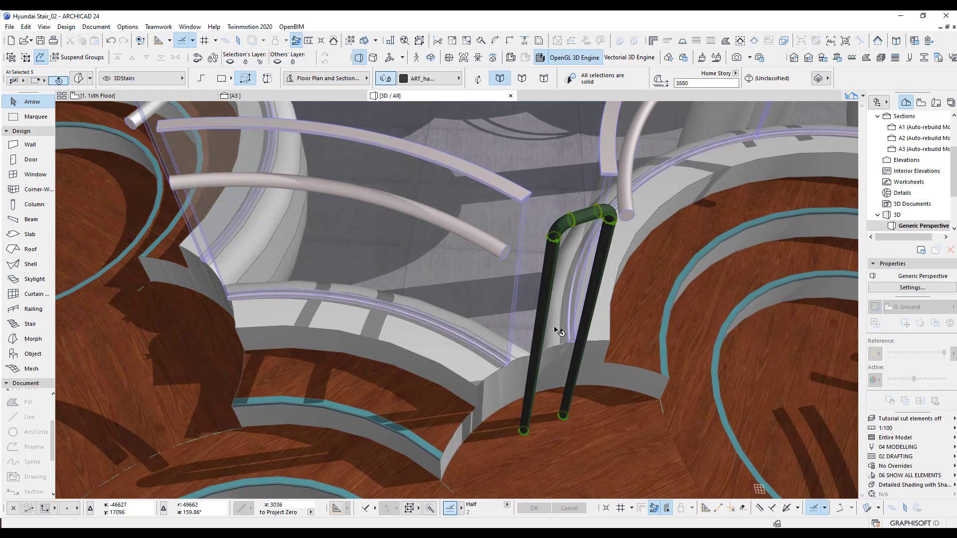
# Step: Shift the two-legged post slightly further outward on the 1st Floor plan, toward the ends of the two curved railings
pyautogui.press('F2')
pyautogui.scroll(6, 438, 235)
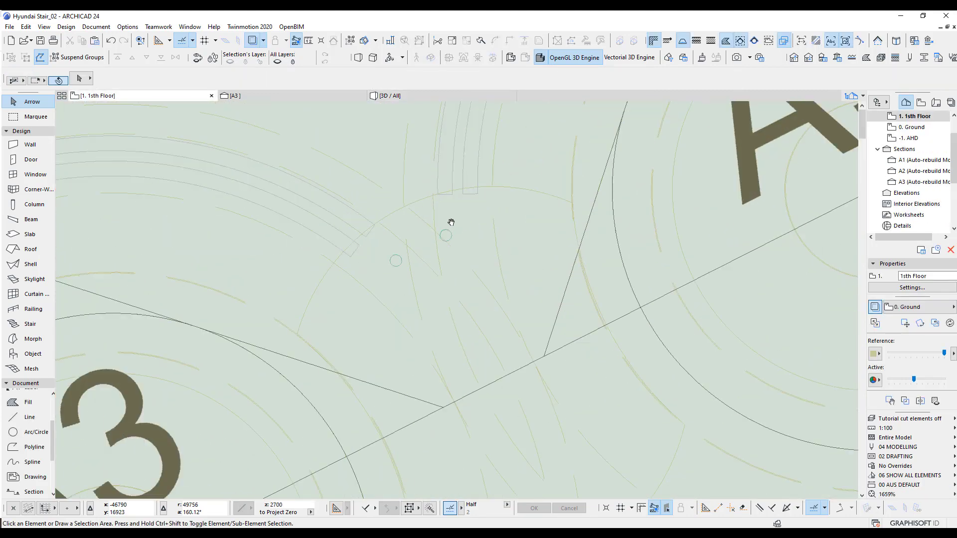
pyautogui.hotkey('ctrl', 'd')
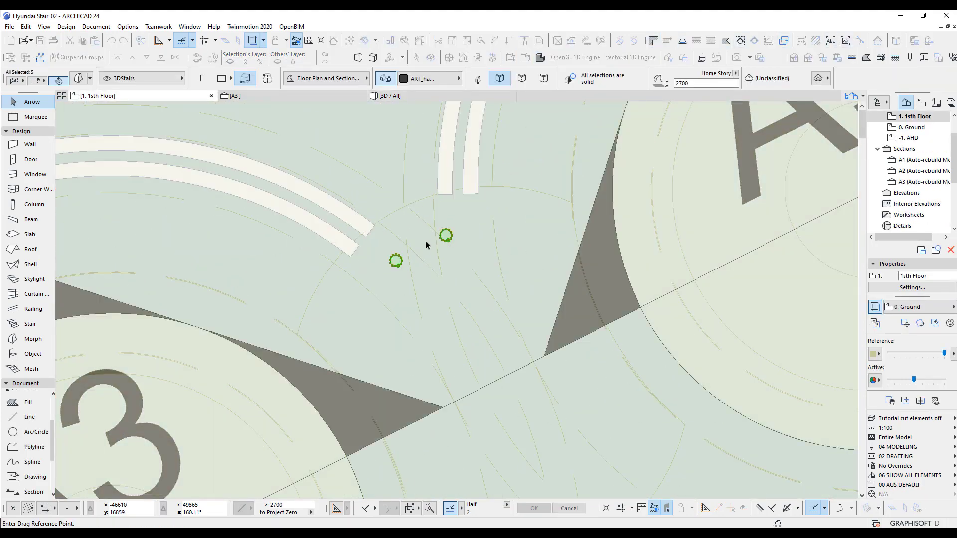
pyautogui.click(420, 244)
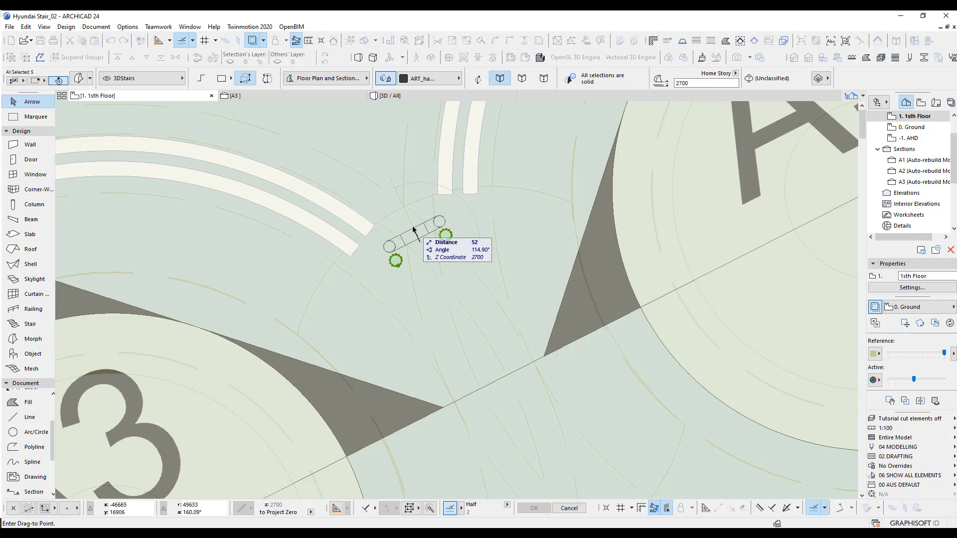
pyautogui.click(412, 228)
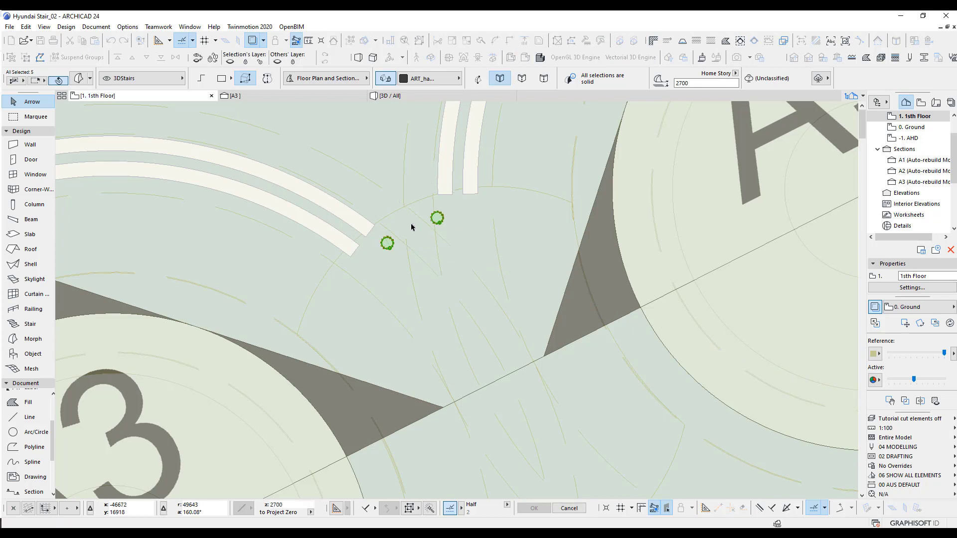
pyautogui.click(400, 192)
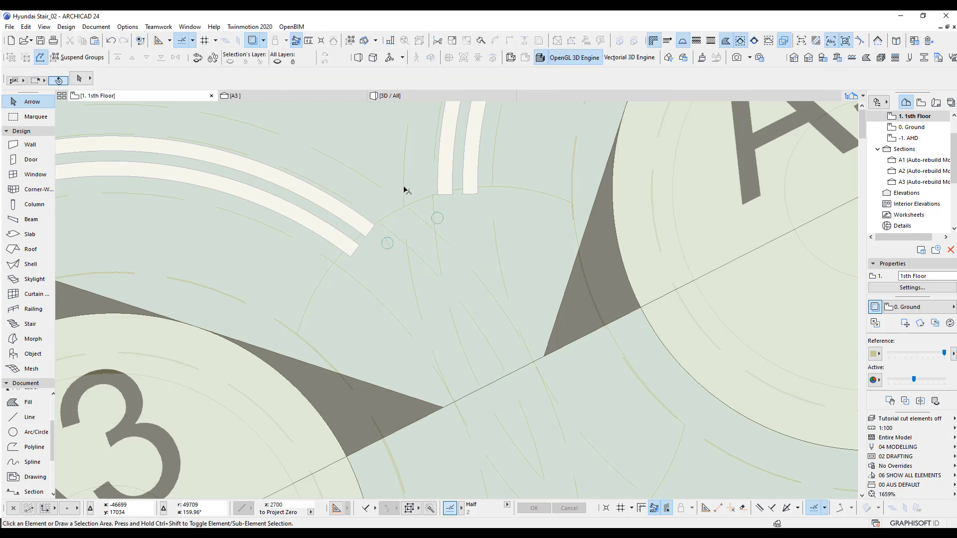
# Step: Examine in 3D how the post sits in the railing gap and review the remaining bowl connections along the whole stair
pyautogui.press('F3')
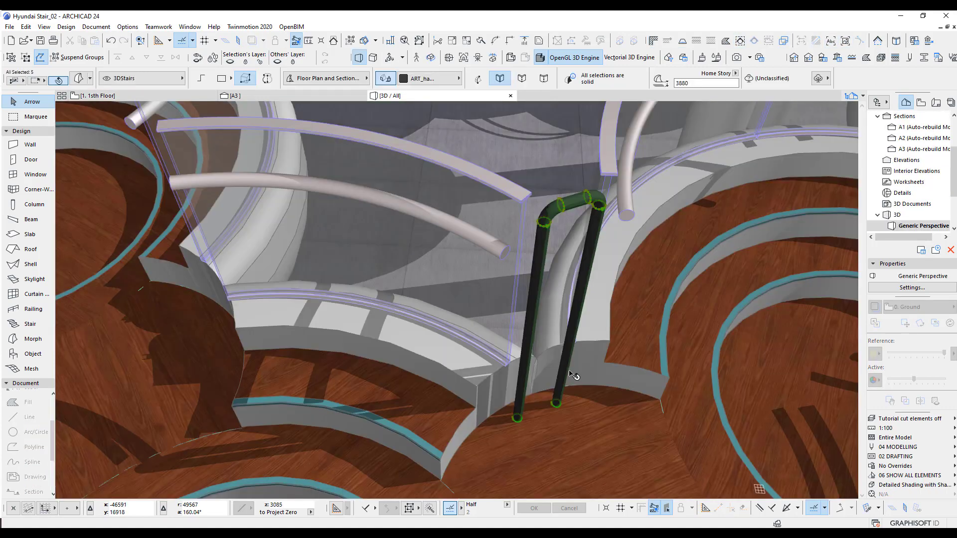
pyautogui.scroll(-5, 479, 281)
pyautogui.moveTo(502, 346); pyautogui.dragTo(435, 342, button='middle')
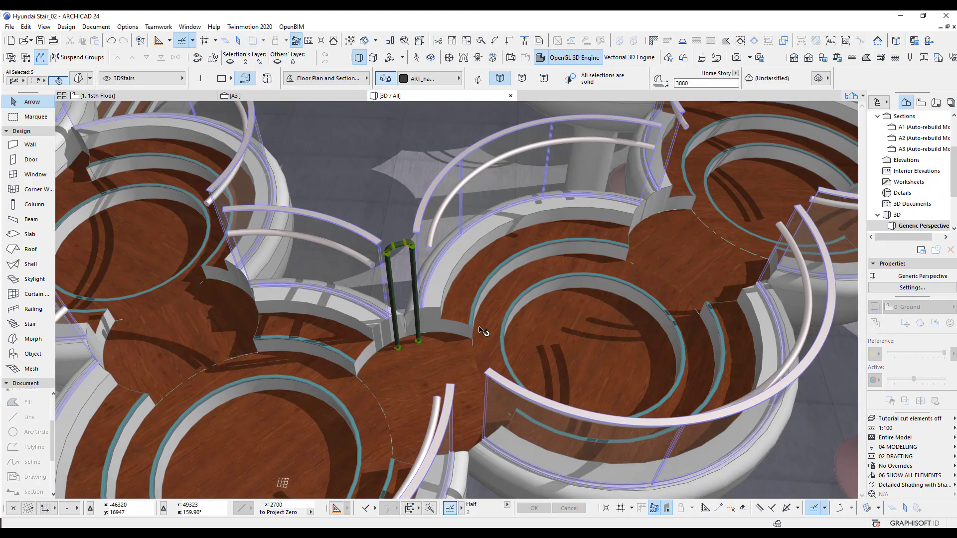
pyautogui.keyDown('shift'); pyautogui.moveTo(551, 318); pyautogui.dragTo(253, 340, button='middle'); pyautogui.keyUp('shift')
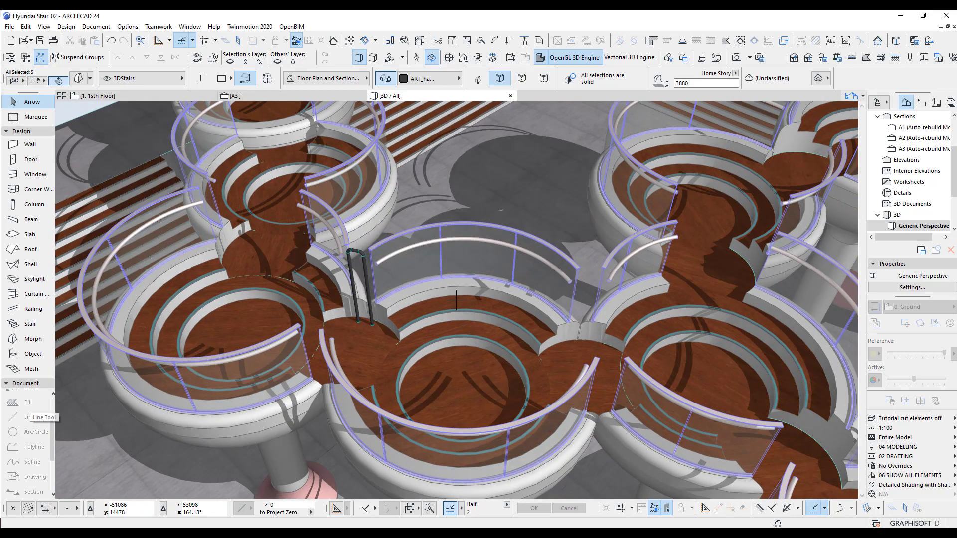
pyautogui.scroll(-4, 456, 300)
pyautogui.moveTo(456, 300); pyautogui.dragTo(609, 309, button='middle')
pyautogui.moveTo(432, 204); pyautogui.dragTo(459, 360, button='middle')
pyautogui.scroll(-2, 451, 344)
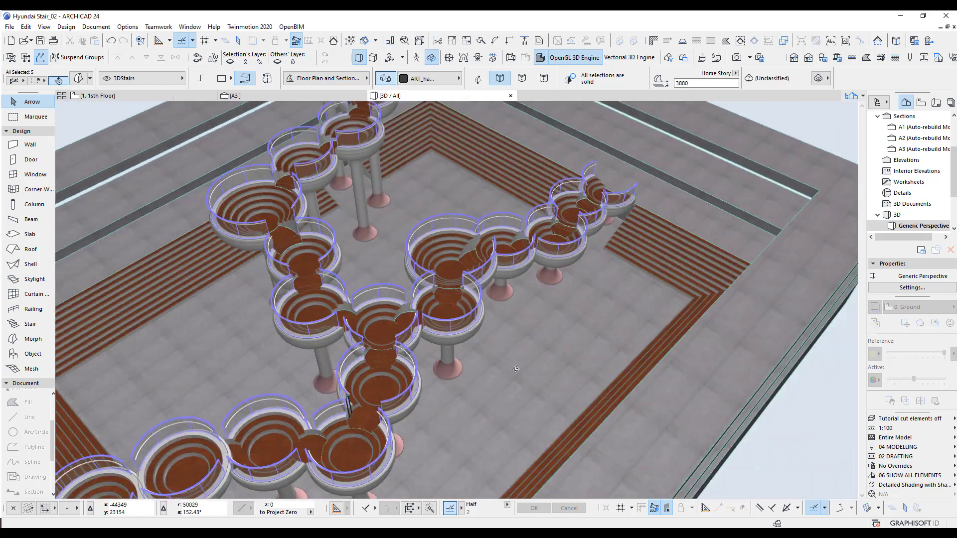
pyautogui.keyDown('shift'); pyautogui.moveTo(516, 370); pyautogui.dragTo(720, 305, button='middle'); pyautogui.keyUp('shift')
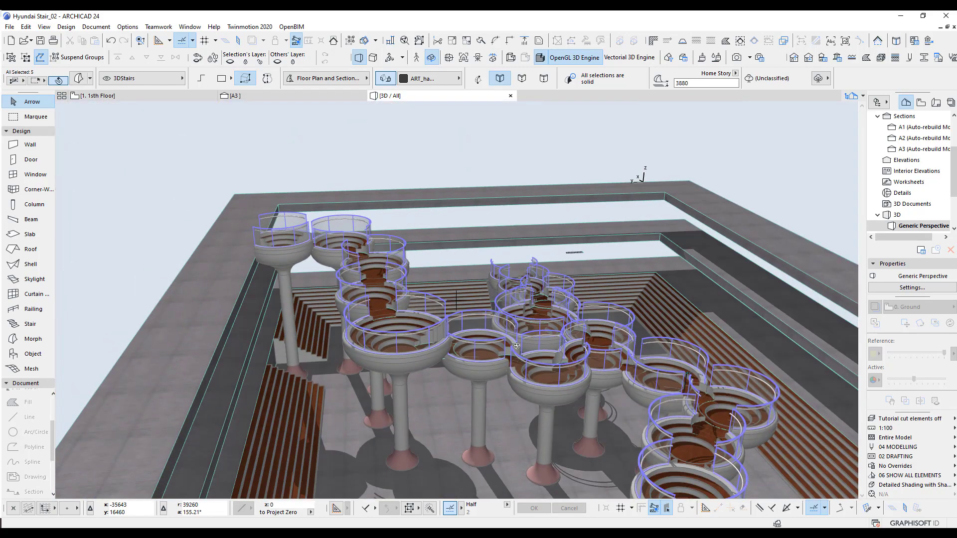
pyautogui.keyDown('shift'); pyautogui.moveTo(517, 346); pyautogui.dragTo(687, 382, button='middle'); pyautogui.keyUp('shift')
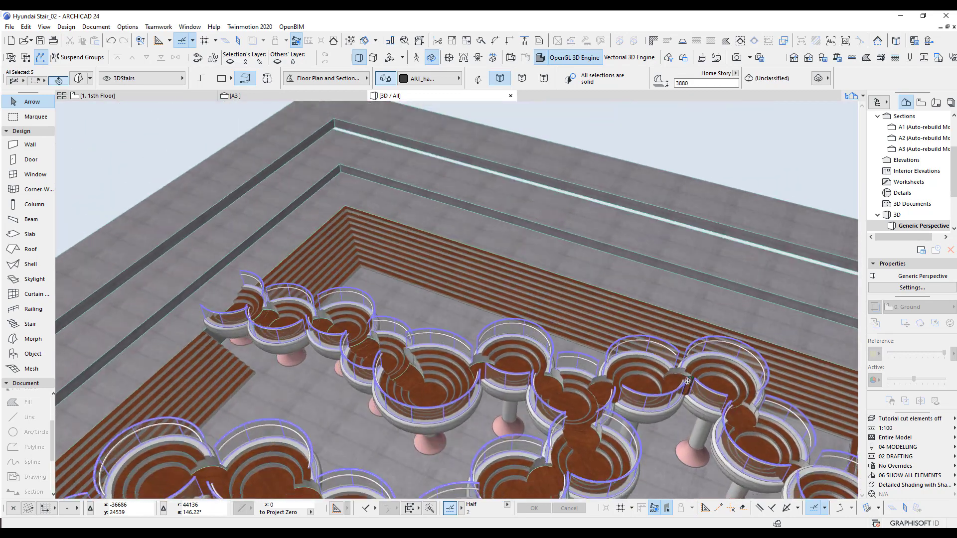